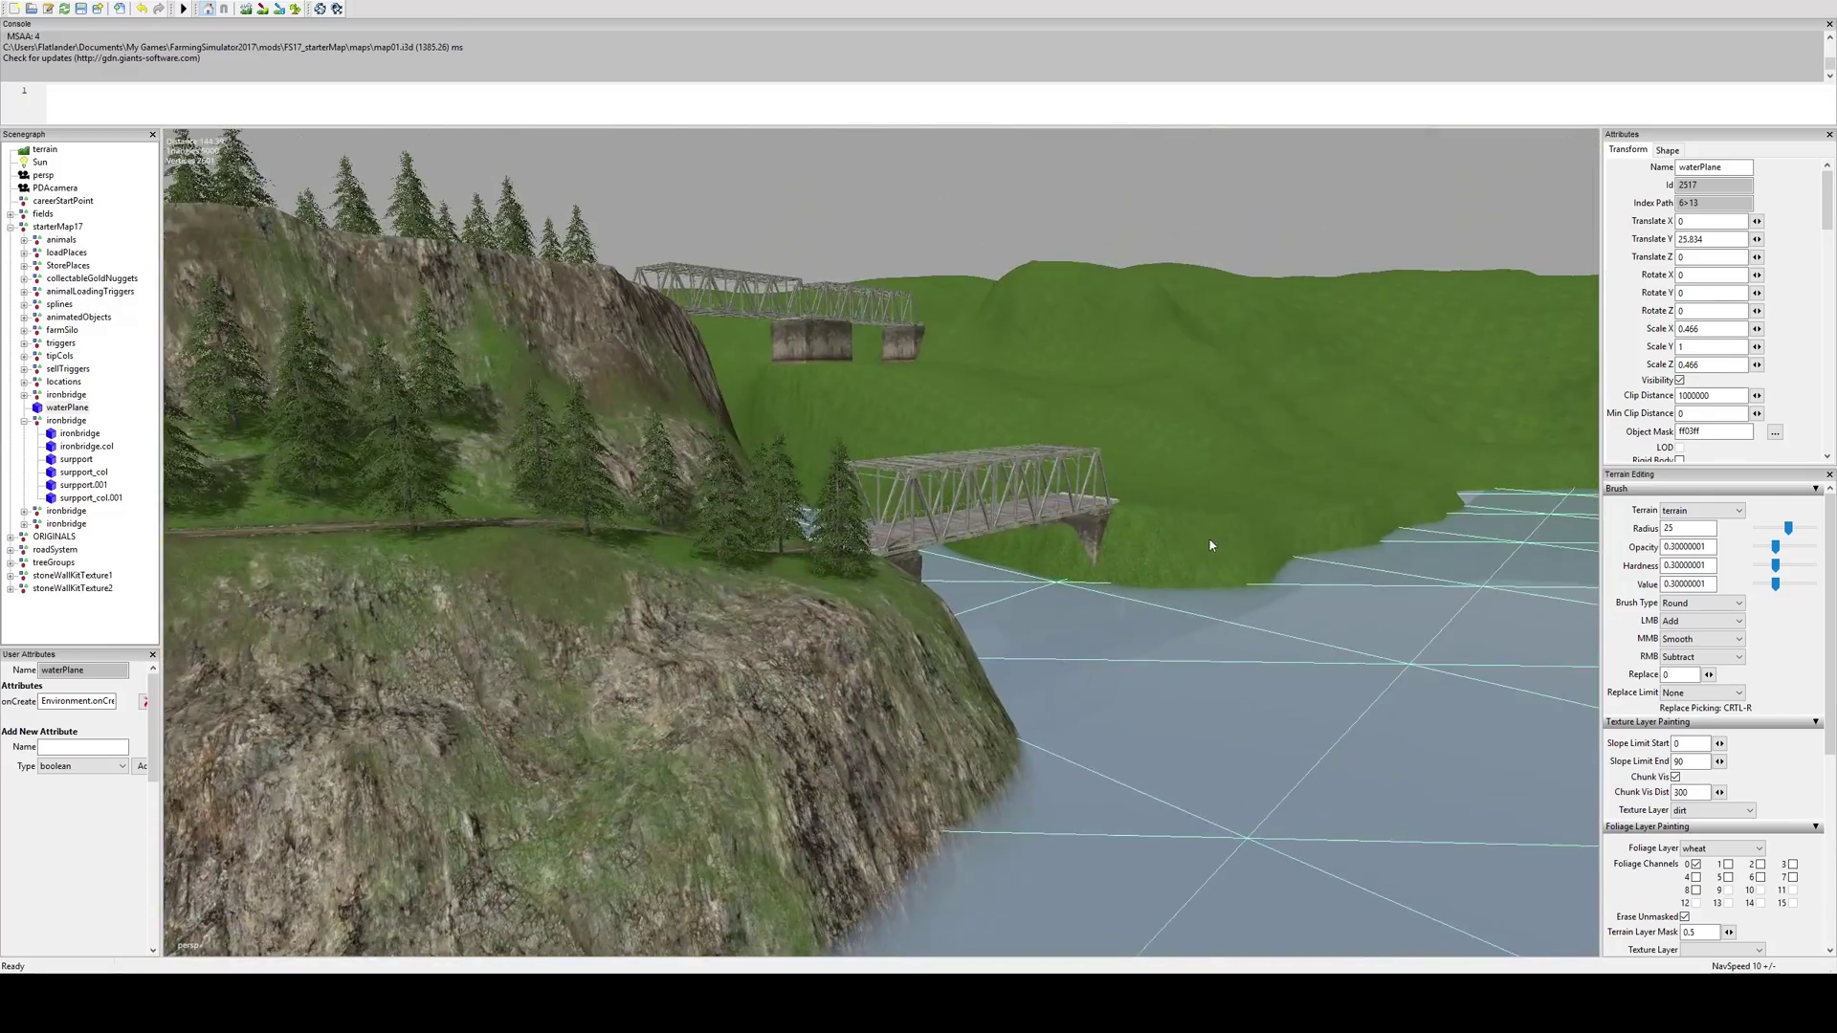
Inspect the rocky, tree-covered cliff with its dirt road and the two iron bridges beside the water
left_click_drag(916, 443, 620, 479, "alt")
middle_click_drag(928, 462, 204, 445, "alt")
left_click_drag(204, 444, 867, 639, "alt")
right_click_drag(867, 641, 1086, 673)
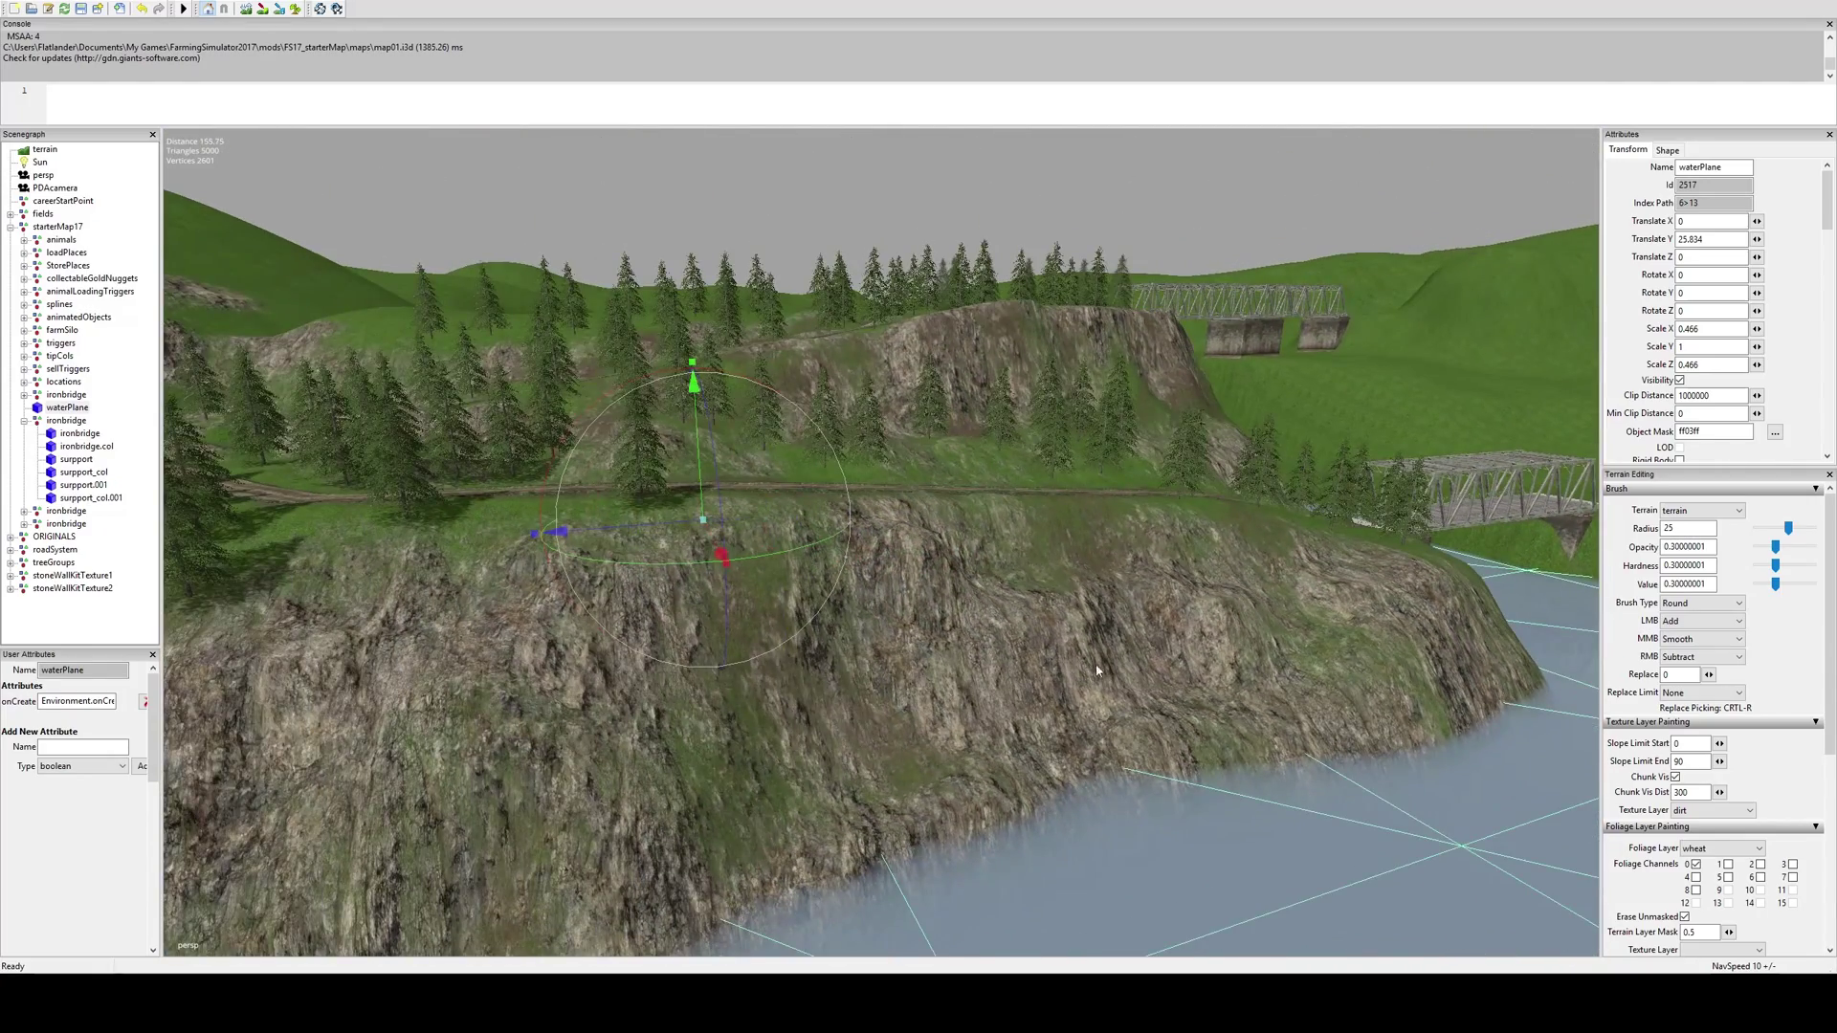
right_click_drag(651, 610, 1068, 529)
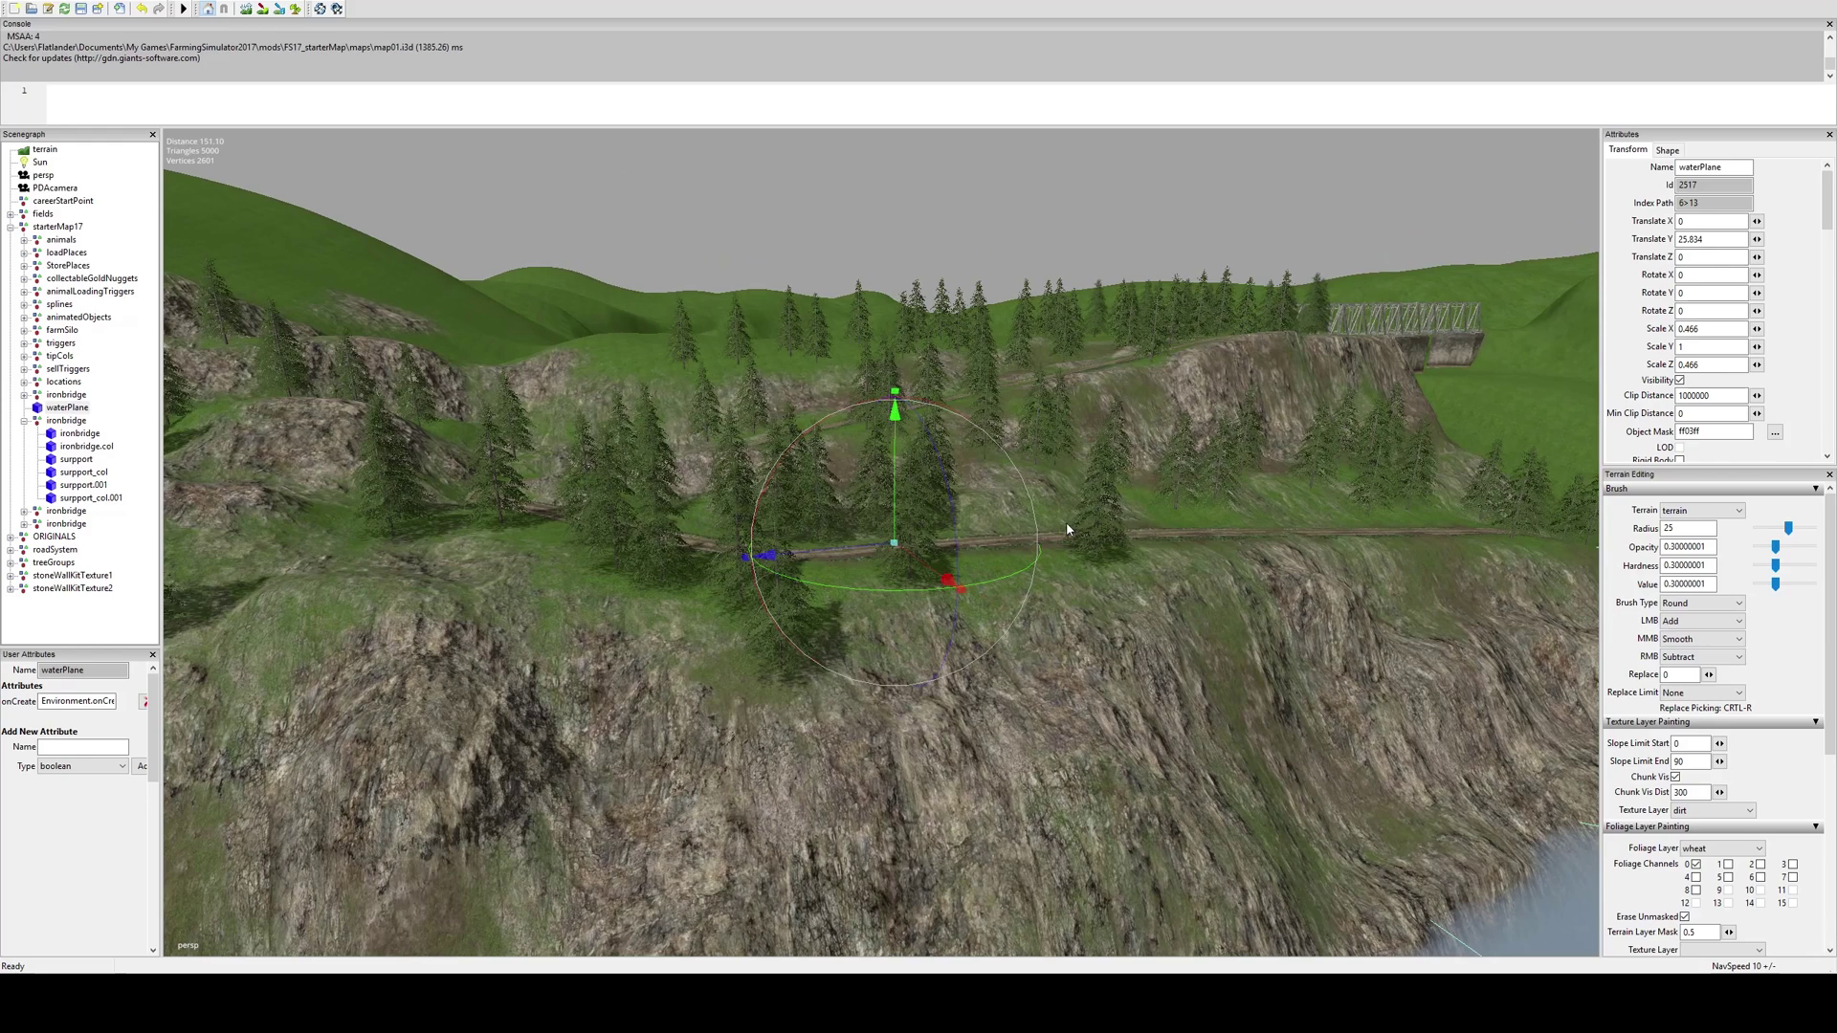
left_click_drag(1334, 513, 1333, 526, "alt")
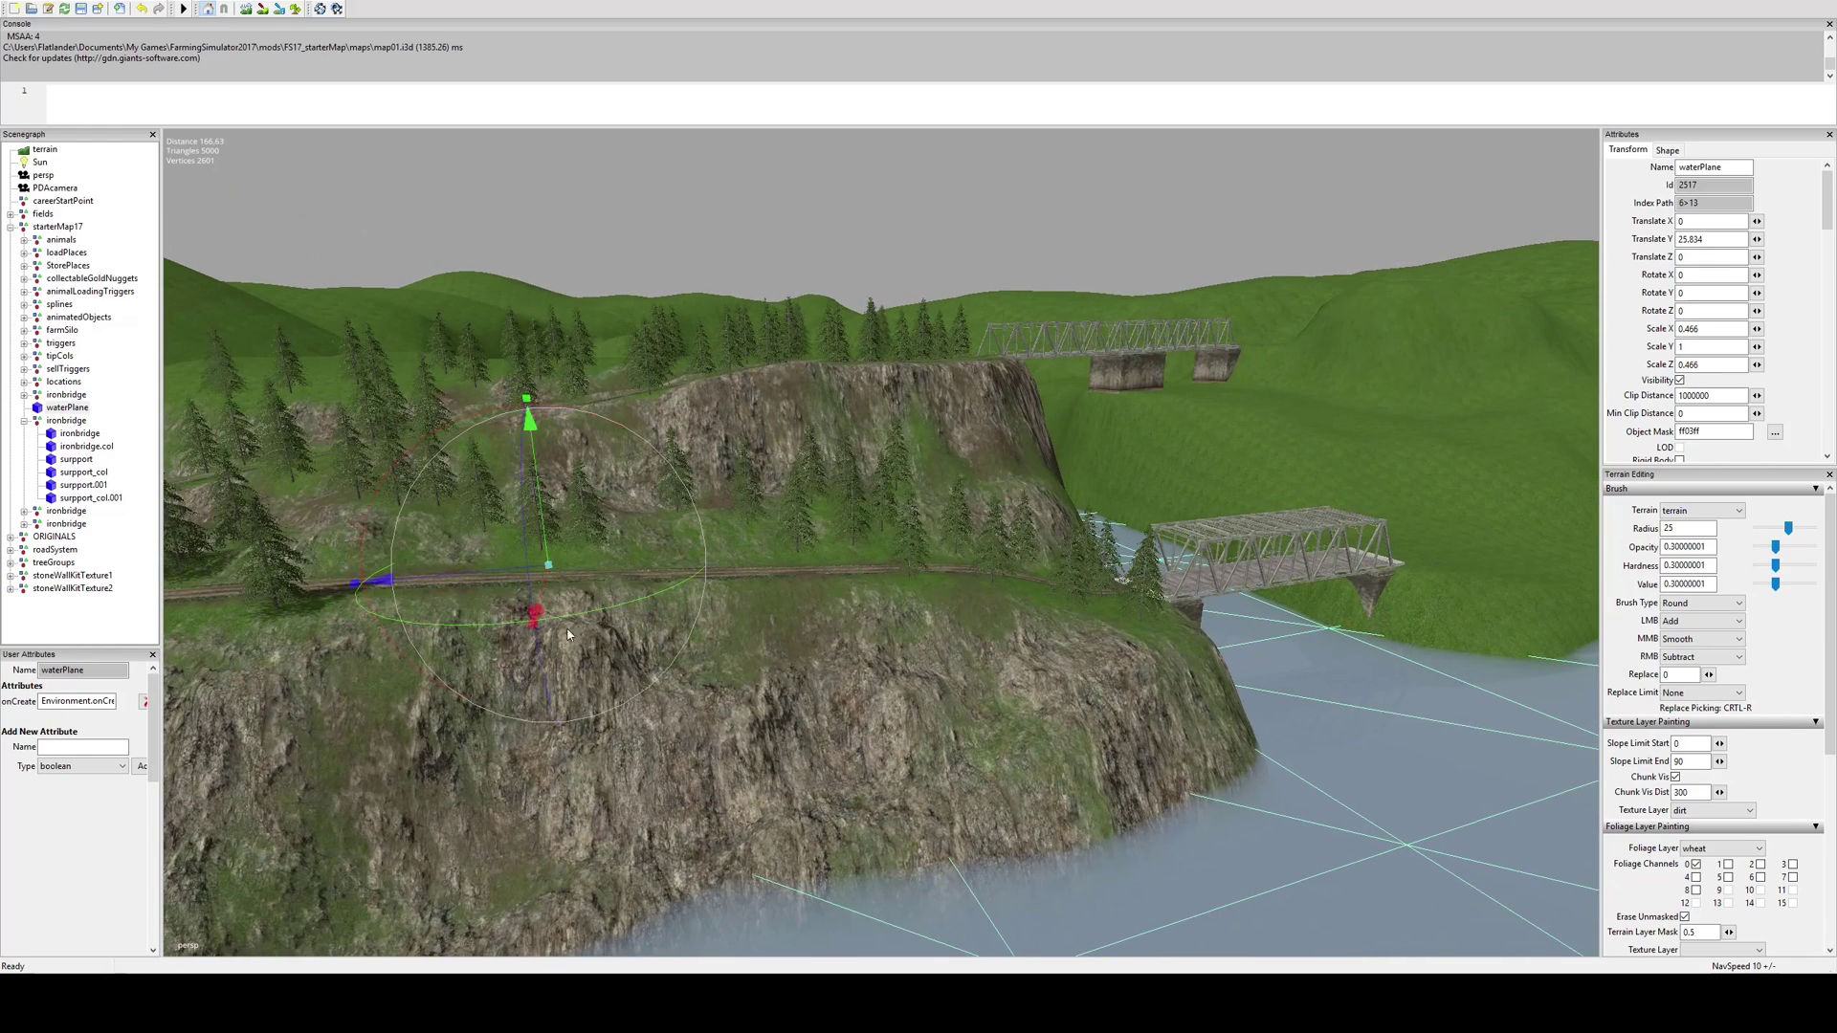
right_click_drag(699, 617, 1196, 450, "alt")
left_click_drag(1195, 449, 677, 562, "alt")
right_click_drag(677, 561, 1412, 427, "alt")
left_click_drag(755, 474, 669, 564, "alt")
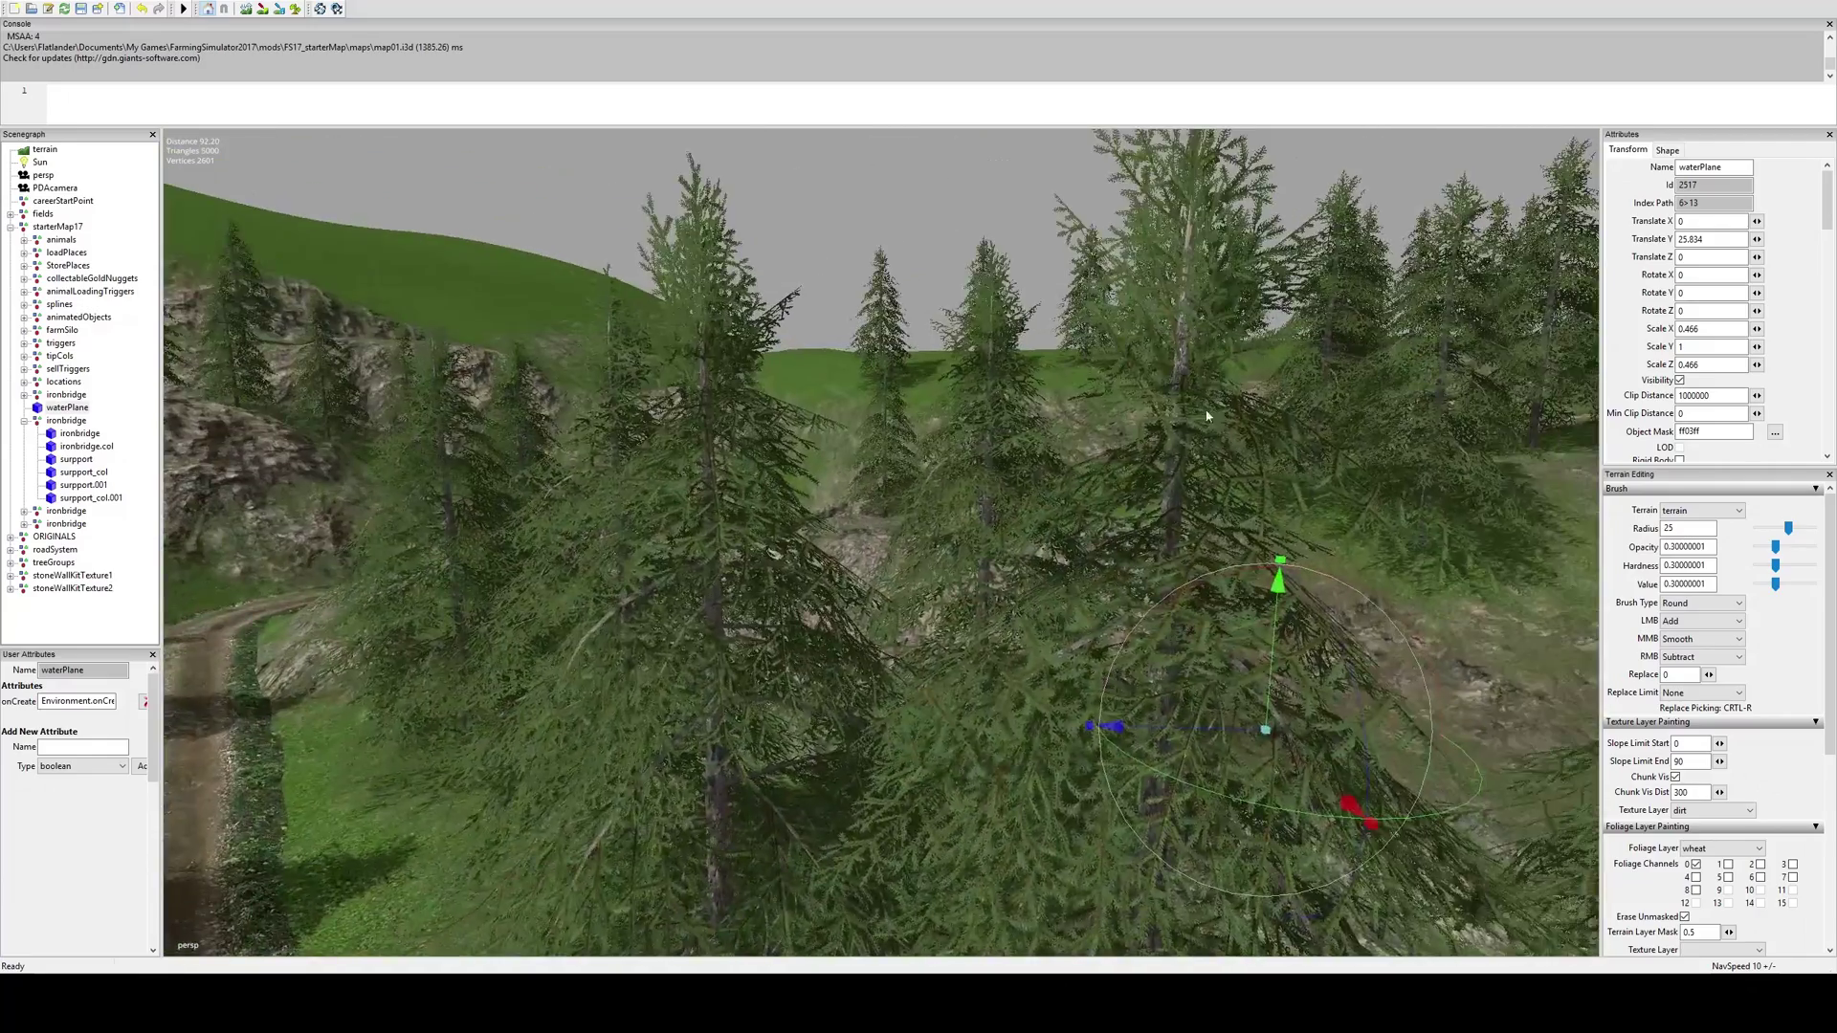
Examine the terraced dirt roads along the clifftop and the hillside at the far end of the upper iron bridge
right_click_drag(670, 565, 804, 547, "alt")
left_click_drag(805, 547, 1029, 594, "alt")
middle_click_drag(1030, 594, 434, 711, "alt")
left_click_drag(434, 711, 509, 751, "alt")
right_click_drag(509, 751, 791, 545)
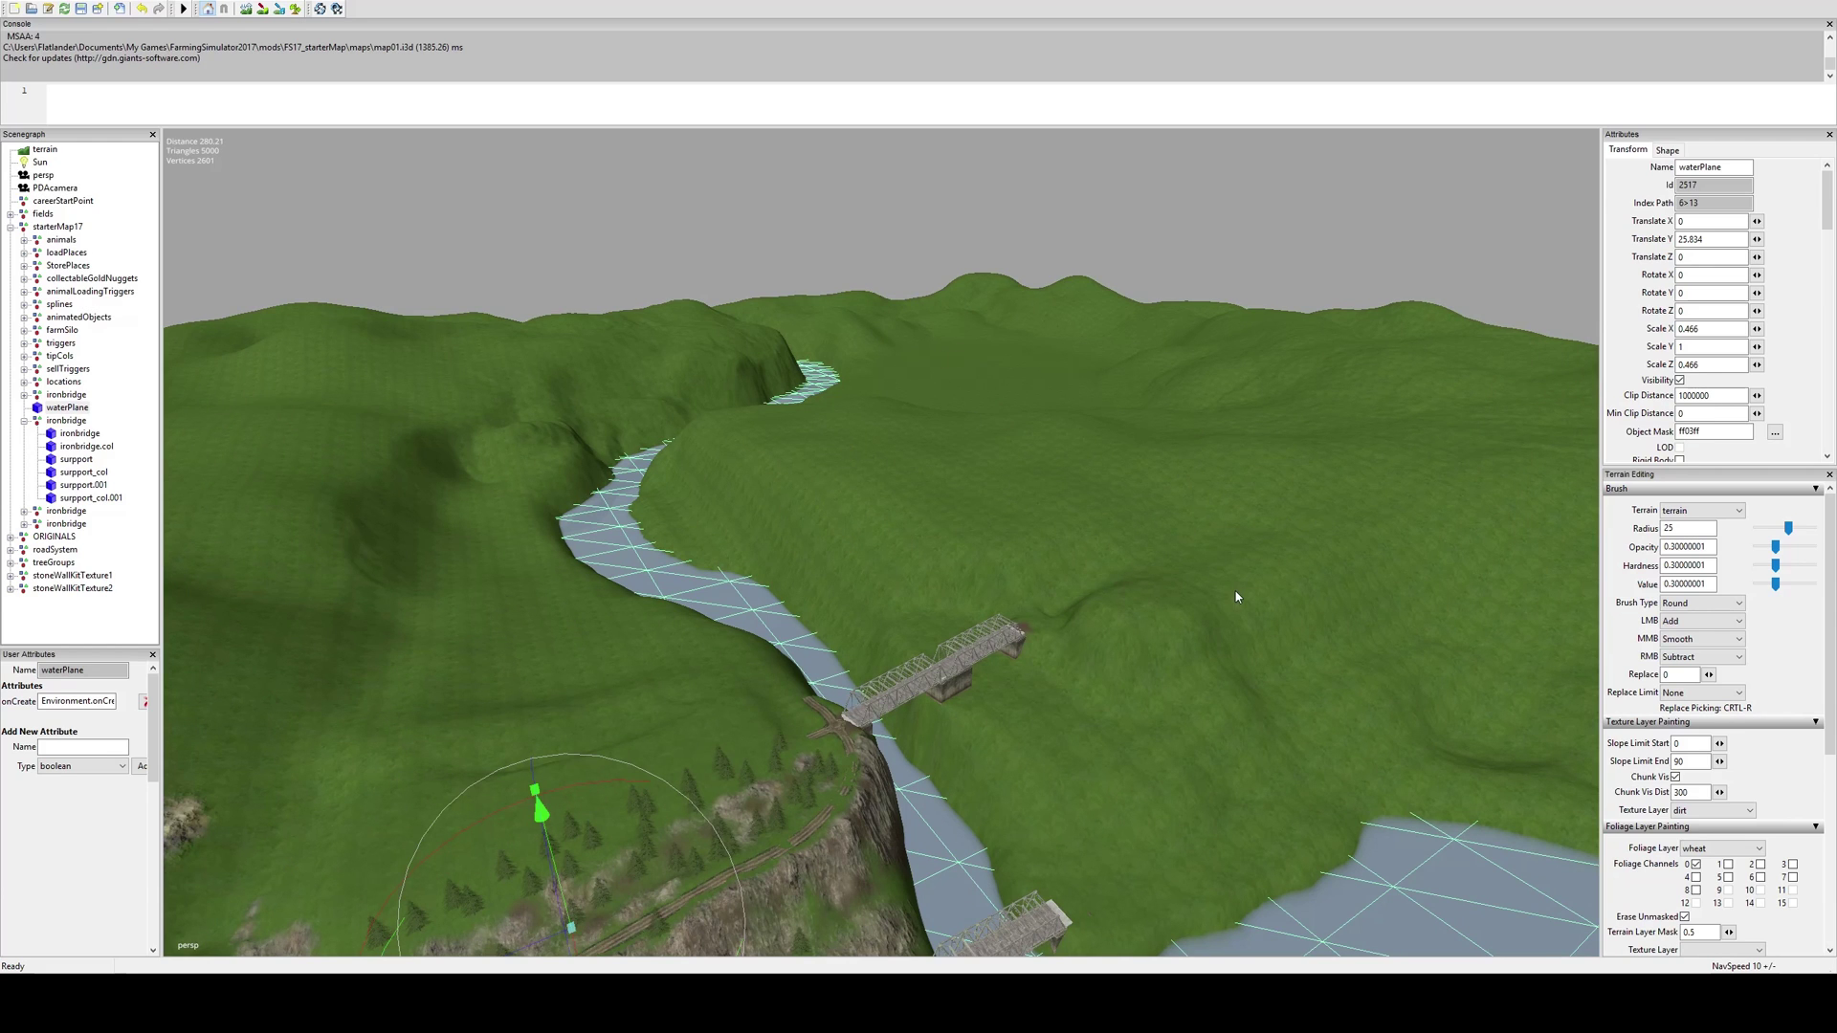
middle_click_drag(725, 707, 559, 264, "alt")
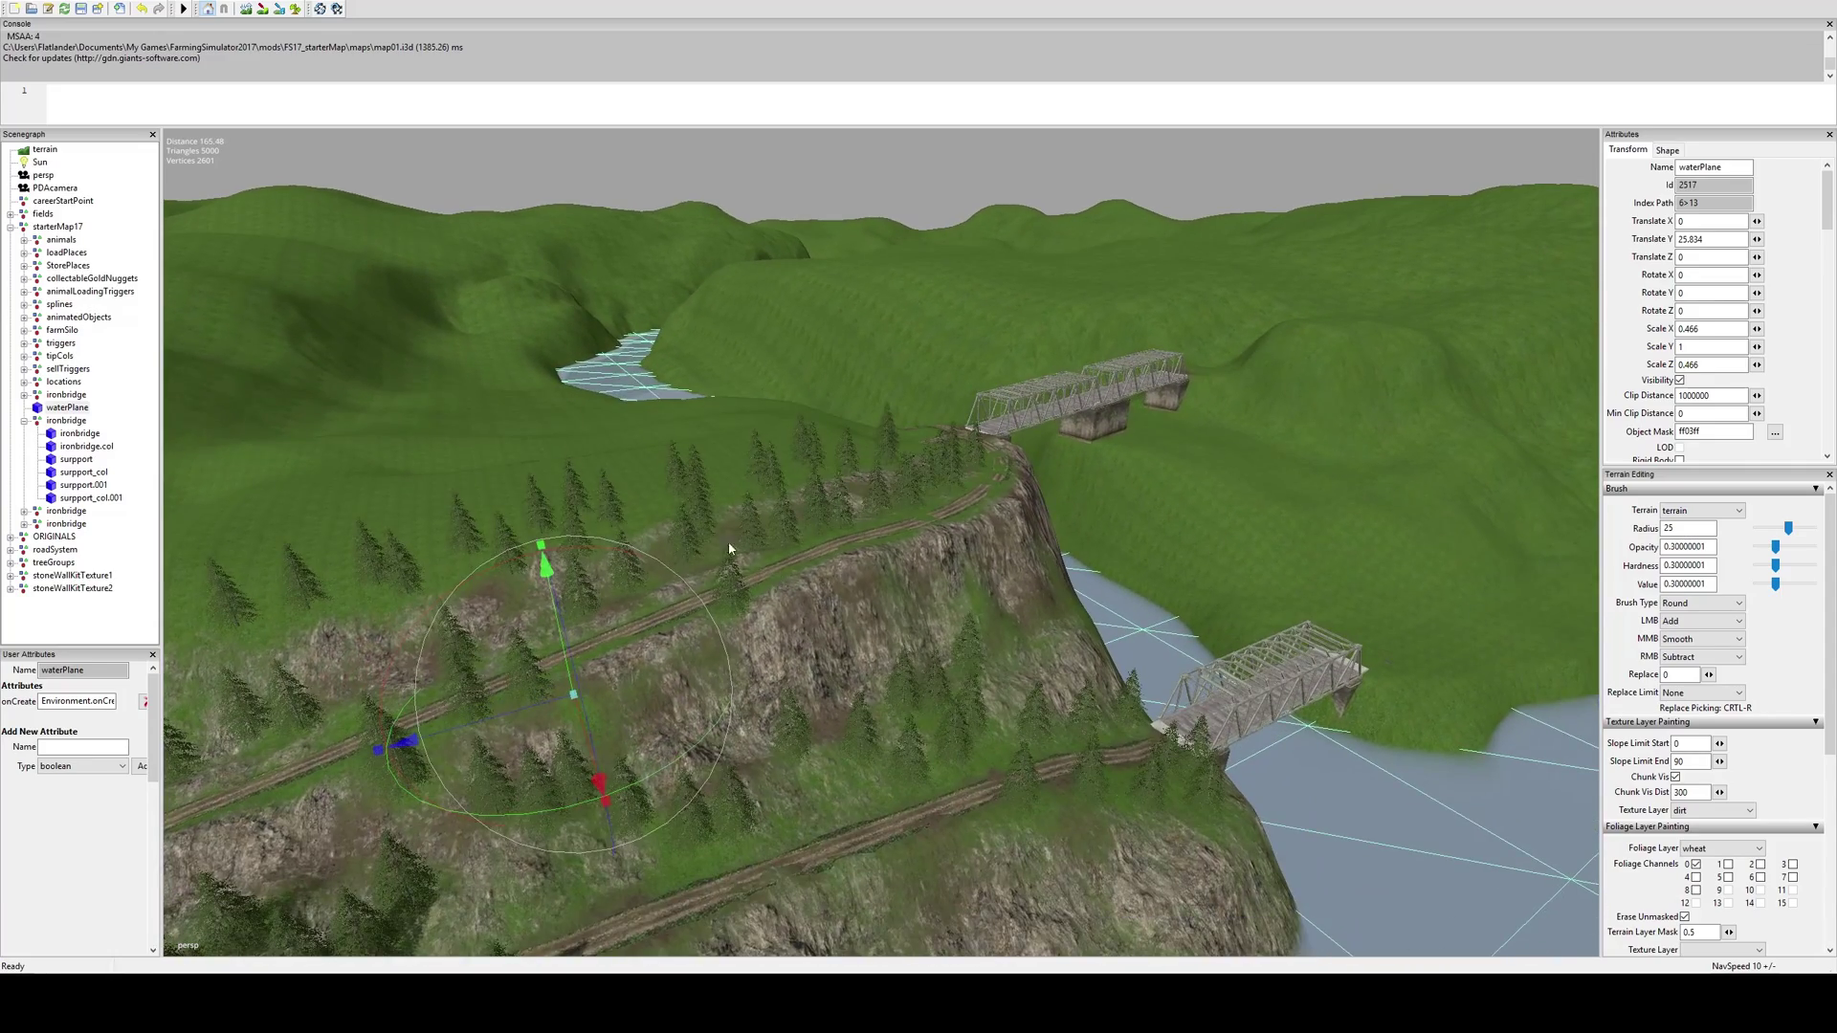
right_click_drag(729, 548, 1150, 733)
right_click_drag(673, 592, 892, 485)
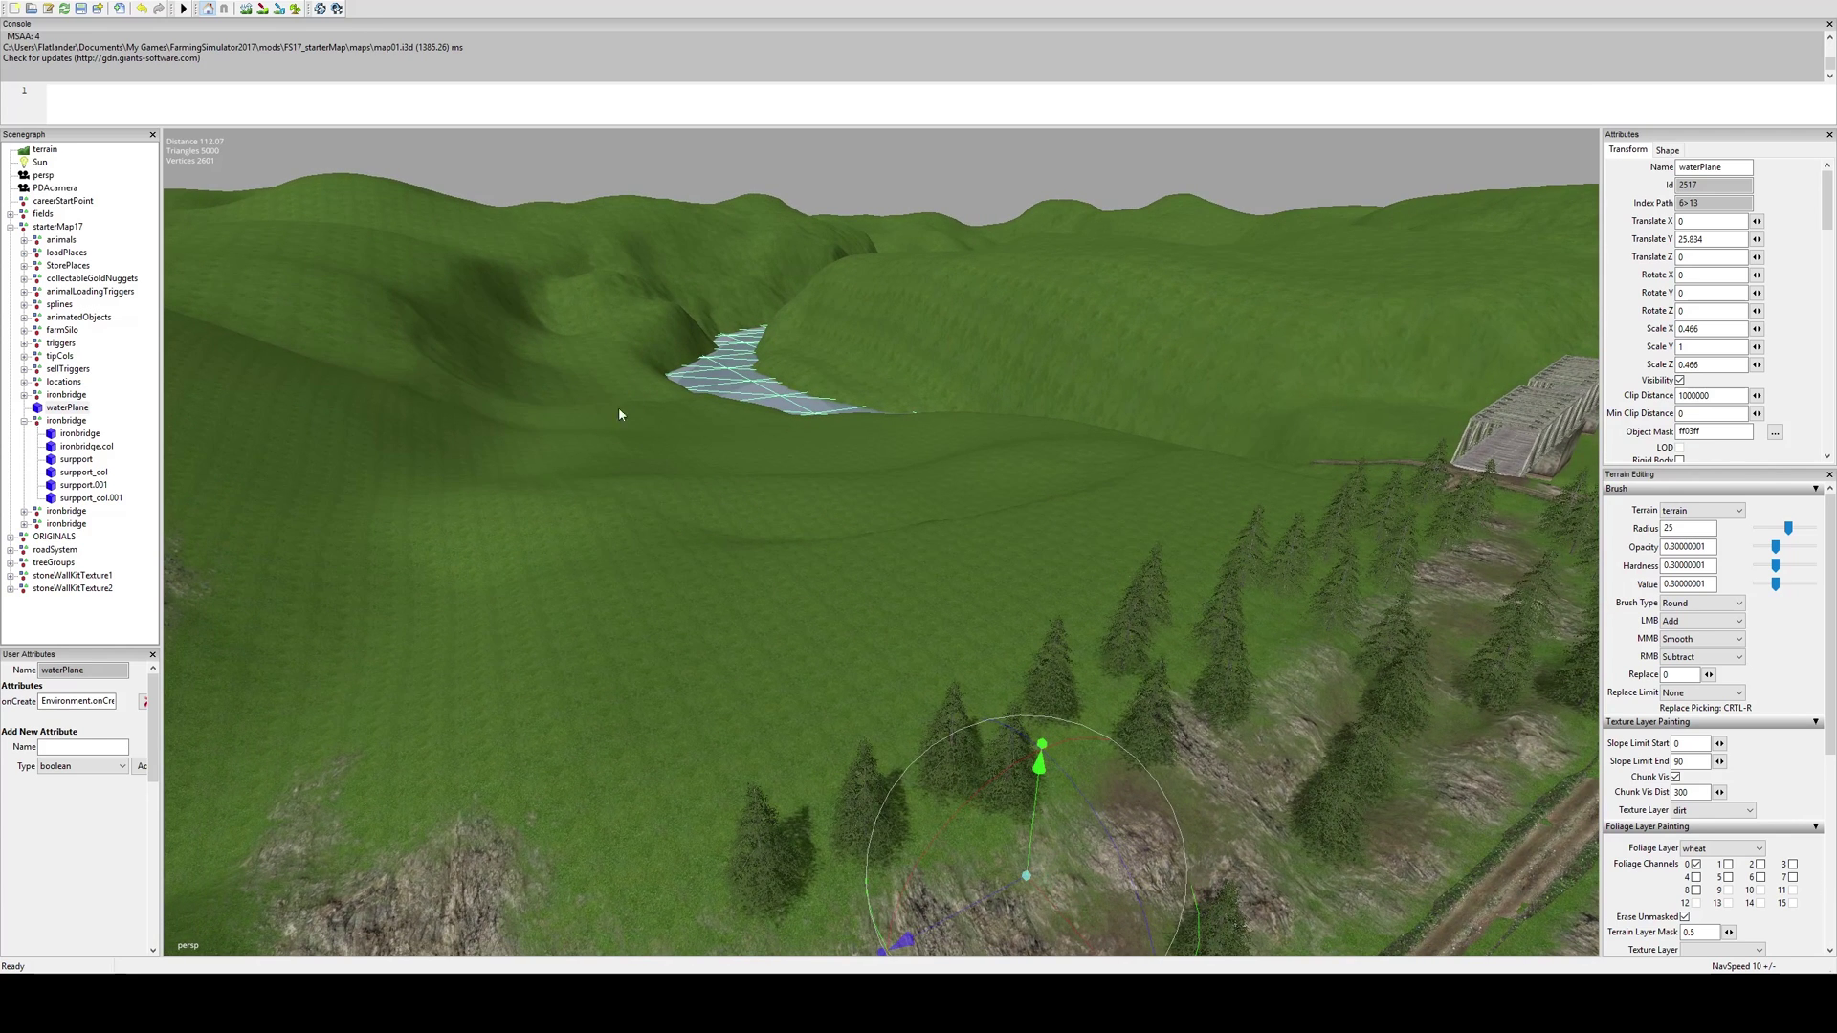
right_click_drag(717, 415, 704, 559)
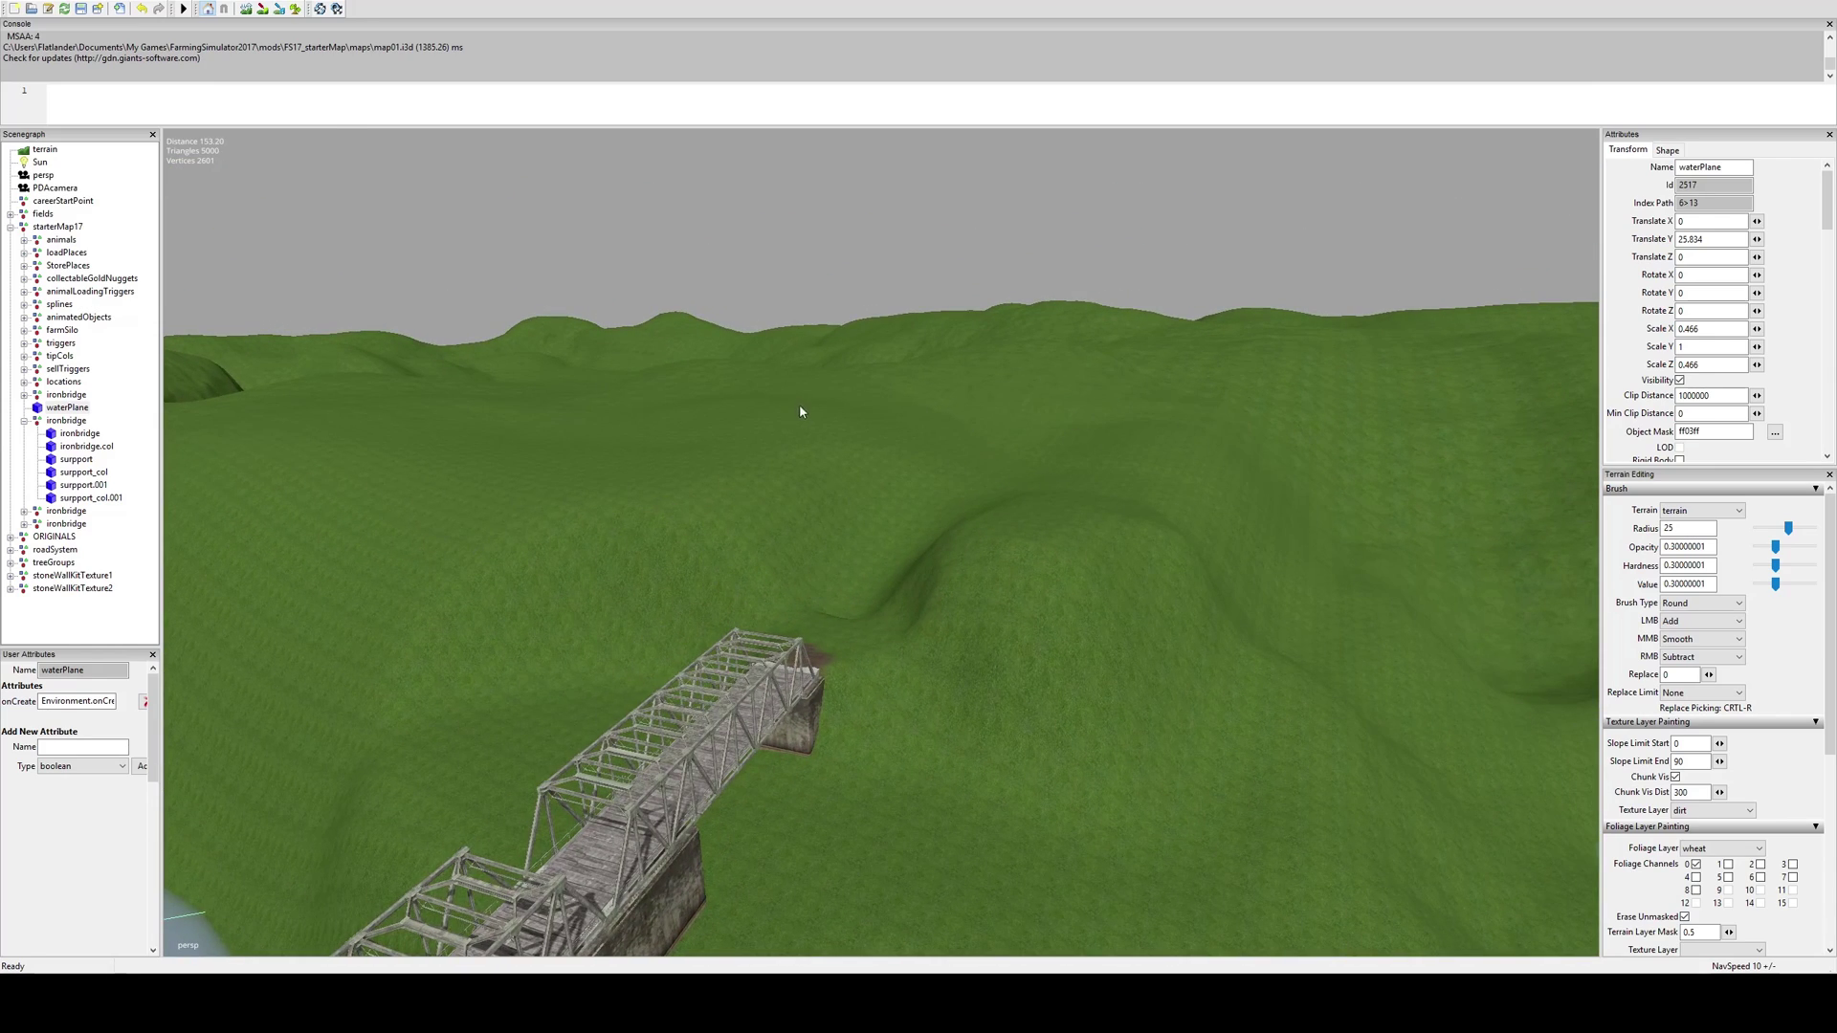
right_click_drag(714, 434, 950, 560)
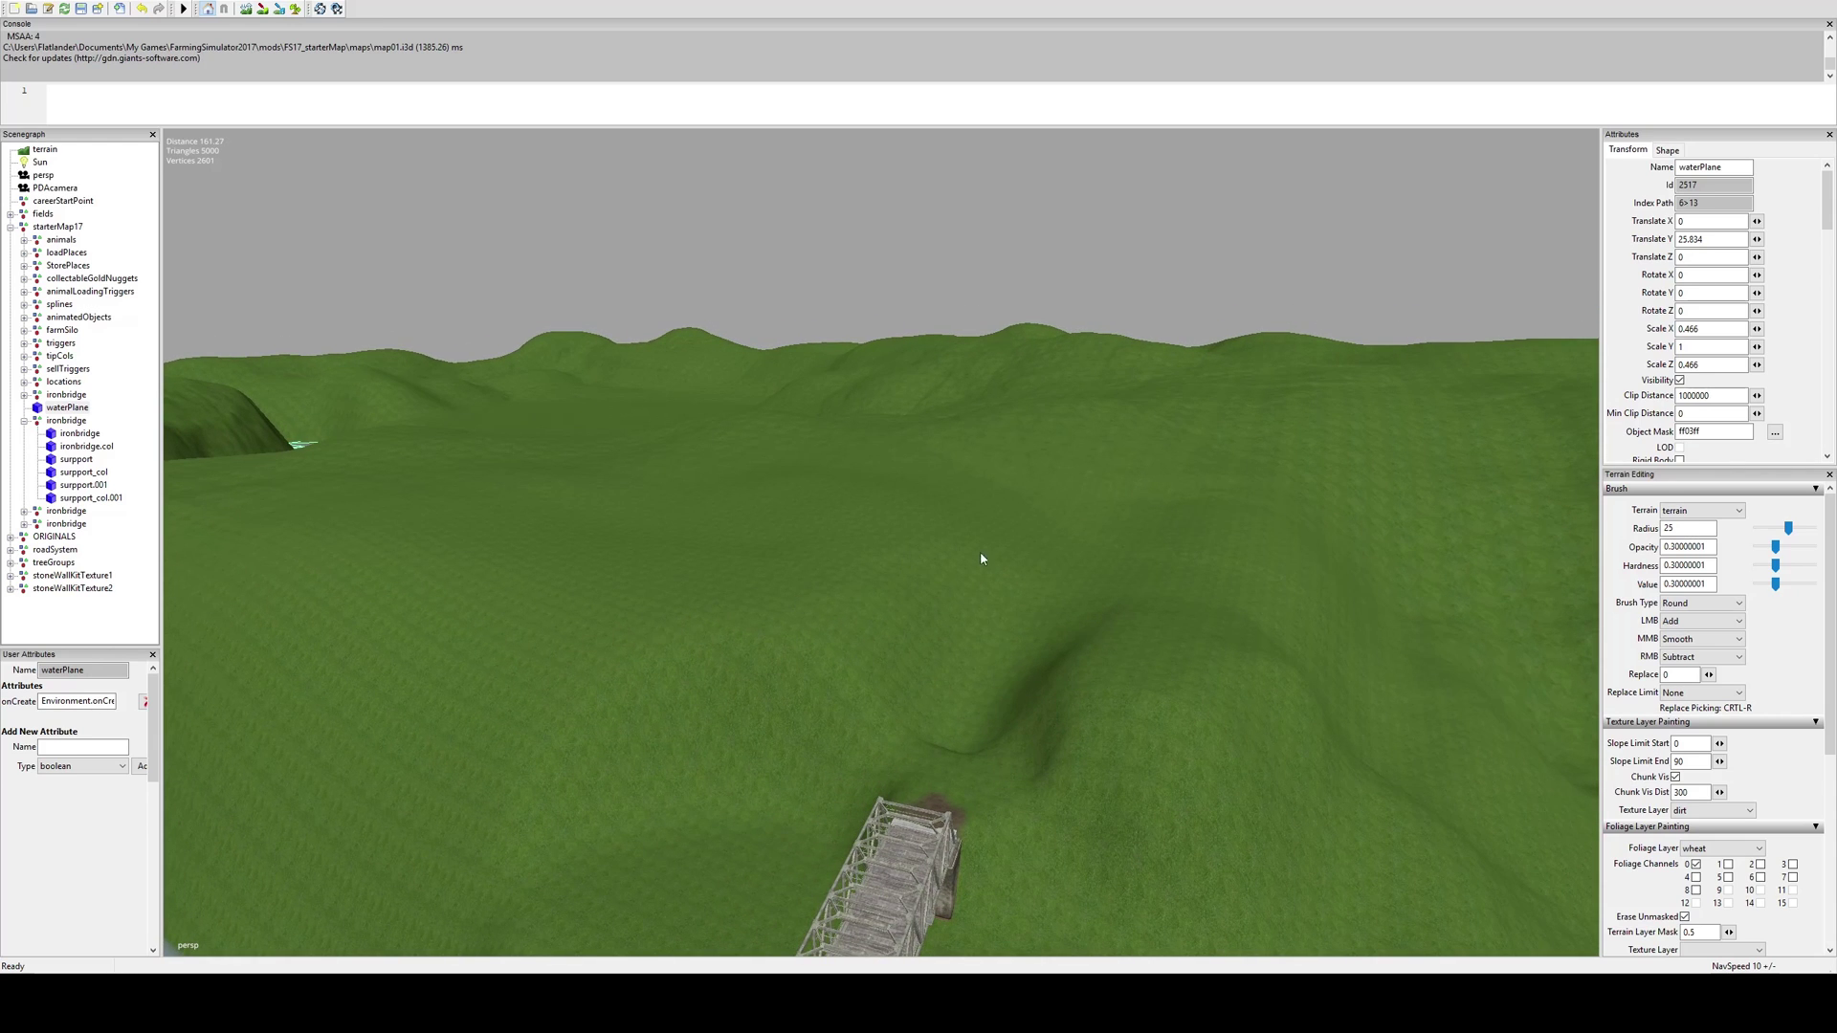
Follow the river channel upstream from the upper iron bridge and examine its banks and surrounding hills
middle_click_drag(605, 463, 1278, 574, "alt")
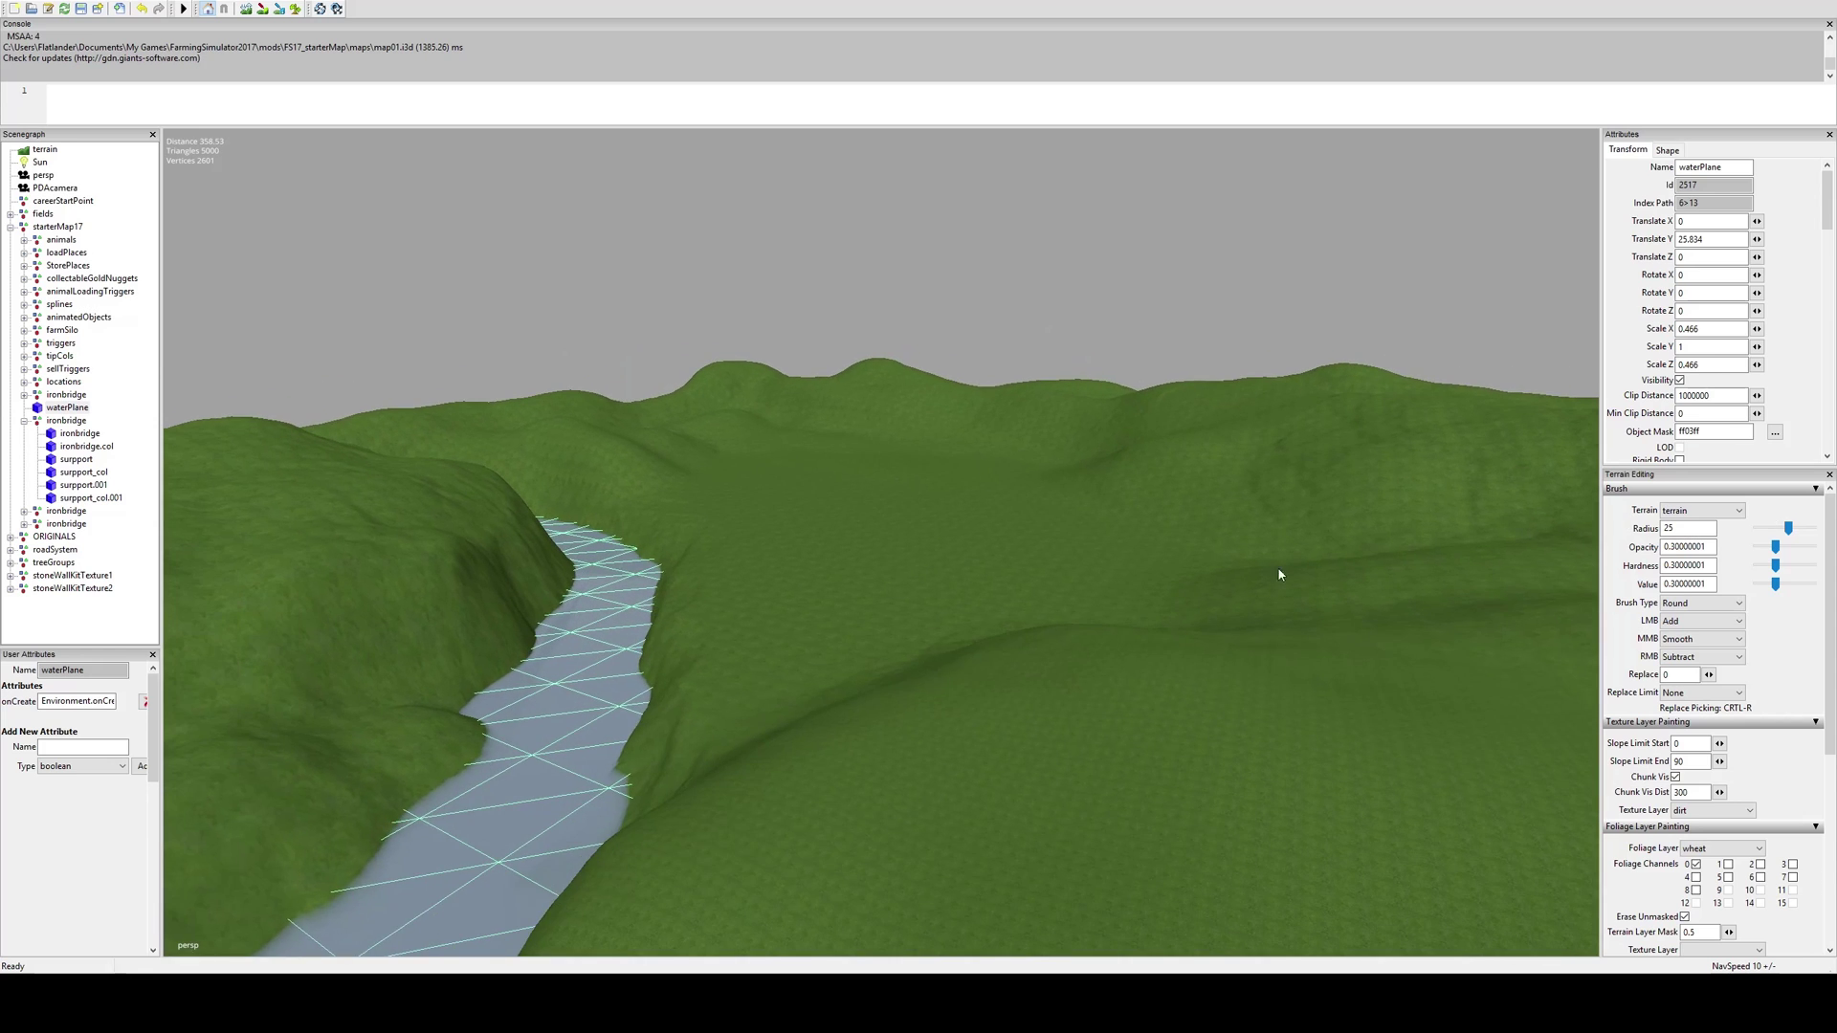
right_click_drag(1279, 574, 1179, 504)
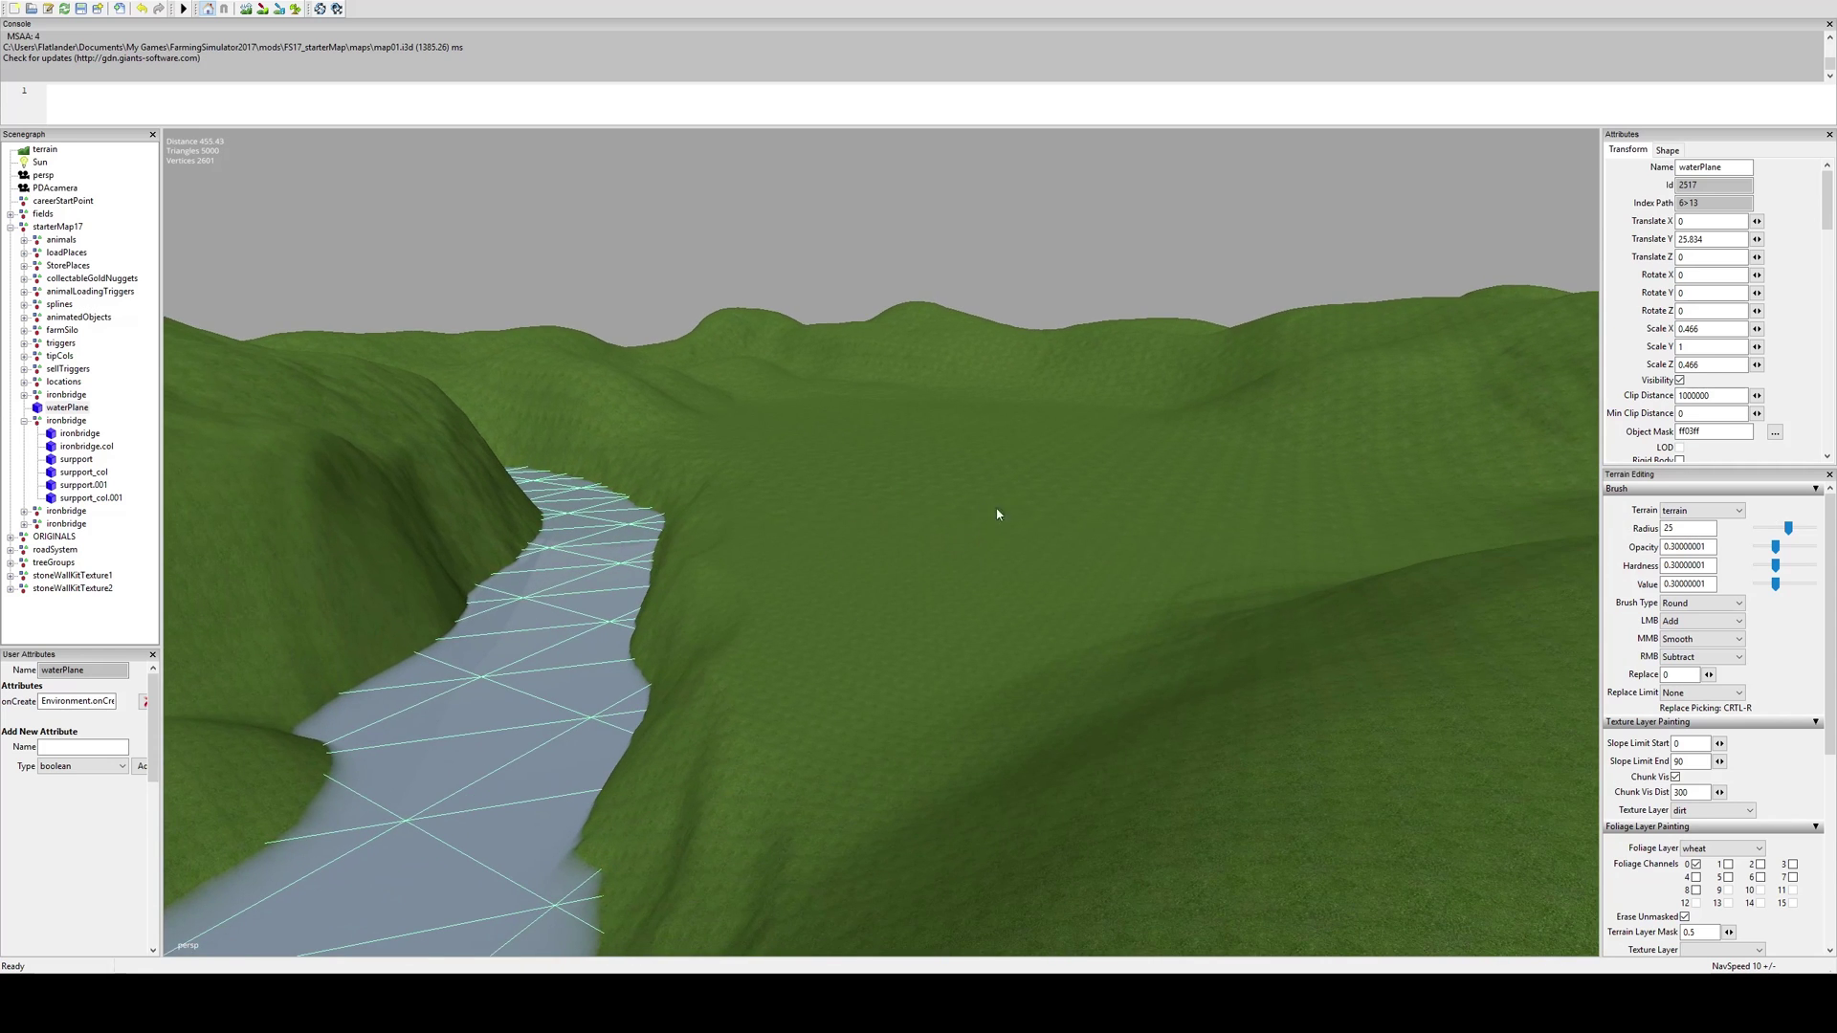
left_click_drag(825, 572, 1262, 358, "alt")
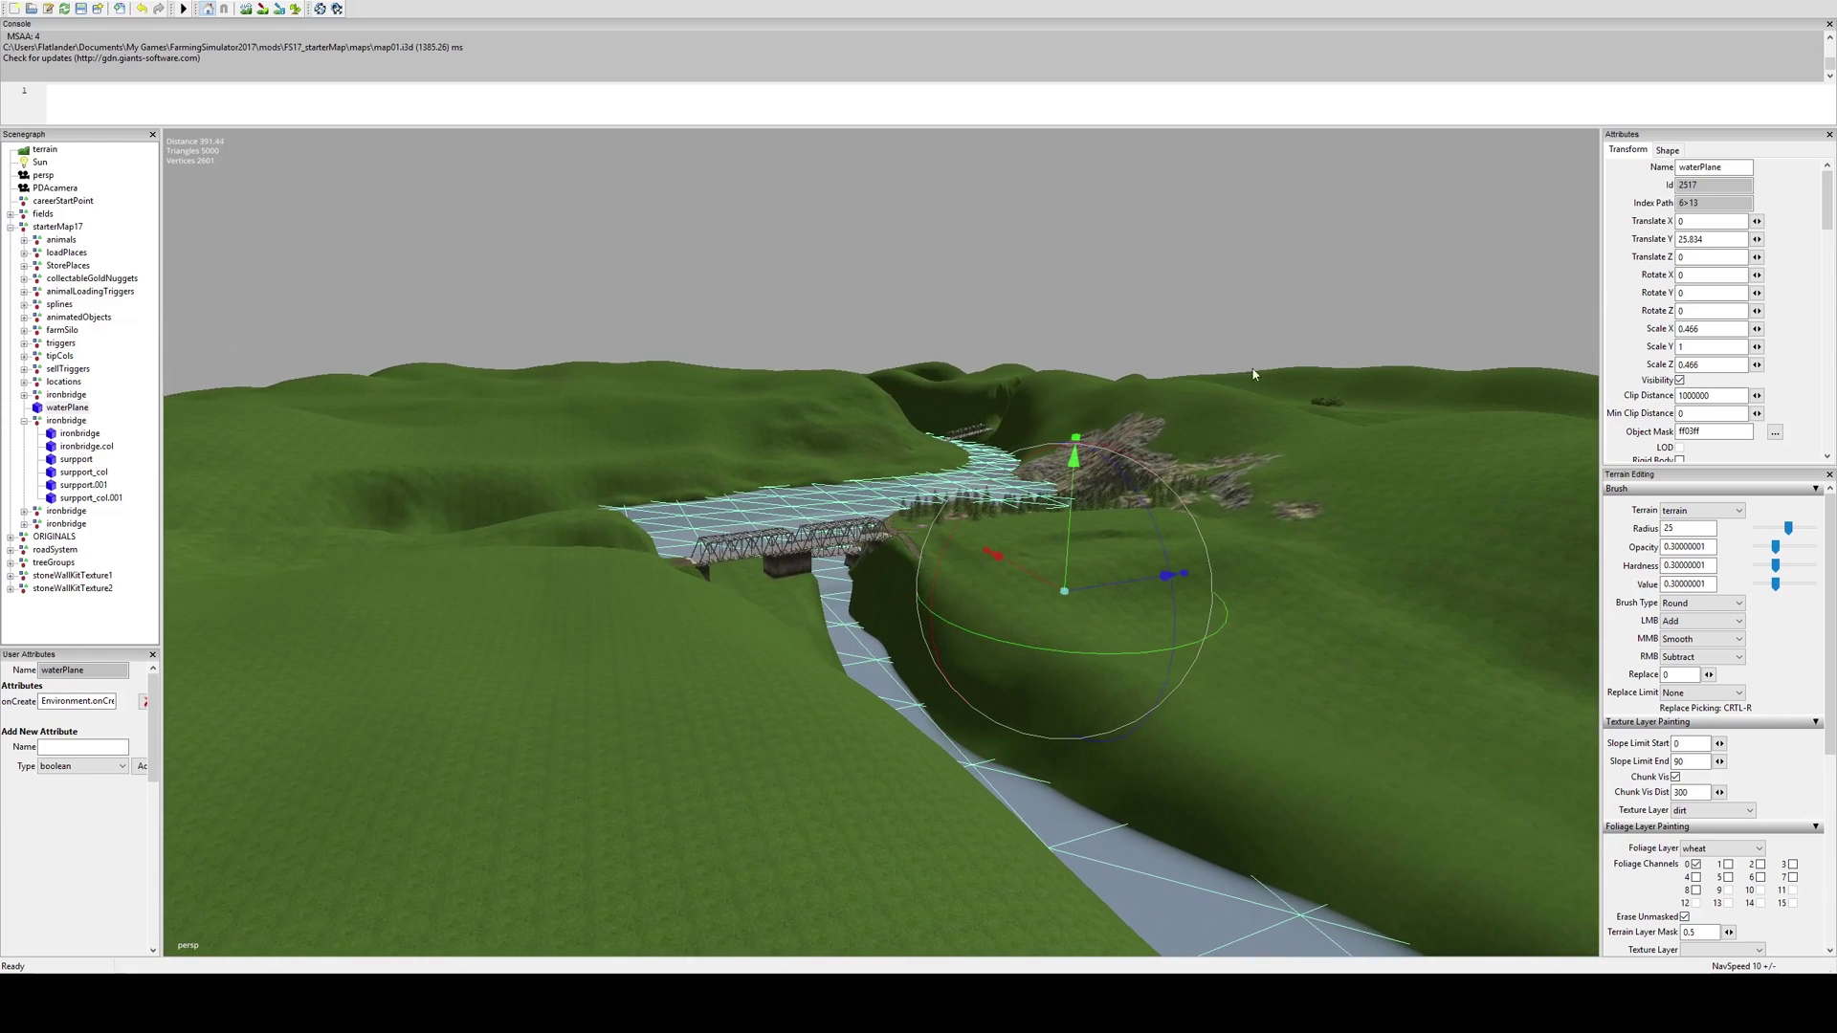
right_click_drag(800, 585, 1079, 619)
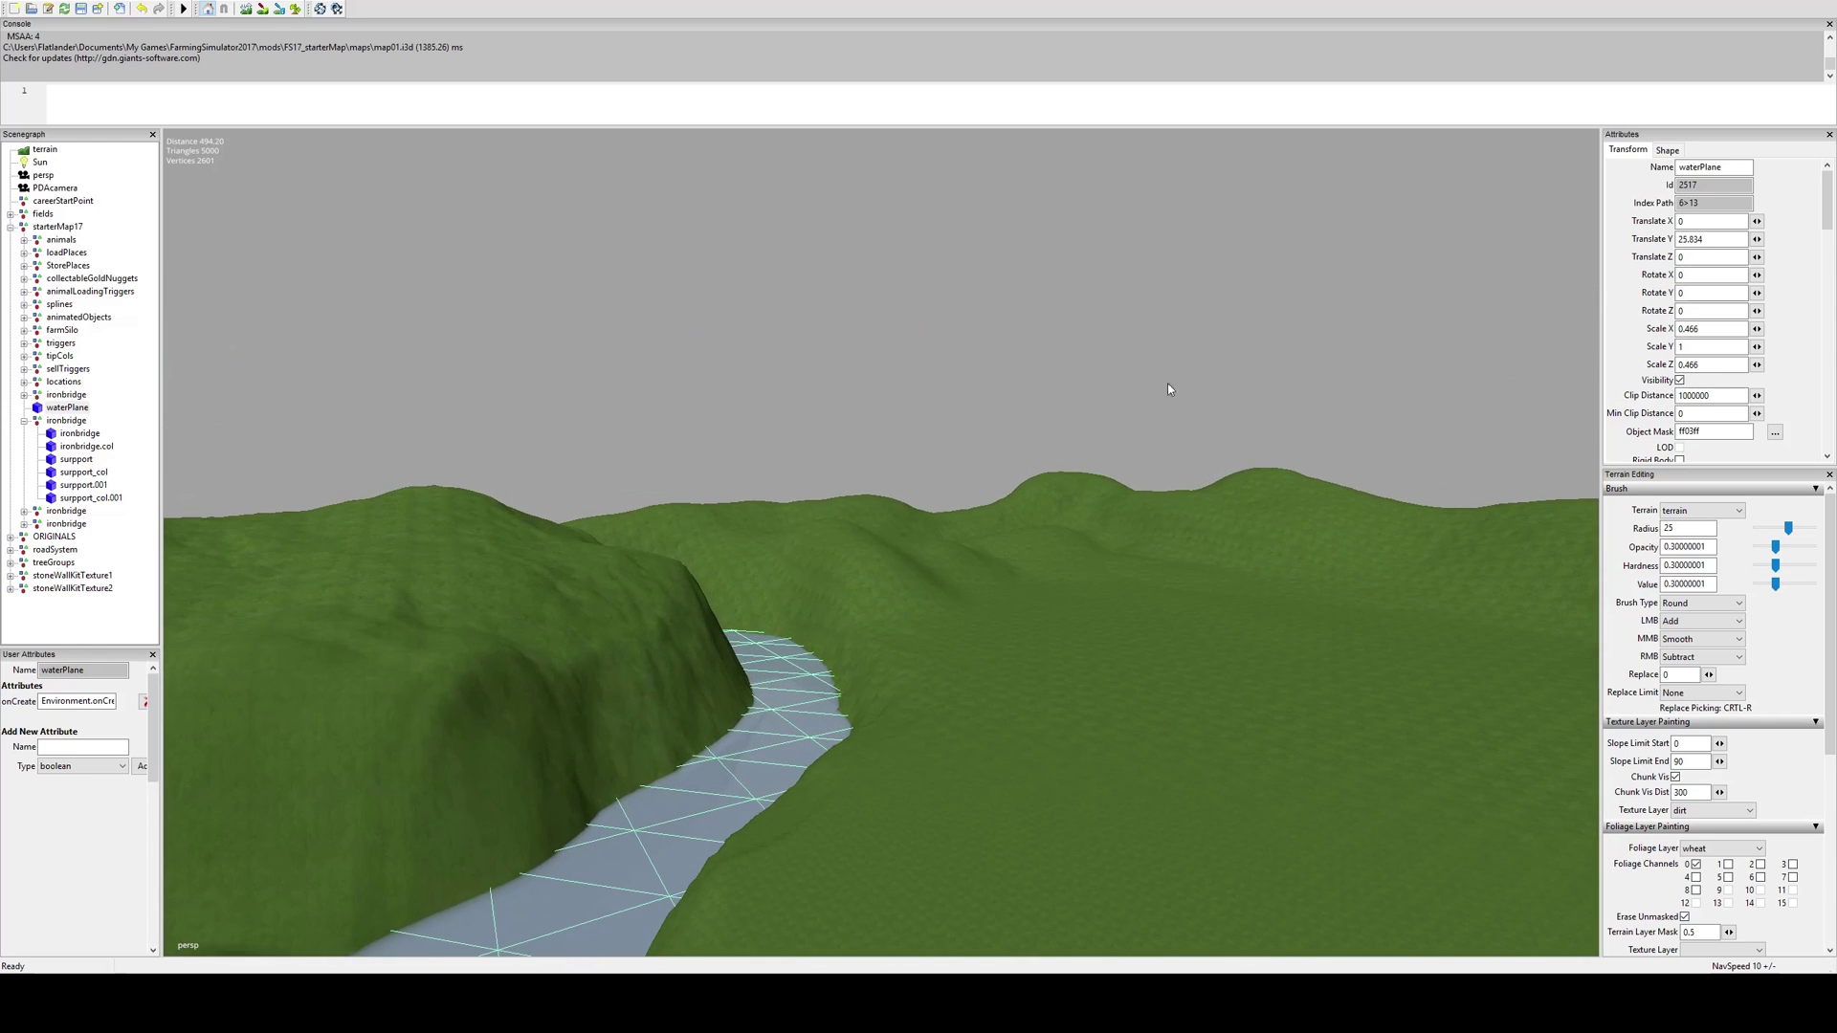
right_click_drag(660, 608, 638, 449)
middle_click_drag(638, 449, 651, 517, "alt")
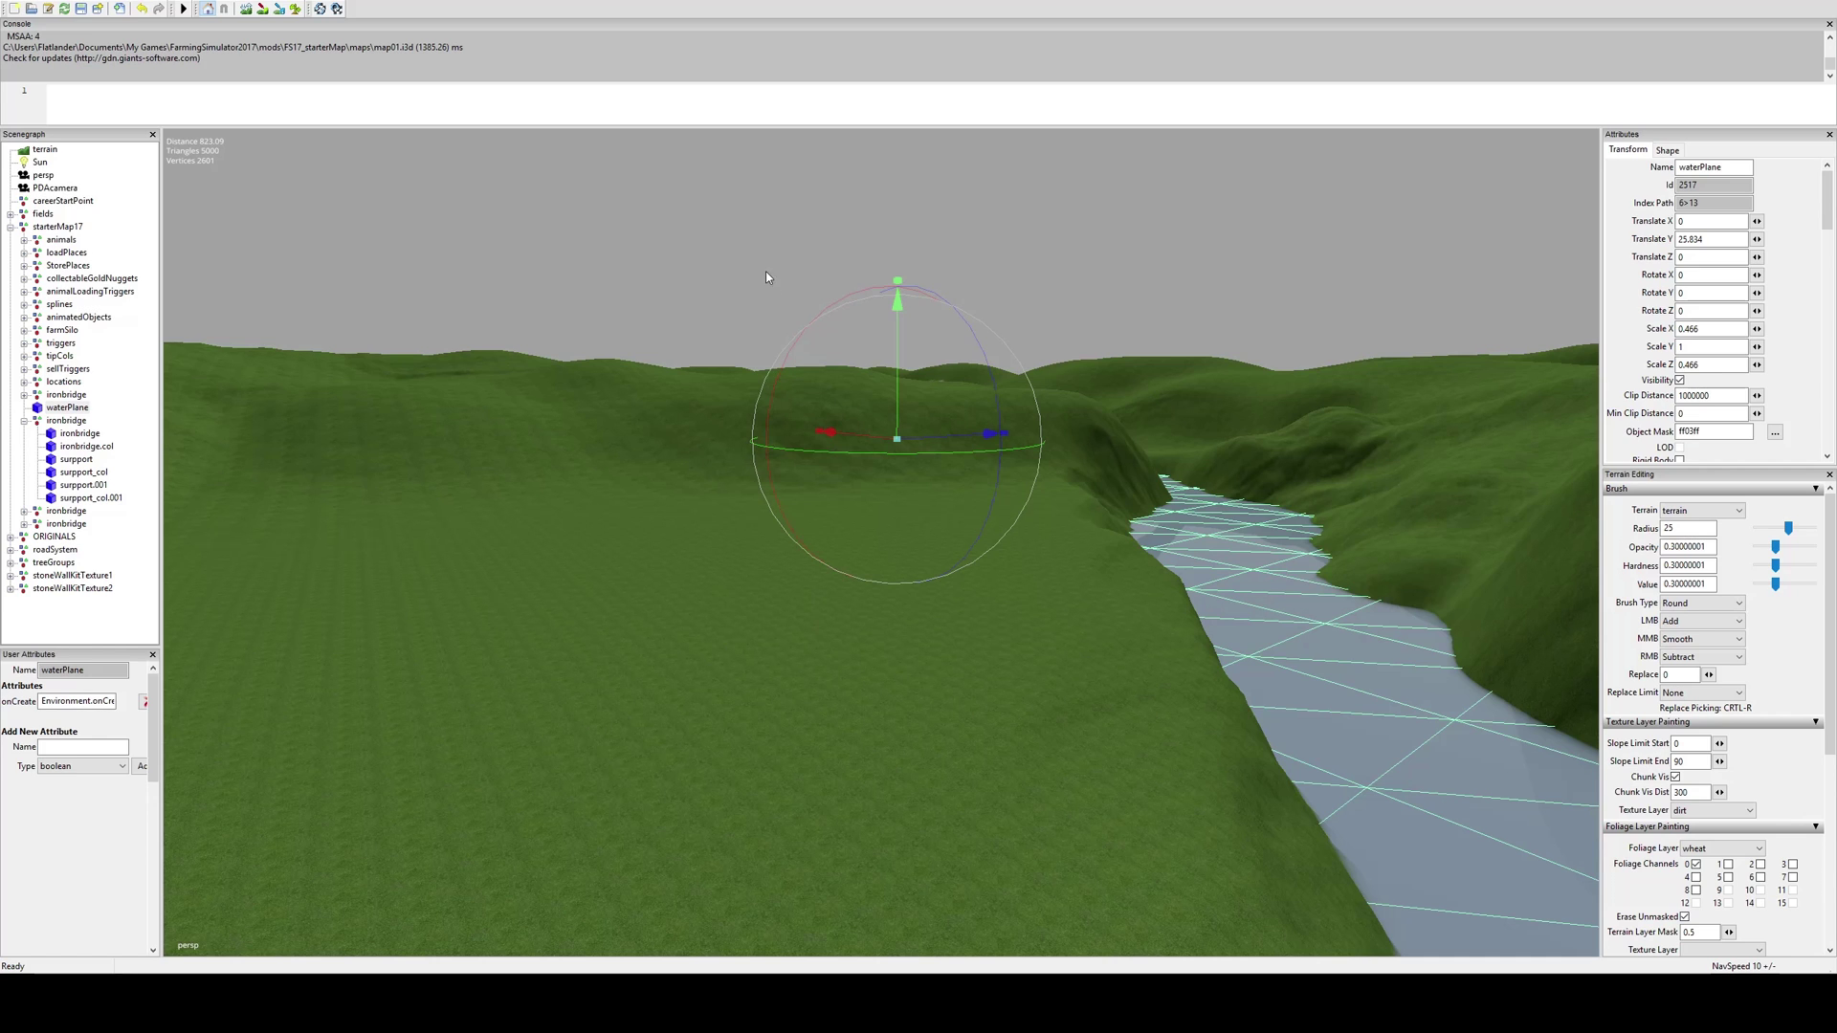
middle_click_drag(937, 599, 1106, 562, "alt")
left_click_drag(1107, 562, 938, 691, "alt")
right_click_drag(937, 691, 890, 467)
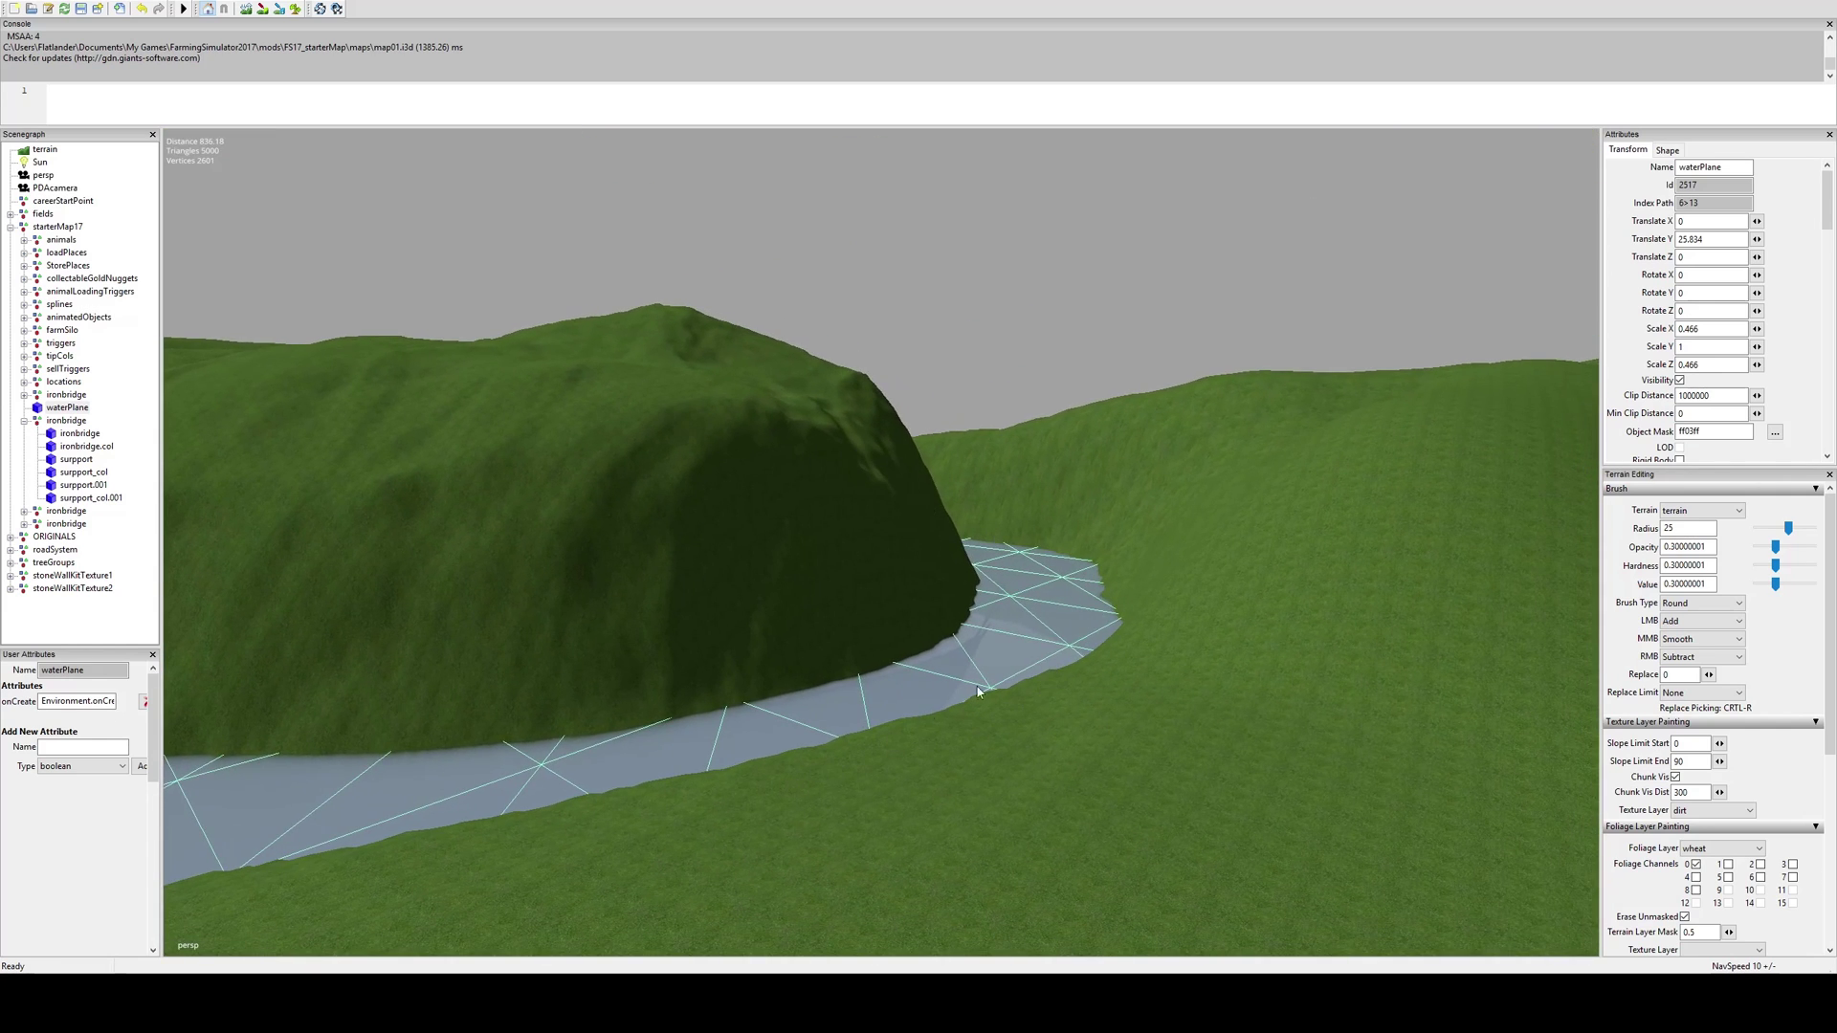
Examine the upper iron bridge's concrete supports, the grassy land beneath it and the lake's shoreline
right_click_drag(859, 733, 958, 694)
right_click_drag(1098, 583, 791, 664)
right_click_drag(1461, 386, 1014, 492)
mouse_move(896, 487)
right_mouse_down()
mouse_move(971, 452)
mouse_move(871, 478)
right_mouse_up()
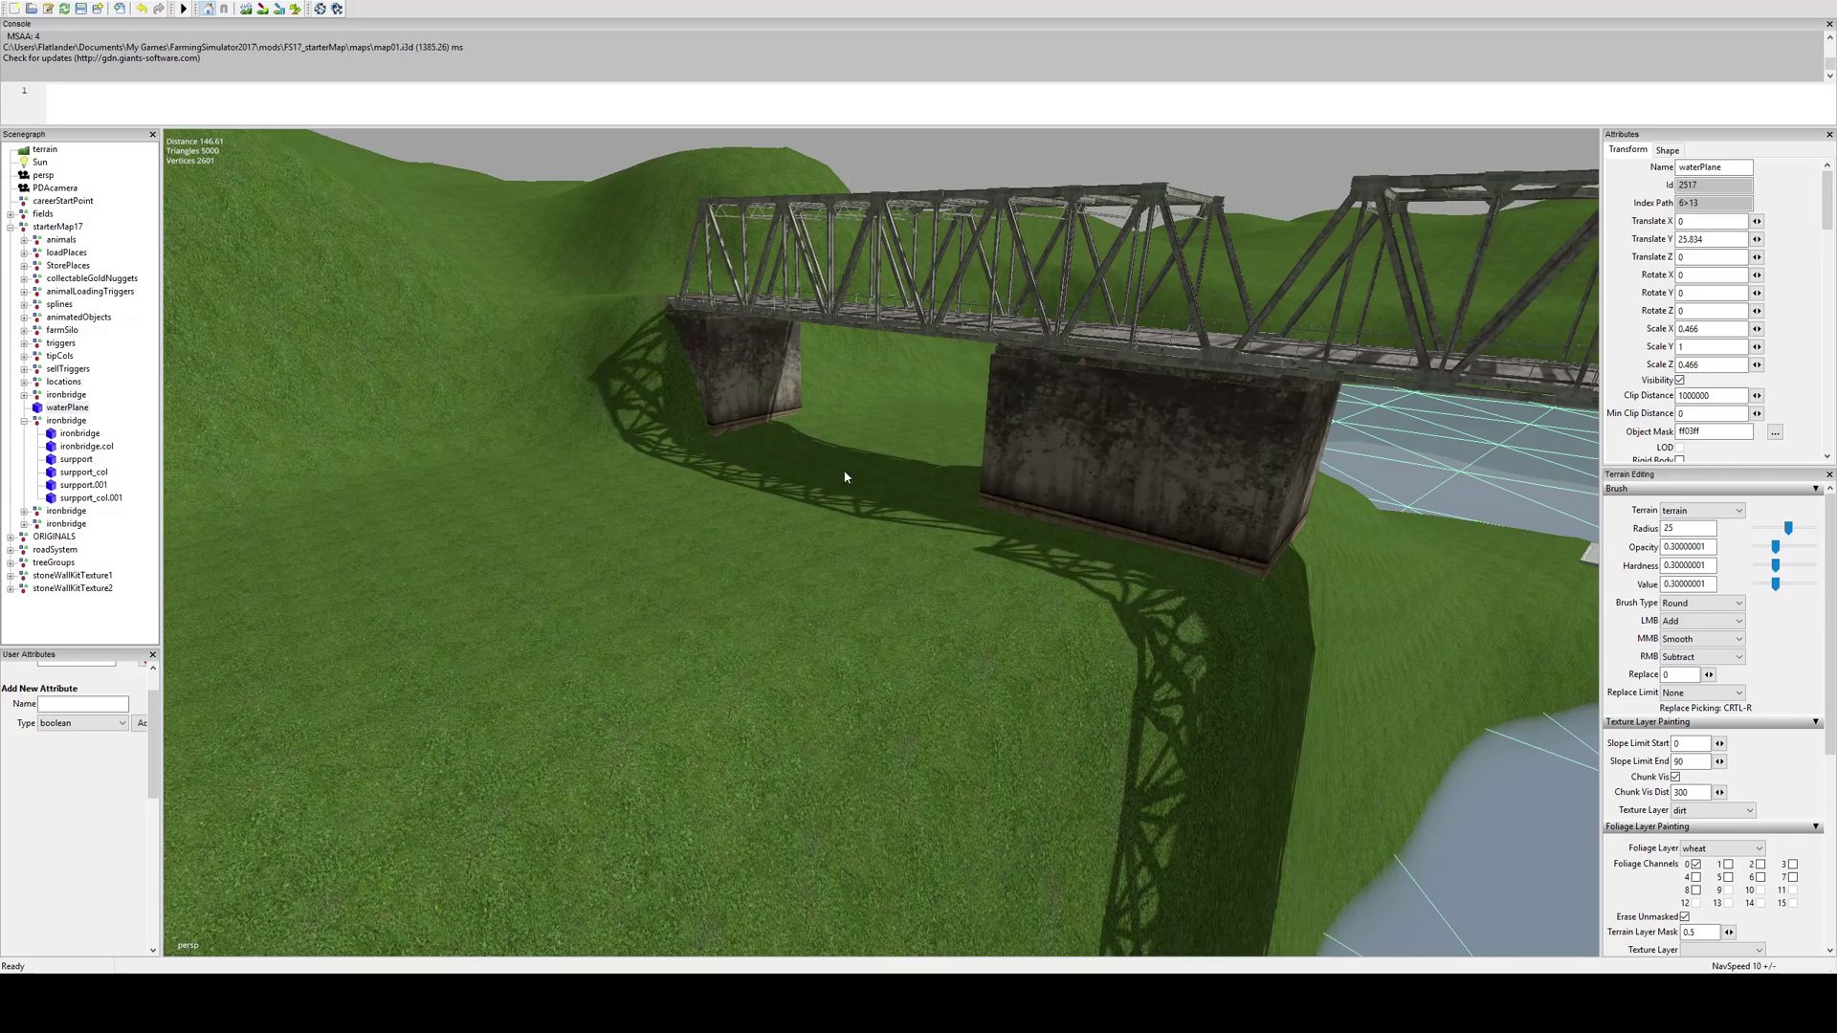
right_click_drag(1184, 374, 442, 552)
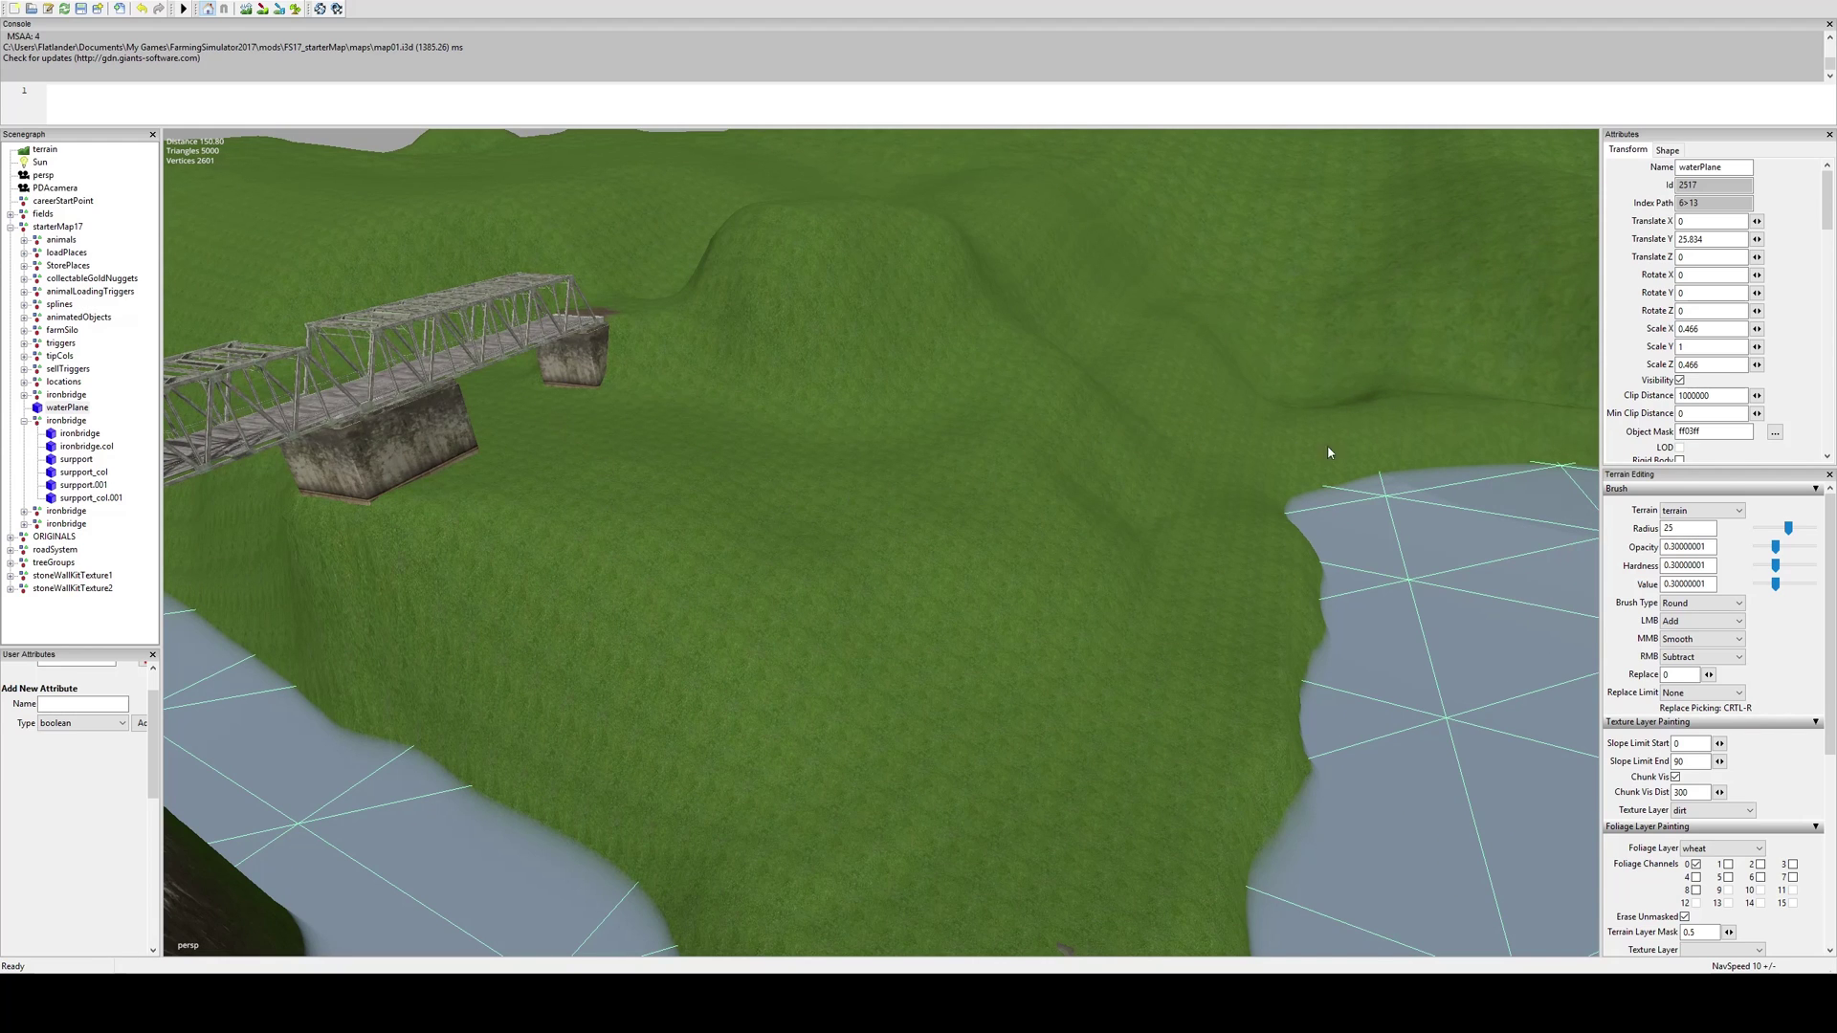
right_click_drag(1334, 447, 501, 450)
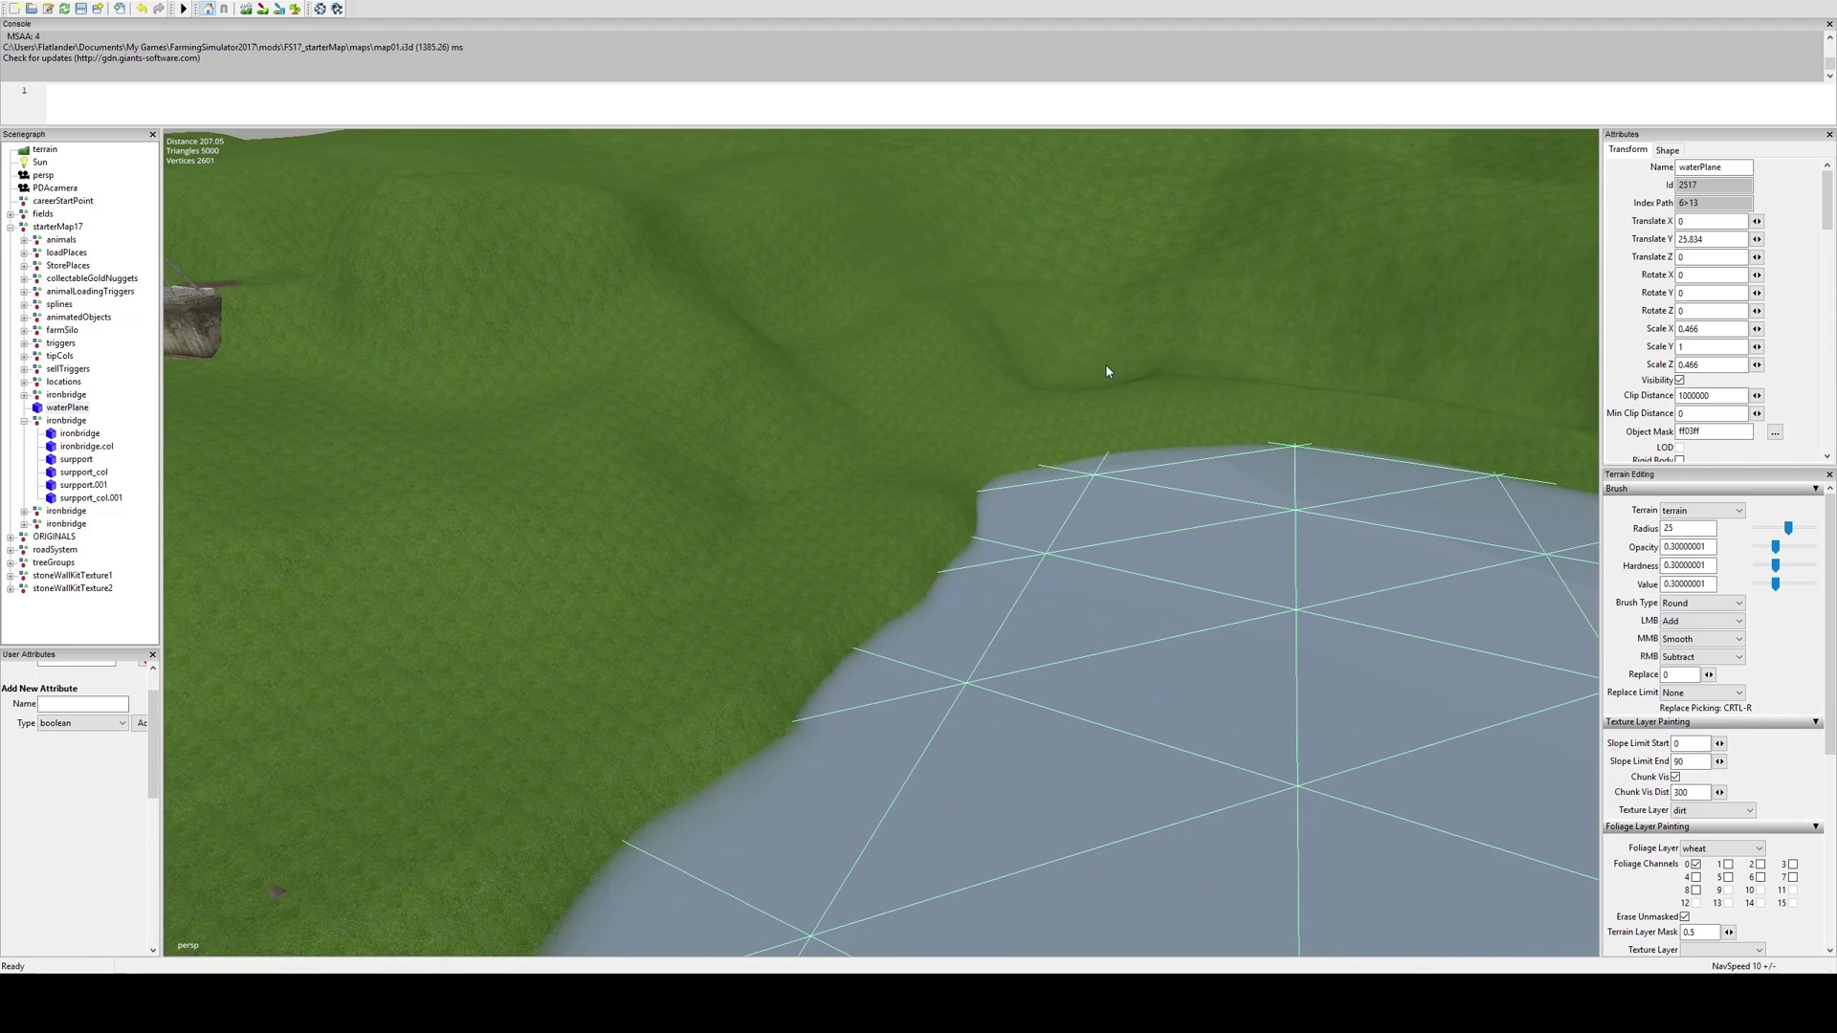
right_click_drag(1452, 386, 869, 508)
right_click_drag(1168, 405, 903, 371)
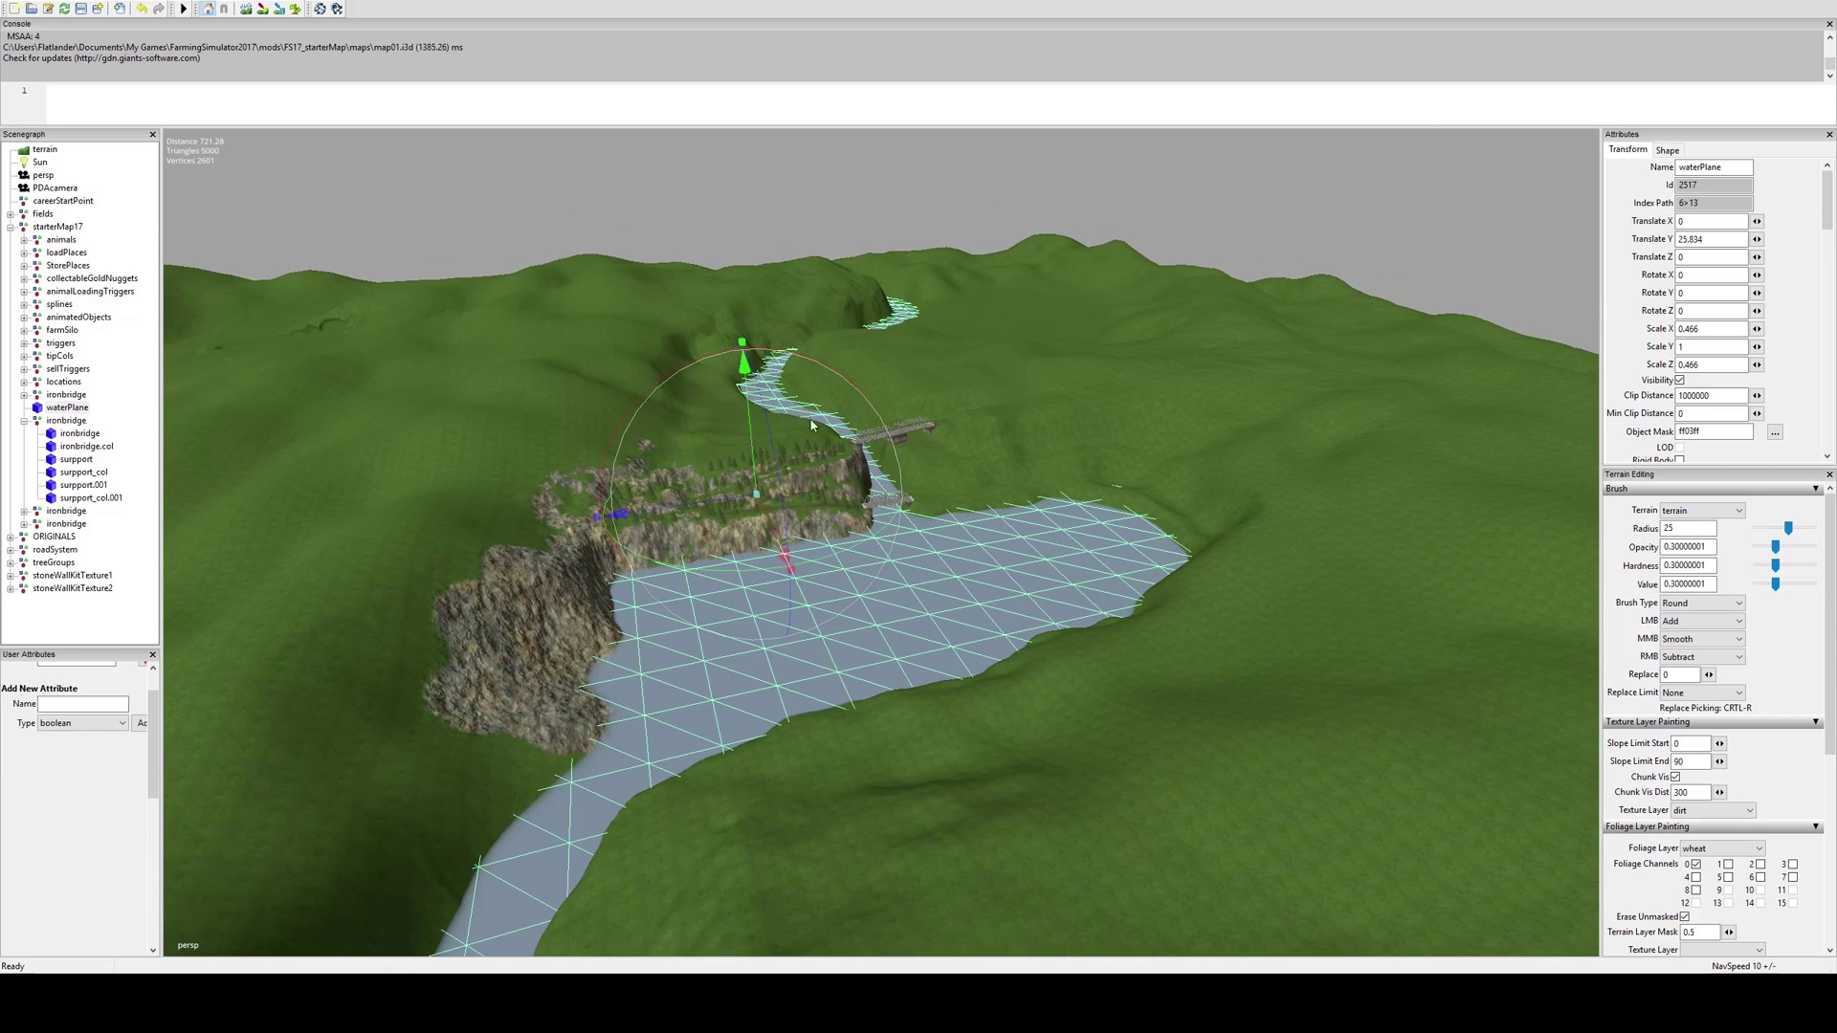
right_click_drag(960, 311, 965, 278)
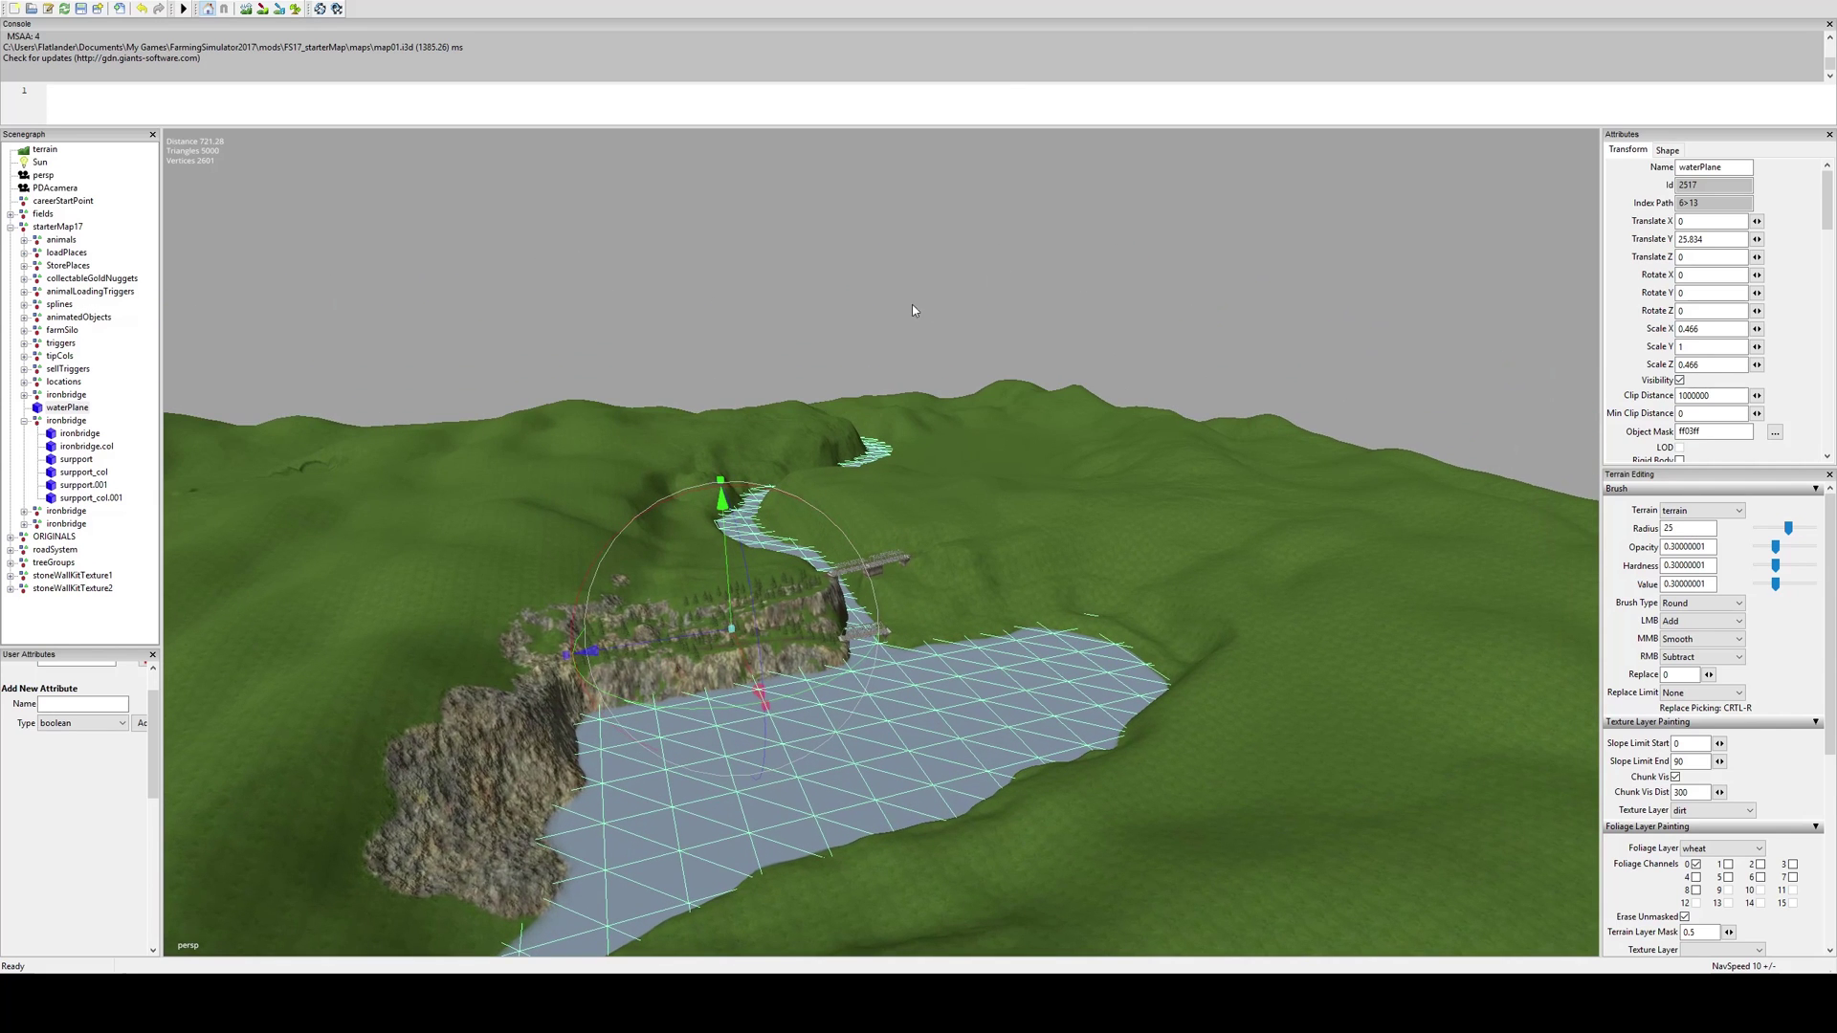
Survey the hills around the lake and the lake basin between the rock cliffs and the grassy shore
left_click_drag(1087, 305, 605, 369, "alt")
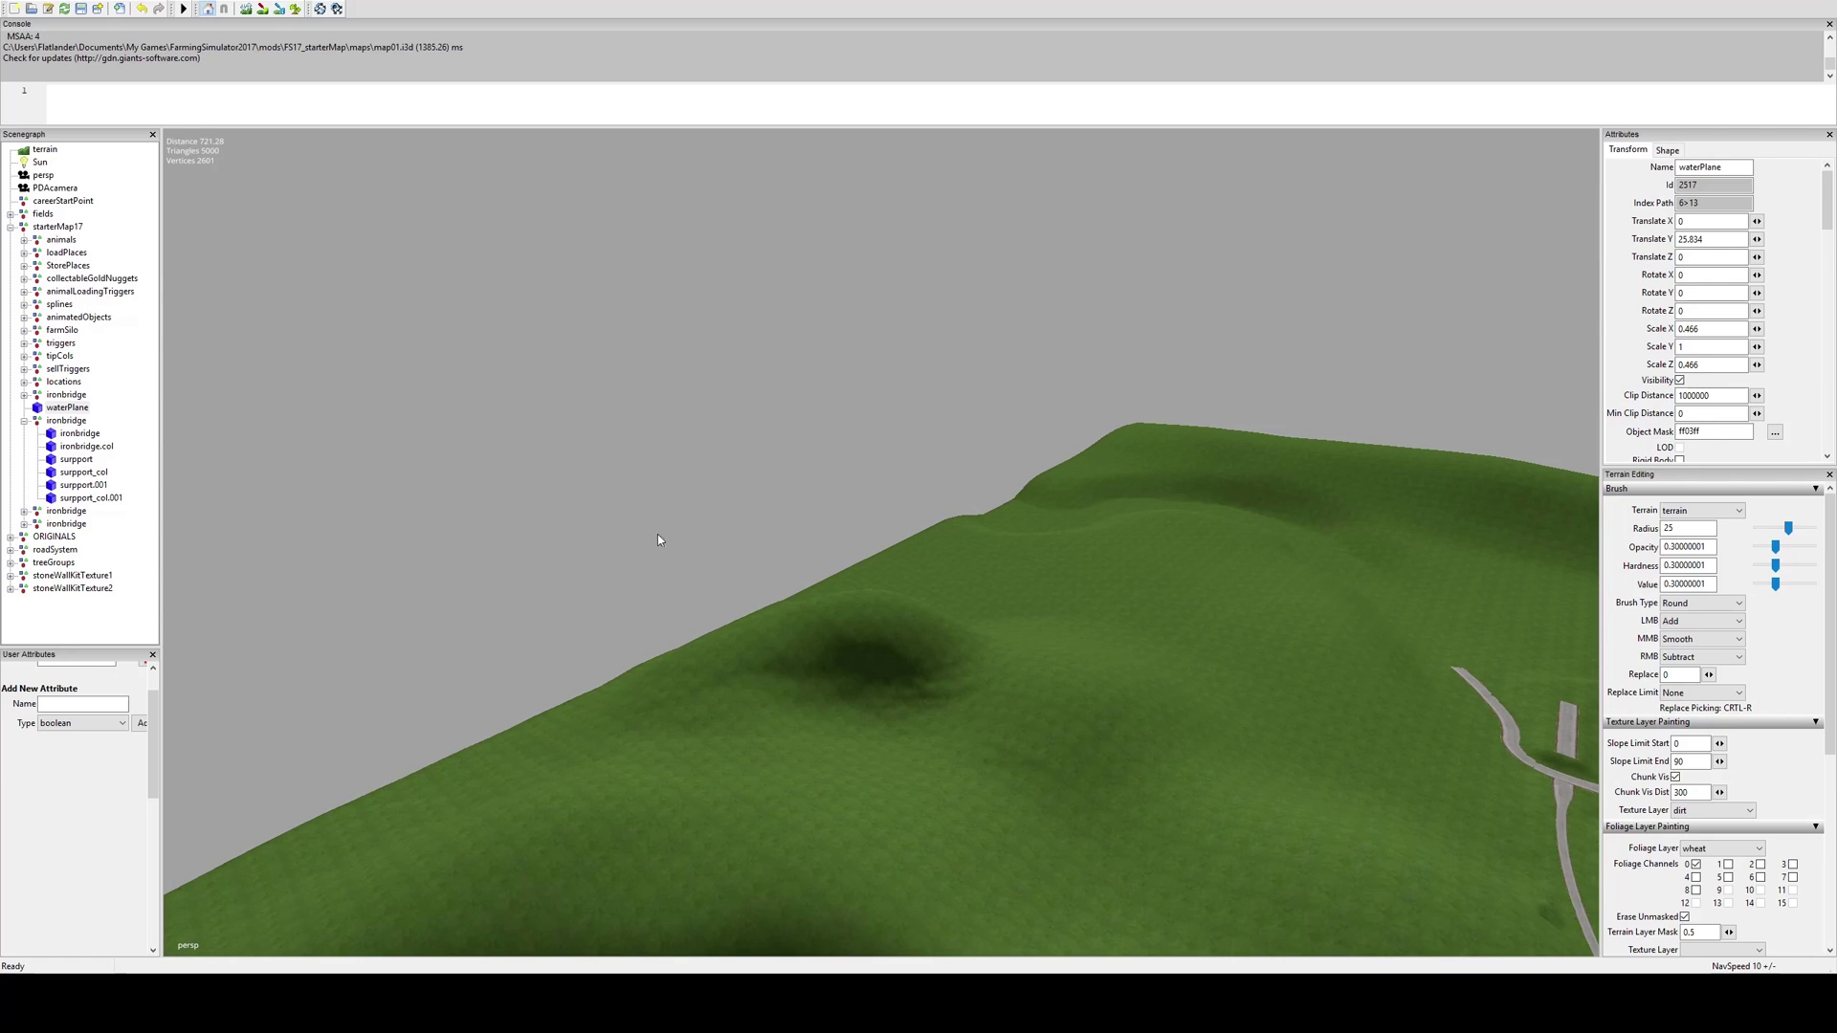
left_click_drag(713, 401, 1152, 410, "alt")
middle_click_drag(1151, 410, 1362, 243, "alt")
right_click_drag(1362, 243, 1435, 239, "alt")
left_click_drag(1009, 381, 656, 519, "alt")
right_click_drag(656, 526, 843, 483)
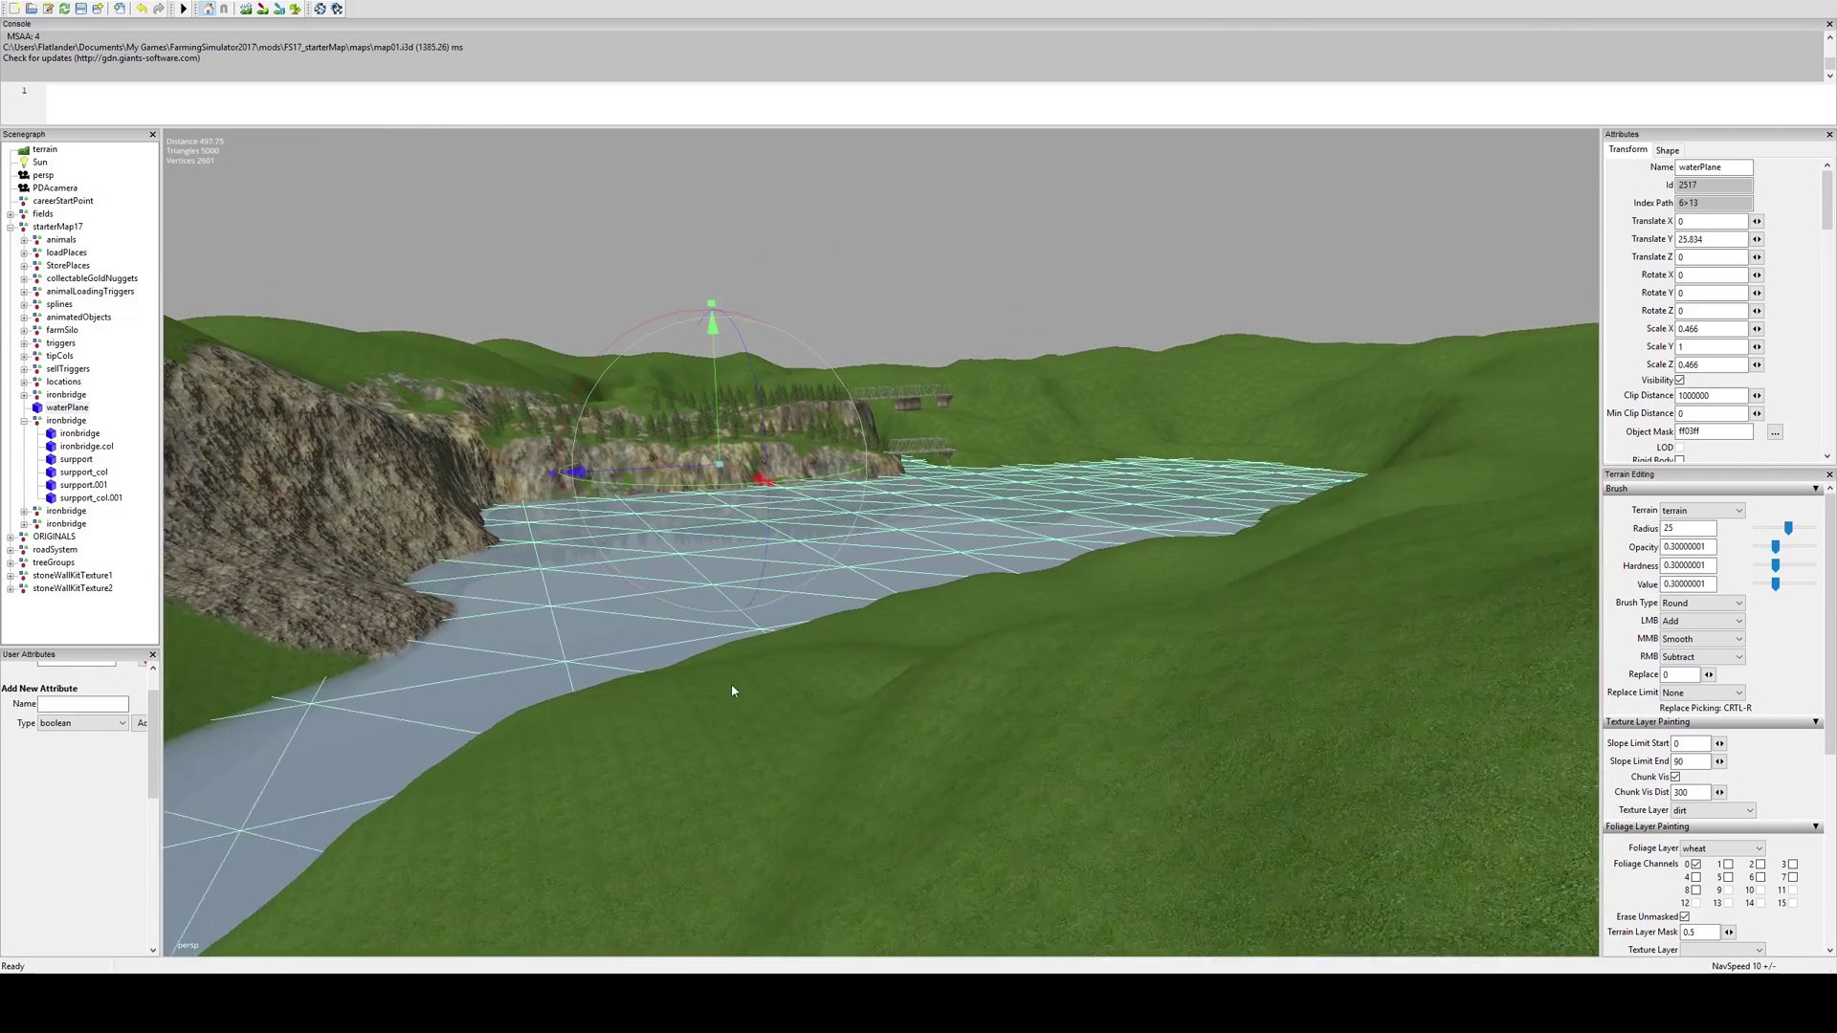
left_click_drag(734, 689, 741, 402, "alt")
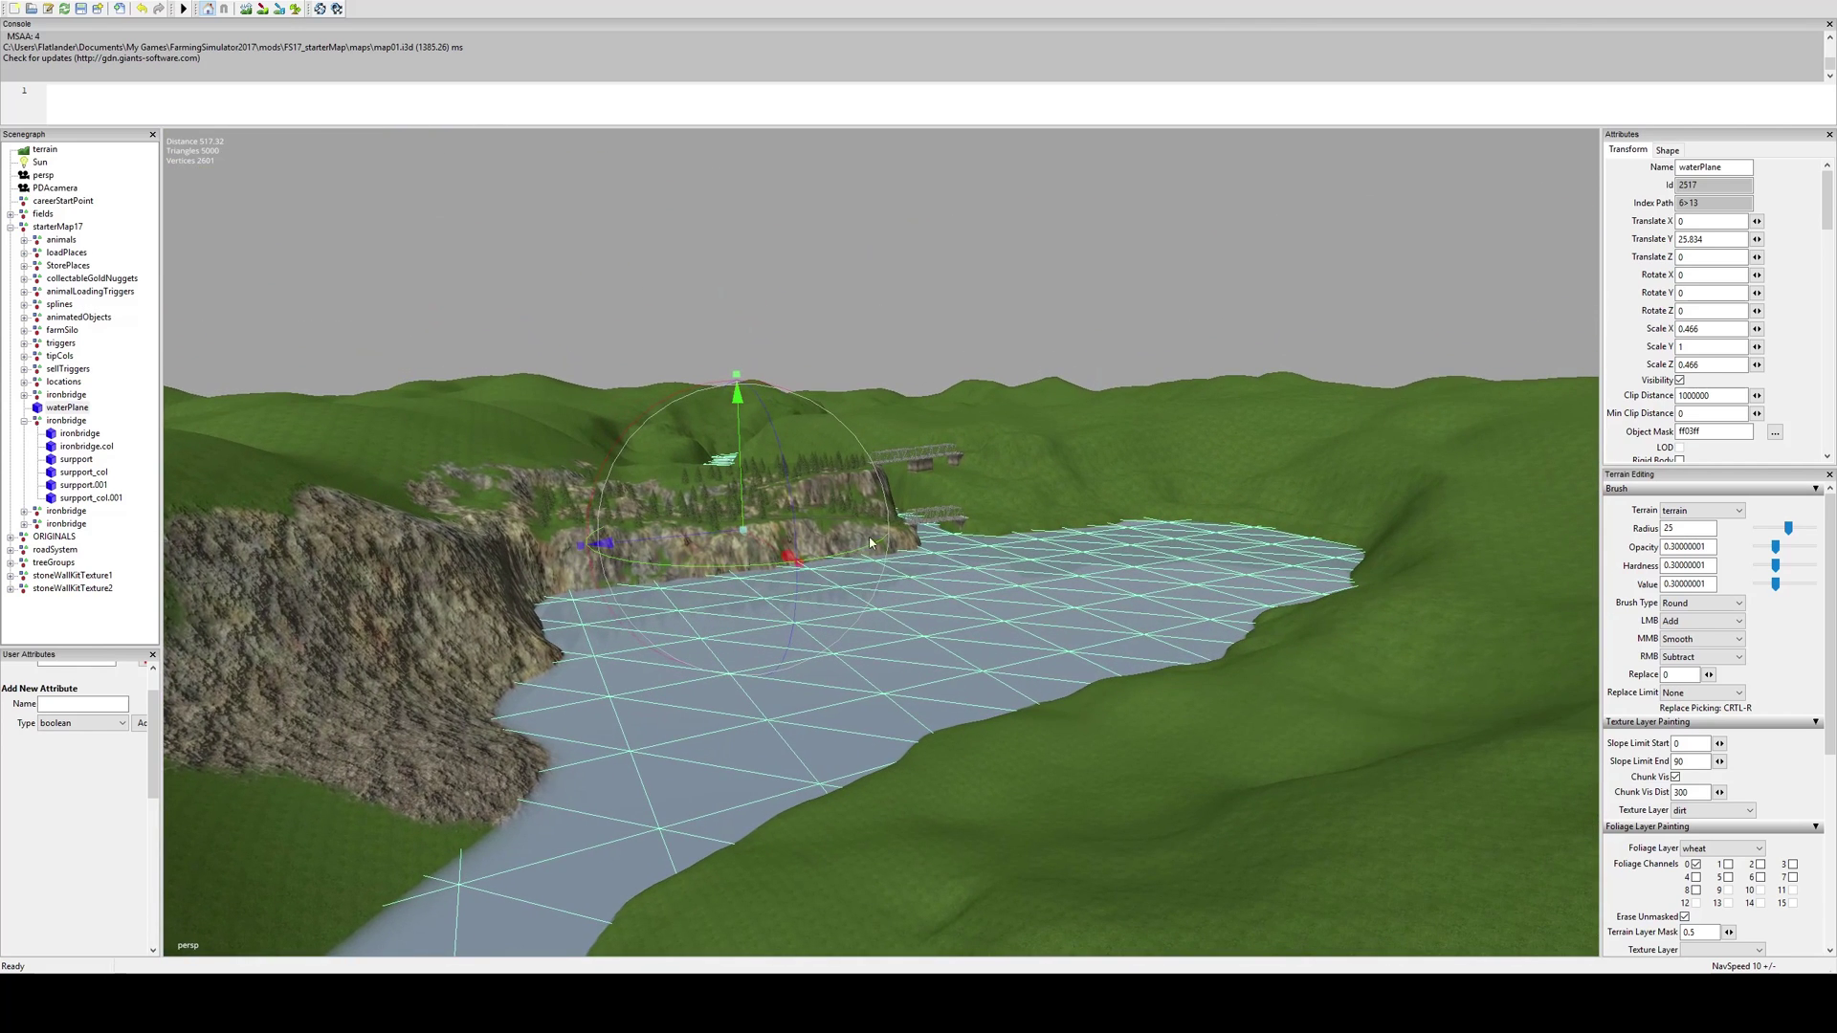
middle_click_drag(993, 446, 973, 576, "alt")
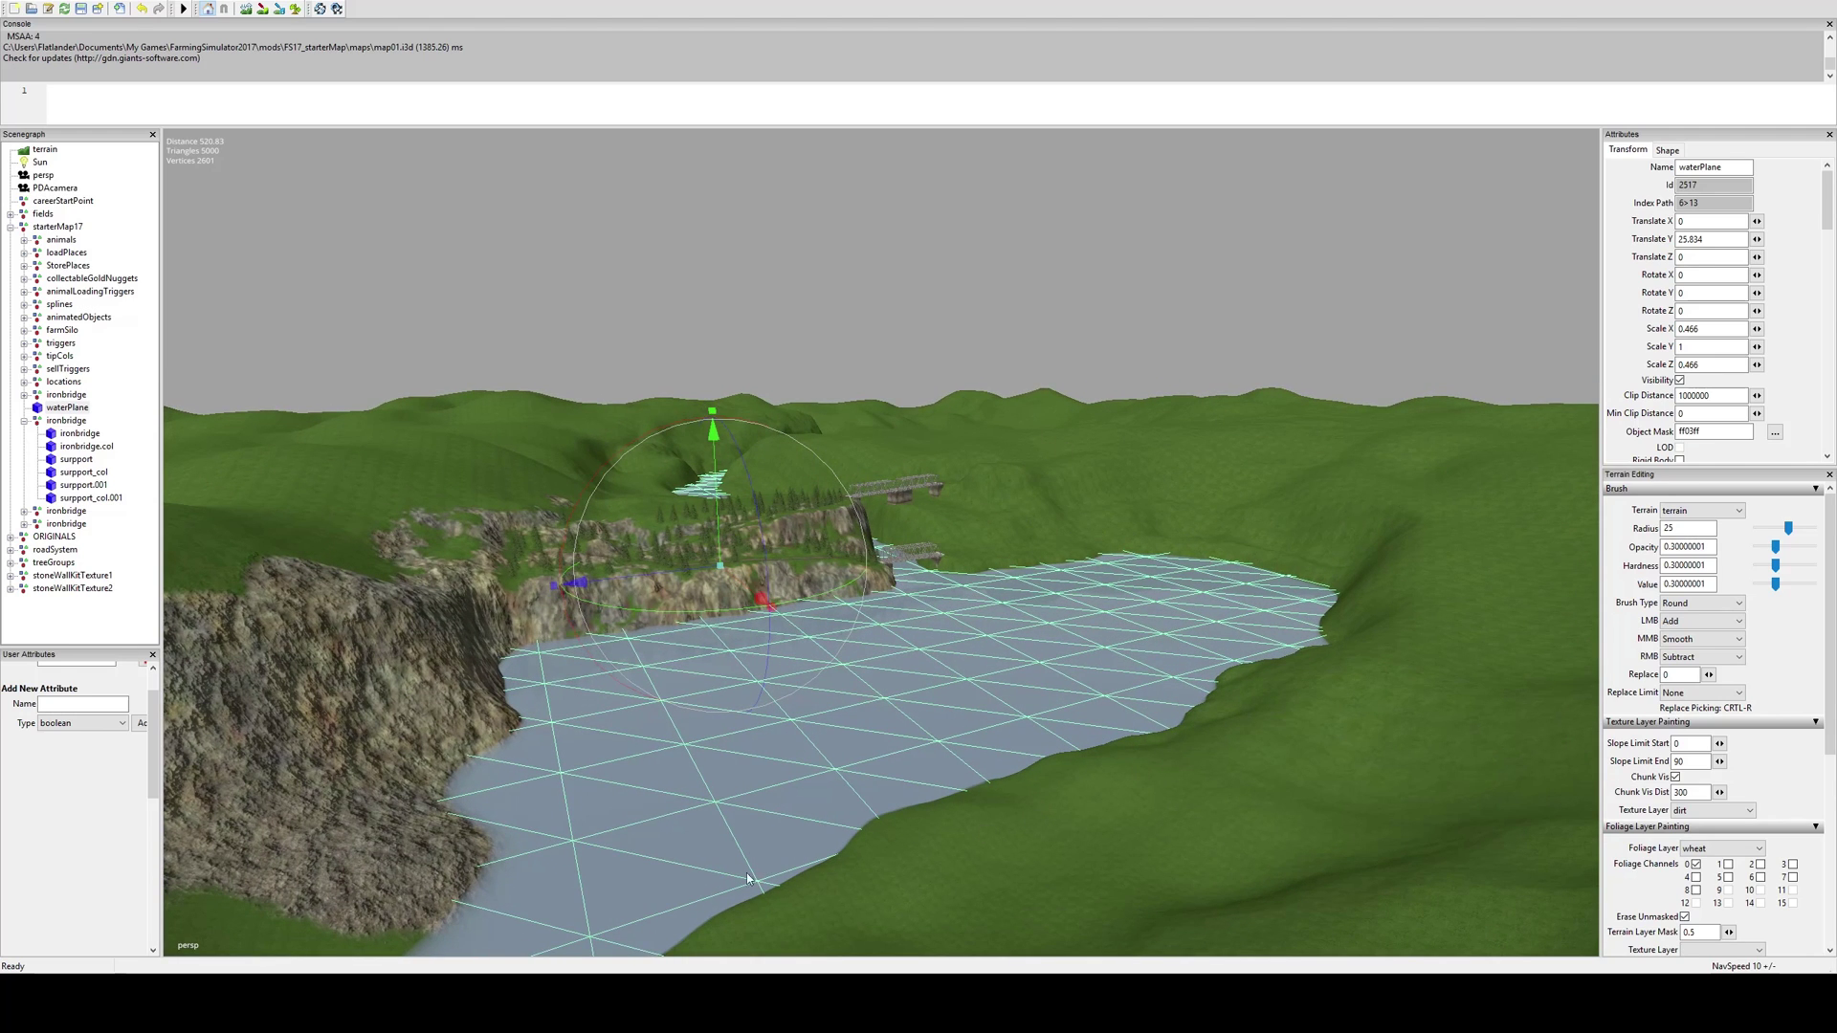
middle_click_drag(1060, 643, 821, 732)
left_click_drag(822, 732, 966, 441, "alt")
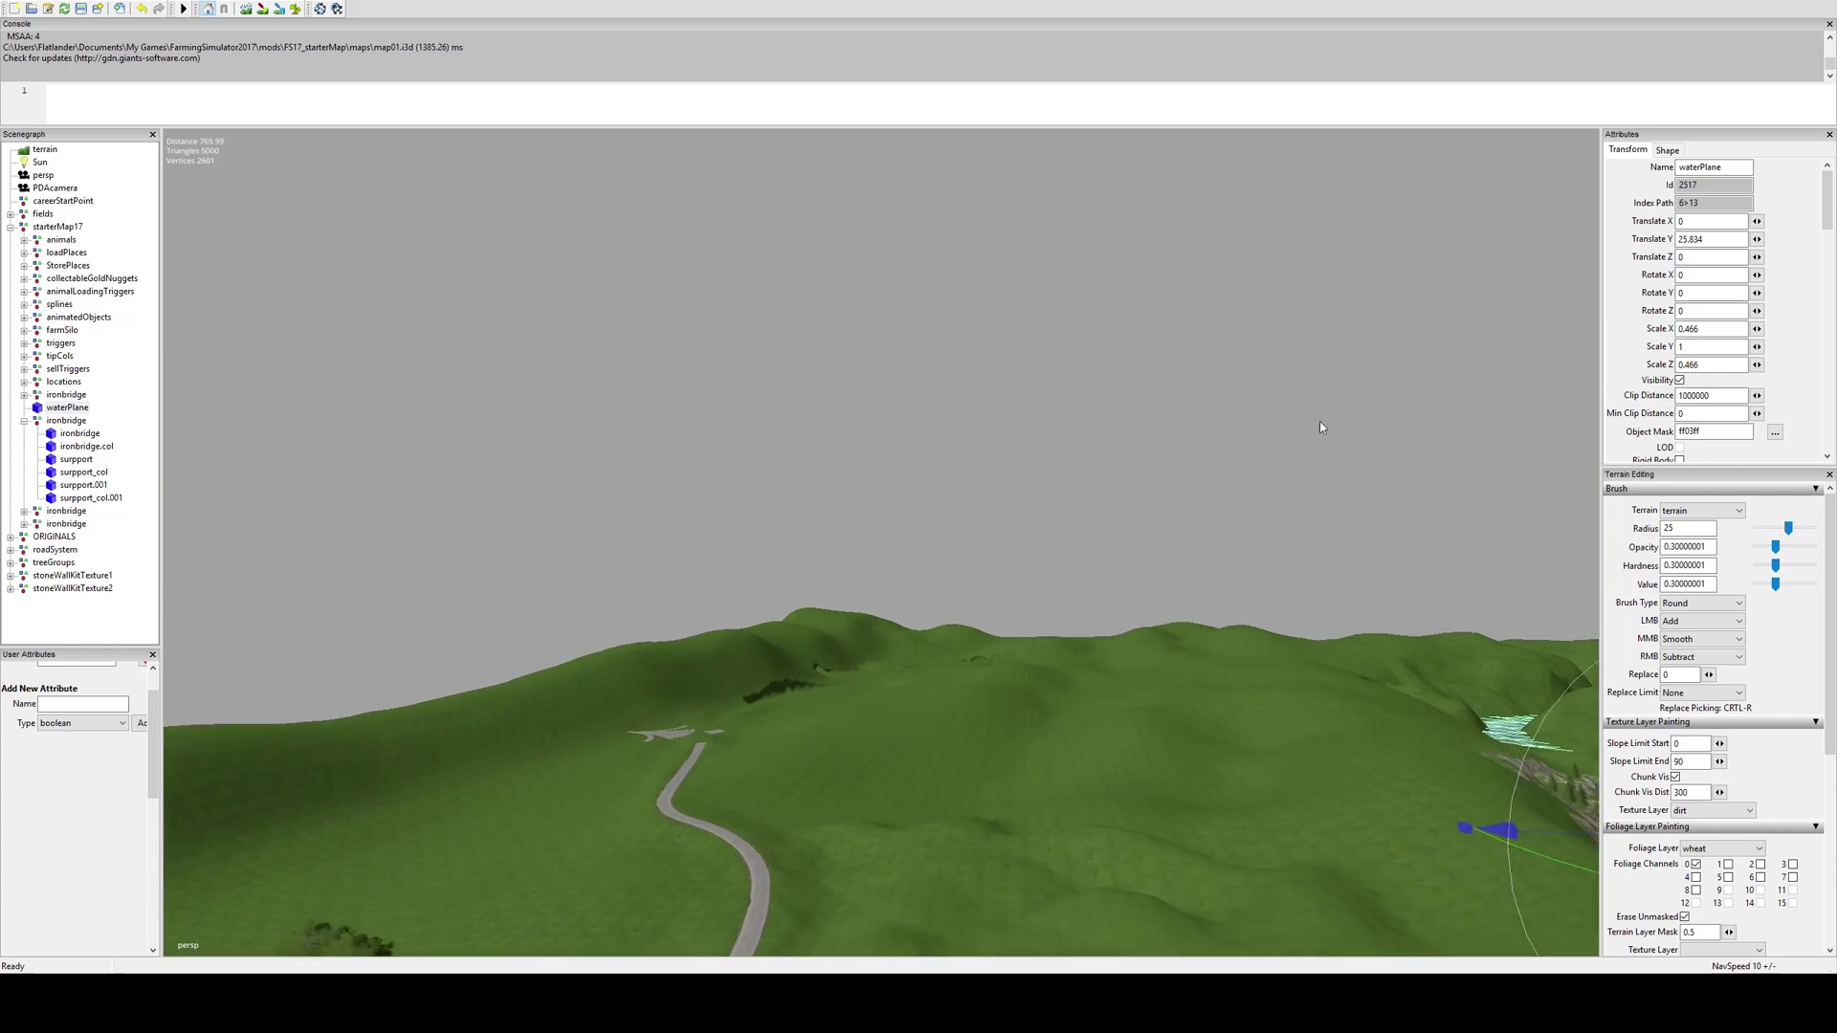
Inspect the divided highway, its end at the dark hillside cutout, and the overpass with its connecting roads
middle_click_drag(1317, 553, 444, 557)
right_click_drag(660, 531, 902, 696, "alt")
middle_click_drag(903, 696, 979, 373)
middle_click_drag(1153, 435, 666, 487)
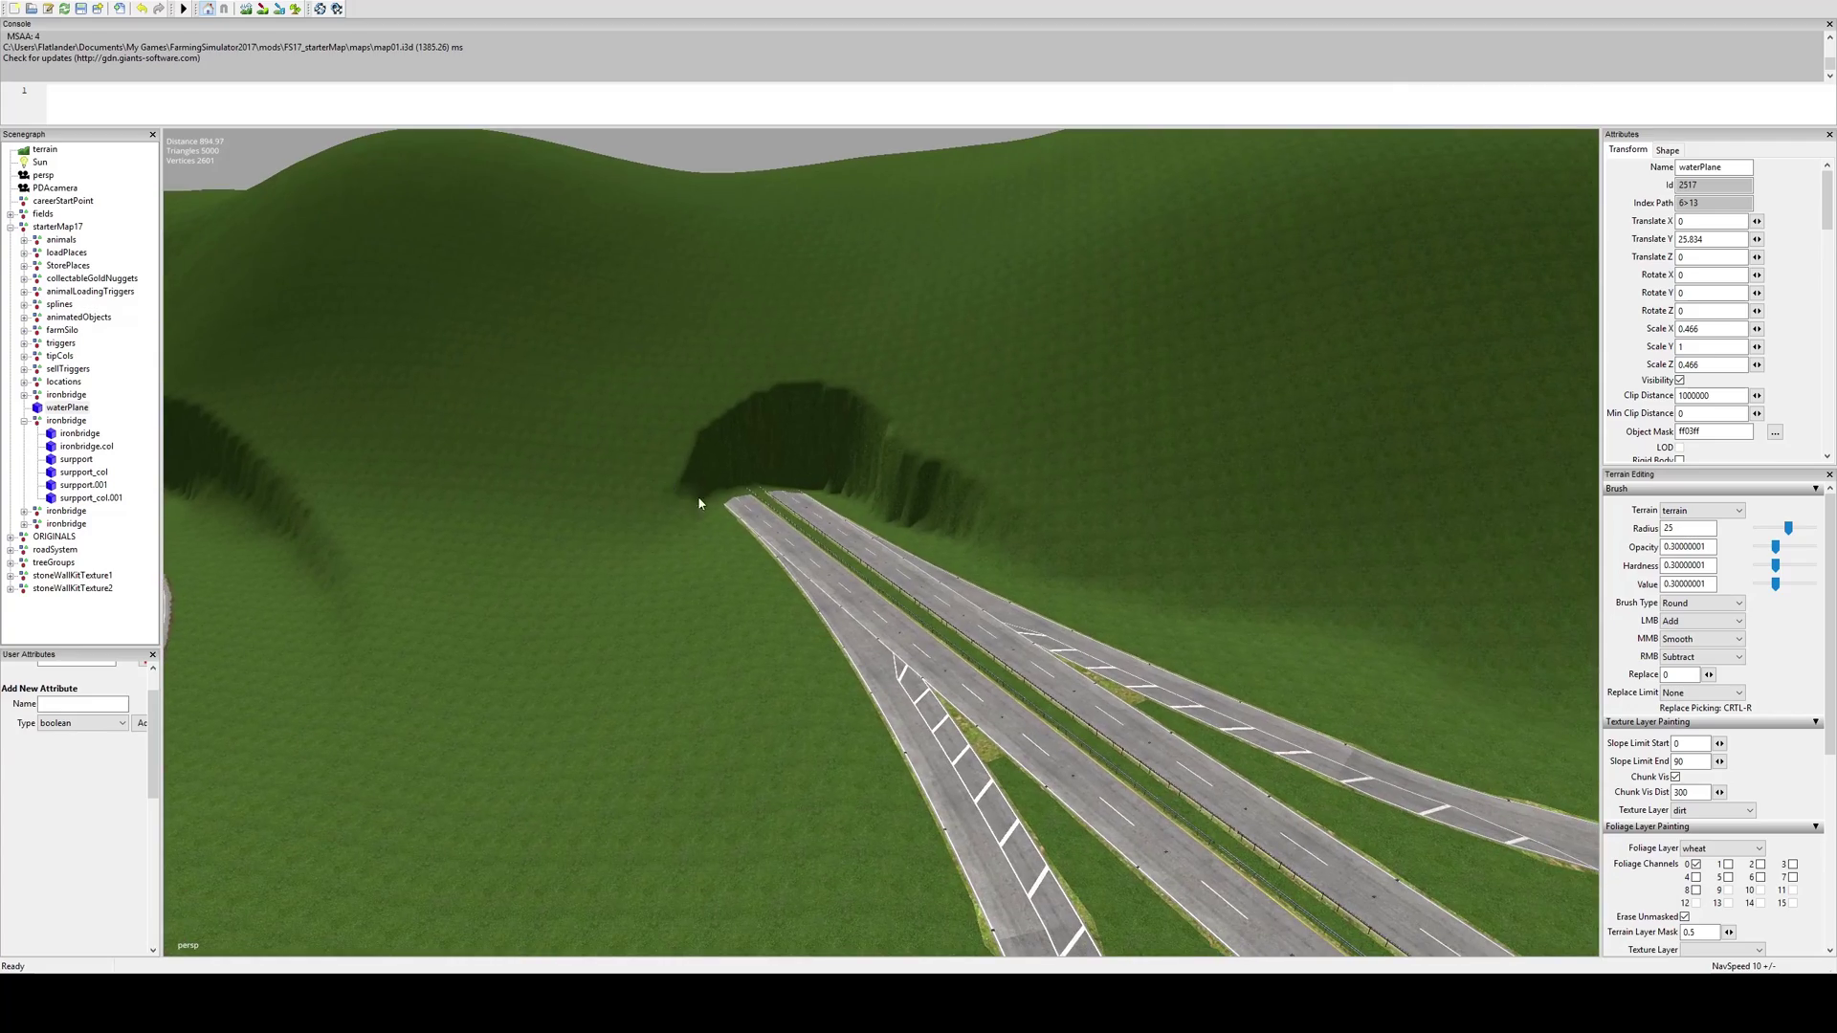
middle_click_drag(756, 445, 908, 495)
middle_click_drag(685, 508, 899, 551)
left_click_drag(704, 647, 851, 567, "alt")
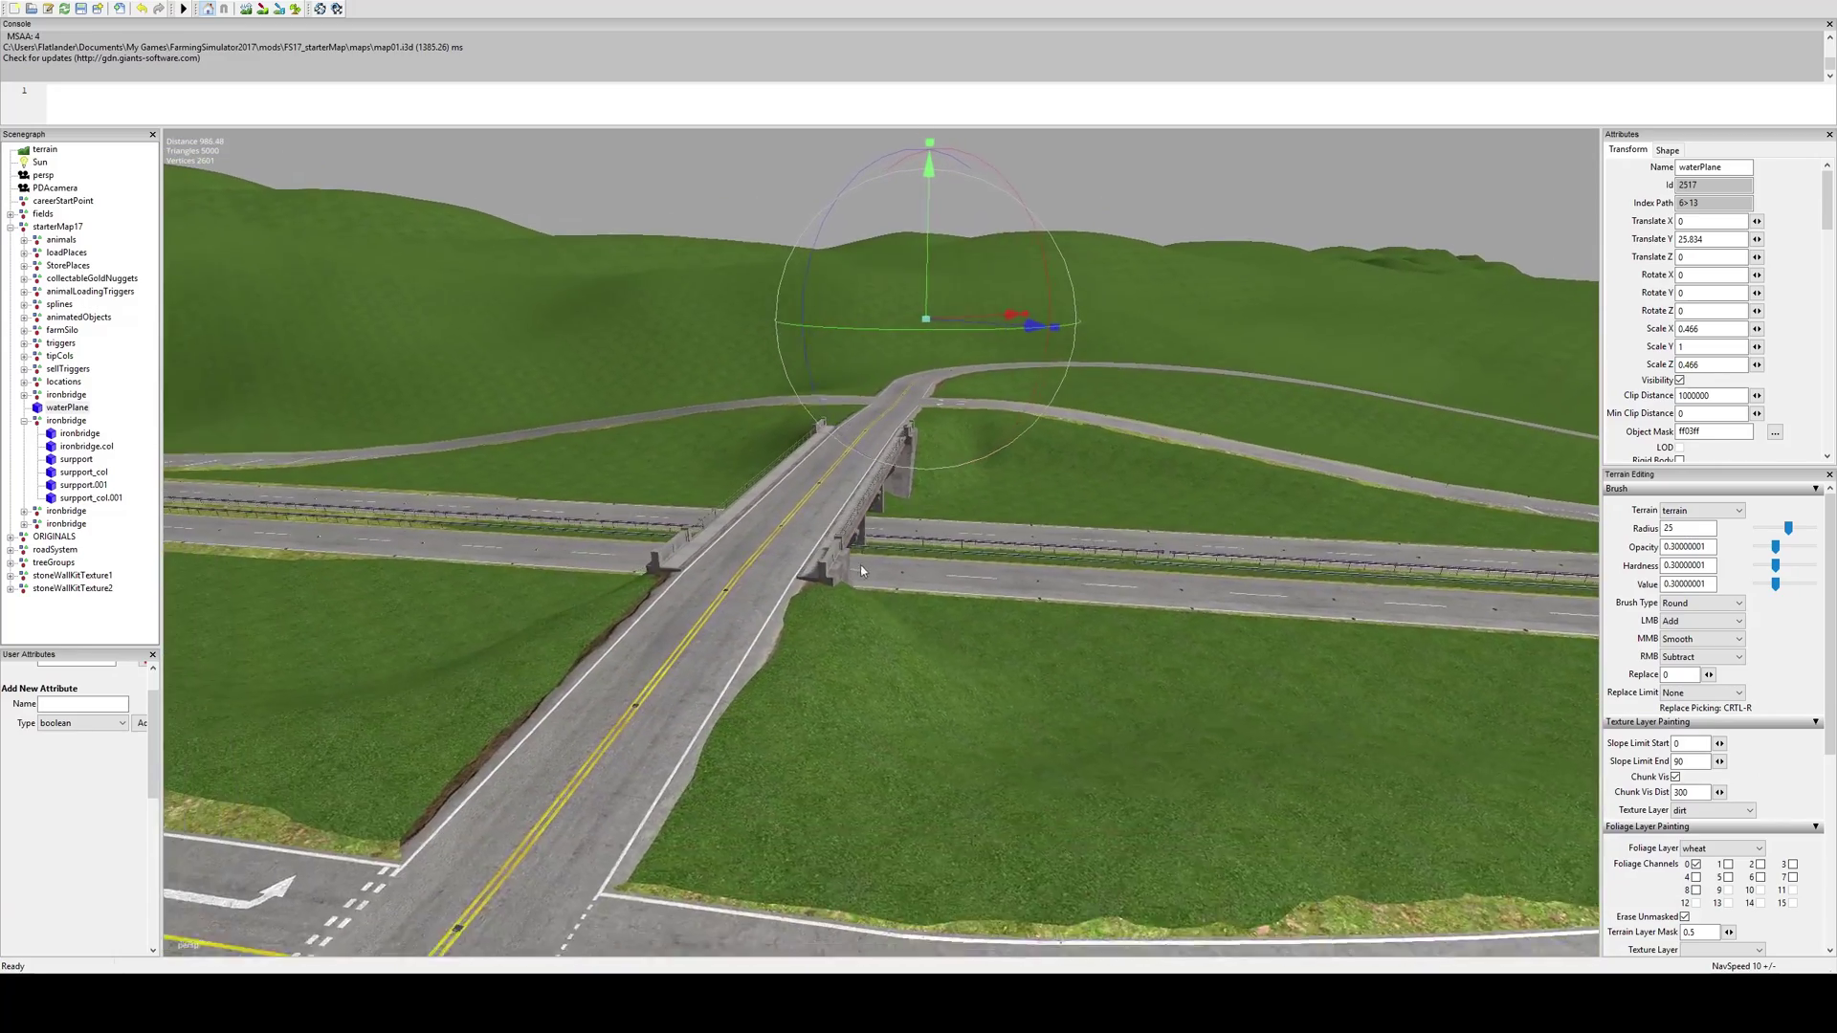
middle_click_drag(823, 549, 735, 894, "alt")
right_click_drag(735, 893, 1148, 431, "alt")
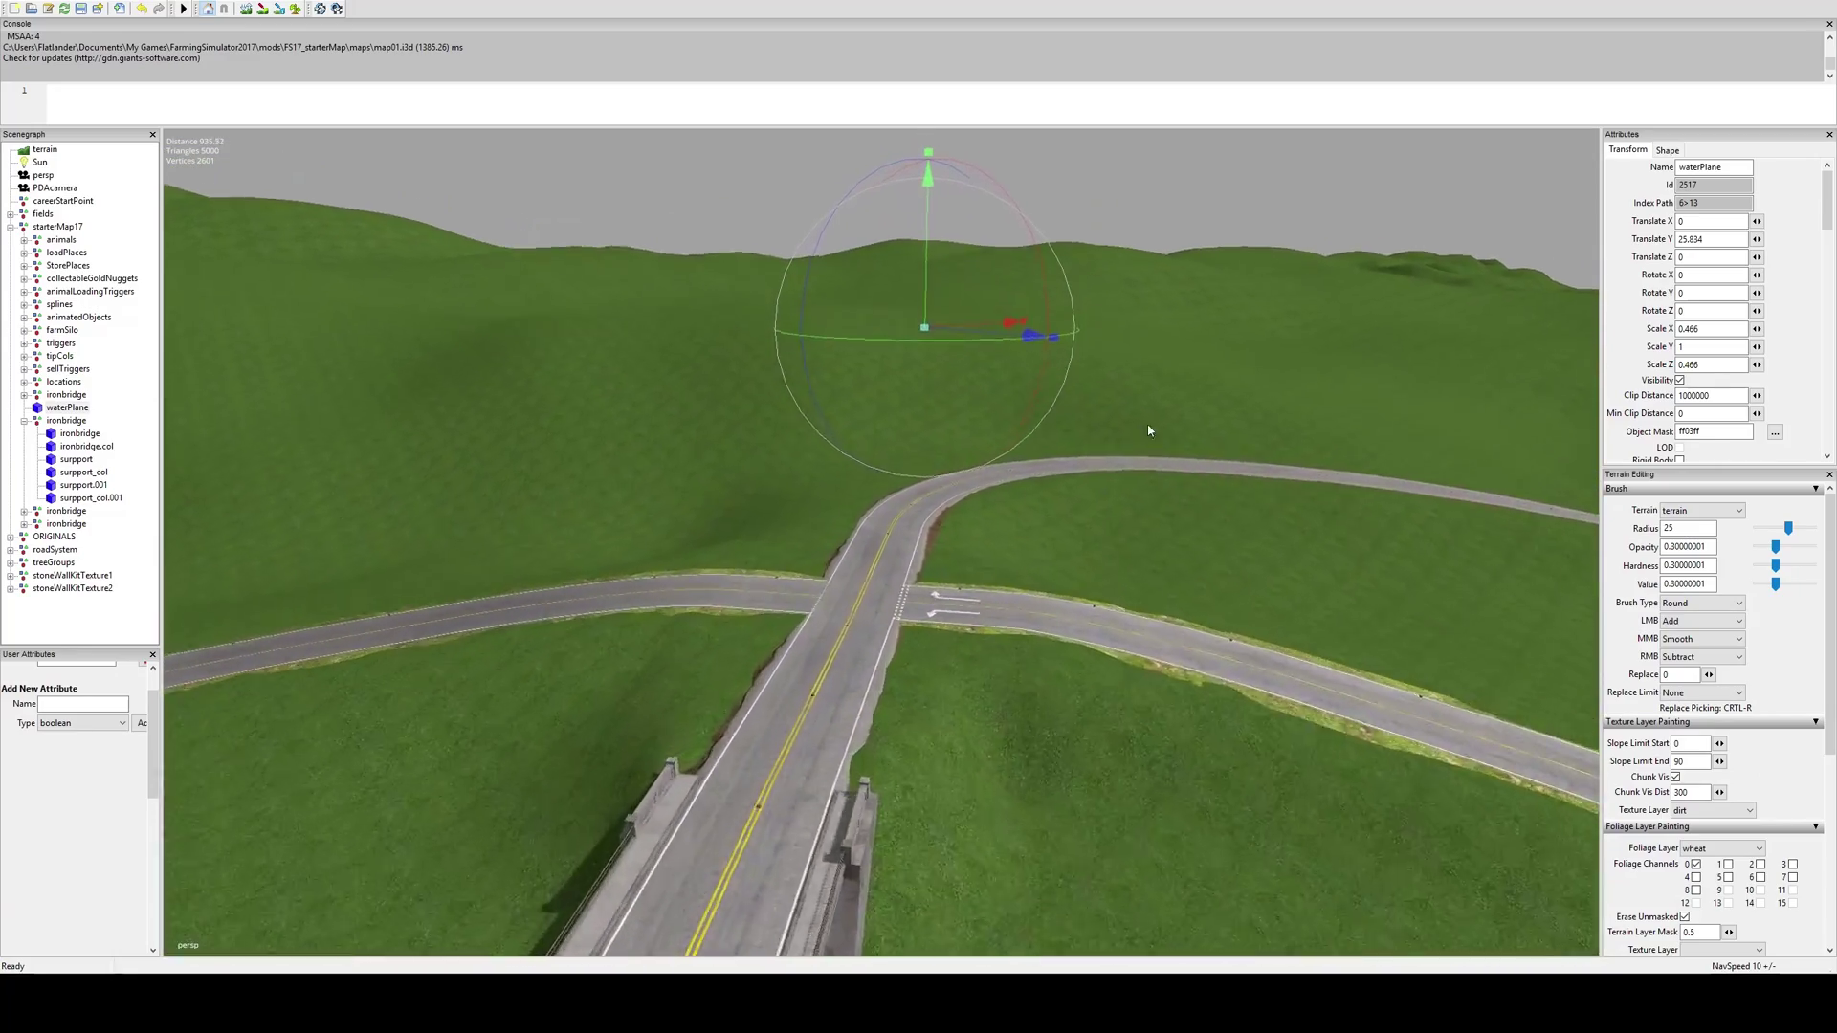
middle_click_drag(1149, 431, 1017, 518)
middle_click_drag(1131, 487, 1115, 419)
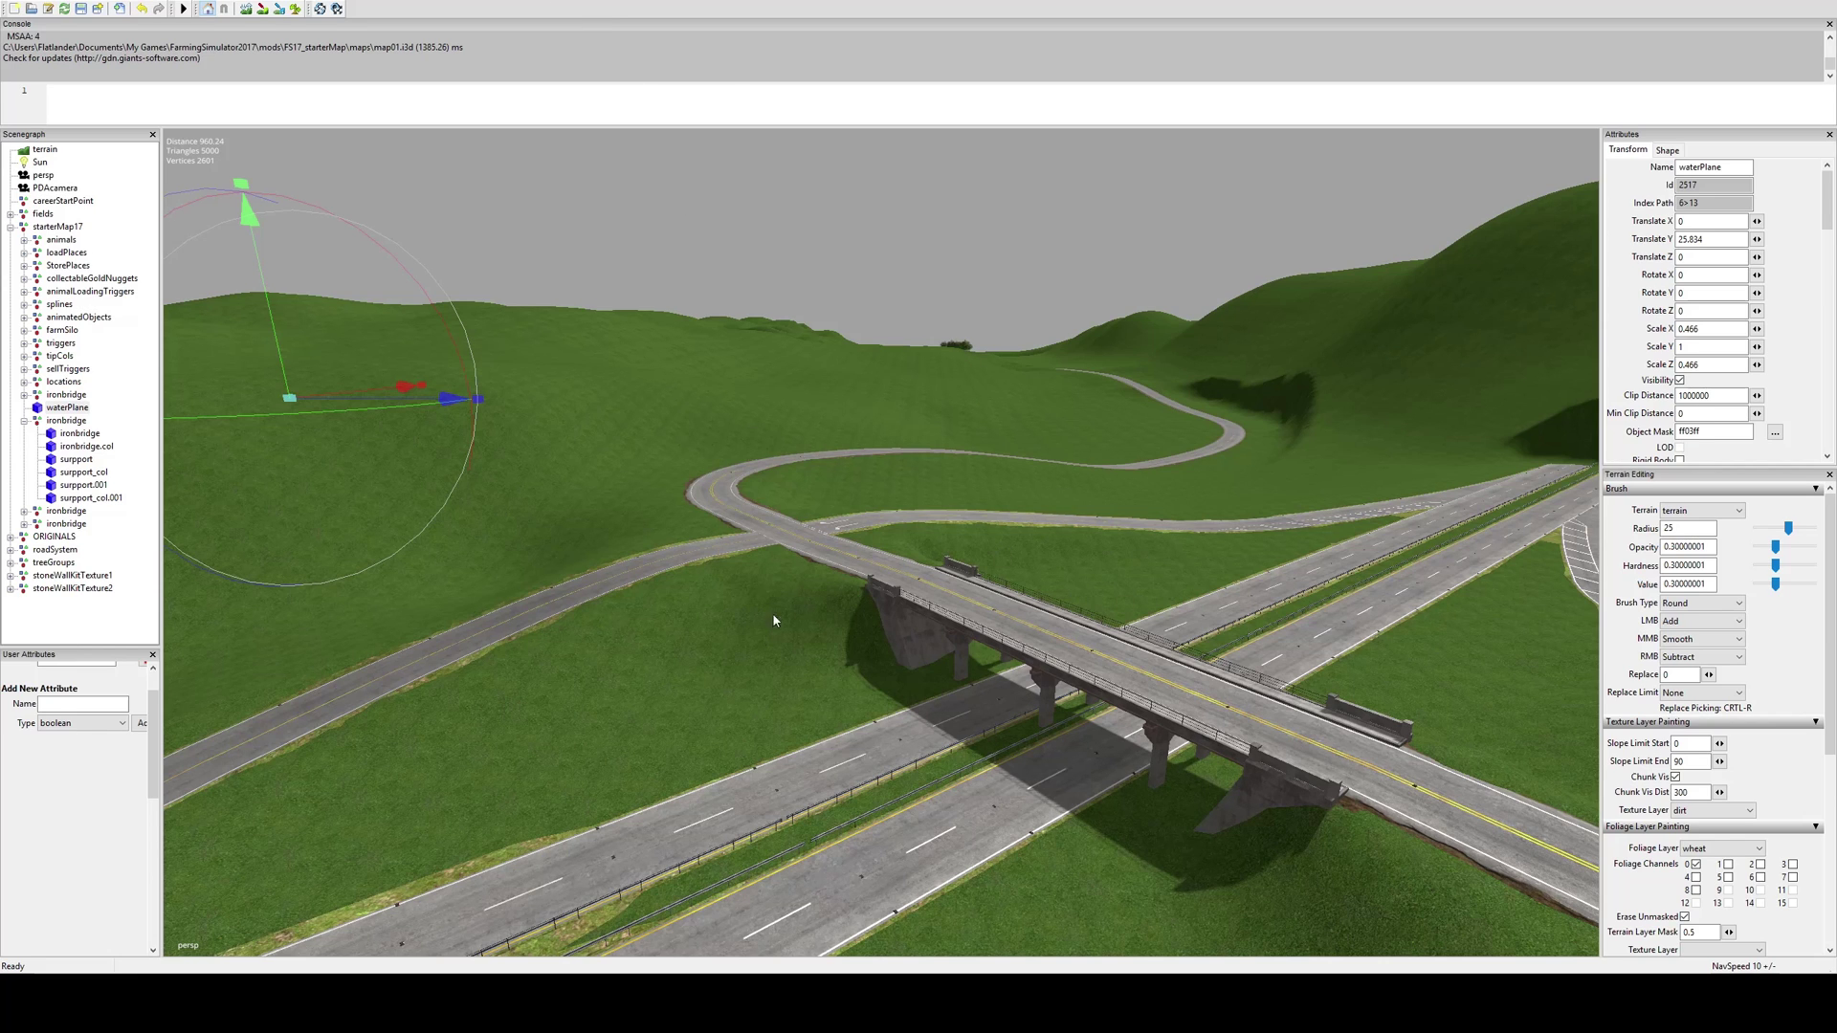
Follow the winding two-lane road across the hills and examine the looping road crossing at the small bridge
middle_click_drag(1099, 513, 754, 777)
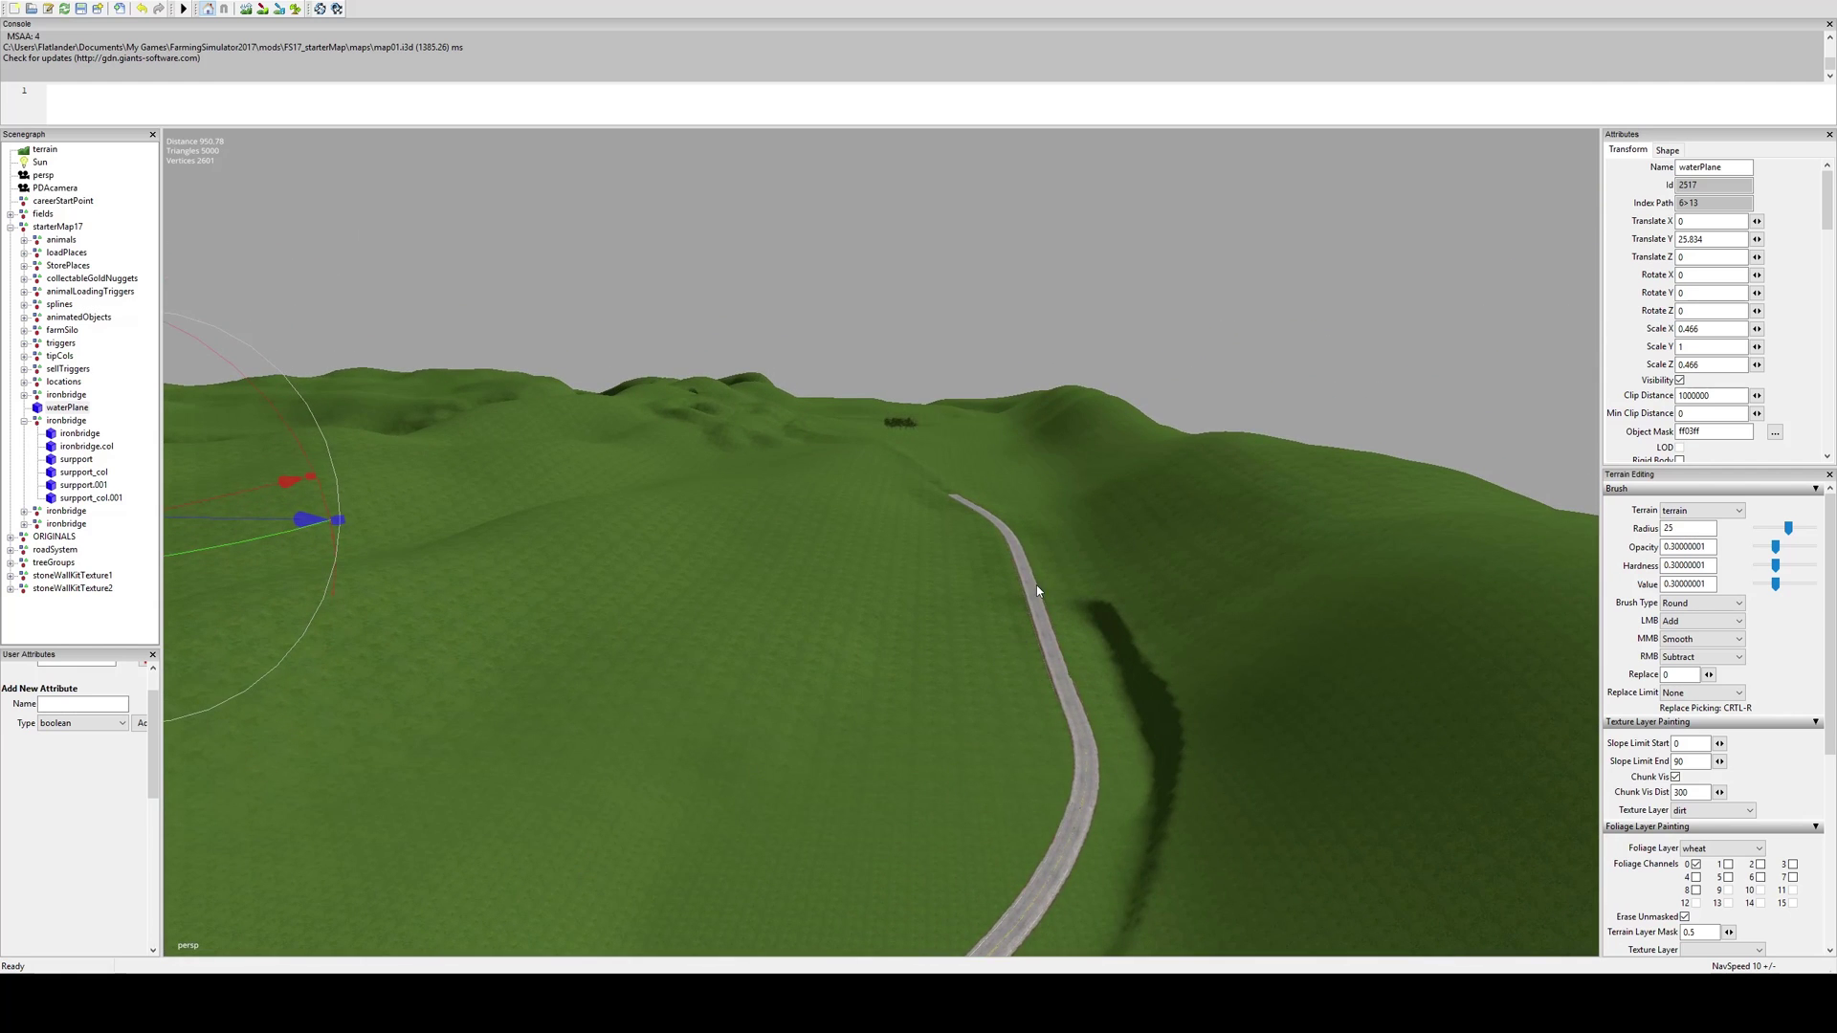
middle_click_drag(1001, 698, 752, 729)
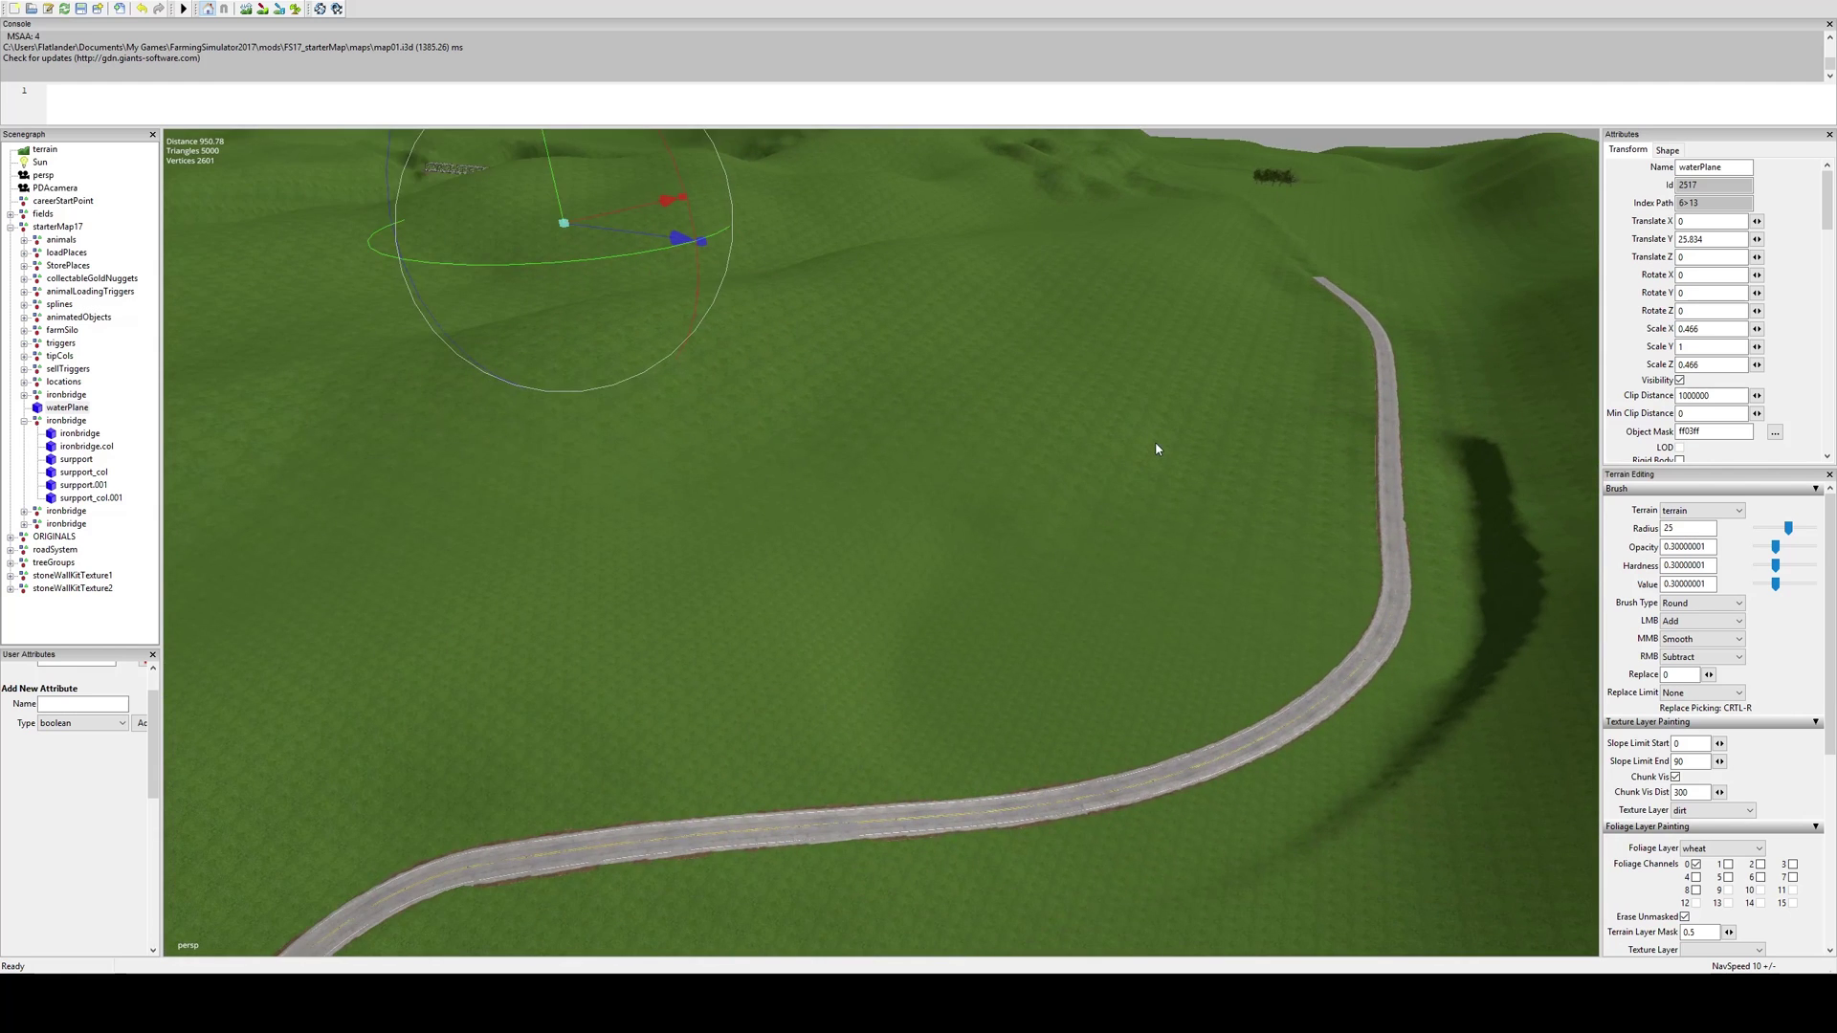
middle_click_drag(960, 555, 951, 406)
right_click_drag(786, 646, 1795, 374, "alt")
right_click_drag(976, 517, 1530, 392, "alt")
right_click_drag(795, 590, 1757, 556, "alt")
middle_click_drag(1756, 551, 1688, 582, "alt")
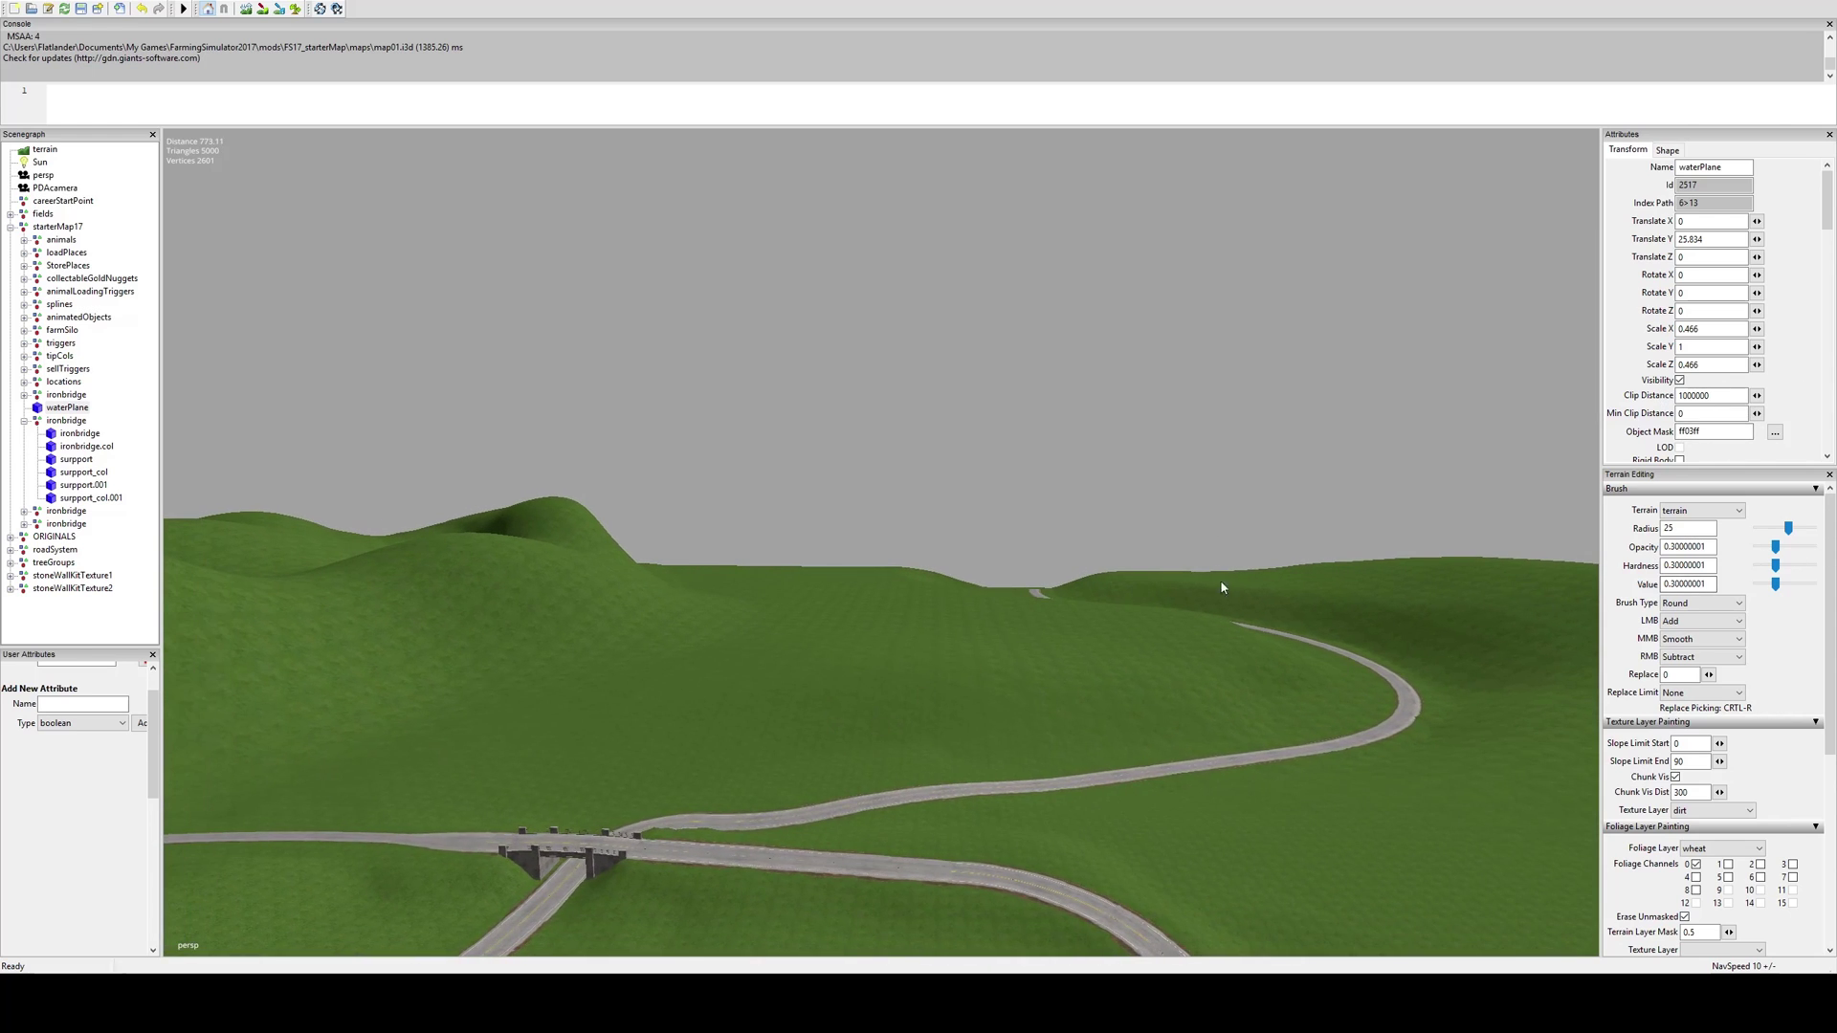
right_click_drag(1290, 553, 1049, 476, "alt")
middle_click_drag(1049, 475, 1195, 847, "alt")
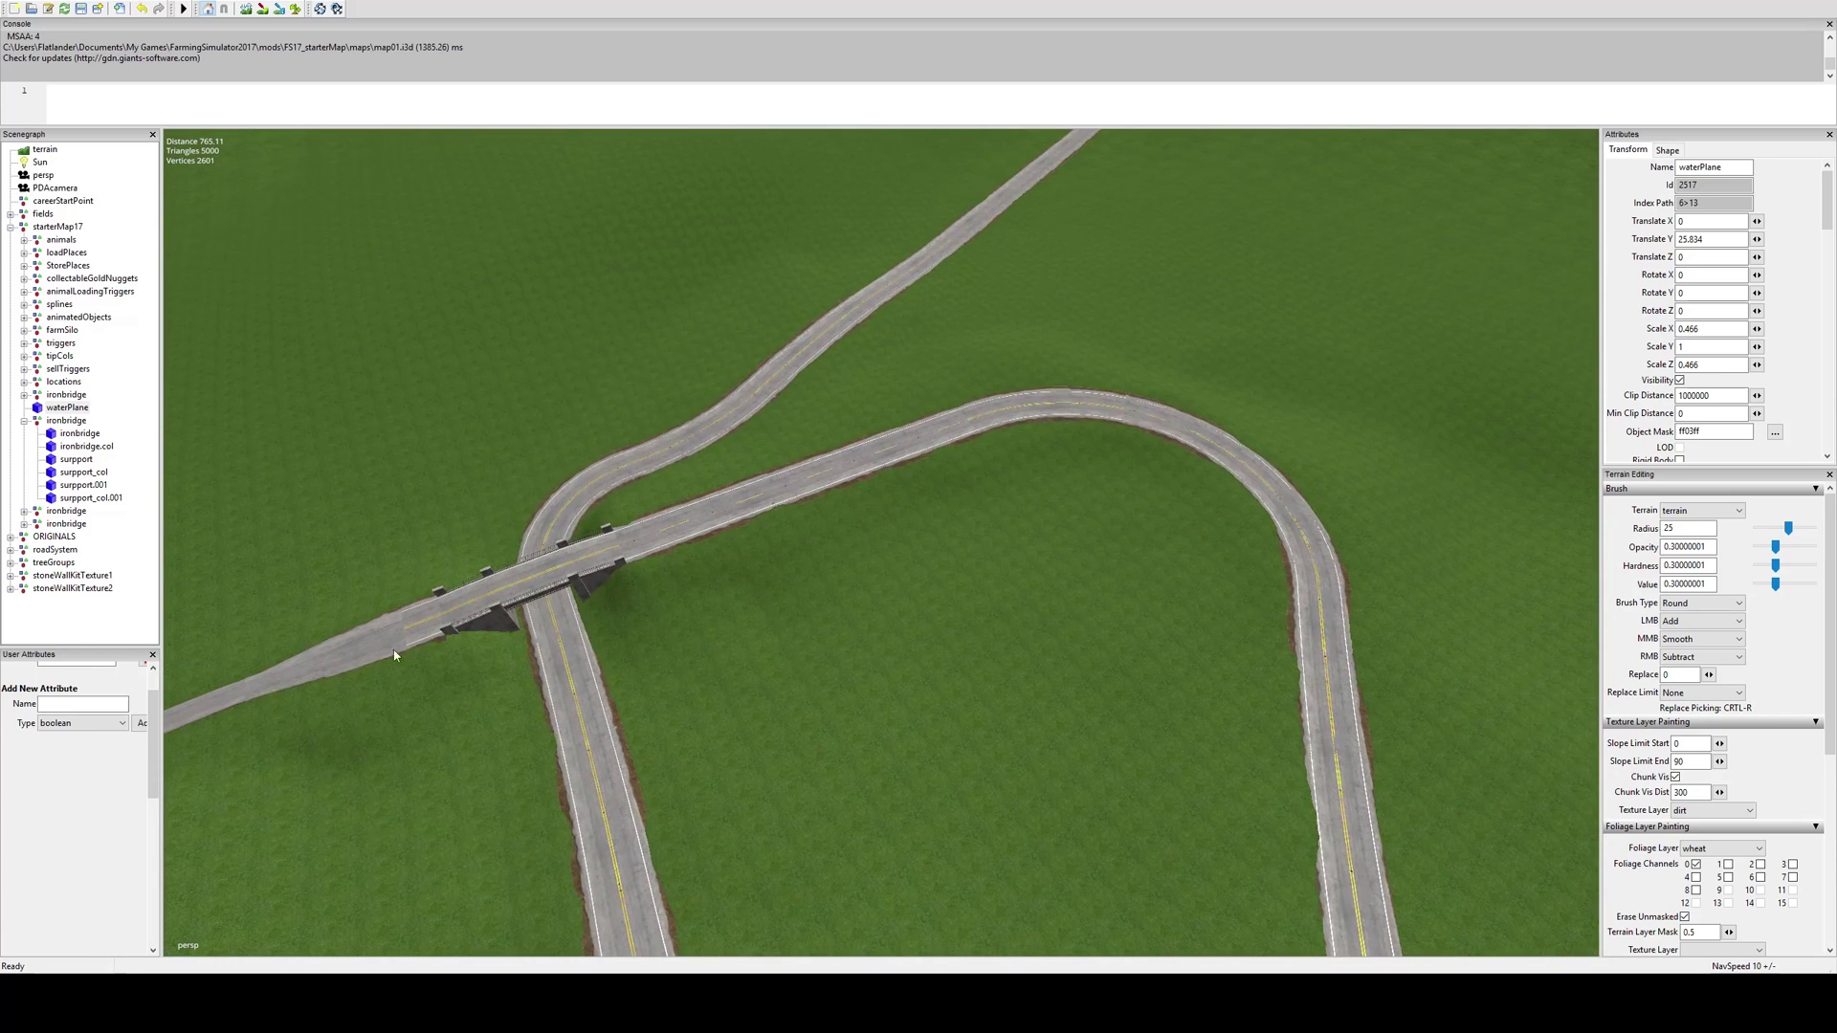
left_click_drag(870, 414, 733, 543, "alt")
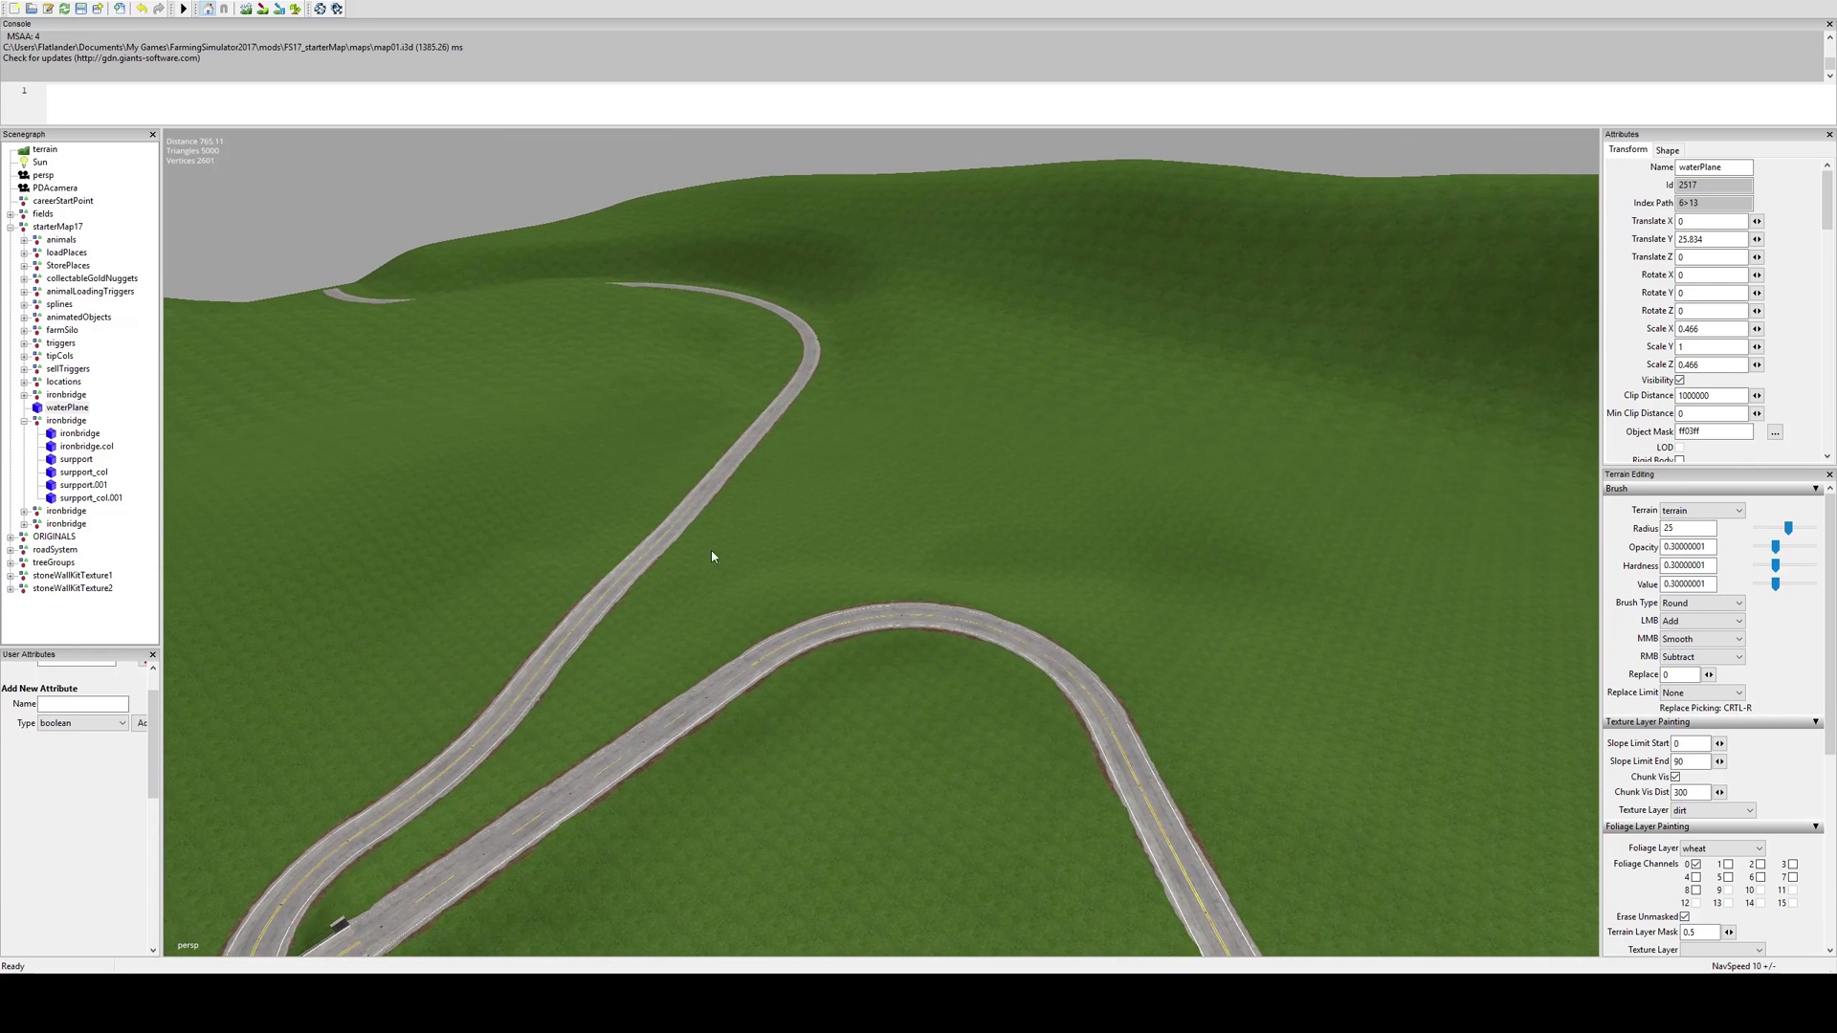
left_click_drag(678, 245, 1037, 656, "alt")
scroll(1037, 657, "up", 5)
left_click_drag(1042, 153, 1053, 397, "alt")
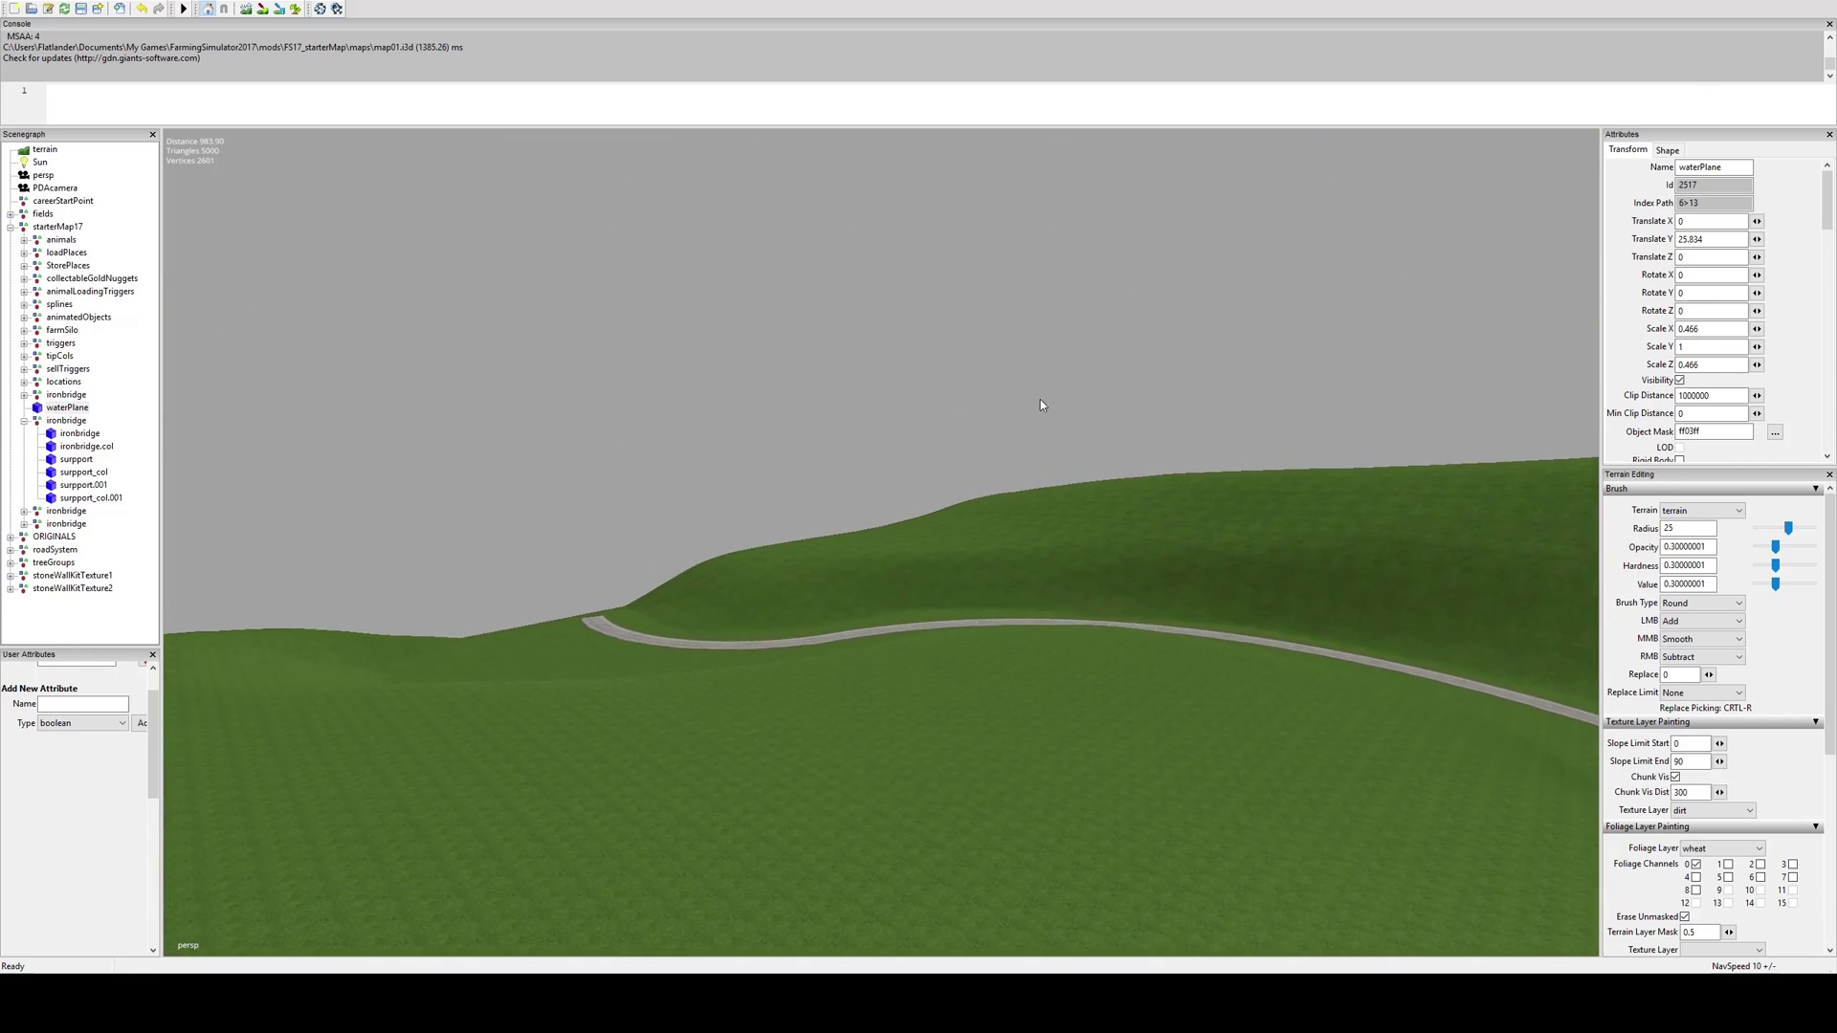
Follow the winding two-lane road across the hills and examine its curves, gaps and surrounding slopes
right_click_drag(1055, 396, 1007, 611)
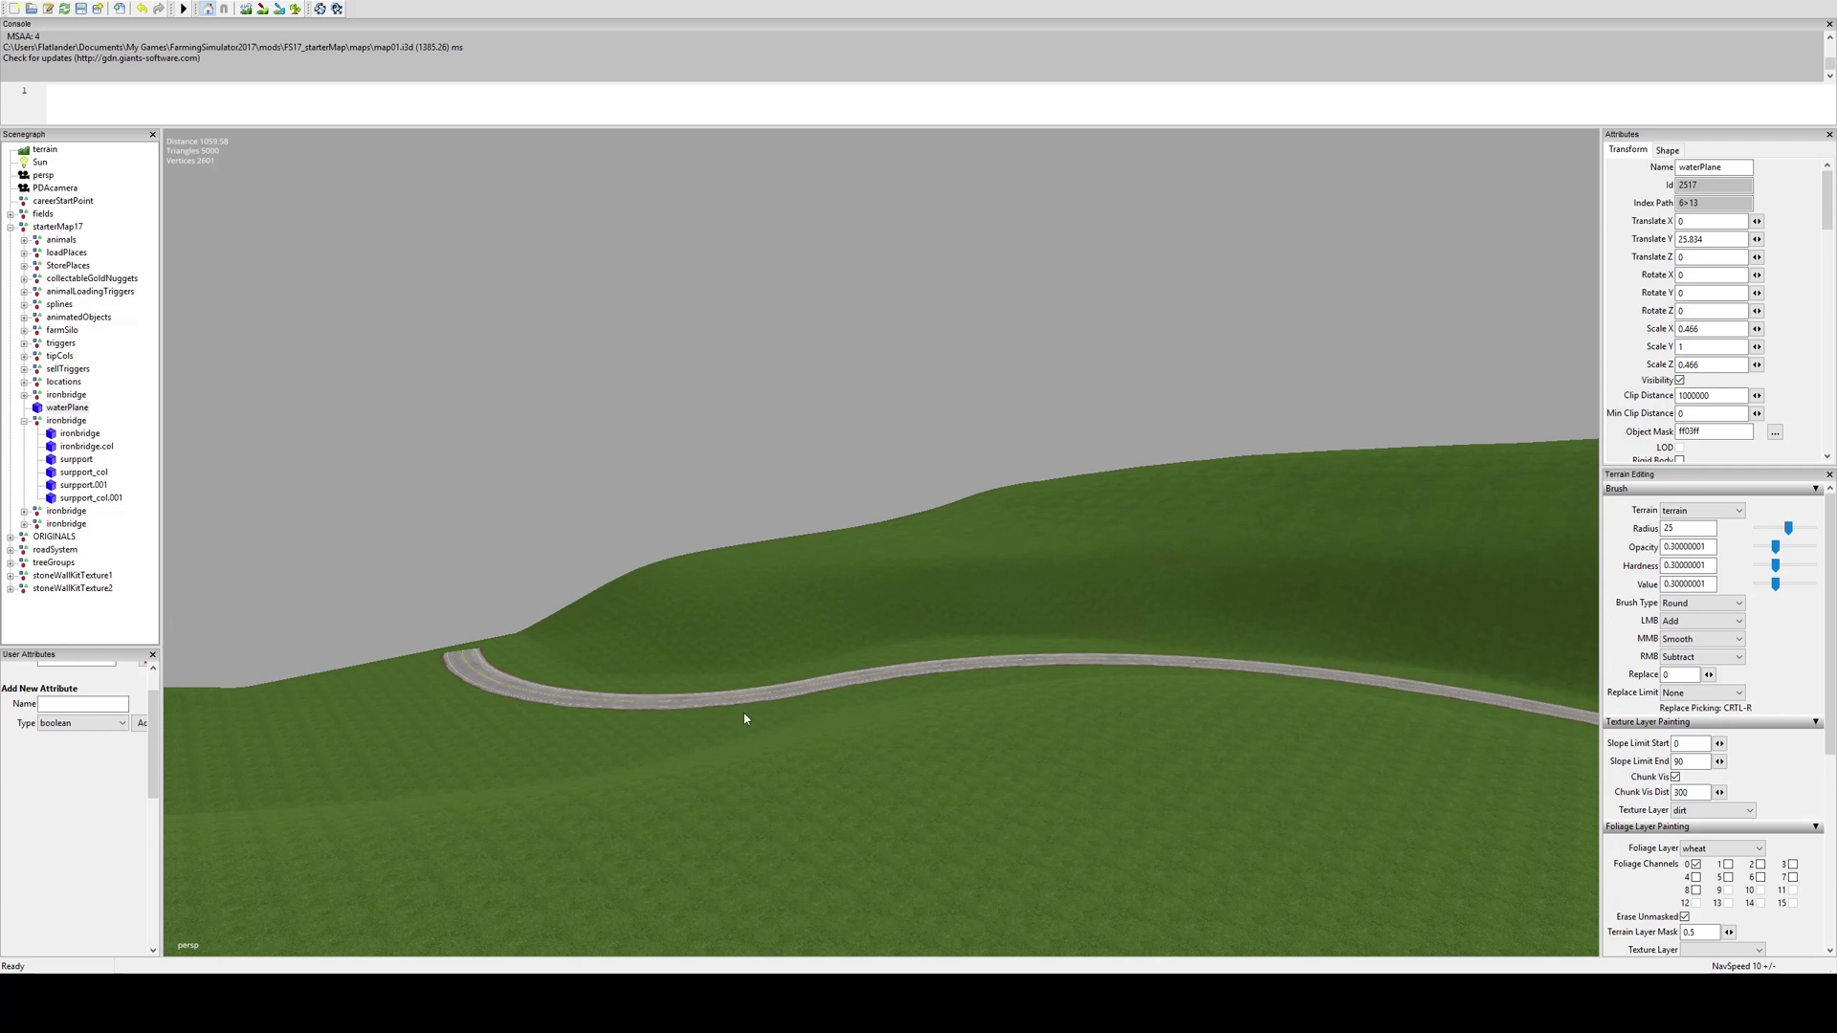
right_click_drag(547, 759, 843, 734)
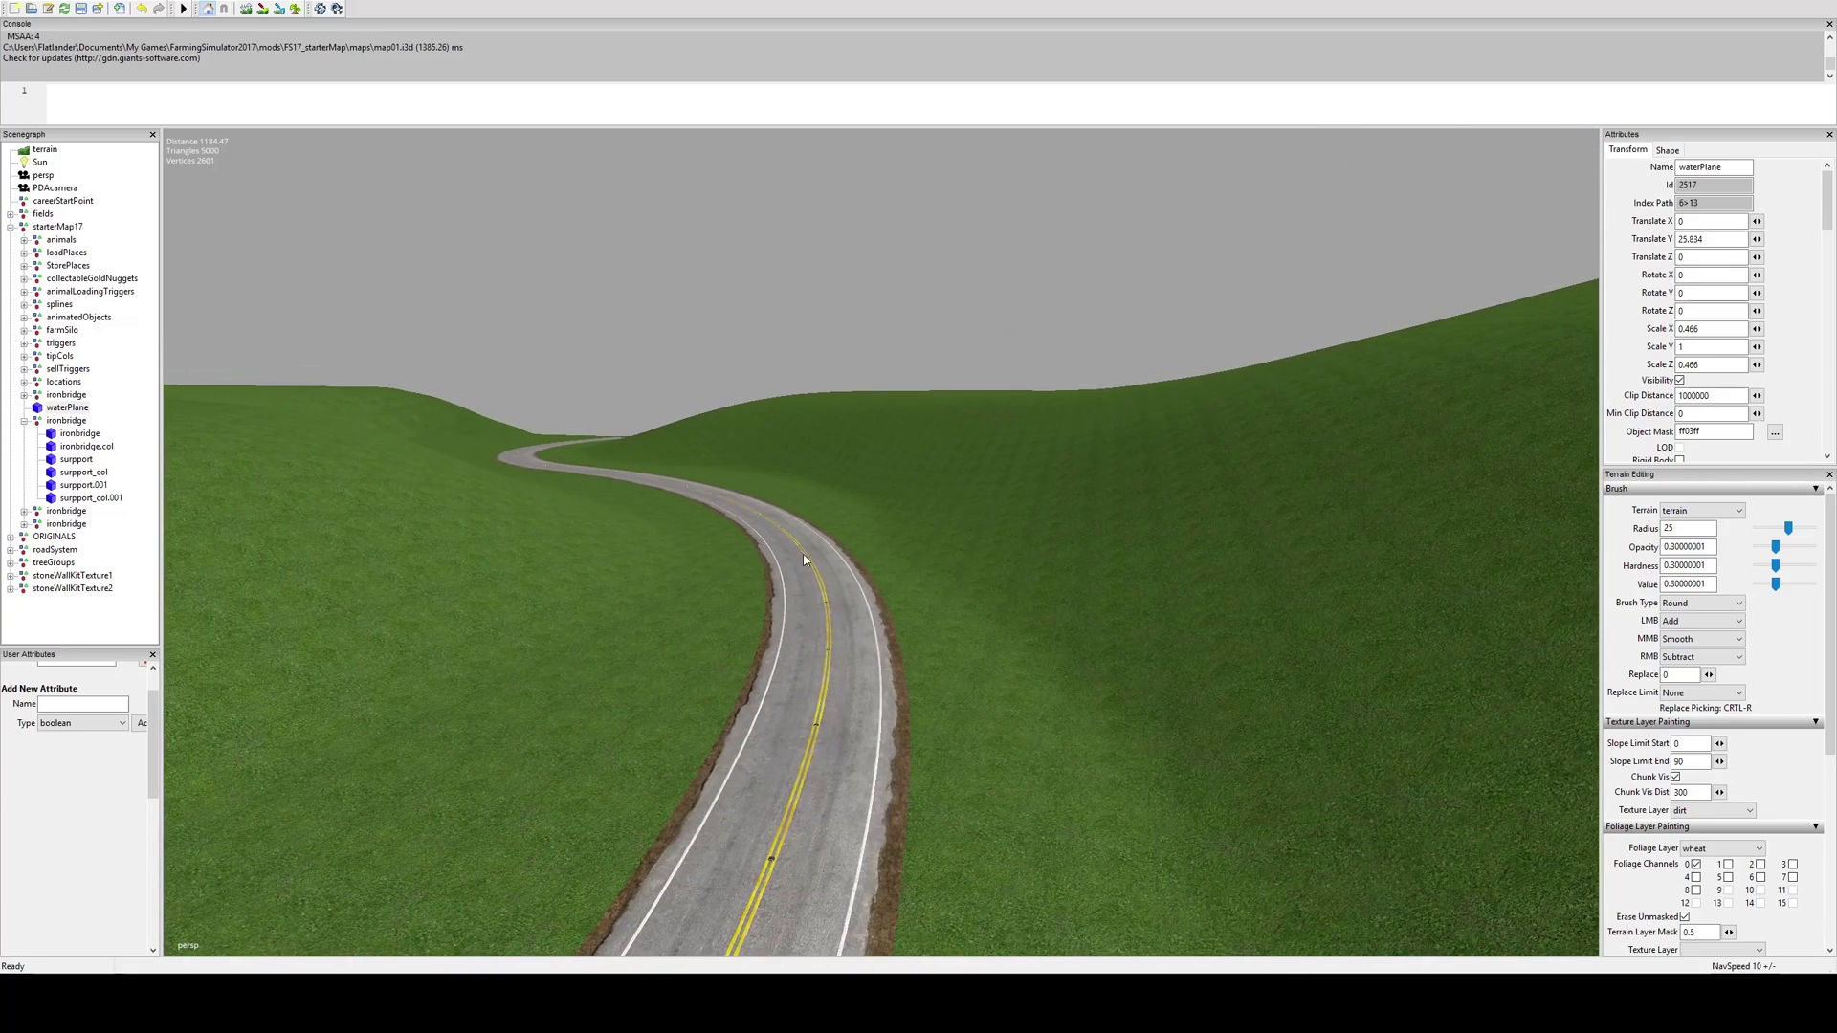
right_click_drag(762, 553, 829, 820)
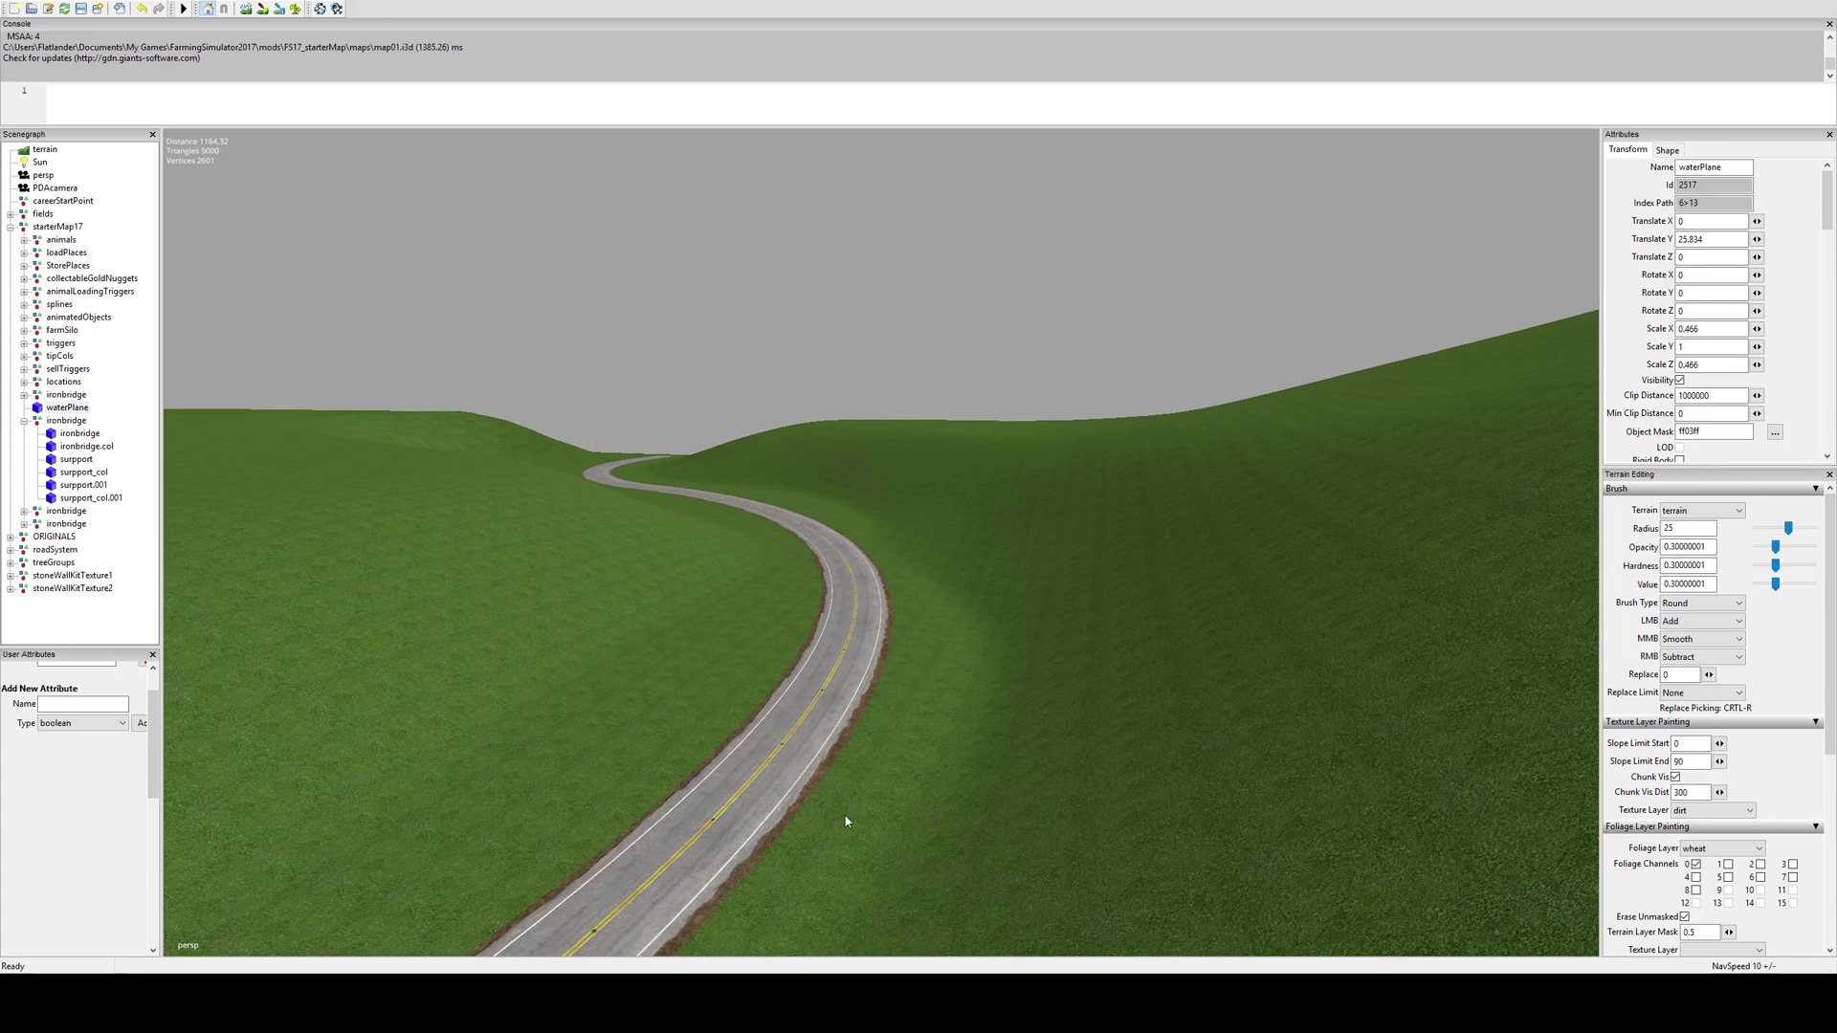
right_click_drag(841, 492, 496, 478)
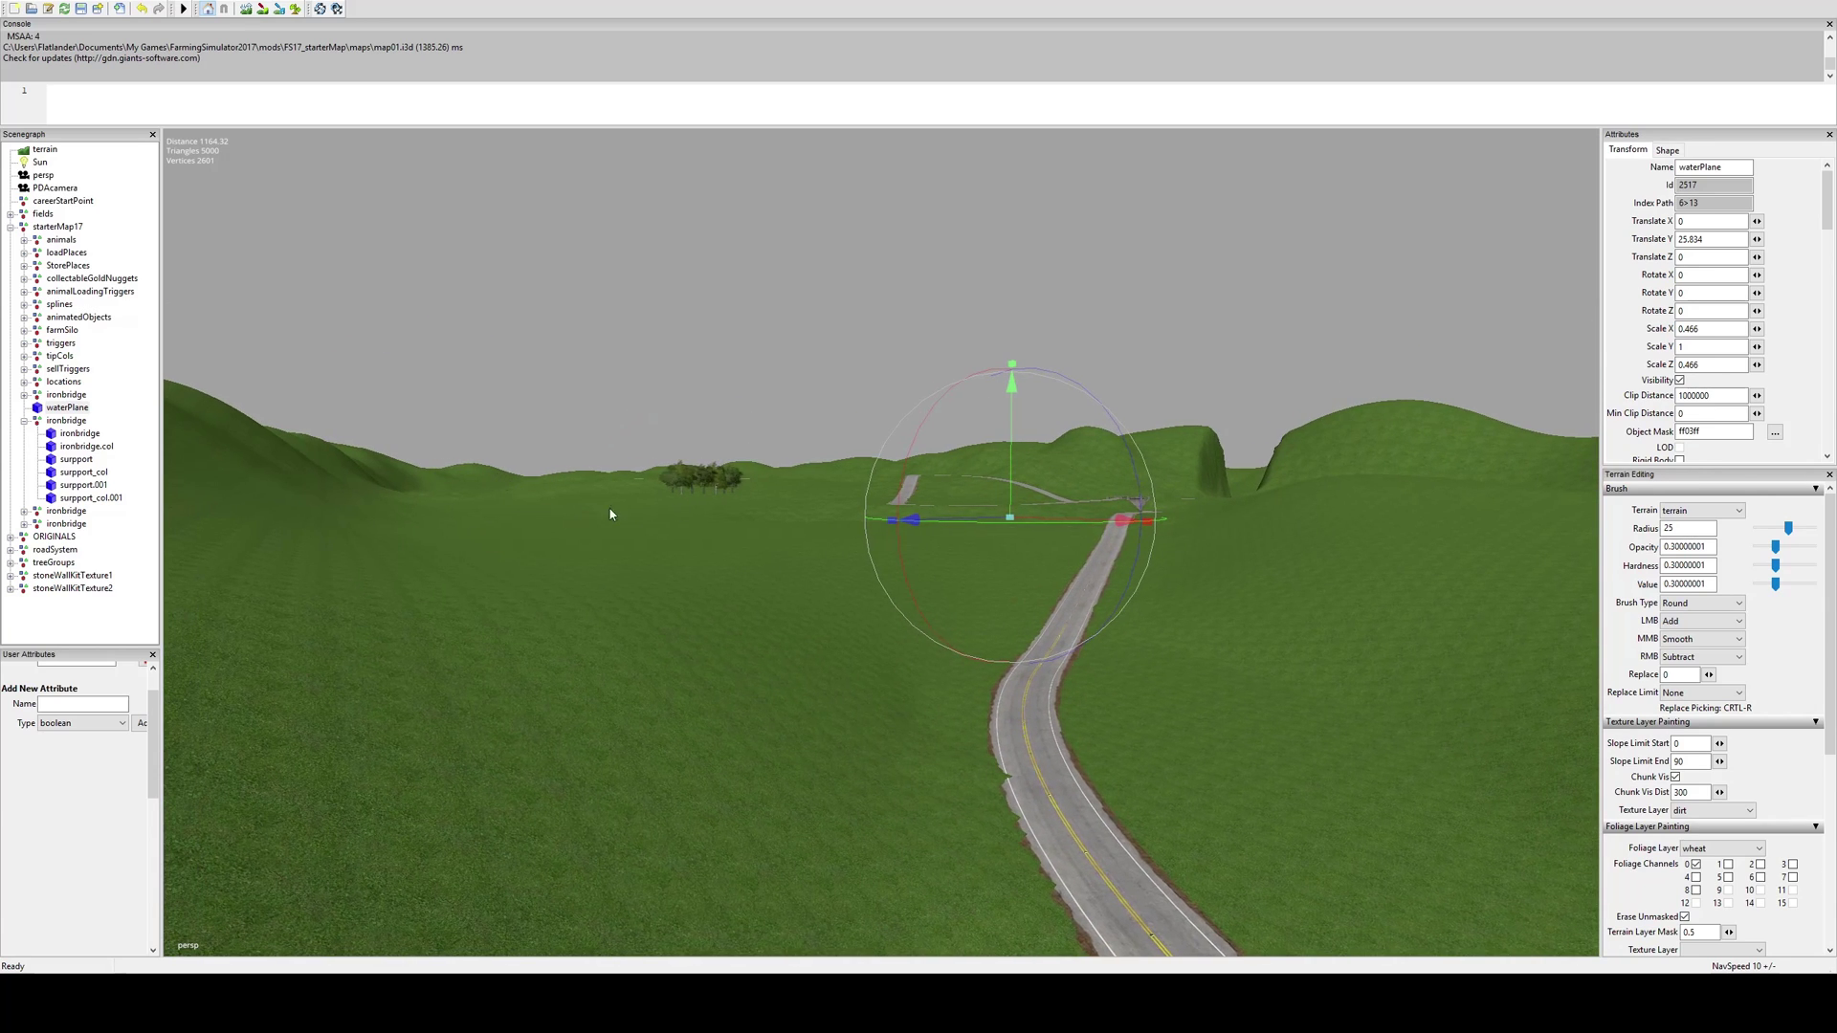
right_click_drag(608, 539, 1038, 538)
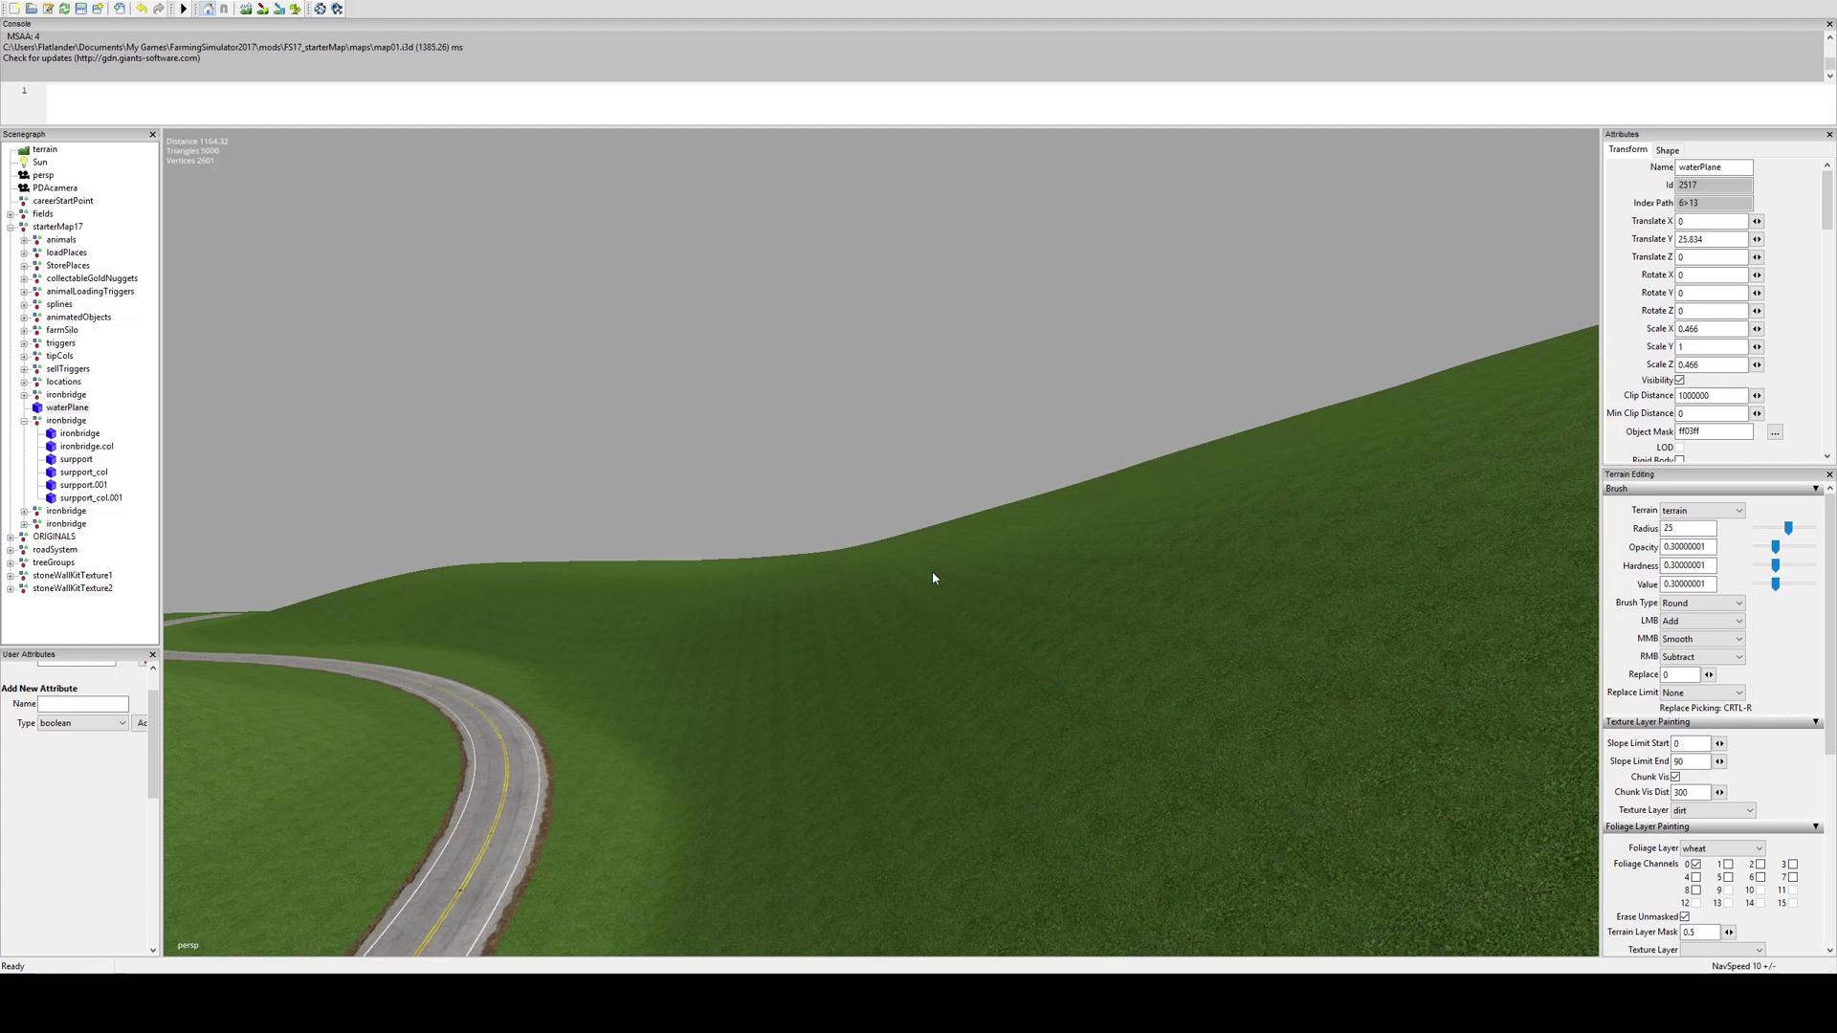
left_click_drag(933, 573, 819, 582, "alt")
left_click_drag(1000, 681, 765, 641, "alt")
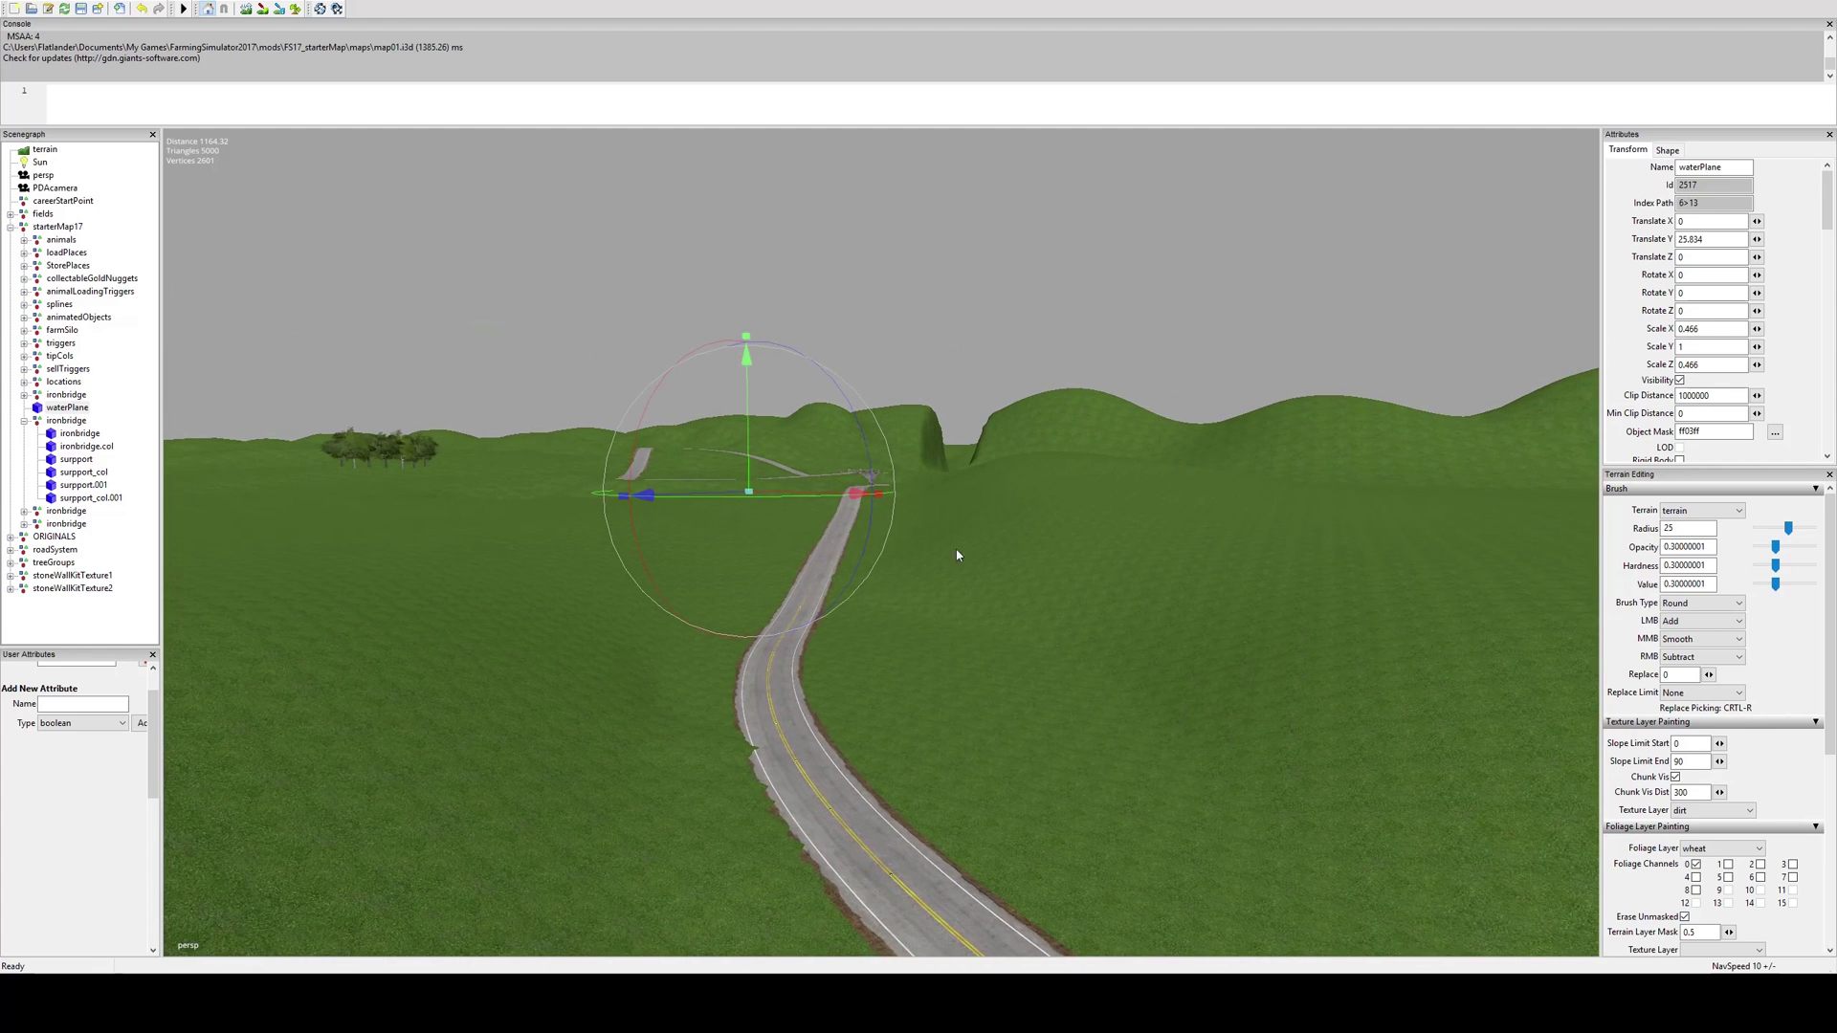
middle_click_drag(468, 414, 1057, 743, "alt")
left_click_drag(669, 593, 909, 614, "alt")
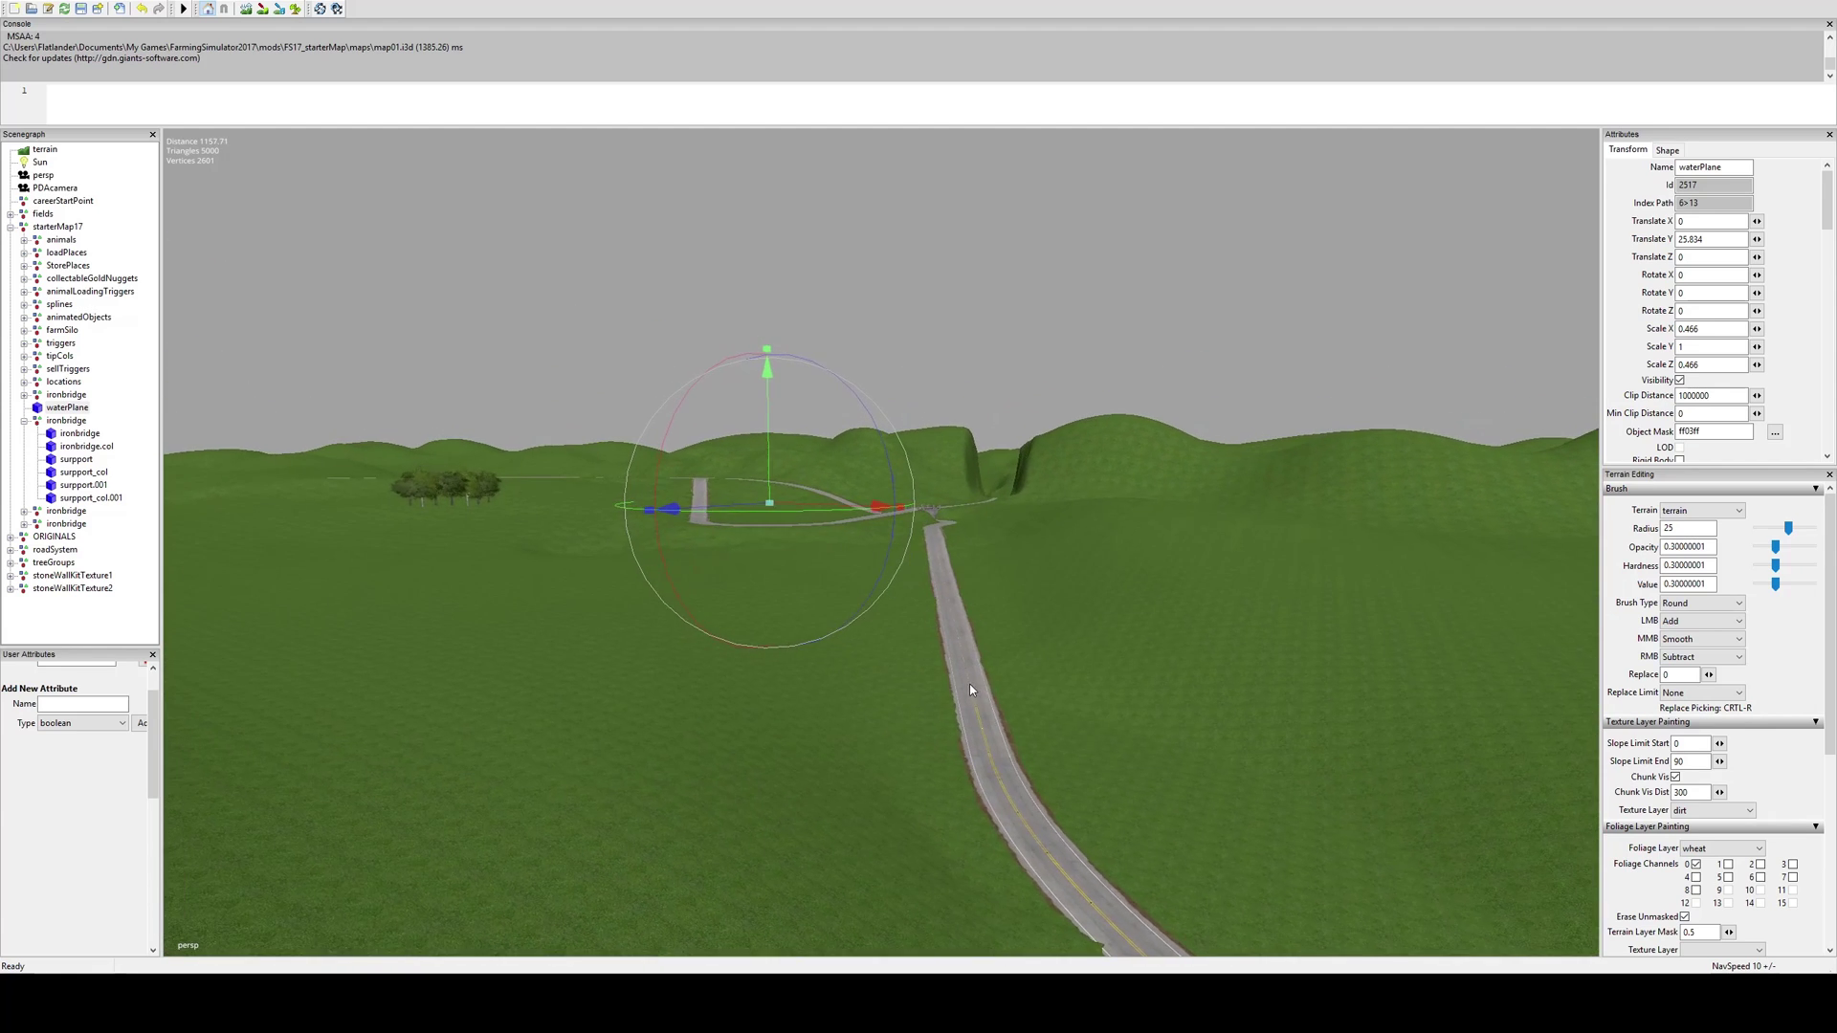
right_click_drag(909, 613, 899, 564)
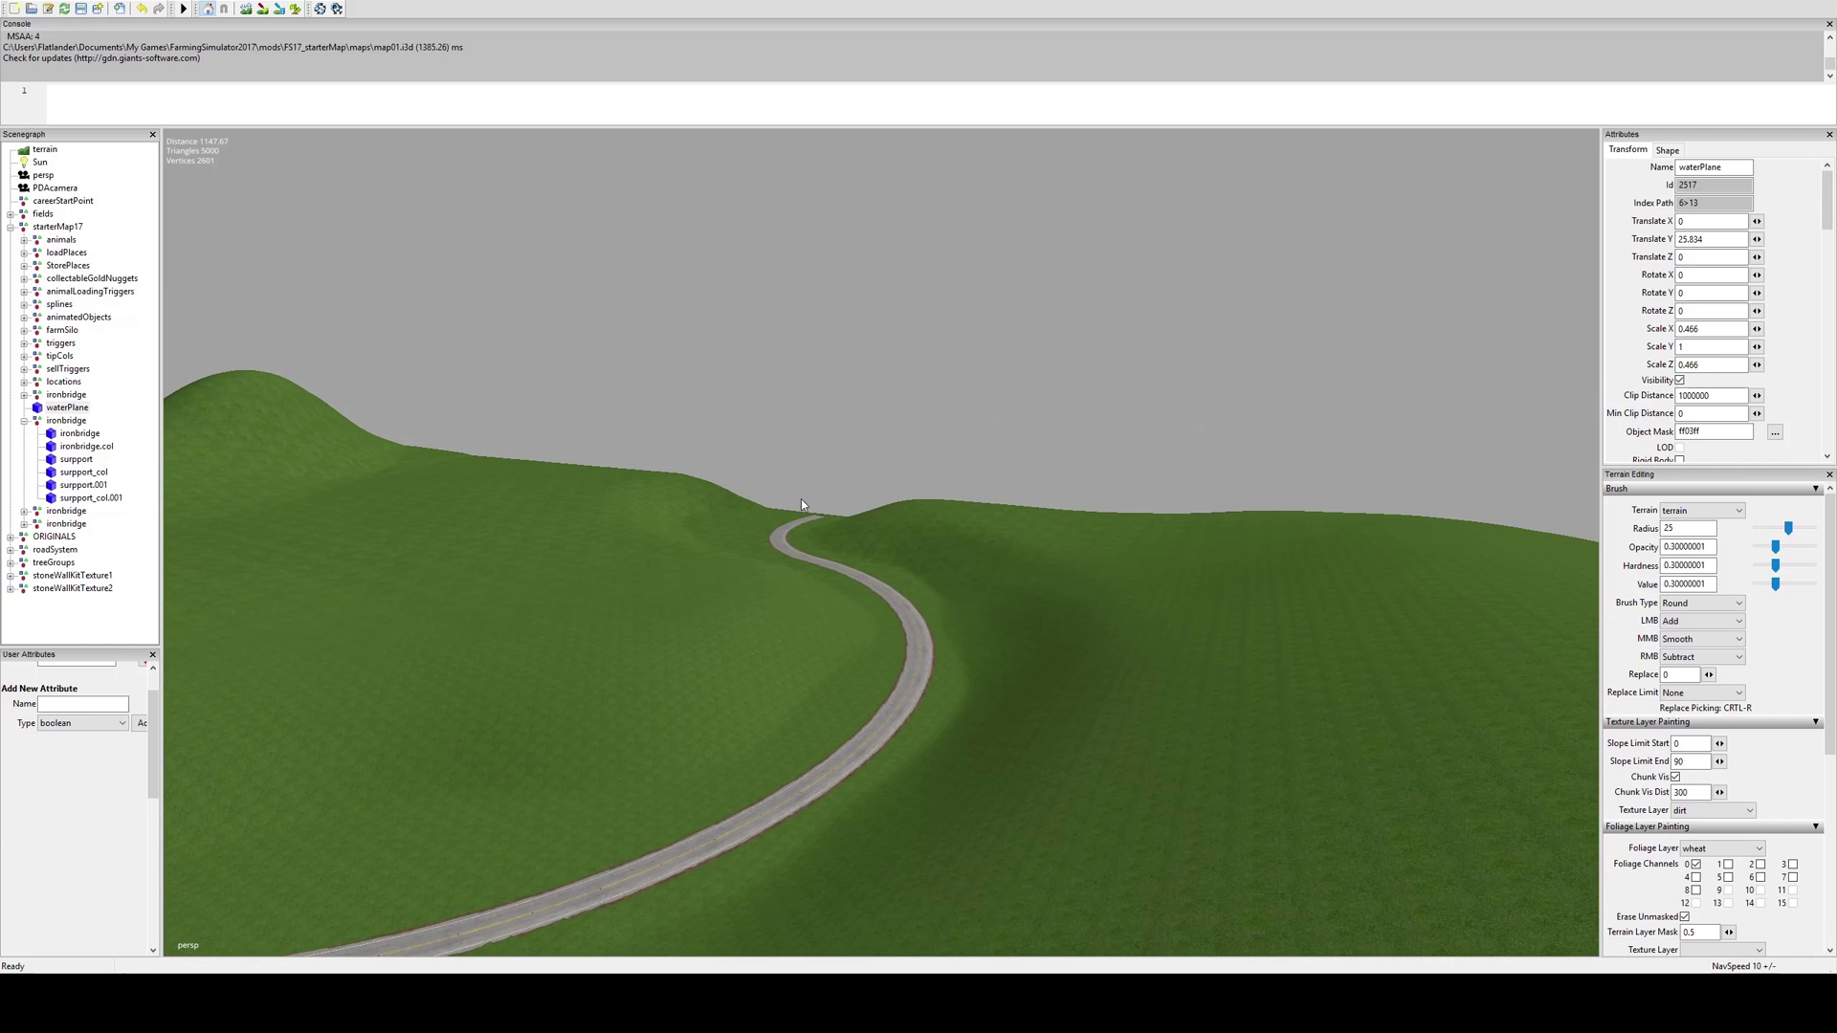
right_click_drag(808, 505, 985, 612, "alt")
left_click_drag(985, 613, 782, 611, "alt")
Survey the river bend at the iron bridge and the grassy hills on both banks
right_click_drag(783, 610, 1473, 460, "alt")
right_click_drag(689, 651, 1788, 345, "alt")
middle_click_drag(1167, 622, 1302, 774, "alt")
right_click_drag(1303, 774, 1086, 779)
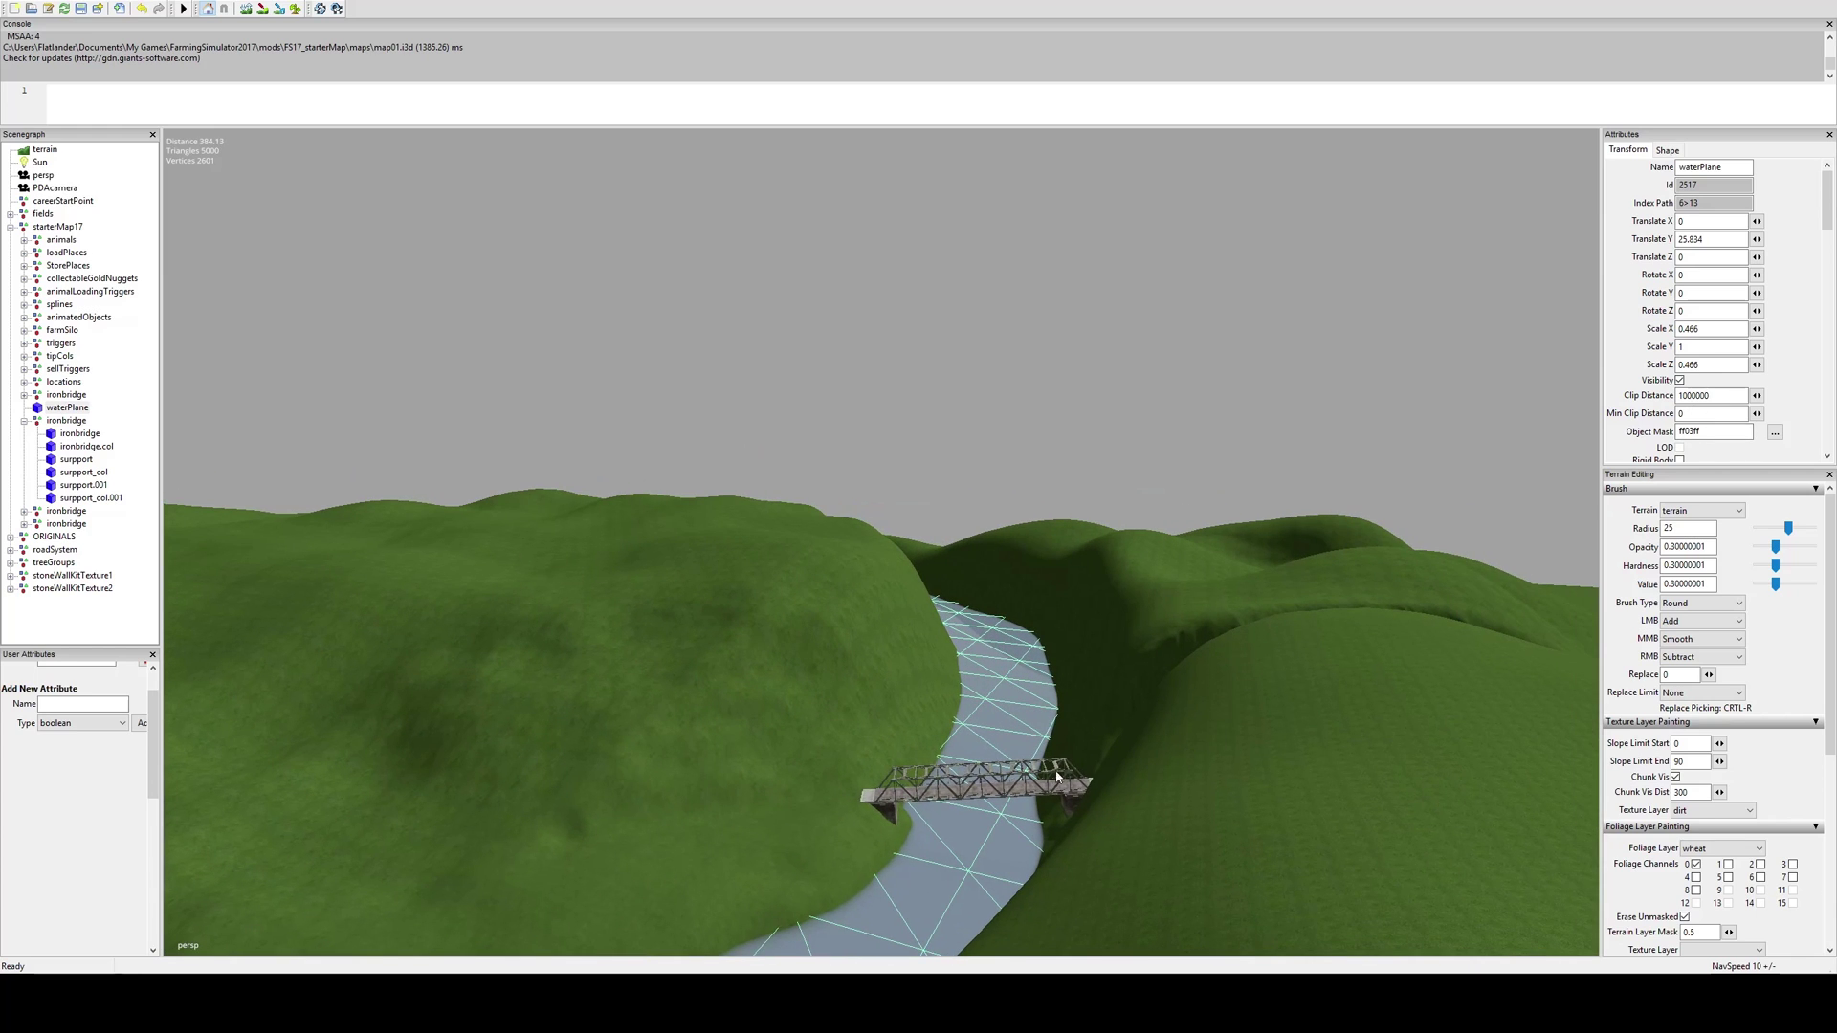
right_click_drag(731, 777, 770, 688)
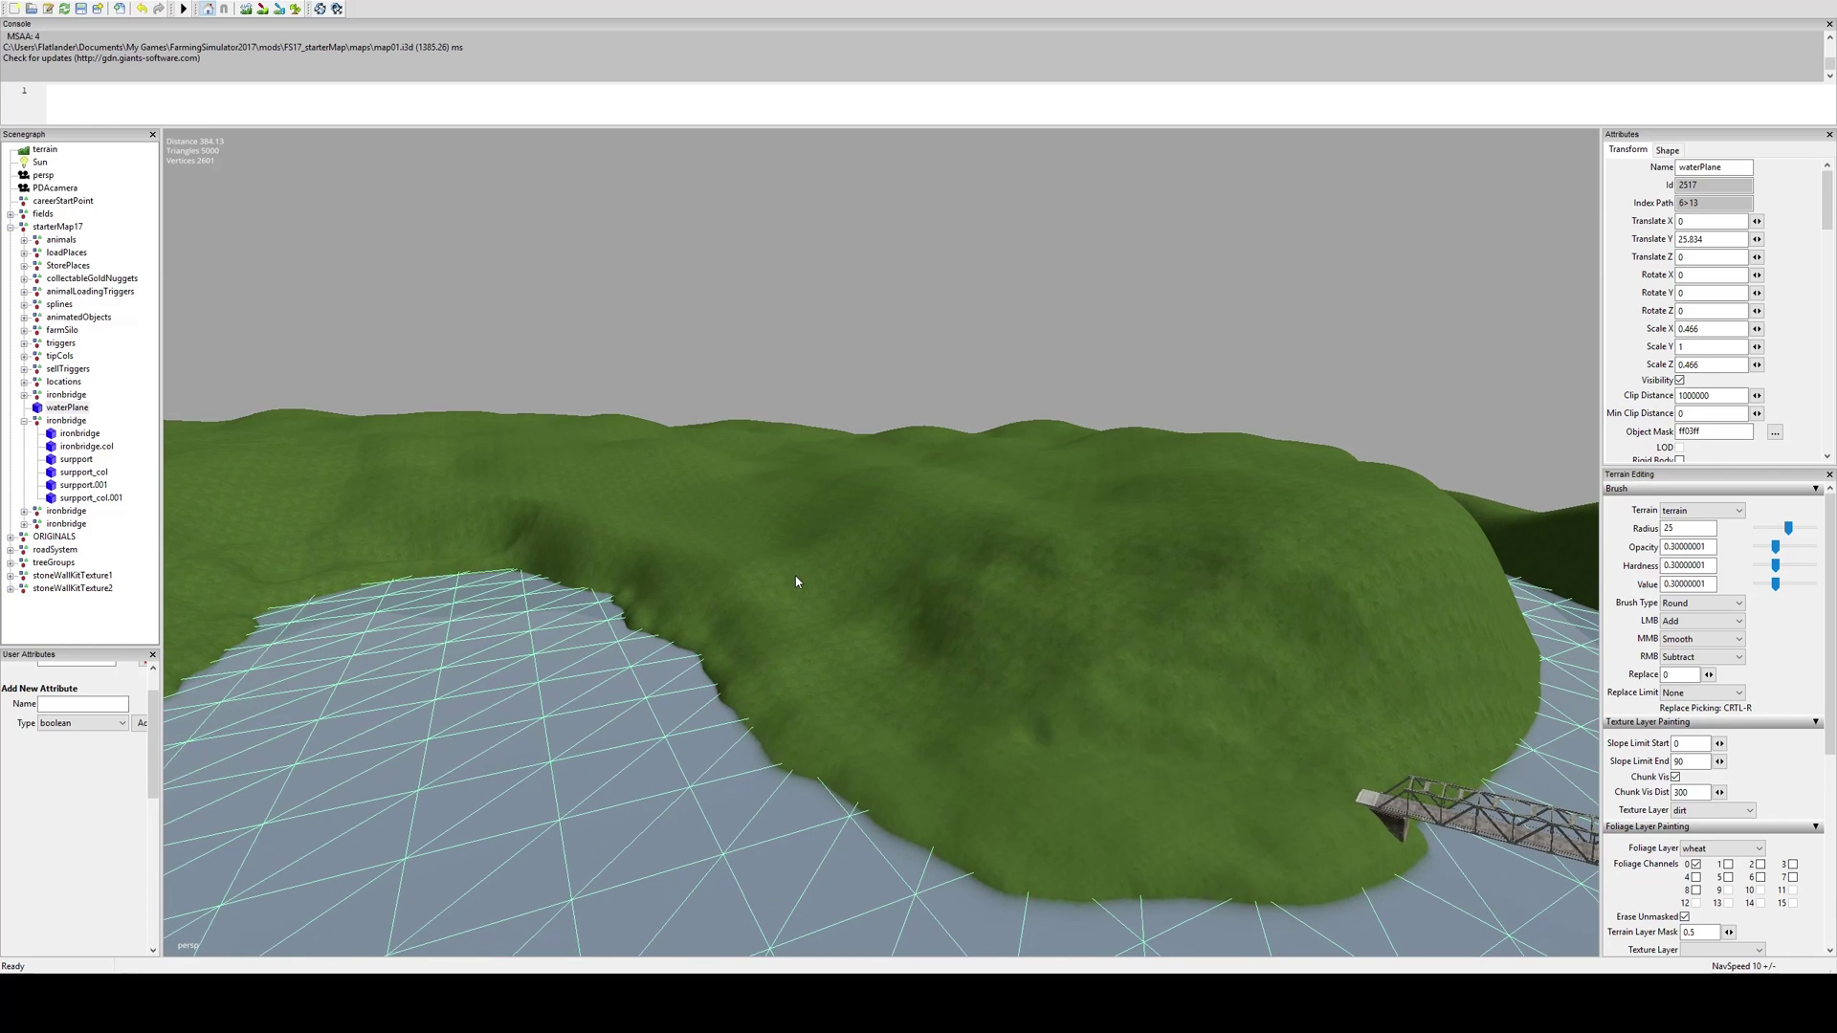
right_click_drag(781, 580, 1033, 668)
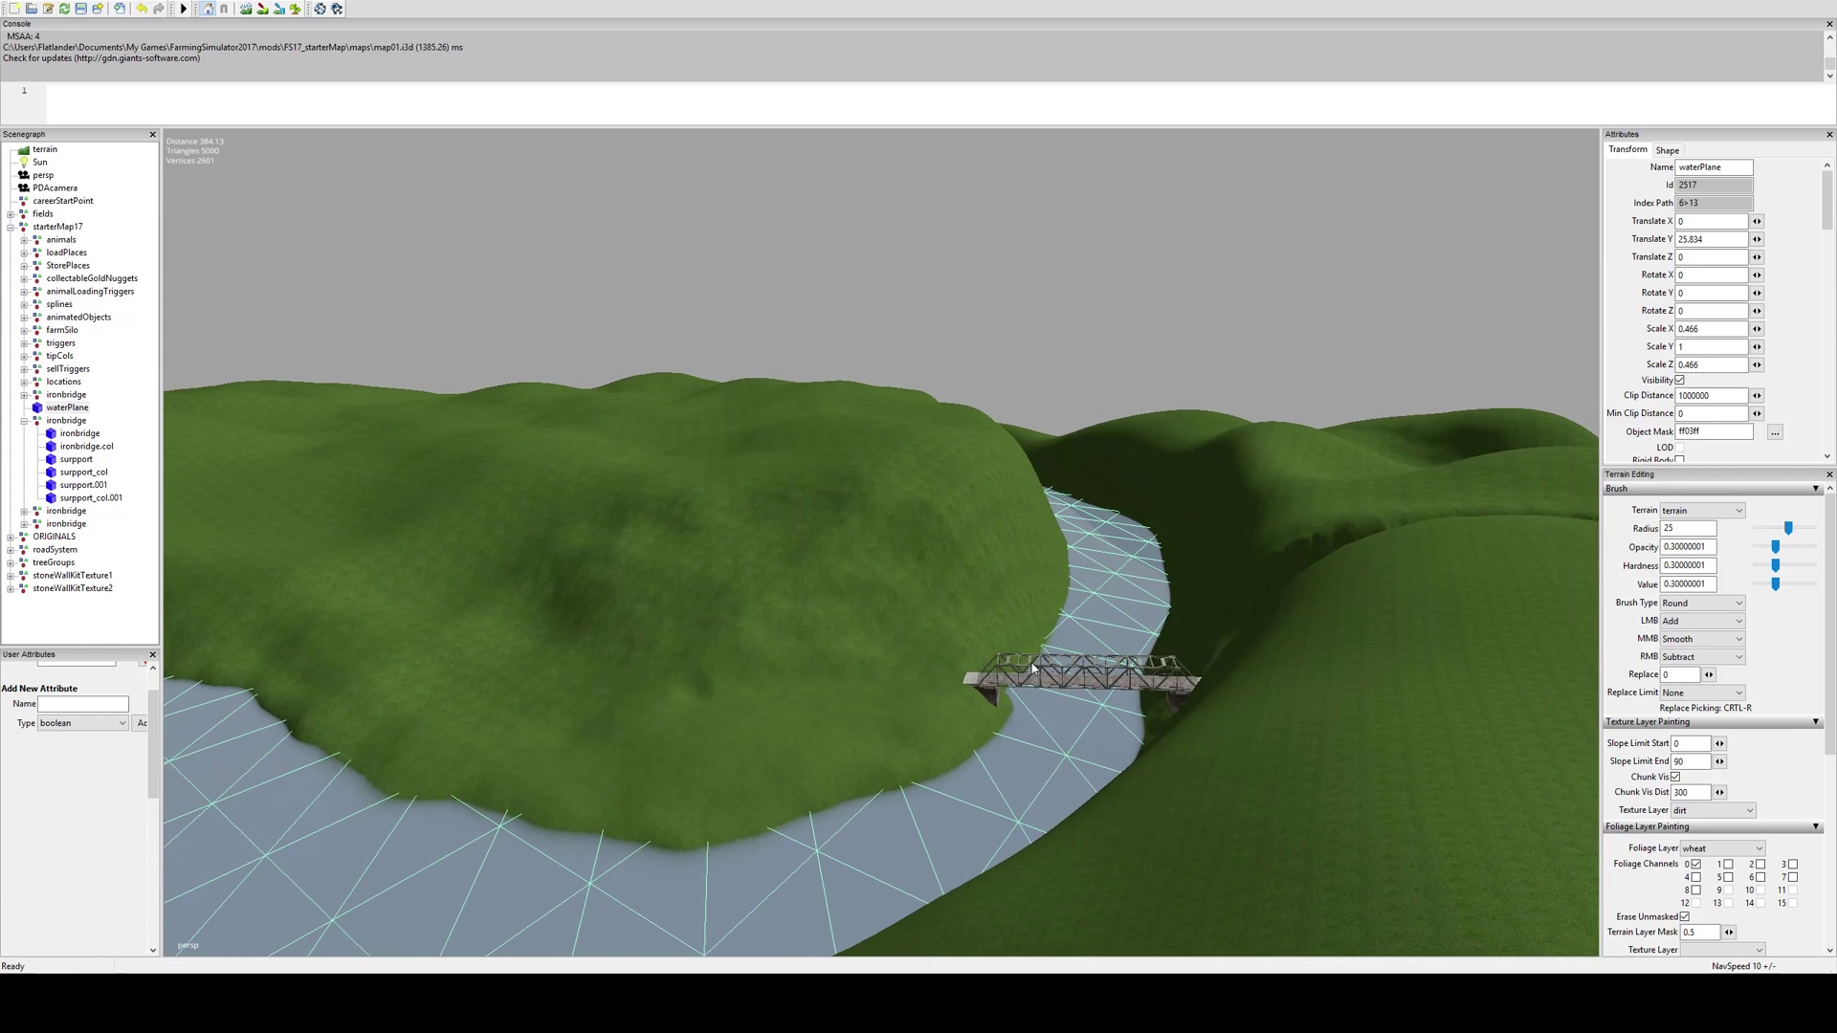
right_click_drag(501, 638, 613, 635)
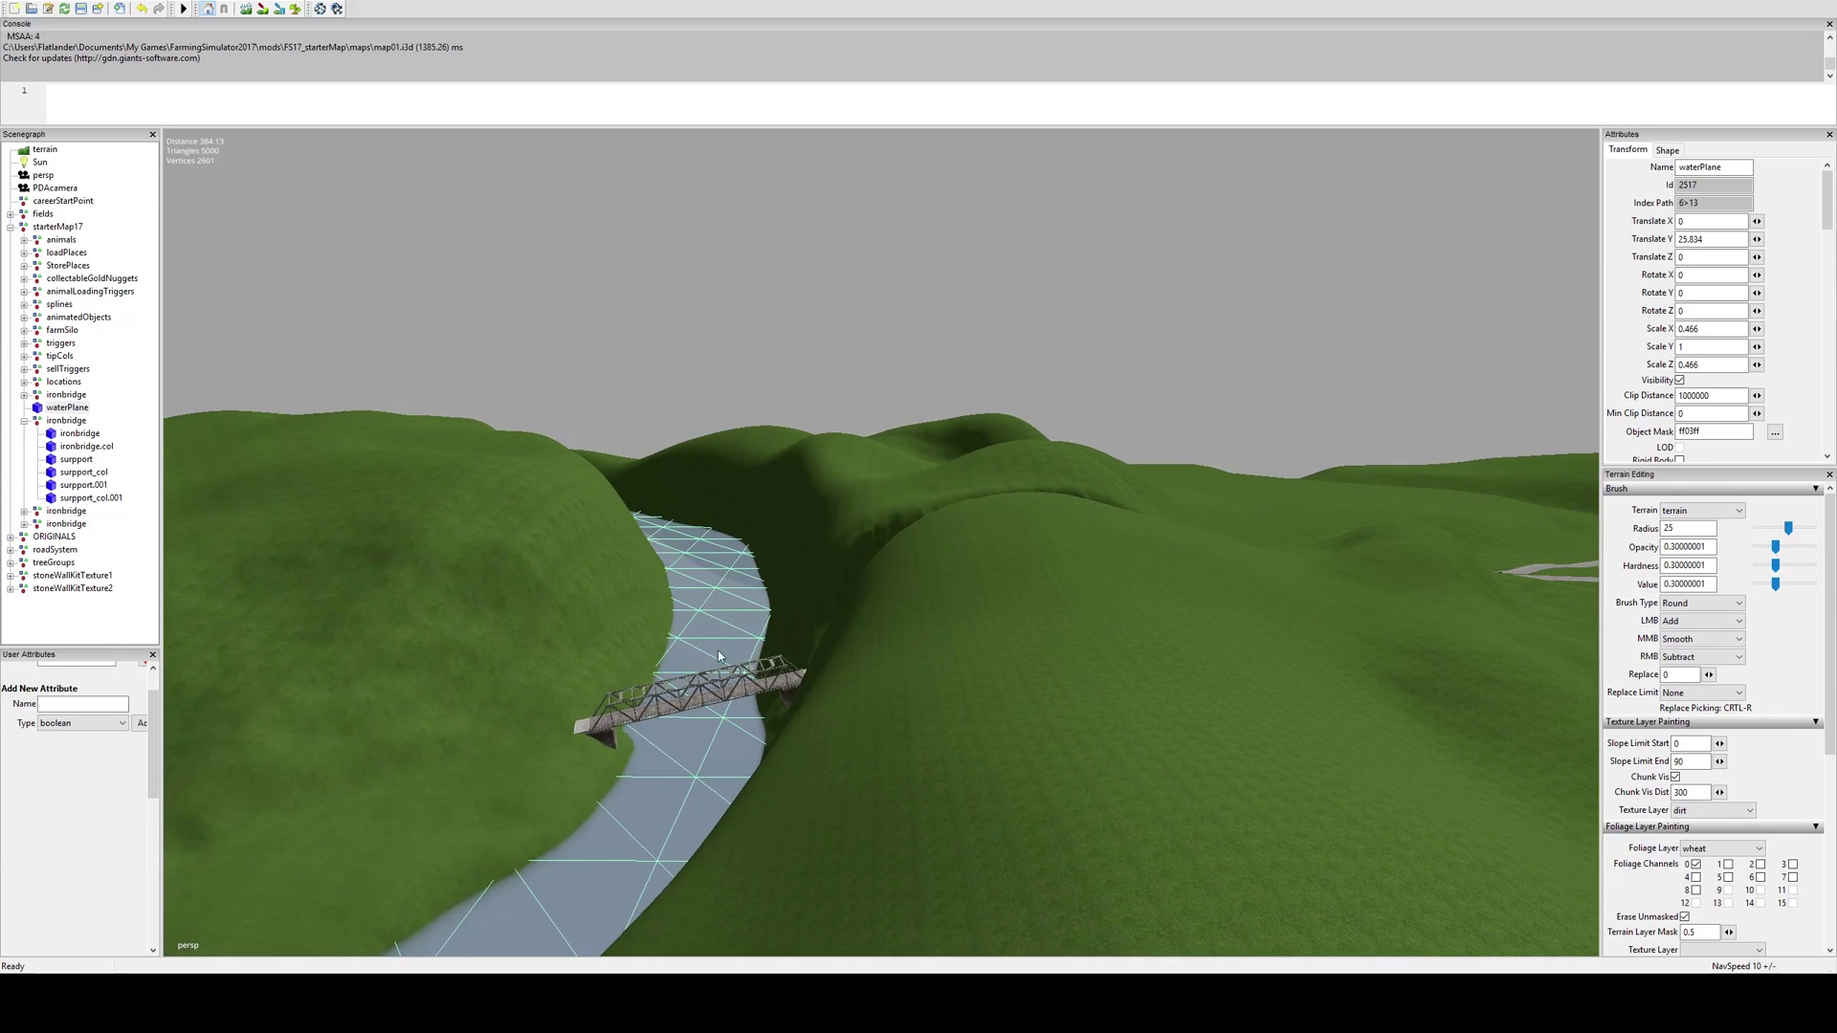
right_click_drag(454, 626, 176, 585)
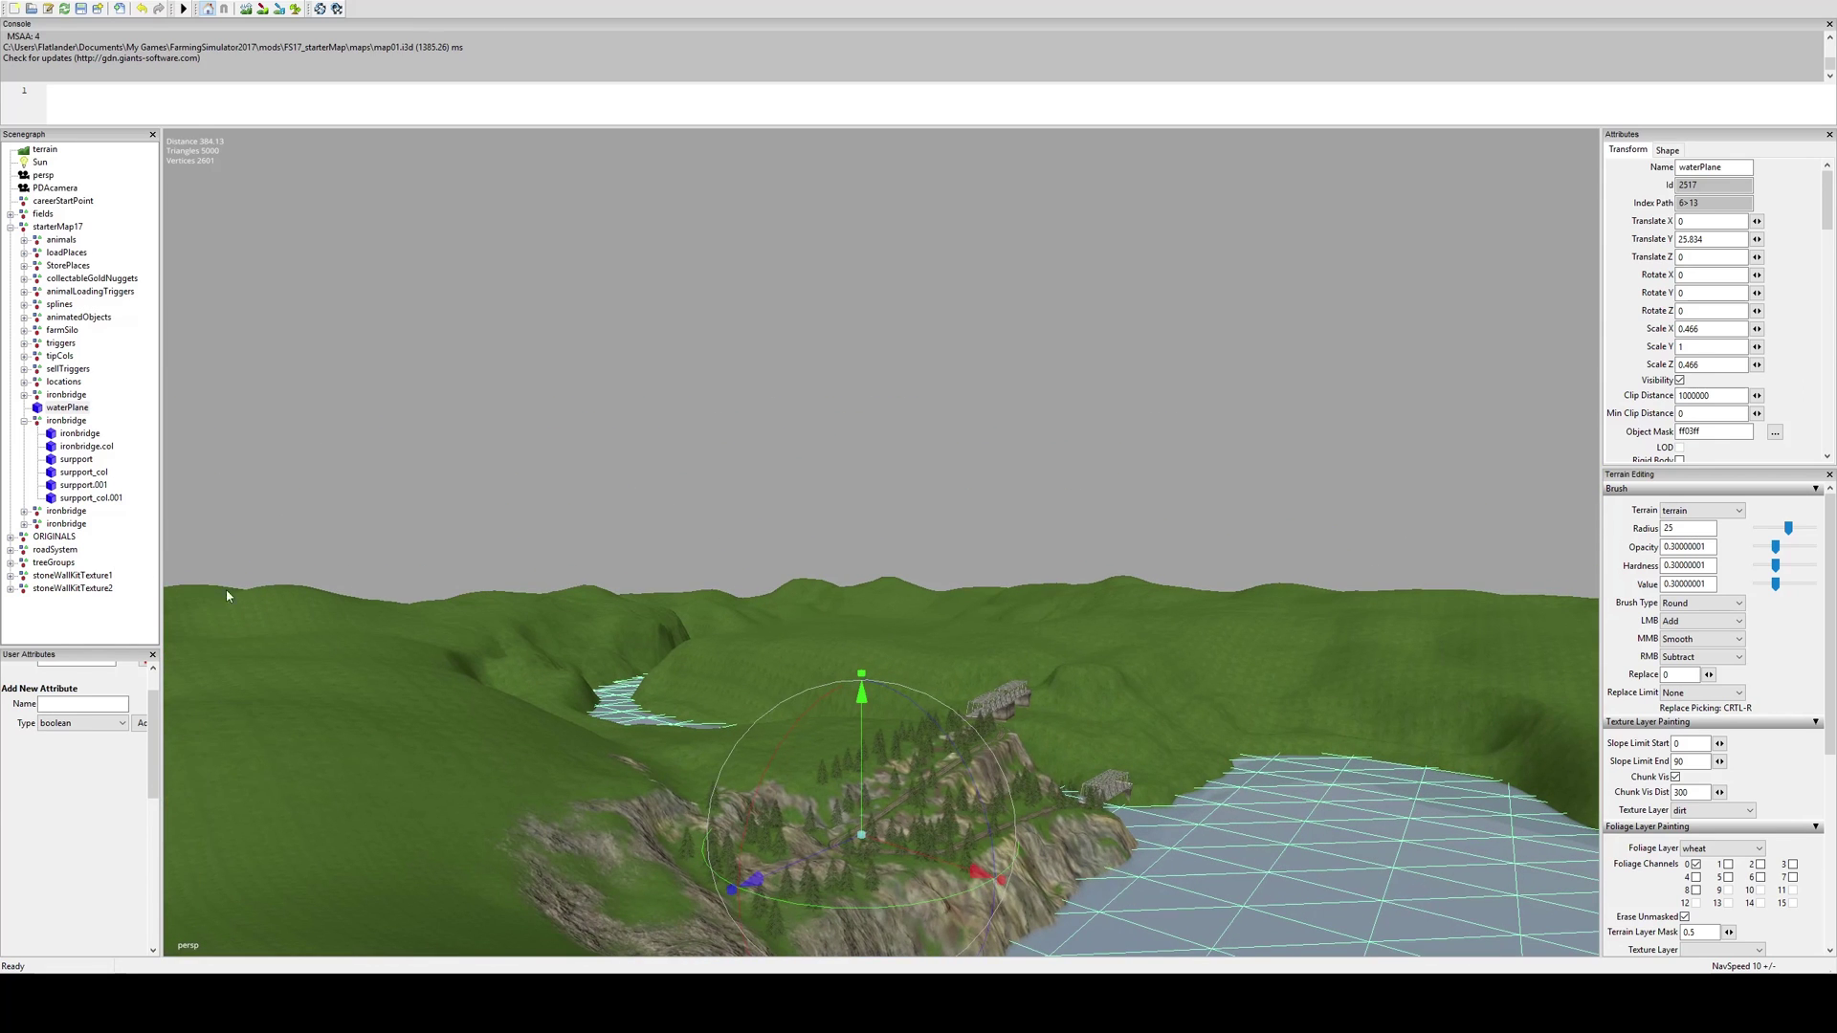
Examine the forested rock cliff, the dirt tracks leading to the bridges, and the hills and river beyond them
middle_click_drag(862, 681, 823, 539, "alt")
left_click_drag(822, 540, 834, 574, "alt")
right_click_drag(835, 574, 1303, 570, "alt")
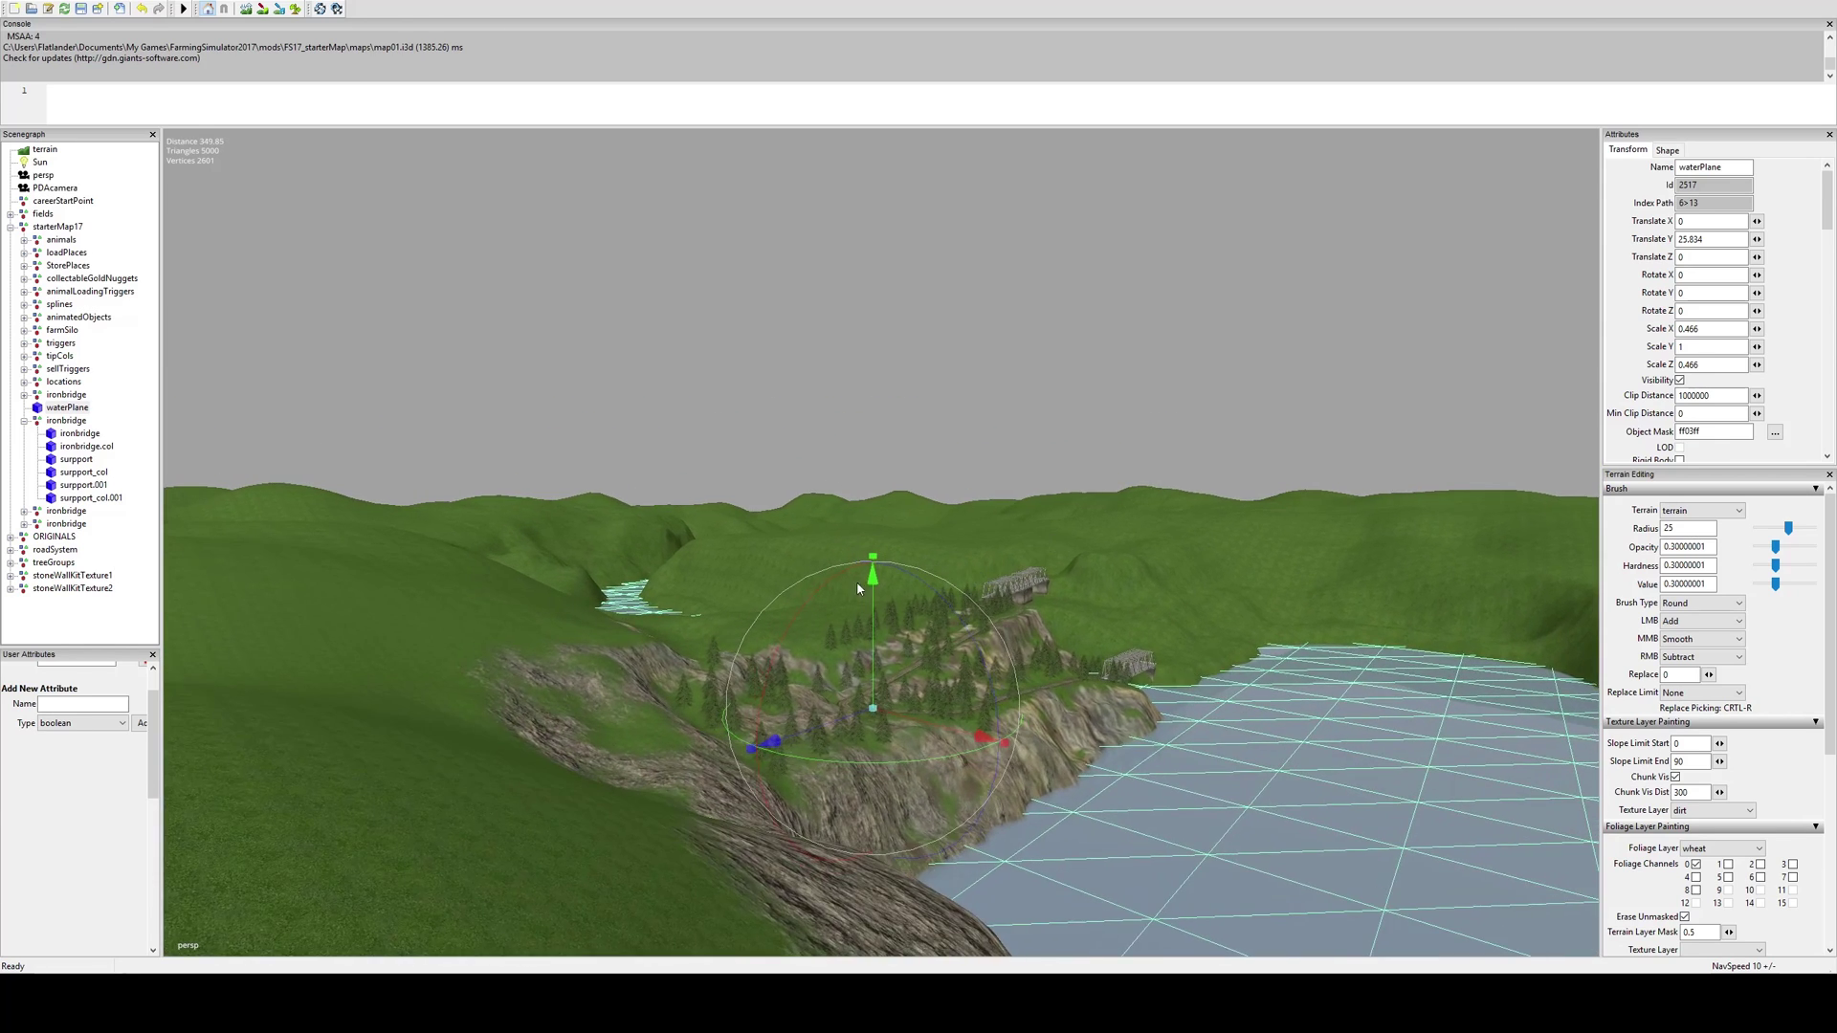
middle_click_drag(1306, 569, 838, 467)
scroll(838, 467, "up", 4)
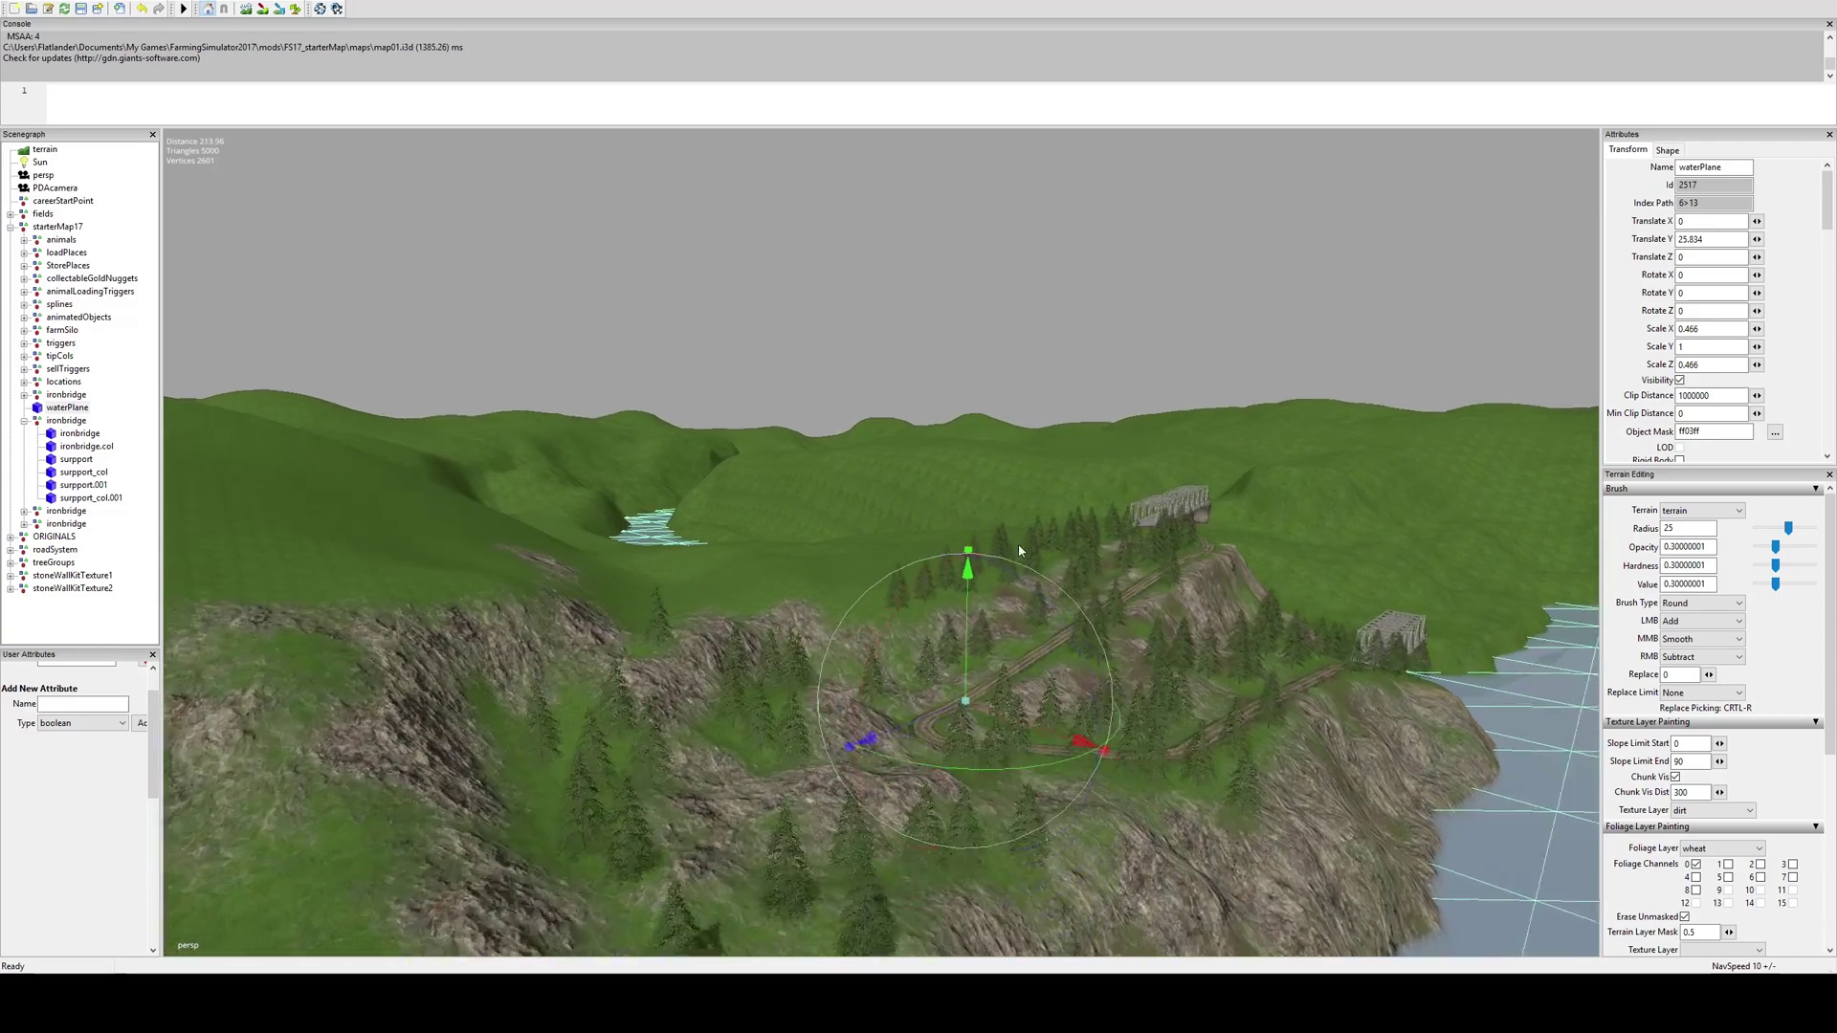
middle_click_drag(733, 610, 866, 647)
middle_click_drag(913, 579, 825, 657)
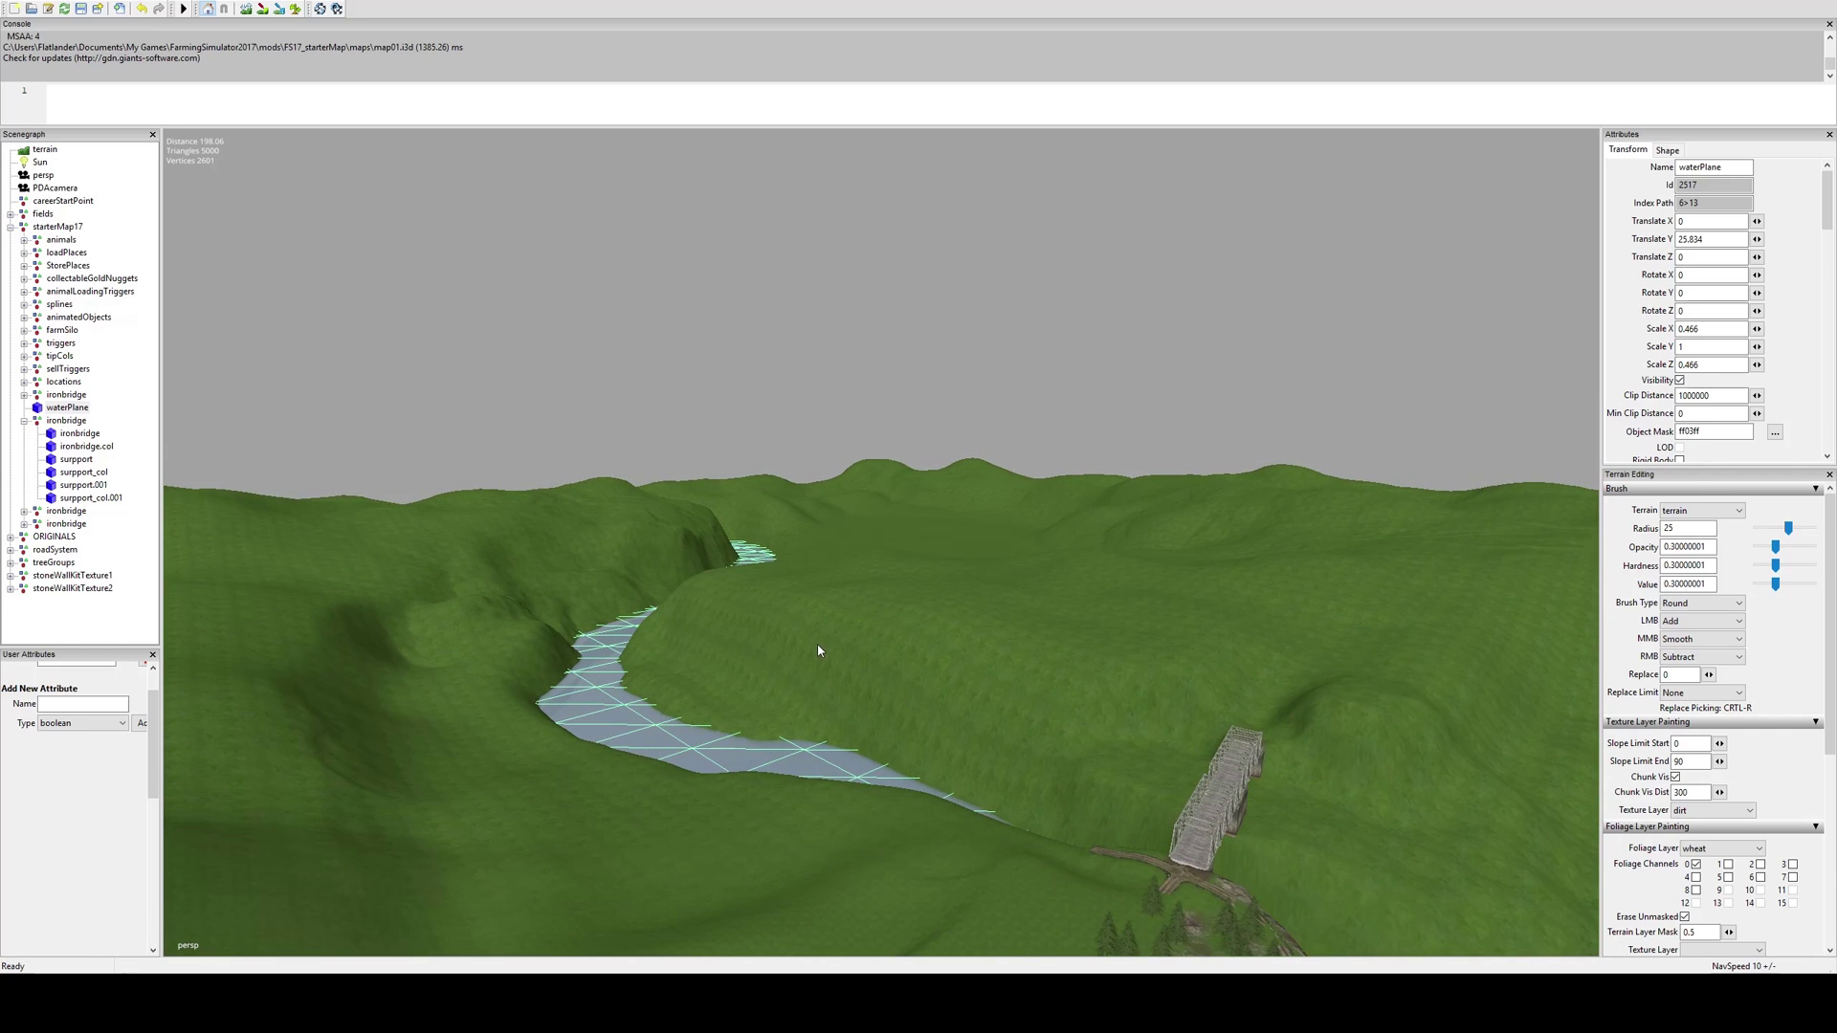
middle_click_drag(1050, 657, 1228, 566)
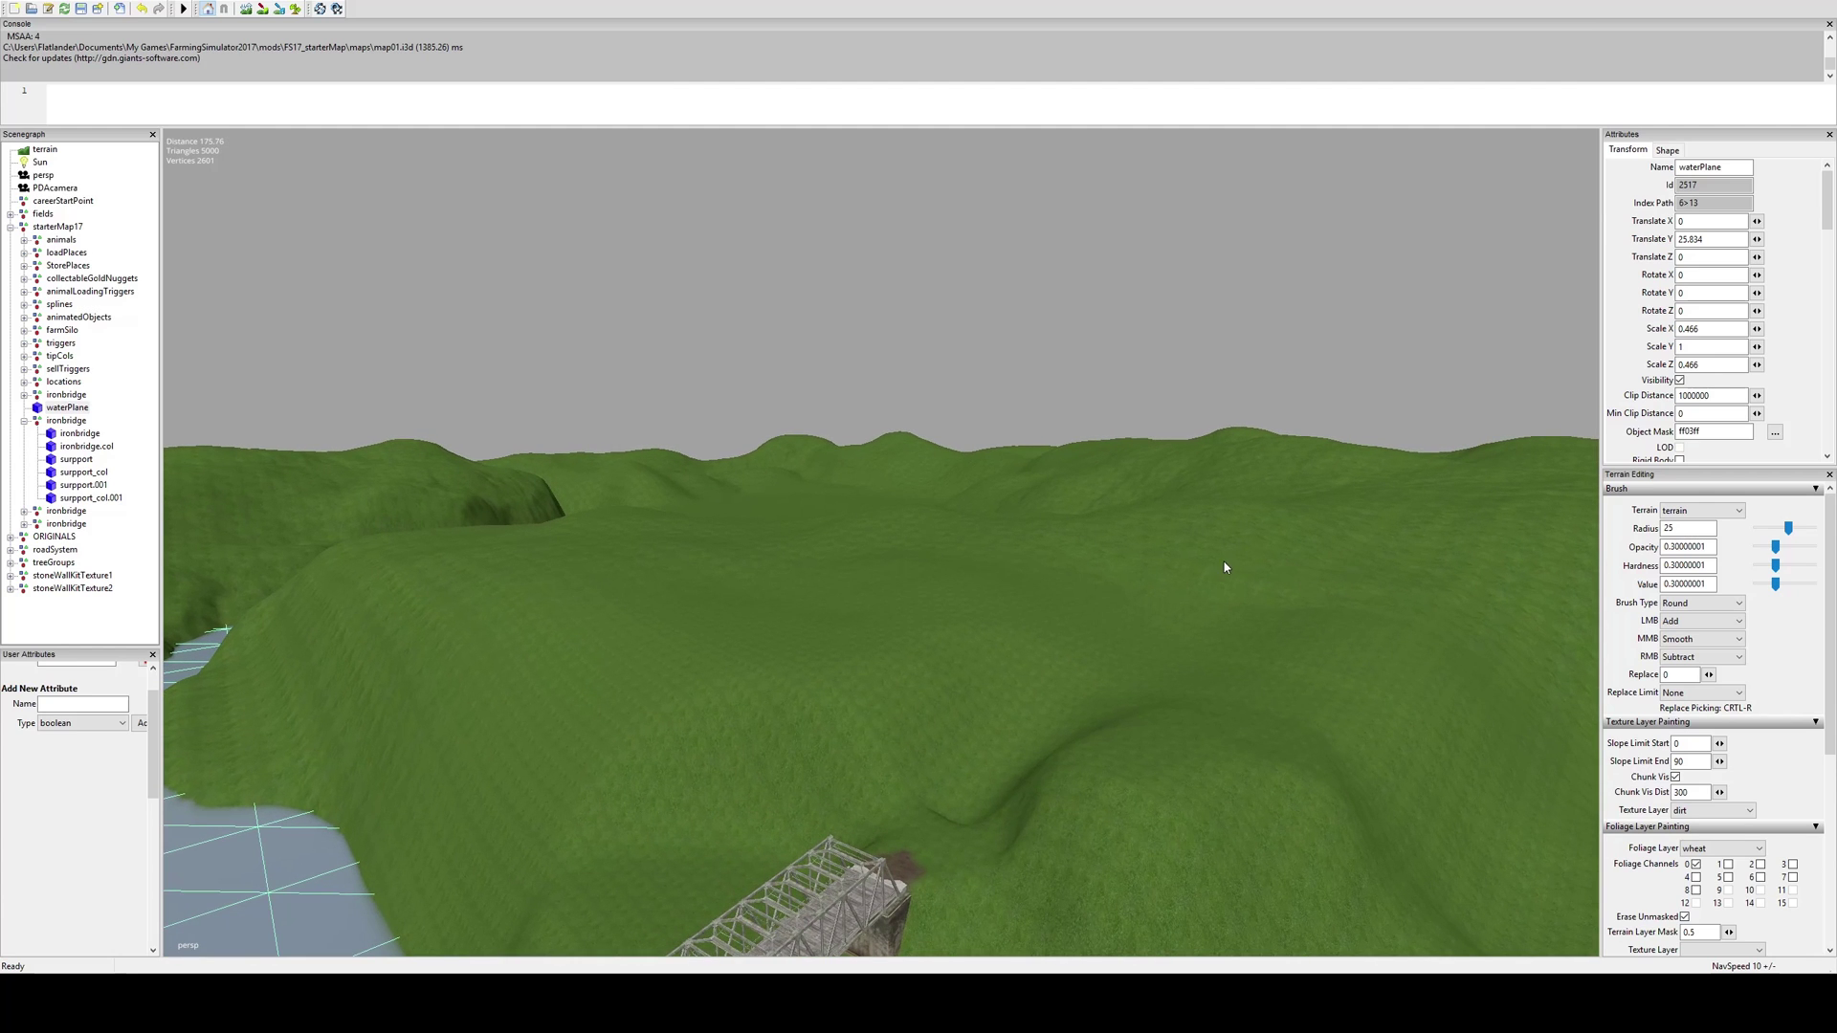
middle_click_drag(538, 499, 757, 571)
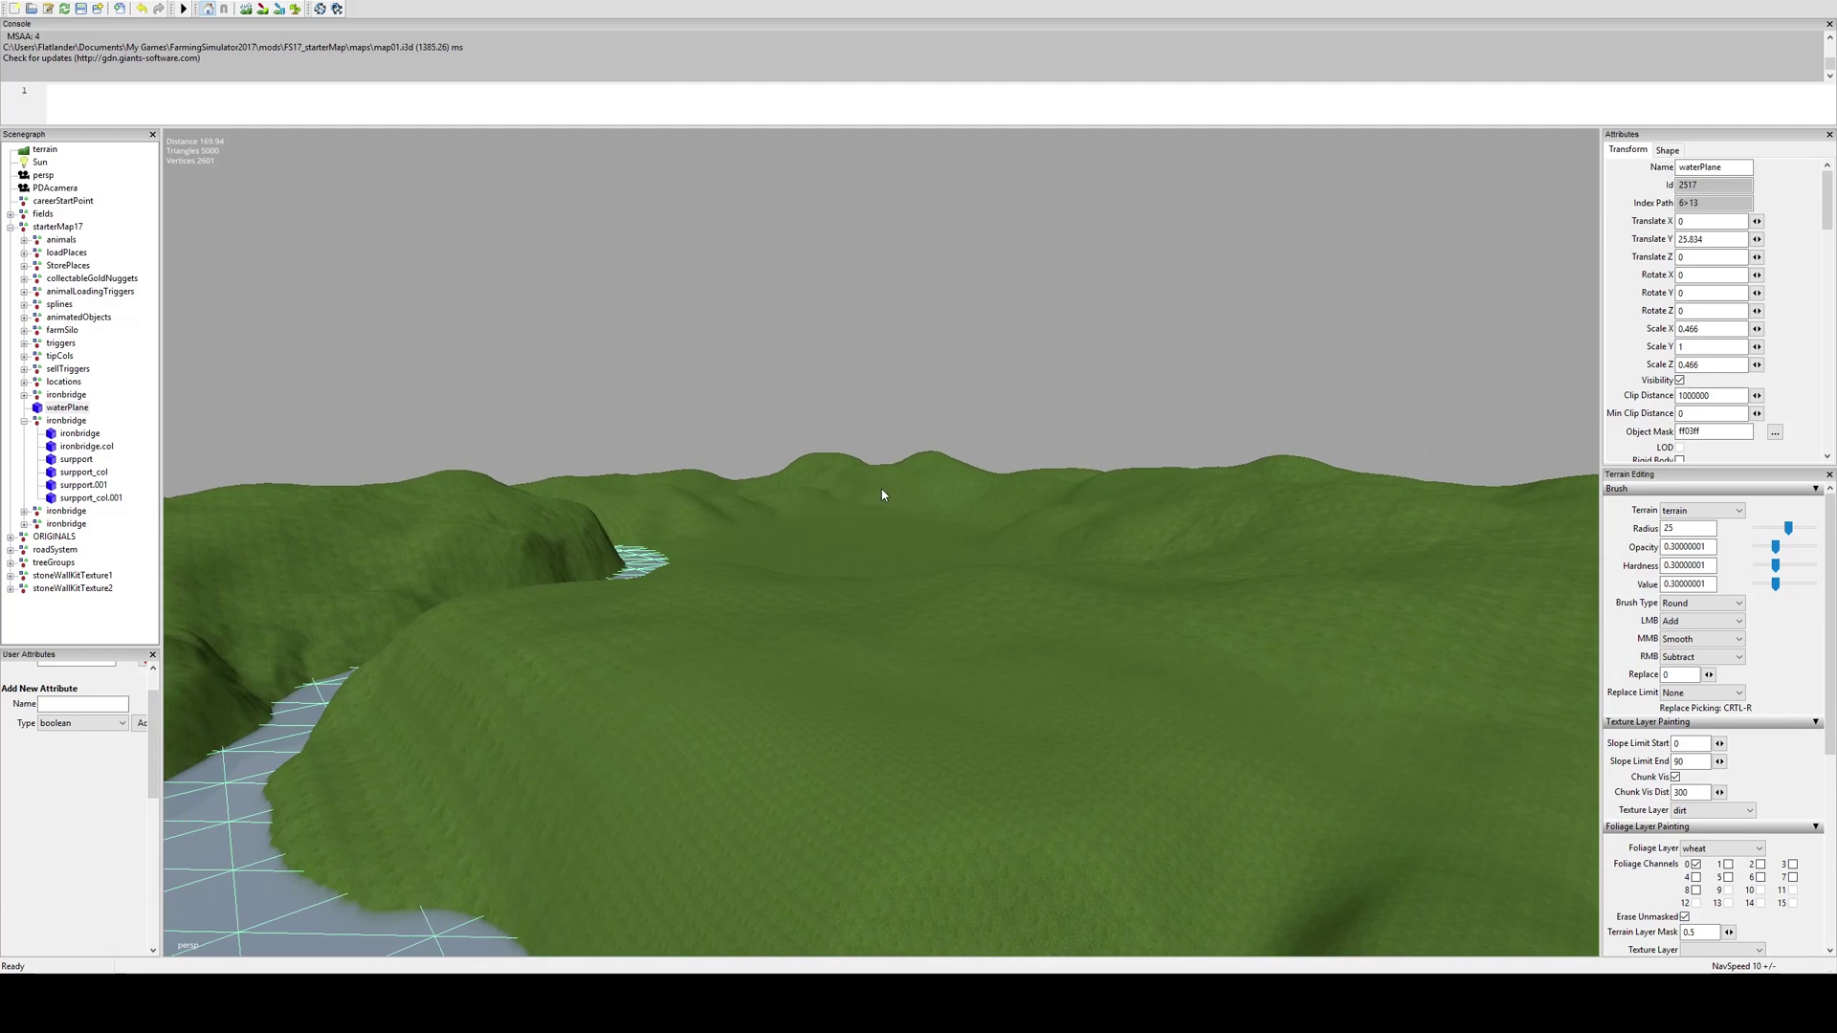
Inspect the textured cliff faces, the tree-lined dirt track and the rocky shore beside the lower iron bridge
left_click_drag(1016, 493, 510, 635, "alt")
middle_click_drag(512, 634, 1139, 472)
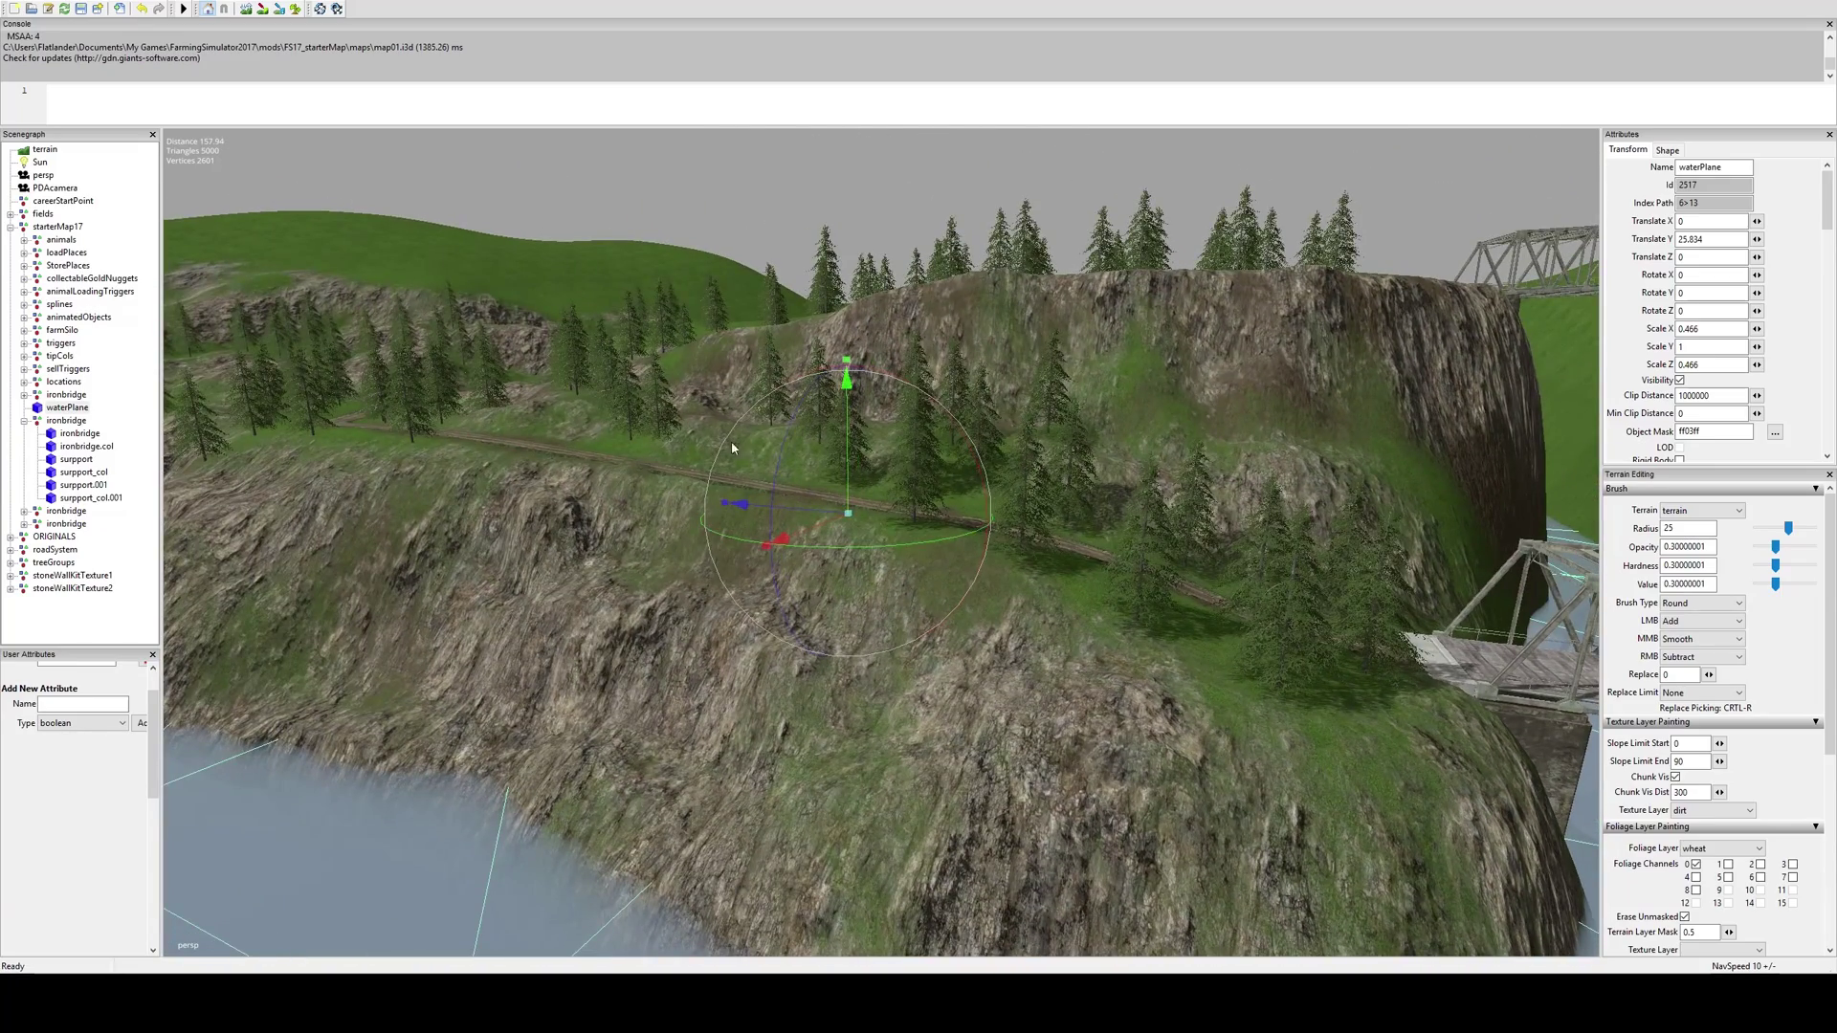
middle_click_drag(834, 434, 933, 457)
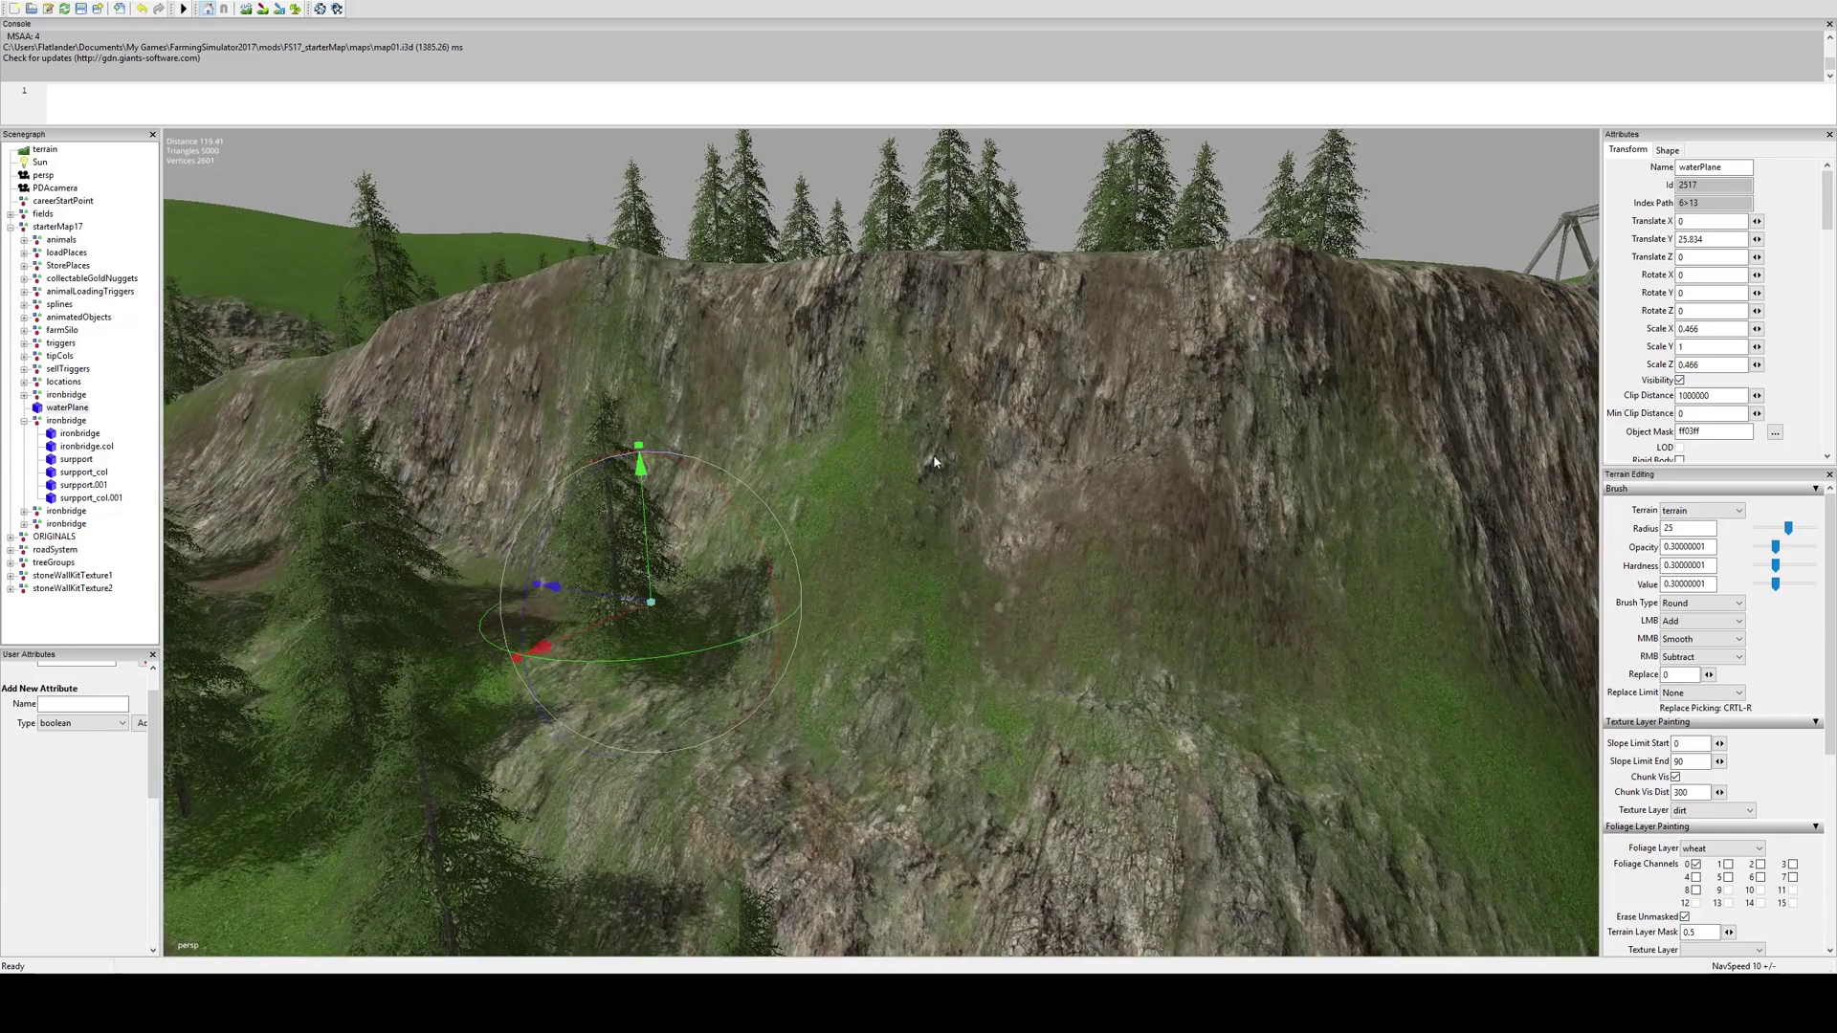
scroll(1022, 290, "down", 4)
left_click_drag(1022, 290, 1177, 307, "alt")
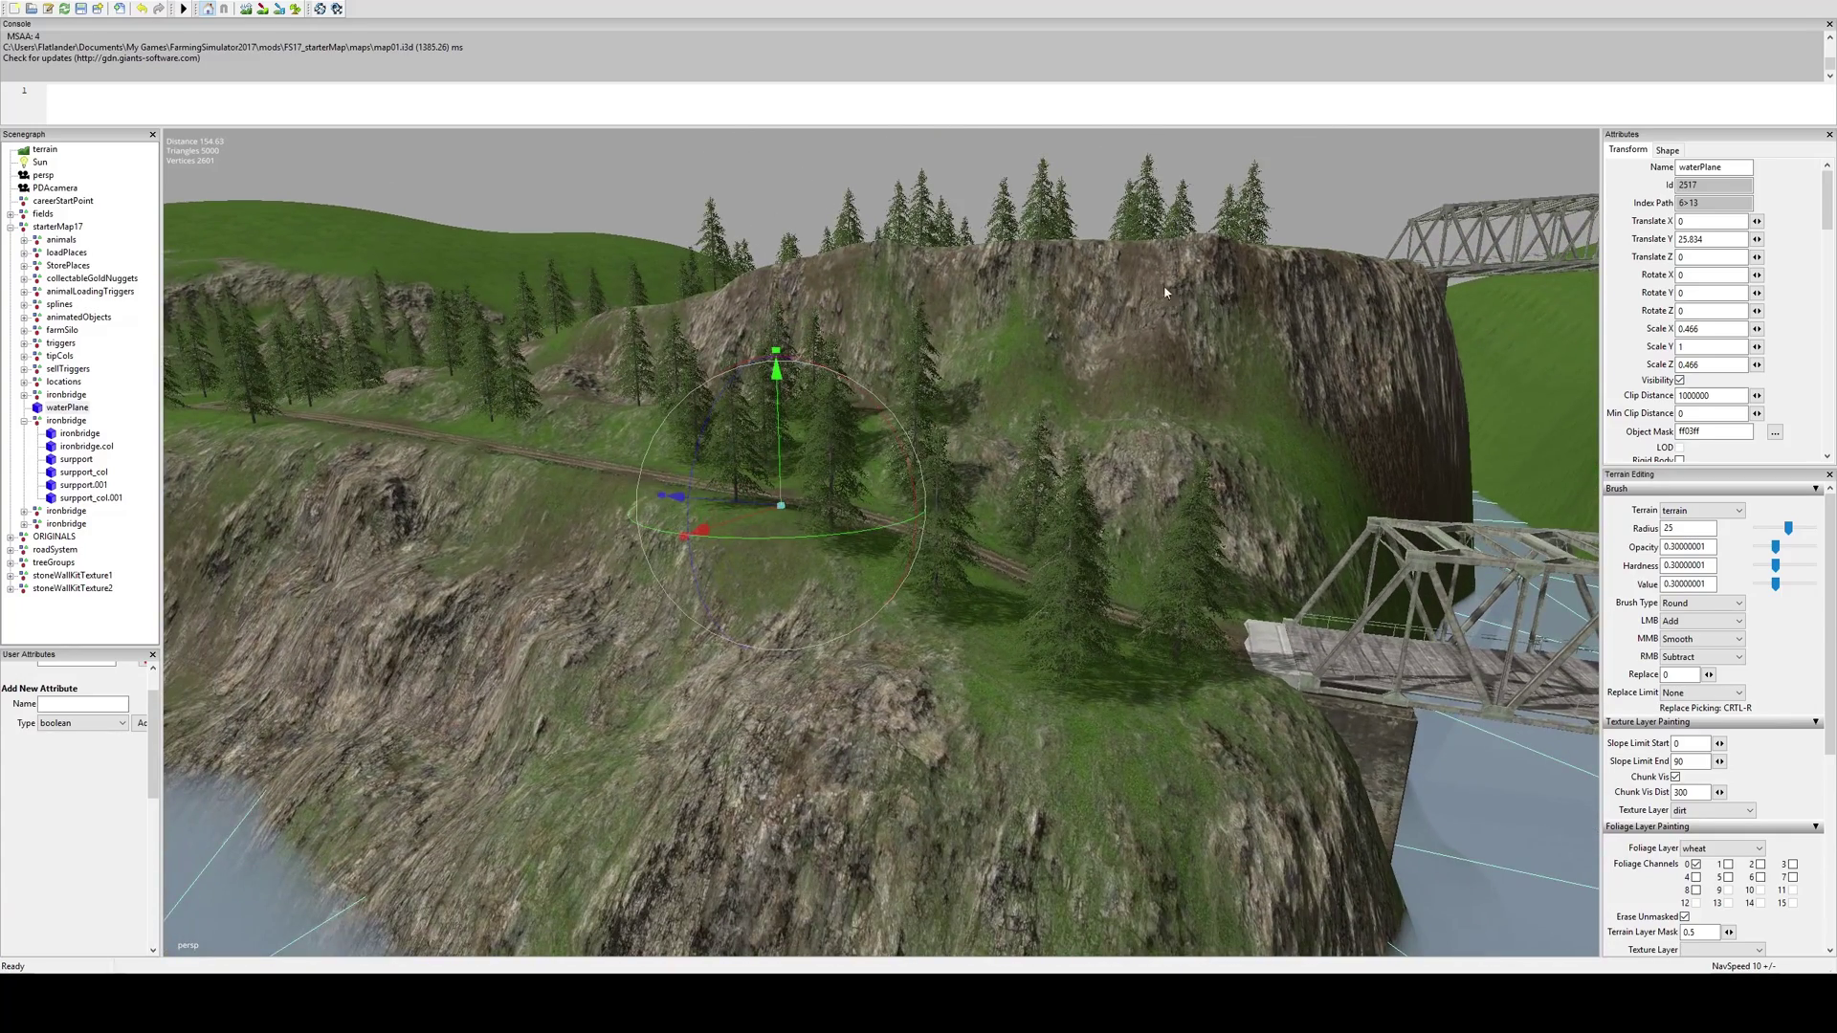
middle_click_drag(830, 293, 1064, 417)
middle_click_drag(969, 465, 849, 456)
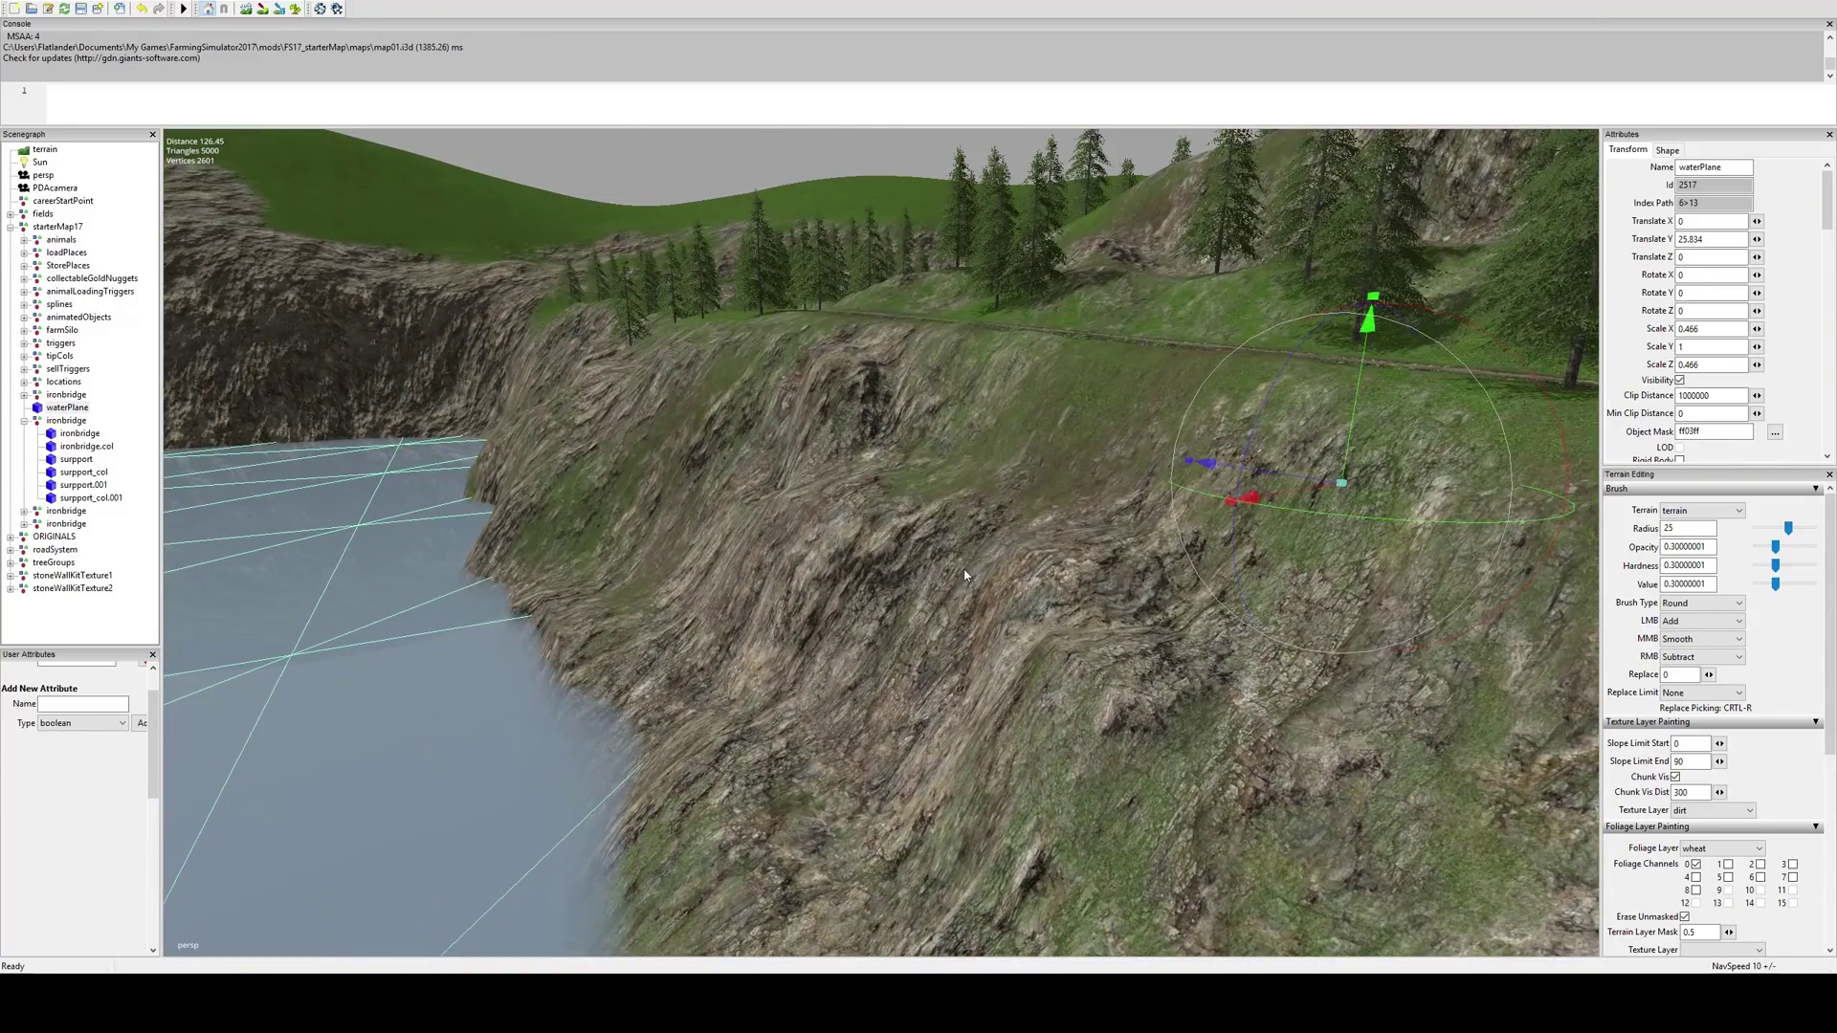
middle_click_drag(711, 498, 1051, 382)
Activate terrain sculpting on the grassy bank past the lower iron bridge and reduce the brush radius to 4.75
middle_click_drag(697, 389, 782, 677)
middle_click_drag(557, 647, 785, 593)
scroll(934, 543, "up", 5)
scroll(934, 542, "down", 20)
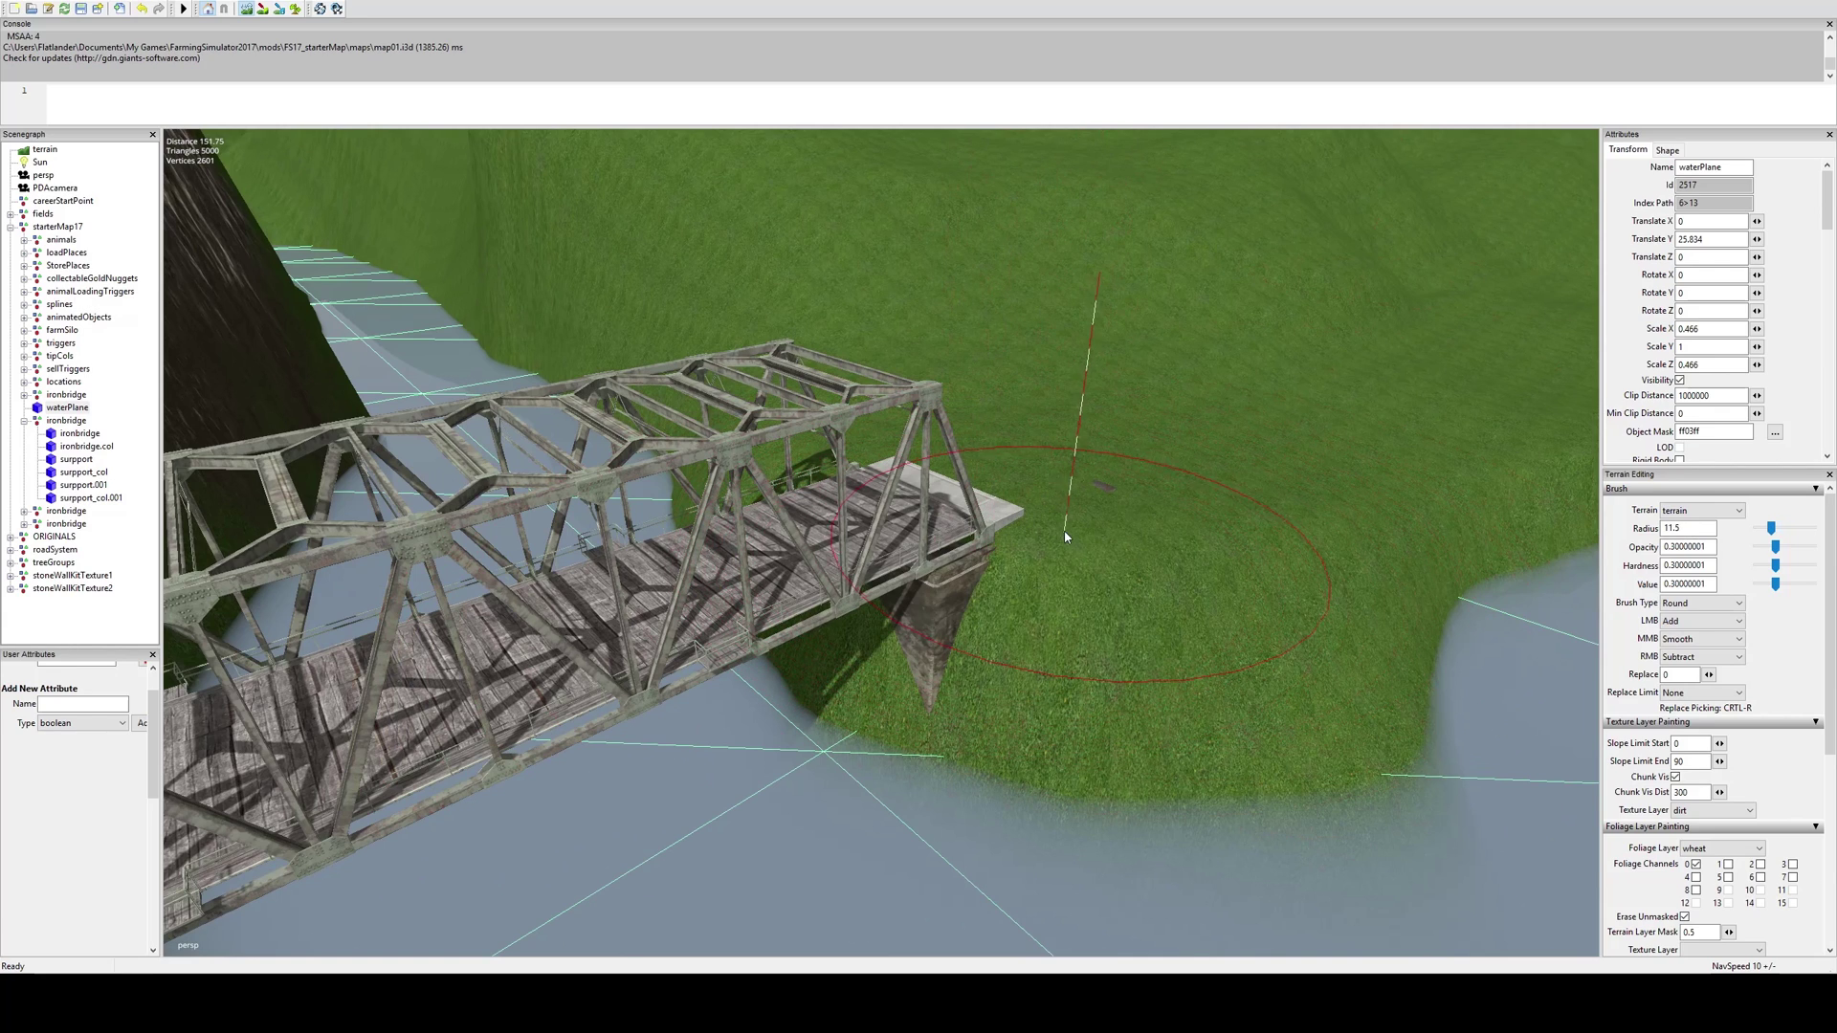
scroll(1159, 522, "down", 5, "shift")
mouse_move(1152, 489)
left_mouse_down("alt")
mouse_move(1164, 554)
mouse_move(1049, 504)
mouse_move(1046, 525)
mouse_move(753, 634)
left_mouse_up("alt")
mouse_move(892, 573)
middle_mouse_down()
mouse_move(849, 623)
mouse_move(773, 628)
mouse_move(1003, 739)
mouse_move(791, 683)
mouse_move(878, 608)
mouse_move(608, 597)
middle_mouse_up()
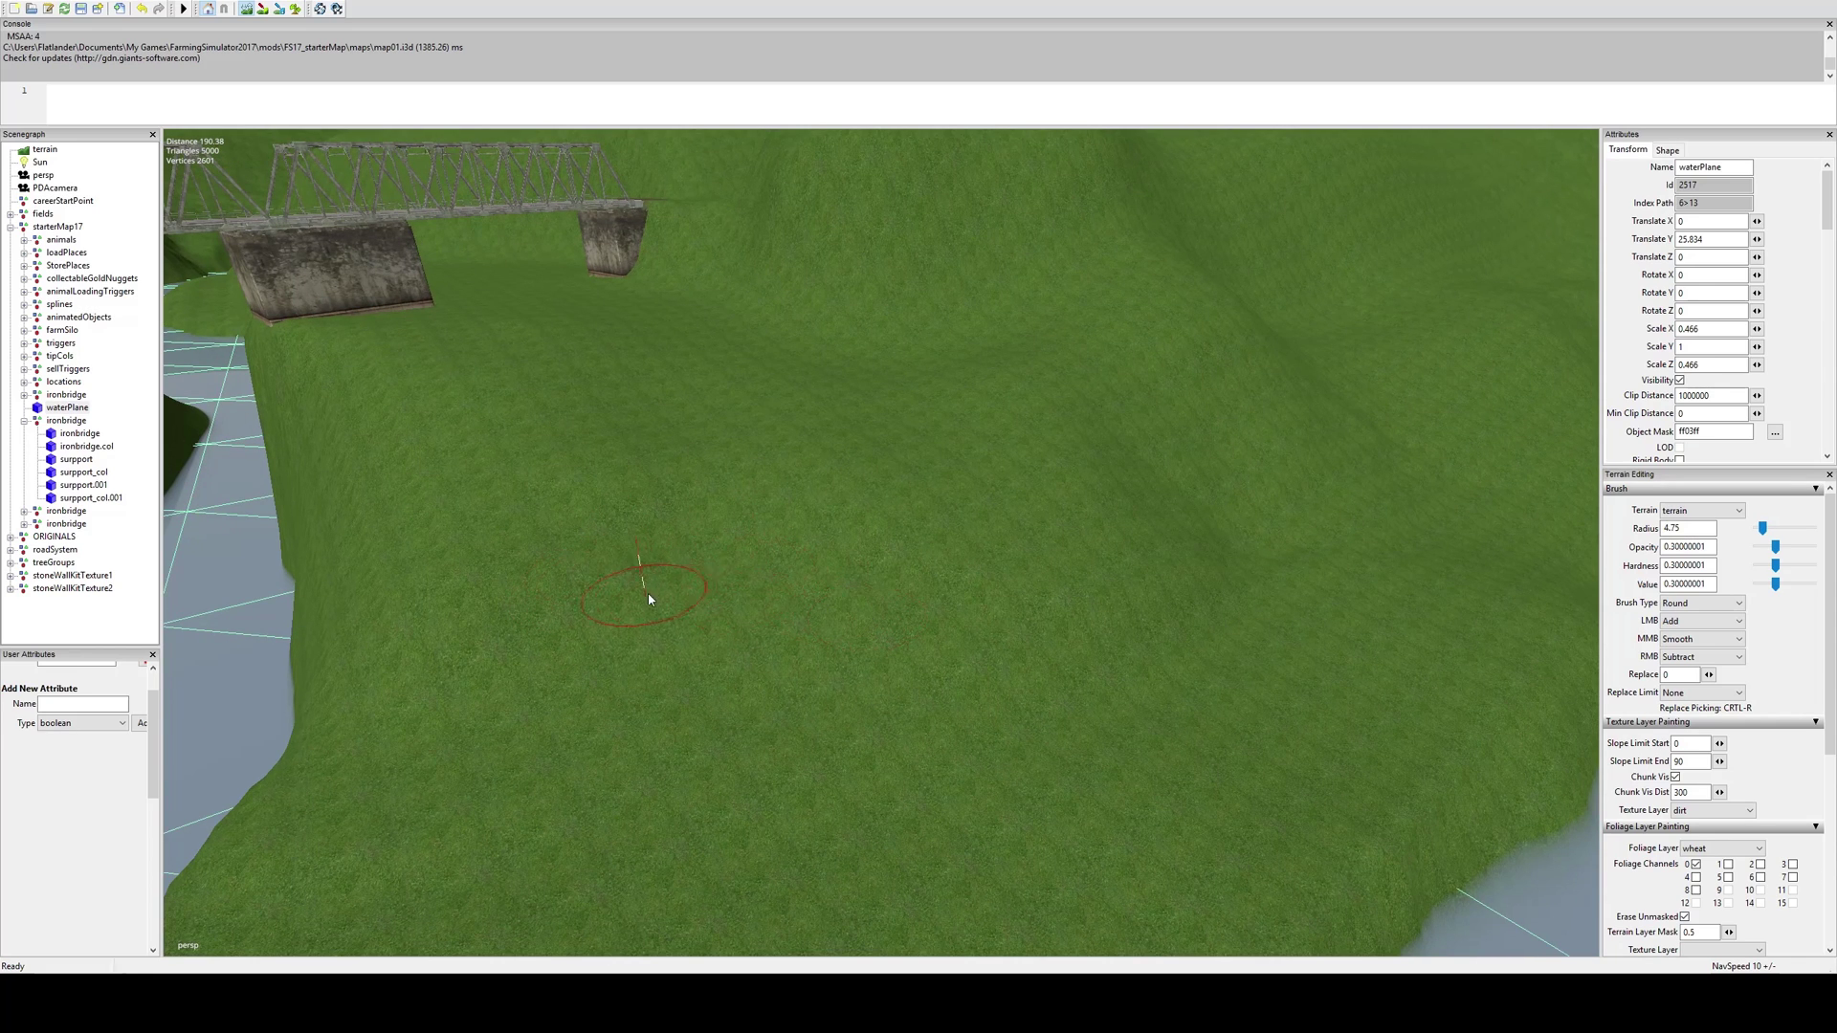
Enable noise for the add and subtract brush operations and set the brush hardness to 1
scroll(1626, 876, "down", 6)
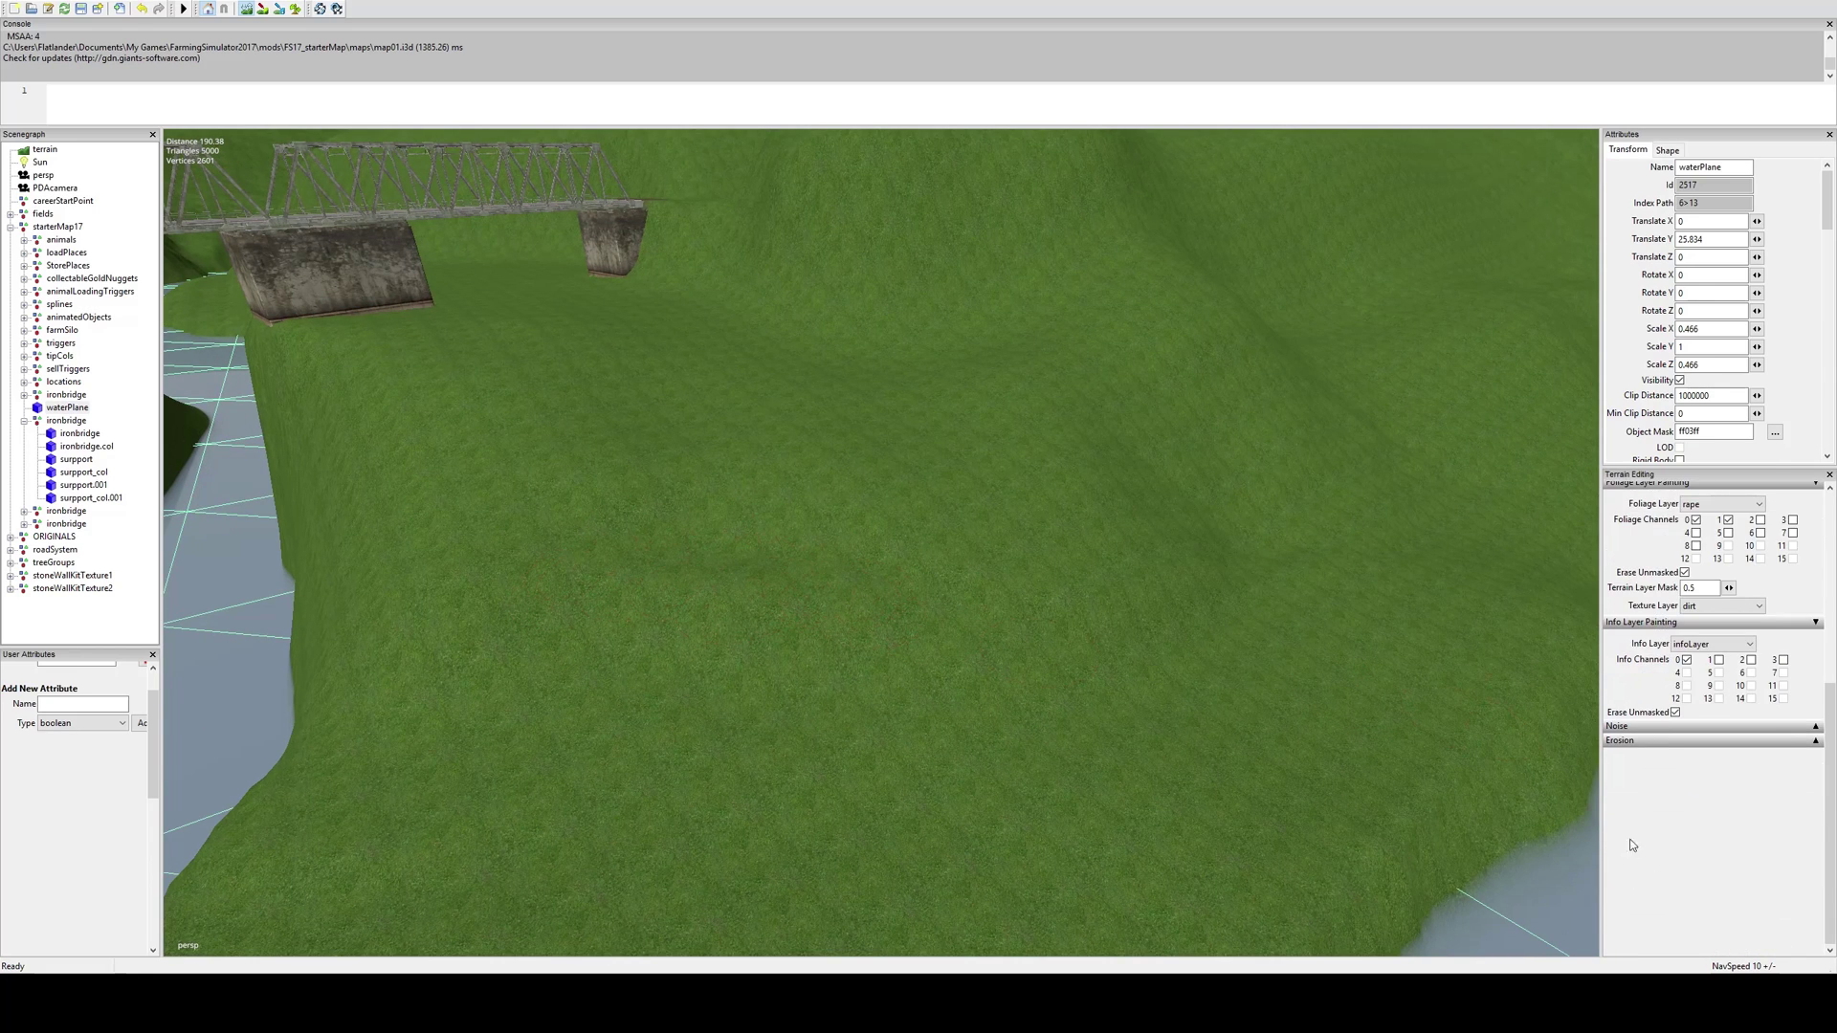
left_click(1815, 727)
left_click(1717, 747)
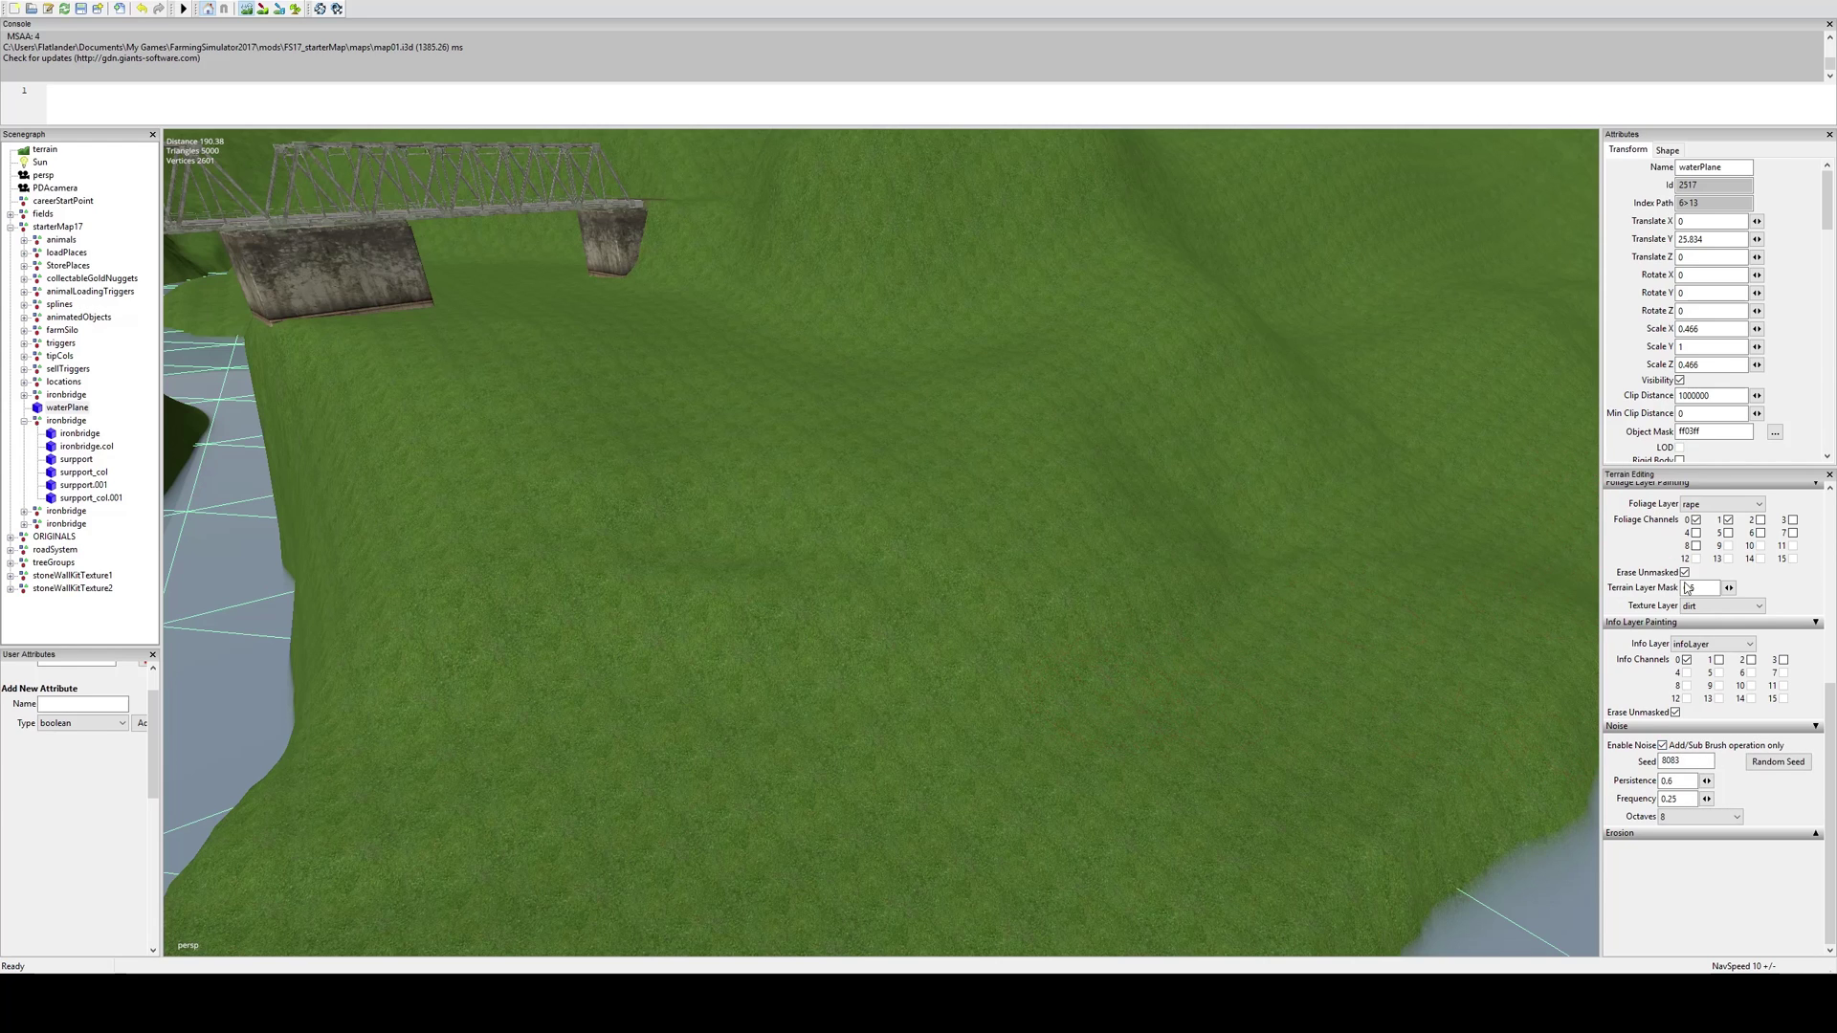
scroll(1655, 591, "up", 8)
left_click_drag(1700, 583, 1530, 565)
left_click_drag(1707, 565, 1521, 555)
type("1")
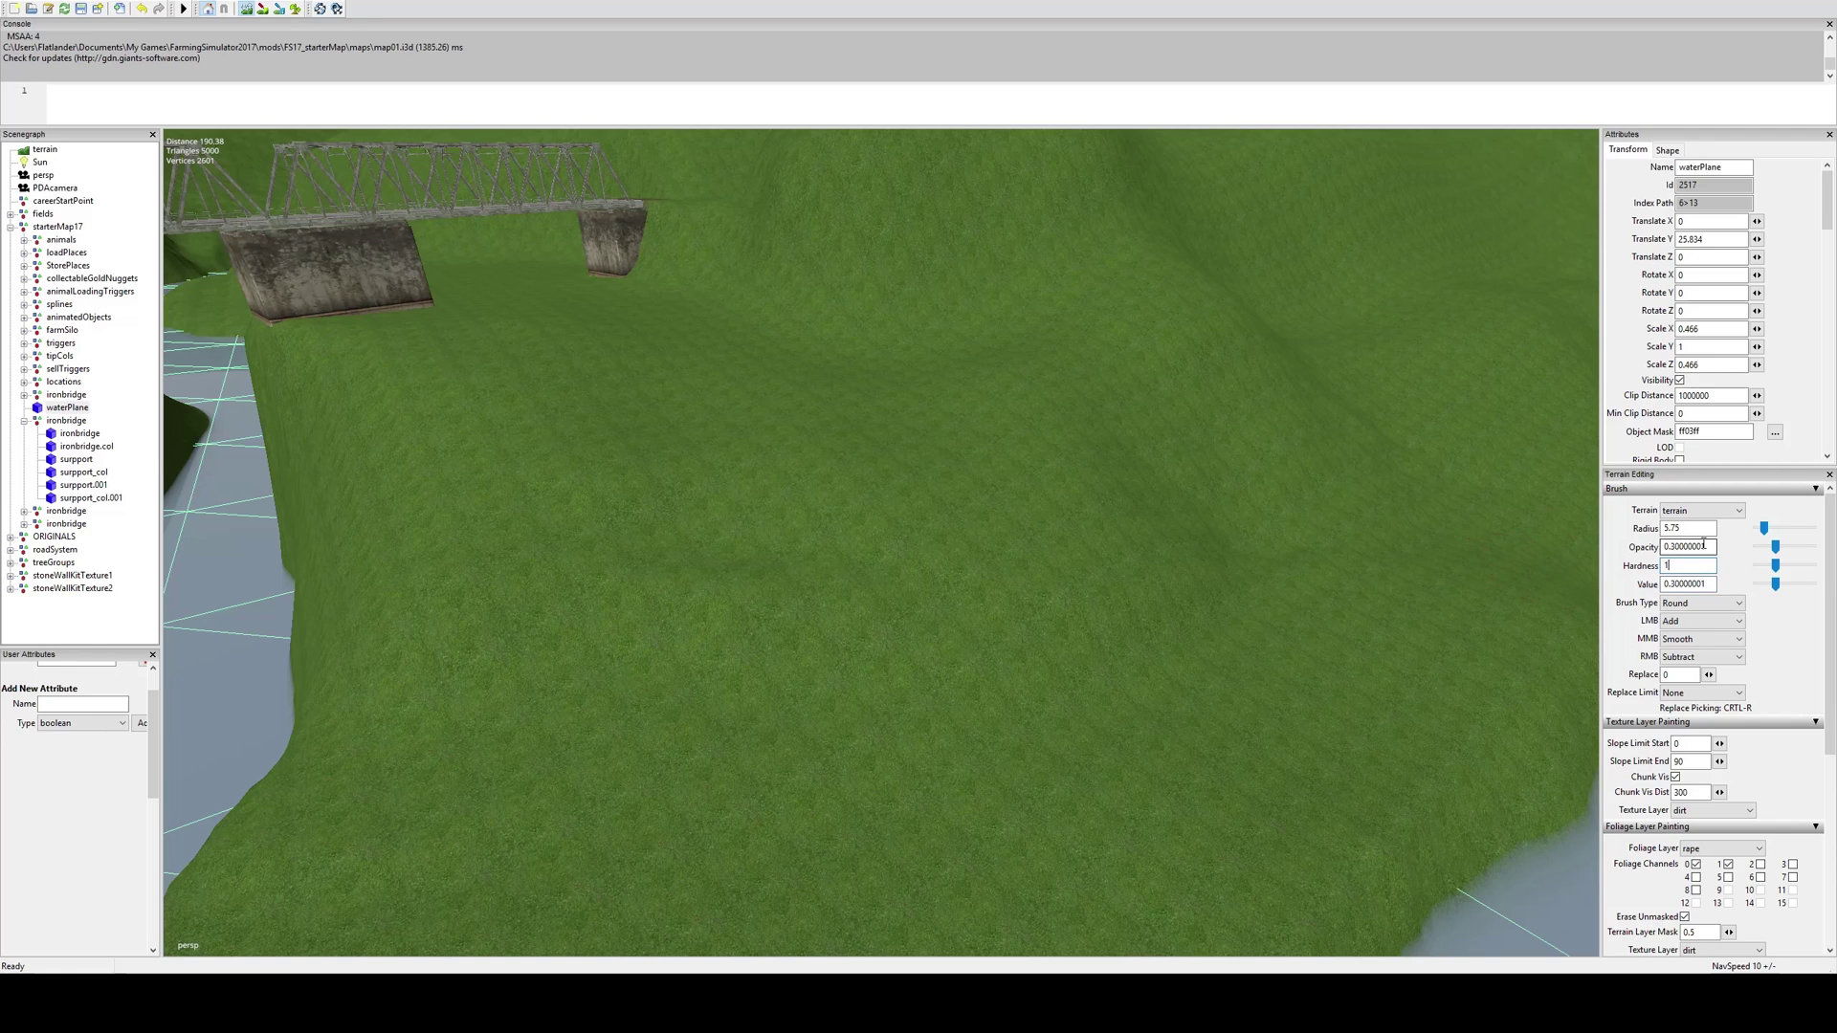
key("Return")
Sculpt uneven mounds with the noise brush on the grassy slope near the upper bridge's concrete supports
middle_click_drag(327, 555, 741, 533, "alt")
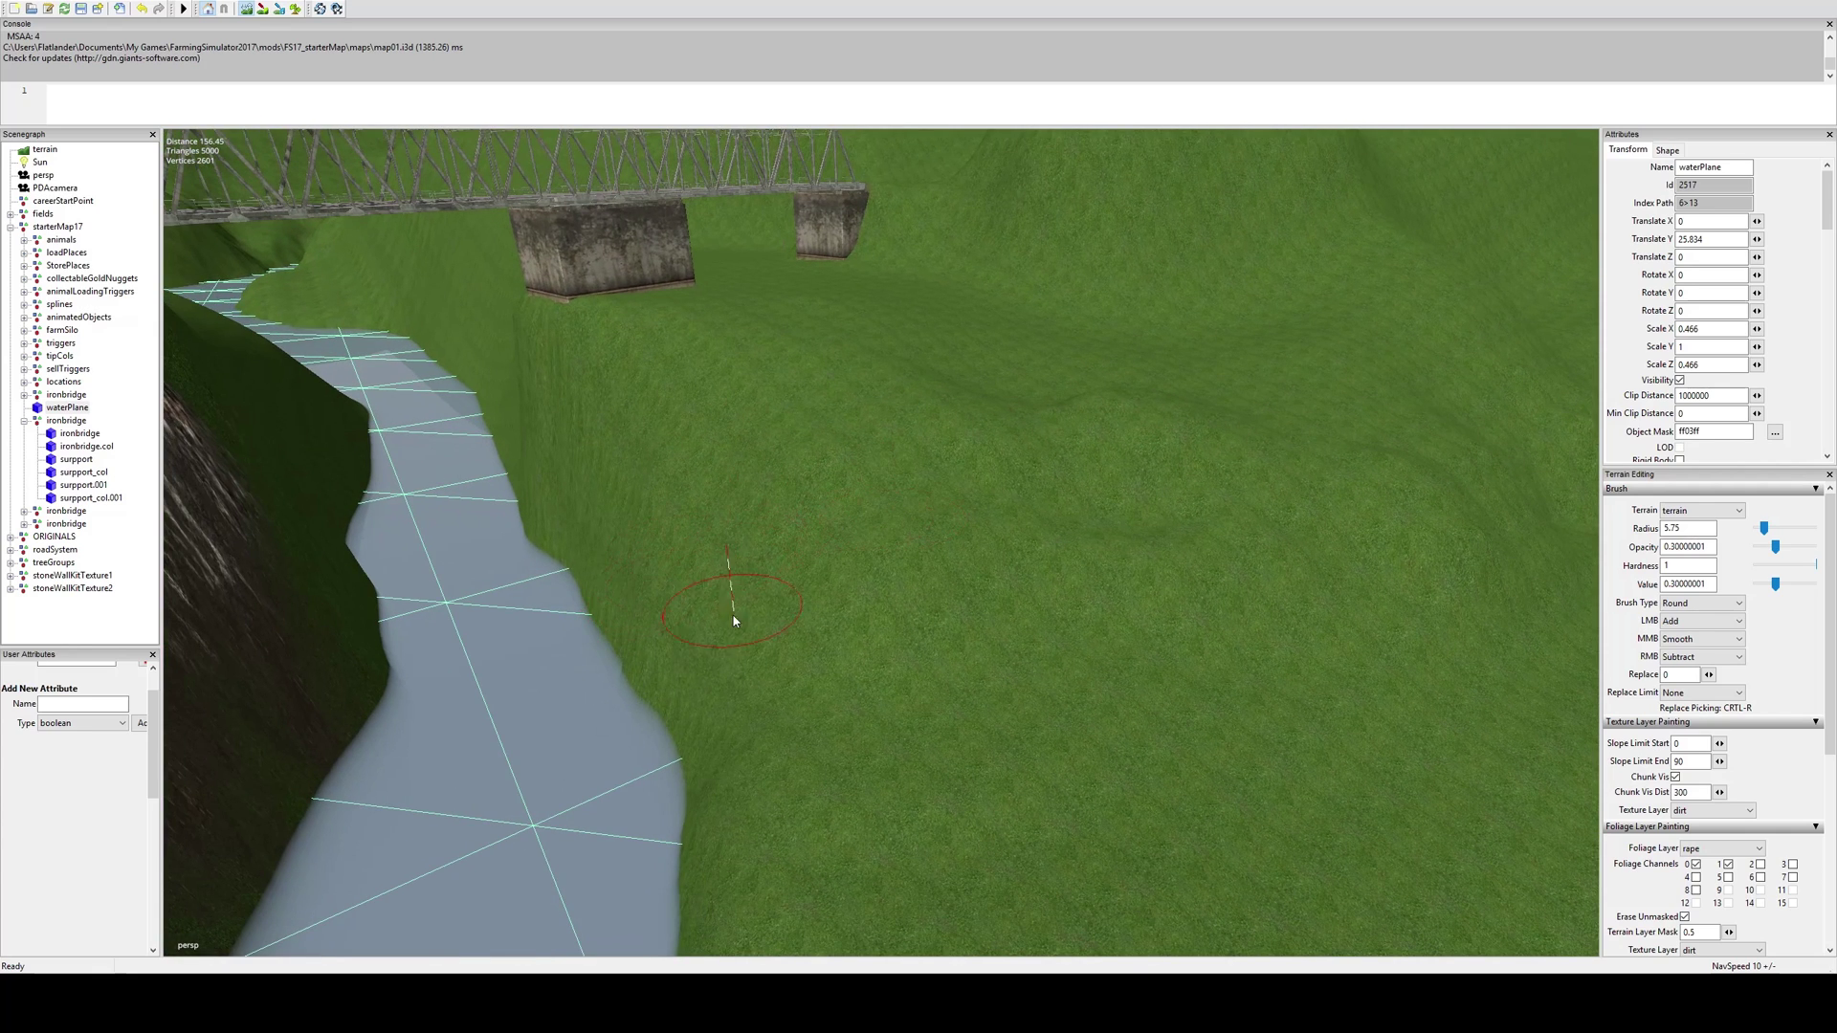
middle_click_drag(1030, 668, 848, 597, "alt")
mouse_move(1038, 622)
left_mouse_down("alt")
mouse_move(1097, 580)
mouse_move(1082, 515)
mouse_move(893, 657)
mouse_move(1034, 644)
left_mouse_up("alt")
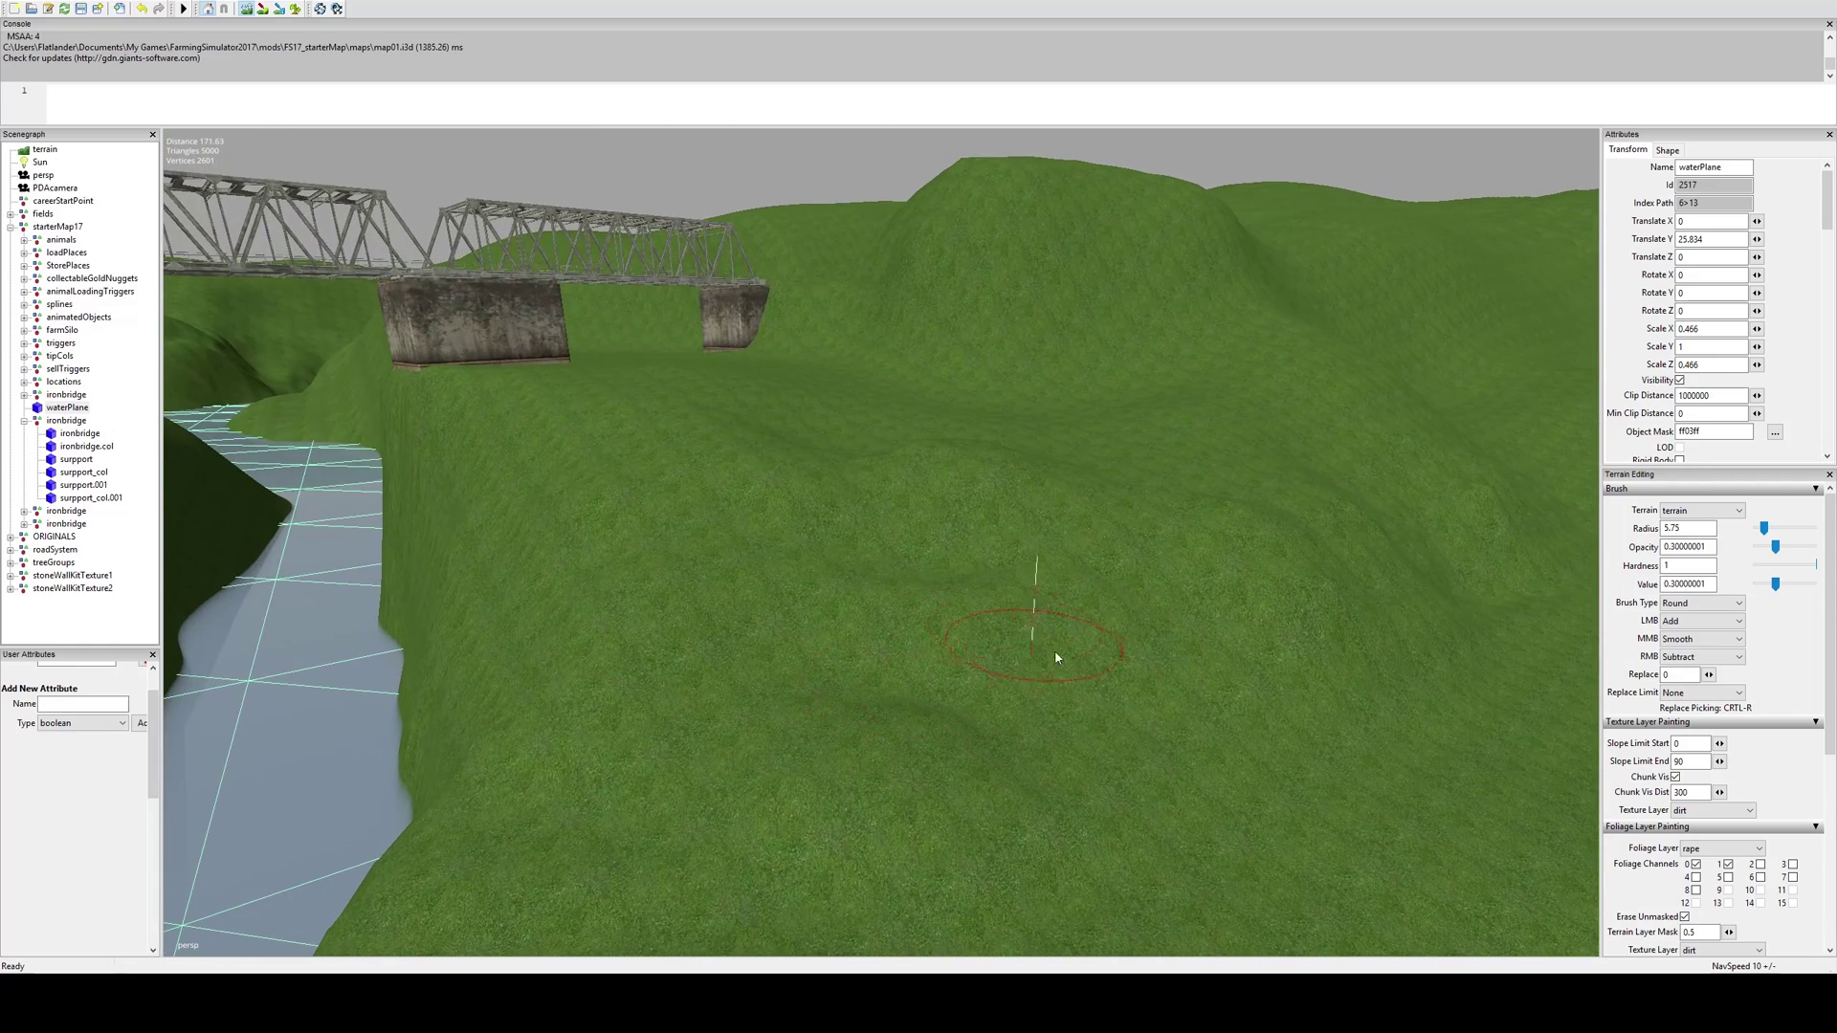
middle_click_drag(1081, 691, 995, 577, "alt")
Switch to terrain texture painting with the rock layer and paint separate rock patches over the sculpted mounds
left_click(263, 9)
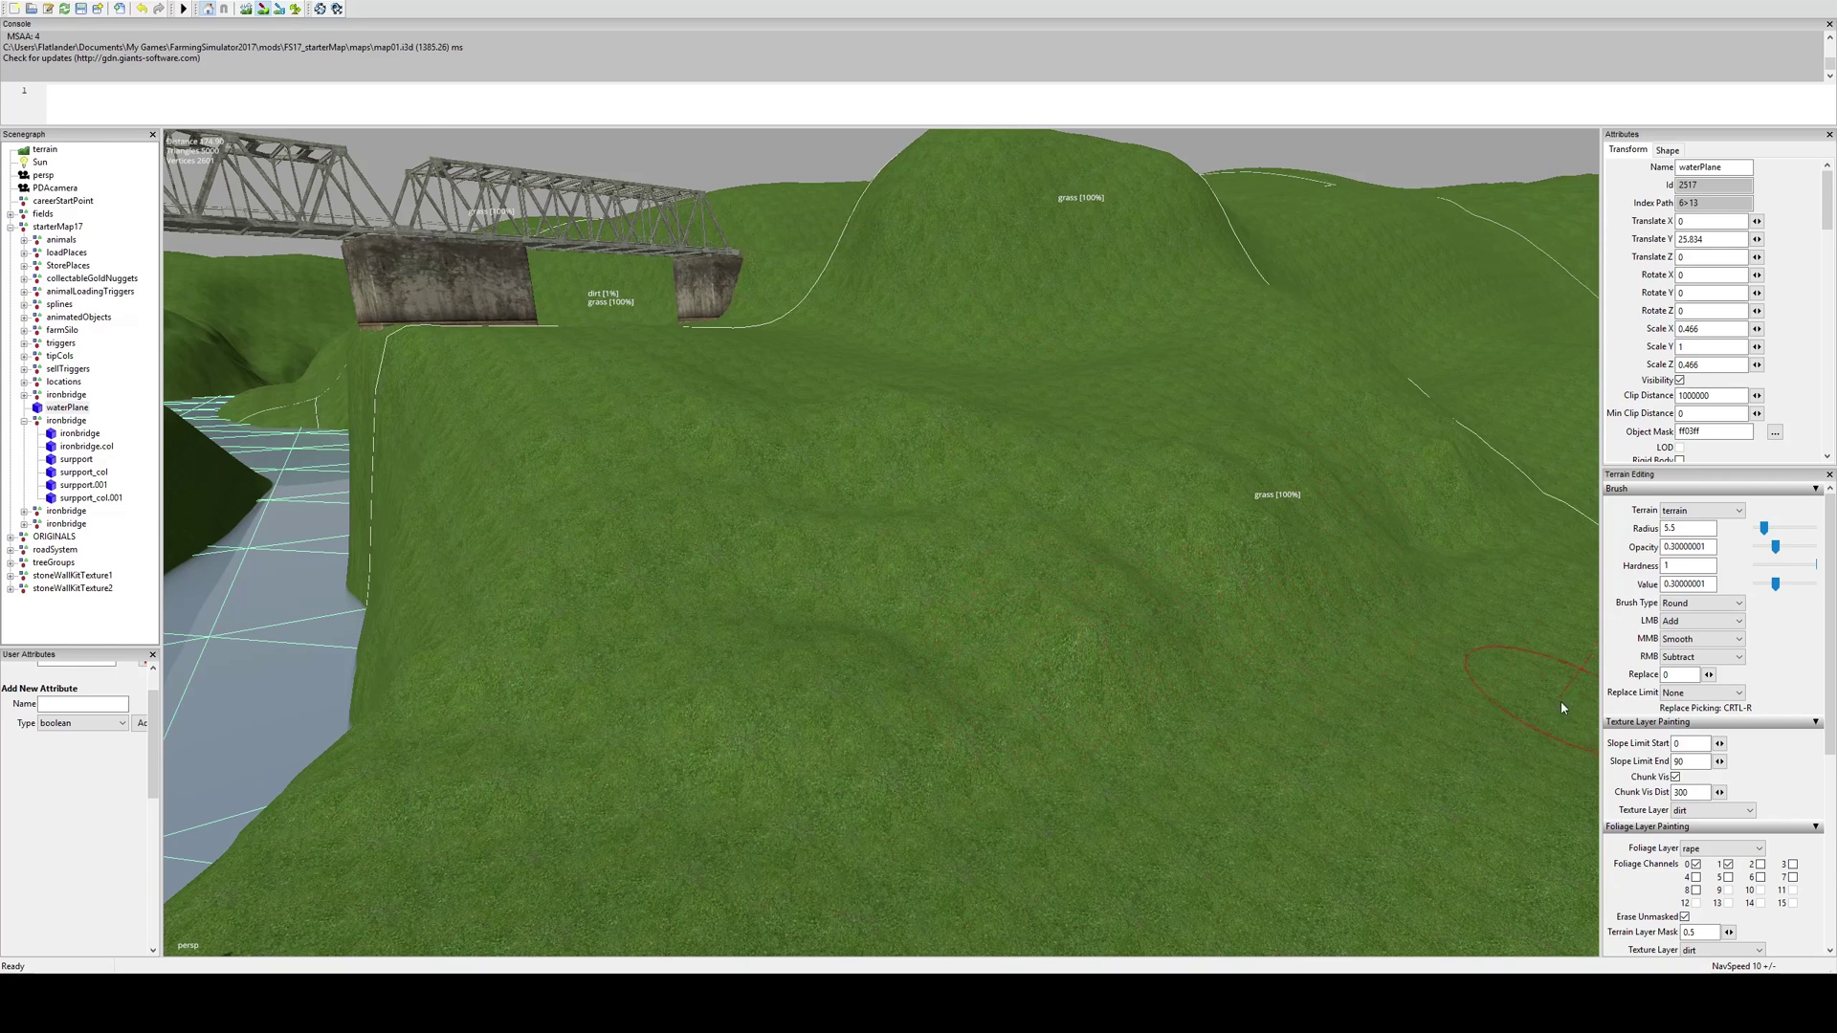
left_click(1737, 817)
key("Down")
mouse_move(795, 697)
left_mouse_down()
mouse_move(778, 705)
mouse_move(777, 673)
mouse_move(784, 706)
left_mouse_up()
mouse_move(493, 684)
left_mouse_down()
mouse_move(561, 616)
mouse_move(674, 581)
left_mouse_up()
mouse_move(1049, 611)
left_mouse_down()
mouse_move(913, 563)
mouse_move(1081, 631)
left_mouse_up()
middle_click_drag(1081, 632, 1008, 730, "alt")
scroll(1008, 730, "up", 3)
mouse_move(594, 582)
left_mouse_down()
mouse_move(915, 559)
mouse_move(1230, 652)
mouse_move(1173, 624)
mouse_move(1180, 705)
left_mouse_up()
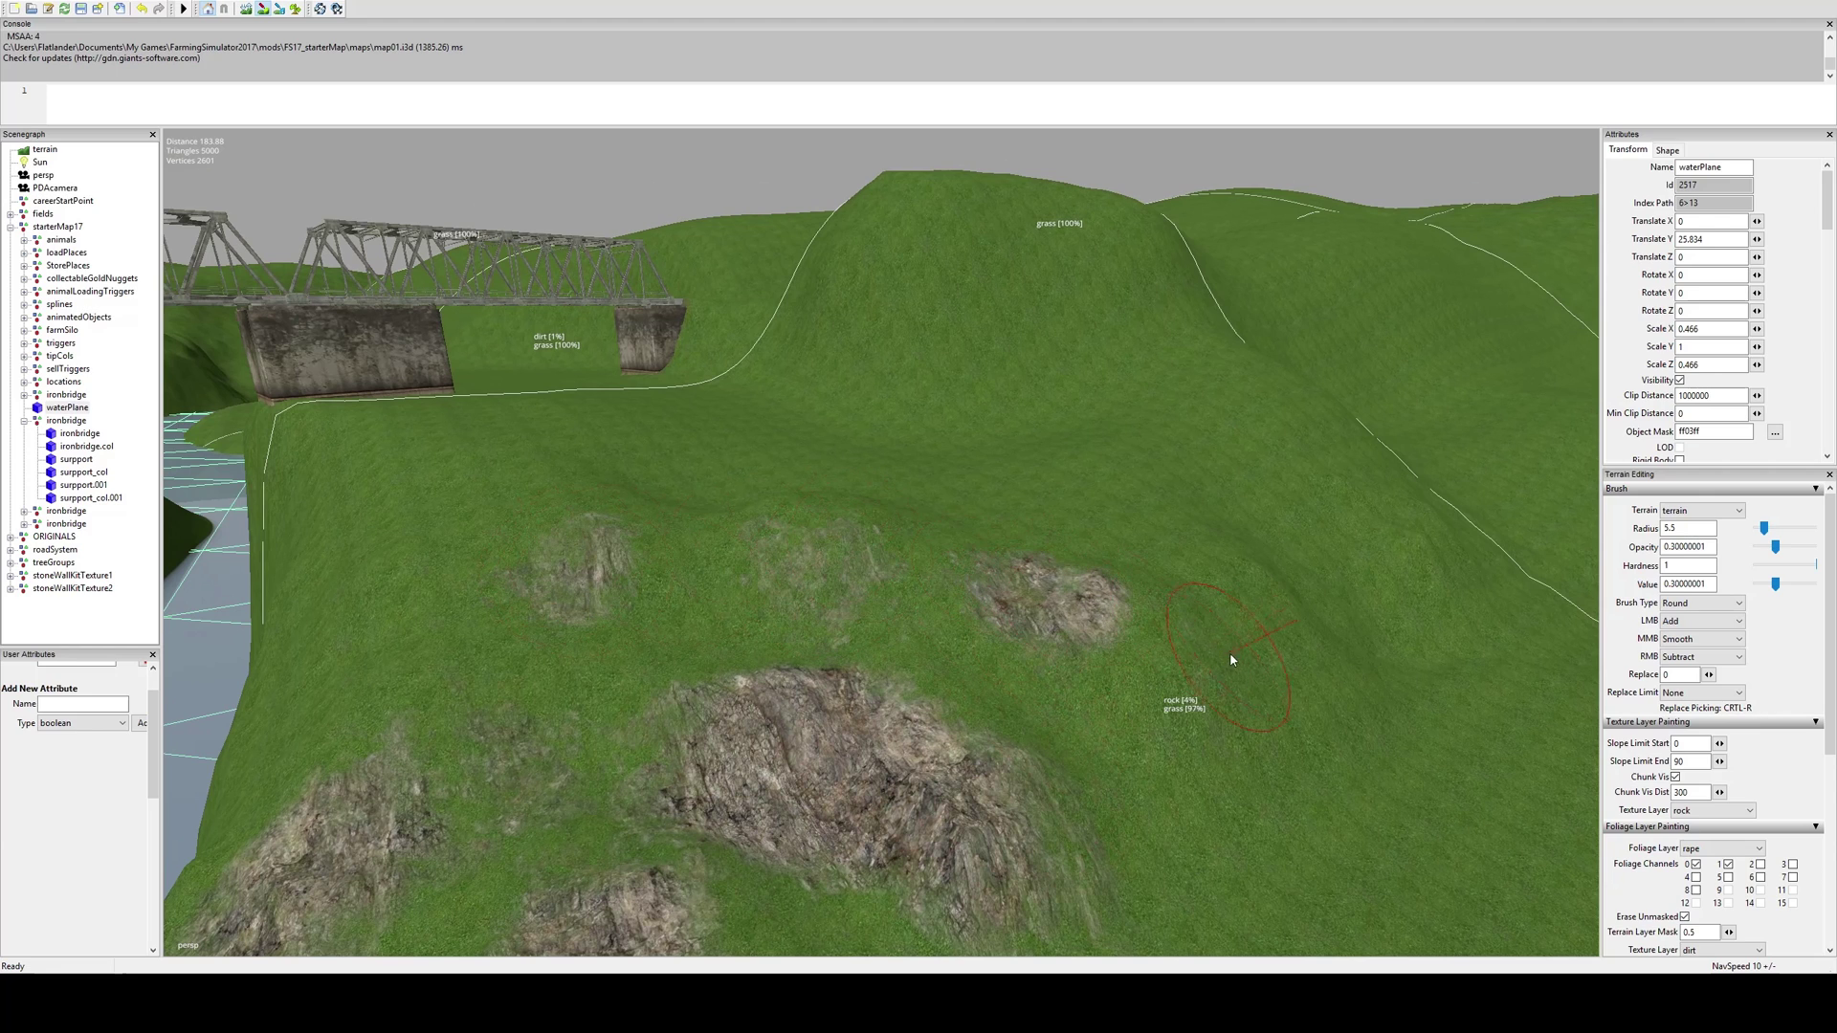
Extend and join the rock patches across the mounds and along the slope's ridge, leaving strips of grass between them
middle_click_drag(1181, 705, 1000, 689, "alt")
mouse_move(999, 689)
left_mouse_down()
mouse_move(995, 591)
mouse_move(942, 654)
mouse_move(962, 528)
mouse_move(1160, 574)
mouse_move(1169, 548)
left_mouse_up()
middle_click_drag(1058, 585, 1215, 530, "alt")
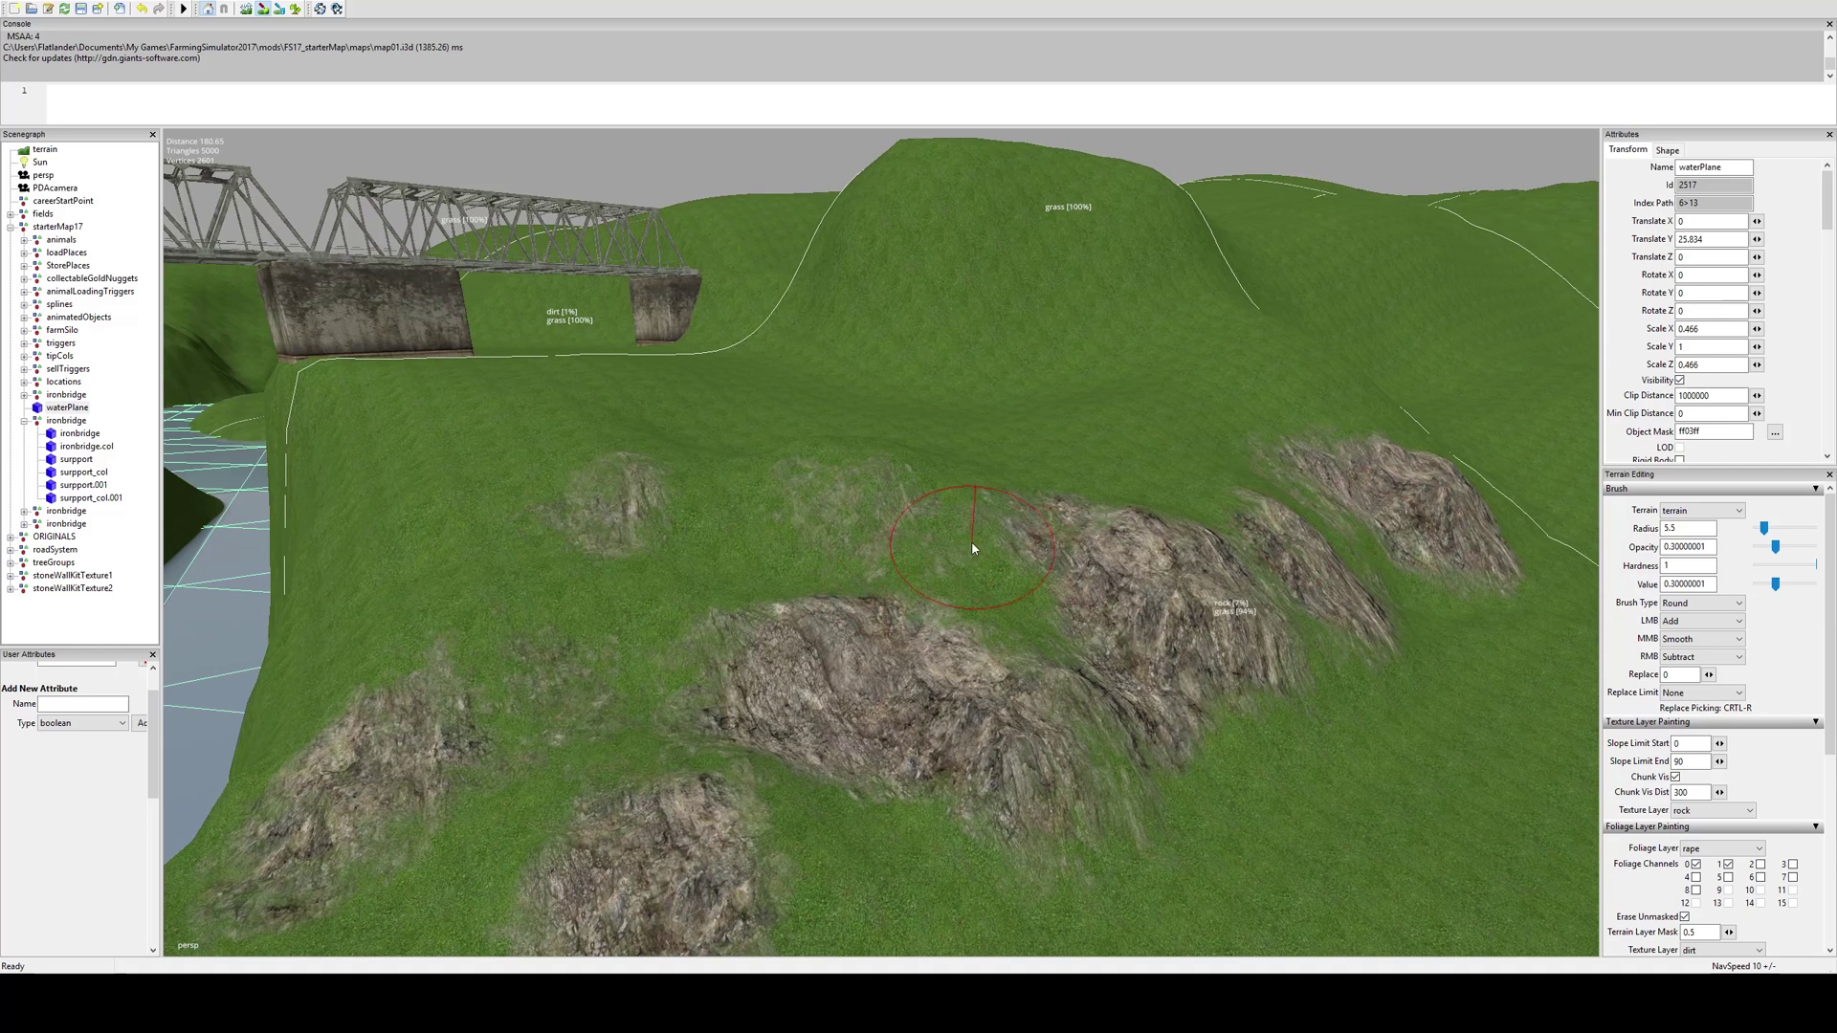
mouse_move(973, 548)
left_mouse_down()
mouse_move(766, 529)
mouse_move(696, 621)
left_mouse_up()
mouse_move(489, 507)
left_mouse_down()
mouse_move(383, 578)
mouse_move(496, 474)
mouse_move(545, 462)
mouse_move(650, 521)
mouse_move(738, 451)
mouse_move(821, 470)
left_mouse_up()
middle_click_drag(821, 470, 995, 330, "alt")
scroll(995, 330, "down", 1)
mouse_move(1062, 651)
left_mouse_down()
mouse_move(1185, 635)
mouse_move(807, 647)
mouse_move(692, 697)
left_mouse_up()
middle_click_drag(496, 658, 779, 639, "alt")
left_click_drag(779, 639, 689, 693)
mouse_move(909, 669)
middle_mouse_down("alt")
mouse_move(820, 656)
mouse_move(689, 574)
middle_mouse_up("alt")
Examine the newly painted rock mounds, the lower iron bridge and the steep rock and dirt cliff face across the water
right_click_drag(689, 574, 861, 512, "alt")
middle_click_drag(1100, 502, 858, 509, "alt")
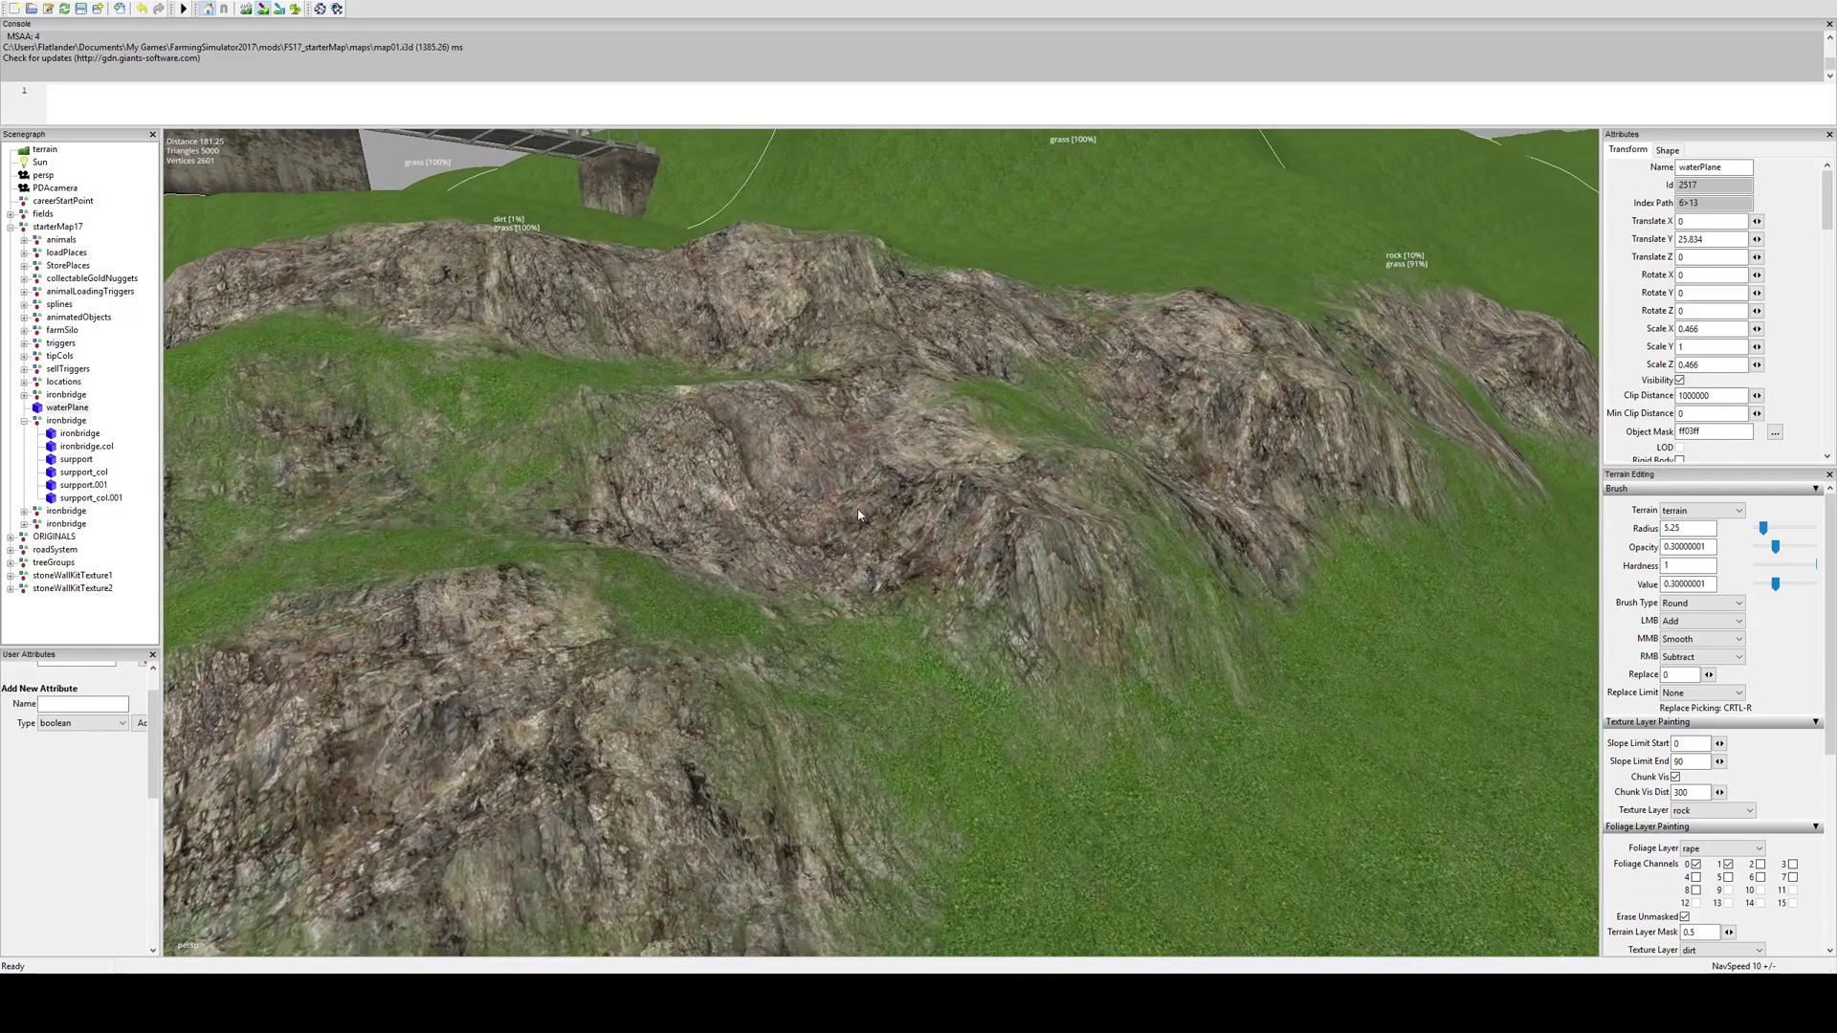
mouse_move(1127, 525)
right_mouse_down()
mouse_move(1014, 543)
mouse_move(993, 587)
mouse_move(656, 581)
right_mouse_up()
left_click_drag(641, 560, 1123, 587, "alt")
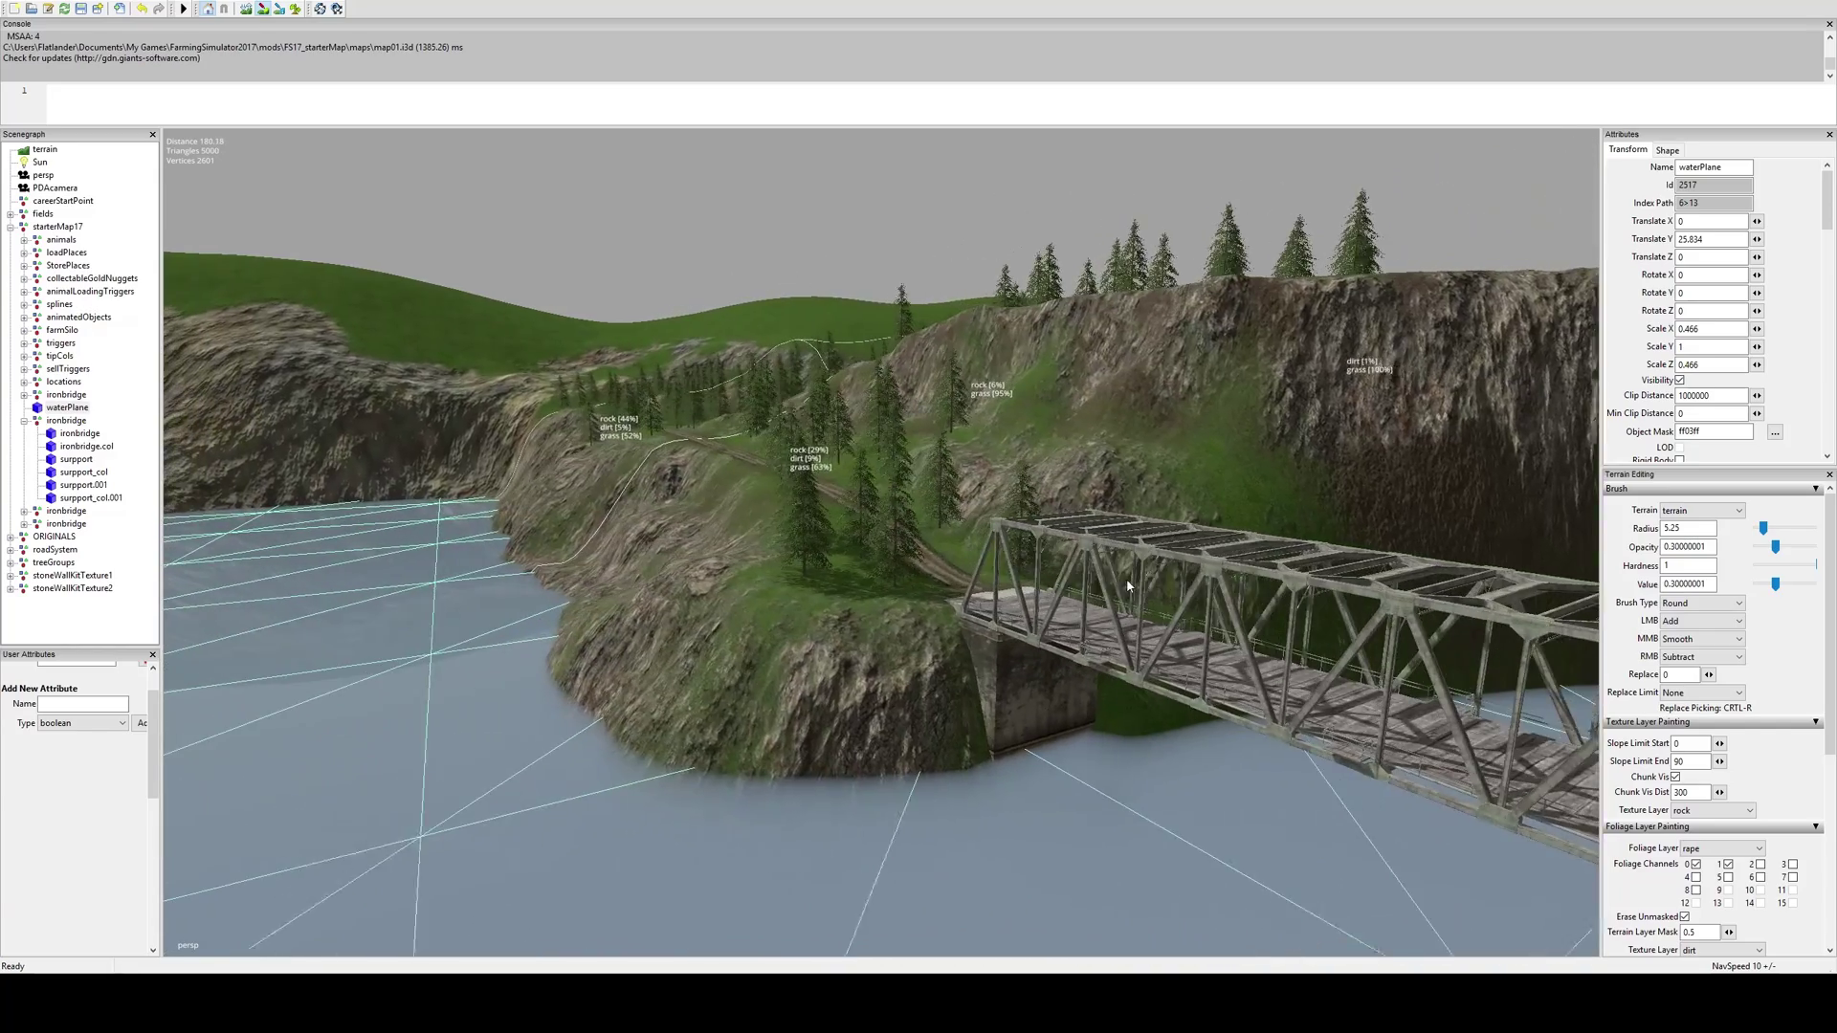
scroll(857, 577, "up", 3)
mouse_move(957, 525)
left_mouse_down("alt")
mouse_move(411, 554)
mouse_move(621, 572)
left_mouse_up("alt")
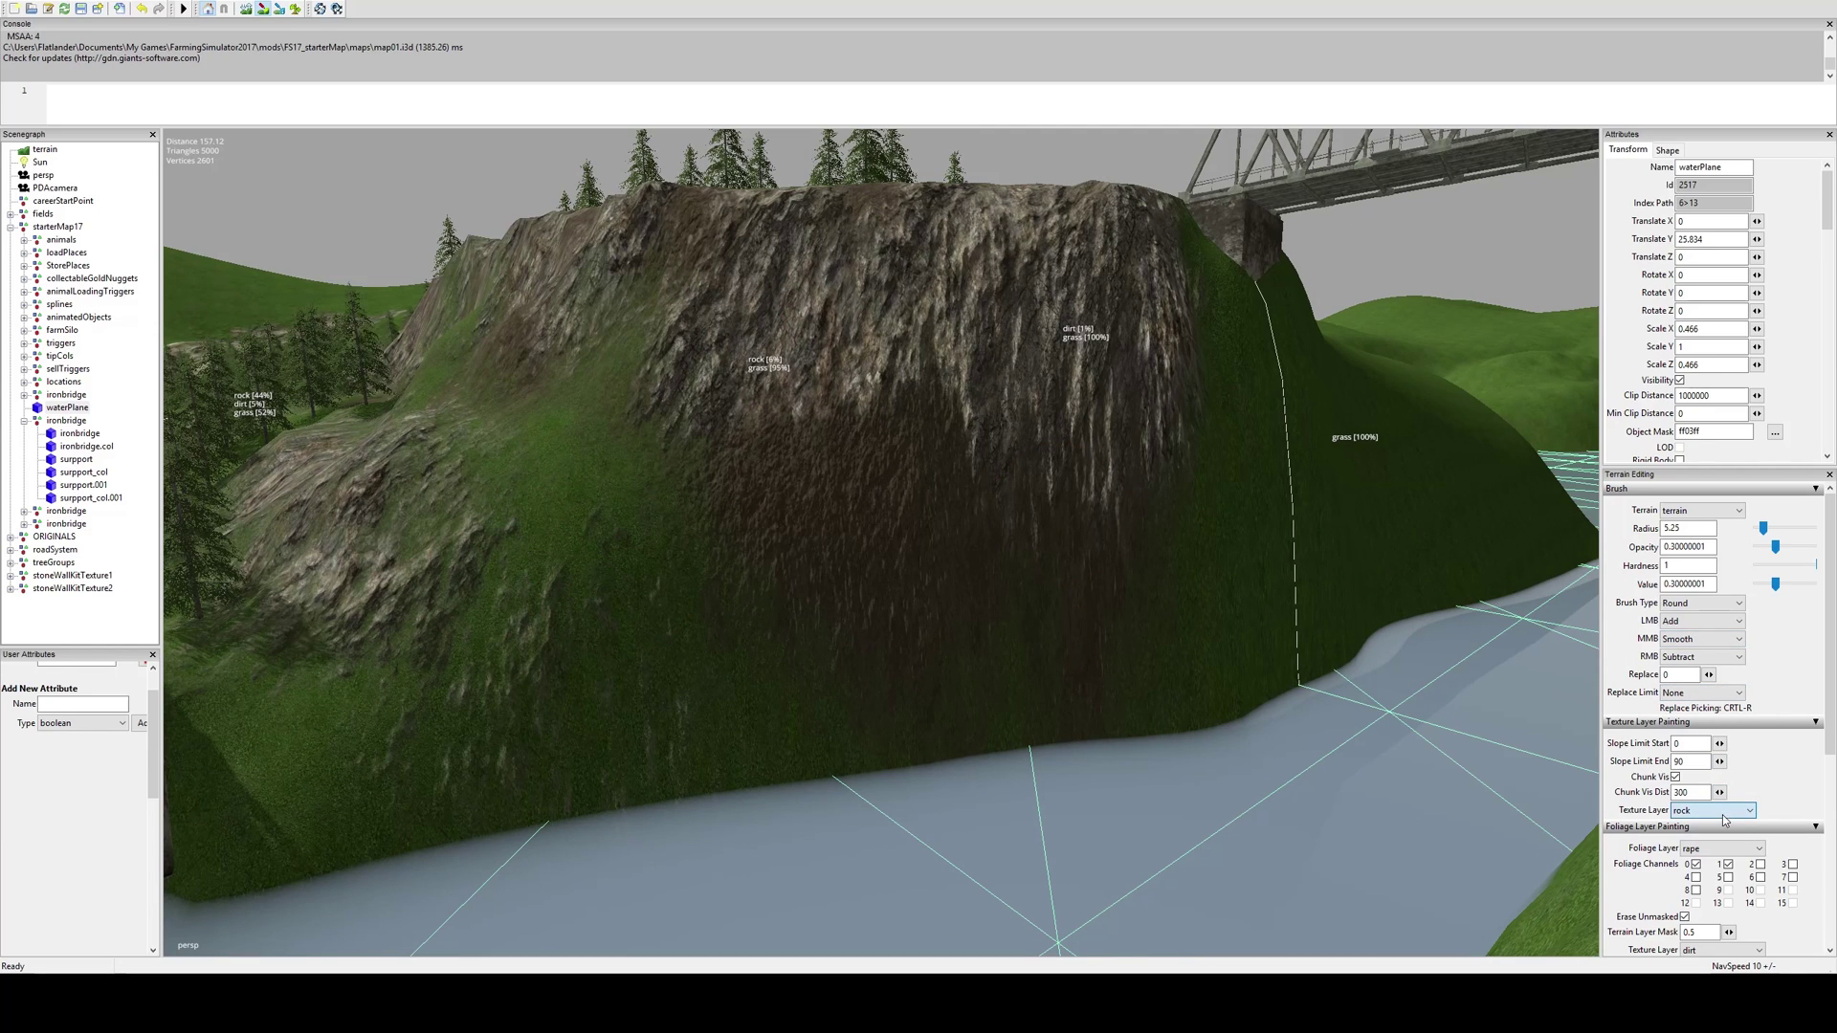
Switch the texture layer to grass, paint over the dirt and between the rock streaks on the cliff face, and undo the last stroke
left_click_drag(812, 522, 838, 486)
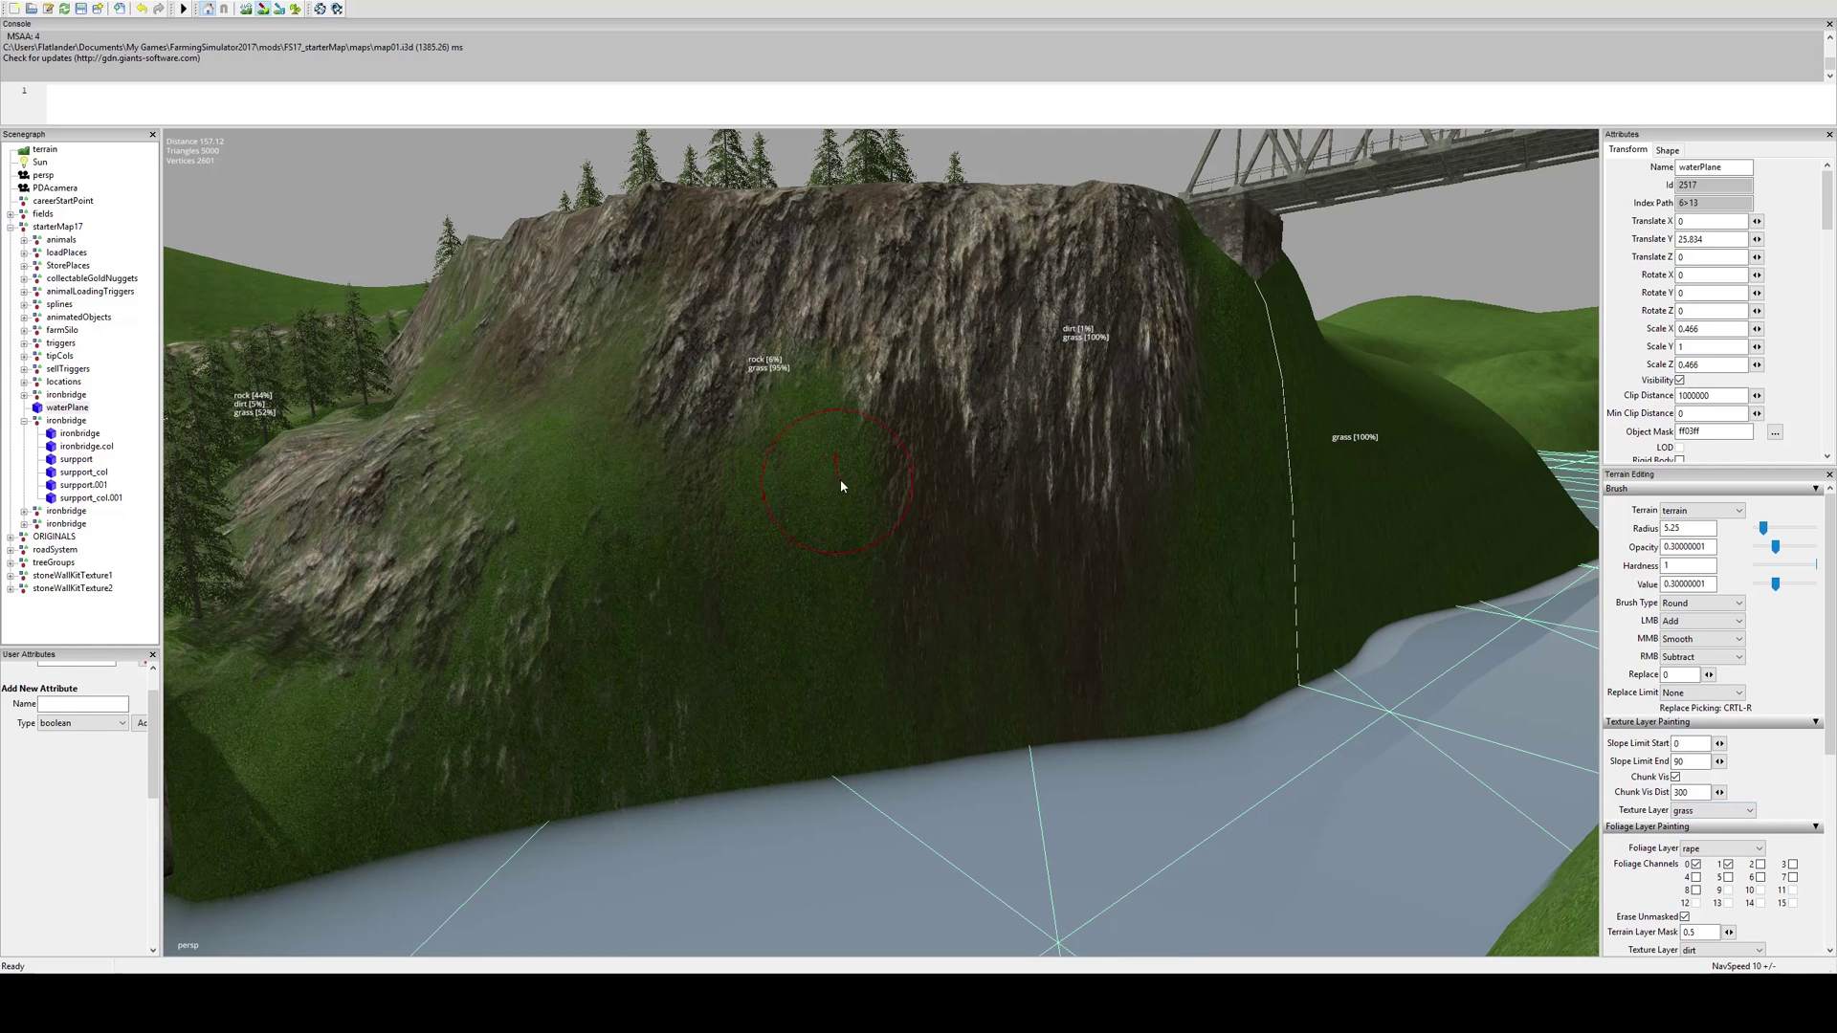
left_click_drag(924, 591, 1064, 582)
left_click_drag(1133, 641, 863, 576, "alt")
mouse_move(863, 570)
right_mouse_down()
mouse_move(863, 531)
mouse_move(513, 570)
right_mouse_up()
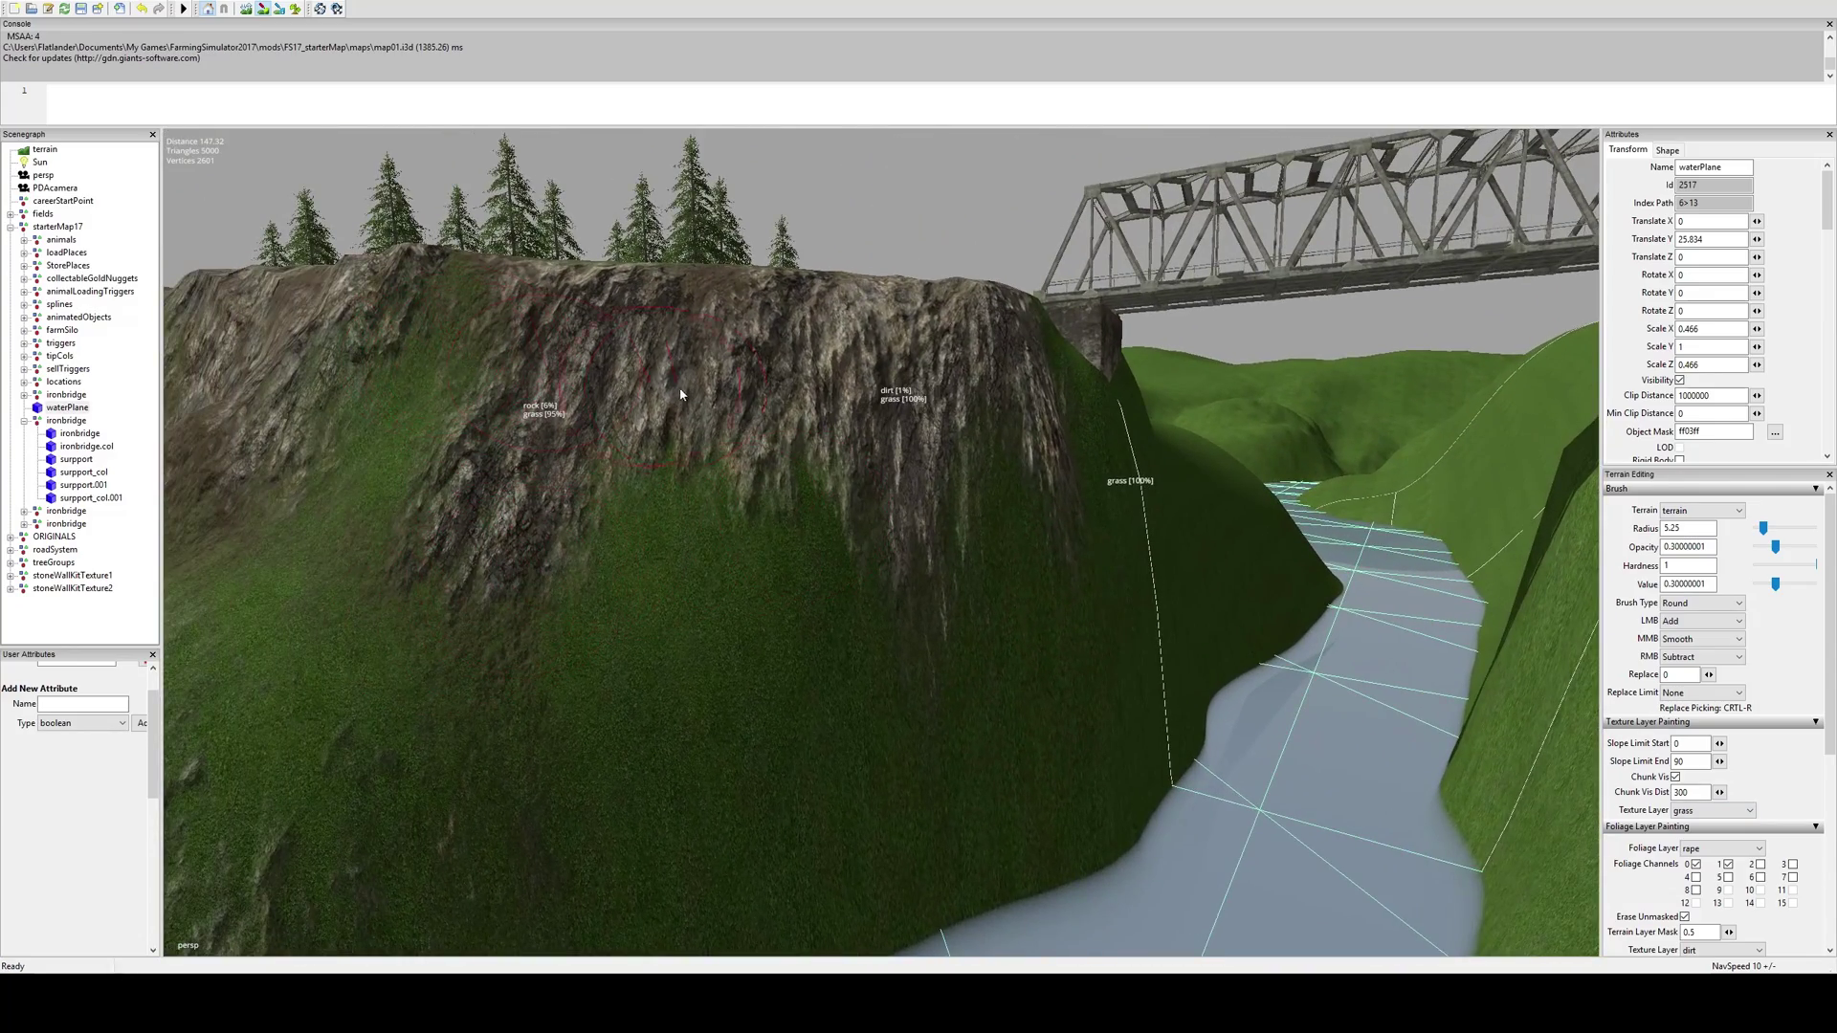
left_click_drag(738, 350, 804, 341)
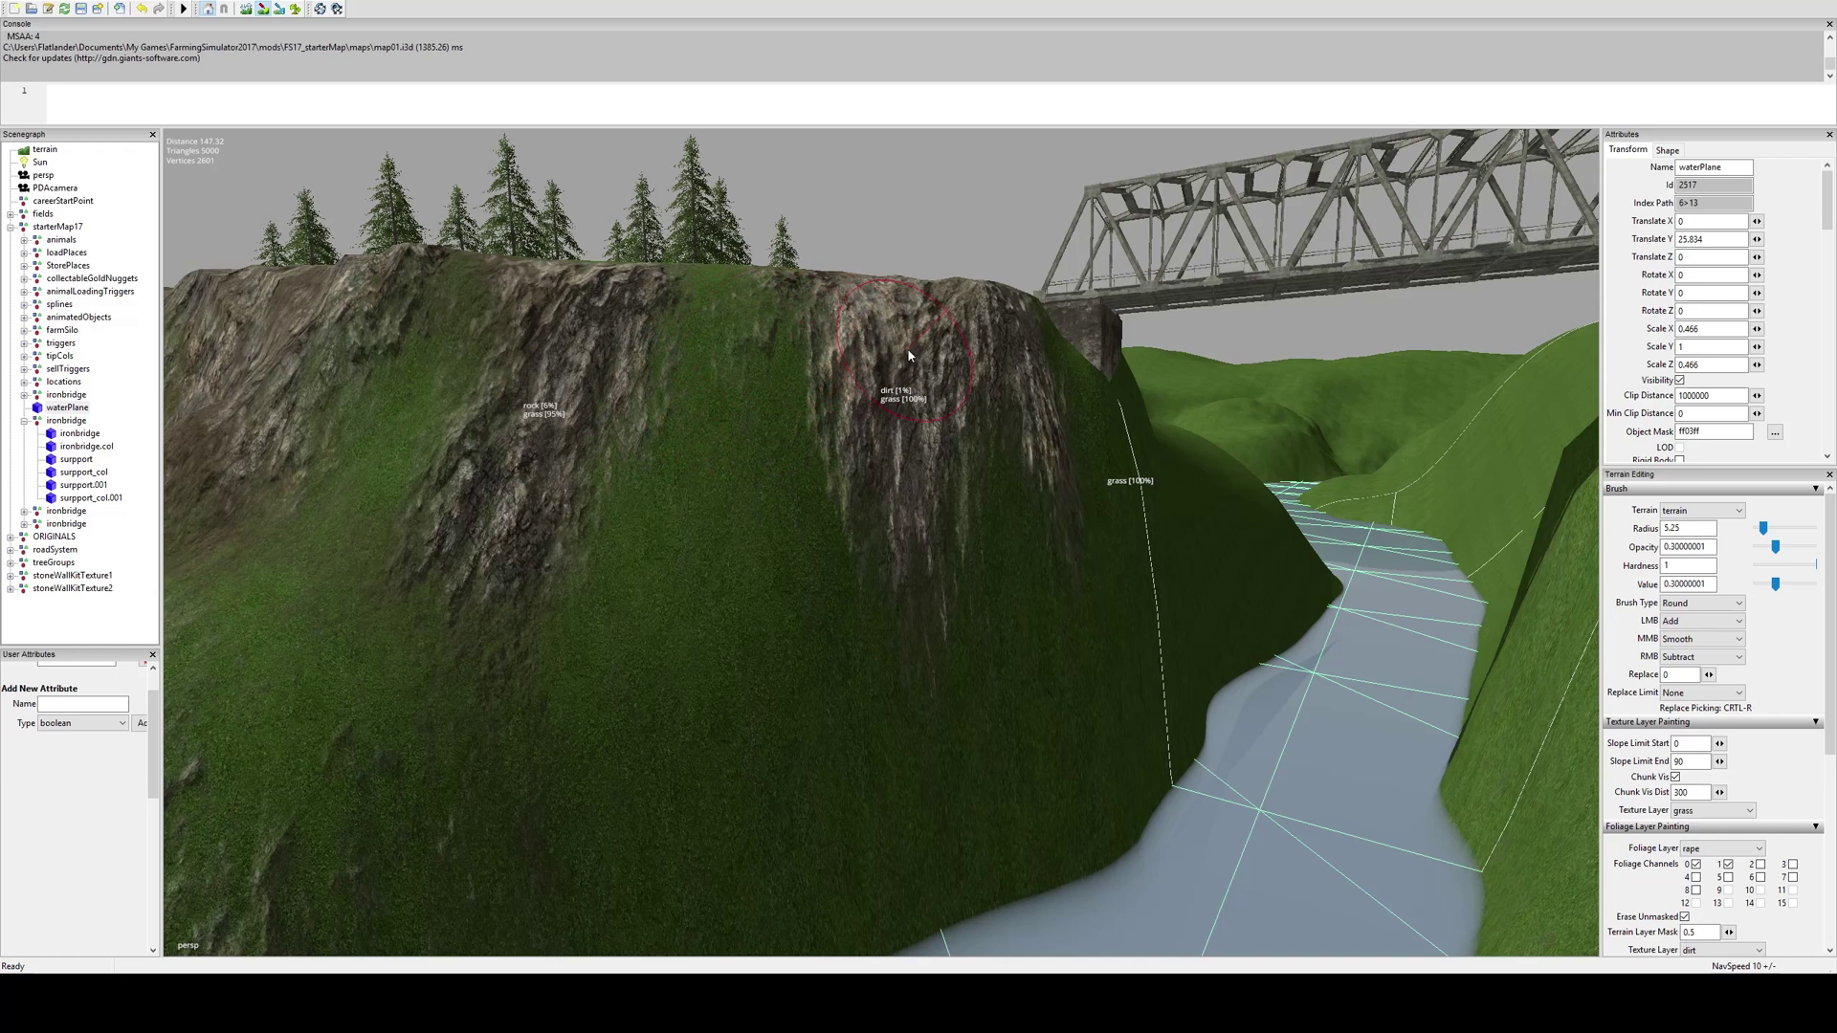
key("ctrl+z")
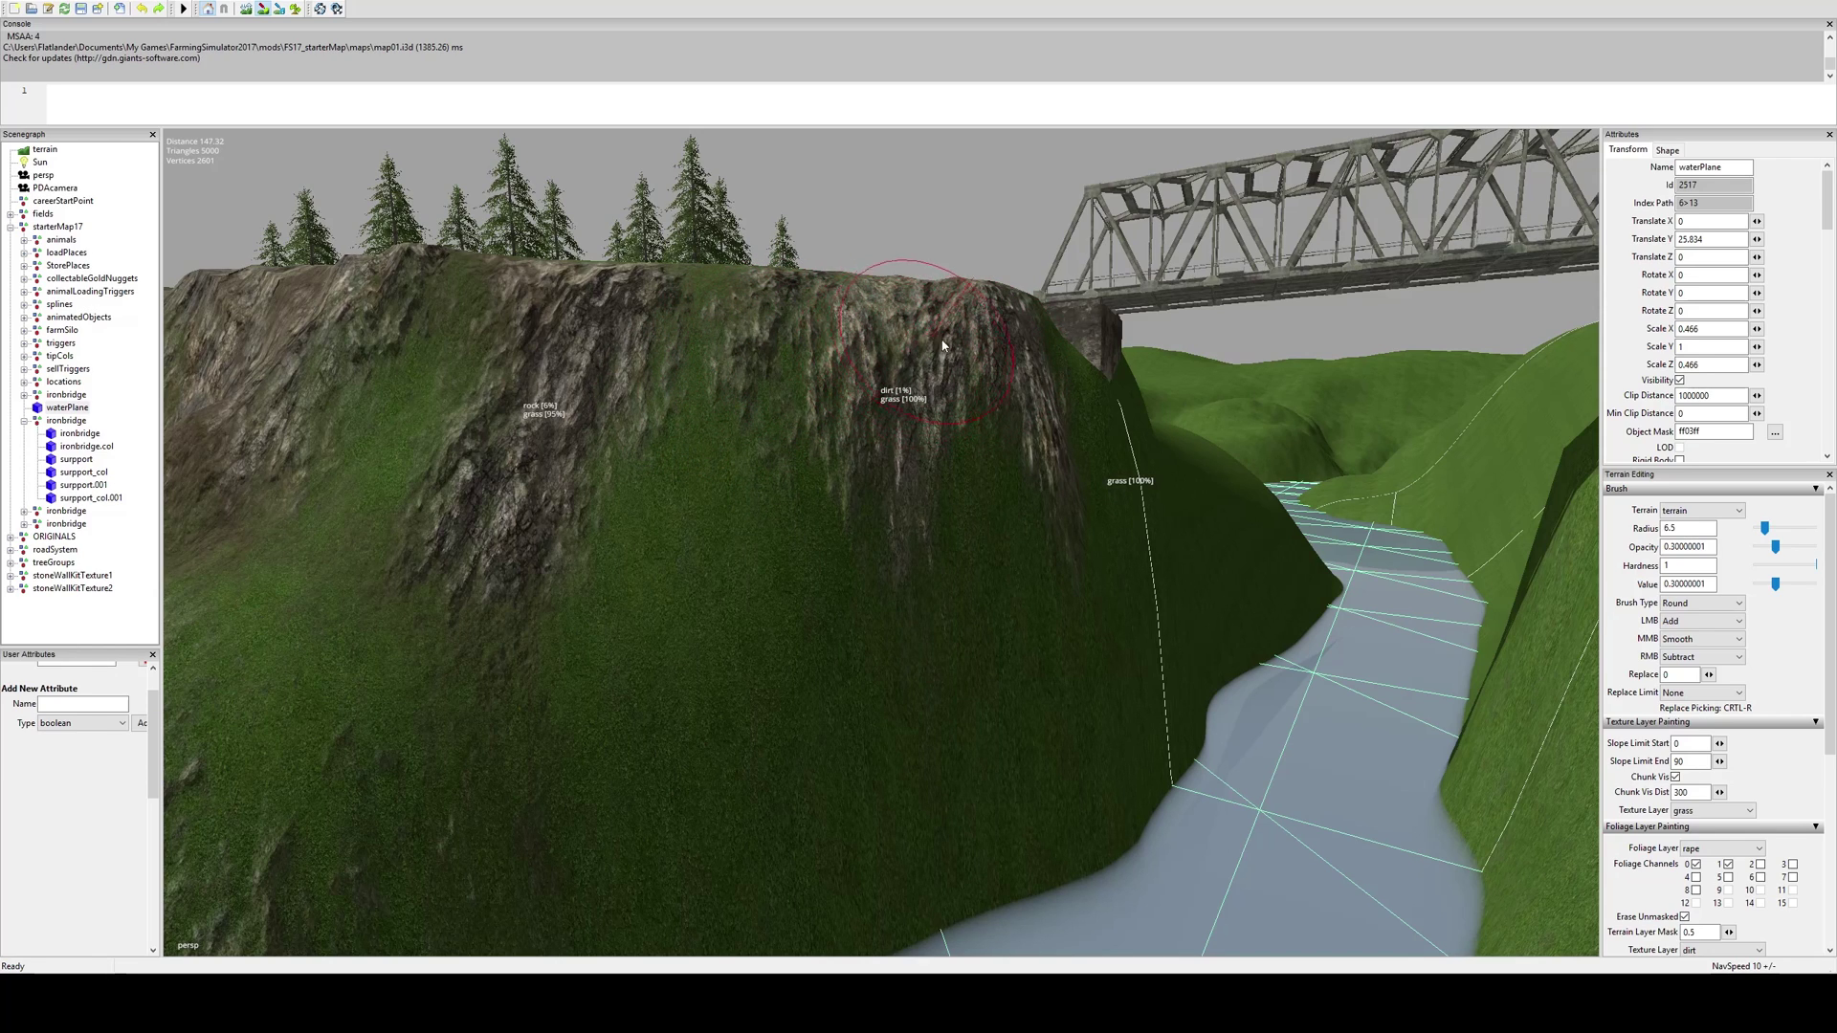
Examine the repainted cliff, the forest track below it and the rocky bank beside the lower iron bridge
mouse_move(1047, 386)
middle_mouse_down("alt")
mouse_move(877, 460)
mouse_move(987, 559)
middle_mouse_up("alt")
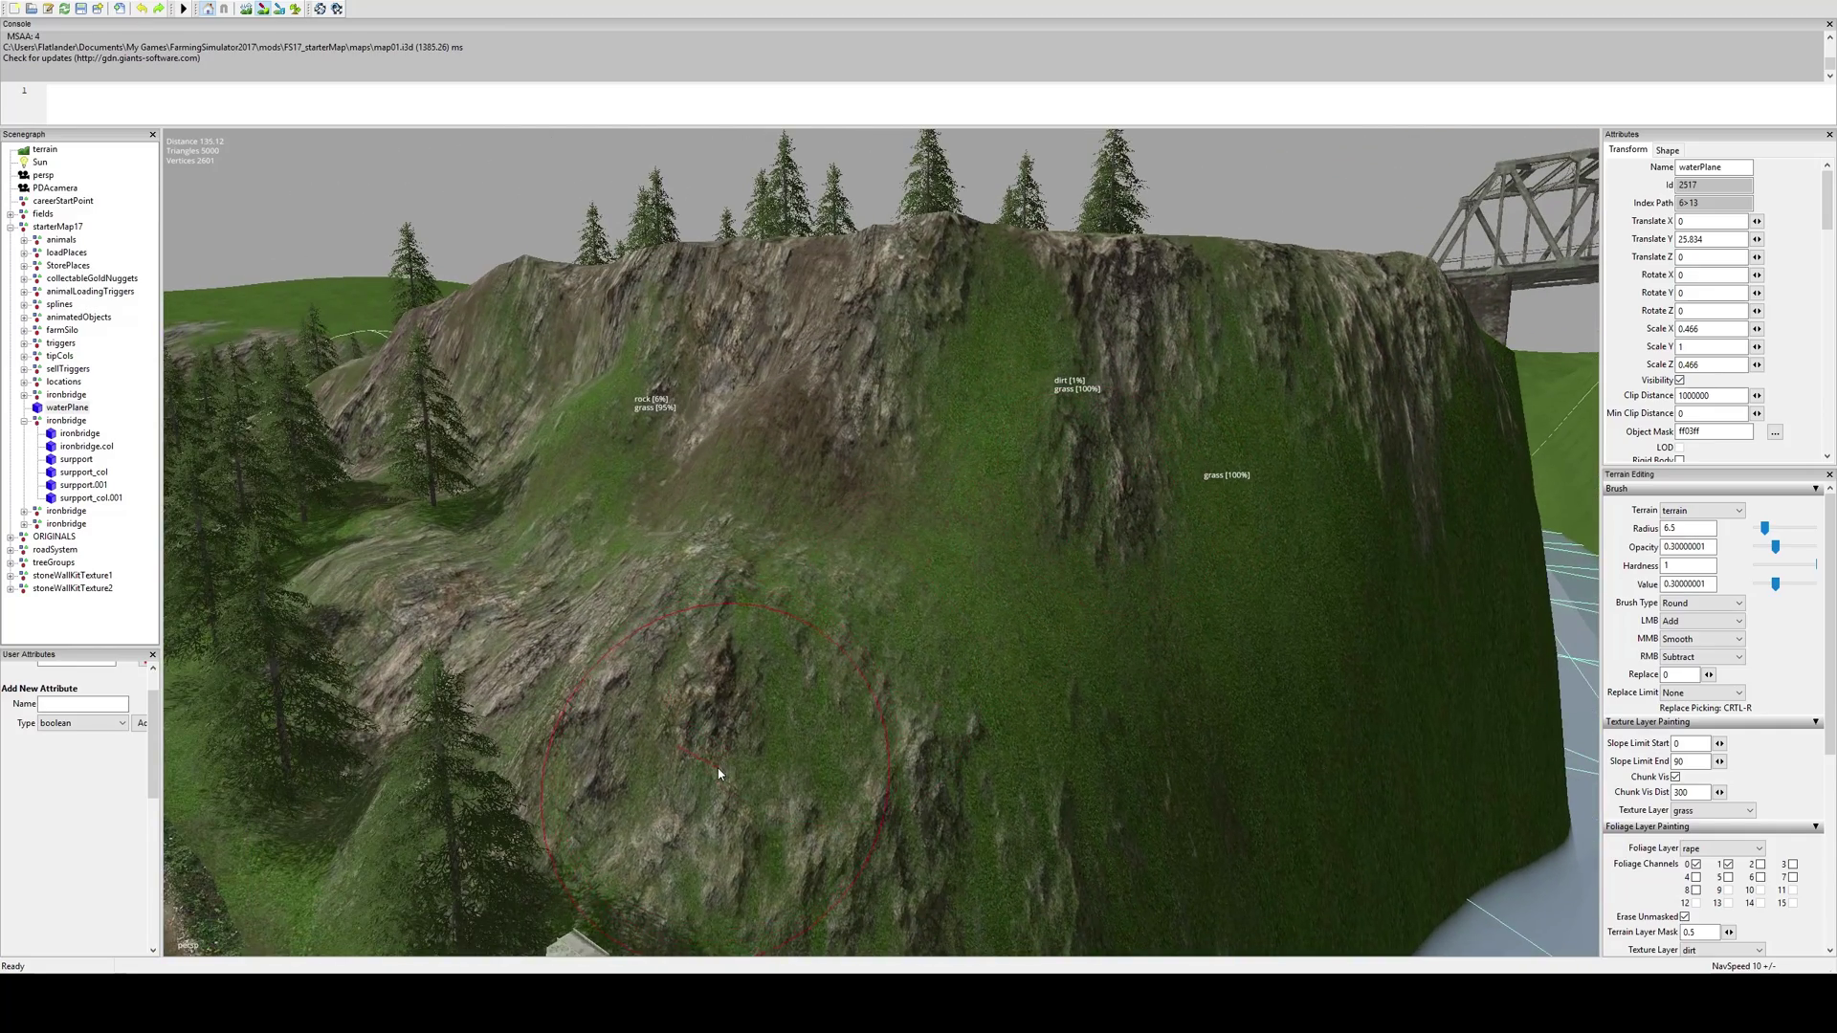
middle_click_drag(717, 771, 851, 681, "alt")
right_click_drag(909, 649, 995, 481)
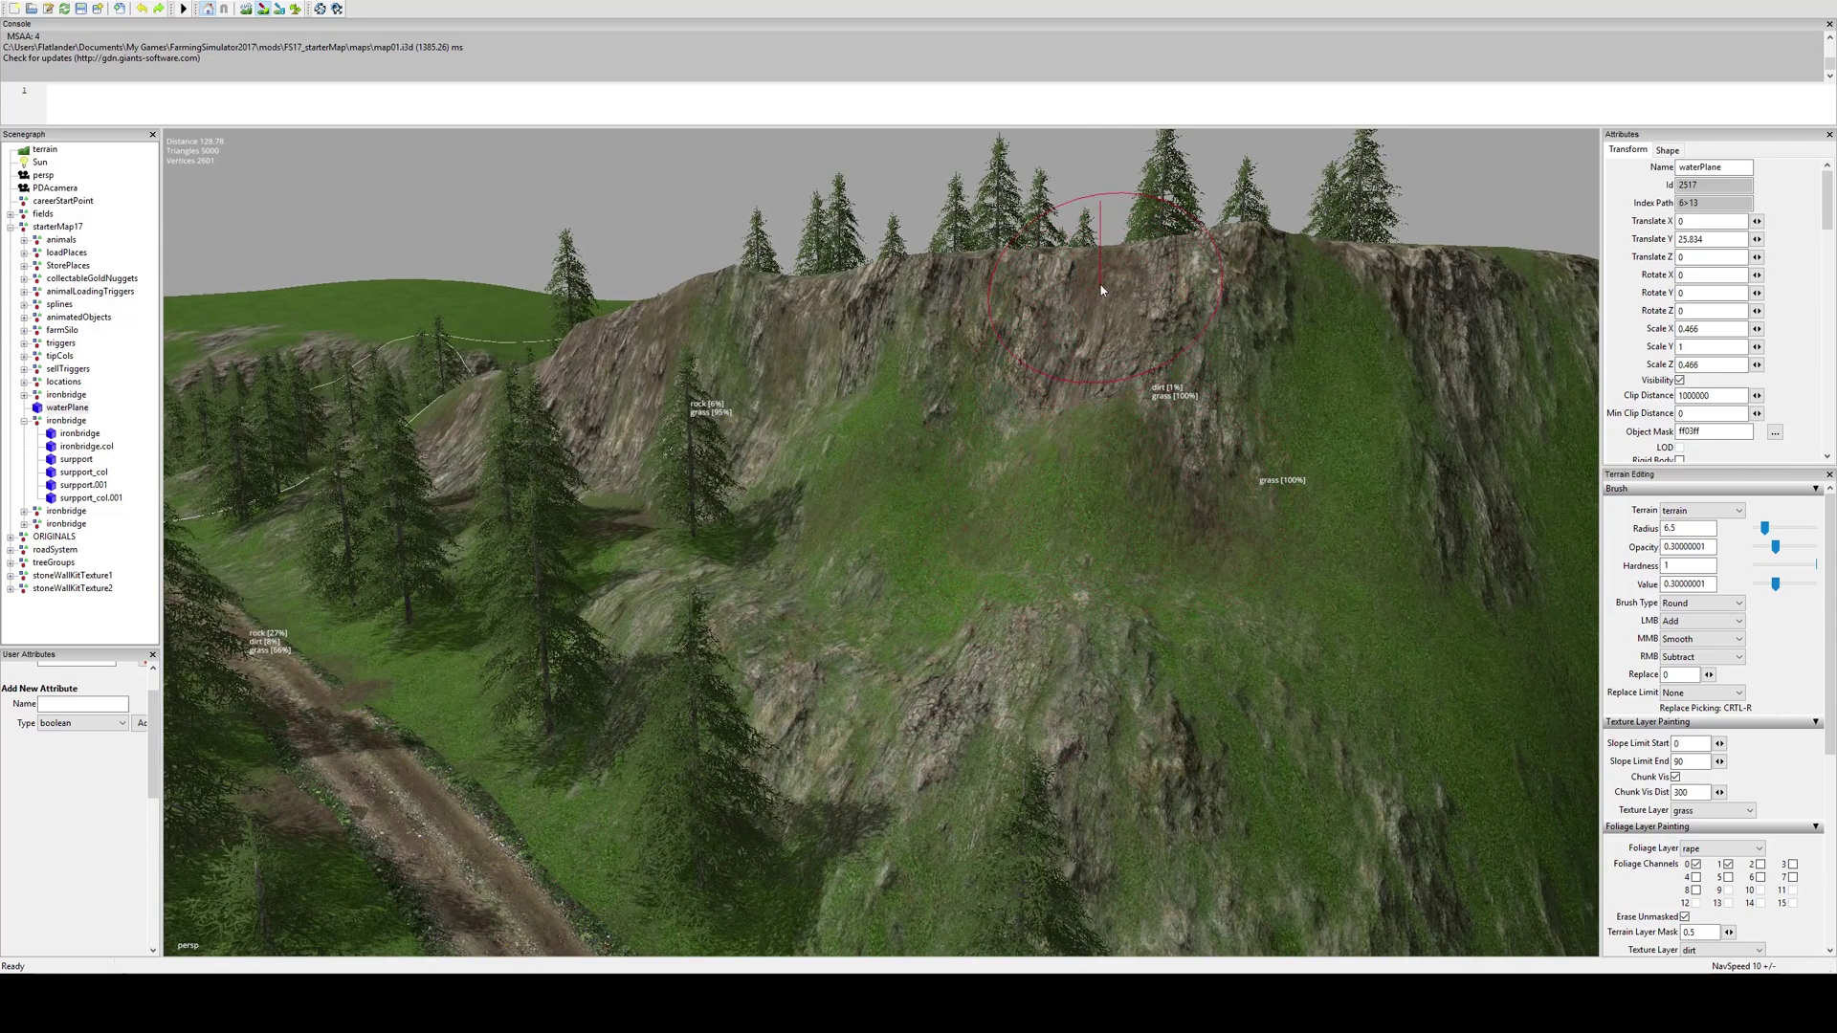
middle_click_drag(932, 384, 1097, 317, "alt")
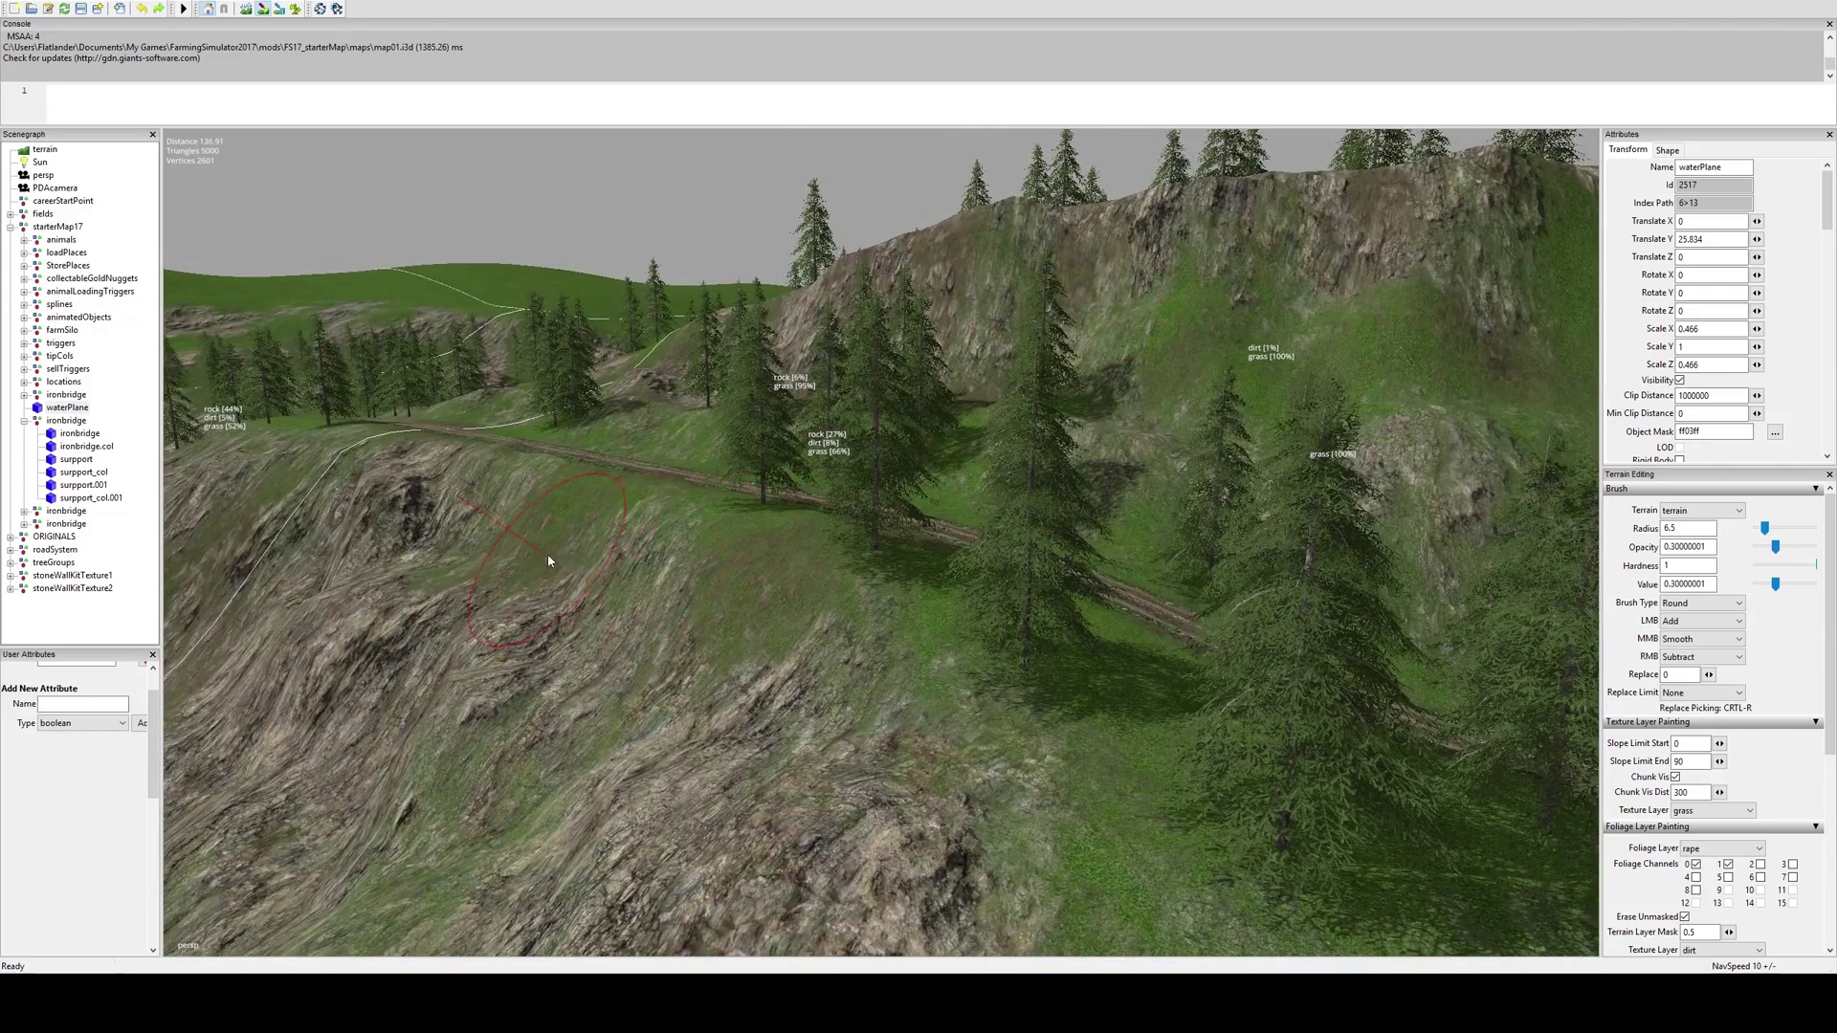
right_click_drag(617, 662, 691, 660)
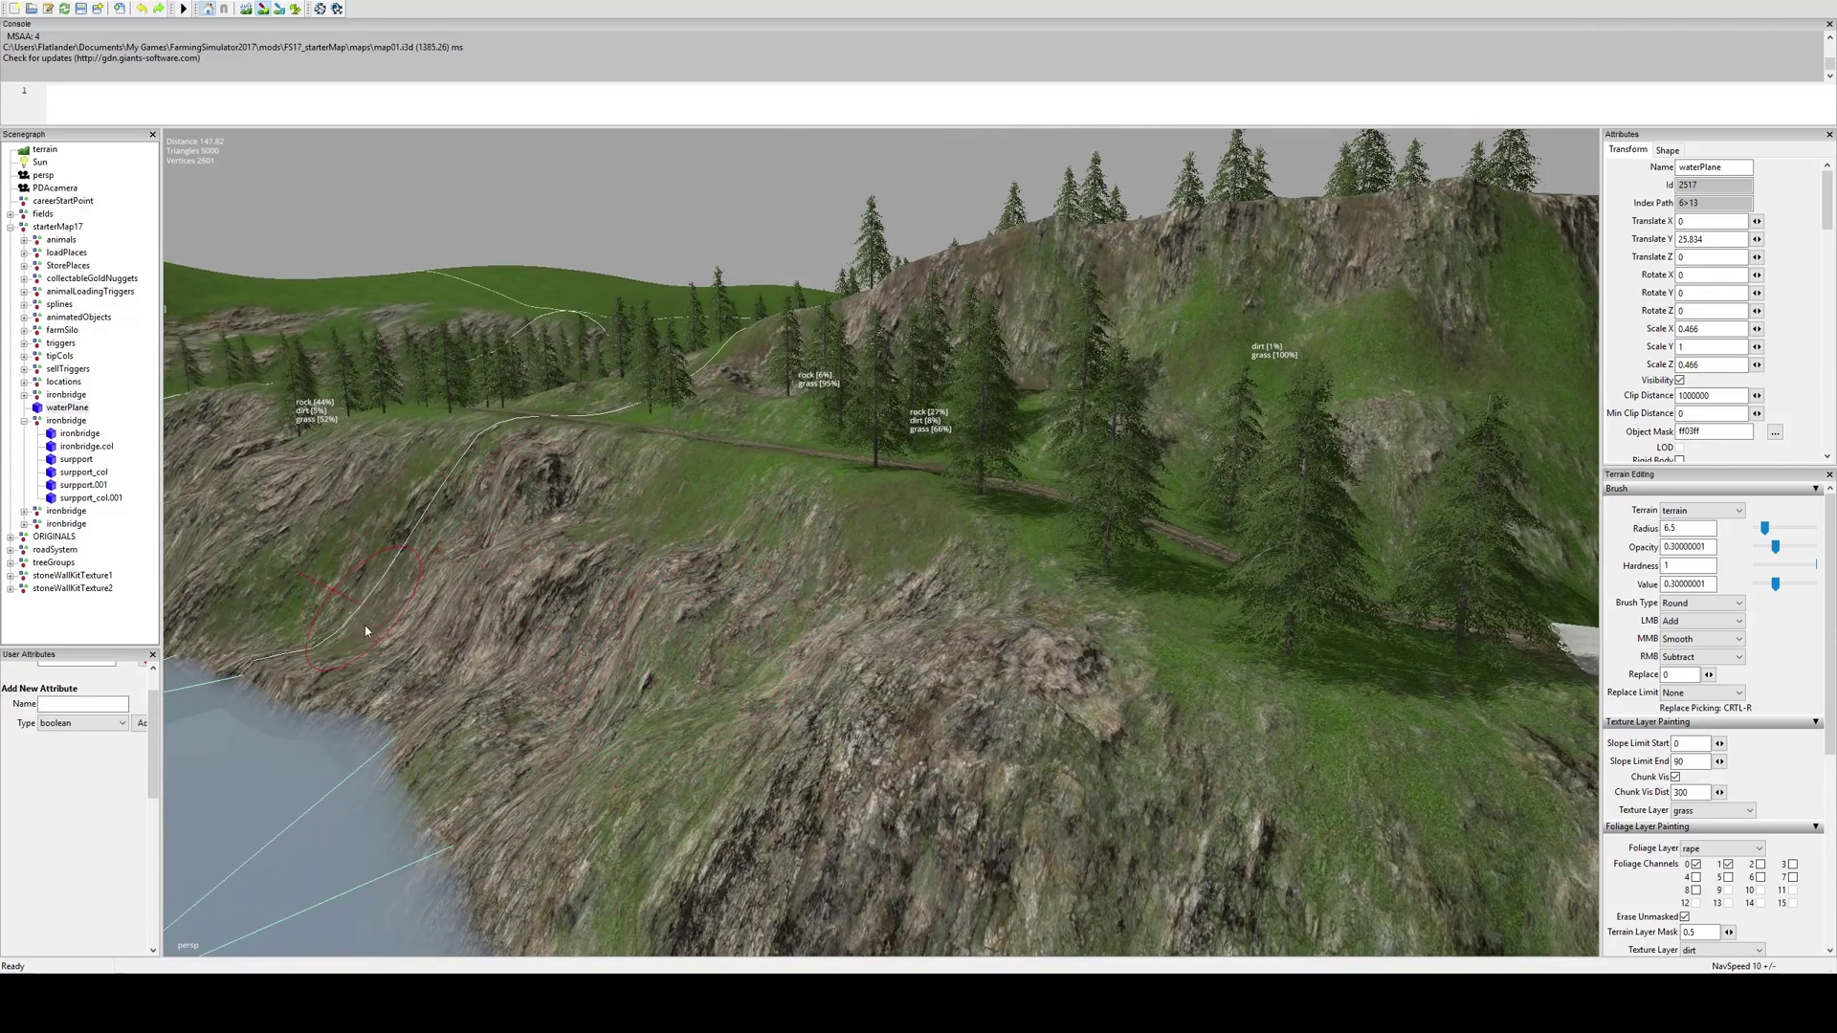
left_click_drag(583, 681, 766, 726, "alt")
middle_click_drag(766, 726, 385, 685, "alt")
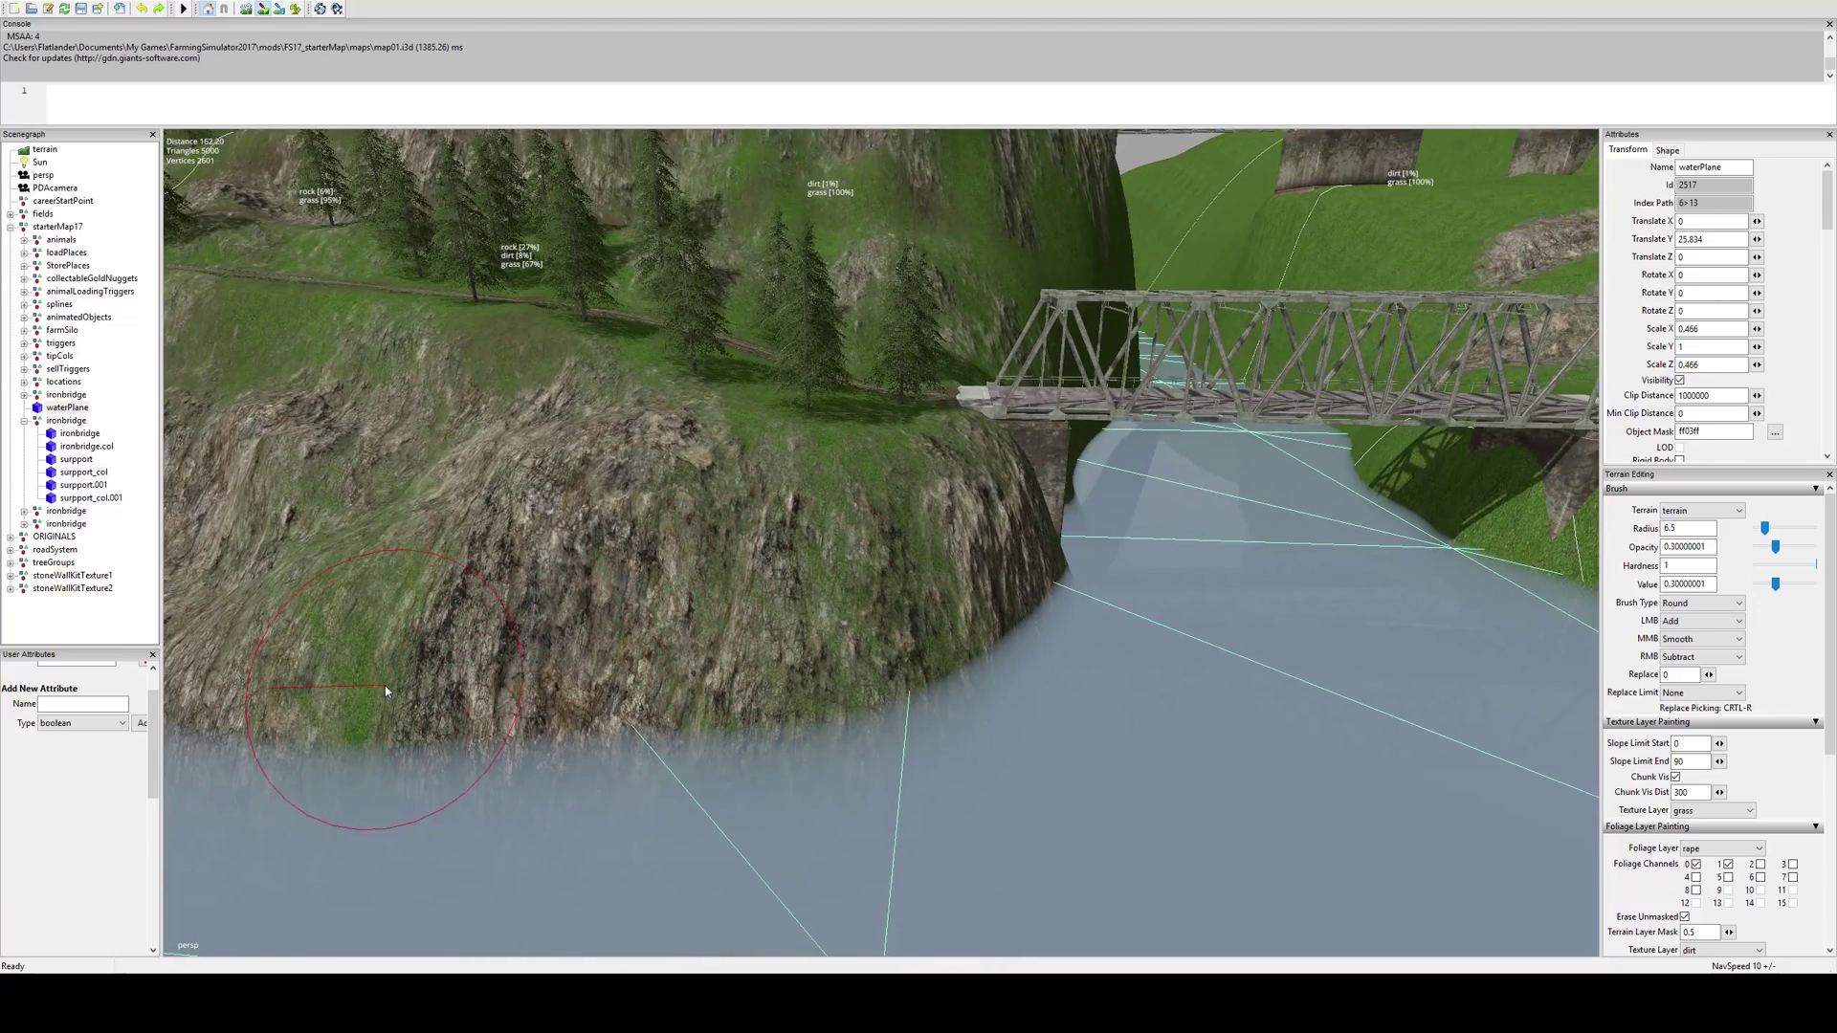
right_click_drag(658, 685, 504, 705)
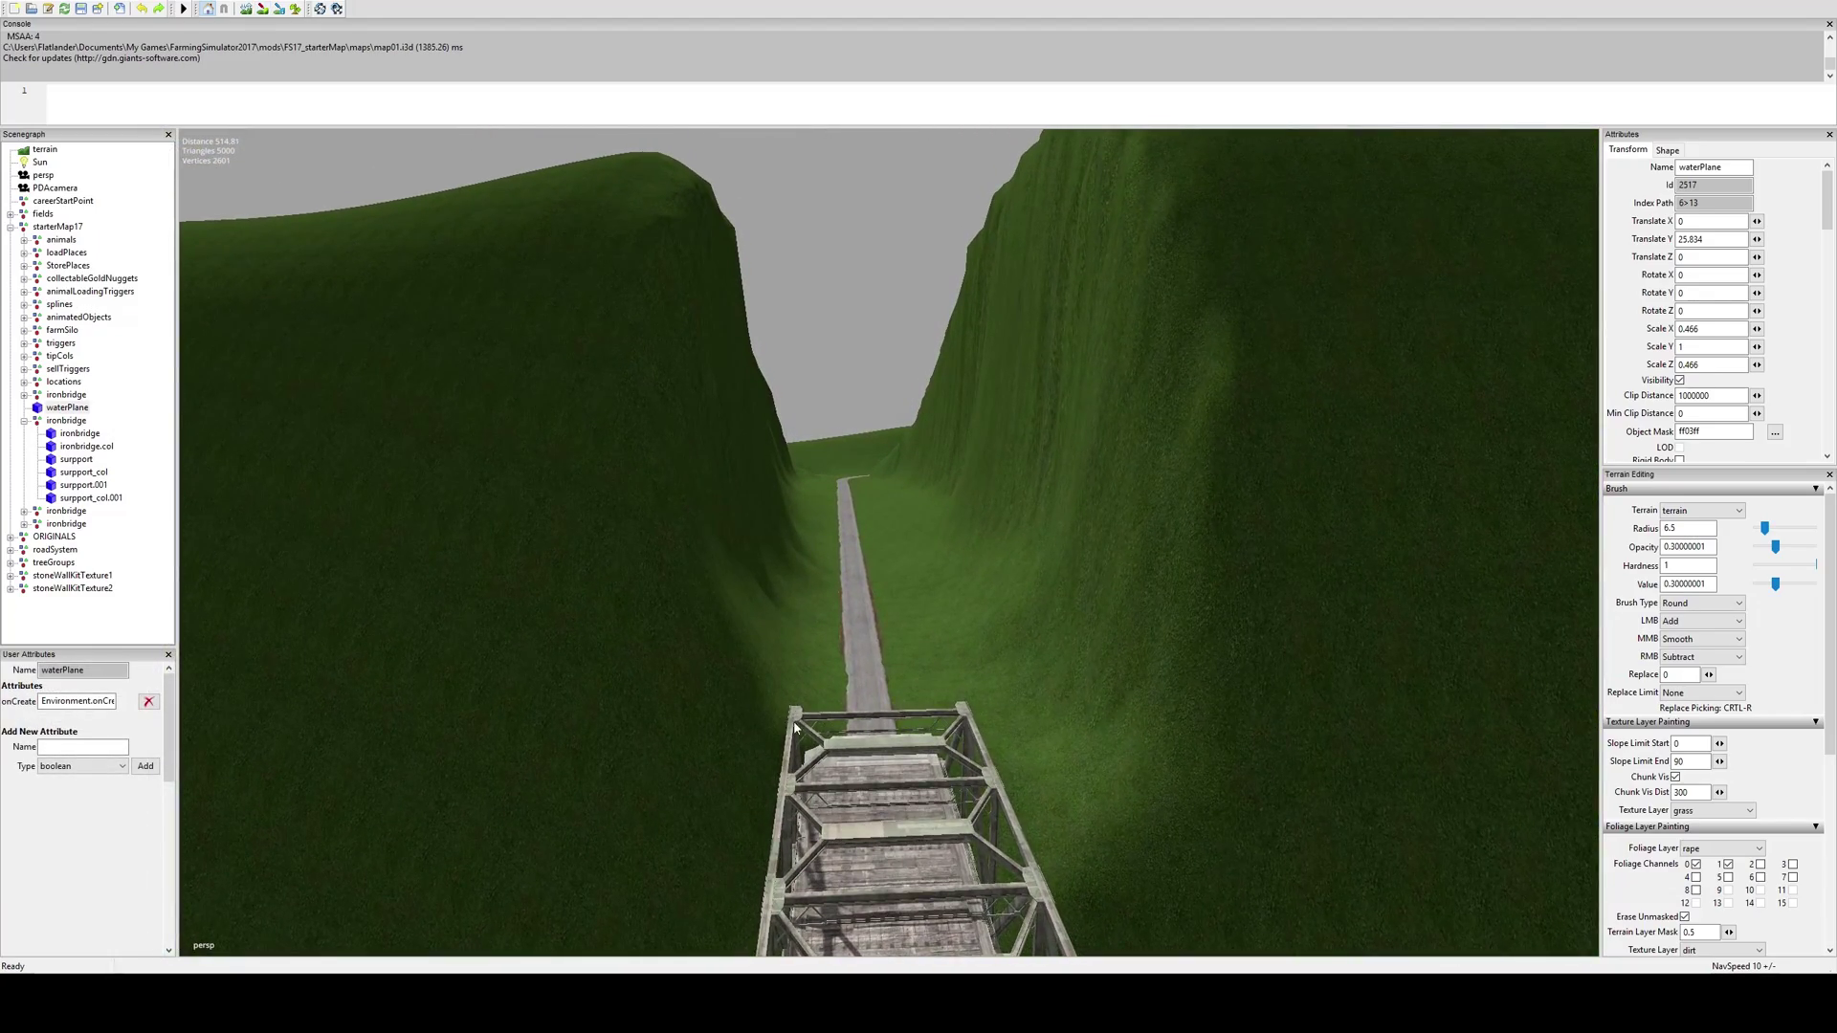
Examine the unpainted grassy ravine walls along the road beyond the iron bridge
right_click_drag(792, 729, 813, 732)
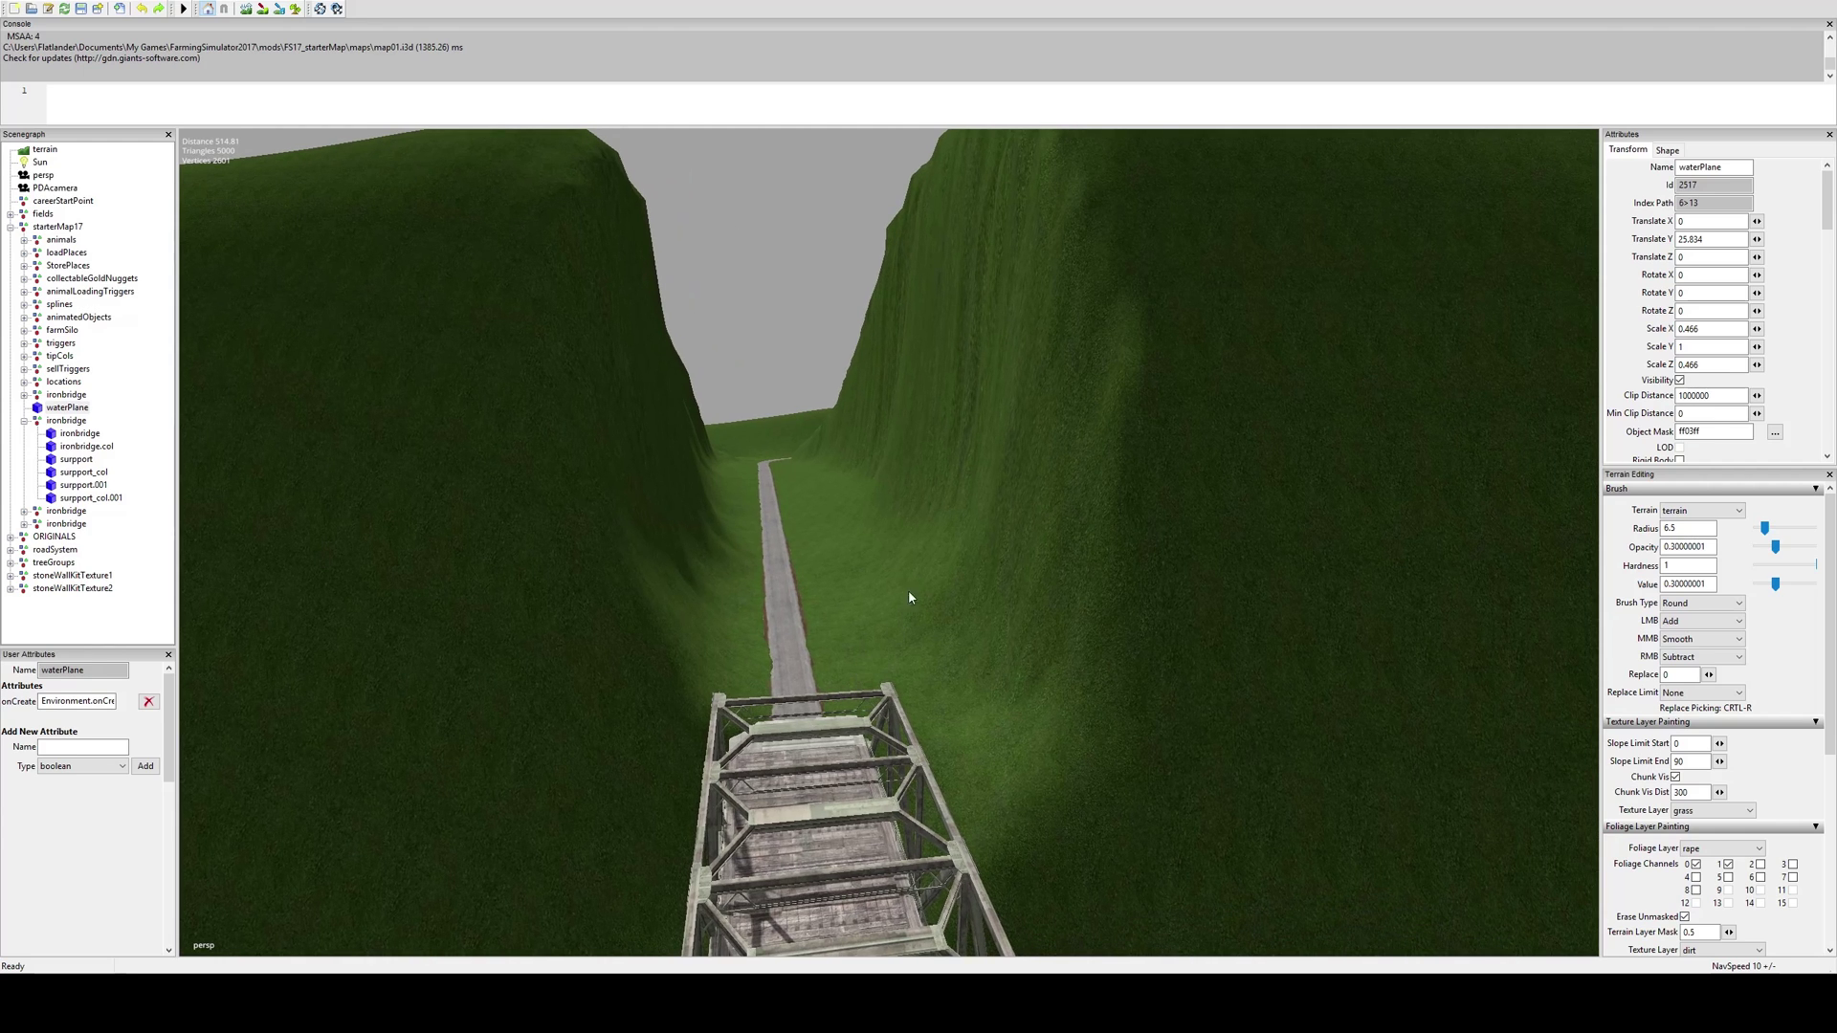
right_click_drag(977, 398, 962, 592)
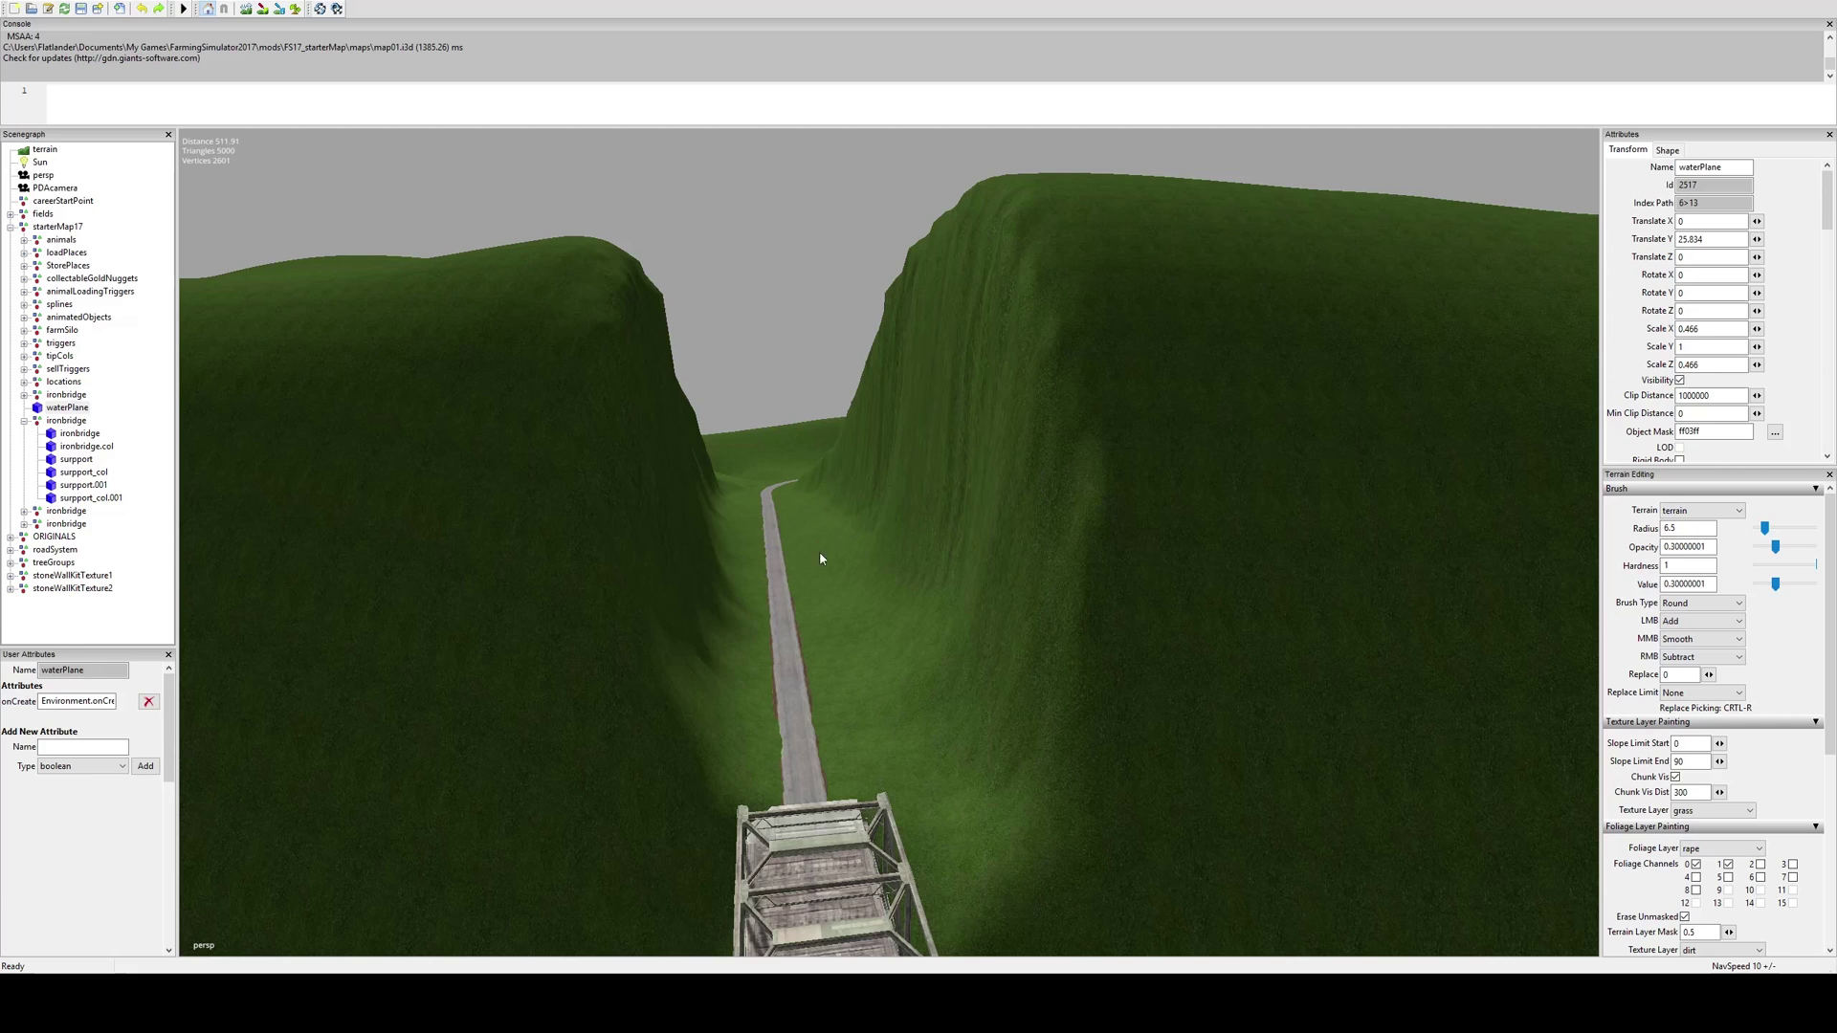
middle_click_drag(805, 660, 848, 576, "alt")
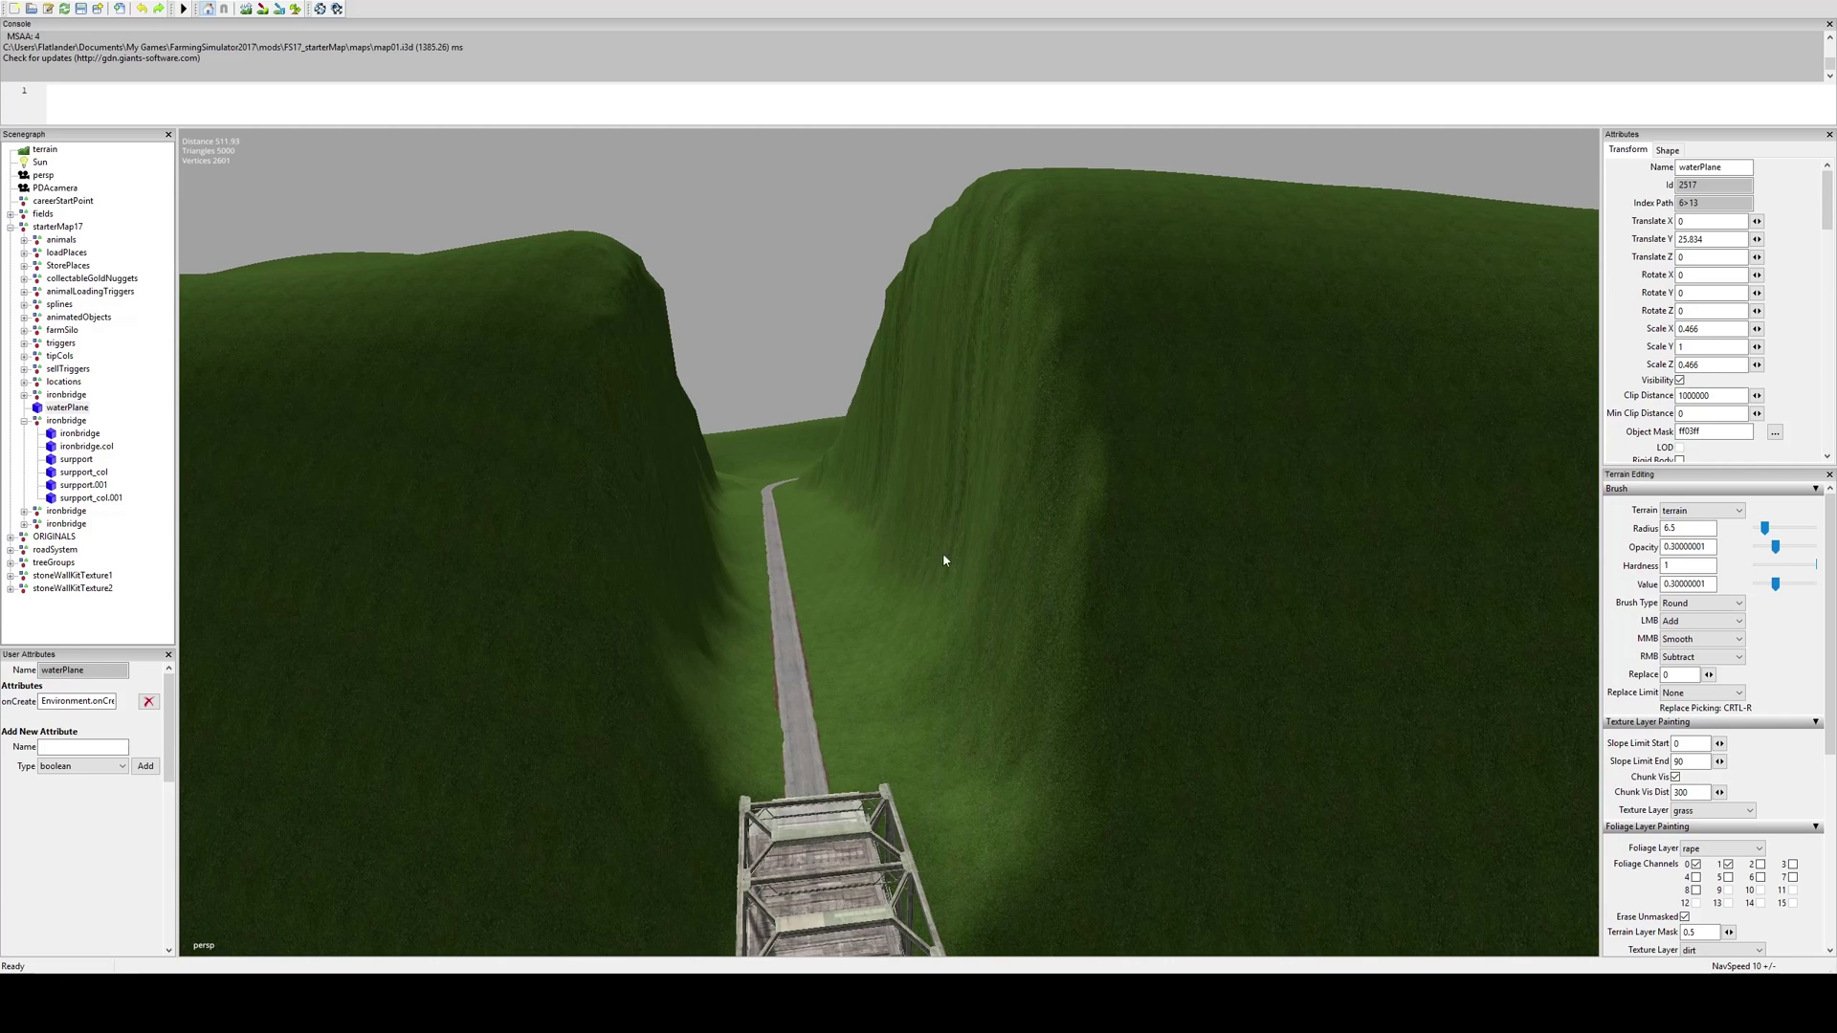
right_click_drag(958, 736, 911, 685, "alt")
left_click_drag(912, 685, 756, 689, "alt")
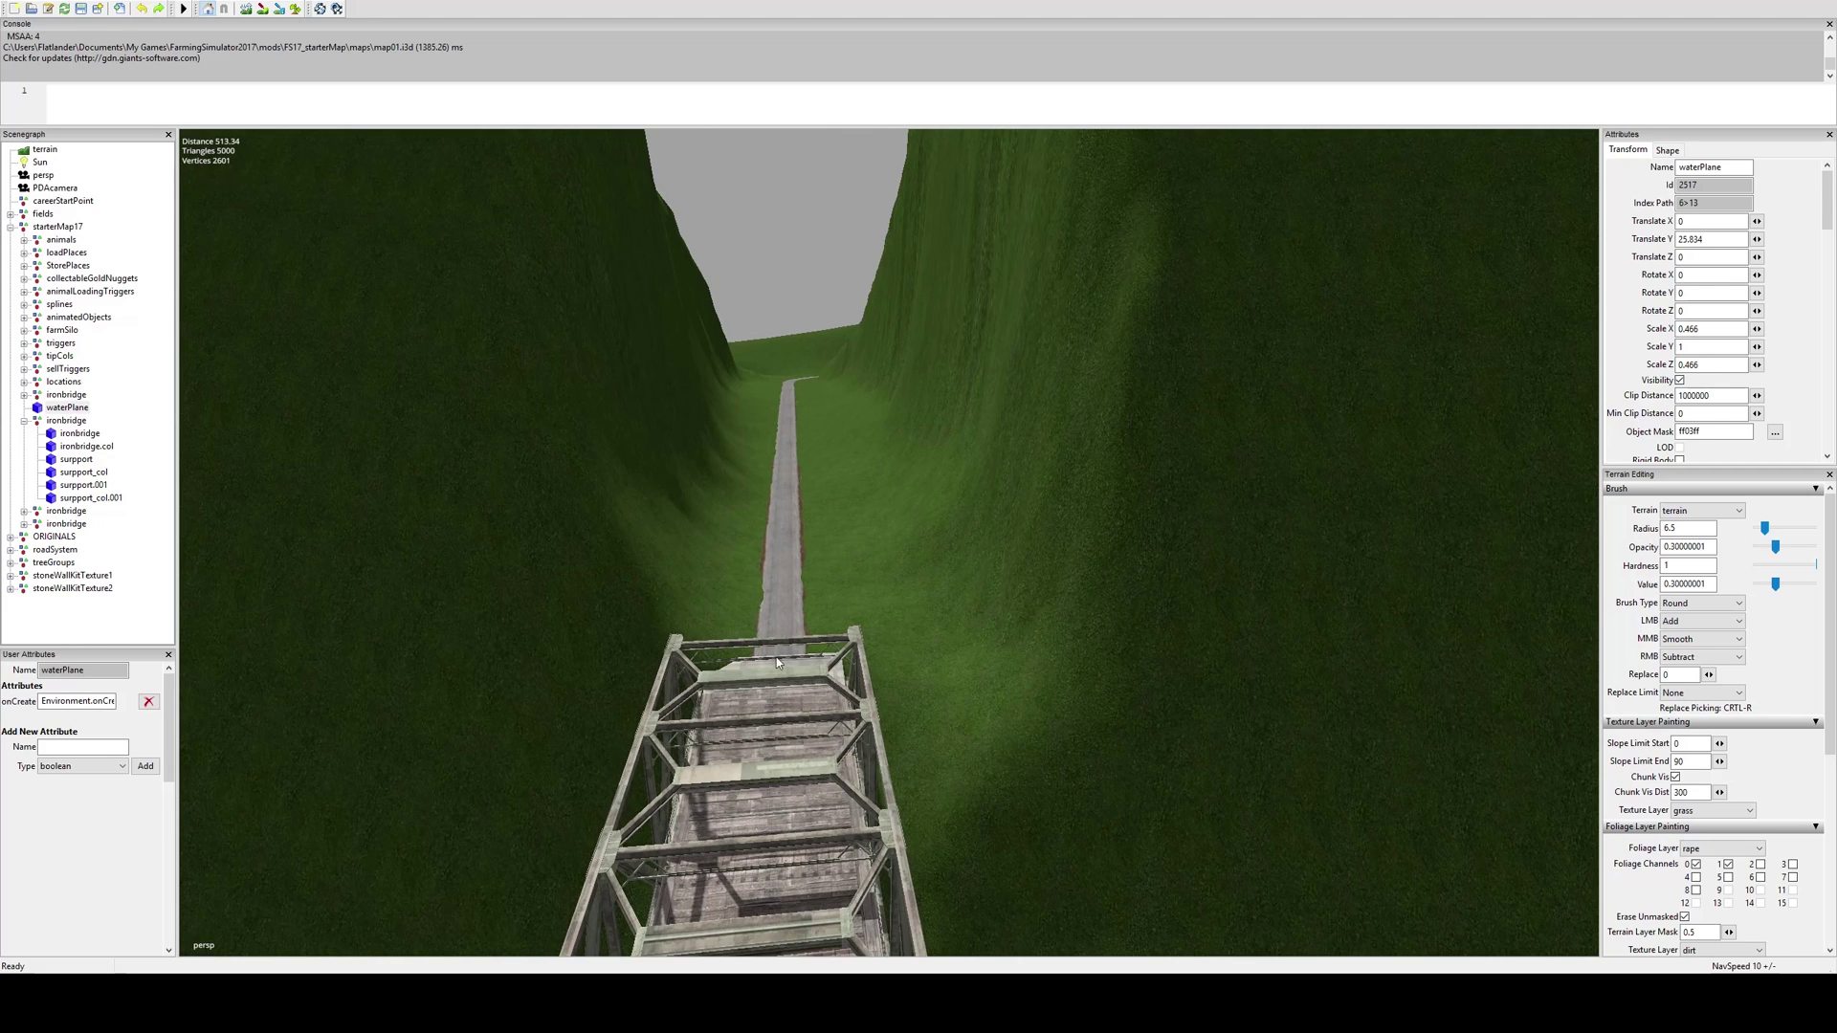
right_click_drag(766, 677, 674, 612, "alt")
middle_click_drag(866, 526, 907, 631, "alt")
right_click_drag(907, 631, 744, 499, "alt")
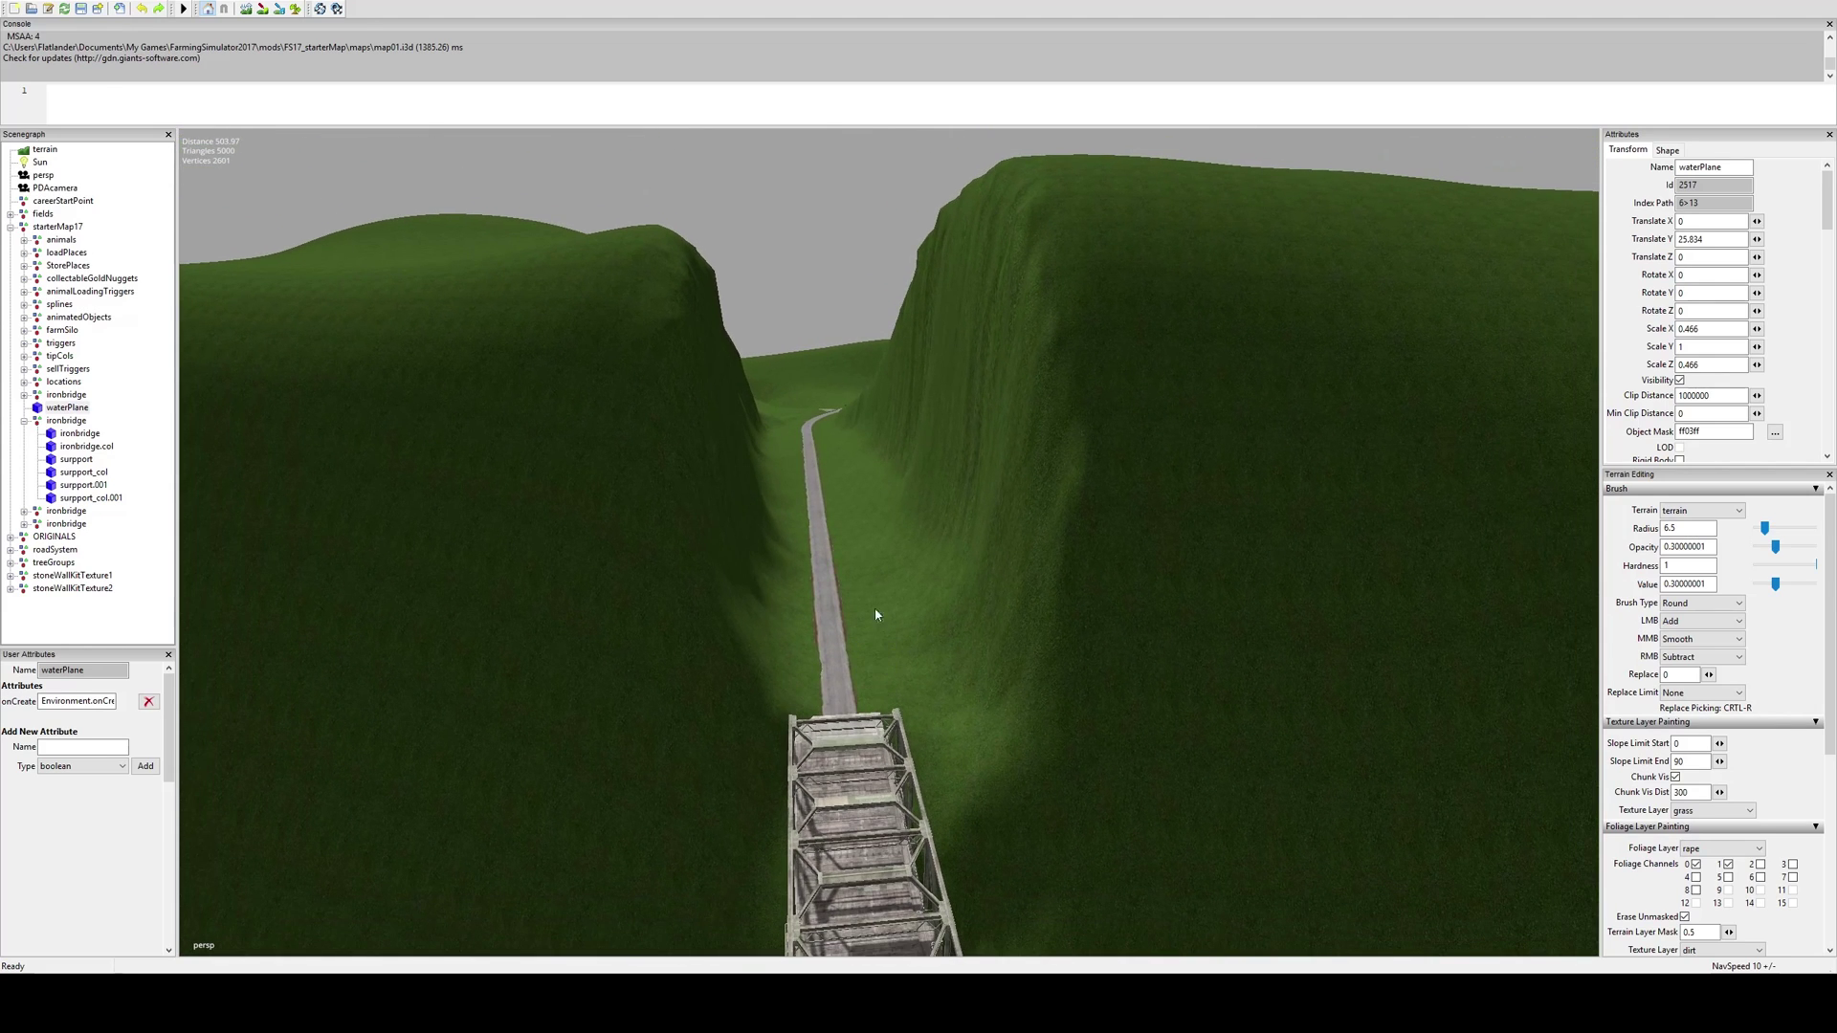
middle_click_drag(850, 550, 813, 354, "alt")
right_click_drag(813, 354, 942, 483, "alt")
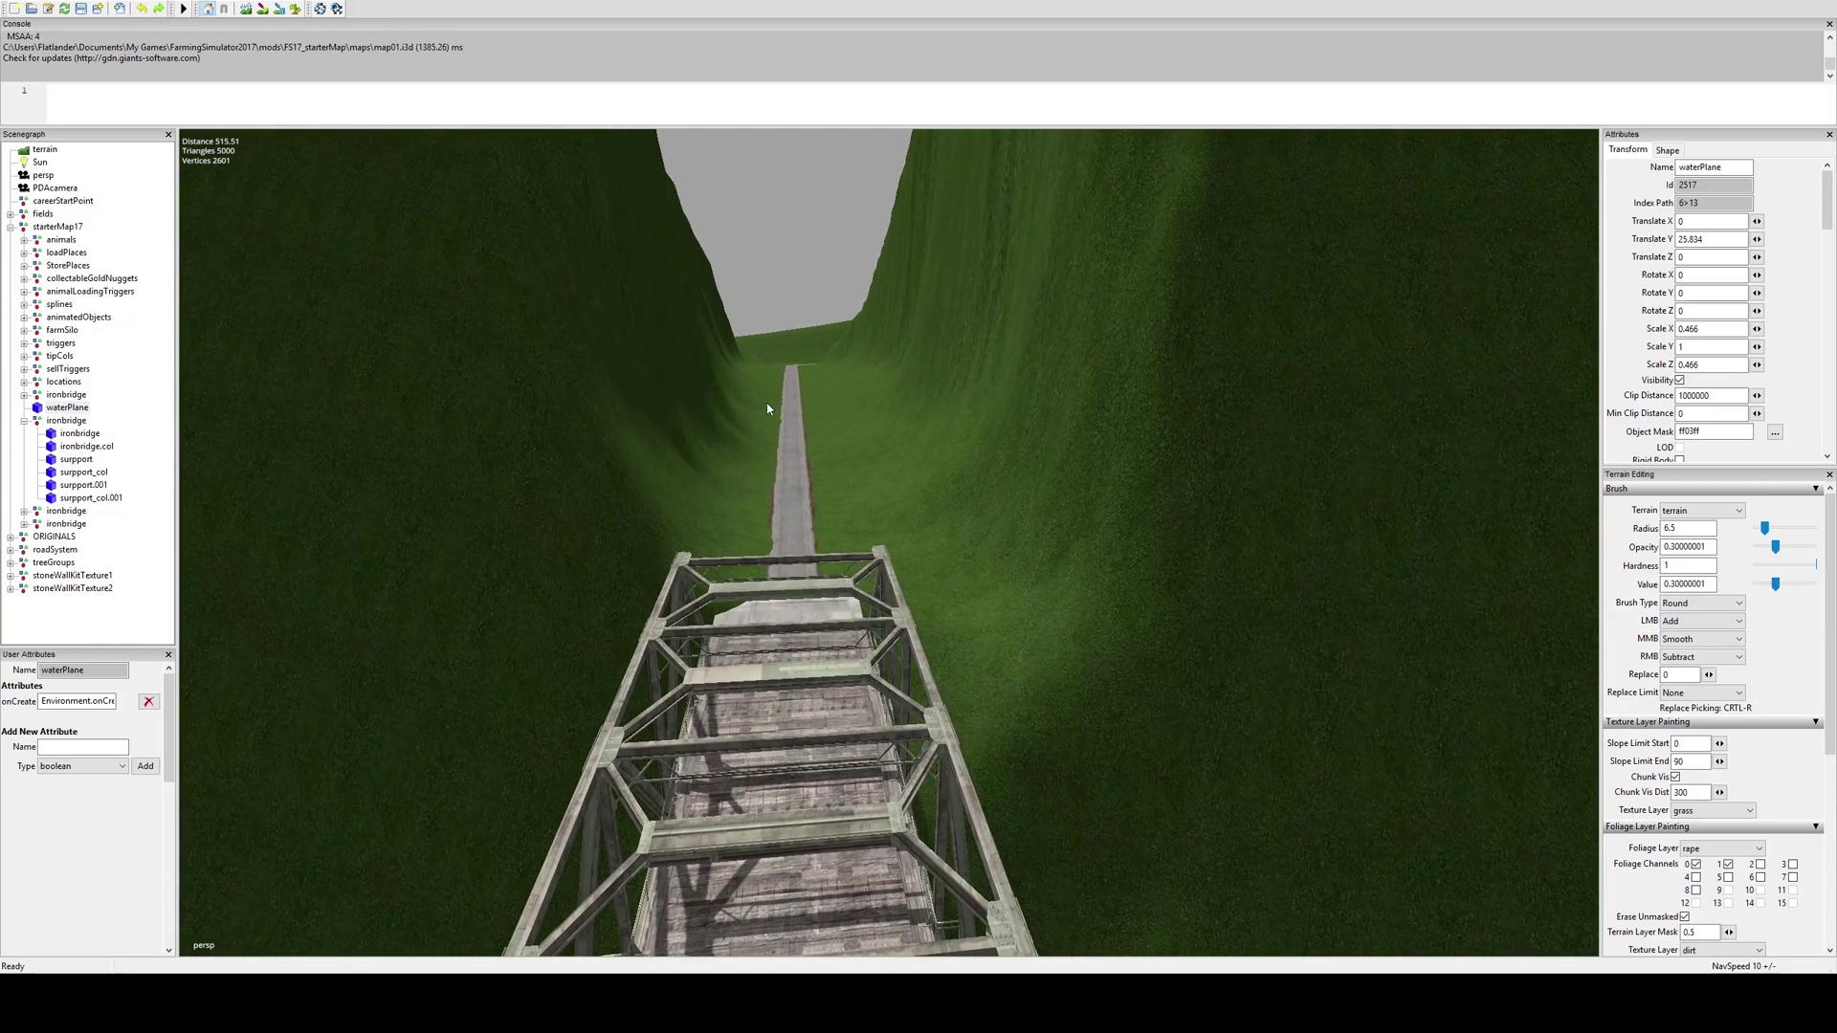
right_click_drag(856, 438, 802, 574, "alt")
middle_click_drag(802, 574, 926, 411, "alt")
right_click_drag(926, 411, 983, 418, "alt")
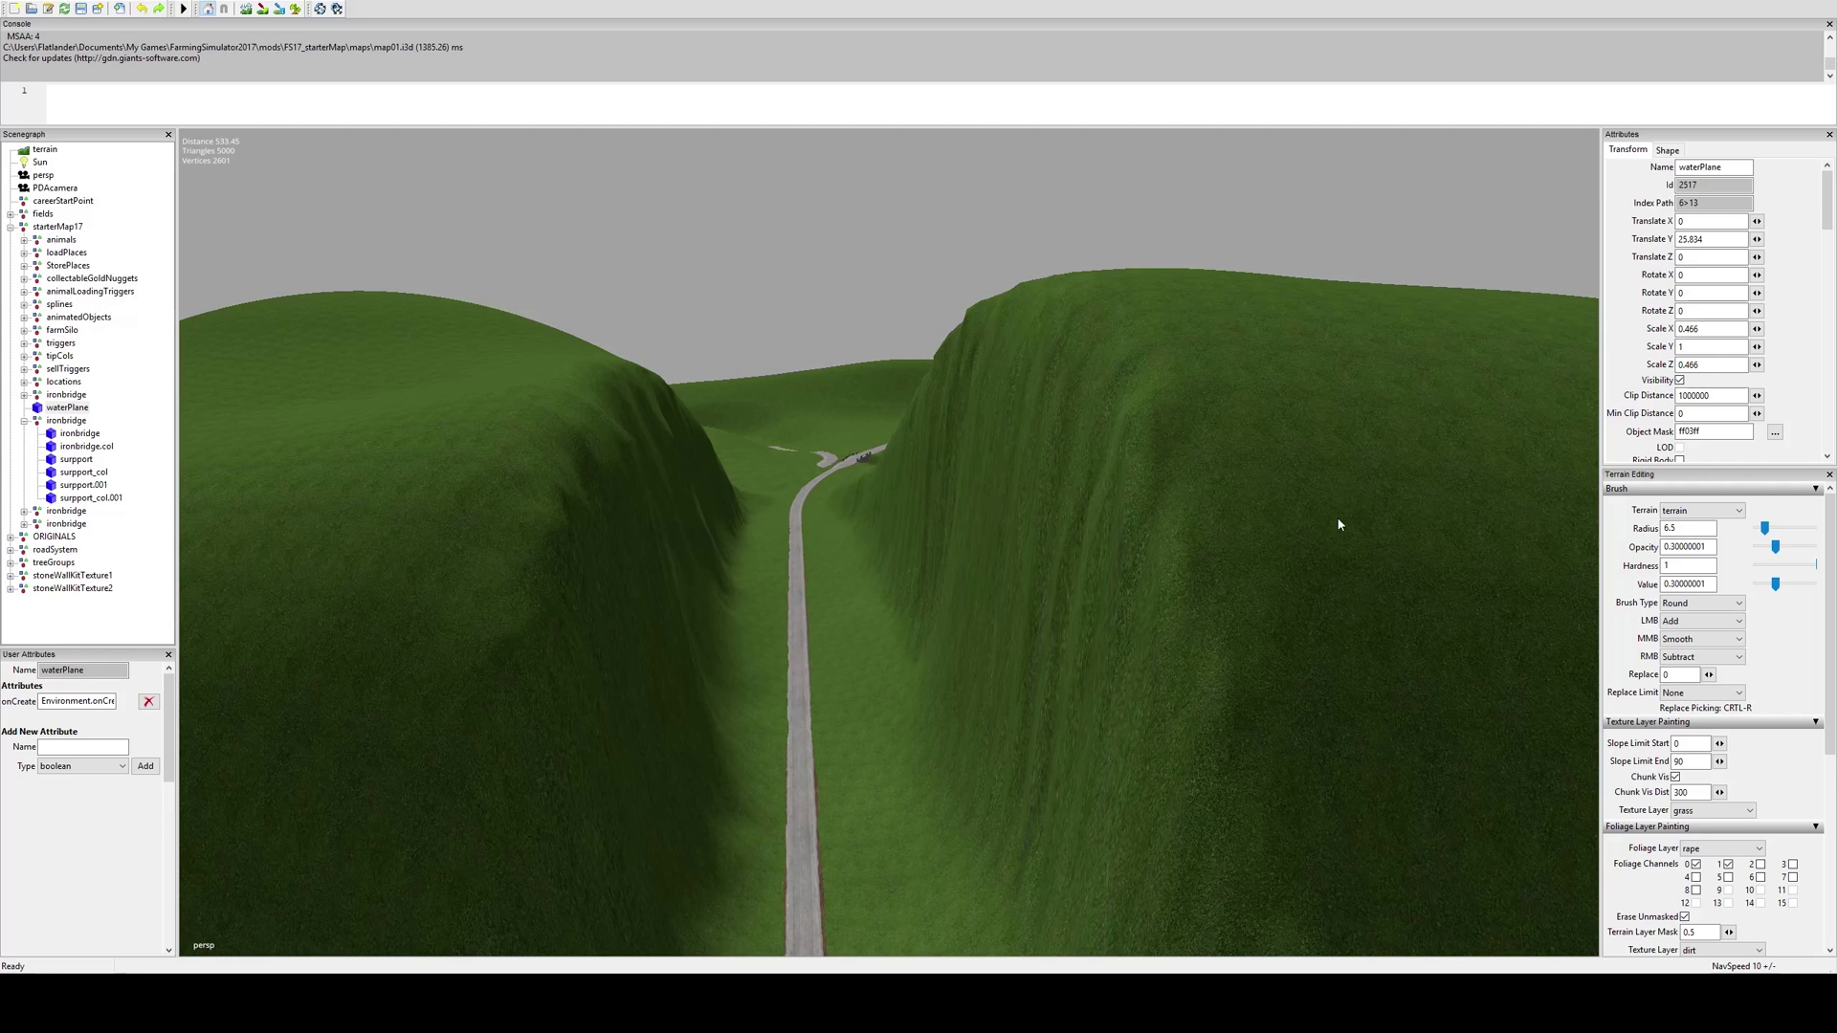
Return to texture painting with the rock layer and cover one steep ravine wall from the bridge along the road, using a brush radius of 7.75
right_click_drag(969, 505, 574, 383)
left_click(261, 8)
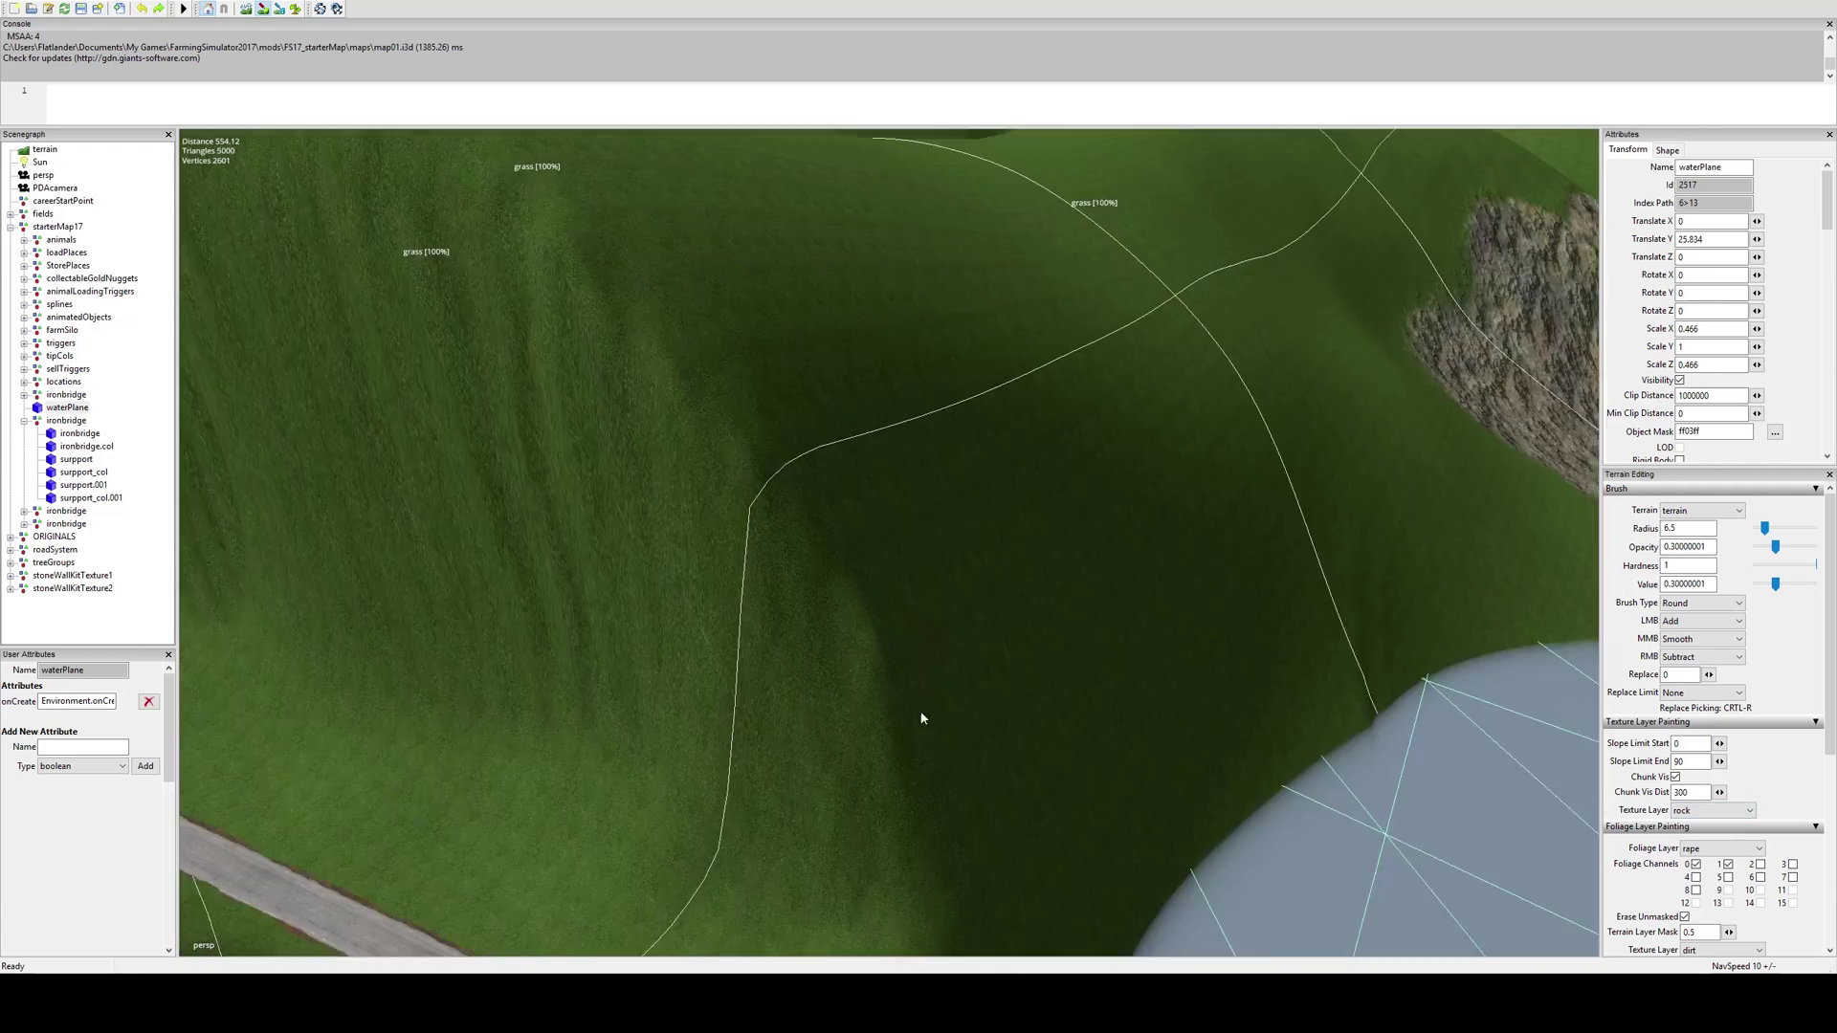
mouse_move(922, 718)
right_mouse_down()
mouse_move(628, 656)
mouse_move(958, 604)
mouse_move(923, 676)
mouse_move(833, 615)
right_mouse_up()
mouse_move(833, 615)
left_mouse_down()
mouse_move(833, 549)
mouse_move(562, 663)
mouse_move(613, 497)
left_mouse_up()
mouse_move(612, 498)
left_mouse_down("alt")
mouse_move(536, 670)
mouse_move(717, 411)
mouse_move(775, 402)
mouse_move(921, 492)
mouse_move(1048, 486)
mouse_move(966, 583)
left_mouse_up("alt")
mouse_move(433, 647)
left_mouse_down("alt")
mouse_move(681, 613)
mouse_move(807, 557)
mouse_move(496, 763)
left_mouse_up("alt")
middle_click_drag(497, 762, 756, 651, "alt")
left_click_drag(756, 651, 532, 773)
scroll(532, 772, "down", 1)
middle_click_drag(532, 773, 925, 493, "alt")
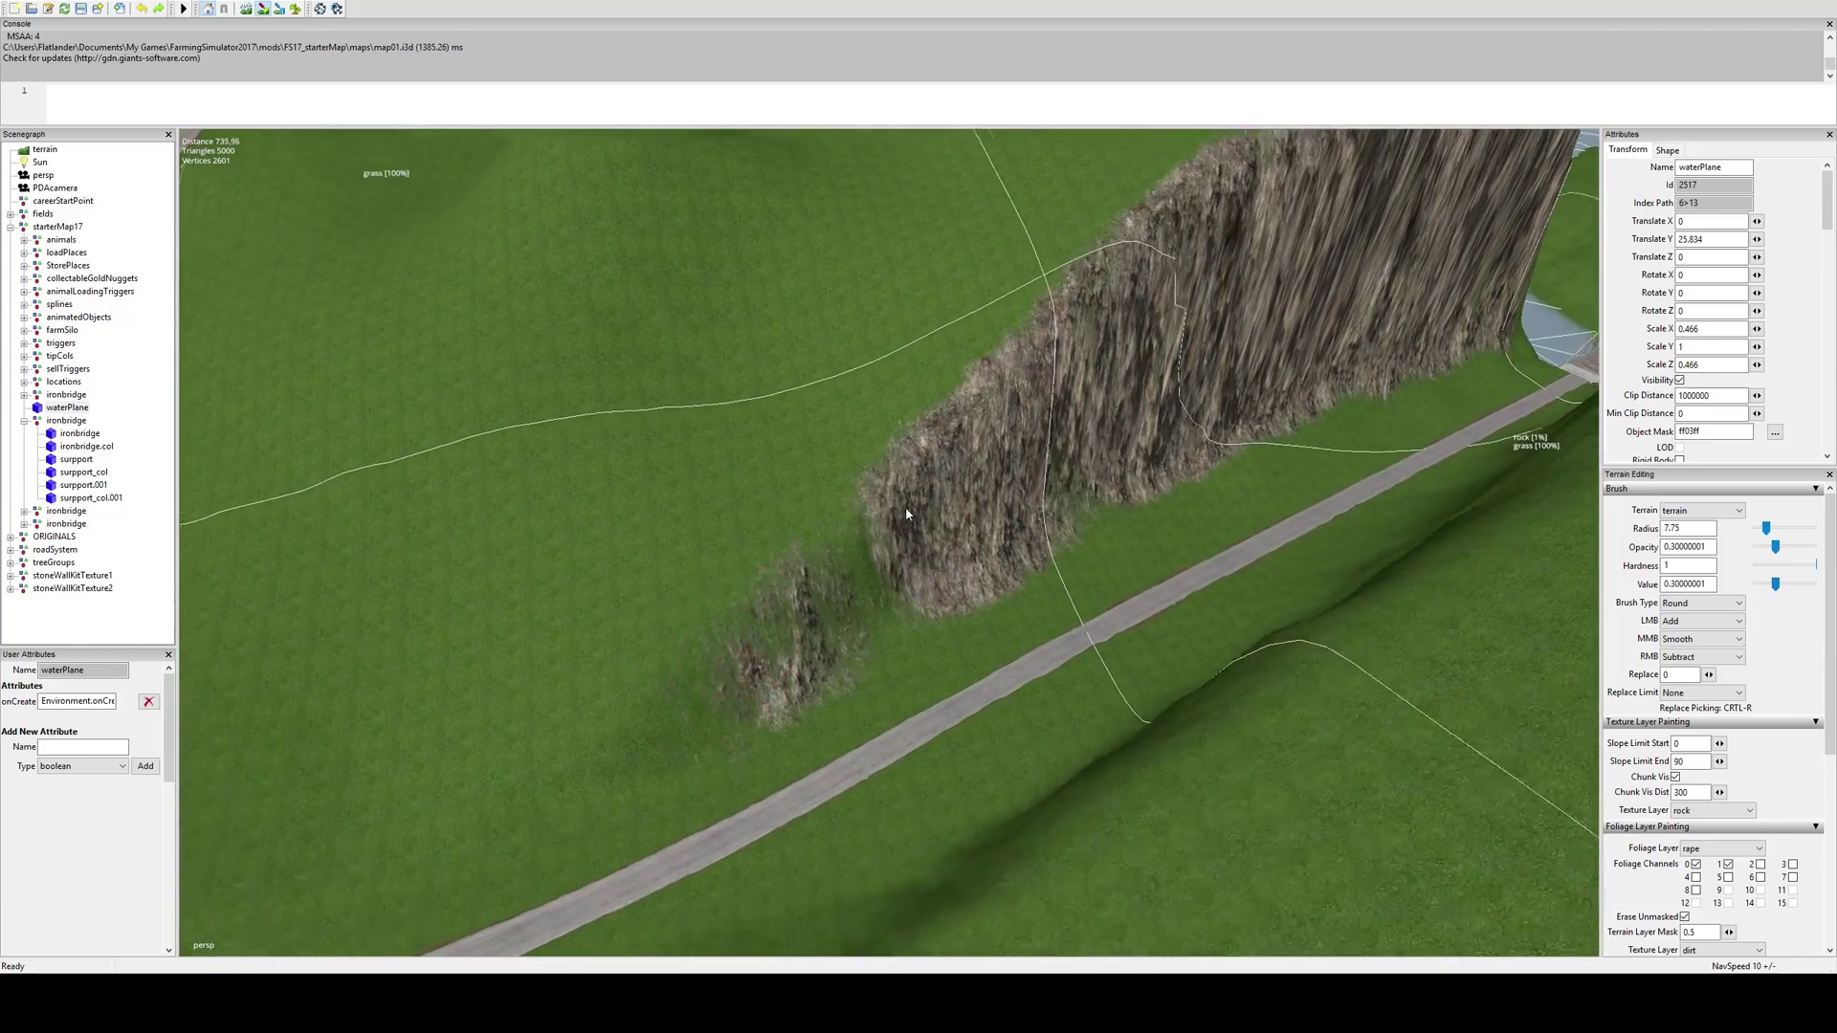
mouse_move(924, 494)
left_mouse_down()
mouse_move(836, 605)
mouse_move(681, 691)
left_mouse_up()
scroll(744, 551, "down", 1)
mouse_move(745, 551)
left_mouse_down("alt")
mouse_move(857, 543)
mouse_move(748, 611)
left_mouse_up("alt")
Paint rock texture over the opposite steep ravine wall across the road
mouse_move(748, 617)
right_mouse_down()
mouse_move(1046, 373)
mouse_move(1055, 643)
mouse_move(1156, 548)
right_mouse_up()
mouse_move(1156, 548)
left_mouse_down()
mouse_move(680, 556)
mouse_move(930, 483)
mouse_move(794, 526)
mouse_move(850, 479)
mouse_move(430, 564)
left_mouse_up()
mouse_move(627, 531)
middle_mouse_down("alt")
mouse_move(679, 531)
mouse_move(785, 459)
middle_mouse_up("alt")
scroll(657, 524, "down", 3)
mouse_move(1086, 406)
left_mouse_down()
mouse_move(1007, 445)
mouse_move(583, 549)
mouse_move(421, 689)
mouse_move(393, 749)
mouse_move(684, 703)
mouse_move(1043, 539)
left_mouse_up()
left_click_drag(1285, 478, 790, 593)
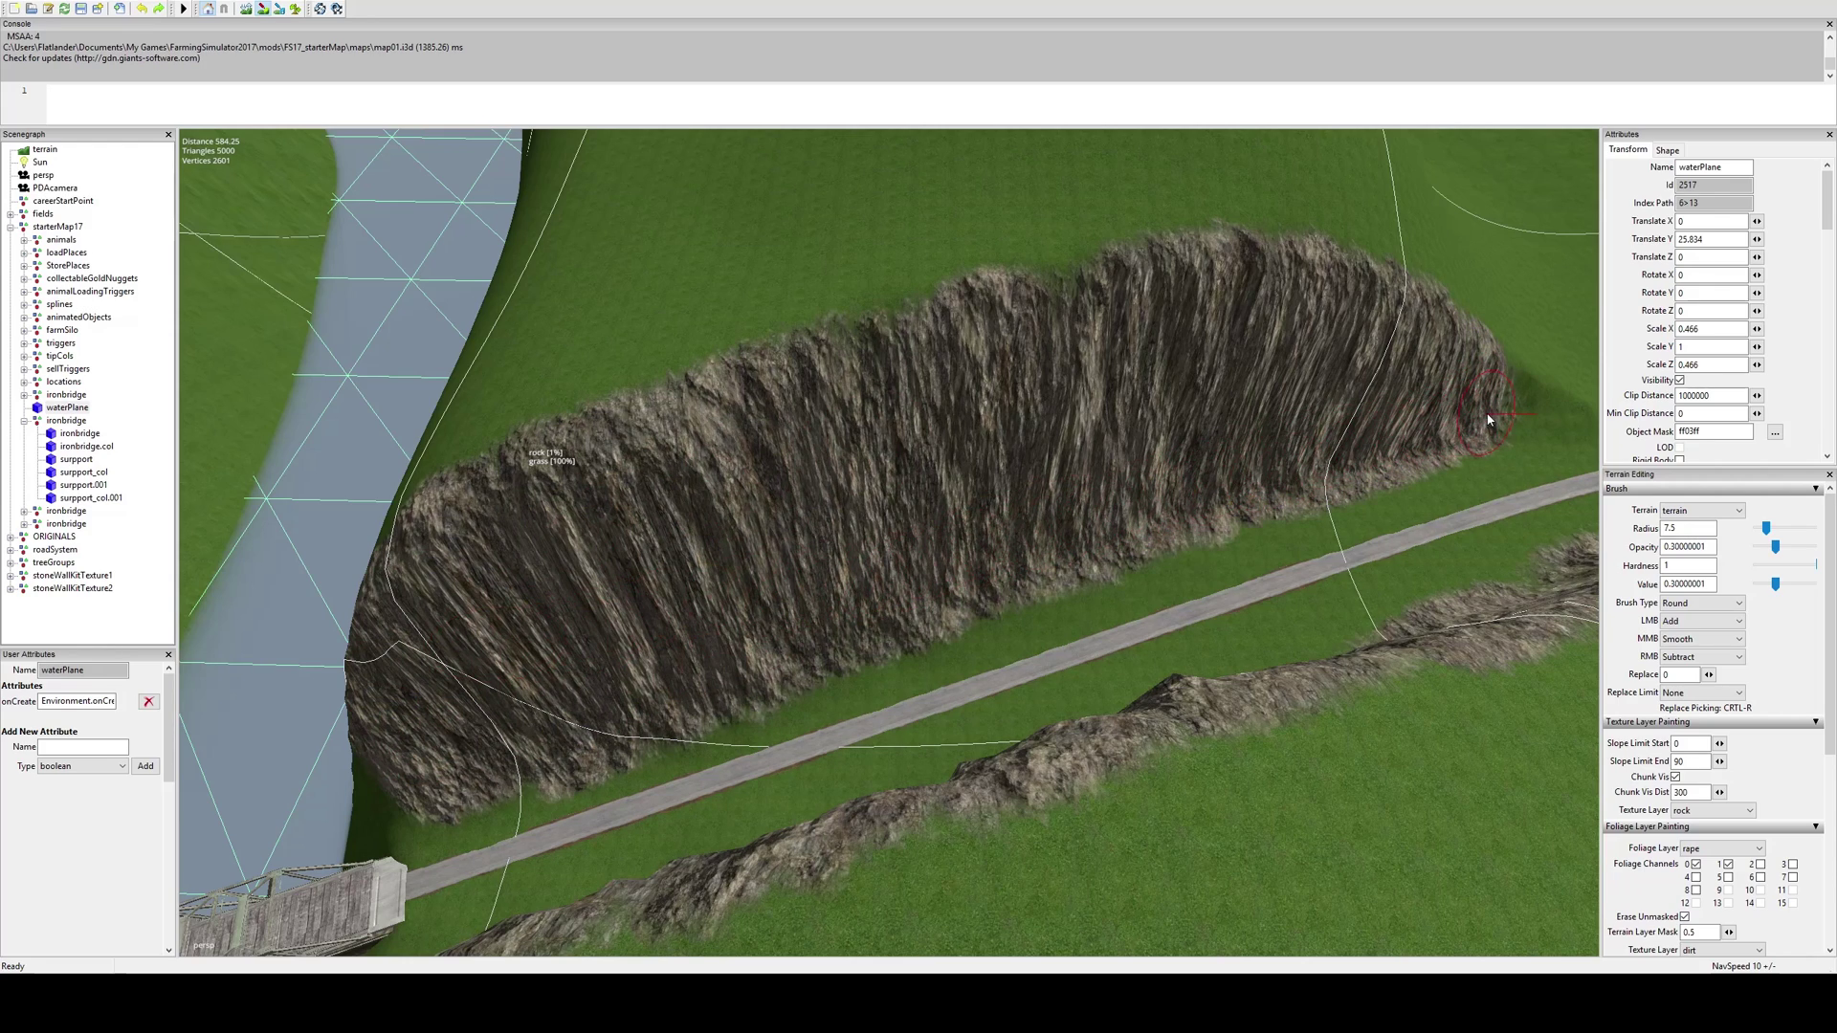
Extend the rock texture along the first wall's base and out to its low end beside the road bend
middle_click_drag(770, 624, 1110, 536, "alt")
scroll(1110, 536, "up", 2)
mouse_move(611, 816)
left_mouse_down("alt")
mouse_move(927, 701)
mouse_move(971, 507)
left_mouse_up("alt")
scroll(1276, 737, "down", 1)
left_click(1275, 738)
middle_click_drag(735, 582, 1110, 787, "alt")
left_click_drag(1109, 786, 354, 632)
middle_click_drag(354, 632, 574, 641, "alt")
mouse_move(1053, 784)
left_mouse_down()
mouse_move(1082, 775)
mouse_move(753, 680)
left_mouse_up()
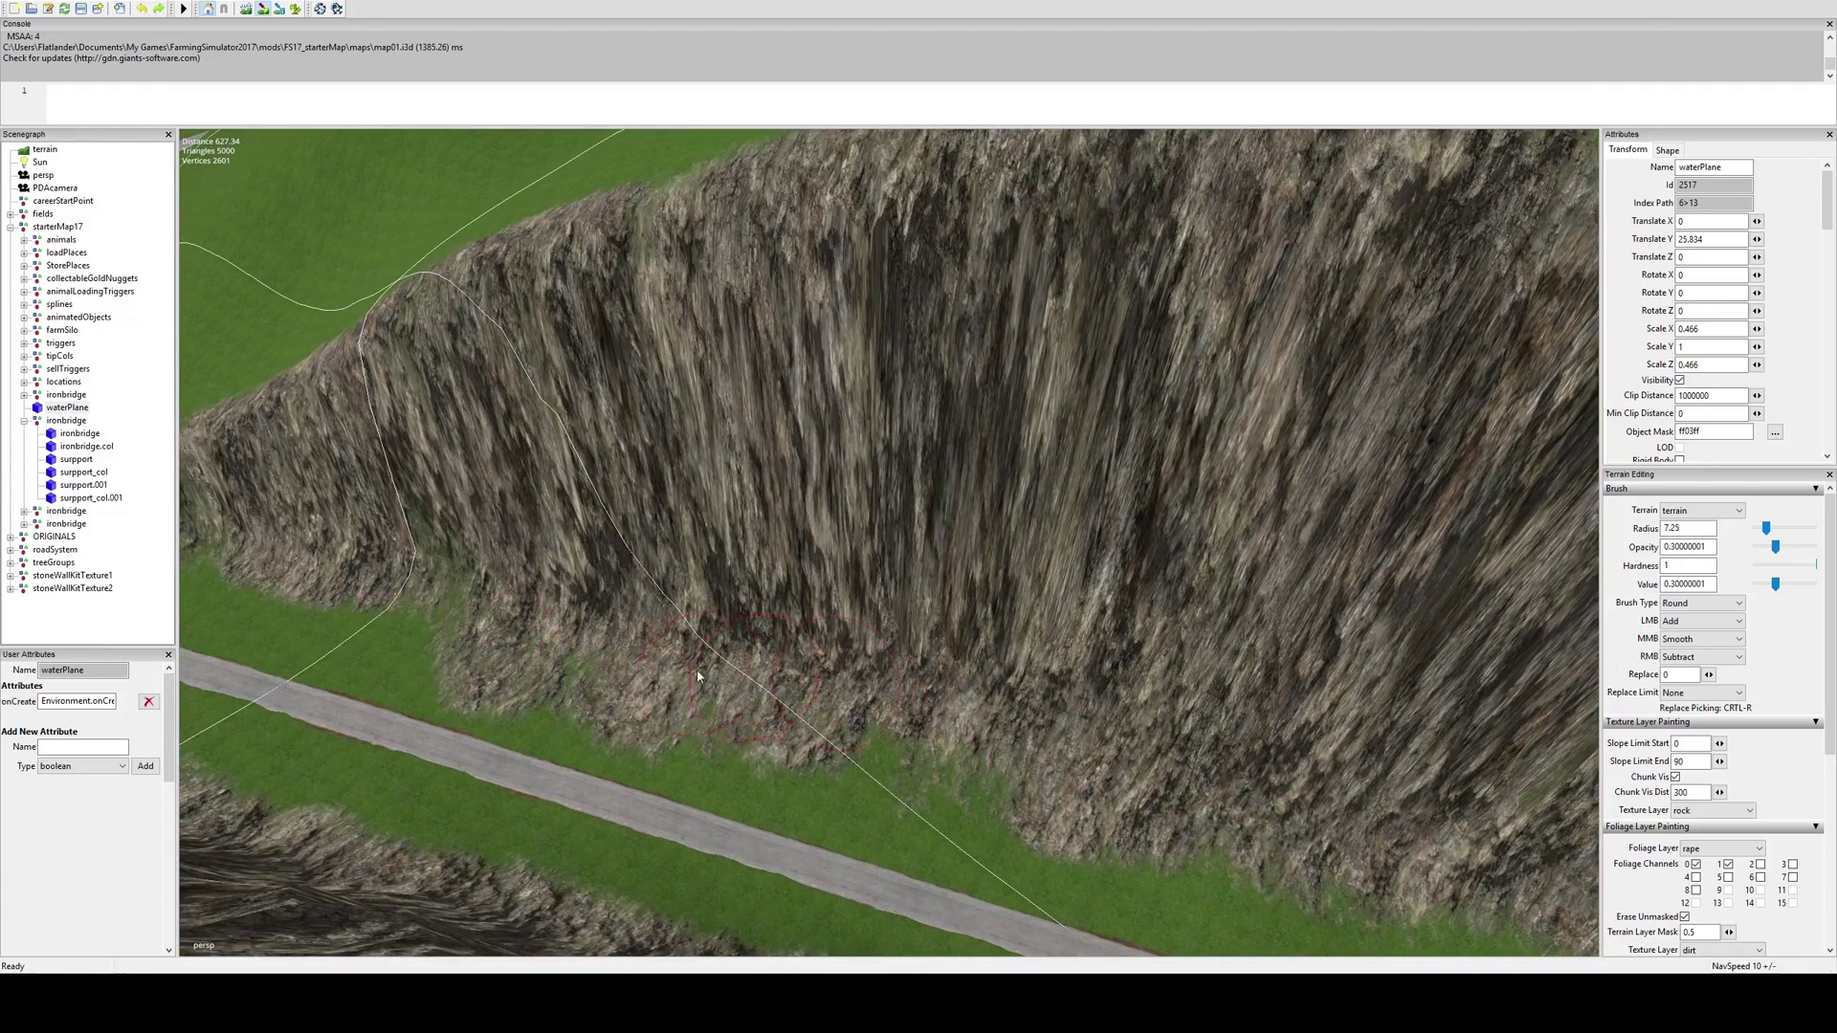
middle_click_drag(670, 622, 1131, 669)
left_click_drag(701, 614, 349, 561)
middle_click_drag(587, 627, 933, 660, "alt")
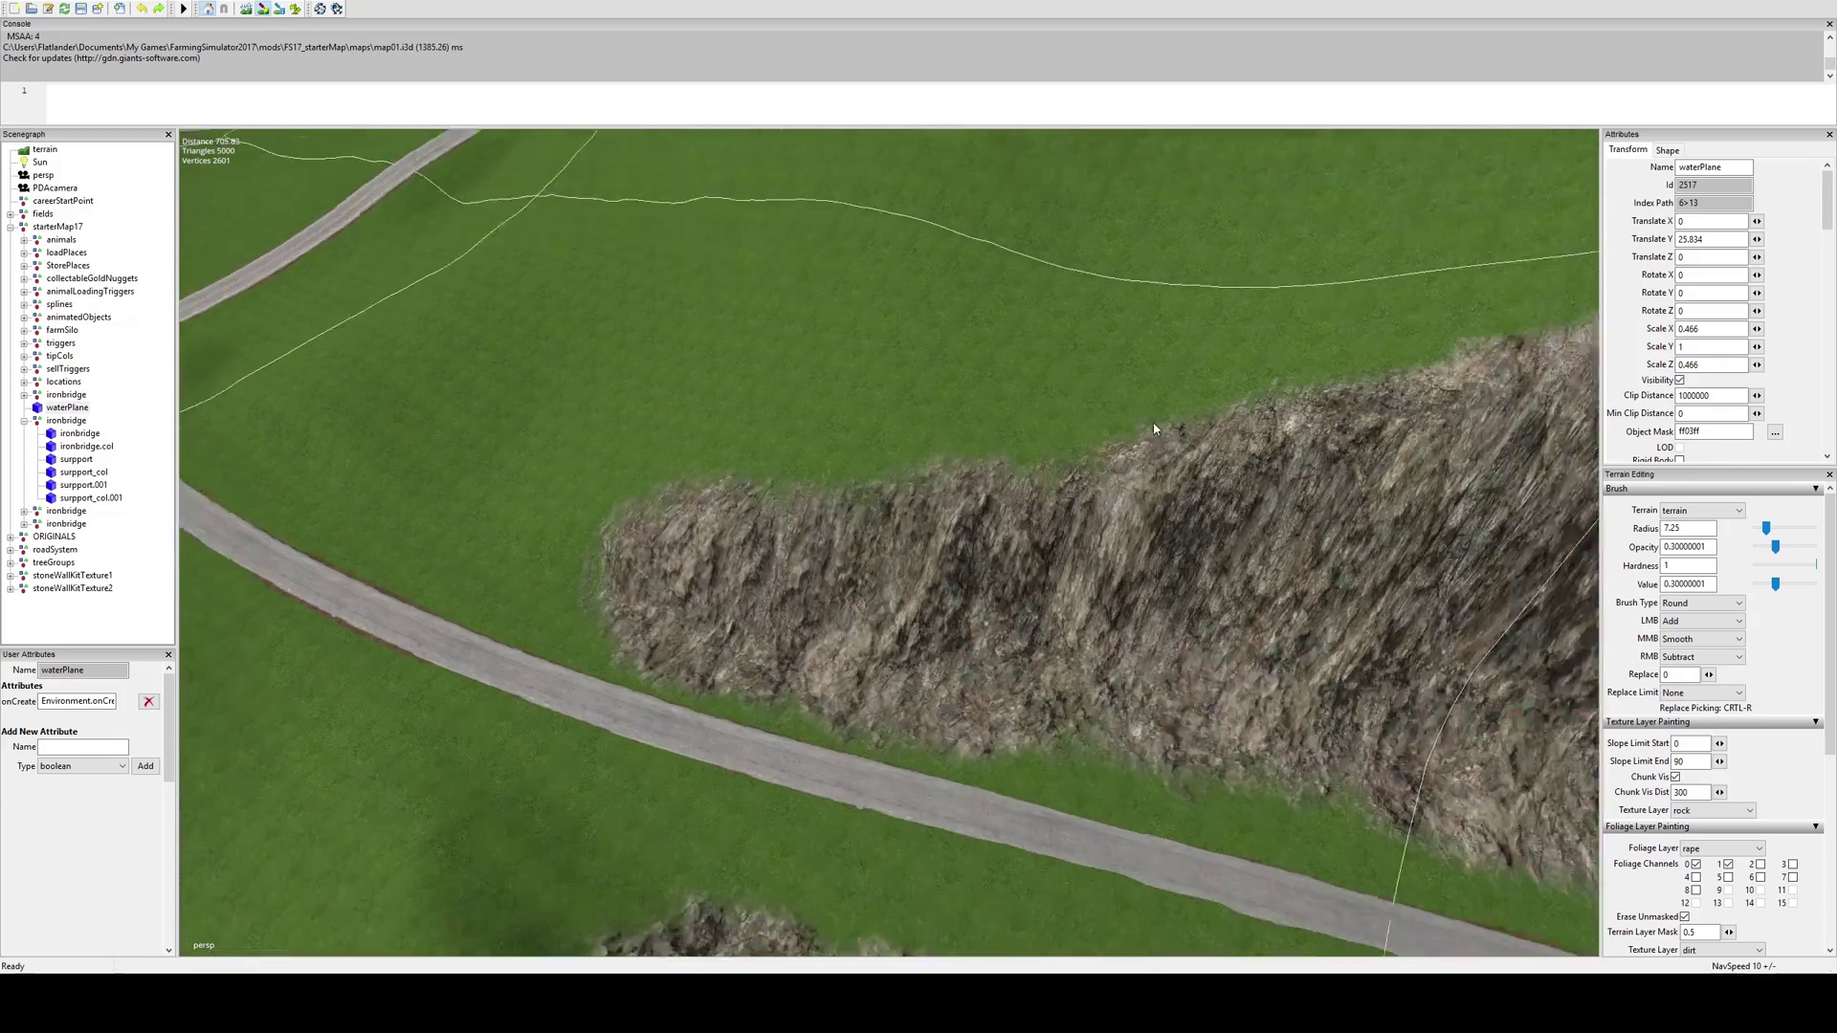
Switch the texture layer to grass and paint vertical grass streaks down the first rock wall
left_click_drag(933, 660, 1026, 565, "alt")
scroll(1026, 565, "up", 3)
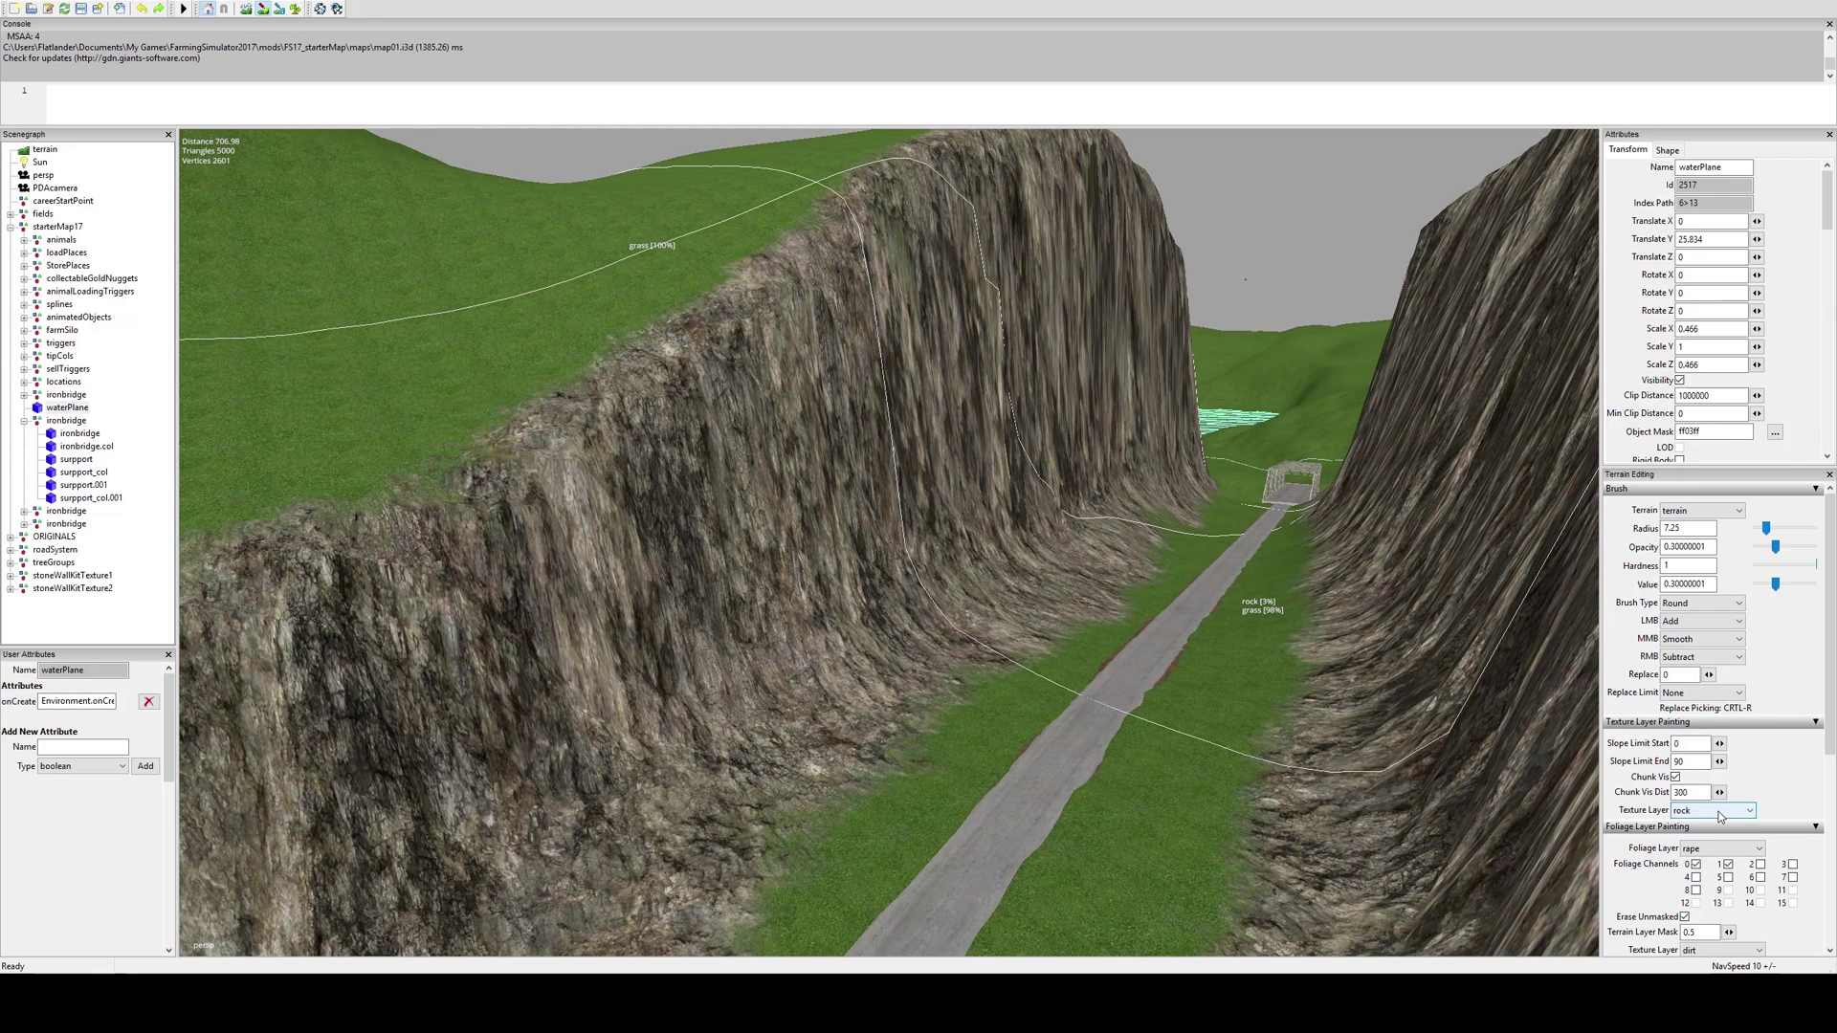
left_click(1722, 838)
left_click_drag(995, 802, 697, 722, "alt")
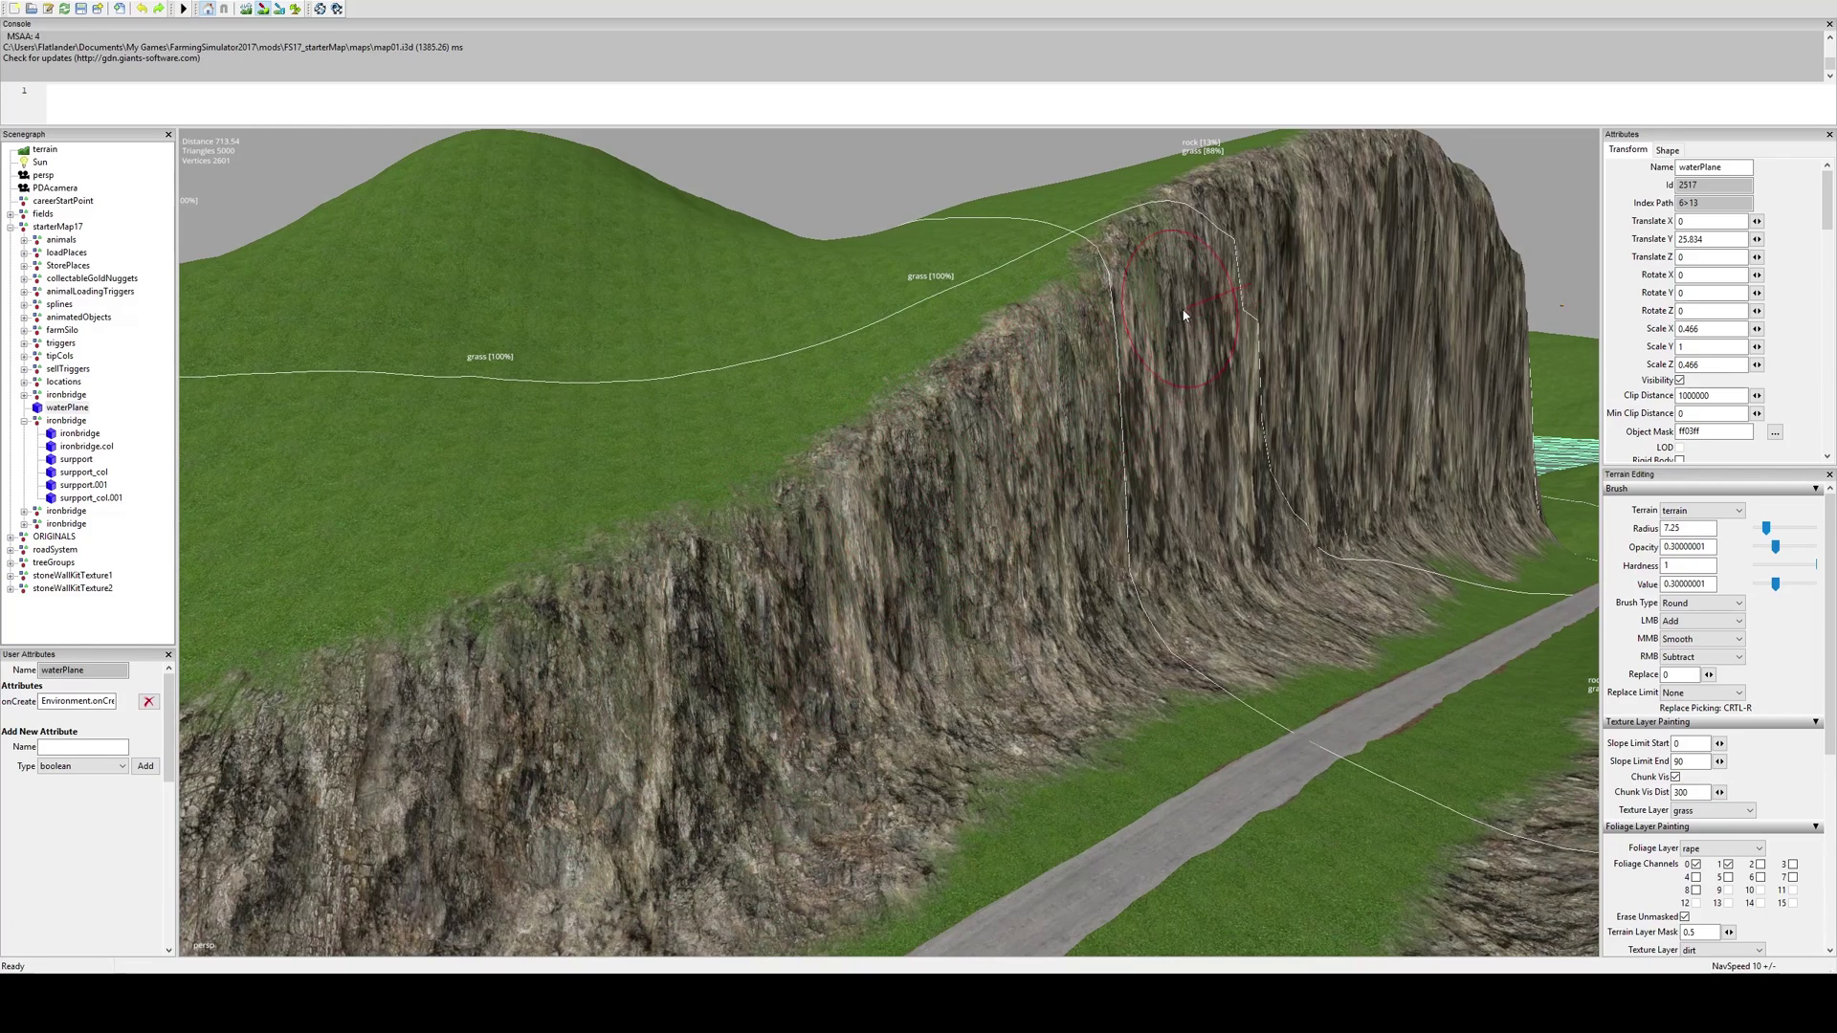
middle_click_drag(1183, 313, 1163, 327, "alt")
scroll(1163, 327, "up", 2)
middle_click_drag(1038, 729, 775, 762)
left_click(902, 451)
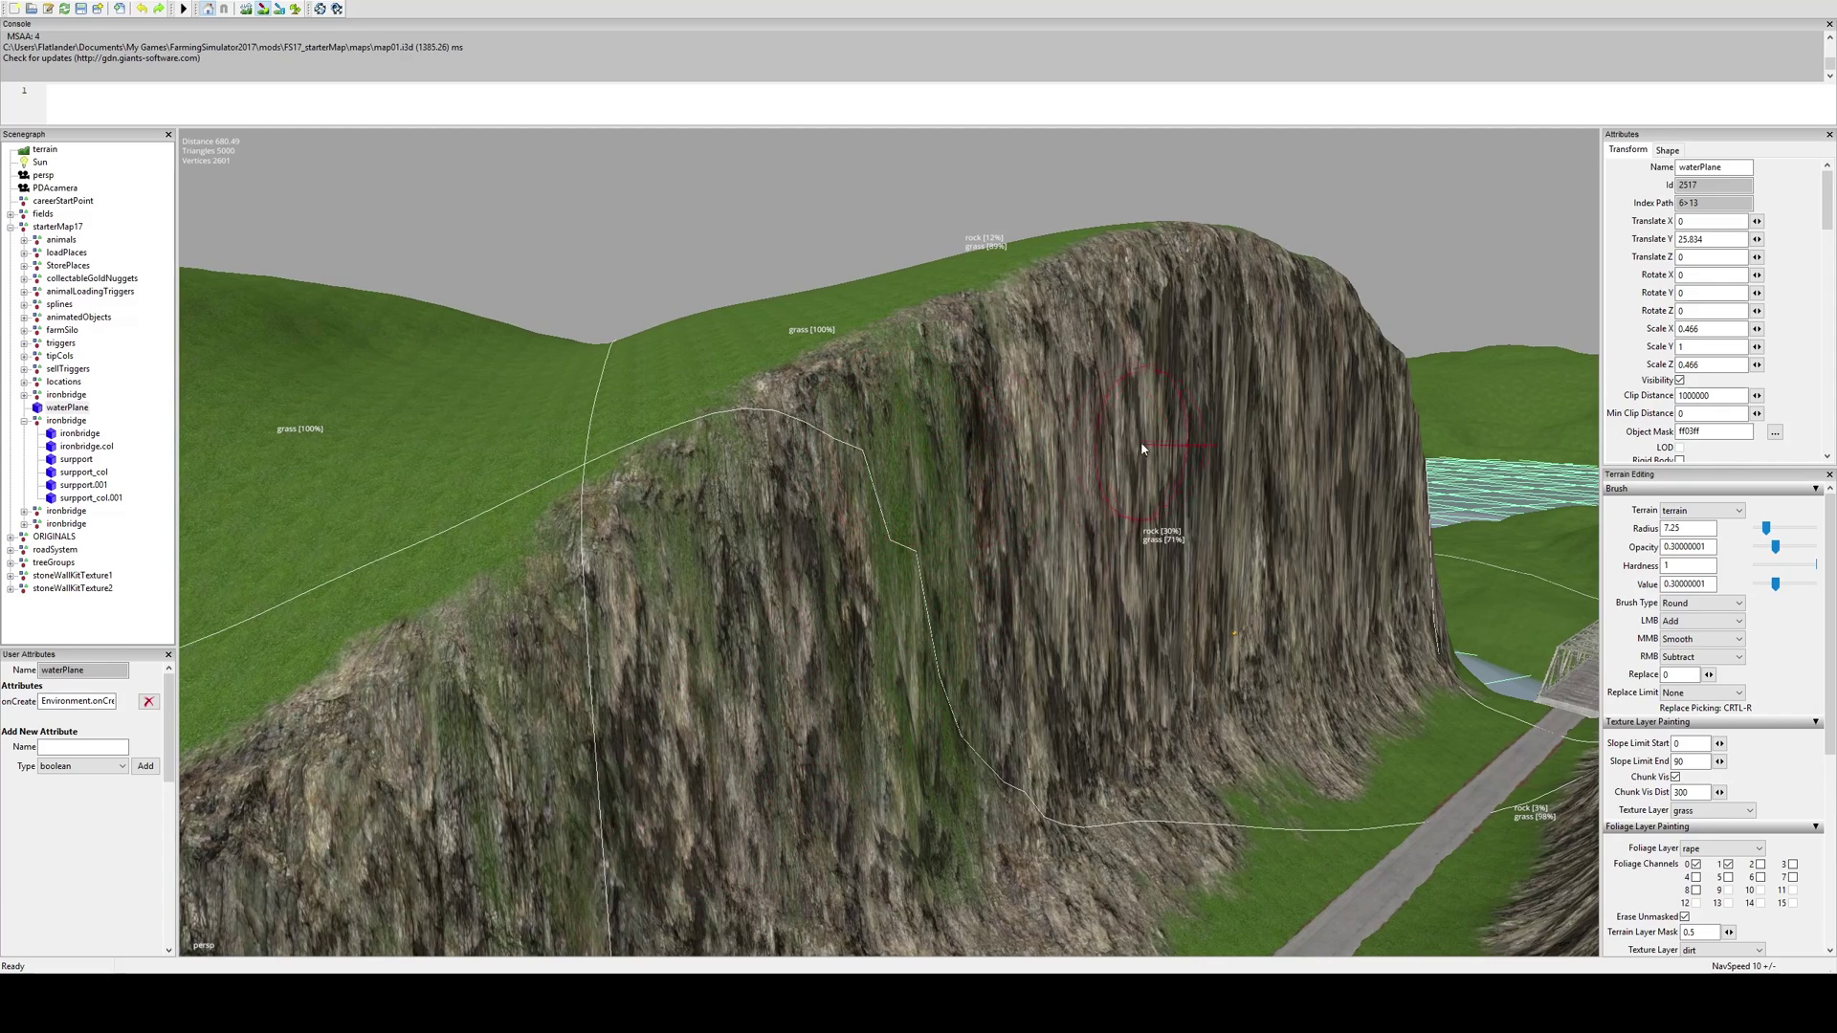
middle_click_drag(1142, 416, 866, 515, "alt")
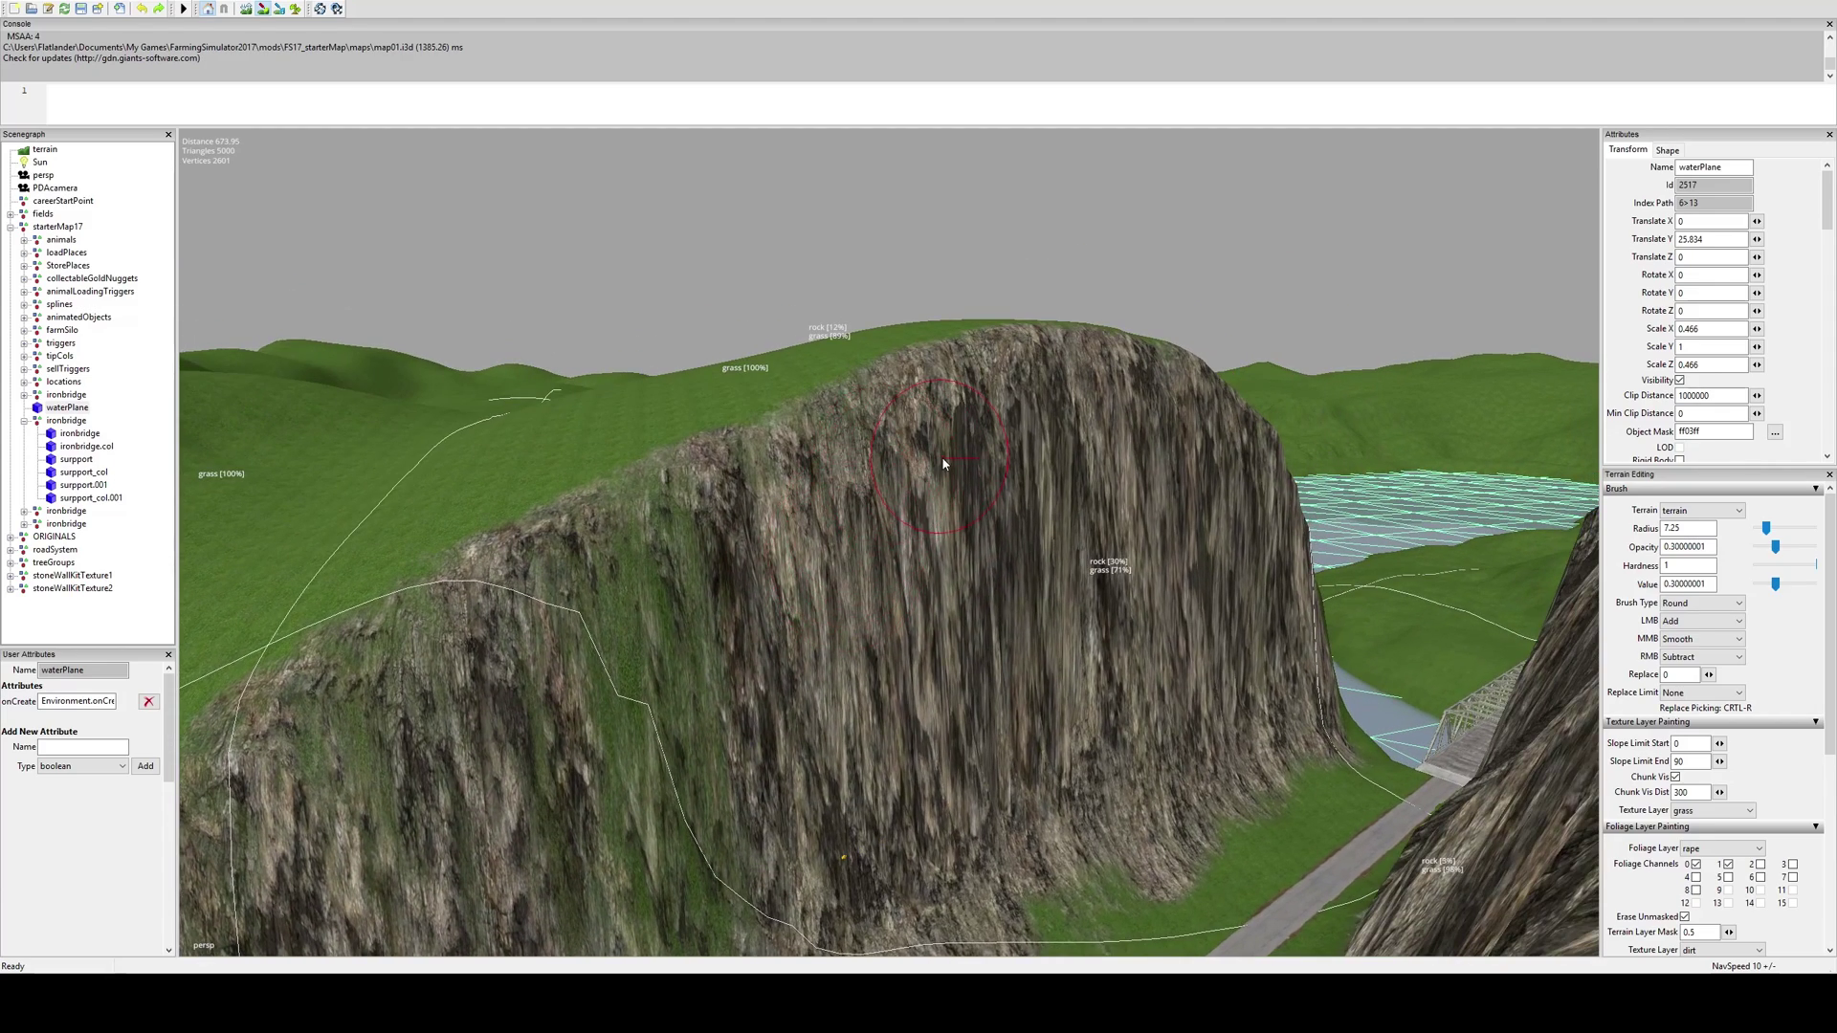
middle_click_drag(942, 464, 747, 390)
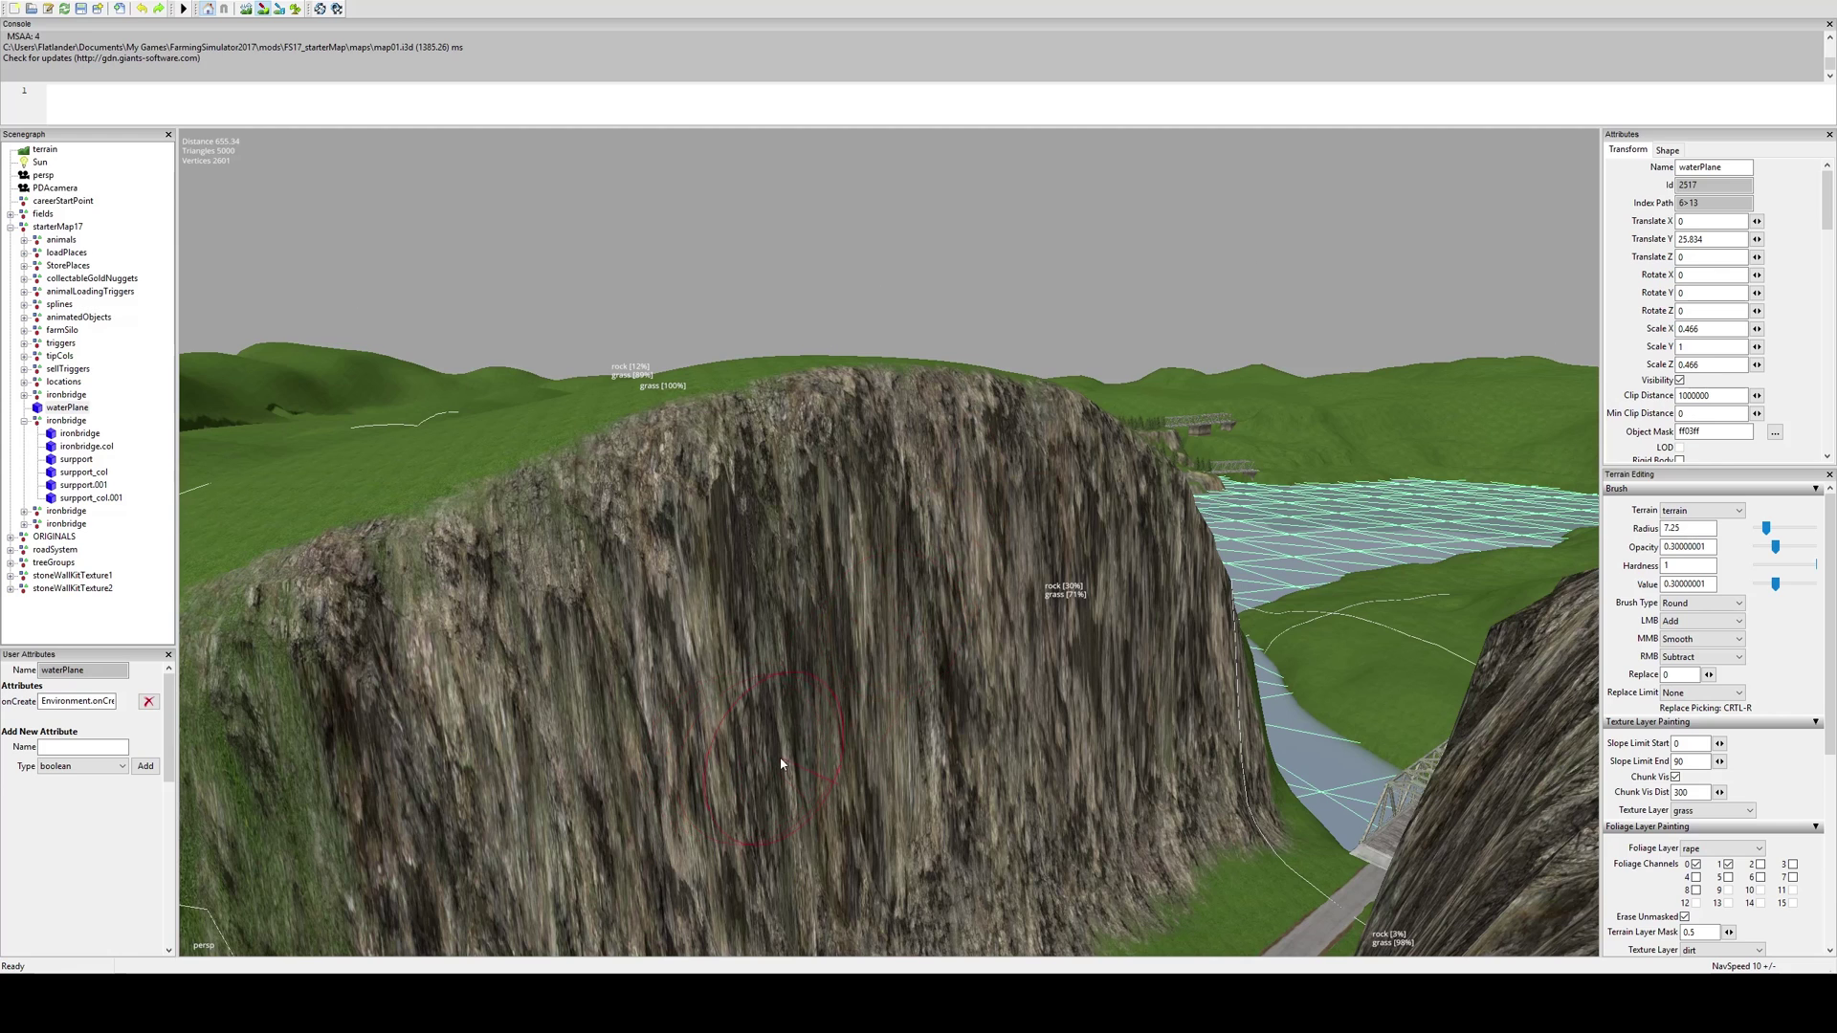
middle_click_drag(842, 765, 1046, 582)
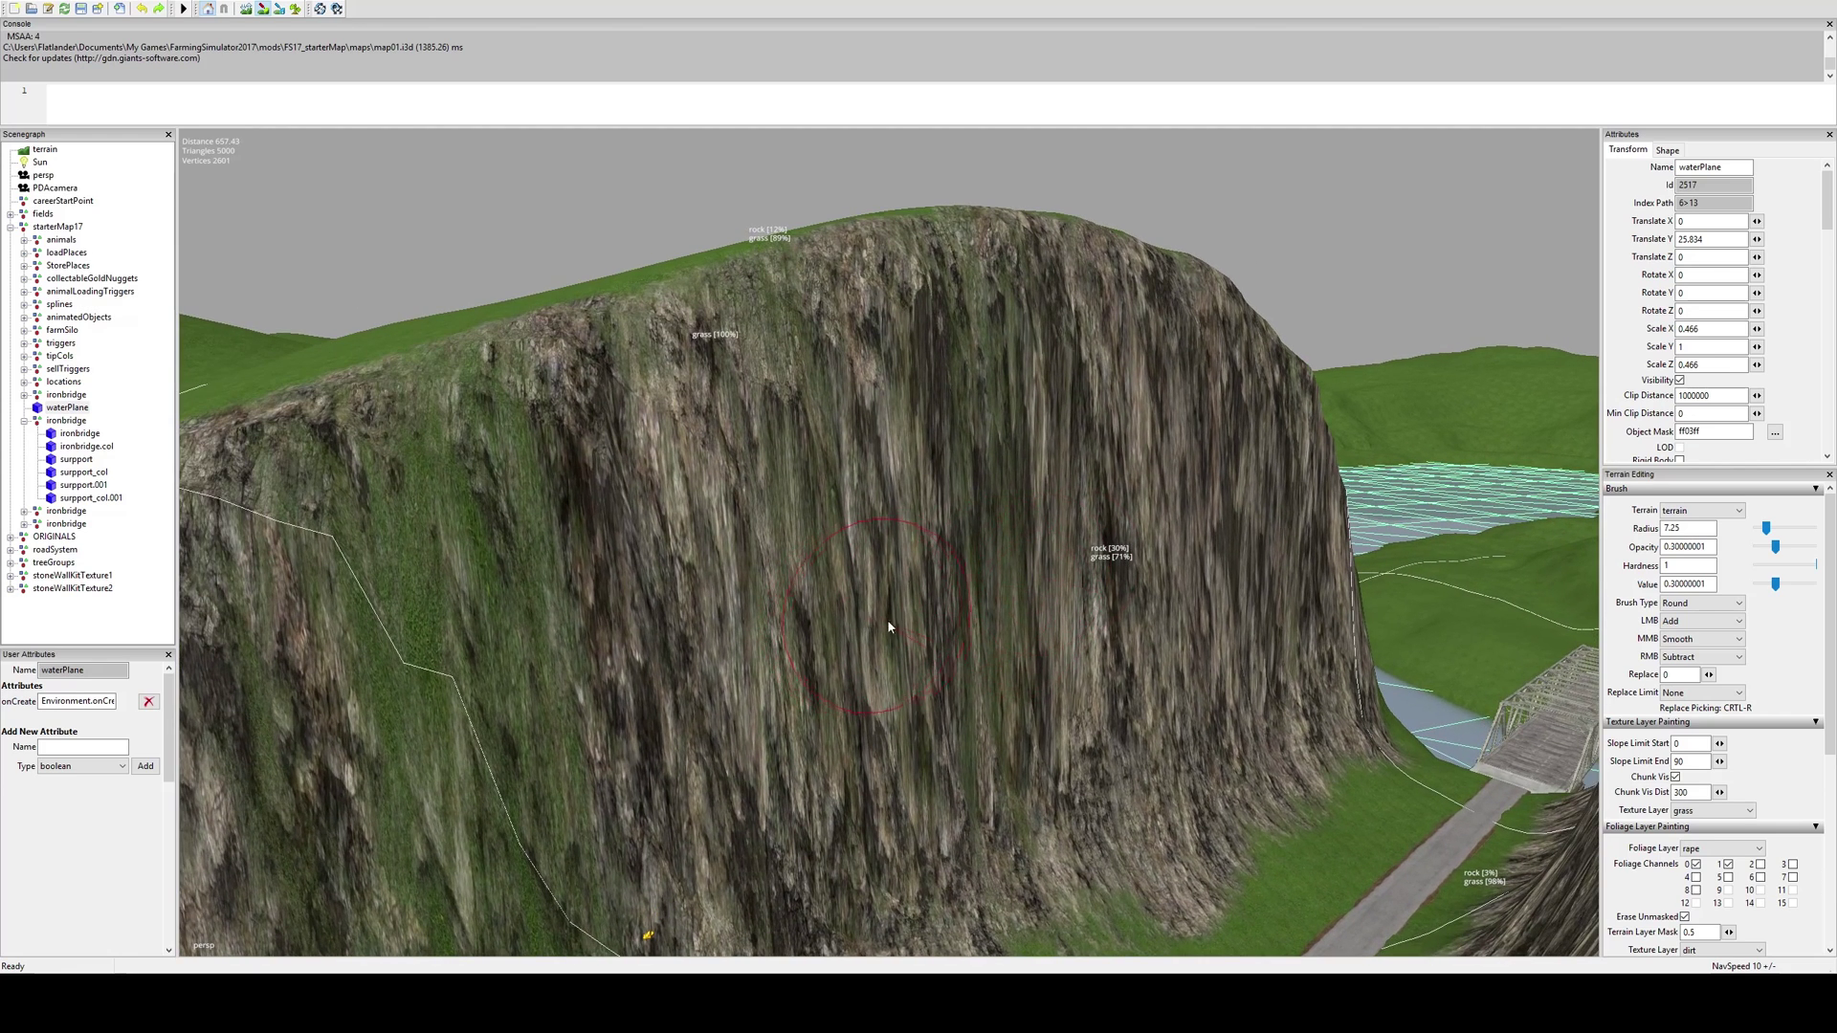
Switch to terrain sculpting and work uneven relief into the grass-streaked rock wall above the road
left_click(245, 8)
left_click(246, 10)
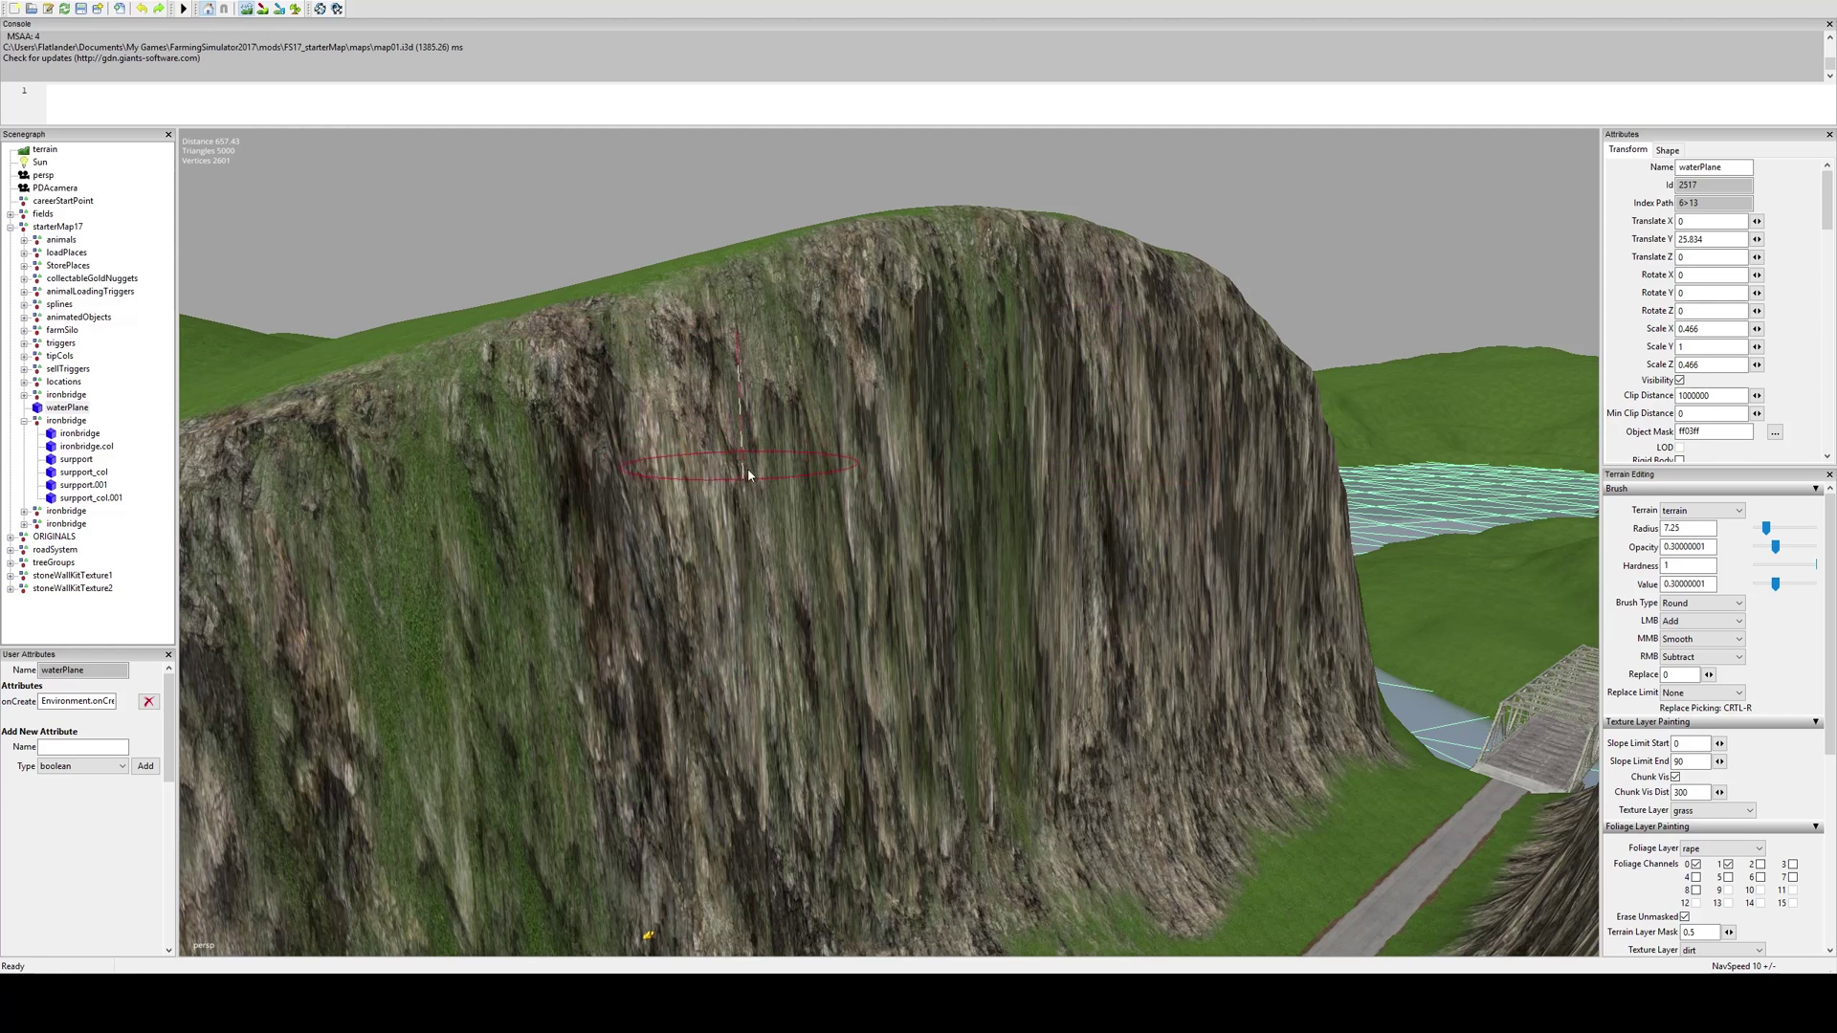
left_click(950, 601)
left_click(1009, 584)
left_click(1064, 550)
left_click(713, 620)
left_click(727, 617)
left_click_drag(763, 614, 961, 542)
middle_click_drag(765, 612, 864, 562, "alt")
mouse_move(865, 561)
left_mouse_down()
mouse_move(668, 628)
mouse_move(734, 750)
mouse_move(722, 765)
mouse_move(703, 629)
mouse_move(798, 570)
mouse_move(794, 612)
left_mouse_up()
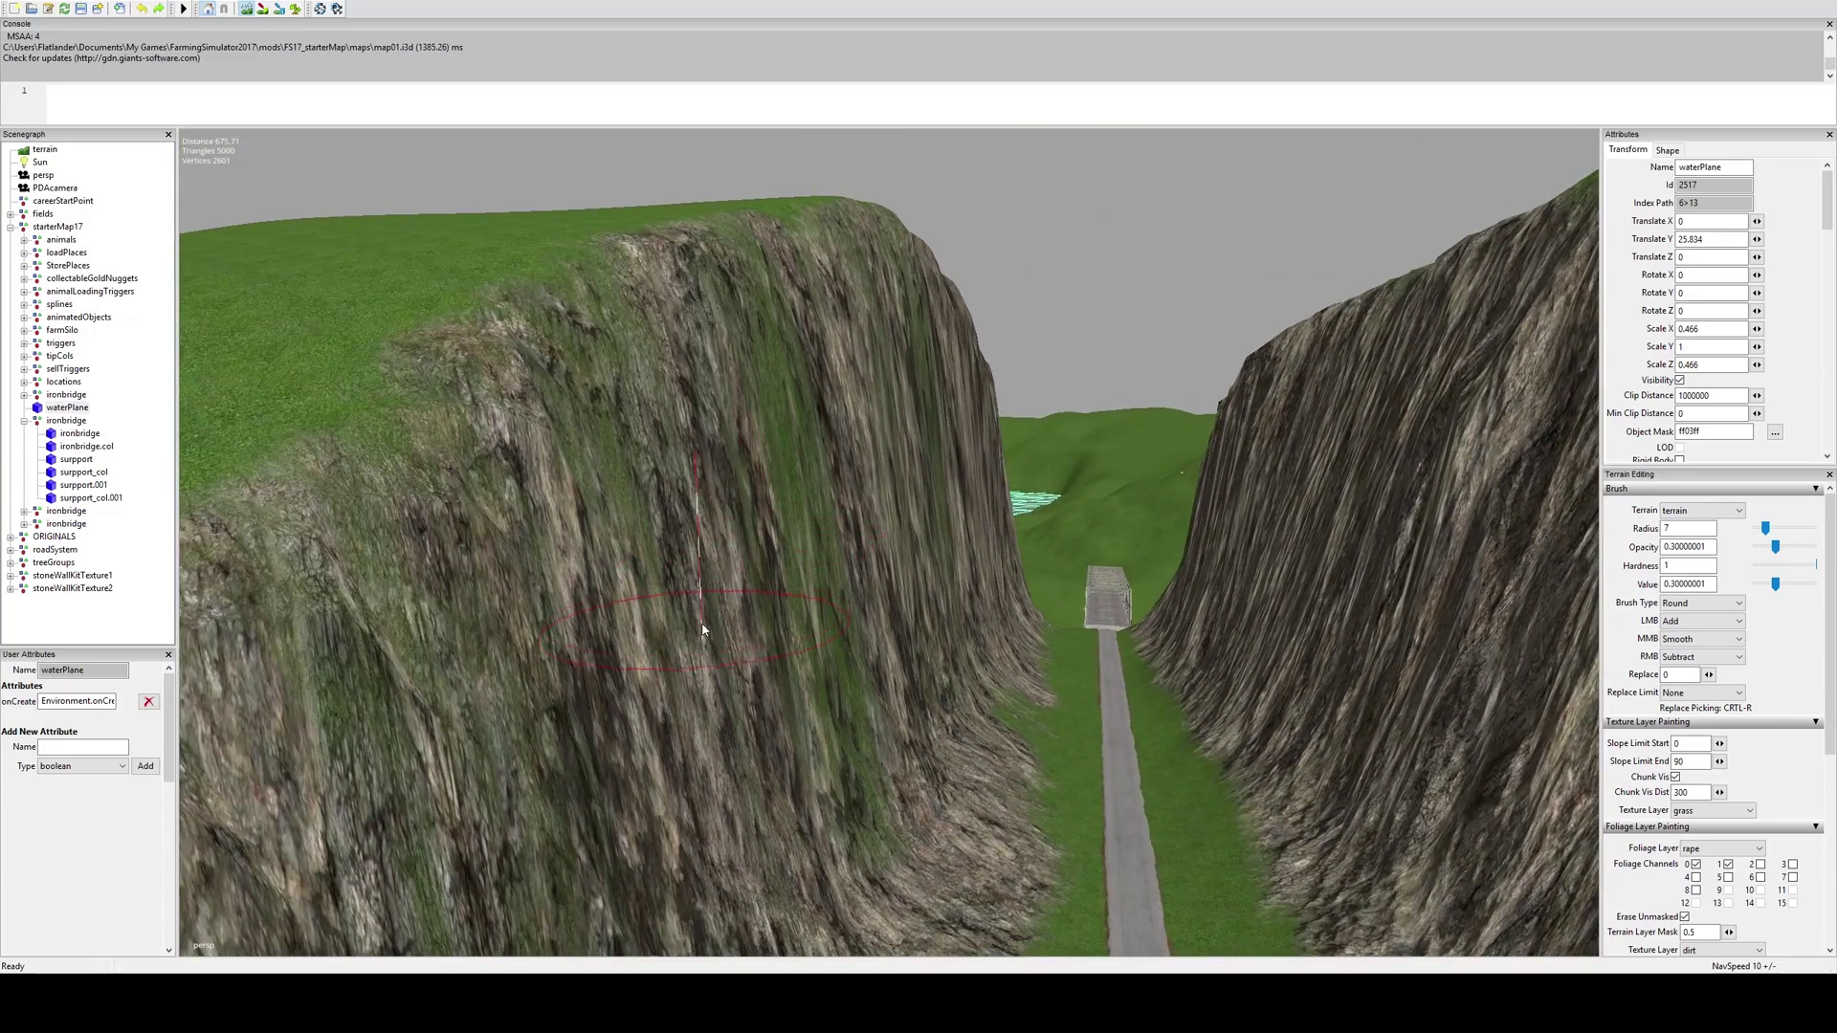
scroll(798, 571, "down", 3)
mouse_move(794, 613)
left_mouse_down()
mouse_move(759, 629)
mouse_move(771, 608)
mouse_move(522, 525)
mouse_move(609, 537)
left_mouse_up()
scroll(609, 538, "up", 3)
middle_click_drag(608, 538, 742, 475, "alt")
left_click_drag(743, 476, 788, 528)
middle_click_drag(788, 523, 789, 525)
middle_click_drag(789, 524, 794, 526, "alt")
mouse_move(794, 526)
middle_mouse_down("alt")
mouse_move(725, 514)
mouse_move(649, 603)
mouse_move(867, 534)
mouse_move(835, 566)
mouse_move(992, 467)
middle_mouse_up("alt")
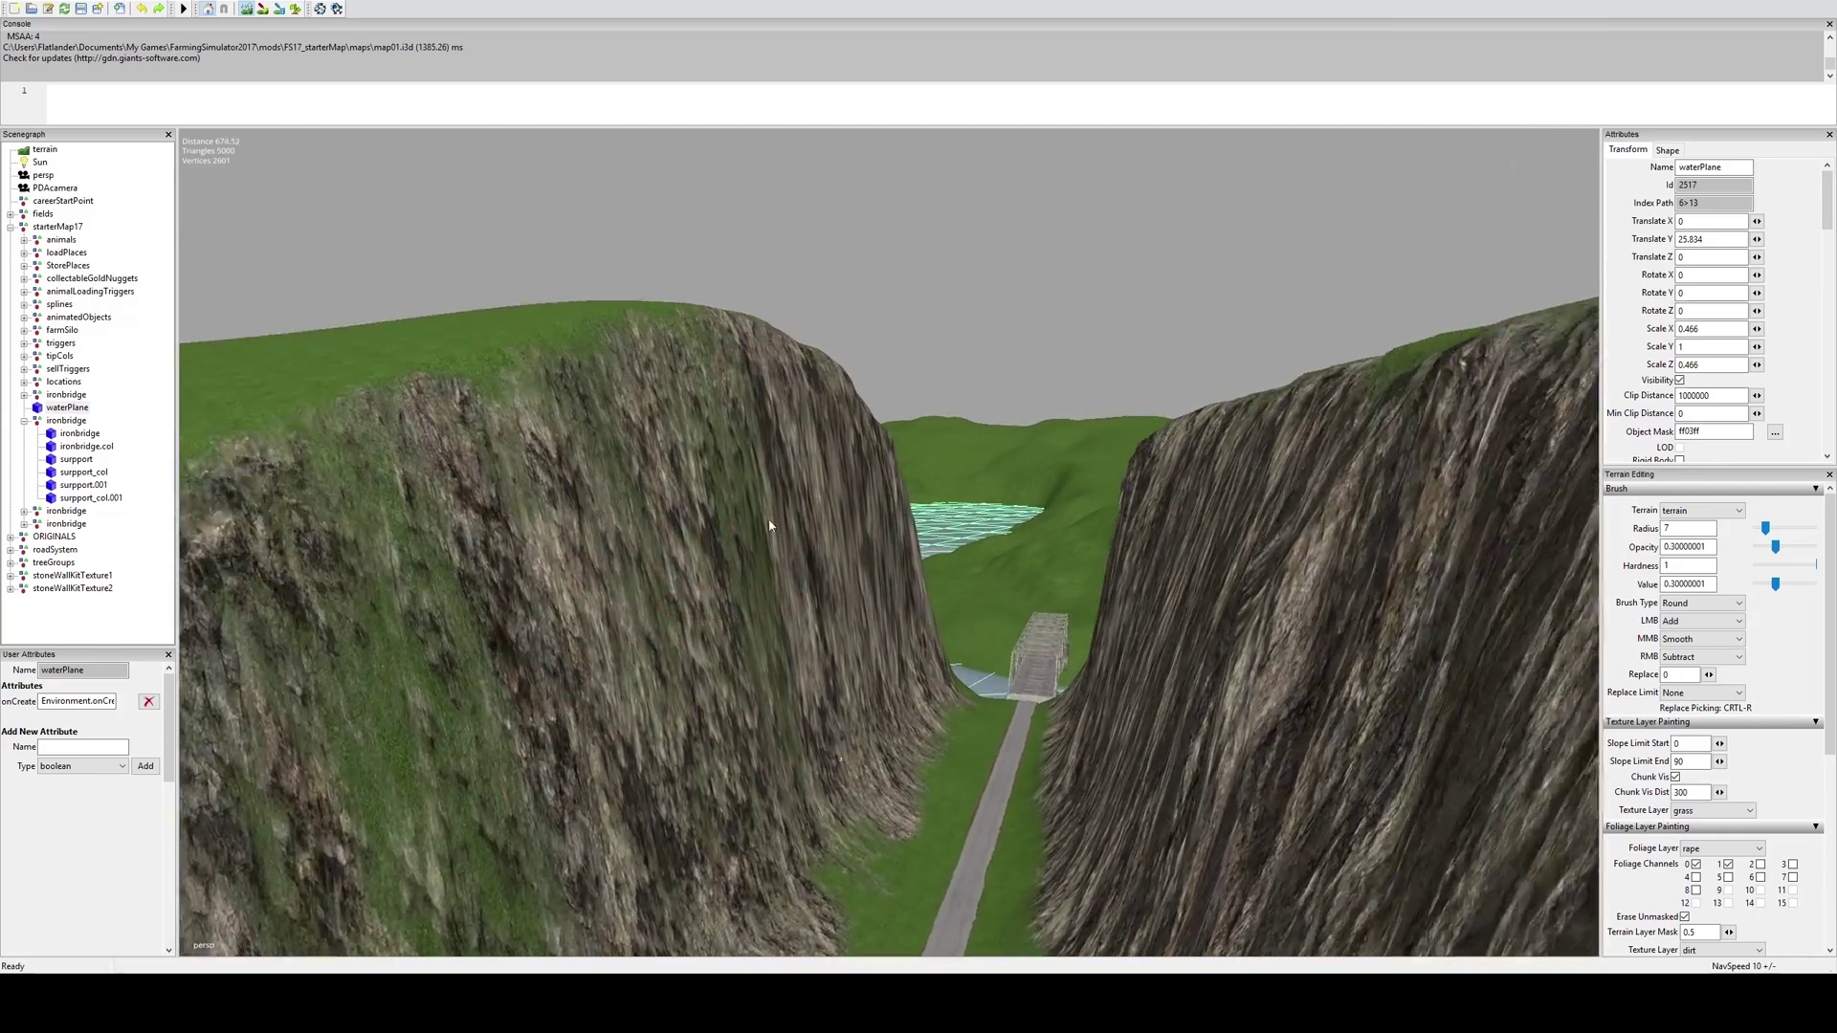
Examine both rock-painted ravine walls and their upper edges along the road from the bridge end
scroll(769, 520, "up", 1)
mouse_move(765, 603)
middle_mouse_down()
mouse_move(602, 689)
mouse_move(449, 841)
middle_mouse_up()
middle_click_drag(450, 842, 551, 804, "alt")
mouse_move(551, 803)
left_mouse_down("alt")
mouse_move(676, 553)
mouse_move(1196, 479)
left_mouse_up("alt")
mouse_move(1196, 478)
middle_mouse_down()
mouse_move(1234, 468)
mouse_move(1088, 469)
middle_mouse_up()
mouse_move(1087, 464)
left_mouse_down("alt")
mouse_move(813, 393)
mouse_move(760, 308)
mouse_move(767, 417)
mouse_move(705, 430)
mouse_move(852, 443)
left_mouse_up("alt")
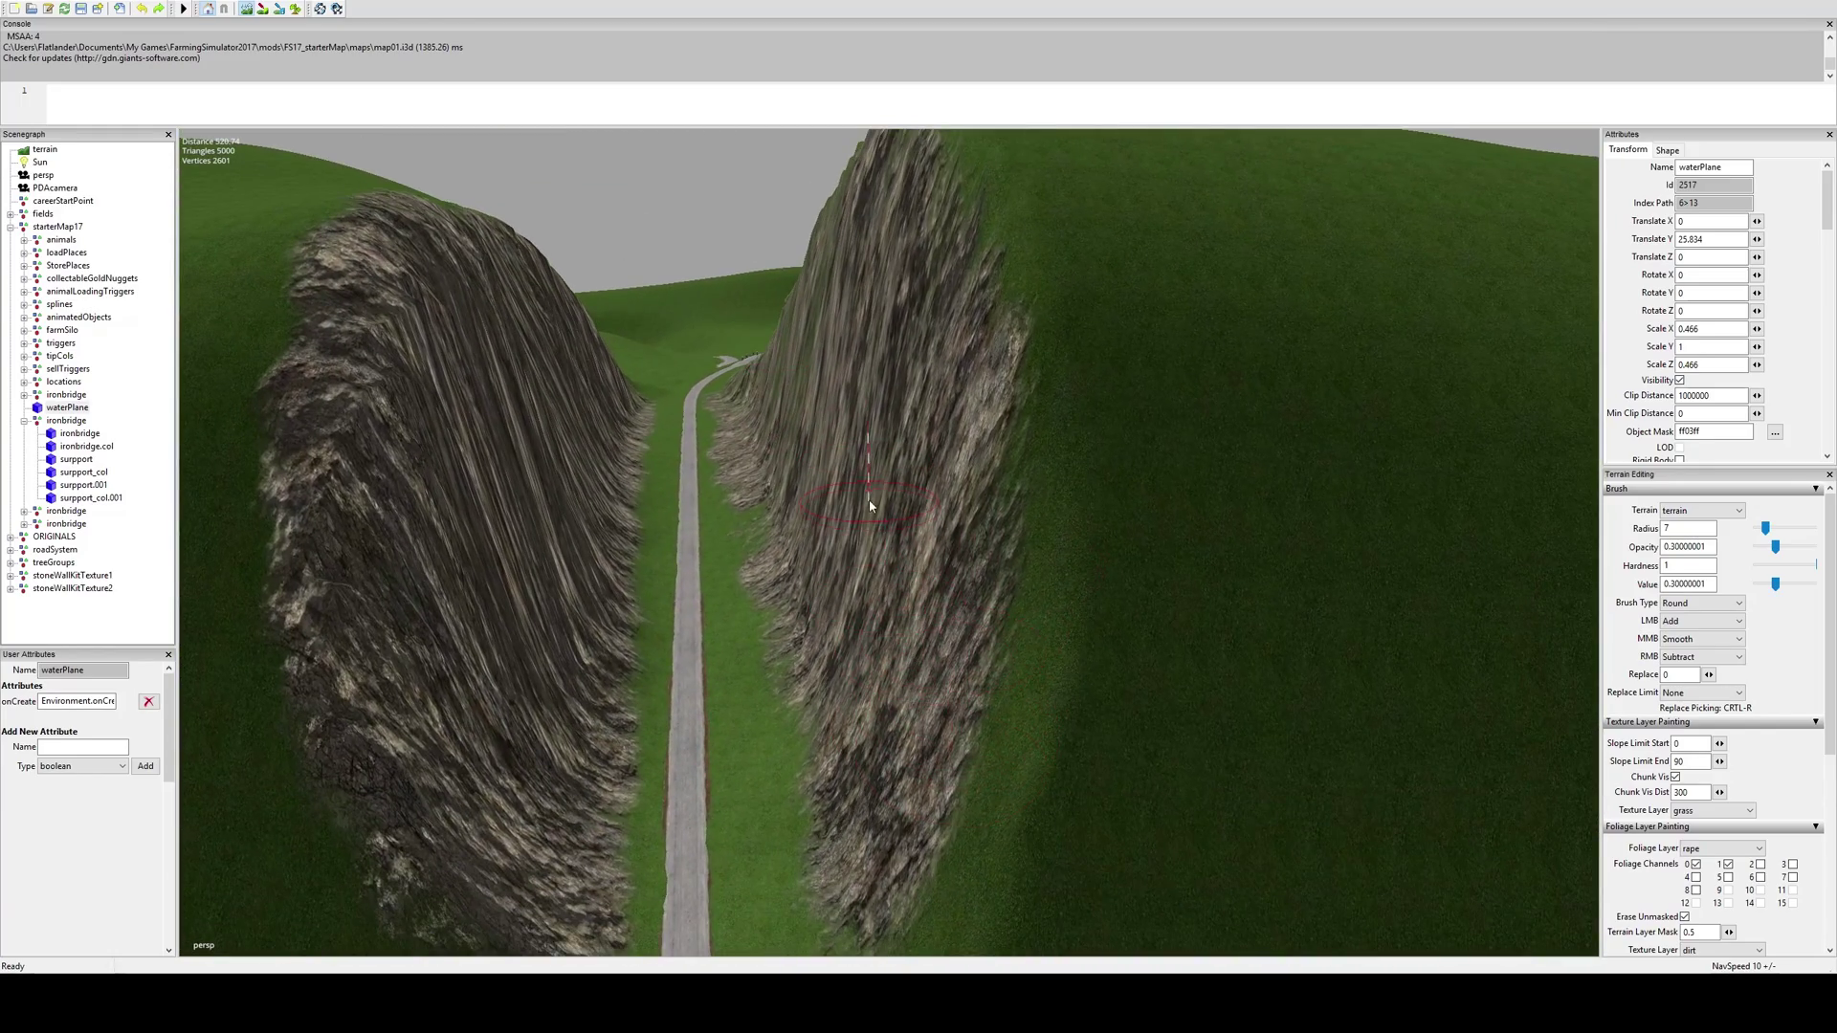
left_click_drag(873, 377, 988, 545, "alt")
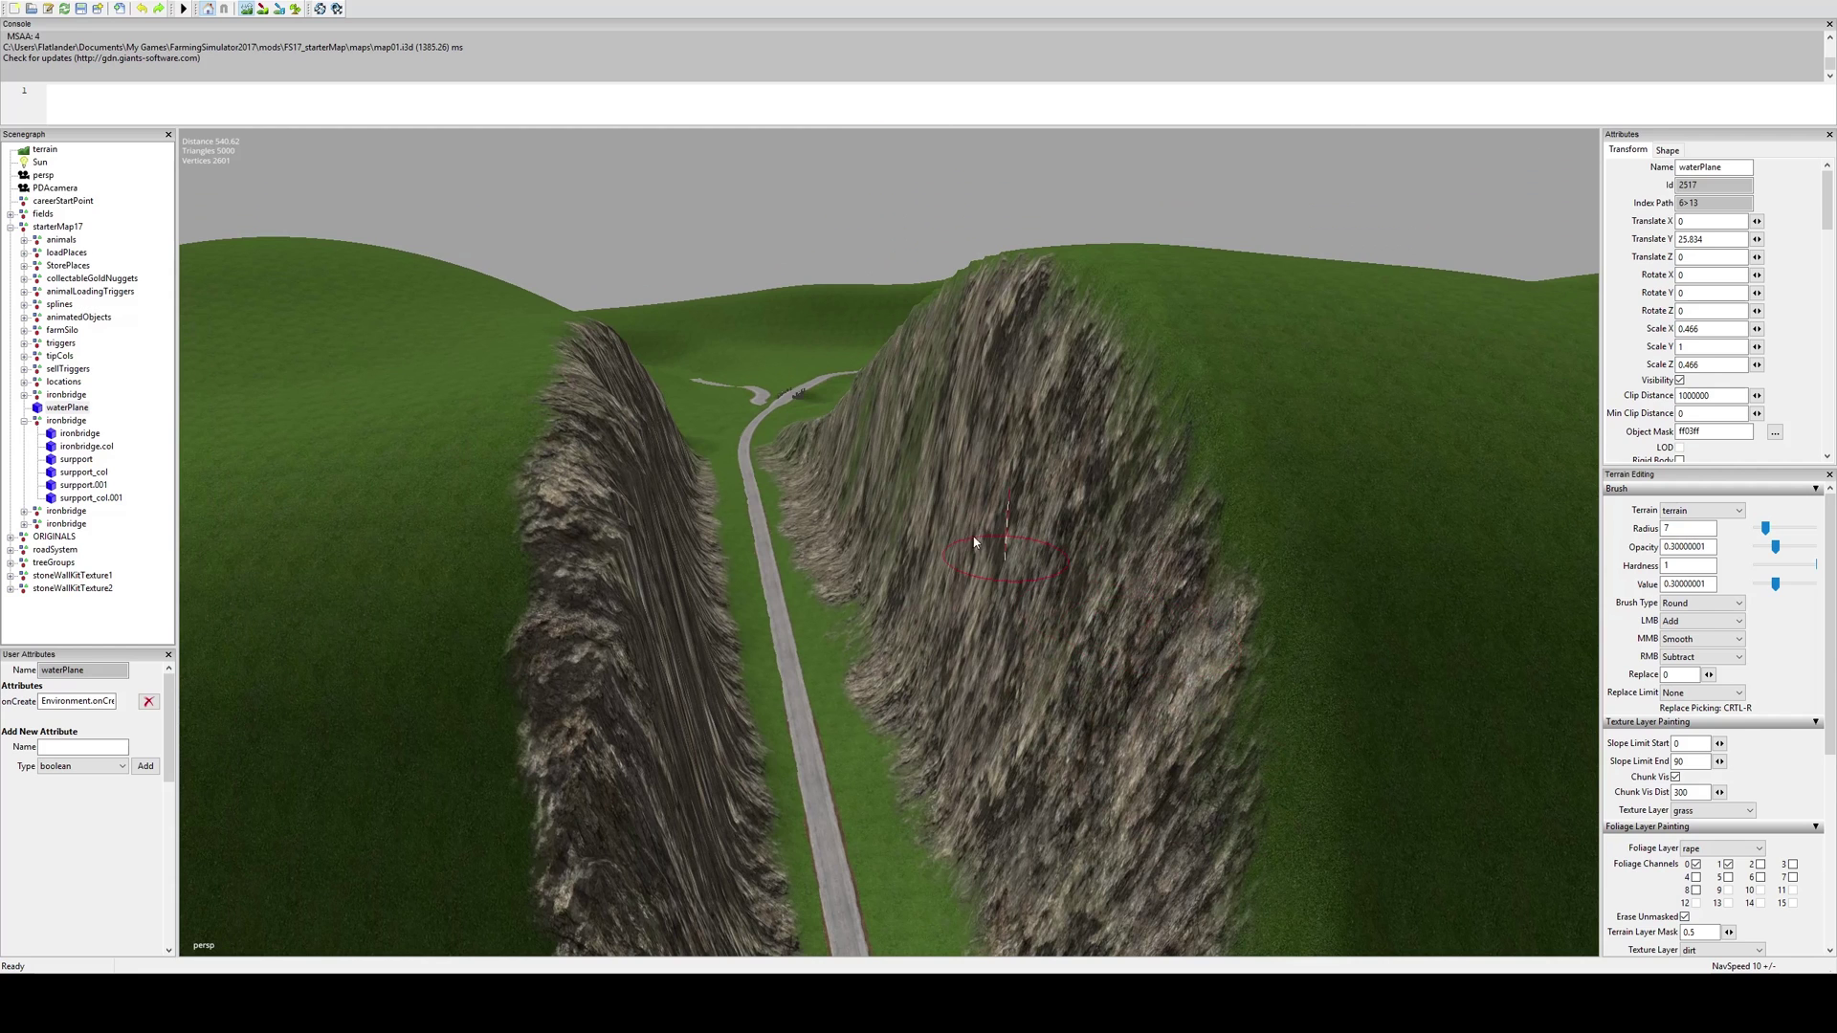
mouse_move(1041, 461)
middle_mouse_down()
mouse_move(986, 412)
mouse_move(984, 444)
mouse_move(1217, 730)
mouse_move(1109, 556)
middle_mouse_up()
left_click_drag(1110, 559, 1013, 521, "alt")
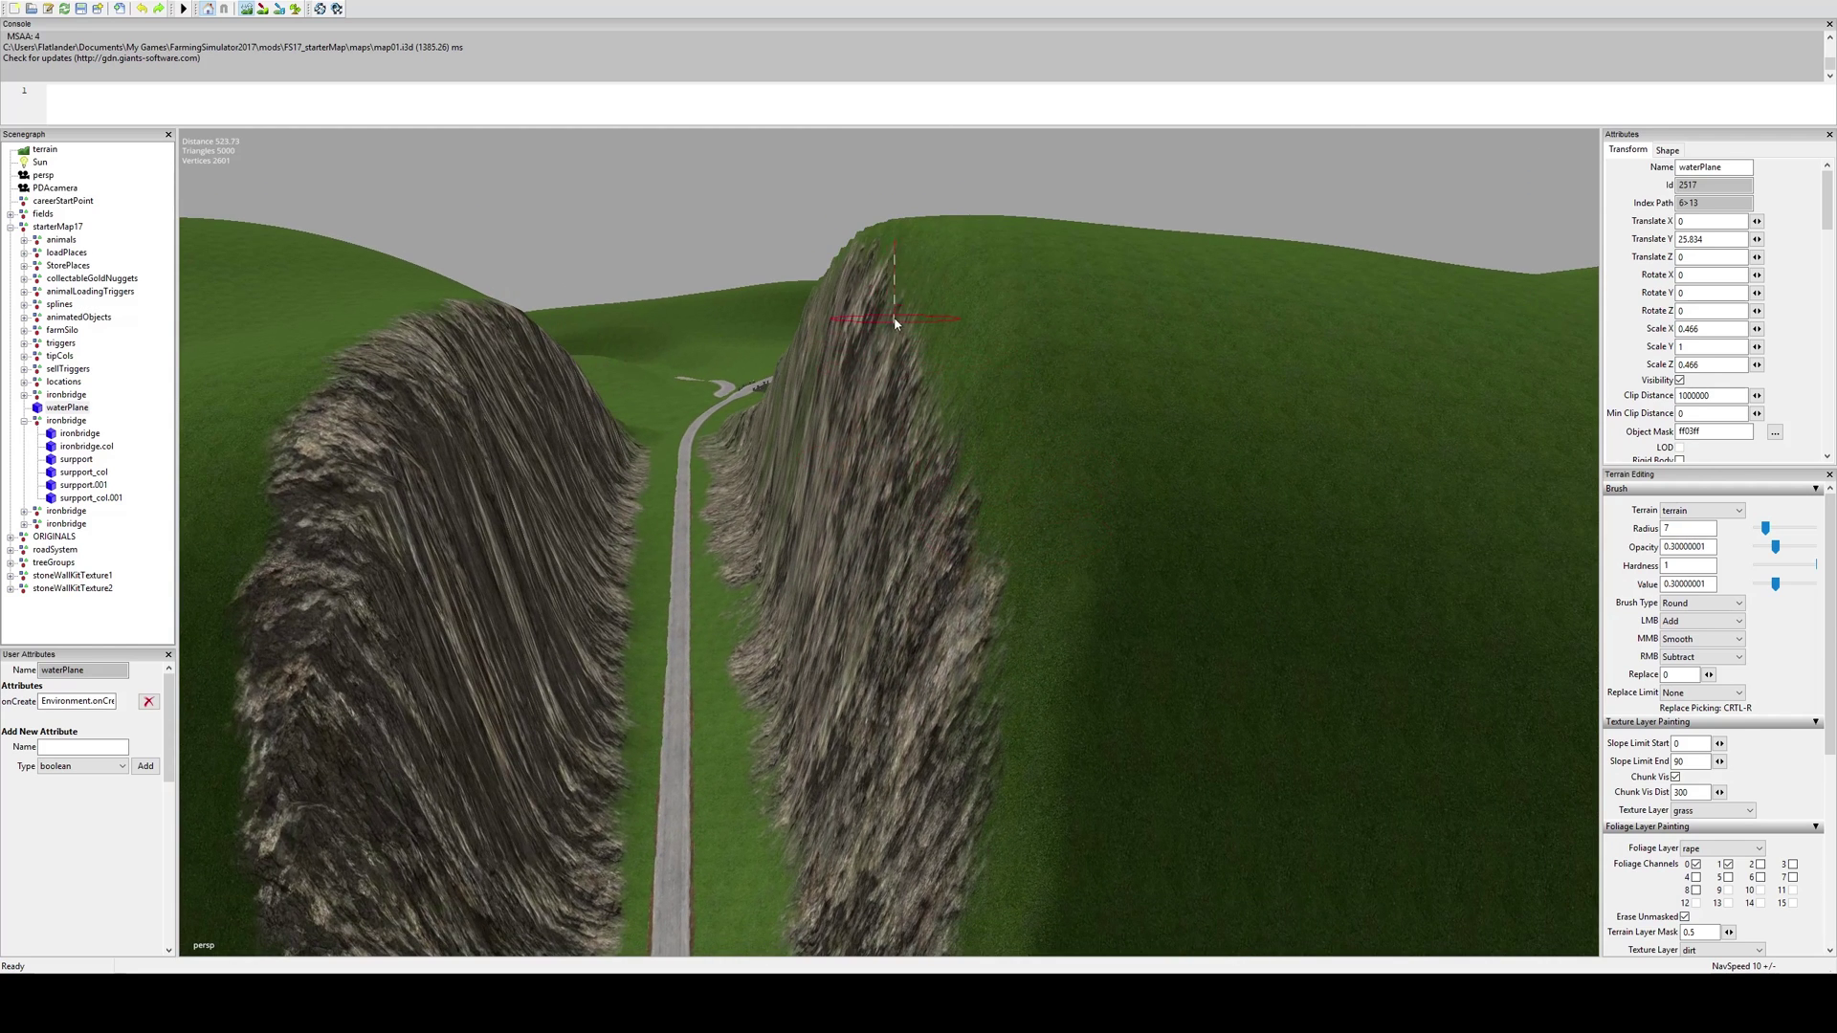
mouse_move(872, 323)
left_mouse_down("alt")
mouse_move(1037, 344)
mouse_move(935, 367)
left_mouse_up("alt")
middle_click_drag(929, 464, 910, 463)
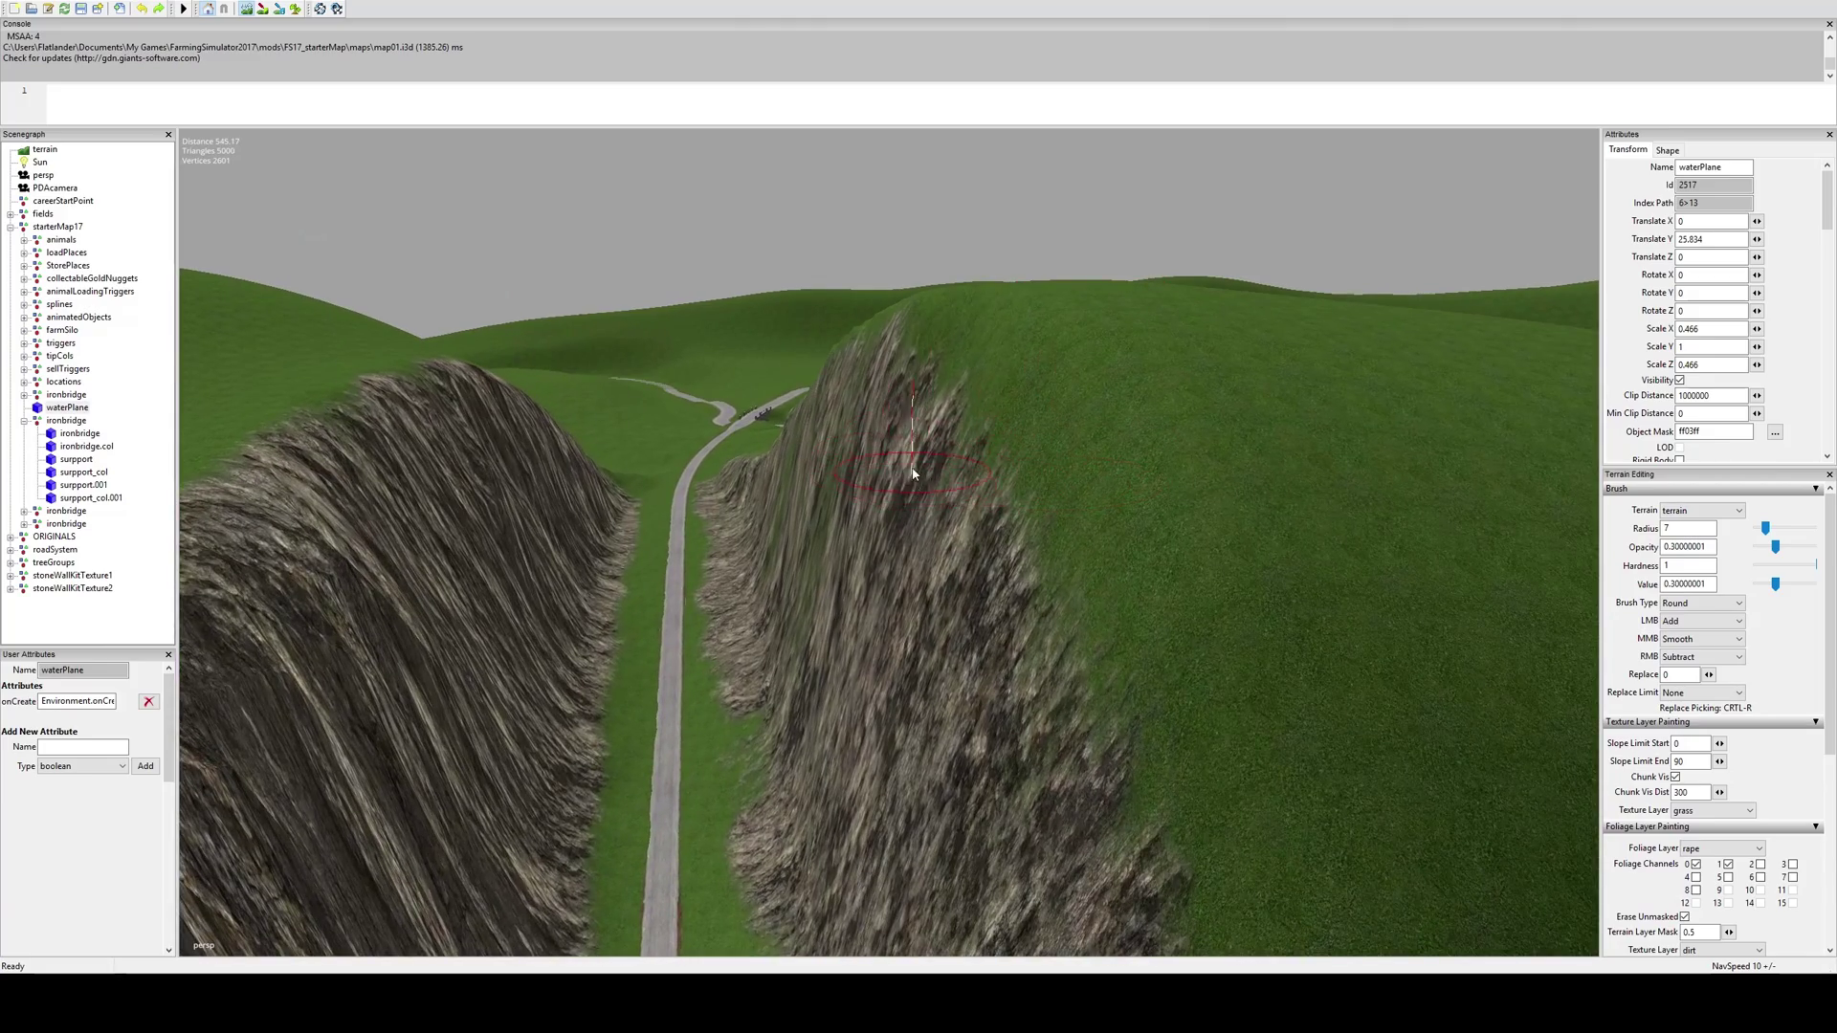
Inspect the sculpted rock relief and jagged upper edges of both ravine walls from above and along the road
left_click_drag(910, 463, 1242, 438, "alt")
scroll(1242, 446, "up", 1)
mouse_move(1100, 612)
middle_mouse_down()
mouse_move(995, 578)
mouse_move(1048, 616)
mouse_move(920, 537)
mouse_move(886, 539)
middle_mouse_up()
left_click_drag(886, 539, 1114, 710, "alt")
mouse_move(794, 345)
middle_mouse_down()
mouse_move(708, 509)
mouse_move(869, 334)
middle_mouse_up()
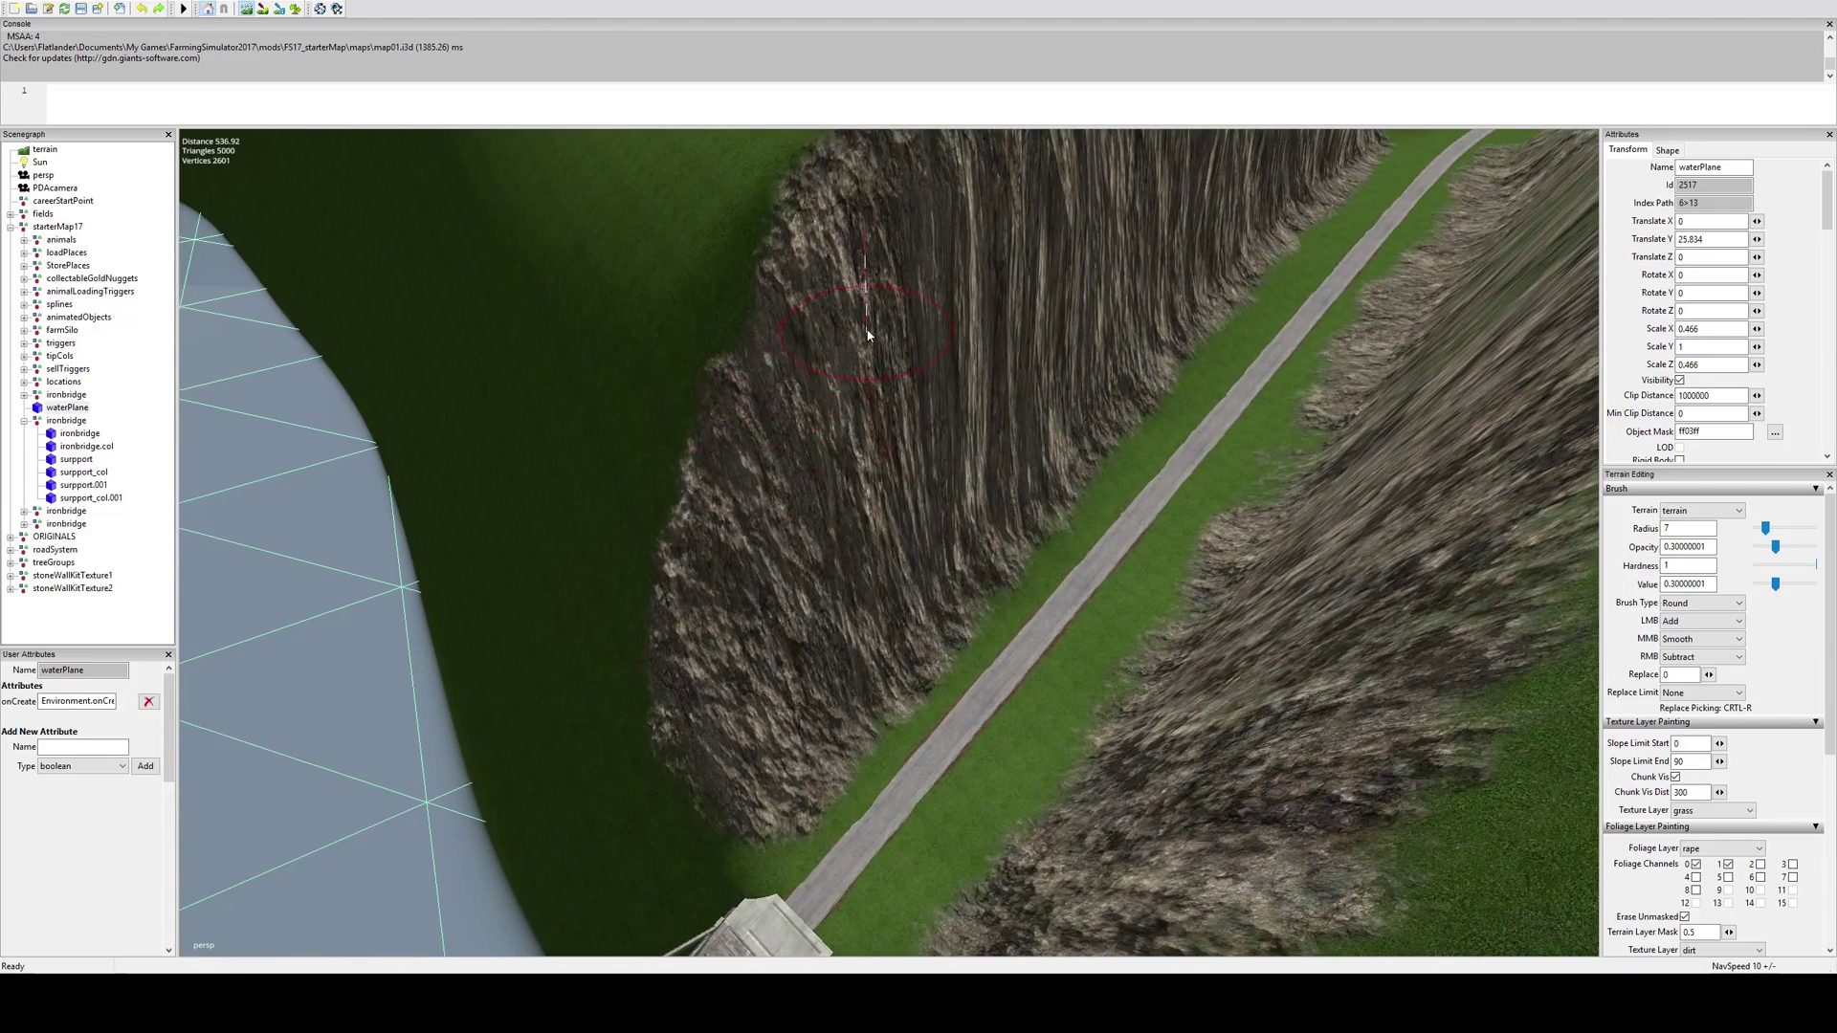
left_click_drag(869, 334, 690, 720, "alt")
mouse_move(751, 536)
middle_mouse_down()
mouse_move(813, 440)
mouse_move(858, 448)
mouse_move(961, 410)
mouse_move(772, 469)
middle_mouse_up()
mouse_move(773, 469)
left_mouse_down()
mouse_move(881, 369)
mouse_move(800, 545)
mouse_move(995, 321)
mouse_move(851, 545)
mouse_move(908, 363)
mouse_move(788, 420)
mouse_move(964, 287)
mouse_move(1151, 268)
mouse_move(957, 339)
mouse_move(762, 345)
mouse_move(853, 213)
mouse_move(873, 251)
left_mouse_up()
left_click_drag(842, 450, 712, 670)
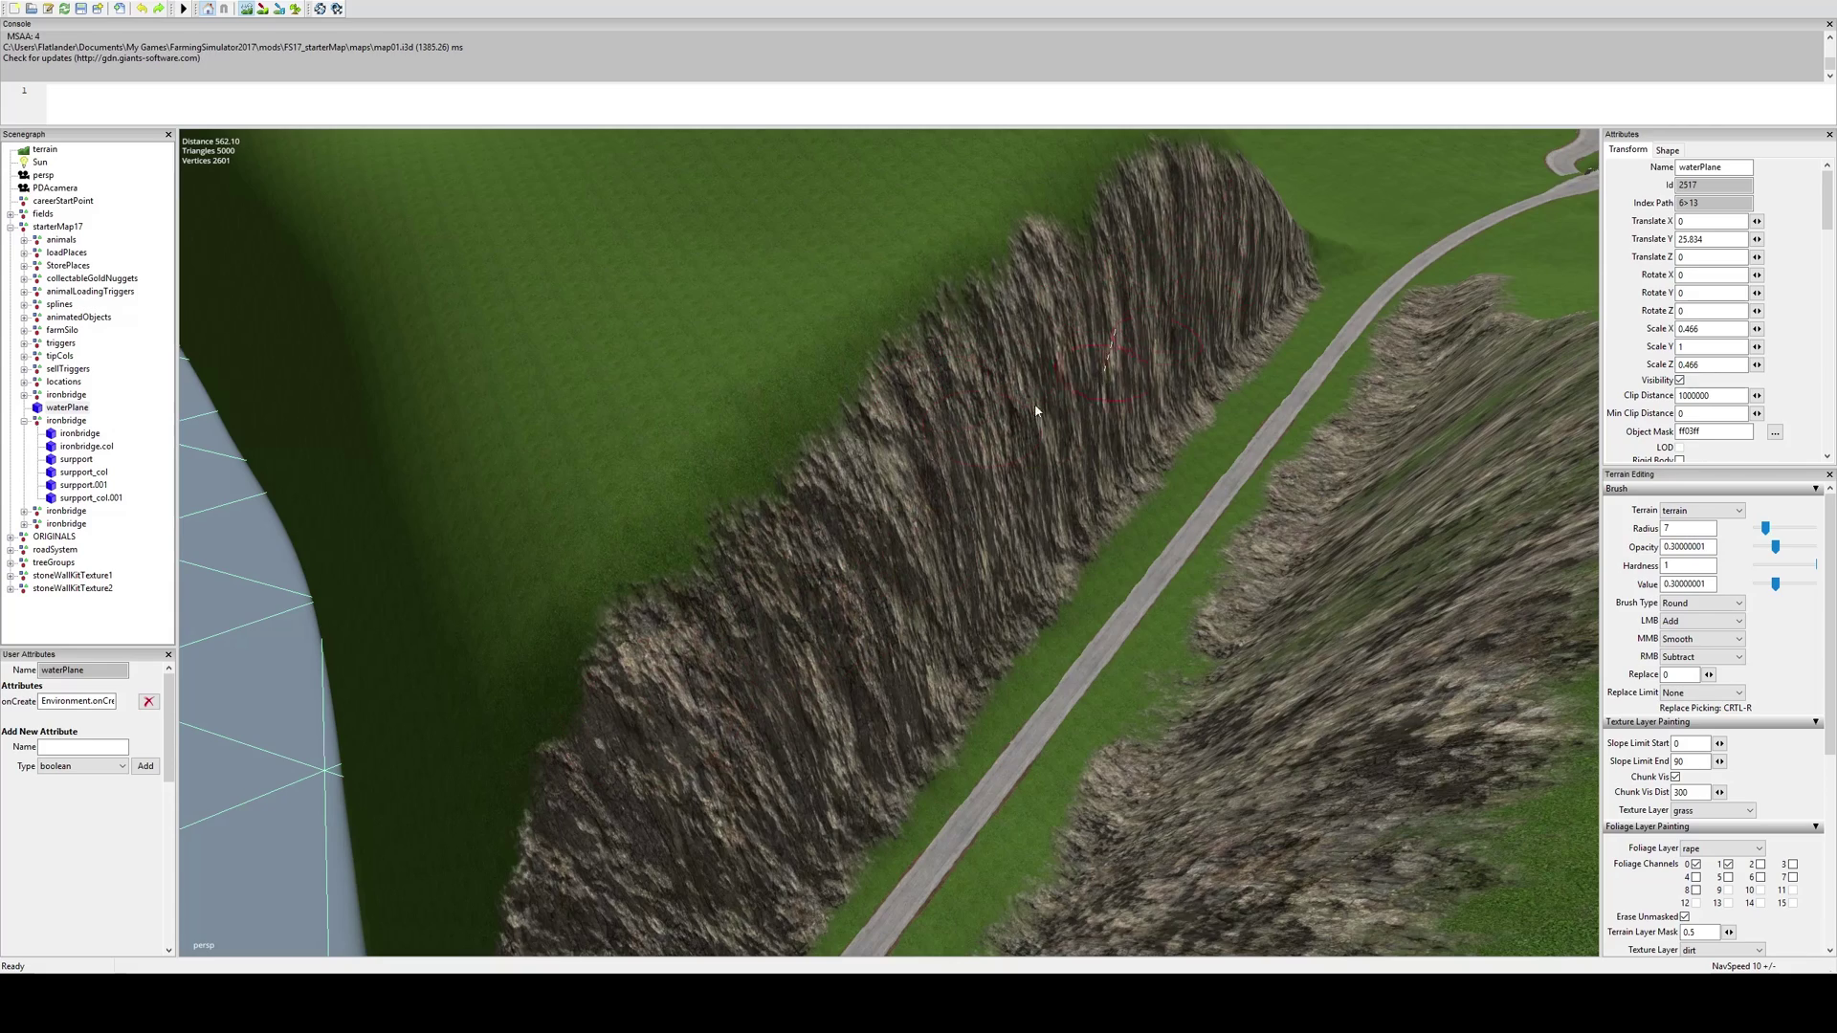
left_click_drag(1101, 373, 882, 479, "alt")
mouse_move(881, 478)
middle_mouse_down("alt")
mouse_move(1092, 413)
mouse_move(1145, 339)
middle_mouse_up("alt")
scroll(1145, 339, "down", 1)
mouse_move(1258, 478)
left_mouse_down()
mouse_move(1234, 574)
mouse_move(1100, 411)
left_mouse_up()
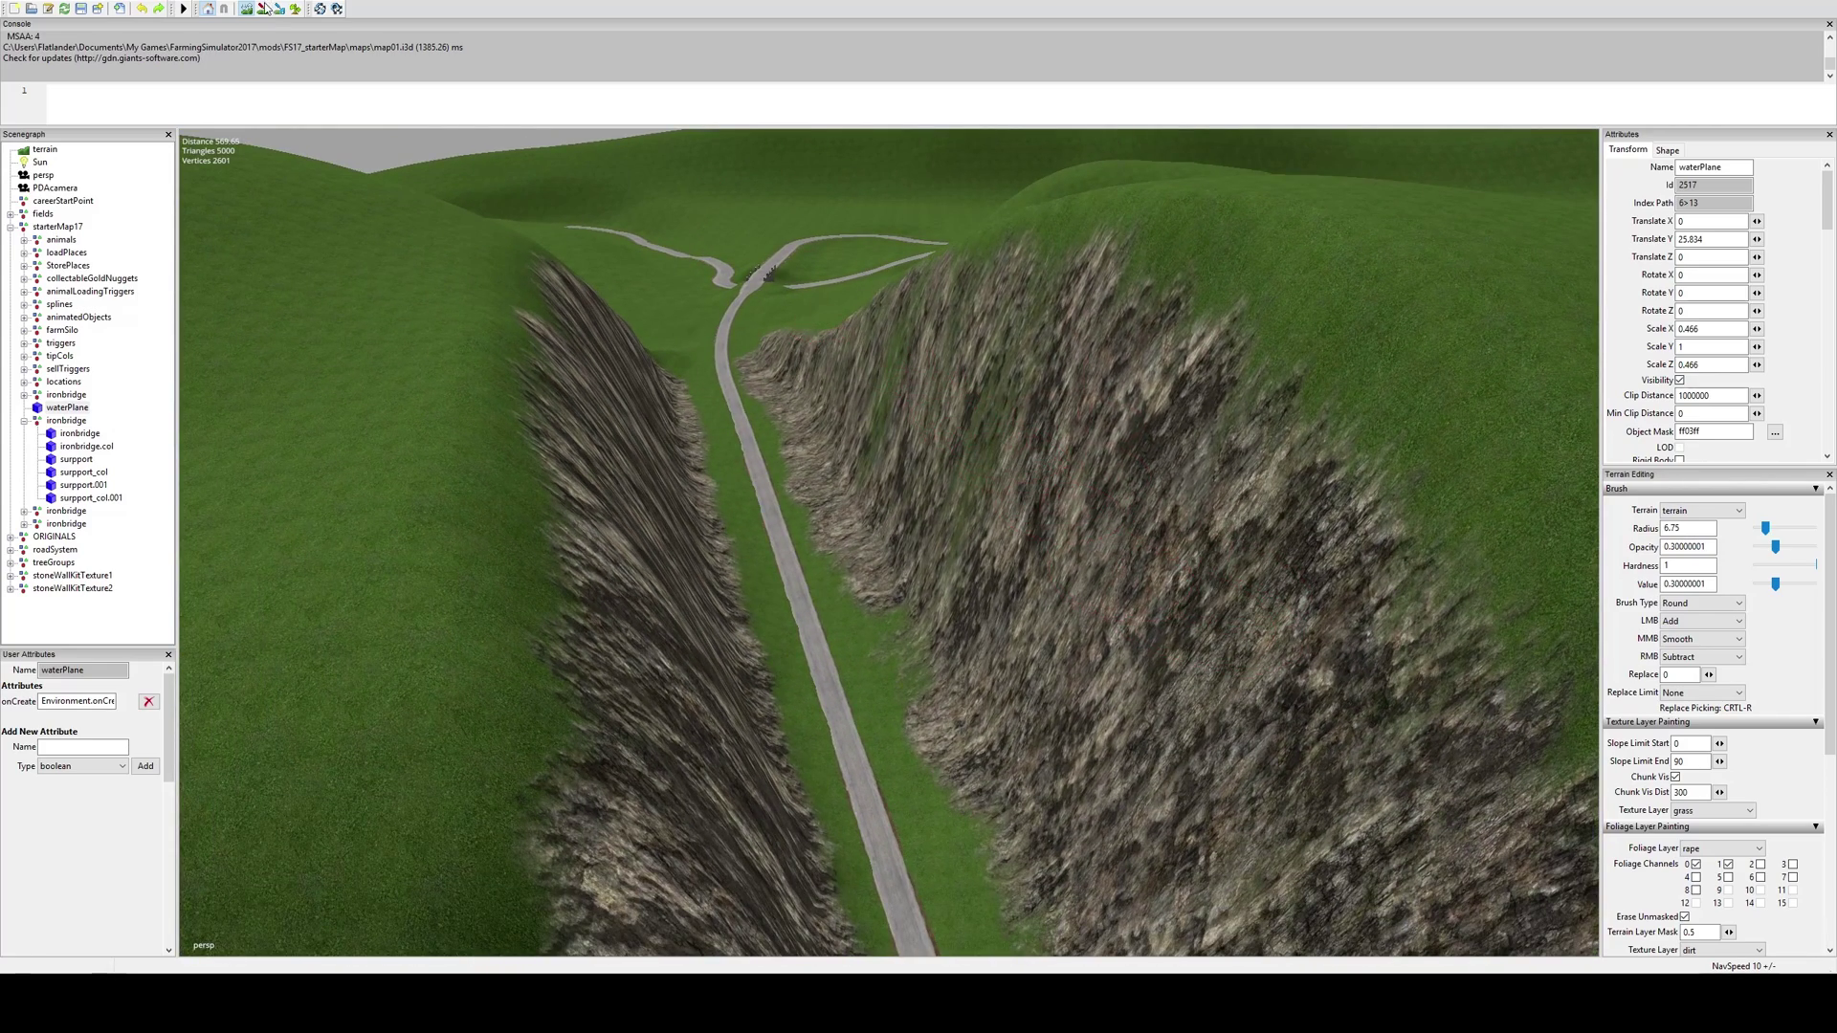
Leave the terrain brush and survey the wooded railway cliffs, the river and the iron bridges
left_click(265, 8)
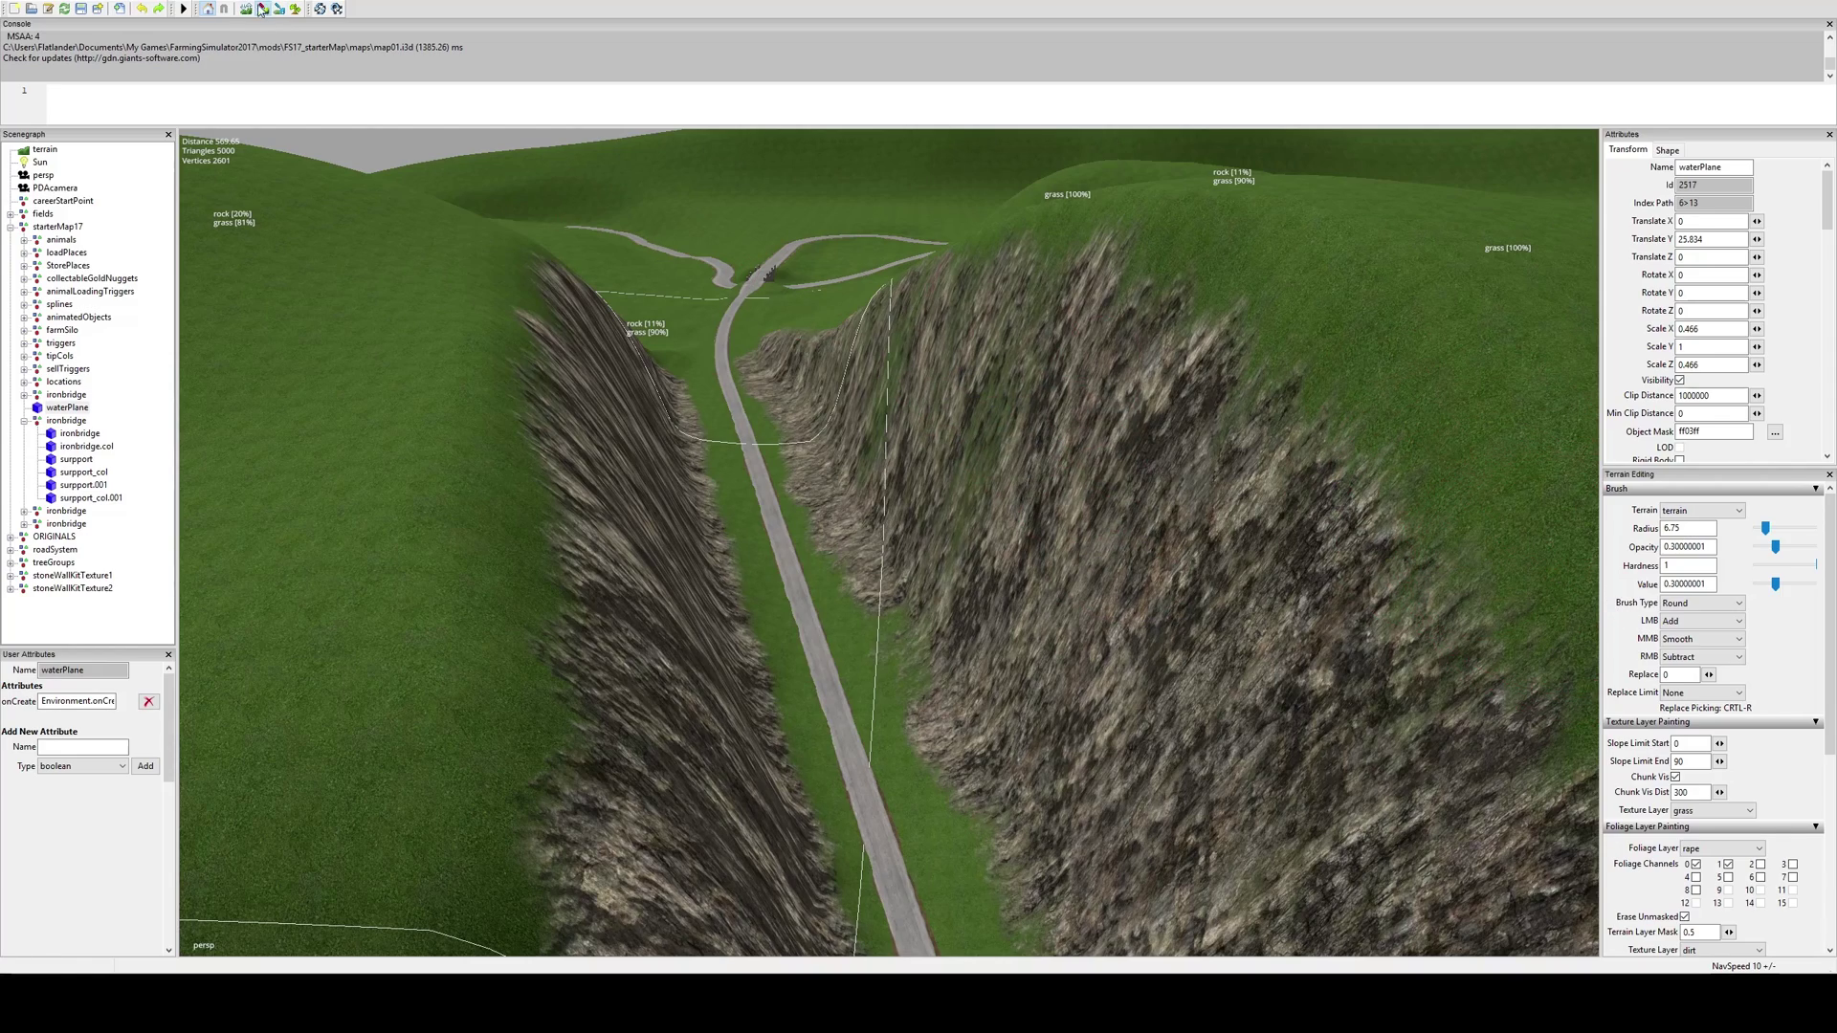
left_click_drag(435, 363, 1010, 271, "alt")
scroll(935, 319, "up", 3)
left_click_drag(935, 320, 1184, 298, "alt")
scroll(1184, 298, "up", 2)
right_click_drag(1184, 299, 962, 765)
scroll(1029, 546, "up", 5)
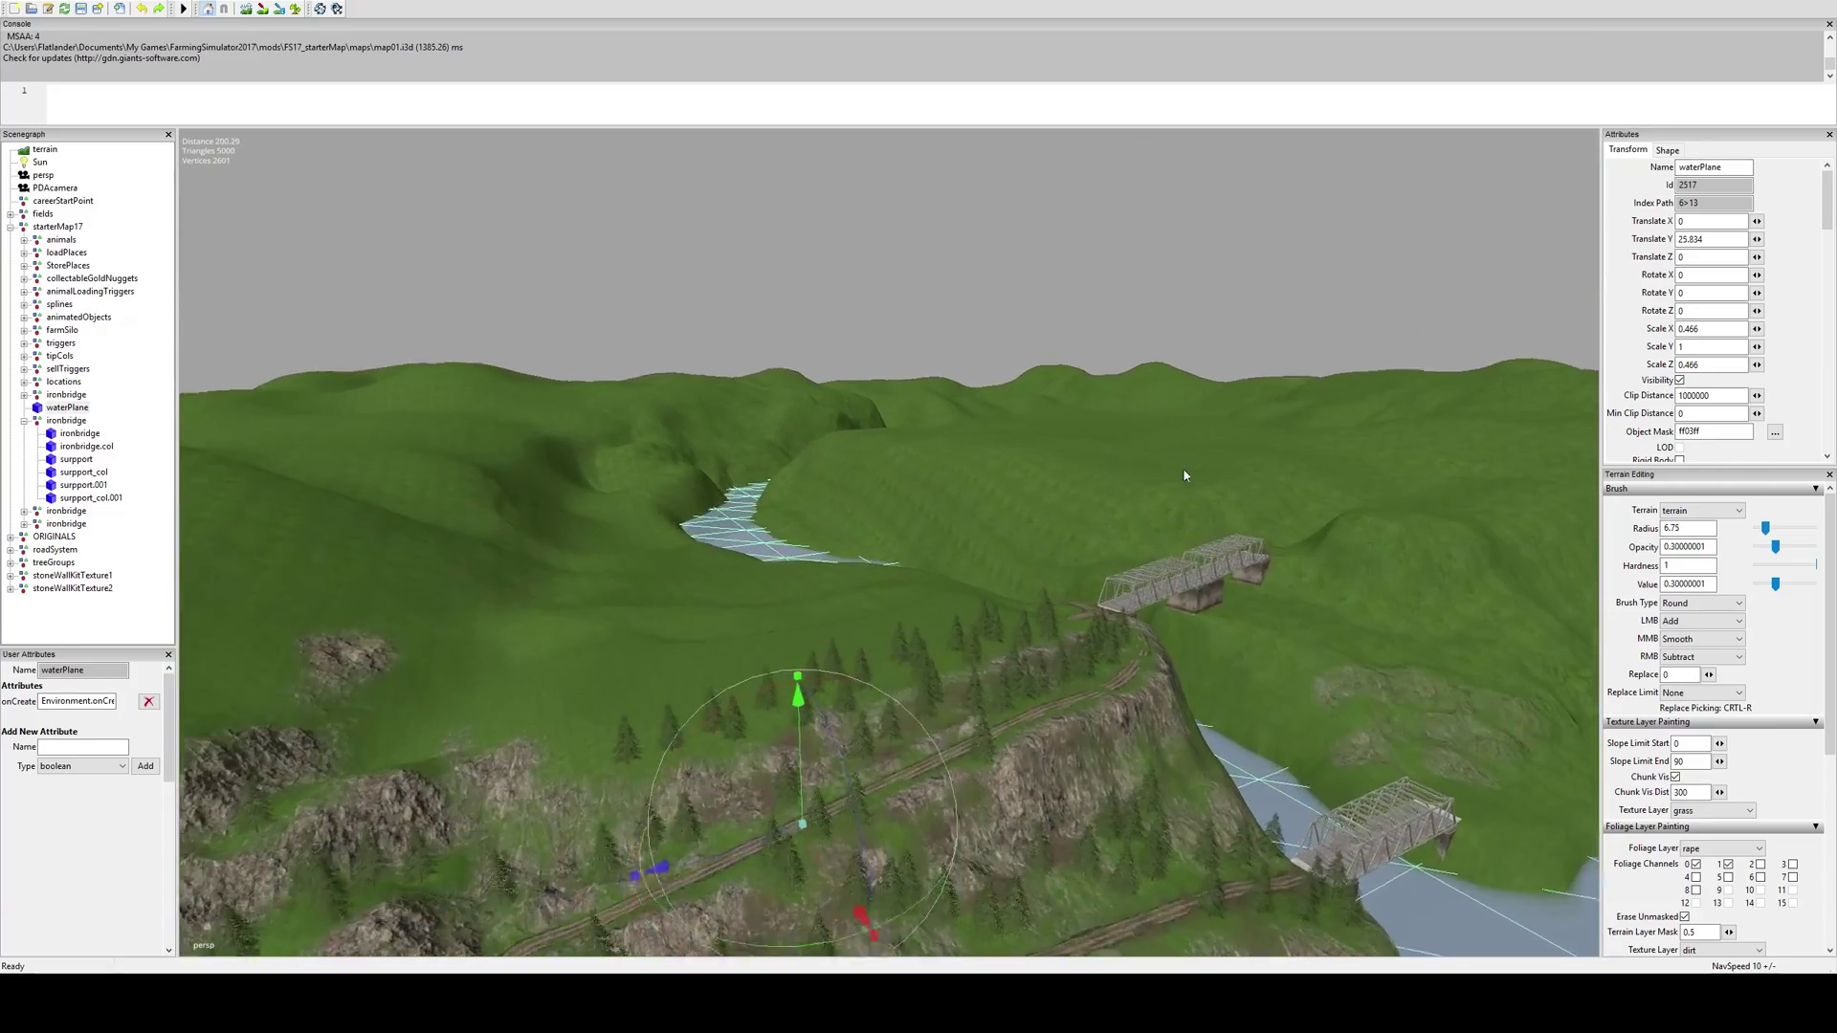
scroll(1023, 496, "up", 3)
middle_click_drag(1201, 497, 928, 463, "alt")
scroll(930, 463, "up", 6)
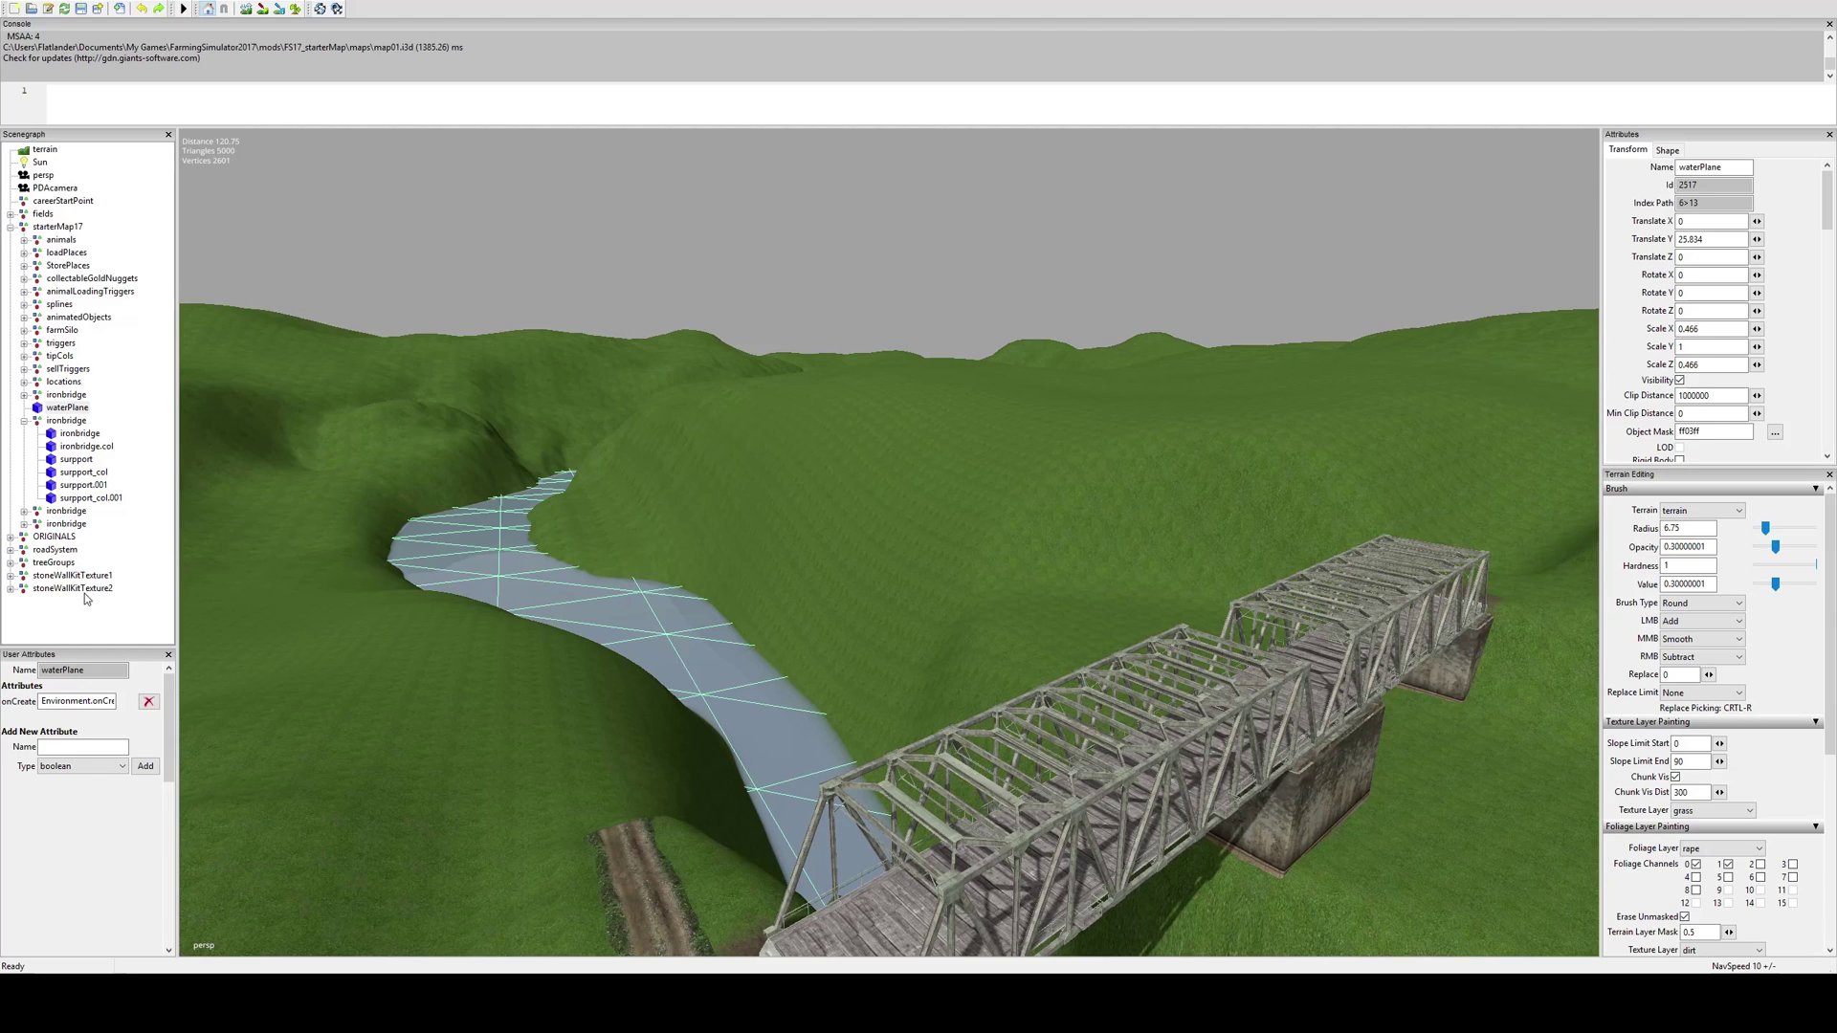
Expand the stoneWallKitTexture2 group and frame its 10mStoneWall piece to examine the stone wall kits
left_click(10, 588)
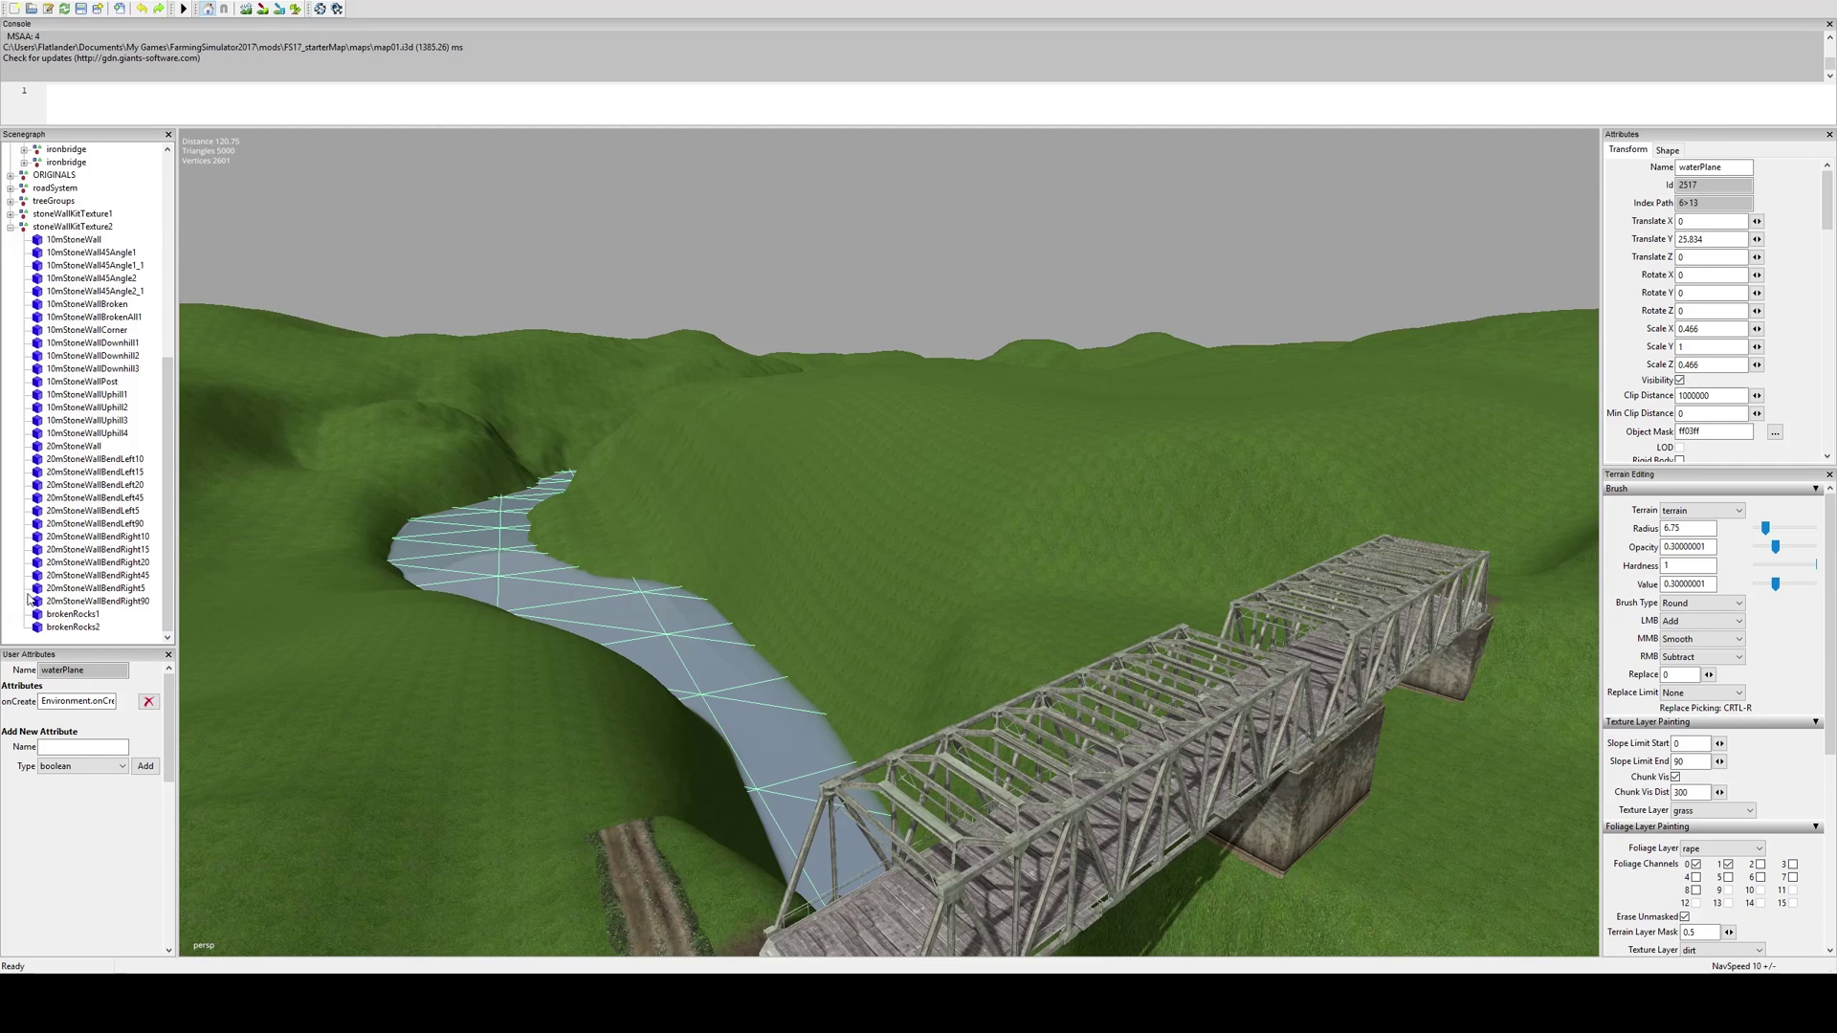
scroll(46, 579, "up", 2)
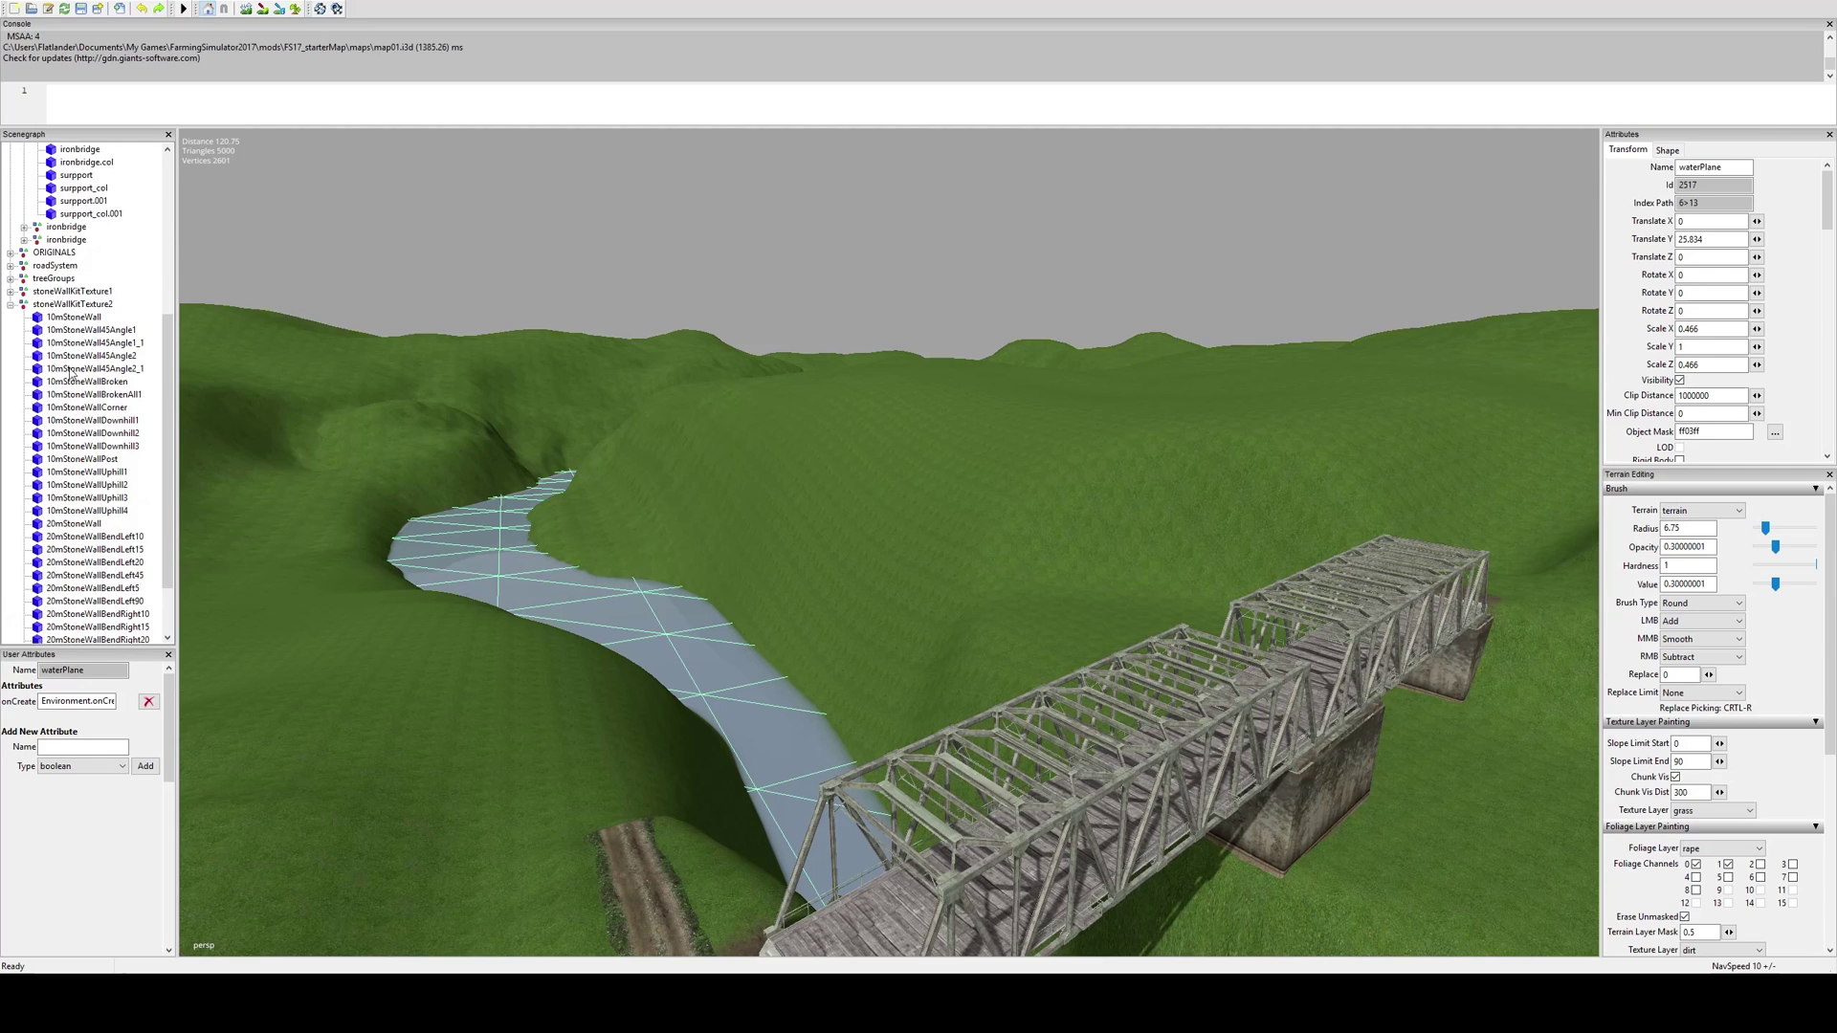
left_click(71, 304)
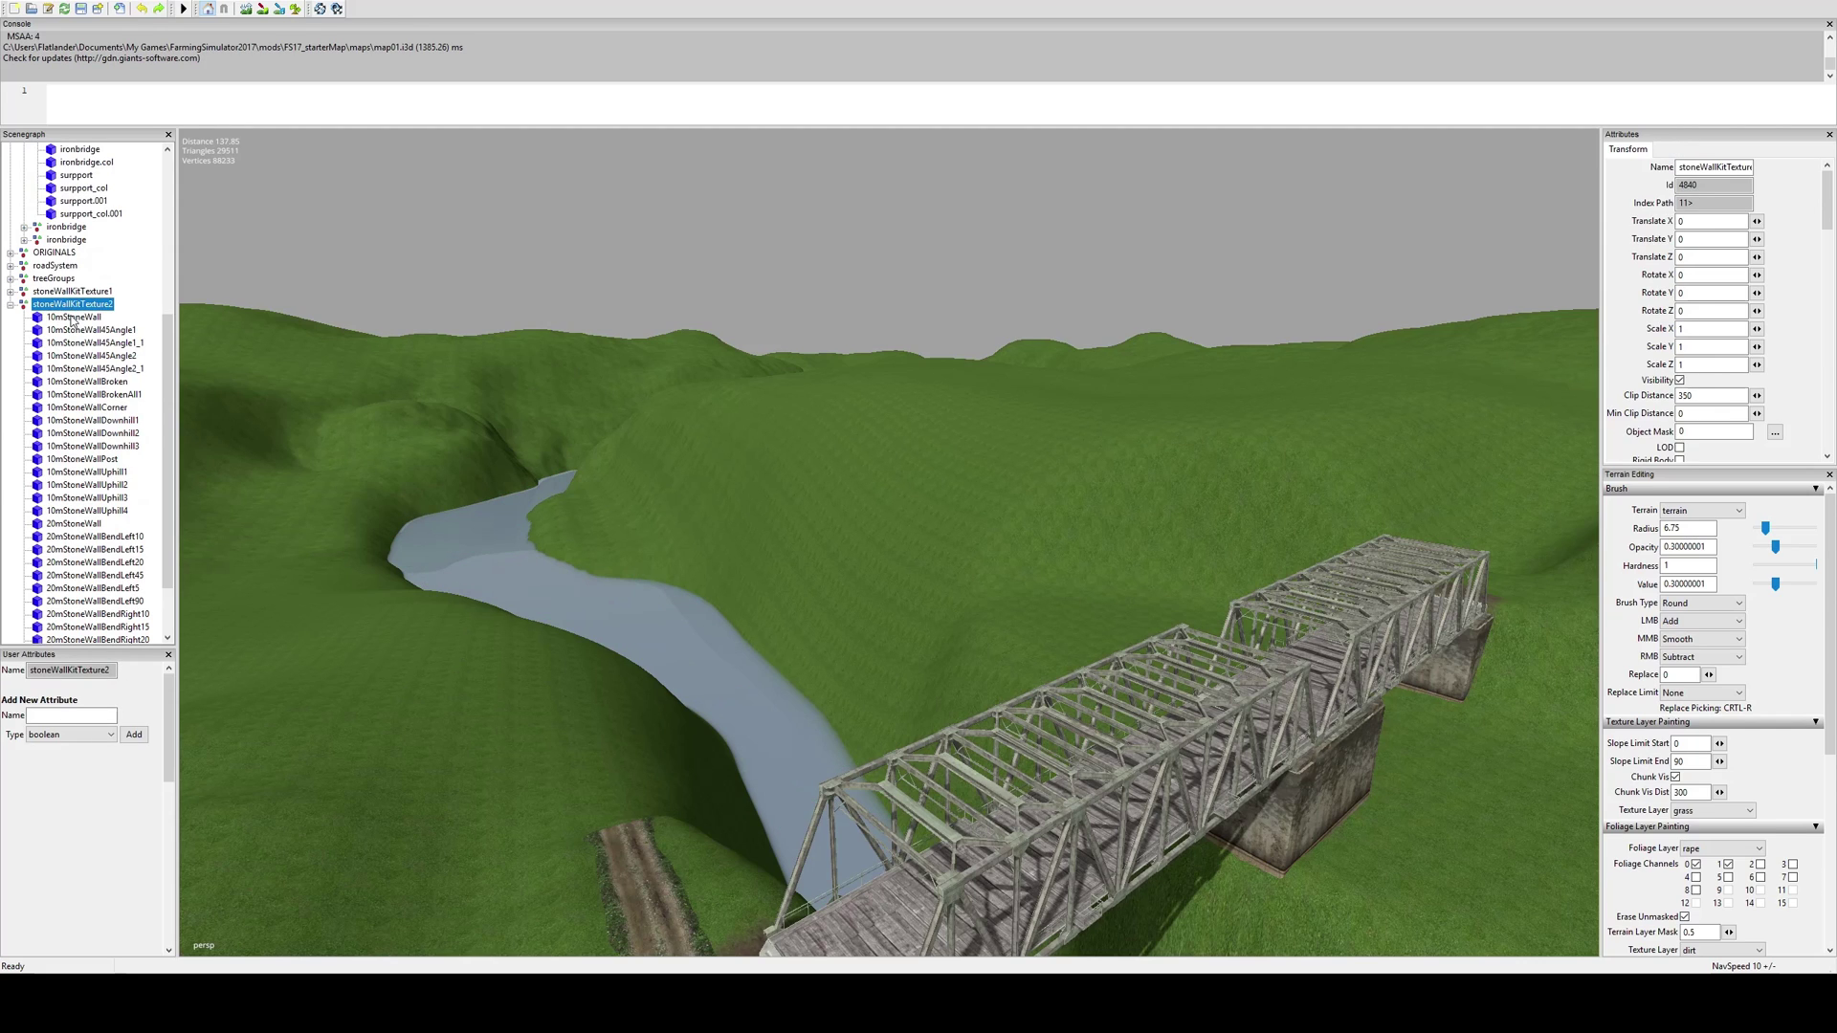
left_click(74, 318)
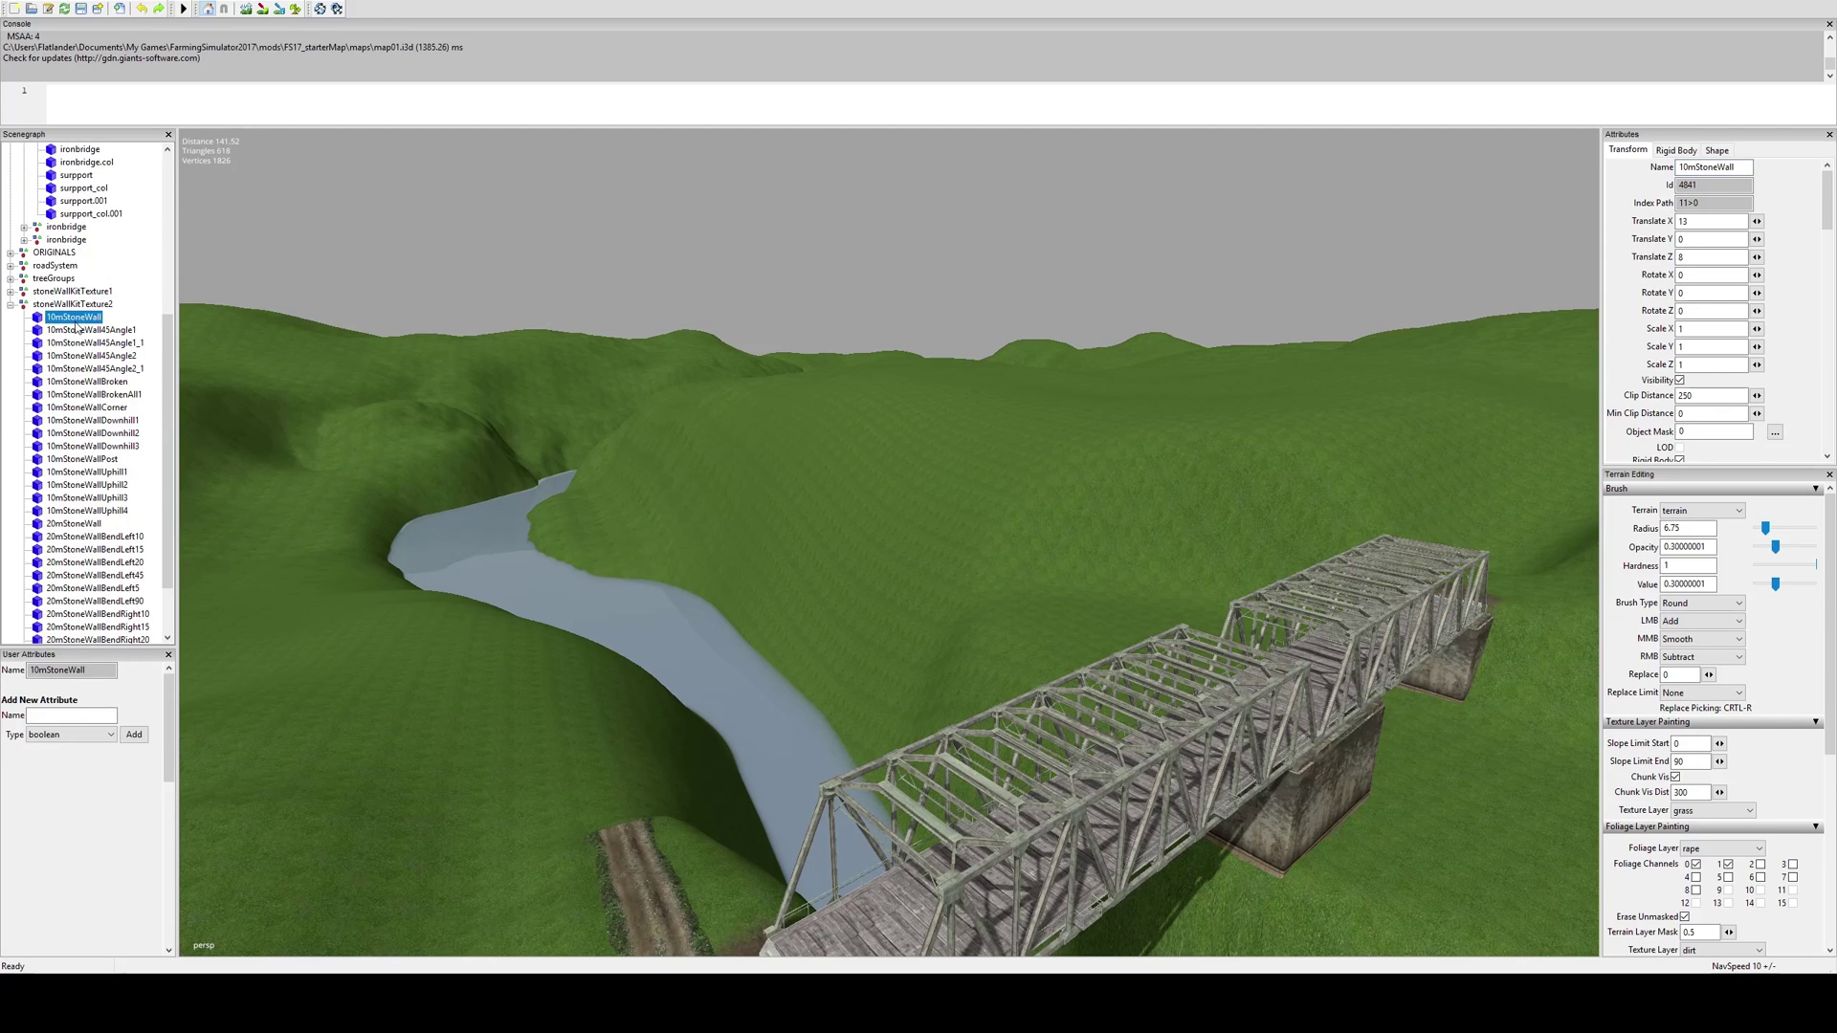
key("f")
scroll(766, 522, "down", 5)
left_click_drag(766, 522, 1017, 553, "alt")
scroll(796, 547, "up", 3)
scroll(1016, 553, "up", 1)
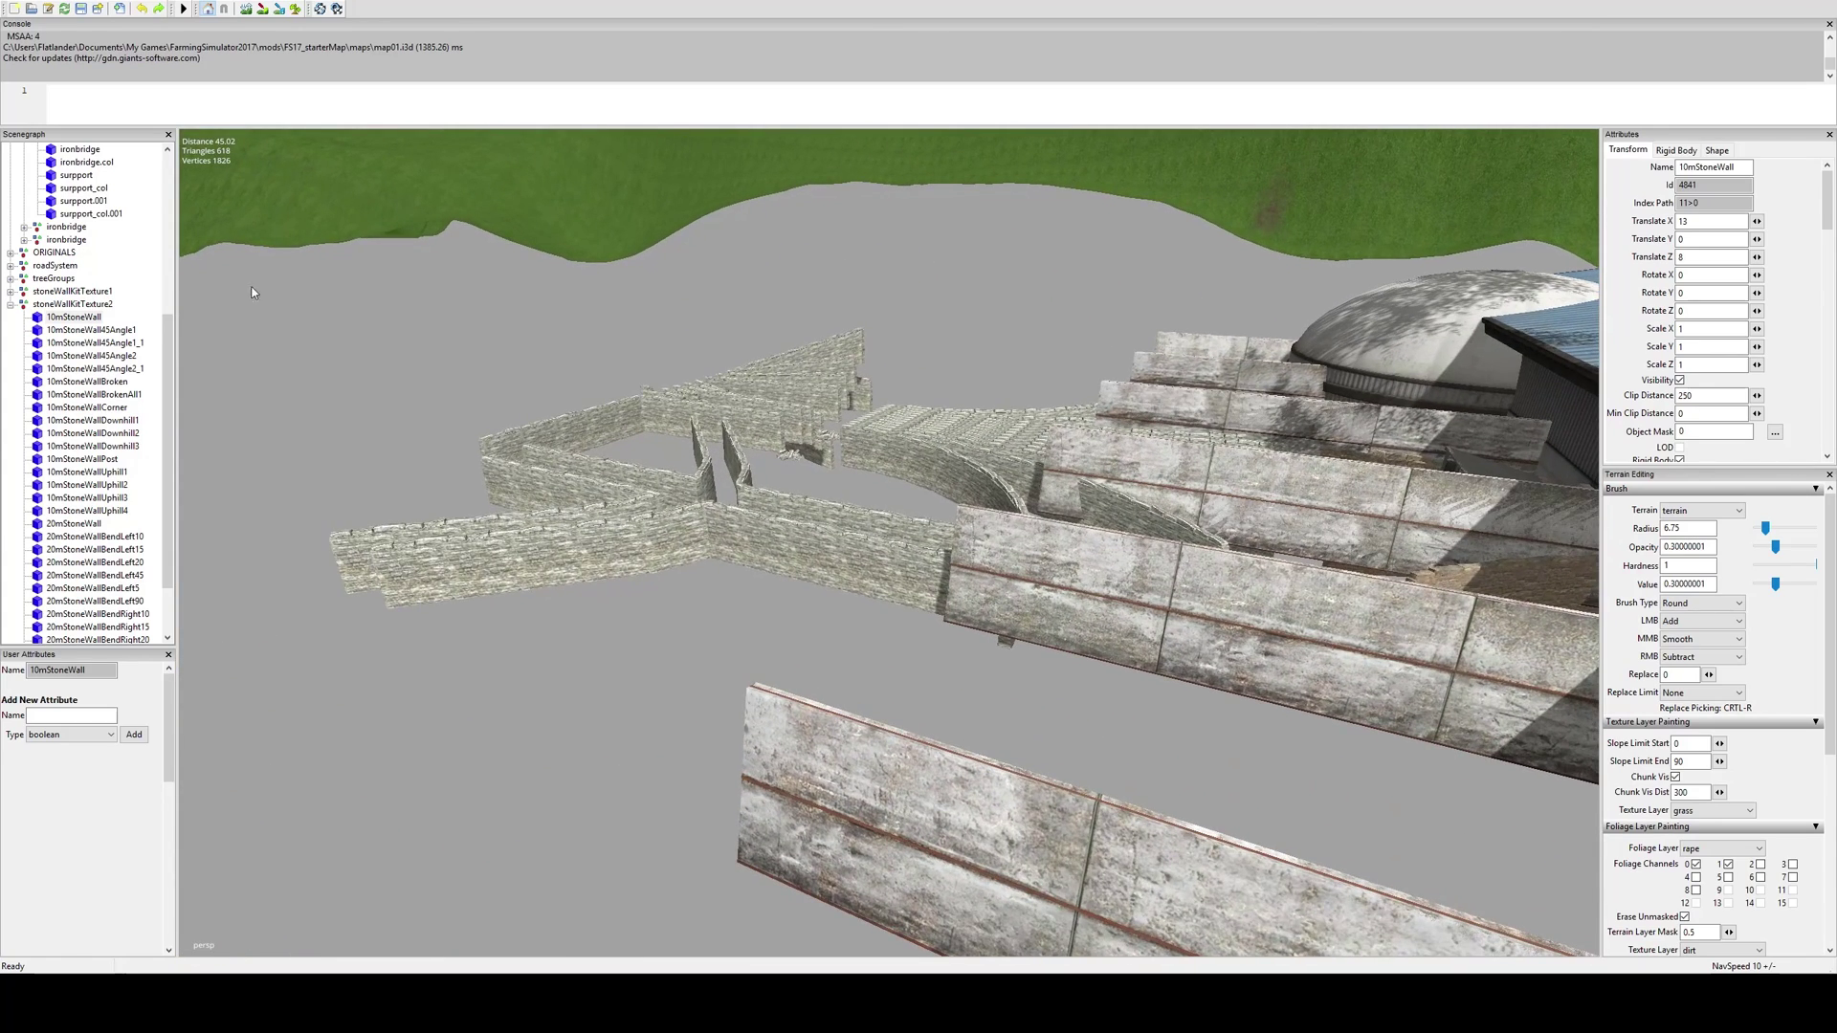
Collapse the stoneWallKitTexture2 group and delete it from the scene
left_click(11, 306)
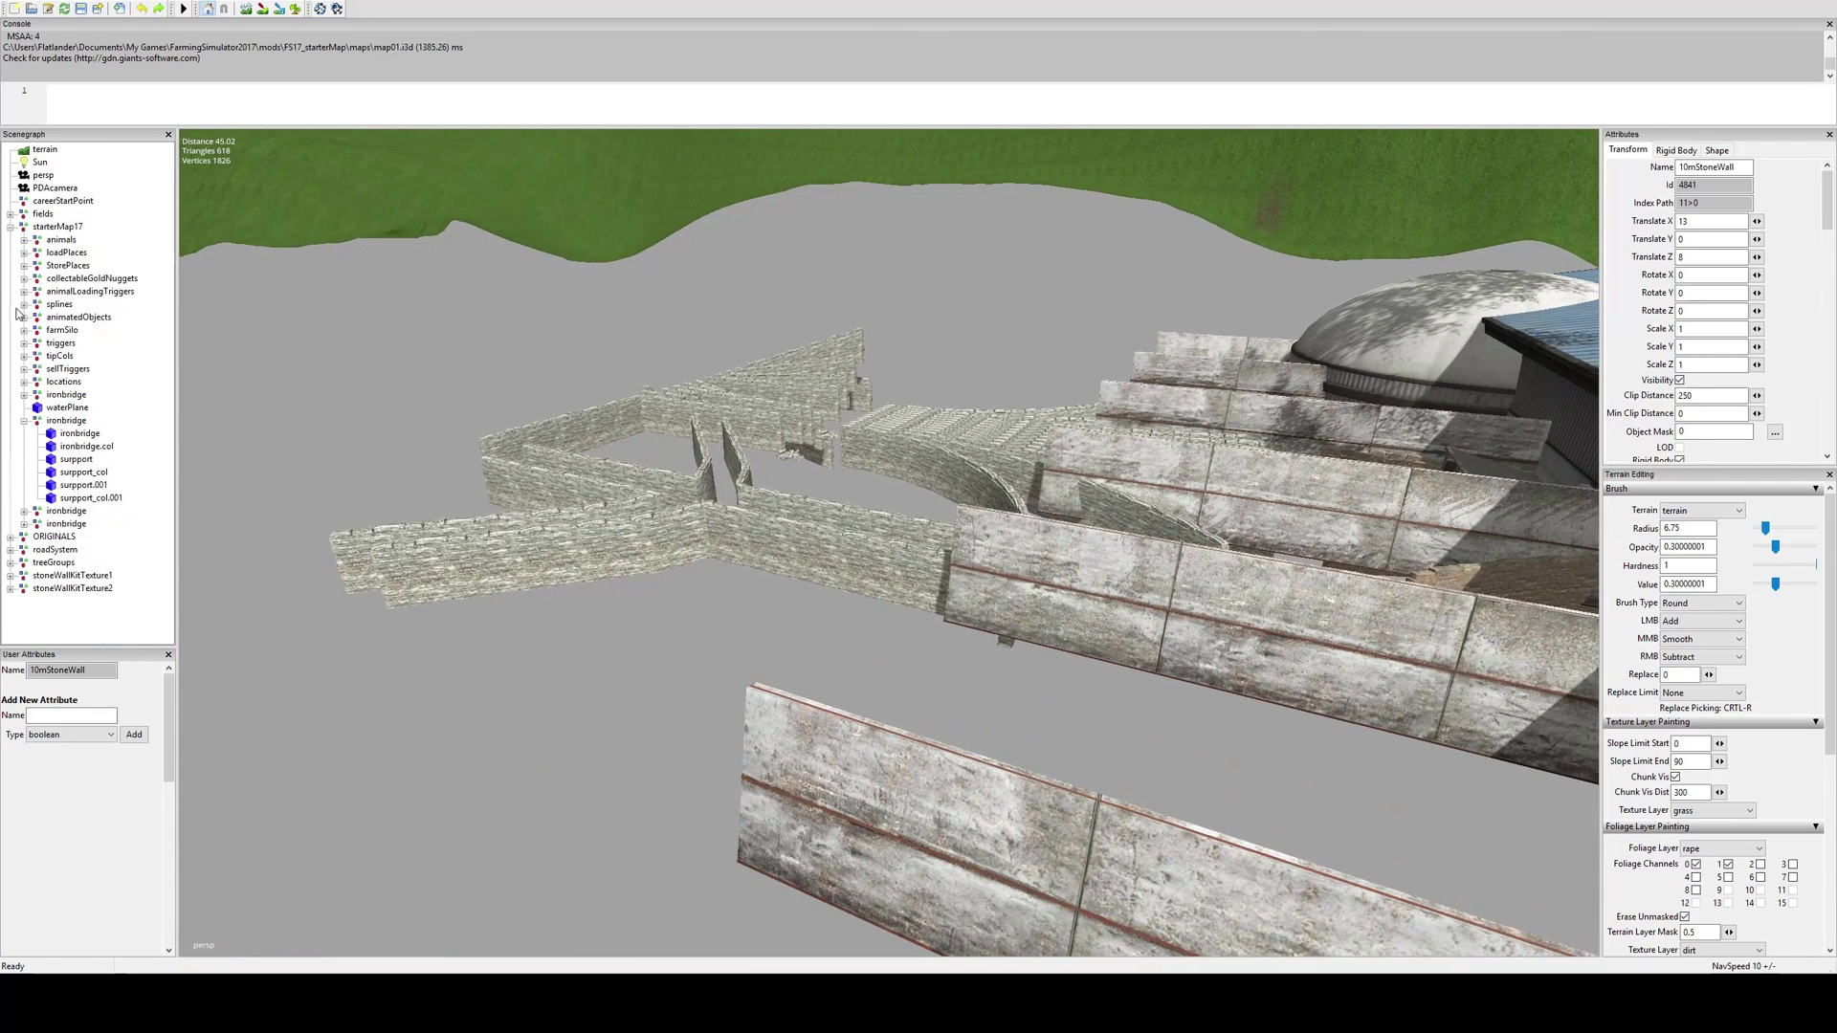
left_click(80, 589)
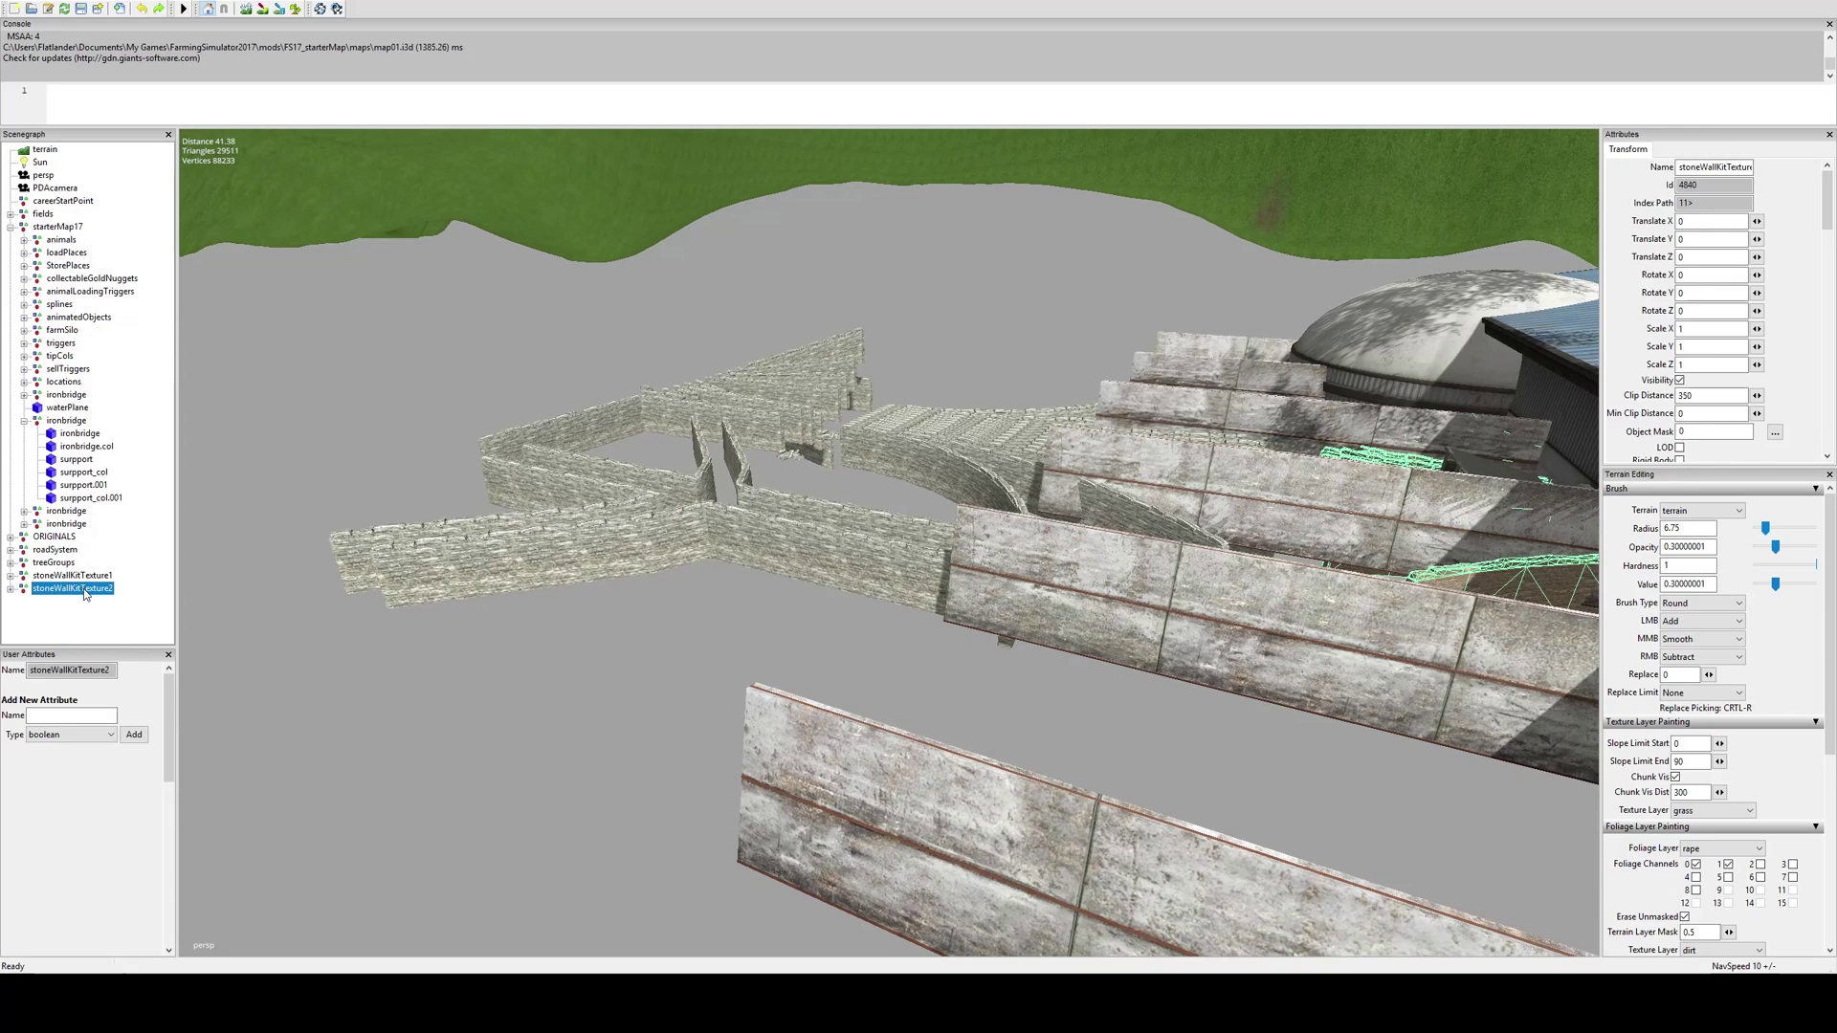
key("Delete")
Raise the stoneWallKitTexture1 group above the terrain and place it on the grassy slope across the river near the iron bridge
left_click(81, 576)
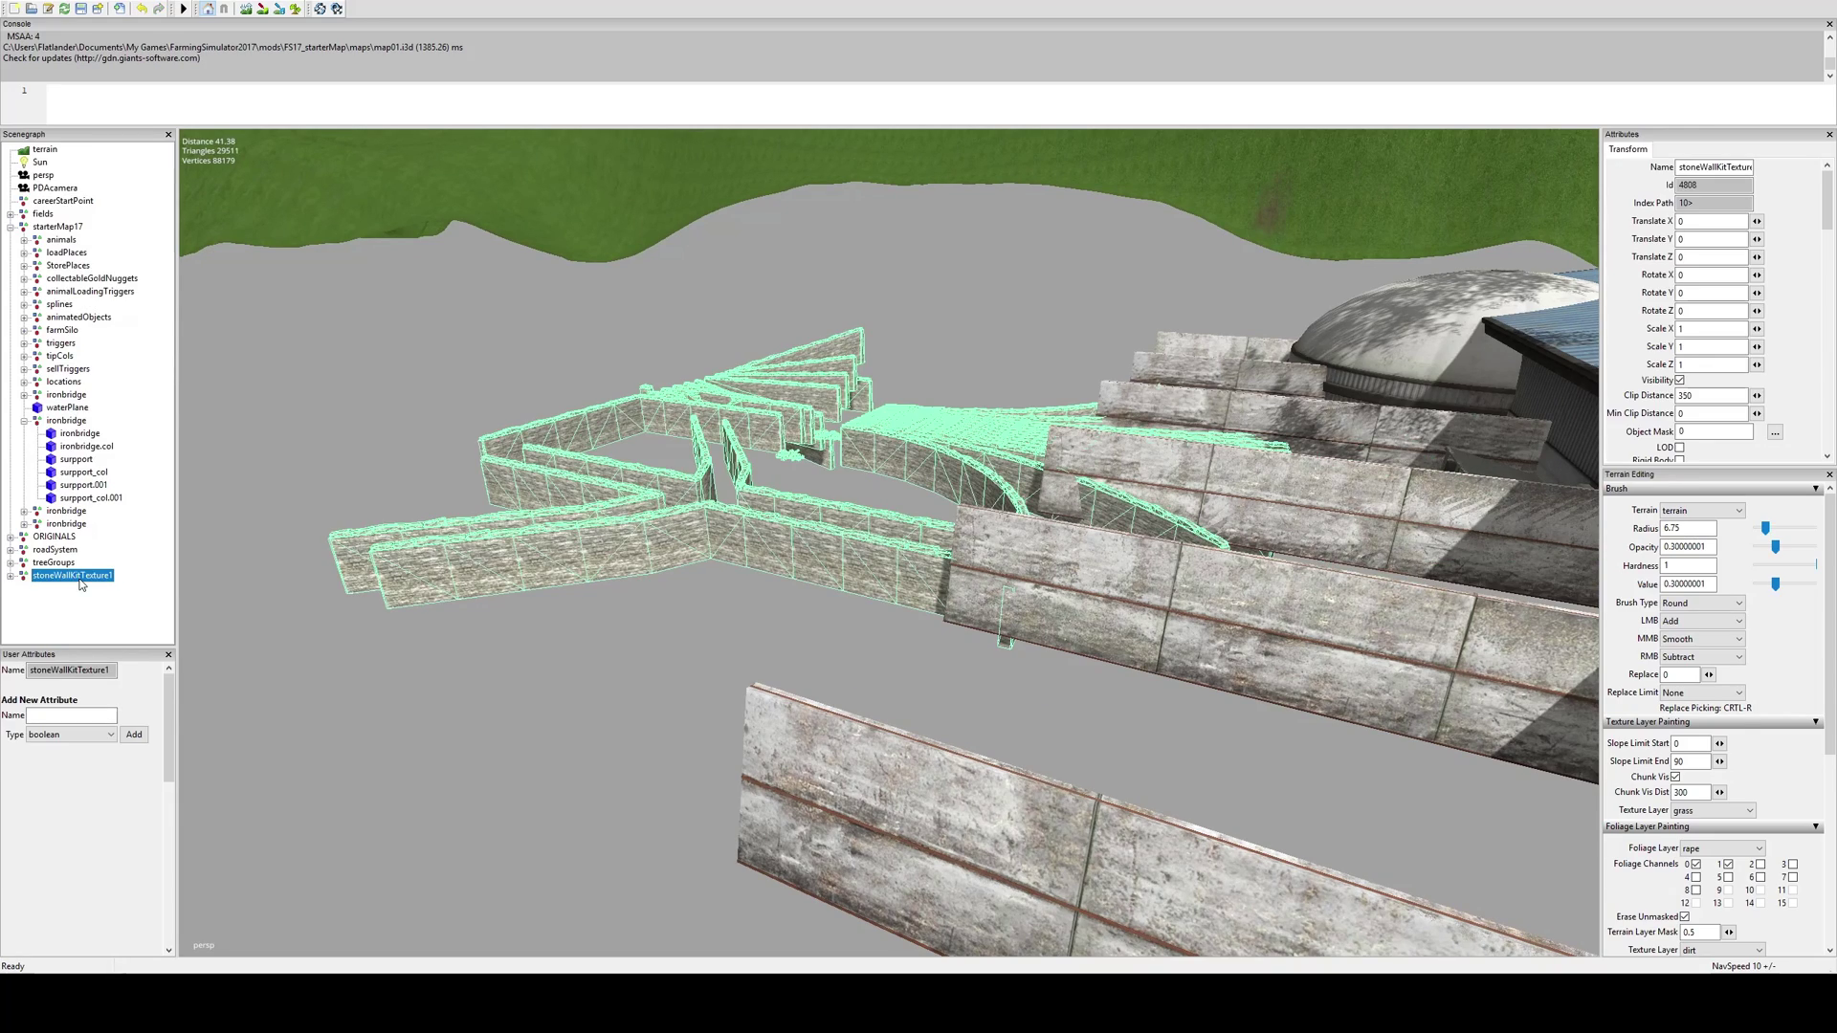
scroll(970, 411, "down", 5)
middle_click_drag(1024, 370, 962, 598, "alt")
left_click_drag(962, 599, 838, 958, "alt")
left_click_drag(961, 808, 996, 341)
middle_click_drag(1074, 325, 456, 852, "alt")
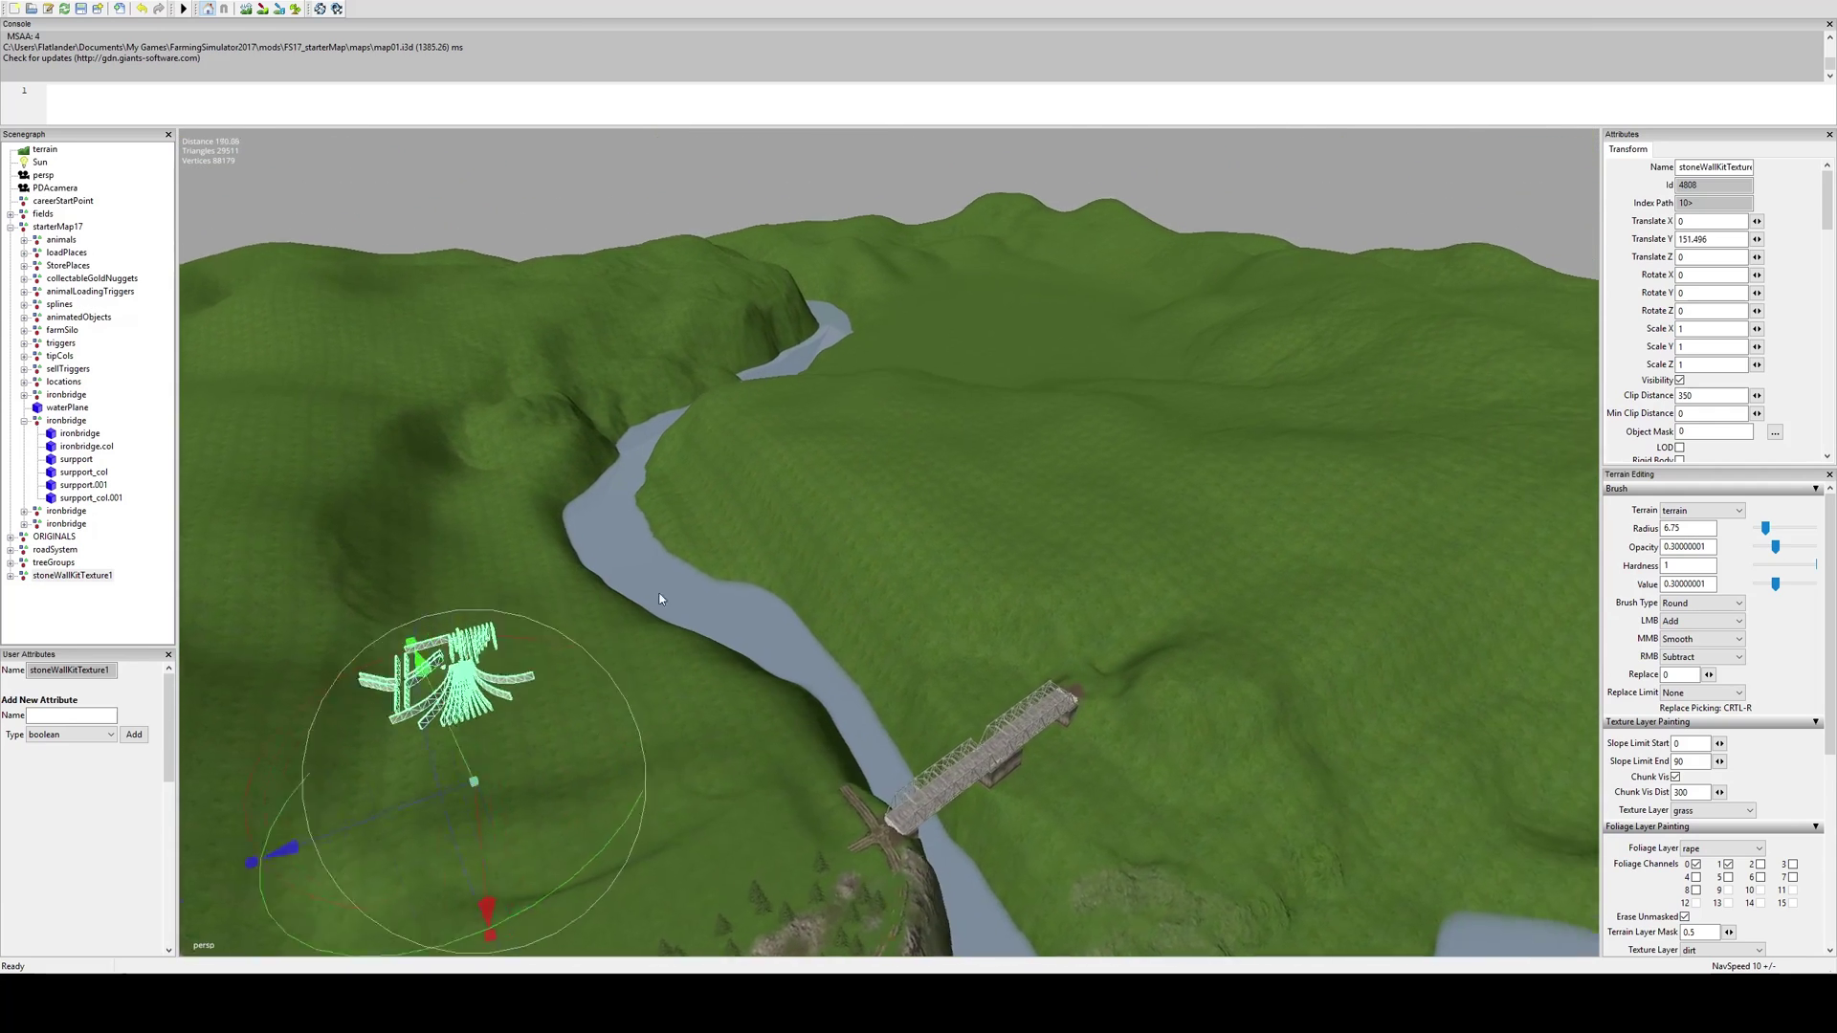
right_click_drag(456, 852, 1595, 258, "alt")
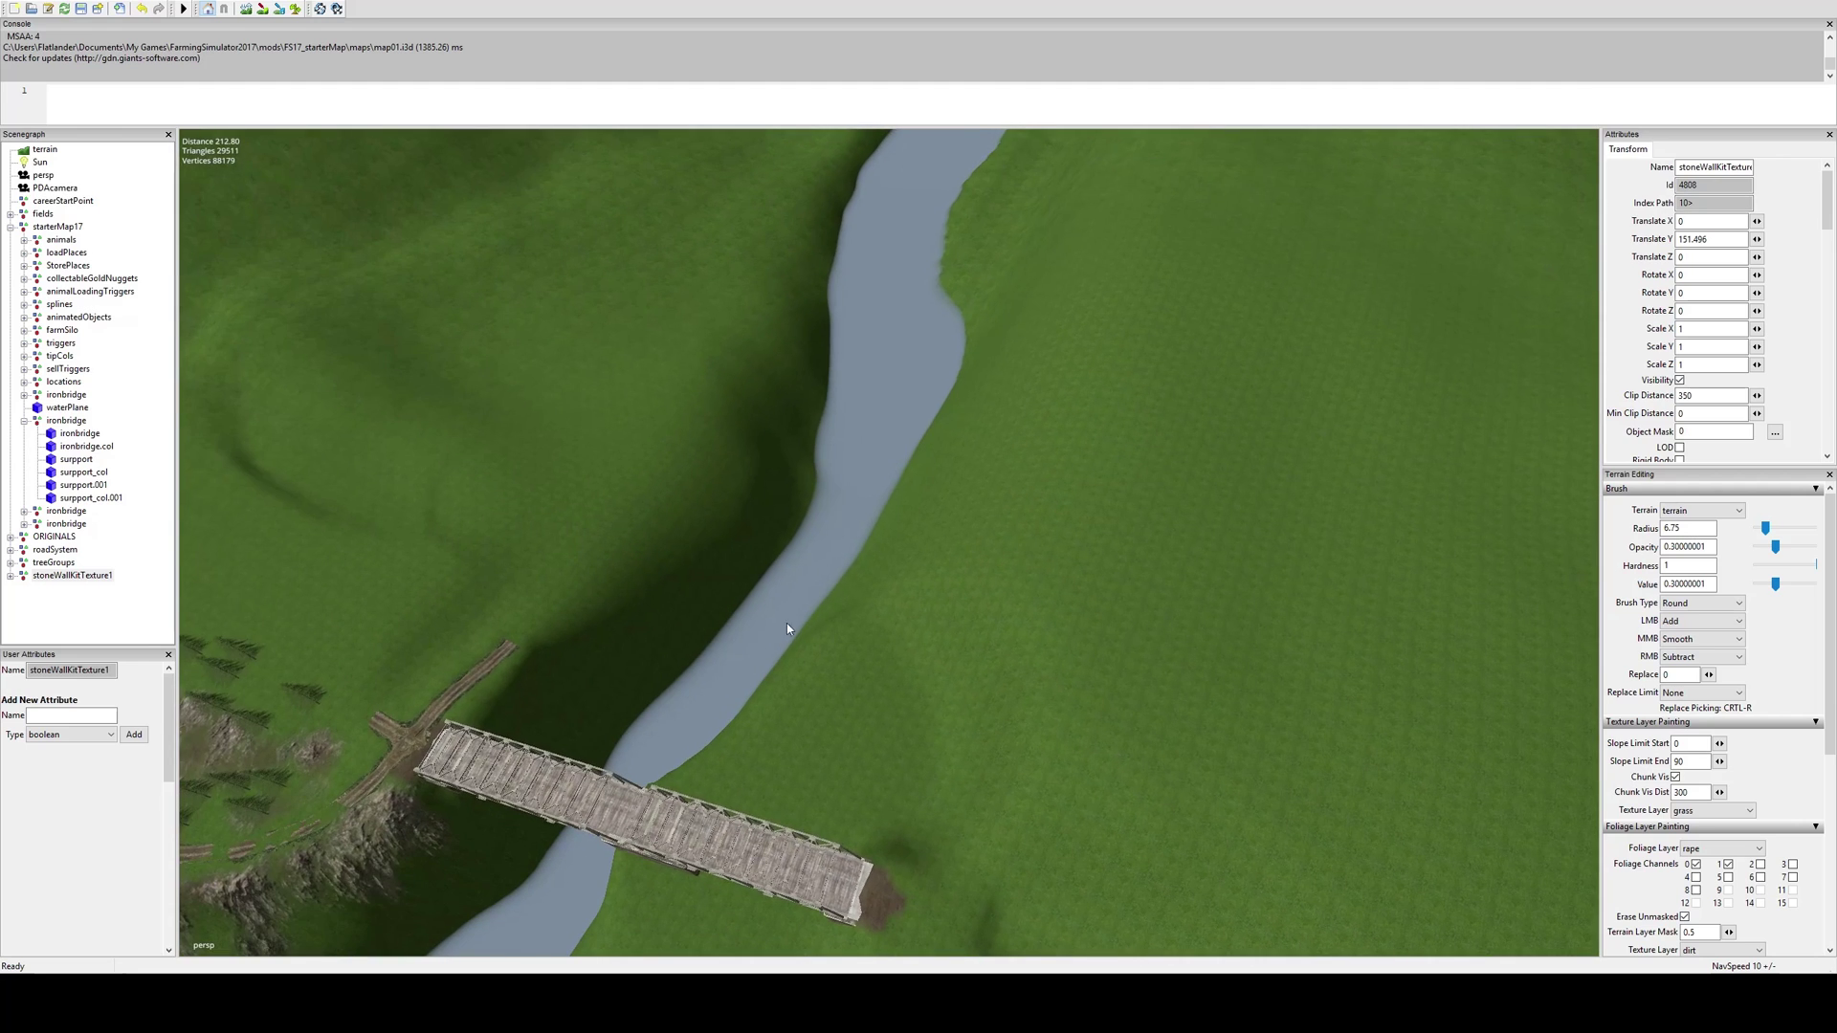
middle_click_drag(786, 628, 877, 587)
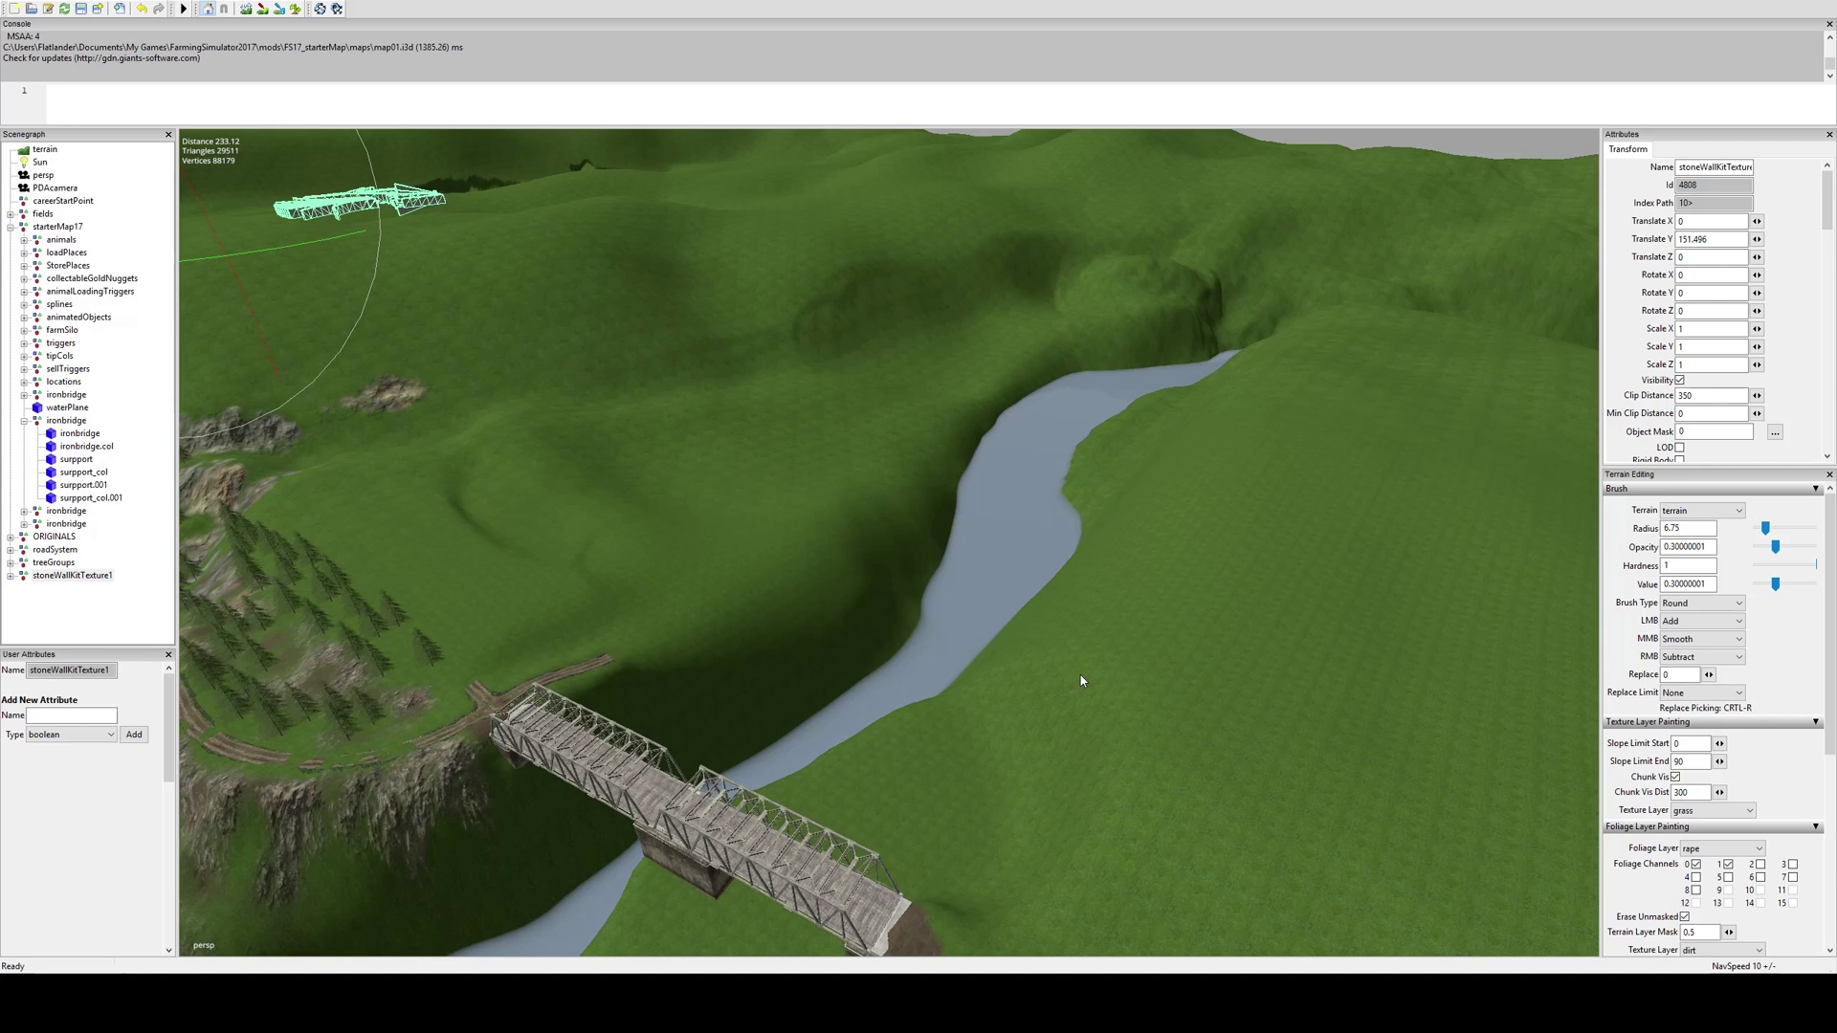
key("ctrl+b")
left_click(1295, 675)
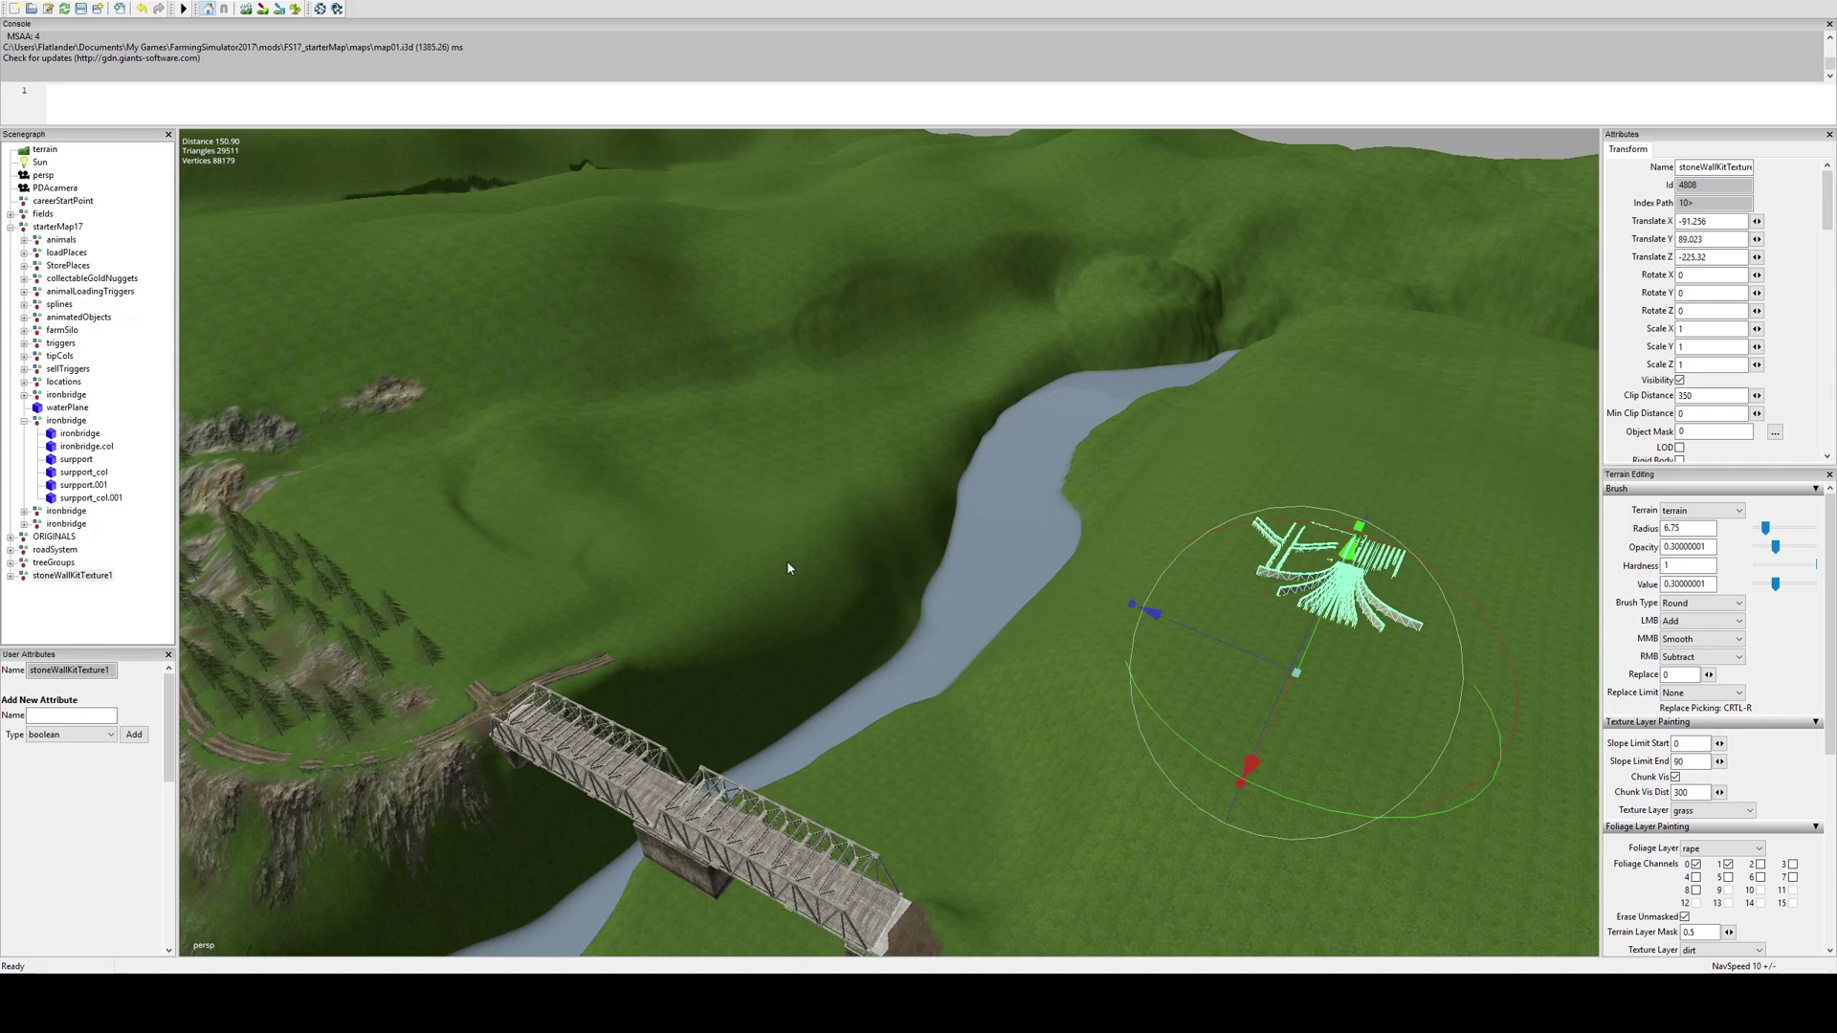
Examine the grassy hillsides and rocky outcrops beyond the bridge's dirt track and along the river valley
middle_click_drag(792, 565, 860, 578, "alt")
right_click_drag(849, 589, 1099, 106, "alt")
left_click_drag(873, 454, 853, 365, "alt")
right_click_drag(853, 366, 879, 443, "alt")
middle_click_drag(736, 485, 876, 435)
mouse_move(512, 416)
middle_mouse_down()
mouse_move(593, 392)
mouse_move(524, 384)
middle_mouse_up()
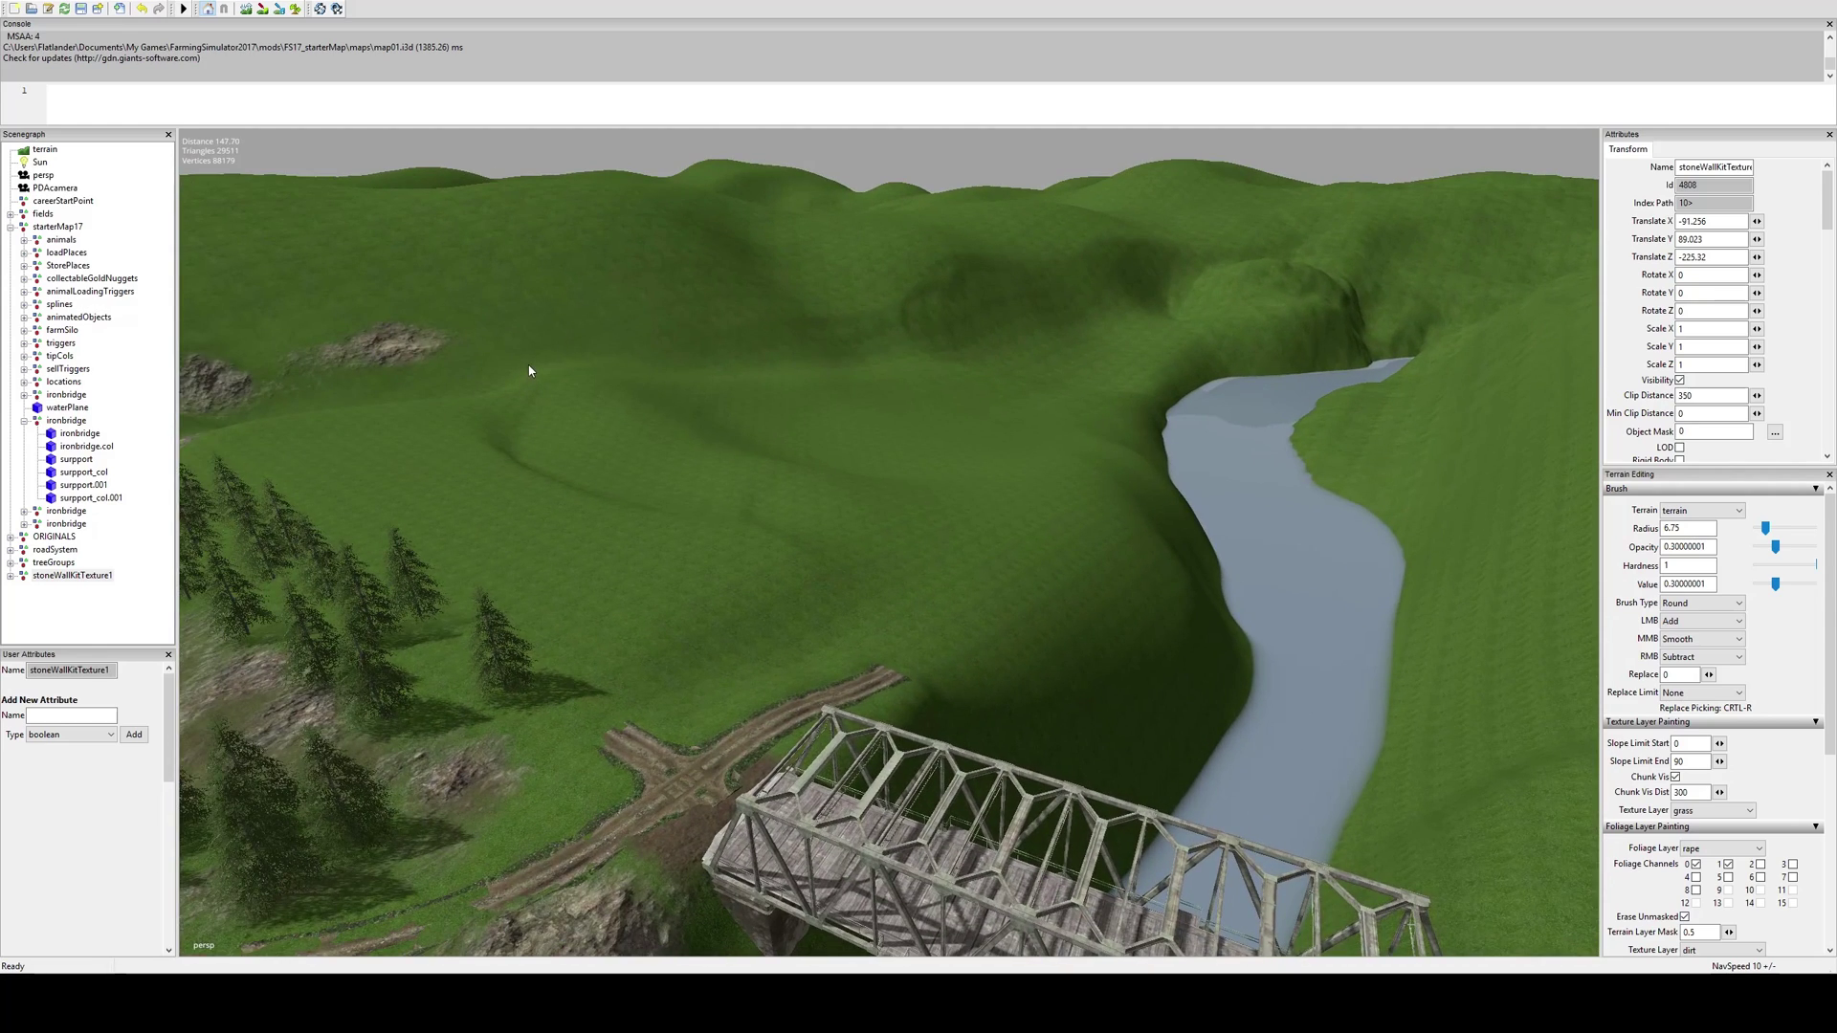
middle_click_drag(1167, 446, 840, 402)
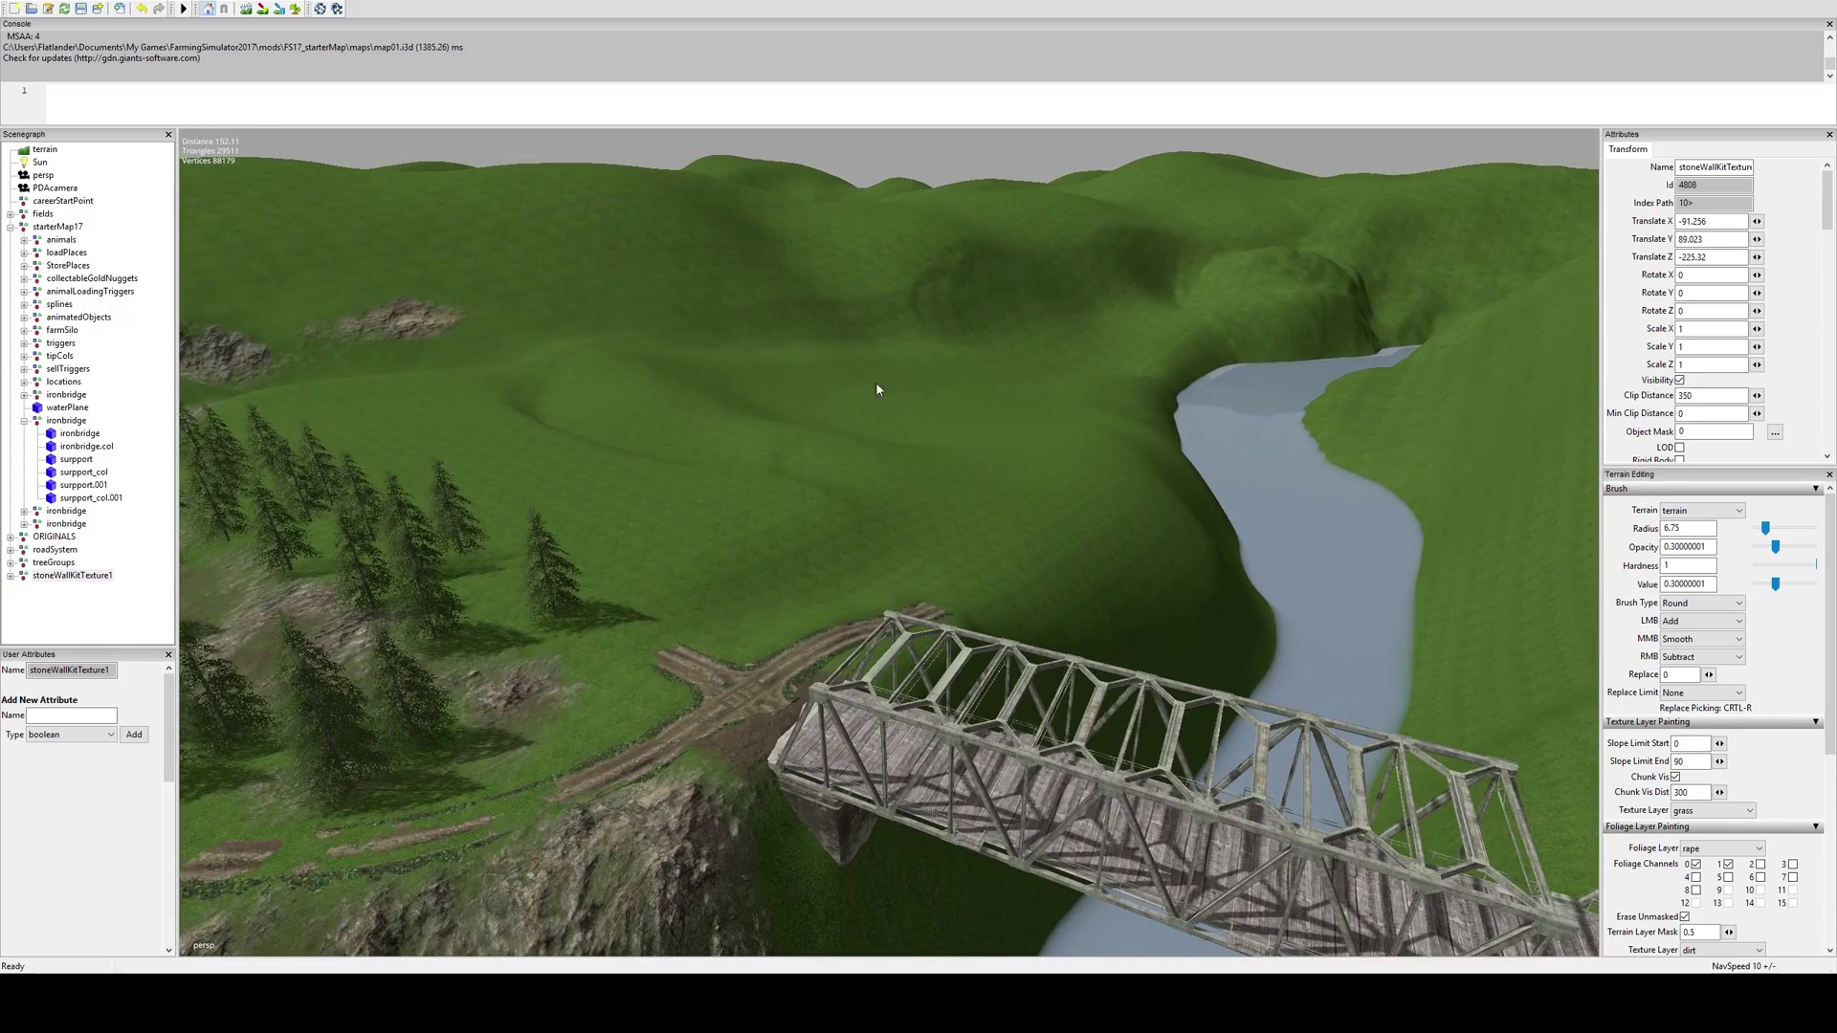
middle_click_drag(791, 492, 1387, 463, "alt")
middle_click_drag(1084, 452, 576, 530, "alt")
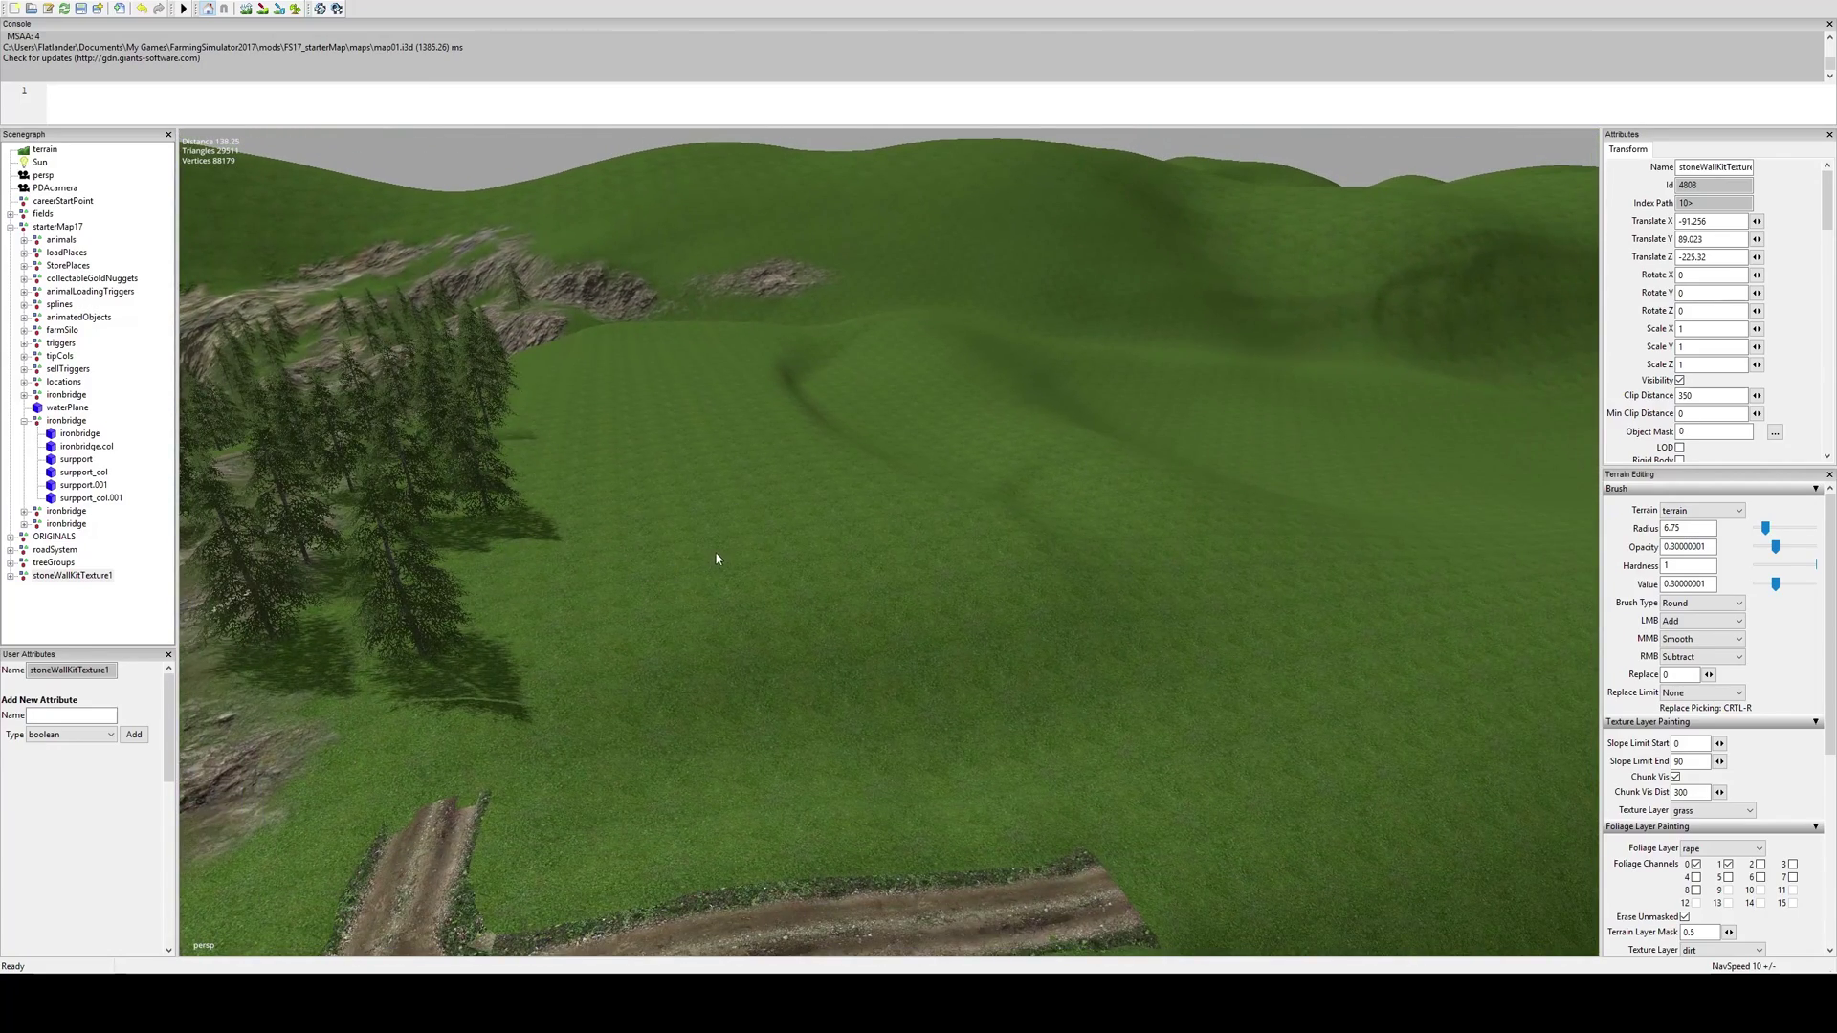
middle_click_drag(697, 538, 1104, 568)
middle_click_drag(746, 431, 1418, 400, "alt")
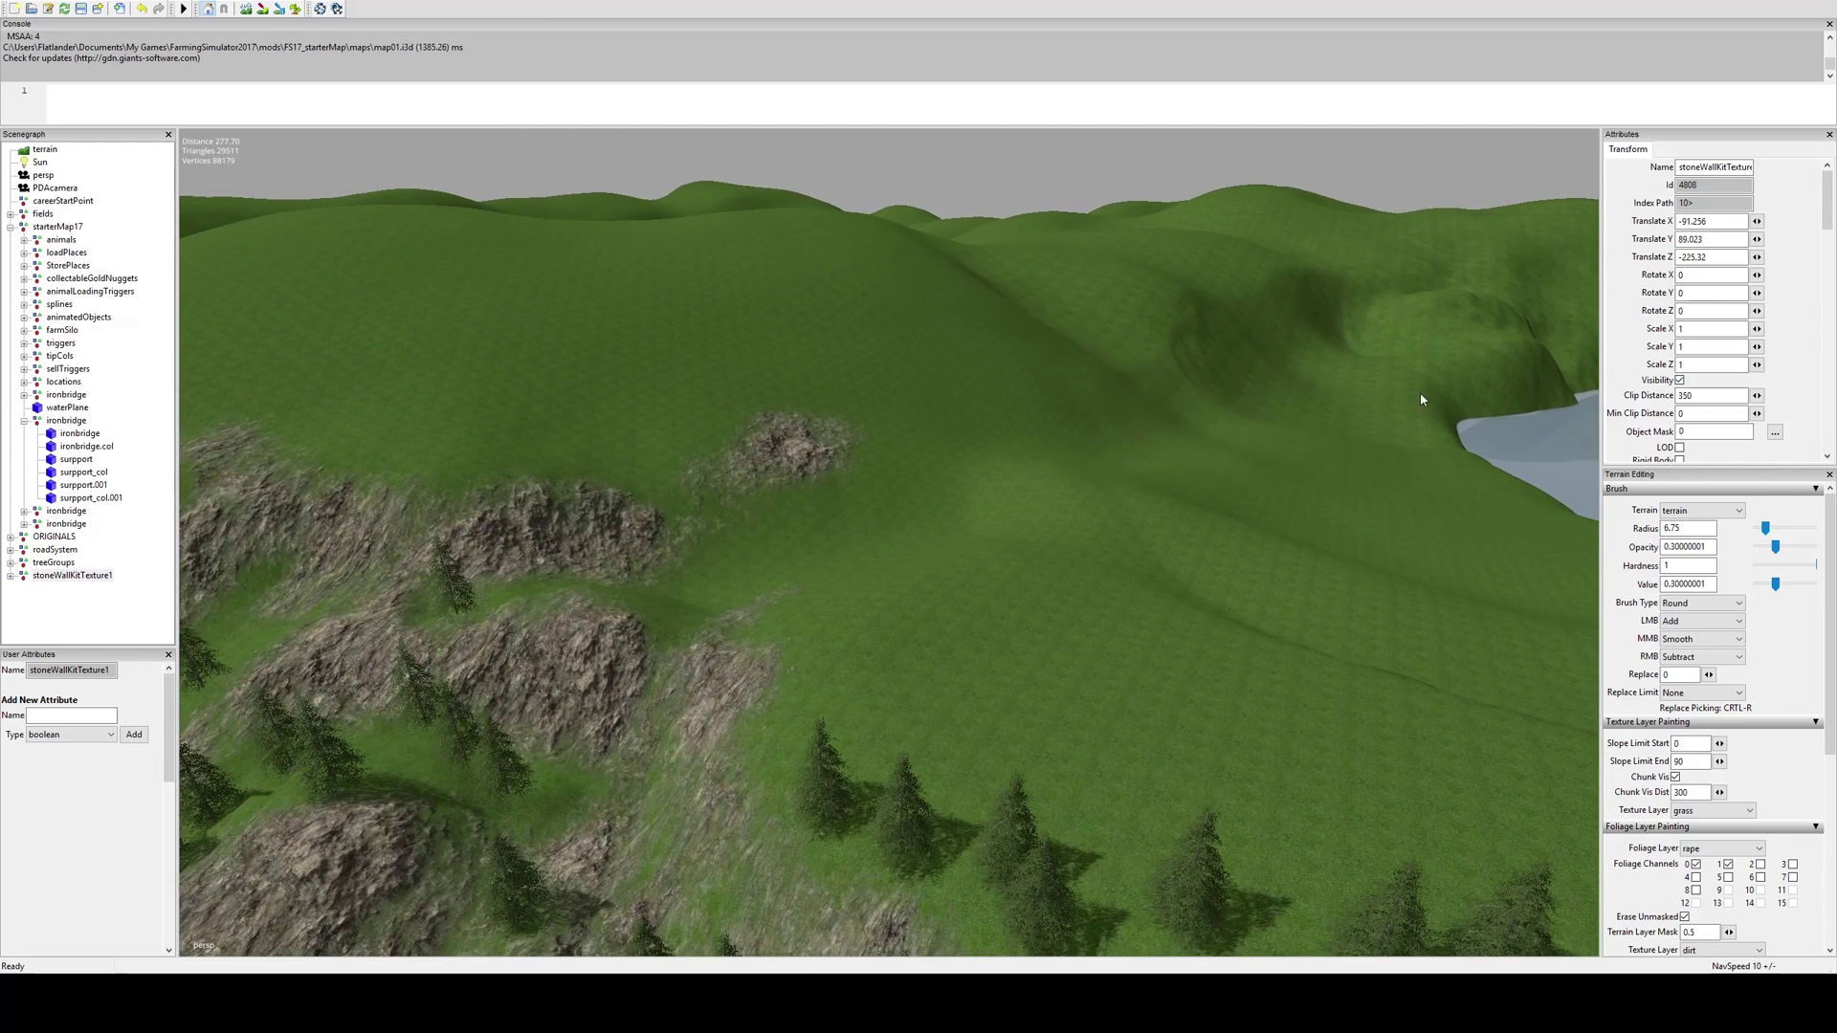
middle_click_drag(813, 520, 507, 422)
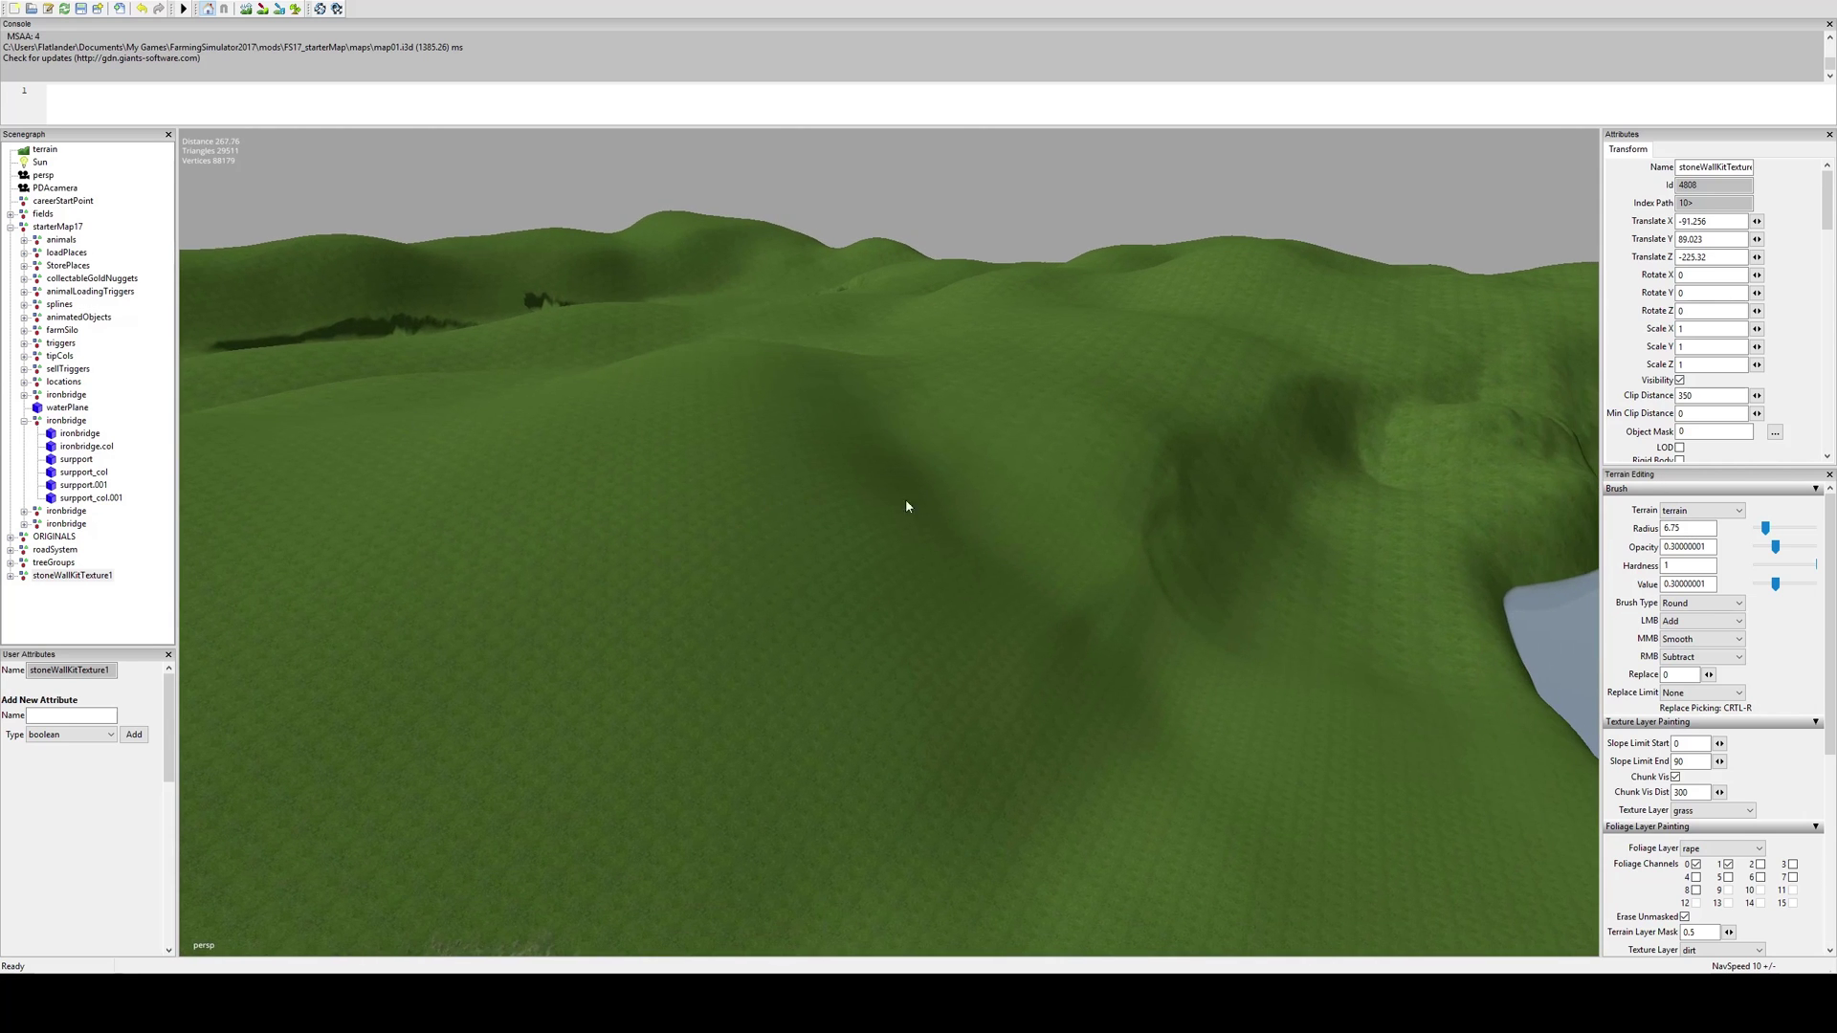
middle_click_drag(822, 581, 687, 471)
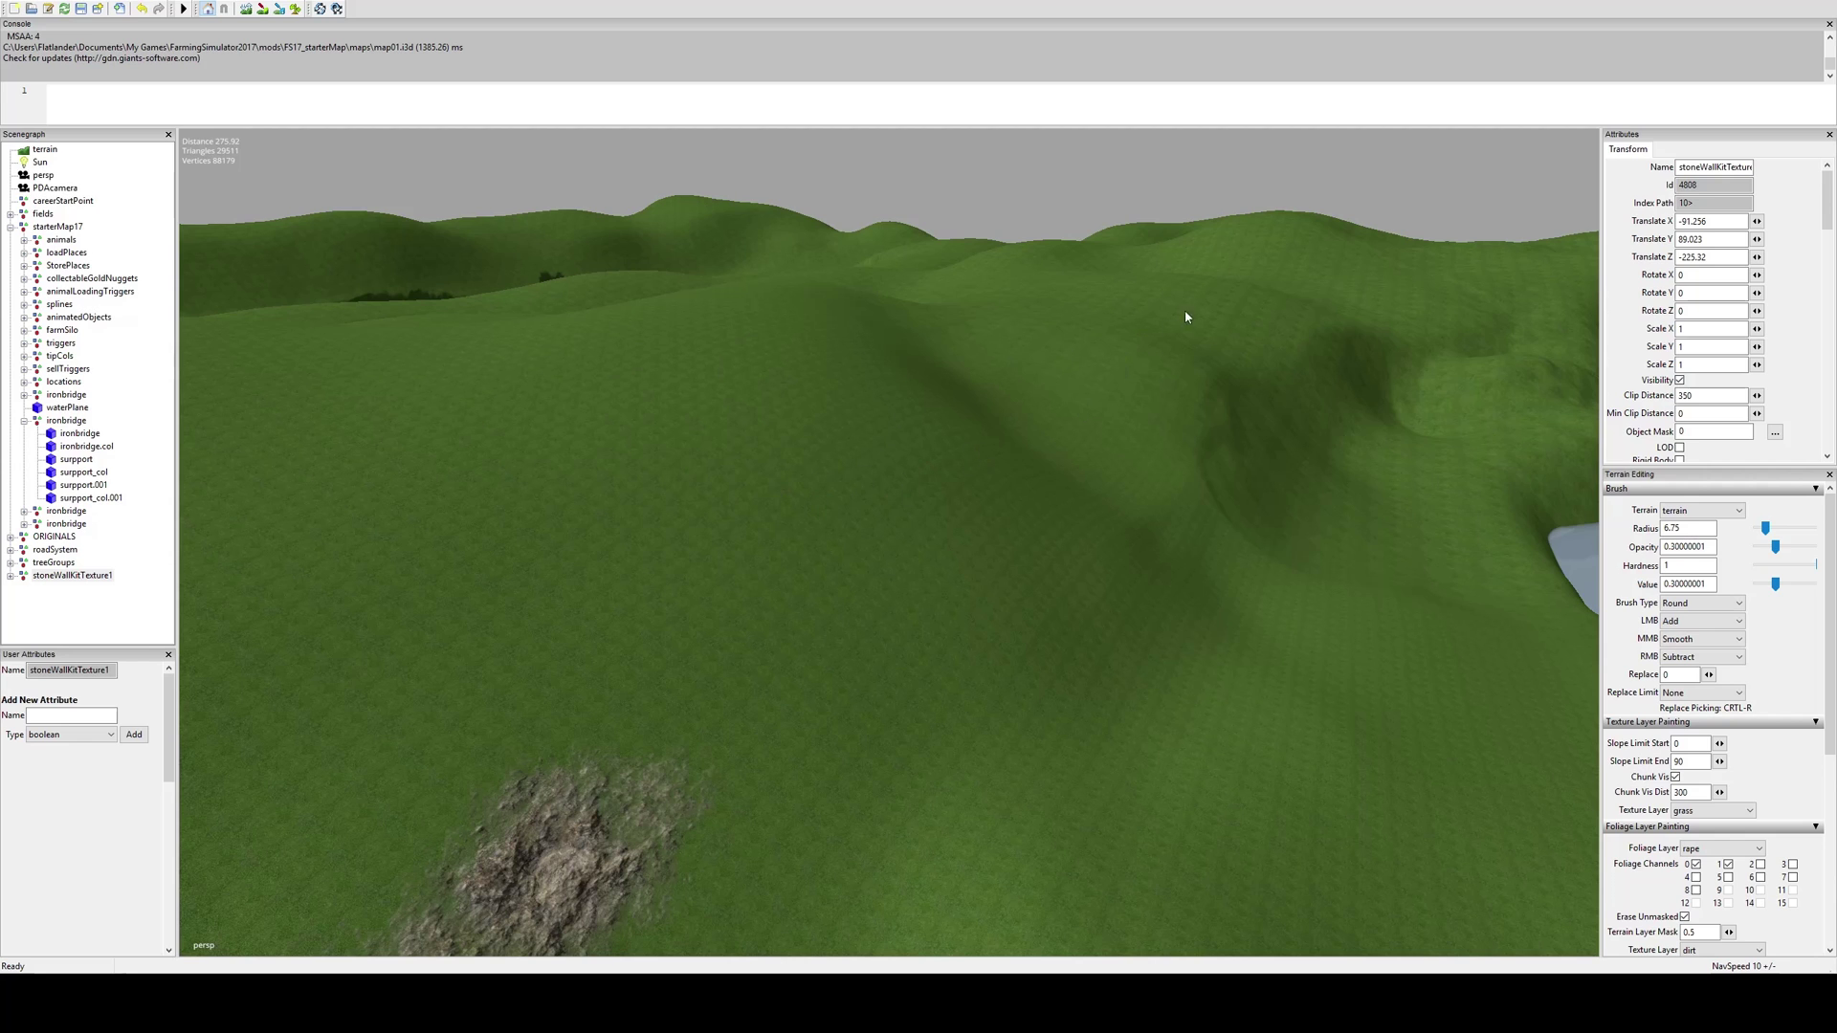
middle_click_drag(925, 544, 603, 623)
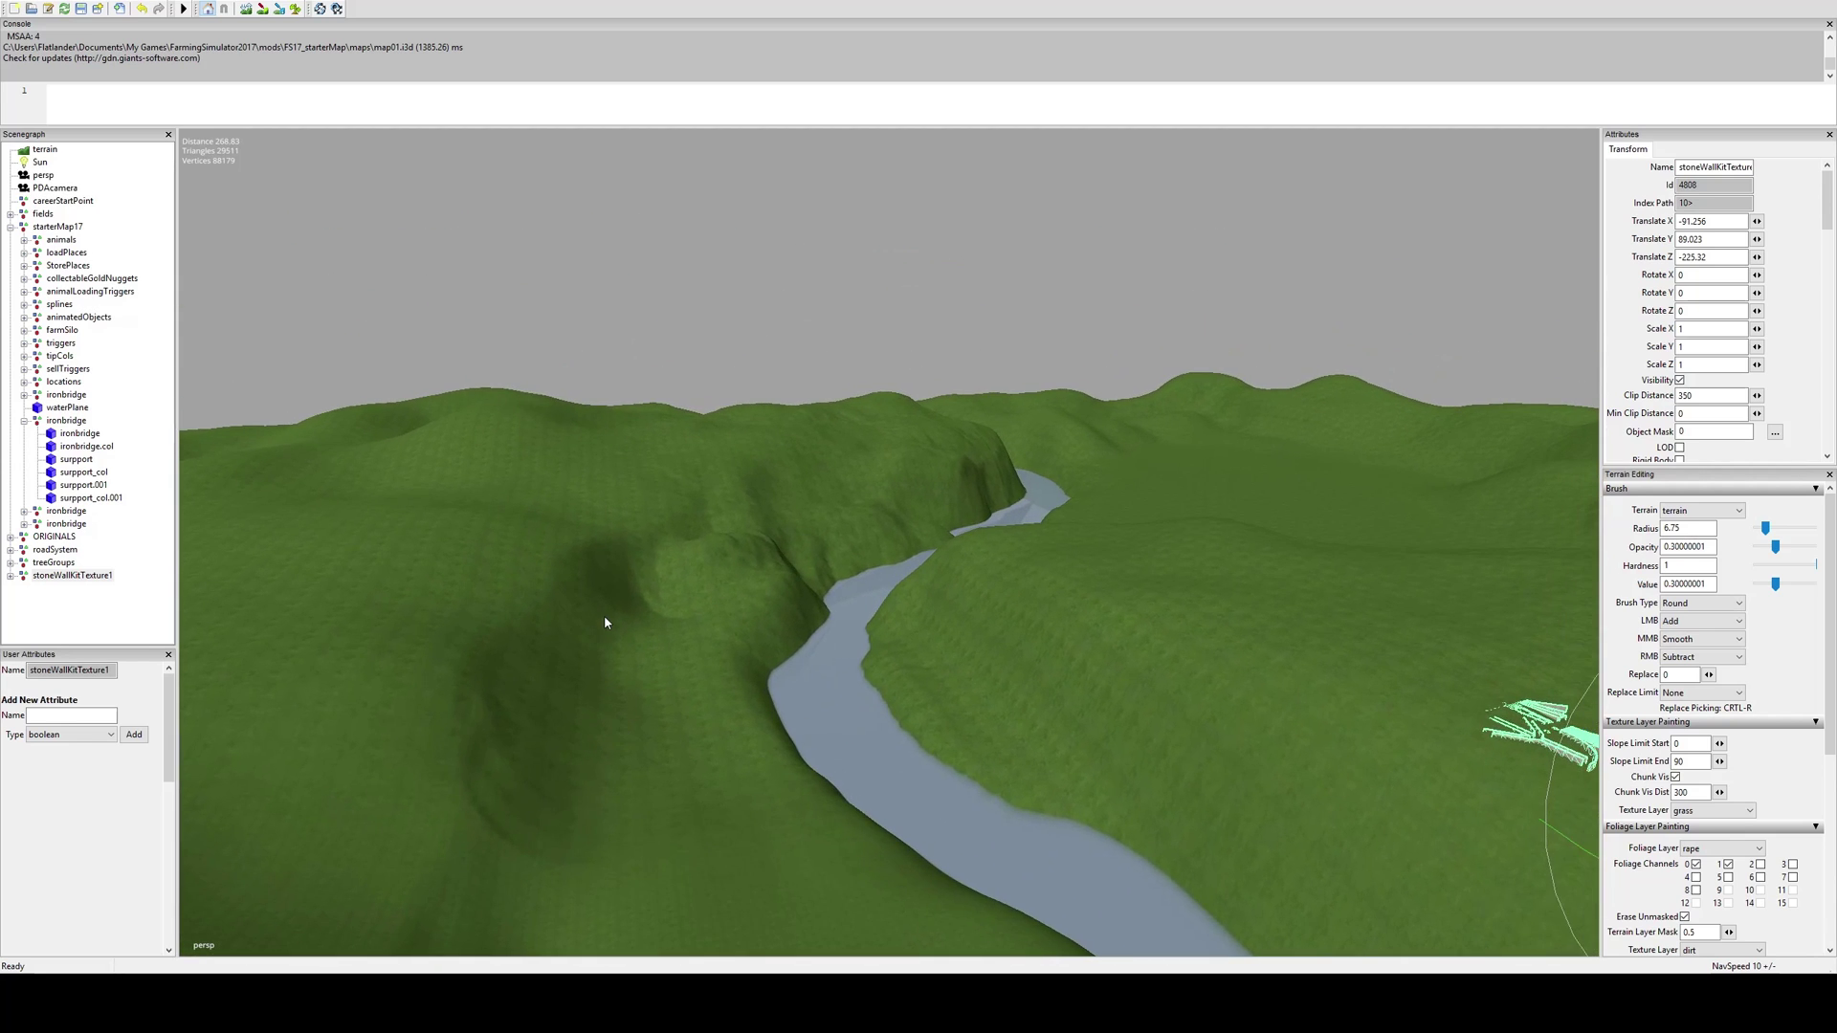
Examine the unpainted green hills and the shoreline around the lake
middle_click_drag(737, 523, 959, 517)
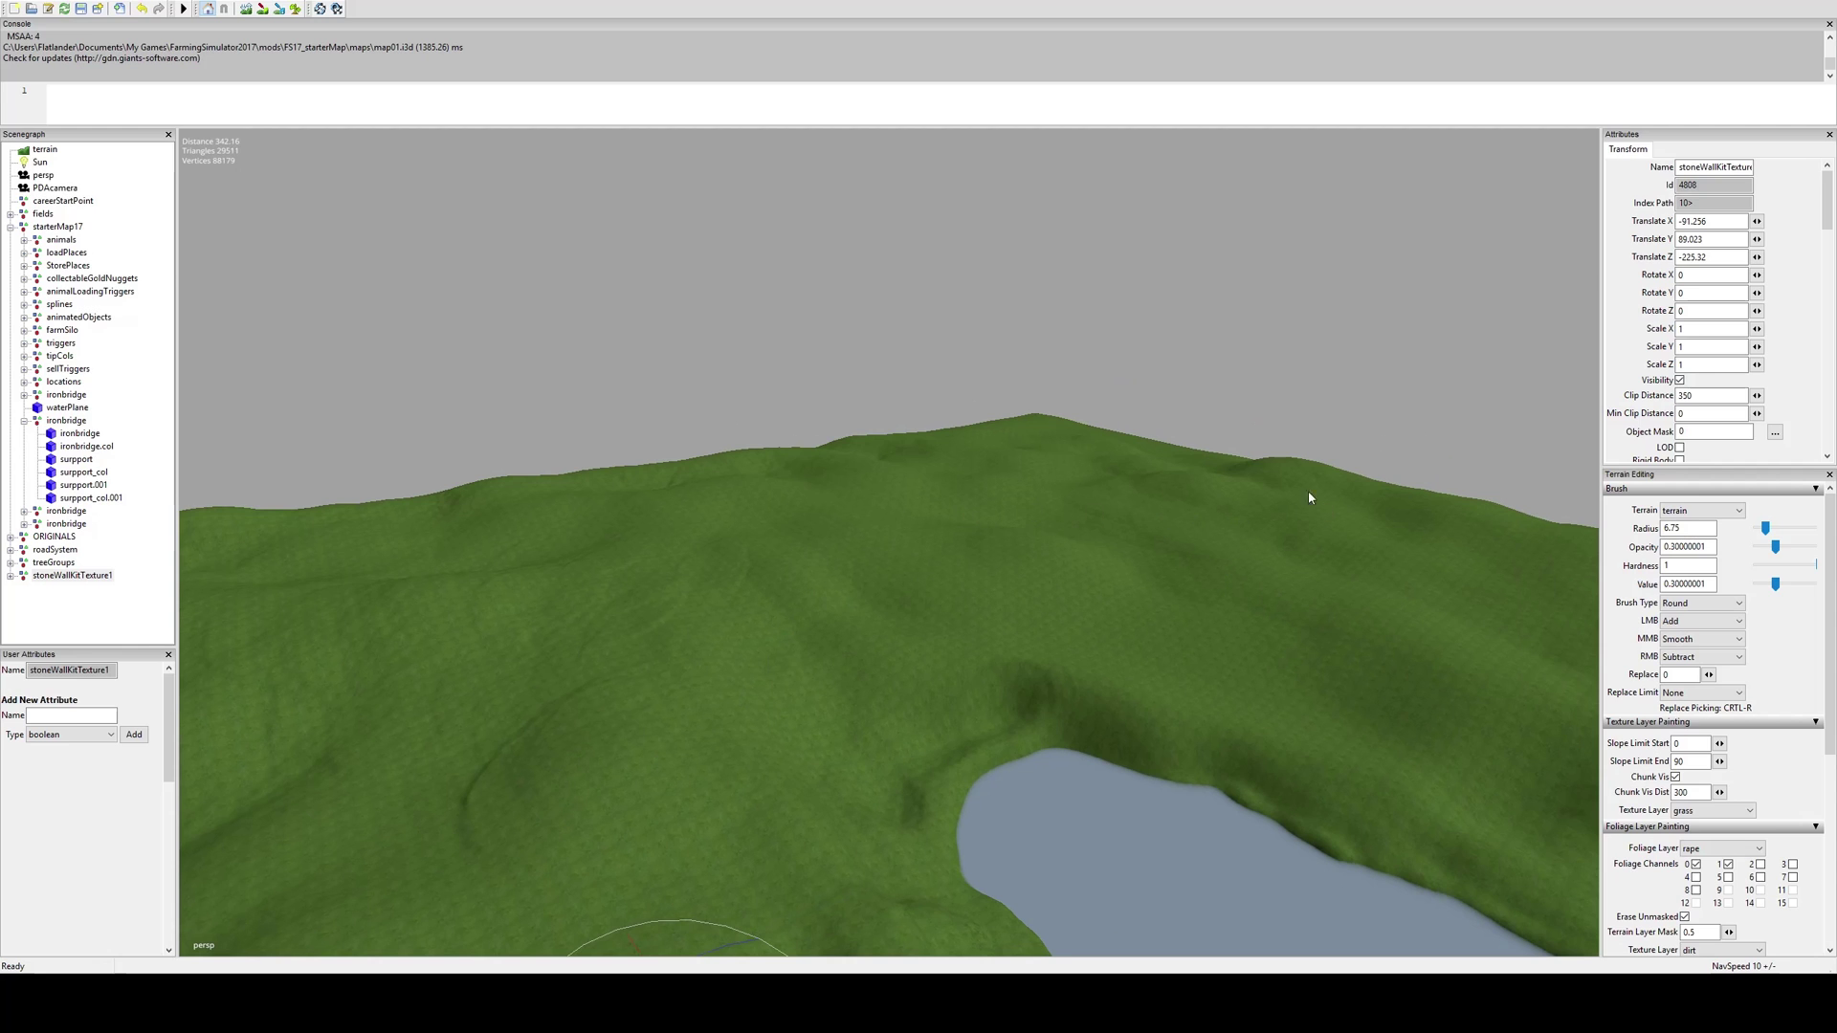
middle_click_drag(565, 609, 646, 546)
middle_click_drag(809, 524, 1099, 559)
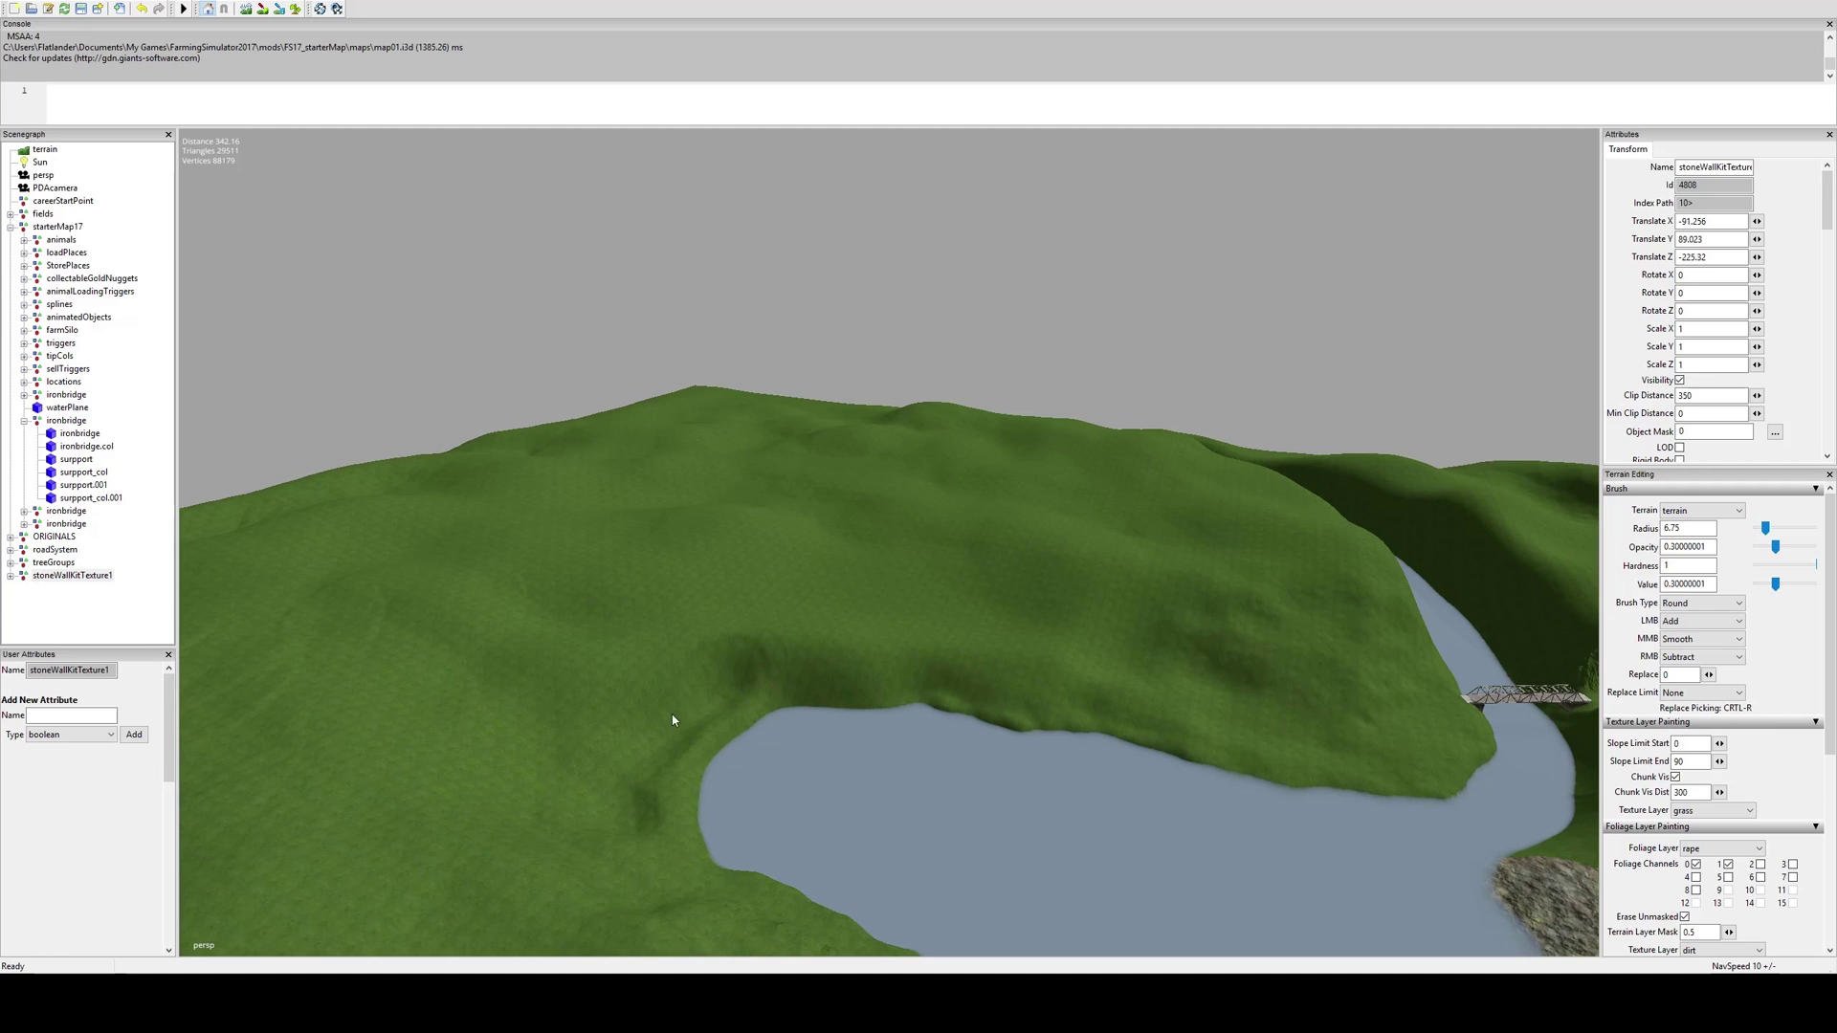
left_click_drag(679, 718, 524, 794, "alt")
middle_click_drag(525, 794, 1115, 421, "alt")
scroll(852, 644, "up", 3)
middle_click_drag(852, 643, 820, 760, "alt")
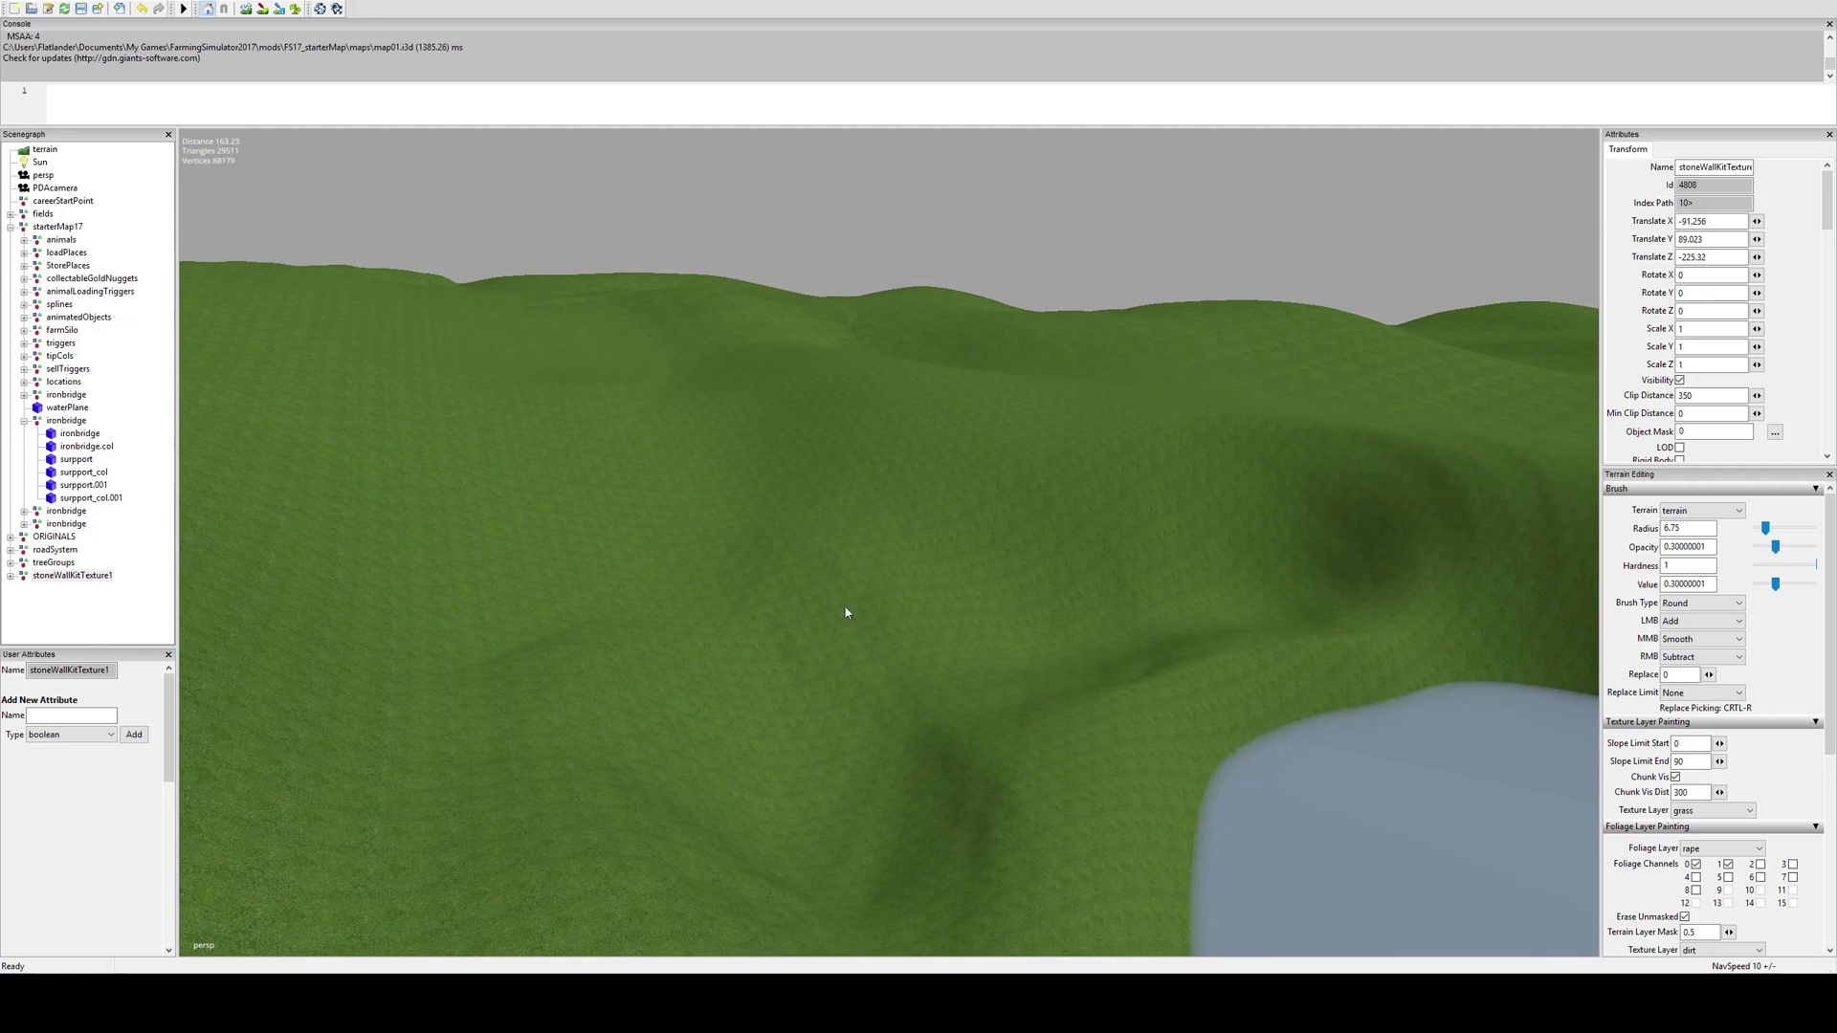
middle_click_drag(810, 438, 1073, 319)
middle_click_drag(702, 610, 974, 516)
middle_click_drag(1195, 521, 662, 559)
middle_click_drag(1141, 398, 1148, 450)
middle_click_drag(844, 499, 878, 716)
Survey the outer hills and the rock-painted cliffs with trees above the water
middle_click_drag(866, 517, 1547, 175, "alt")
right_click_drag(1548, 175, 1707, 142, "alt")
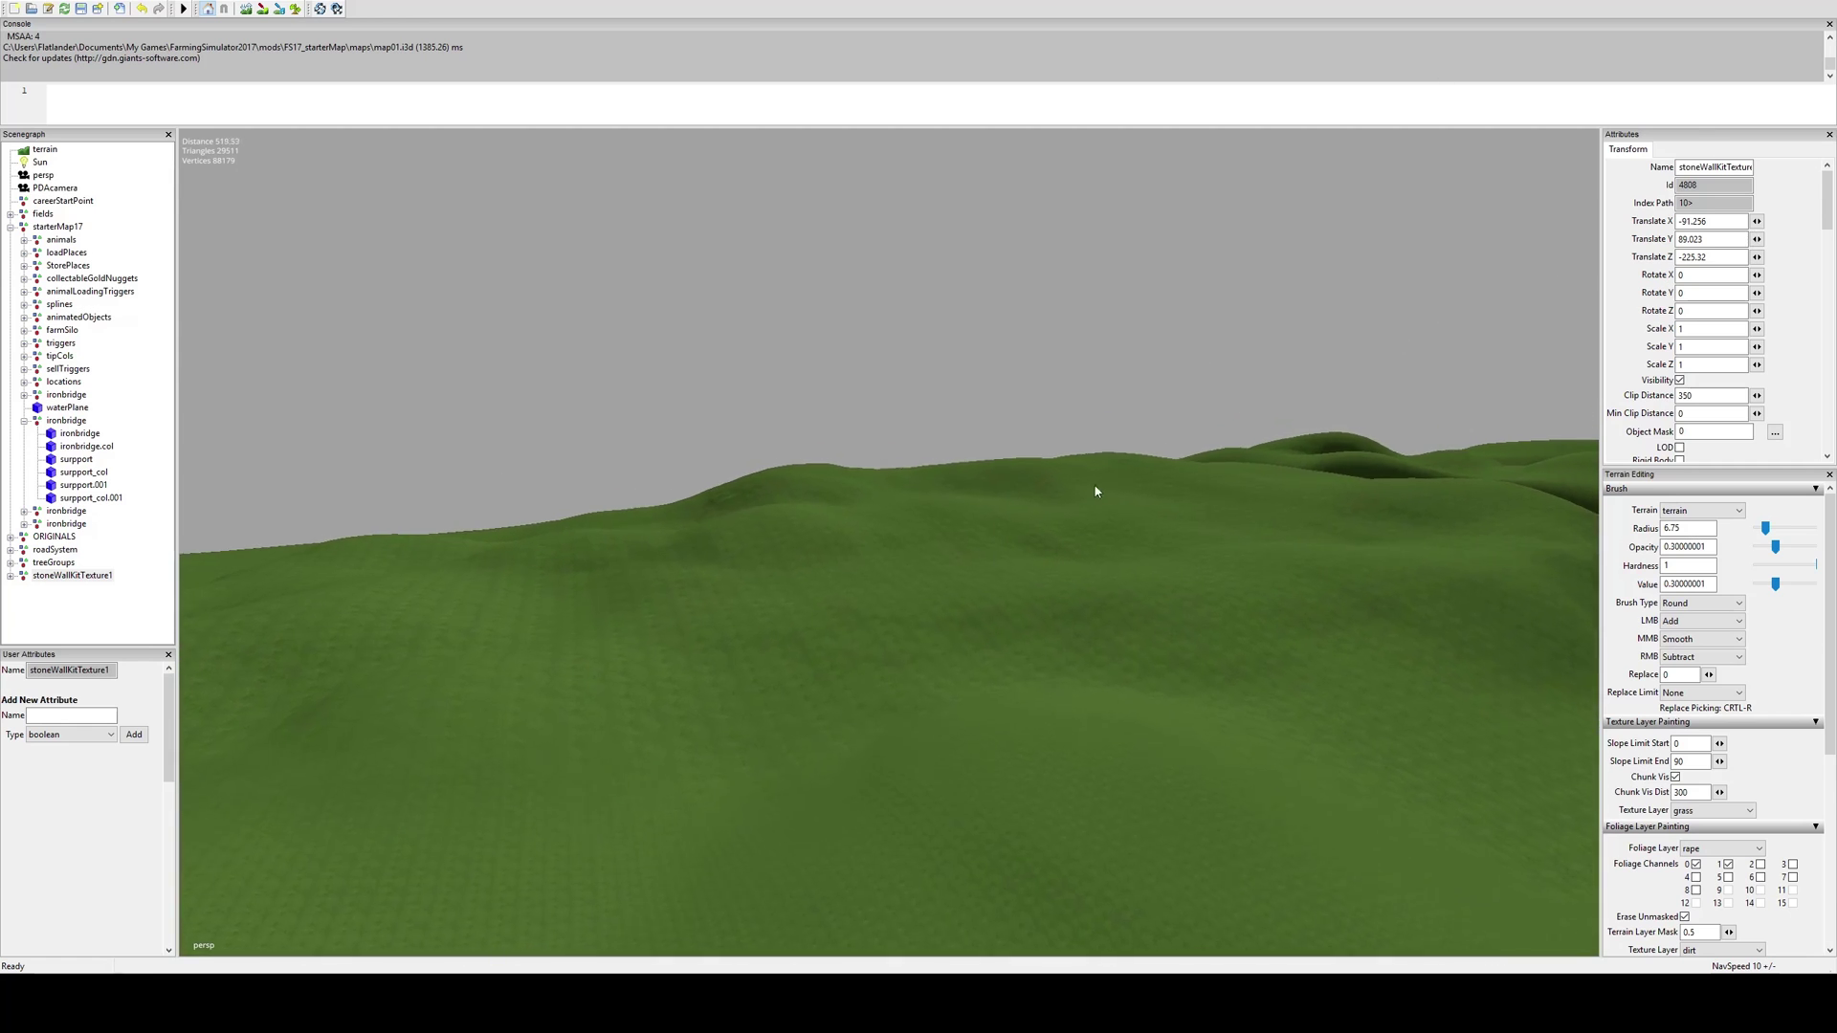
right_click_drag(974, 553, 947, 639, "alt")
left_click_drag(947, 639, 978, 620, "alt")
middle_click_drag(977, 626, 1543, 864)
middle_click_drag(851, 643, 517, 432)
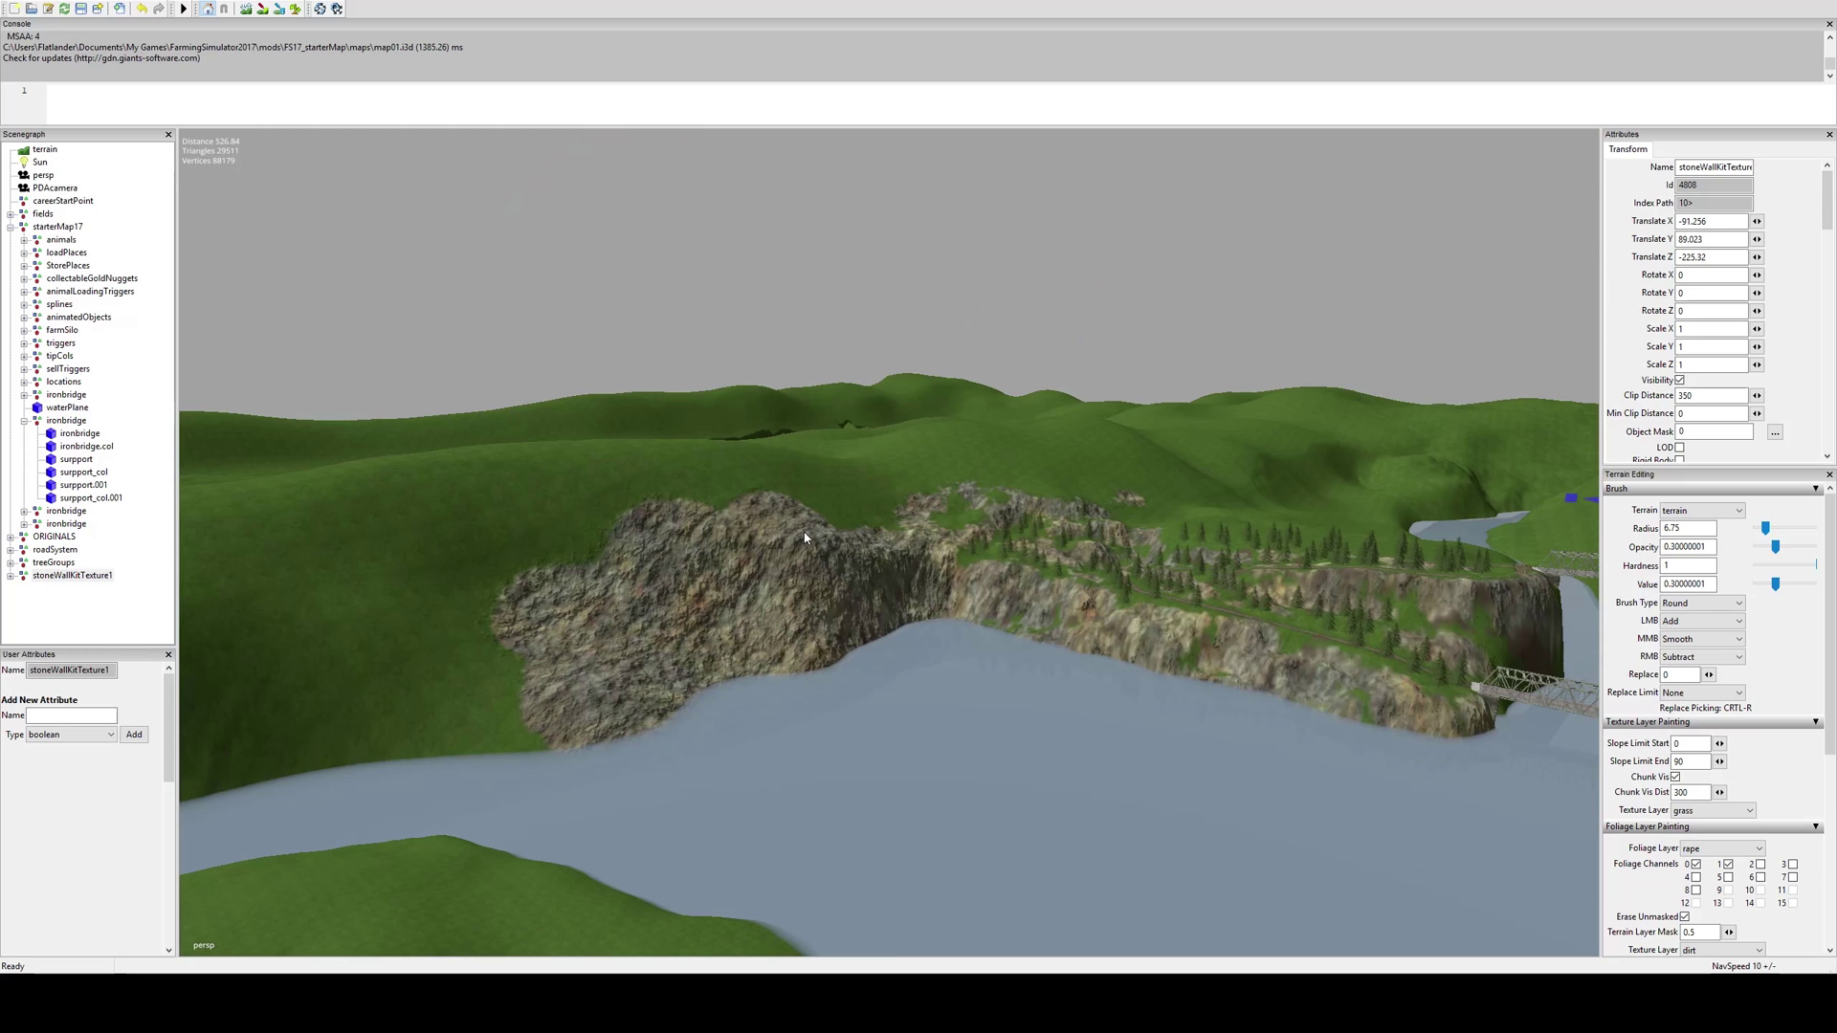
middle_click_drag(825, 551, 937, 618)
Go to the paved road near the side-road junction and select its curve100m20Right segment
left_click_drag(937, 618, 1248, 446, "alt")
scroll(1248, 445, "up", 3)
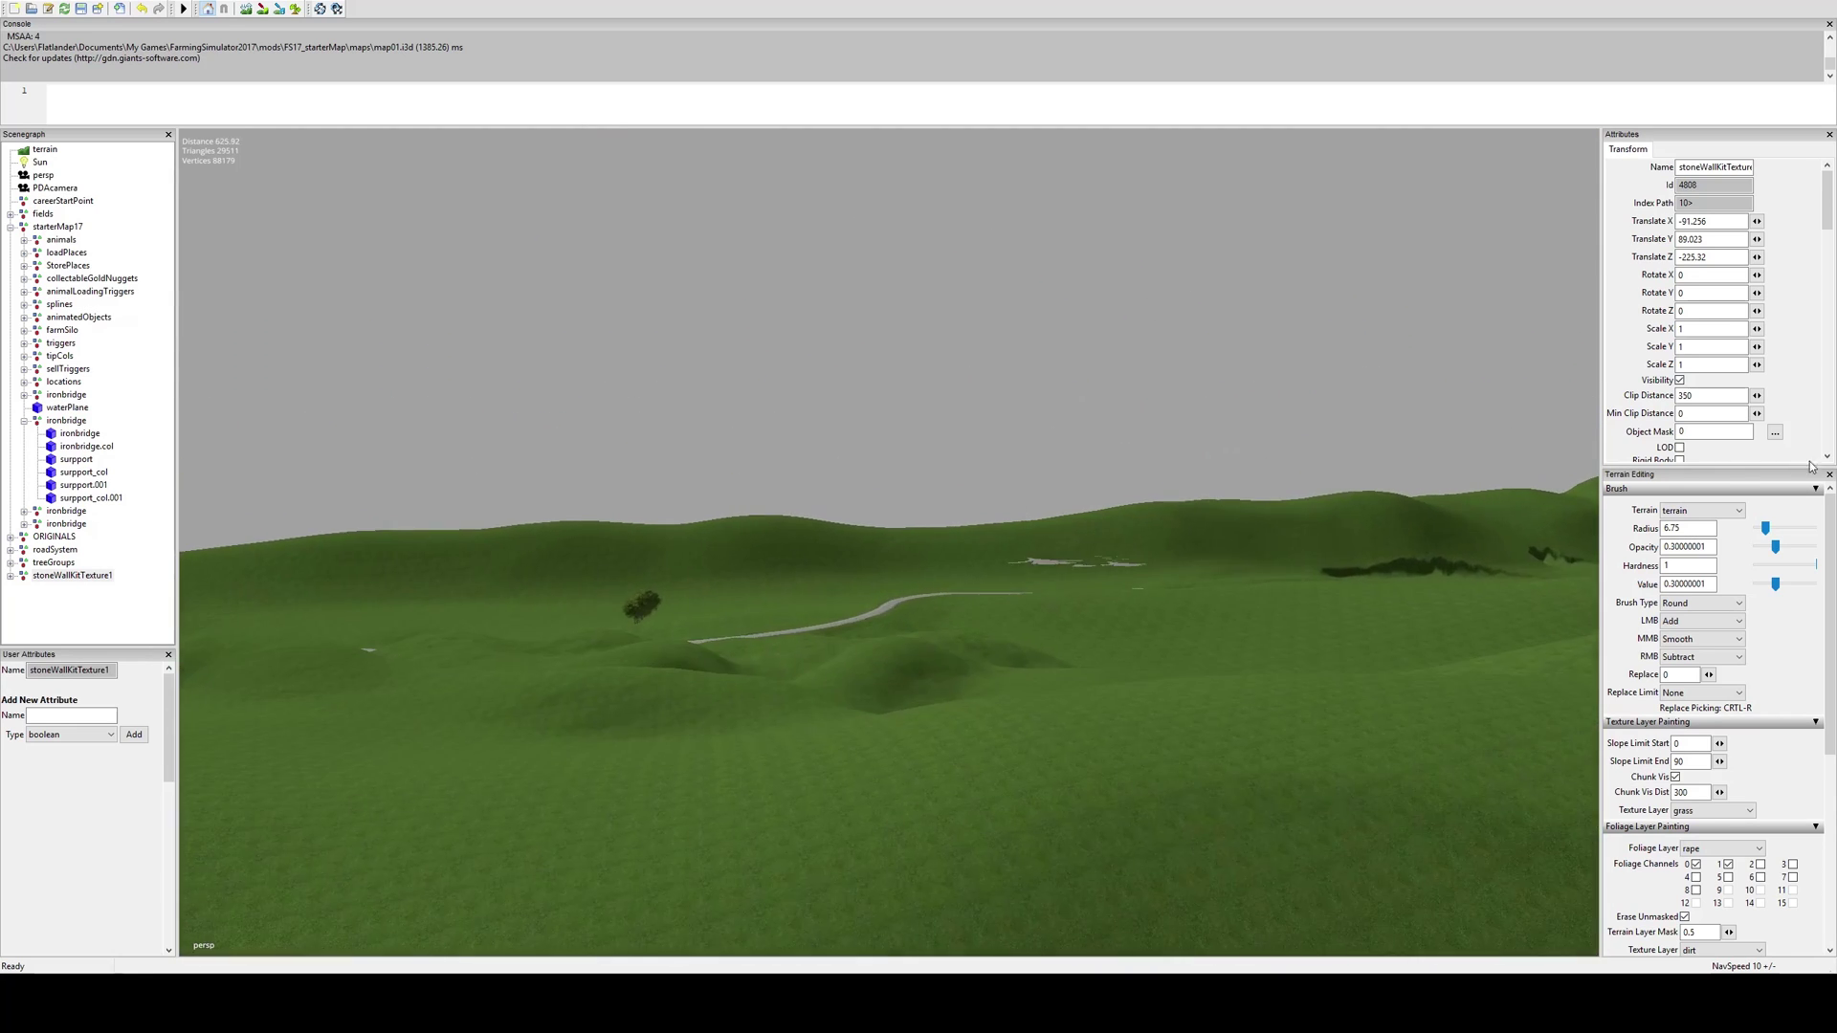
left_click_drag(1221, 623, 792, 603, "alt")
middle_click_drag(793, 602, 1024, 599)
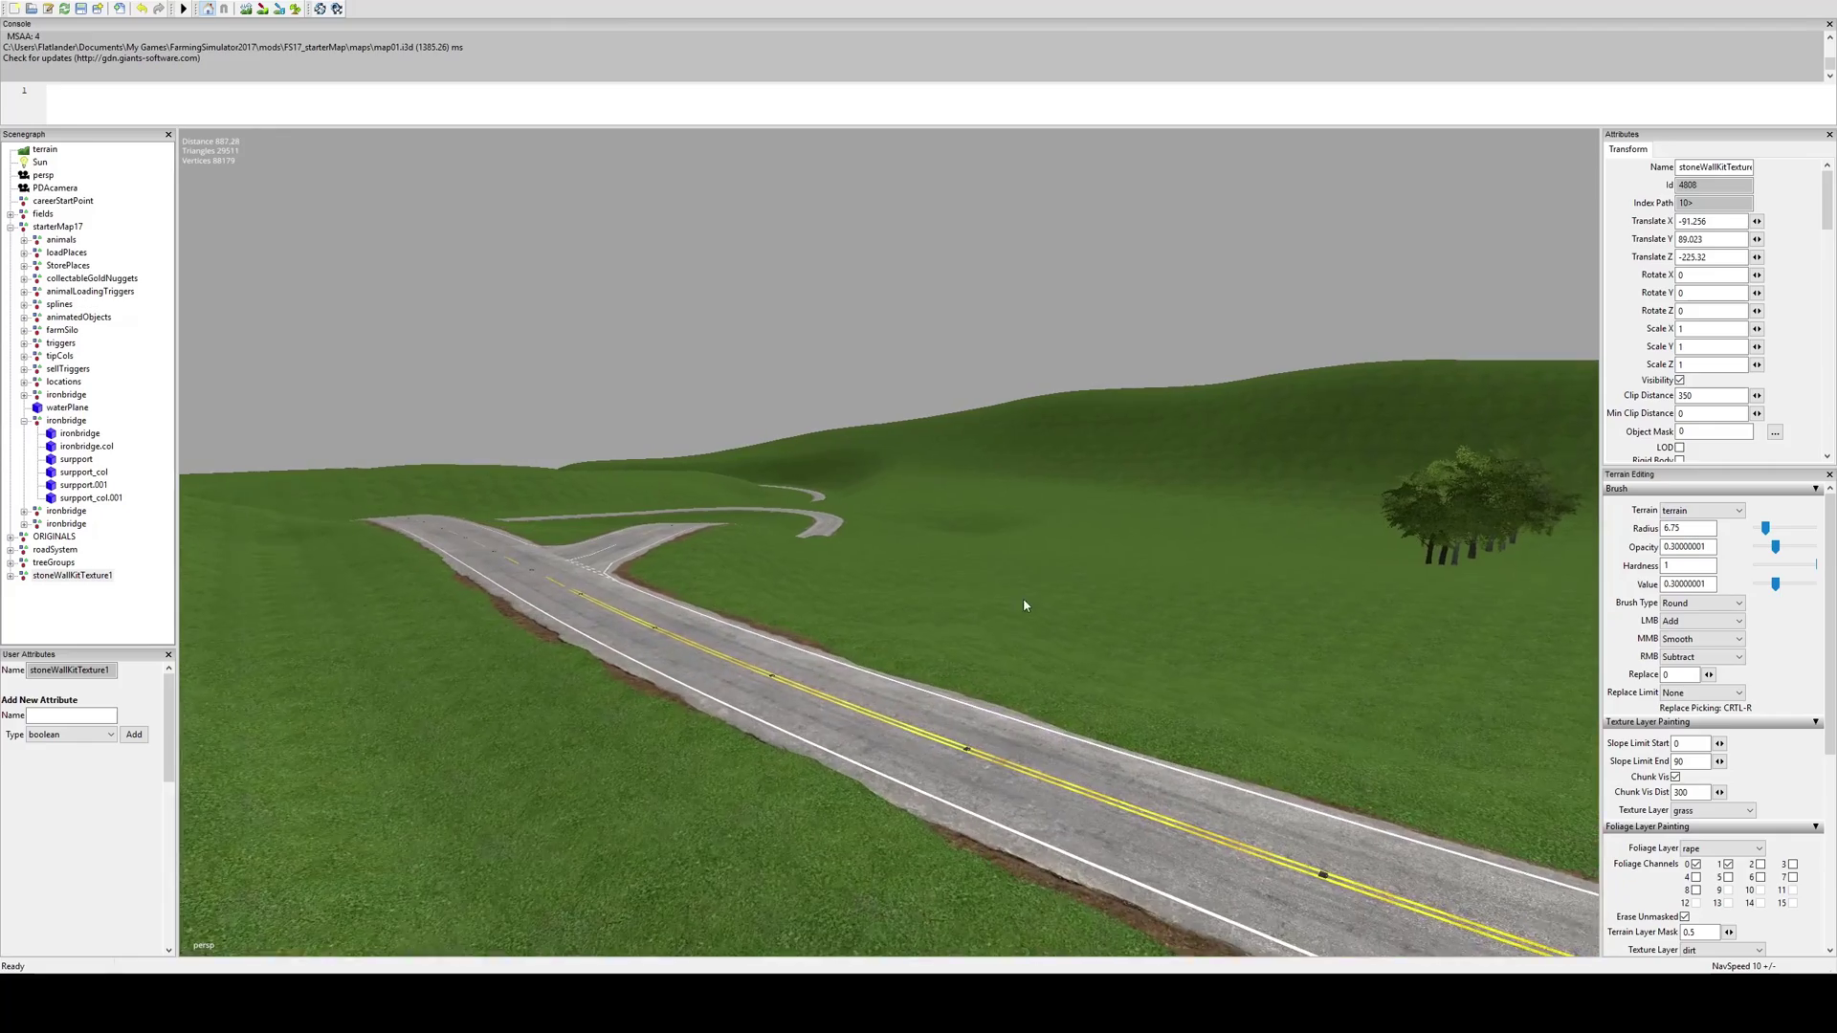
left_click(852, 679)
middle_click_drag(852, 679, 1273, 657)
left_click(1071, 581)
middle_click_drag(1070, 580, 1283, 592, "alt")
left_click(1071, 672)
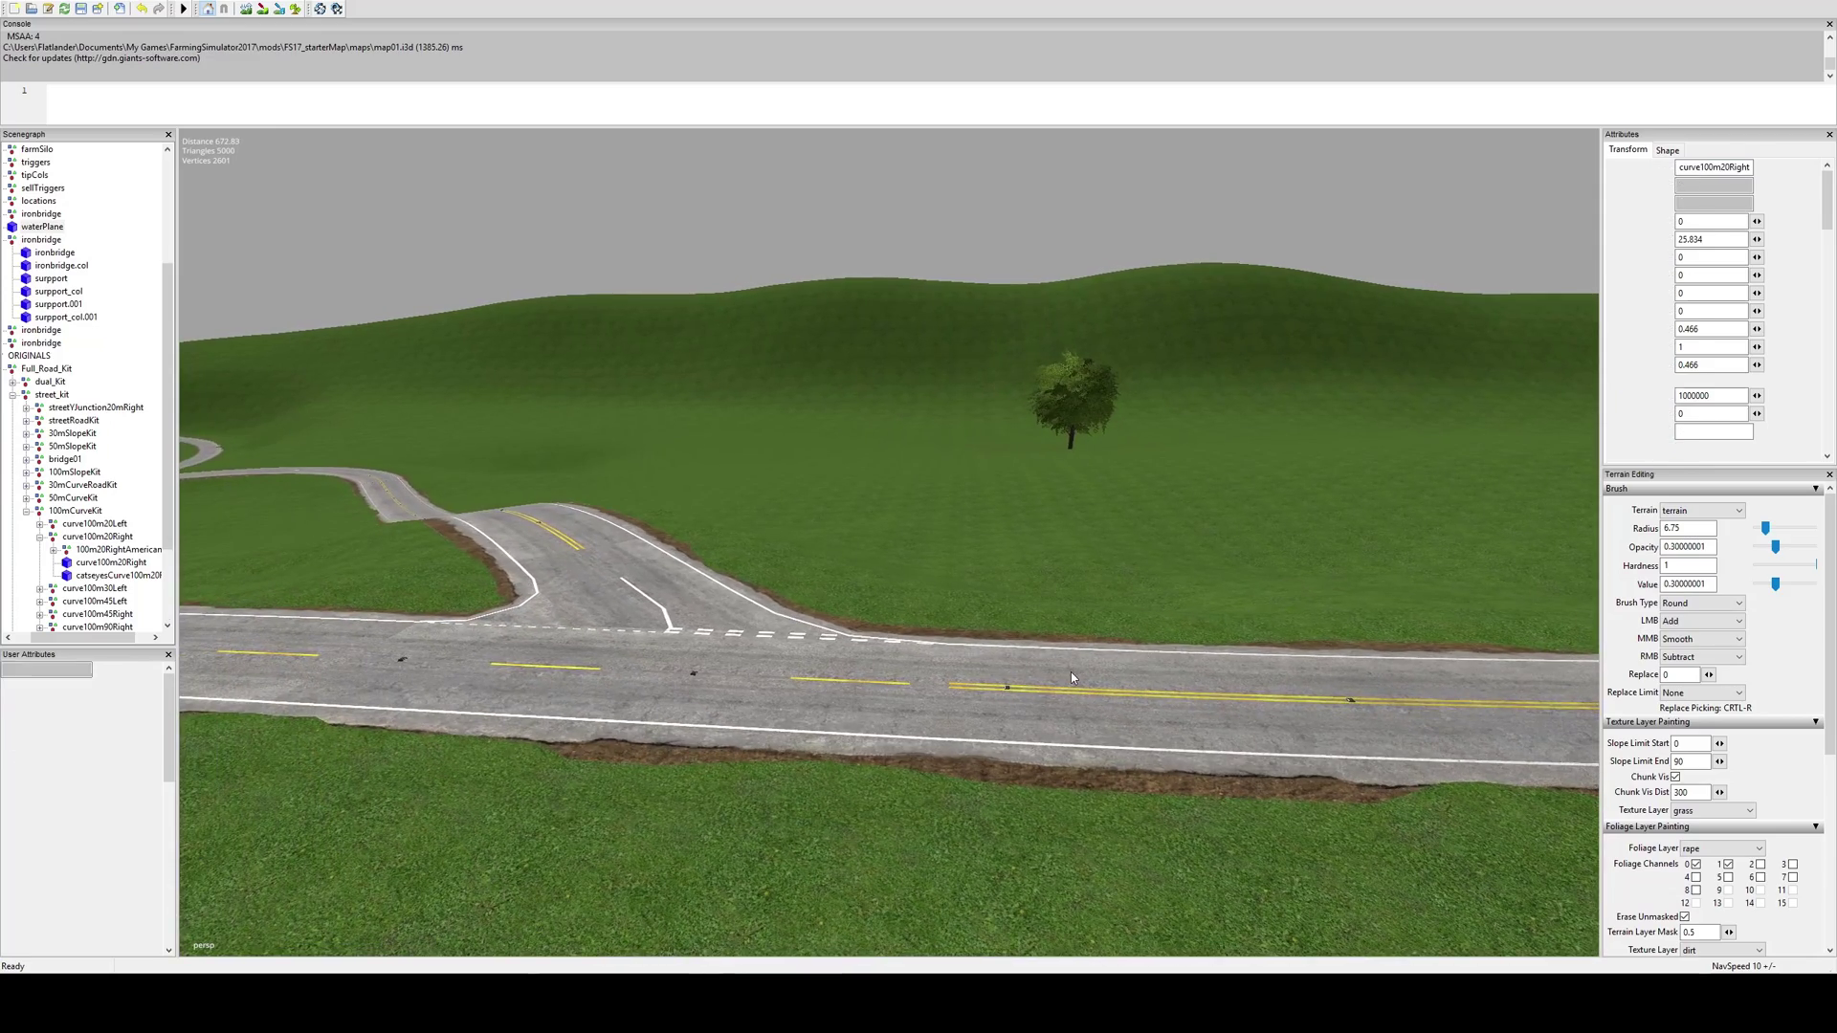
left_click(1072, 677)
Raise the grass terrain against both edges of the selected paved curve segment with the sculpt brush
middle_click_drag(1197, 640, 620, 603)
scroll(995, 612, "up", 2)
middle_click_drag(1003, 614, 884, 580, "alt")
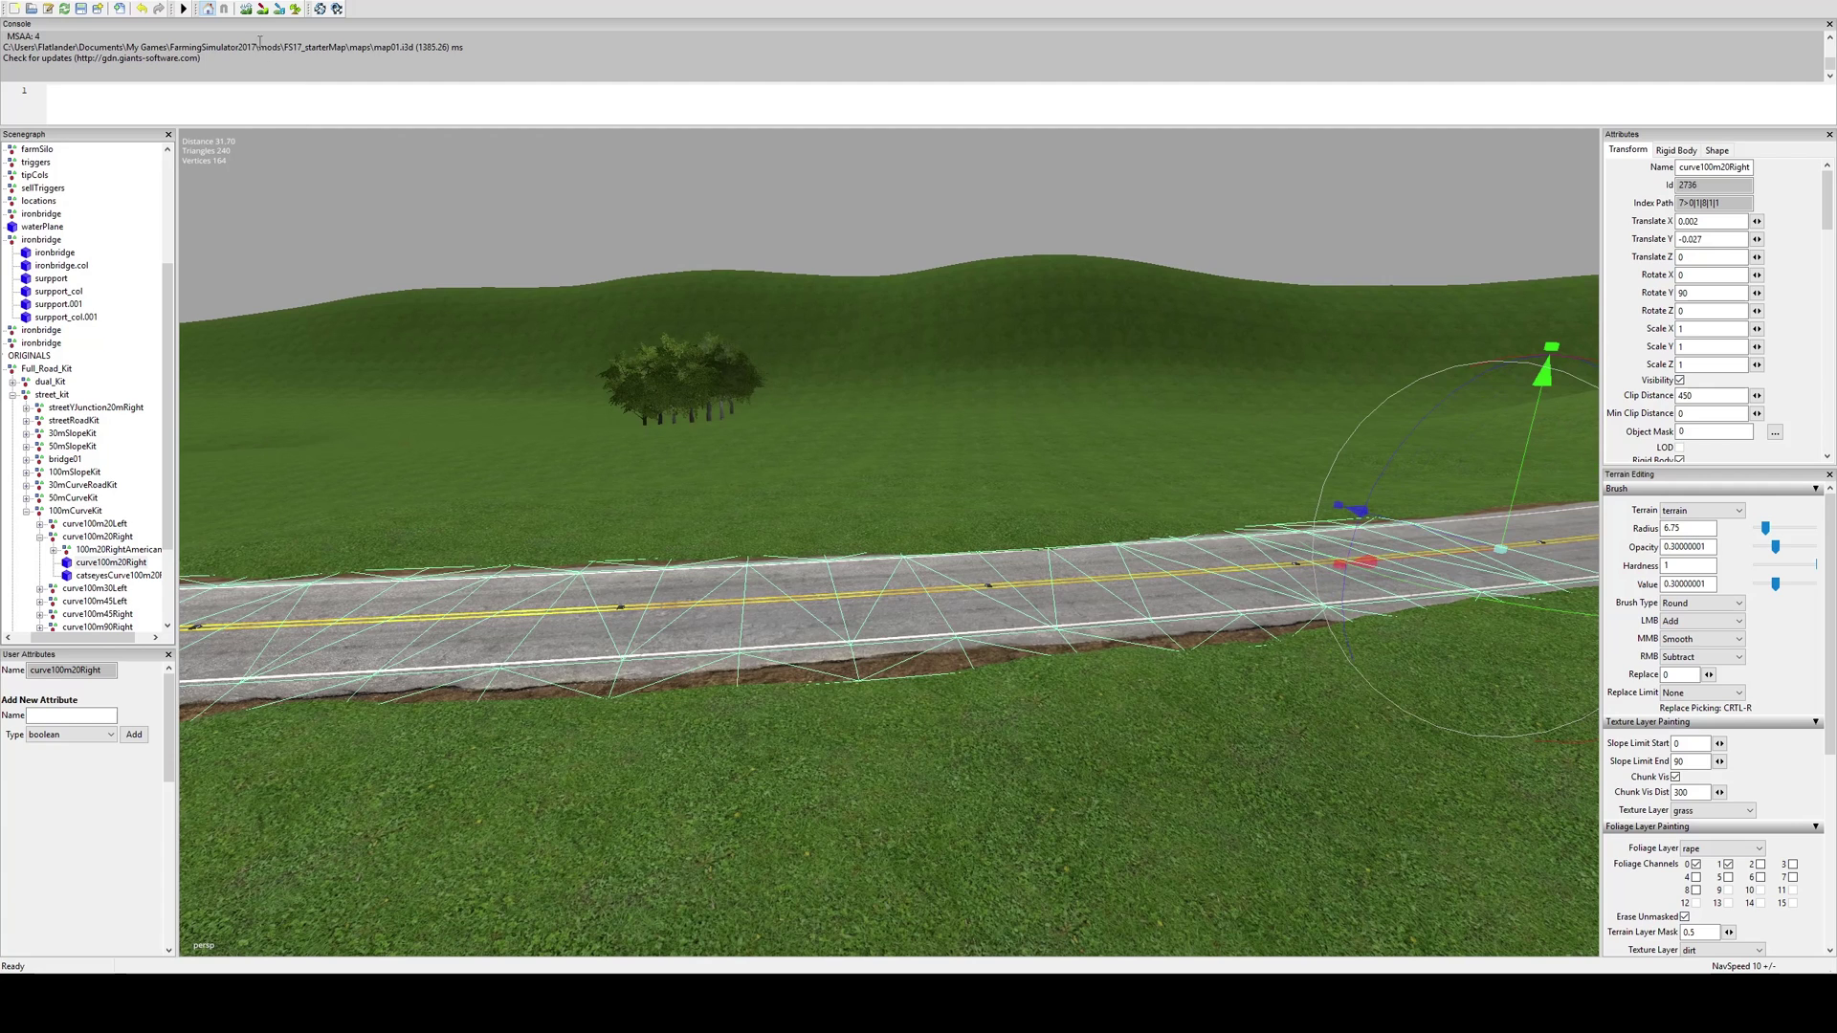
left_click(245, 9)
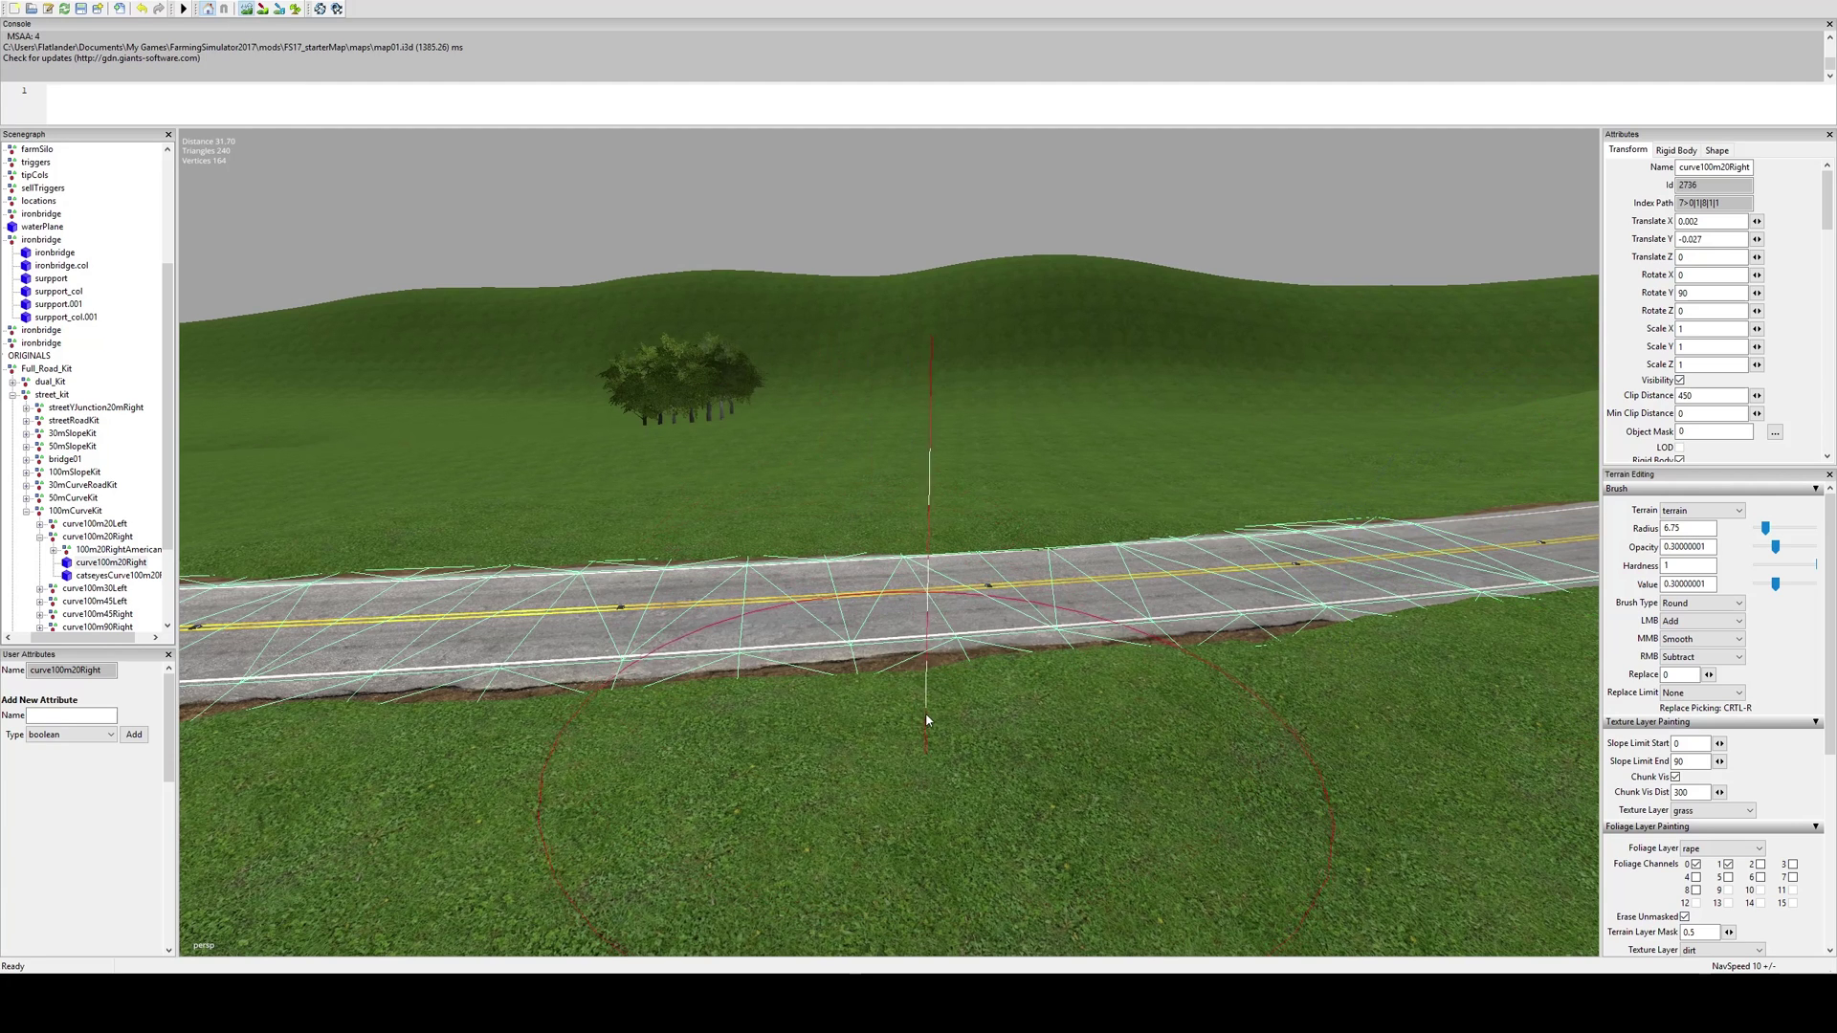
left_click_drag(915, 663, 949, 562)
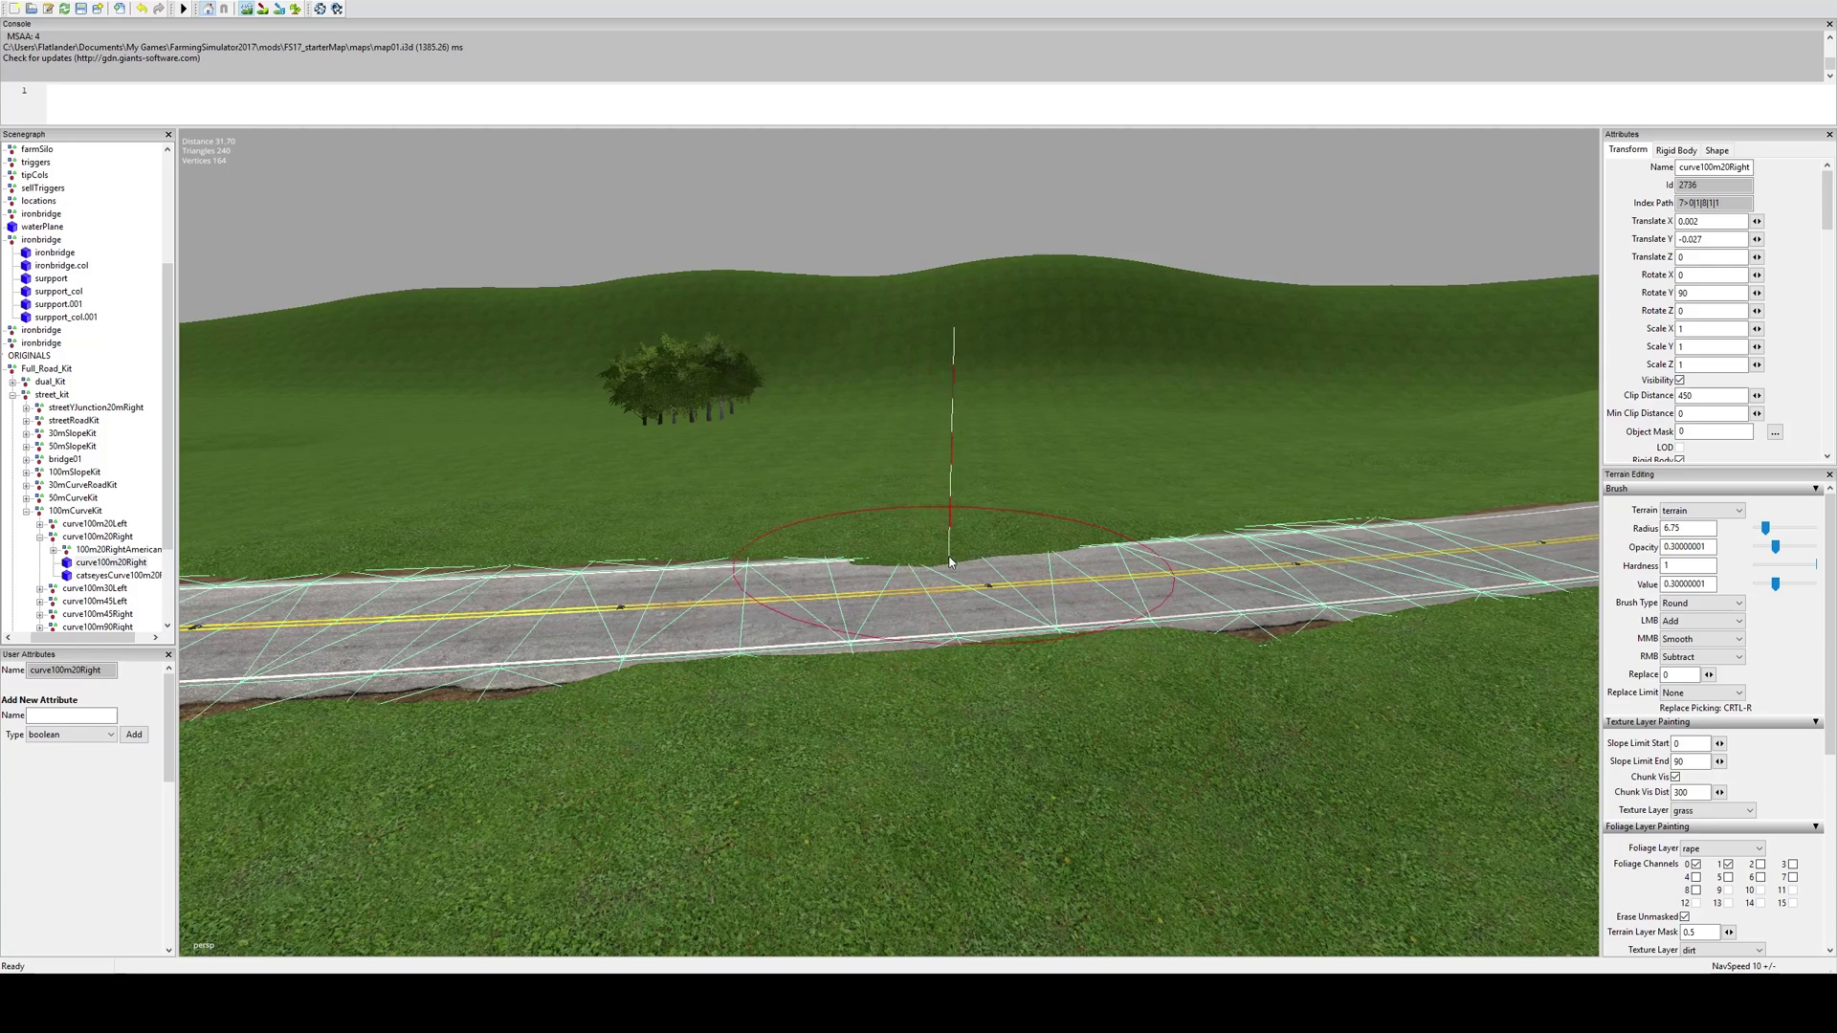
Disable the brush noise and lower the terrain overlapping both edges of the selected road segment
middle_click_drag(949, 562, 1017, 565, "alt")
left_click_drag(1017, 566, 1123, 576, "alt")
scroll(1634, 880, "down", 2)
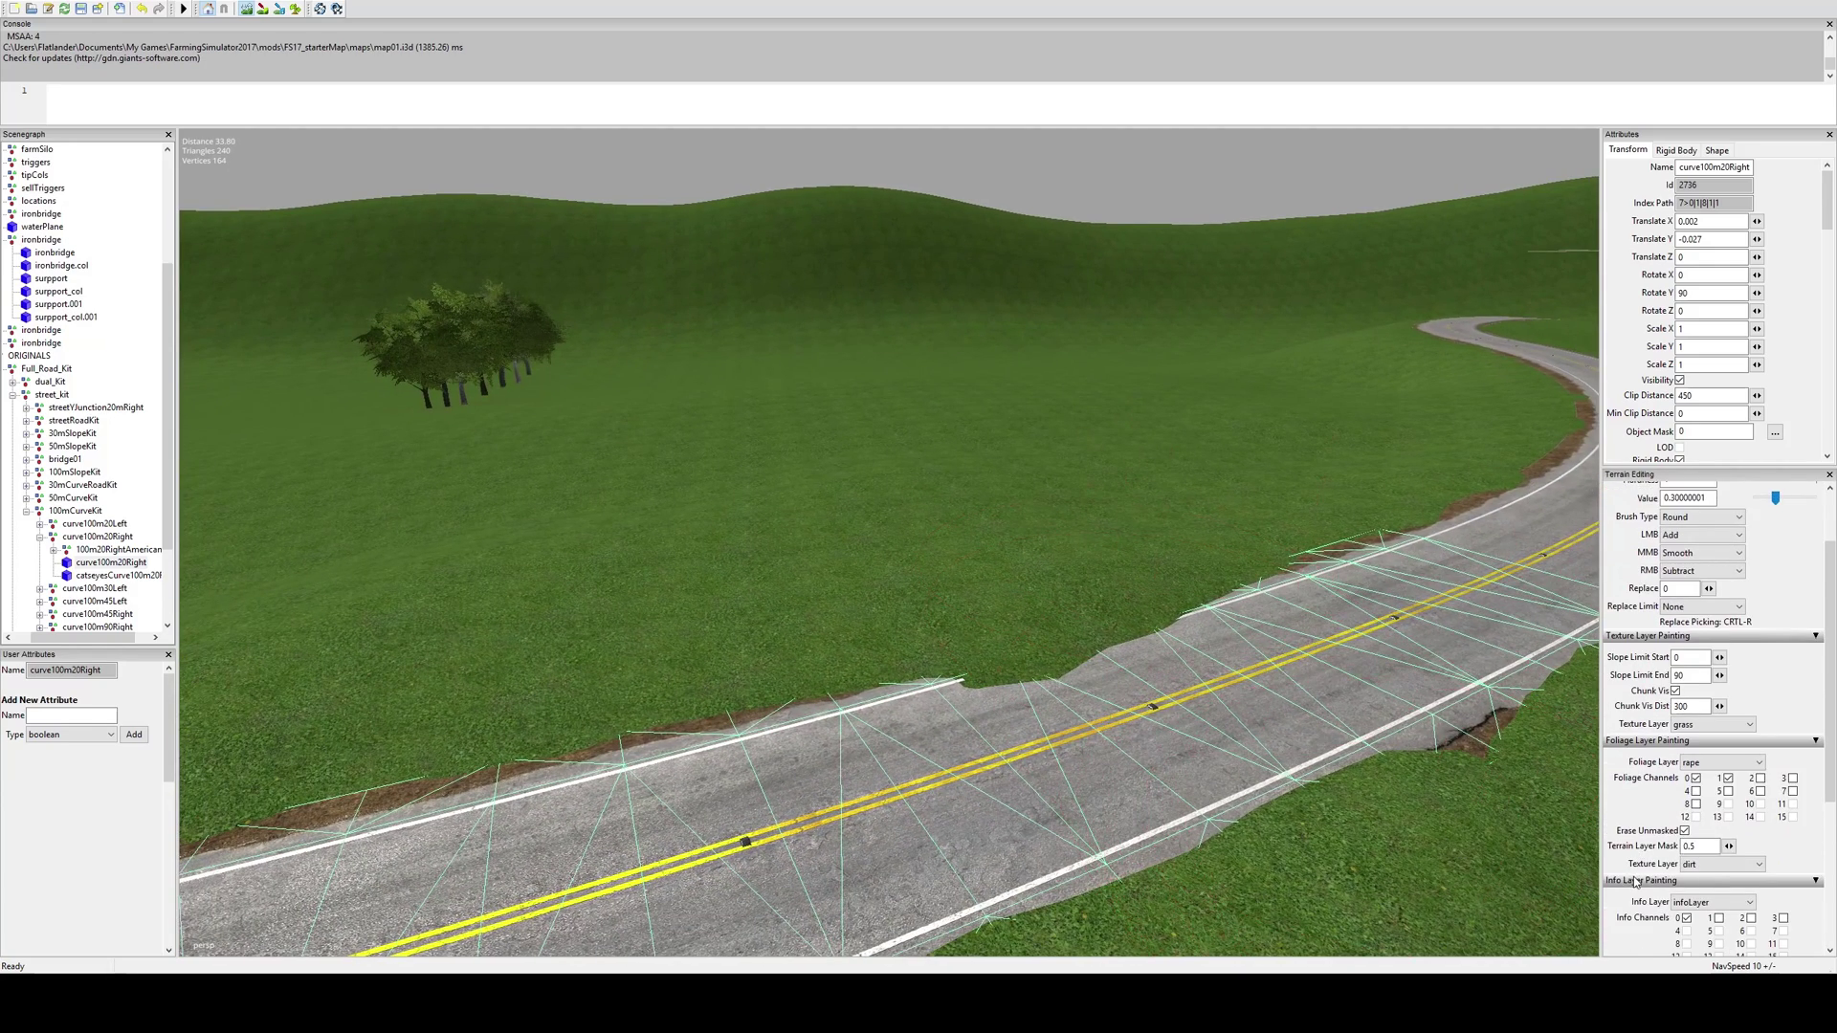
scroll(1632, 889, "down", 6)
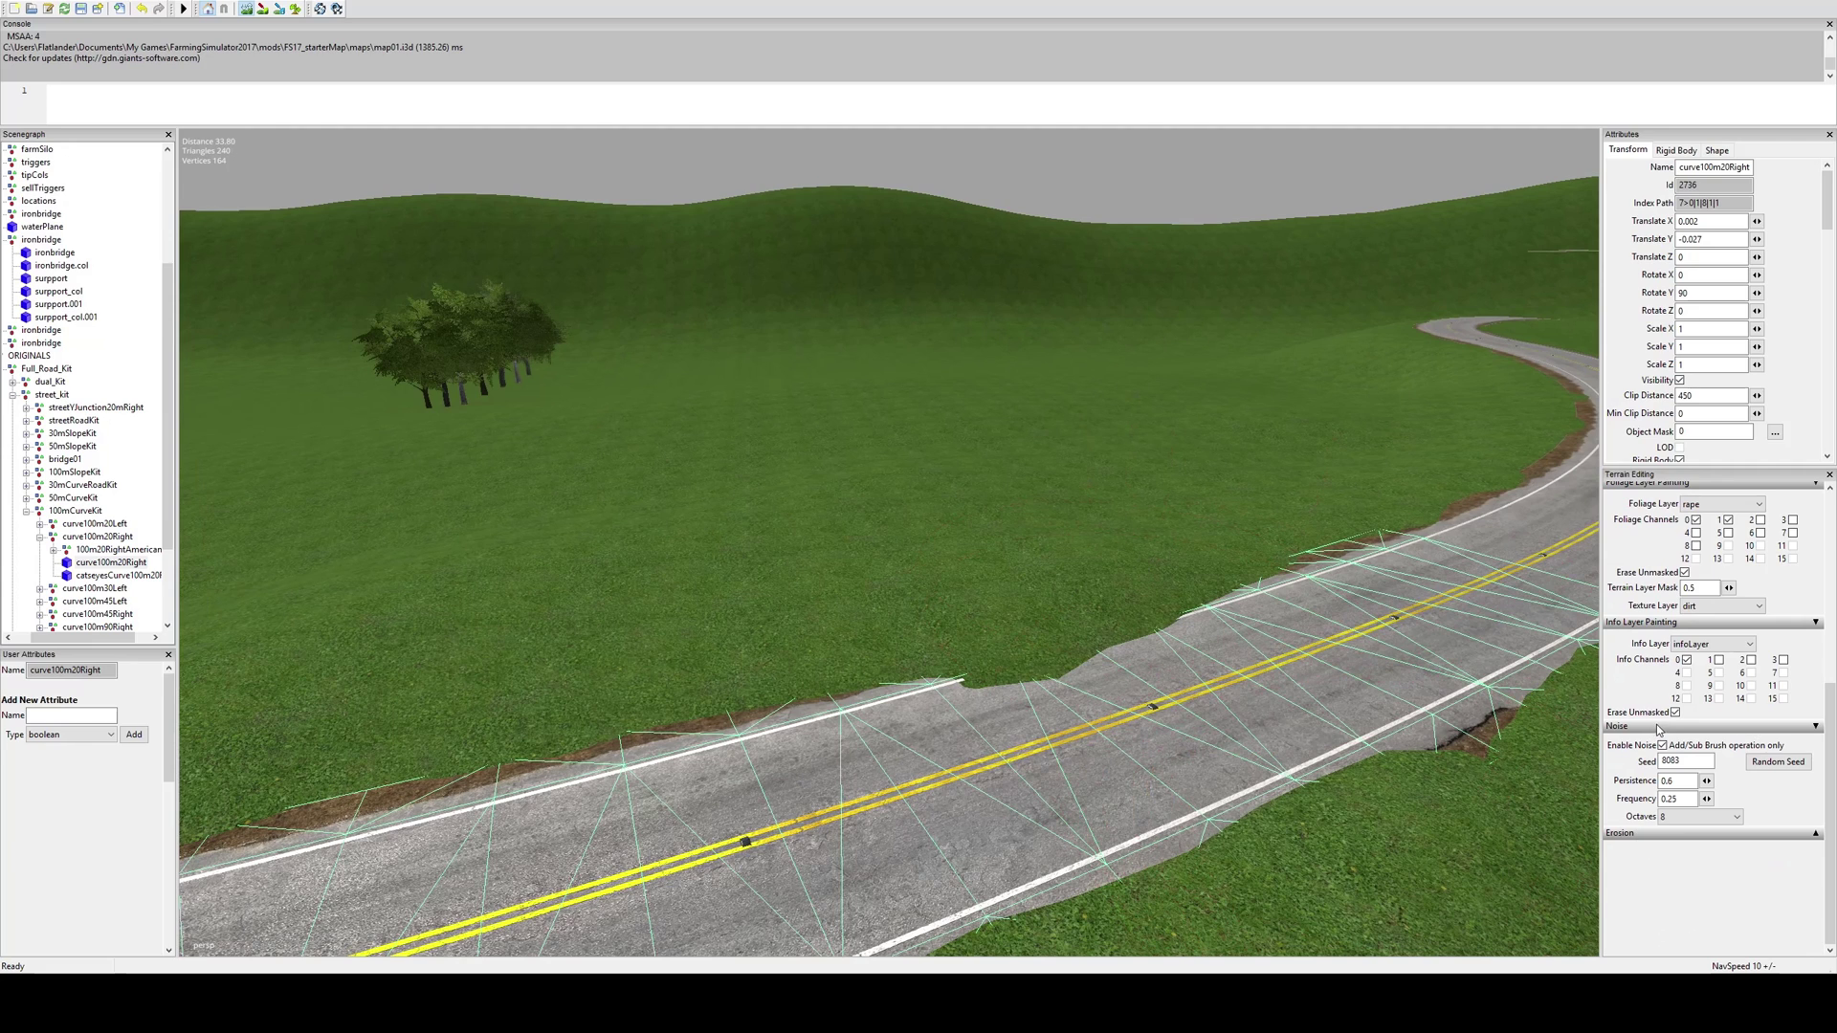
left_click(1692, 749)
middle_click_drag(1203, 699, 1086, 627, "alt")
right_click(968, 581)
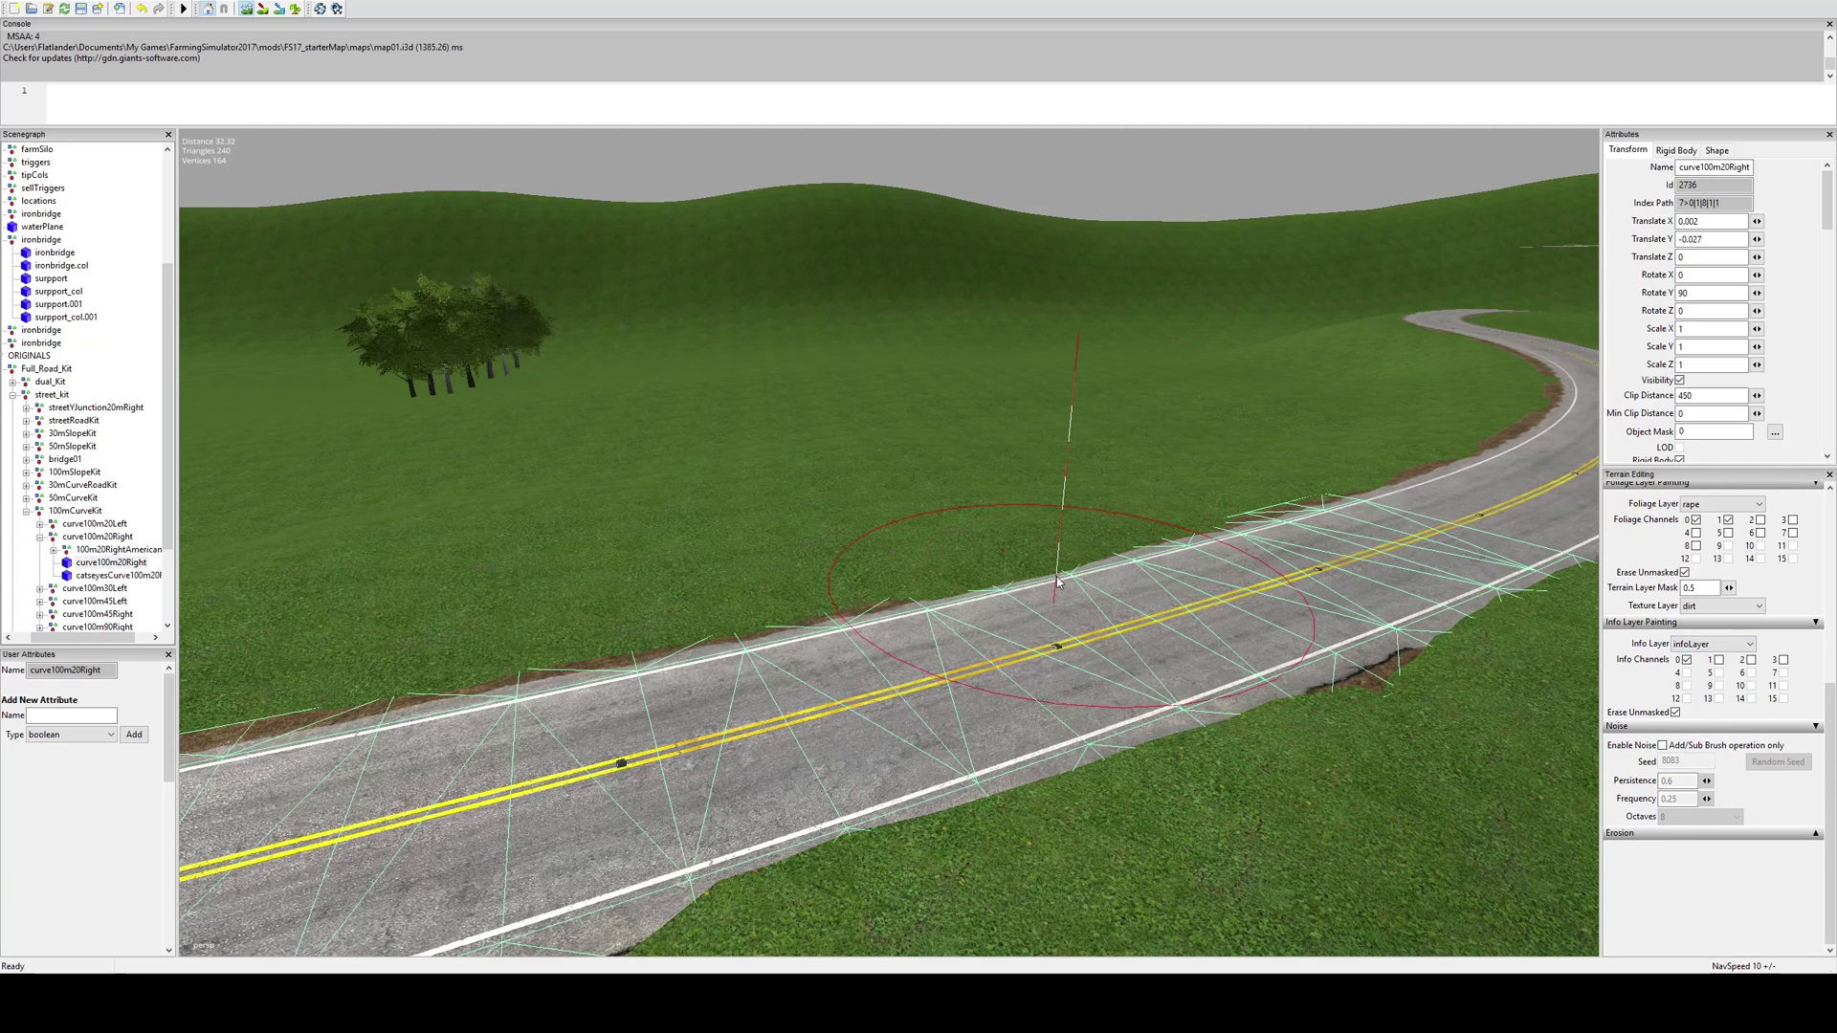
right_click(845, 813)
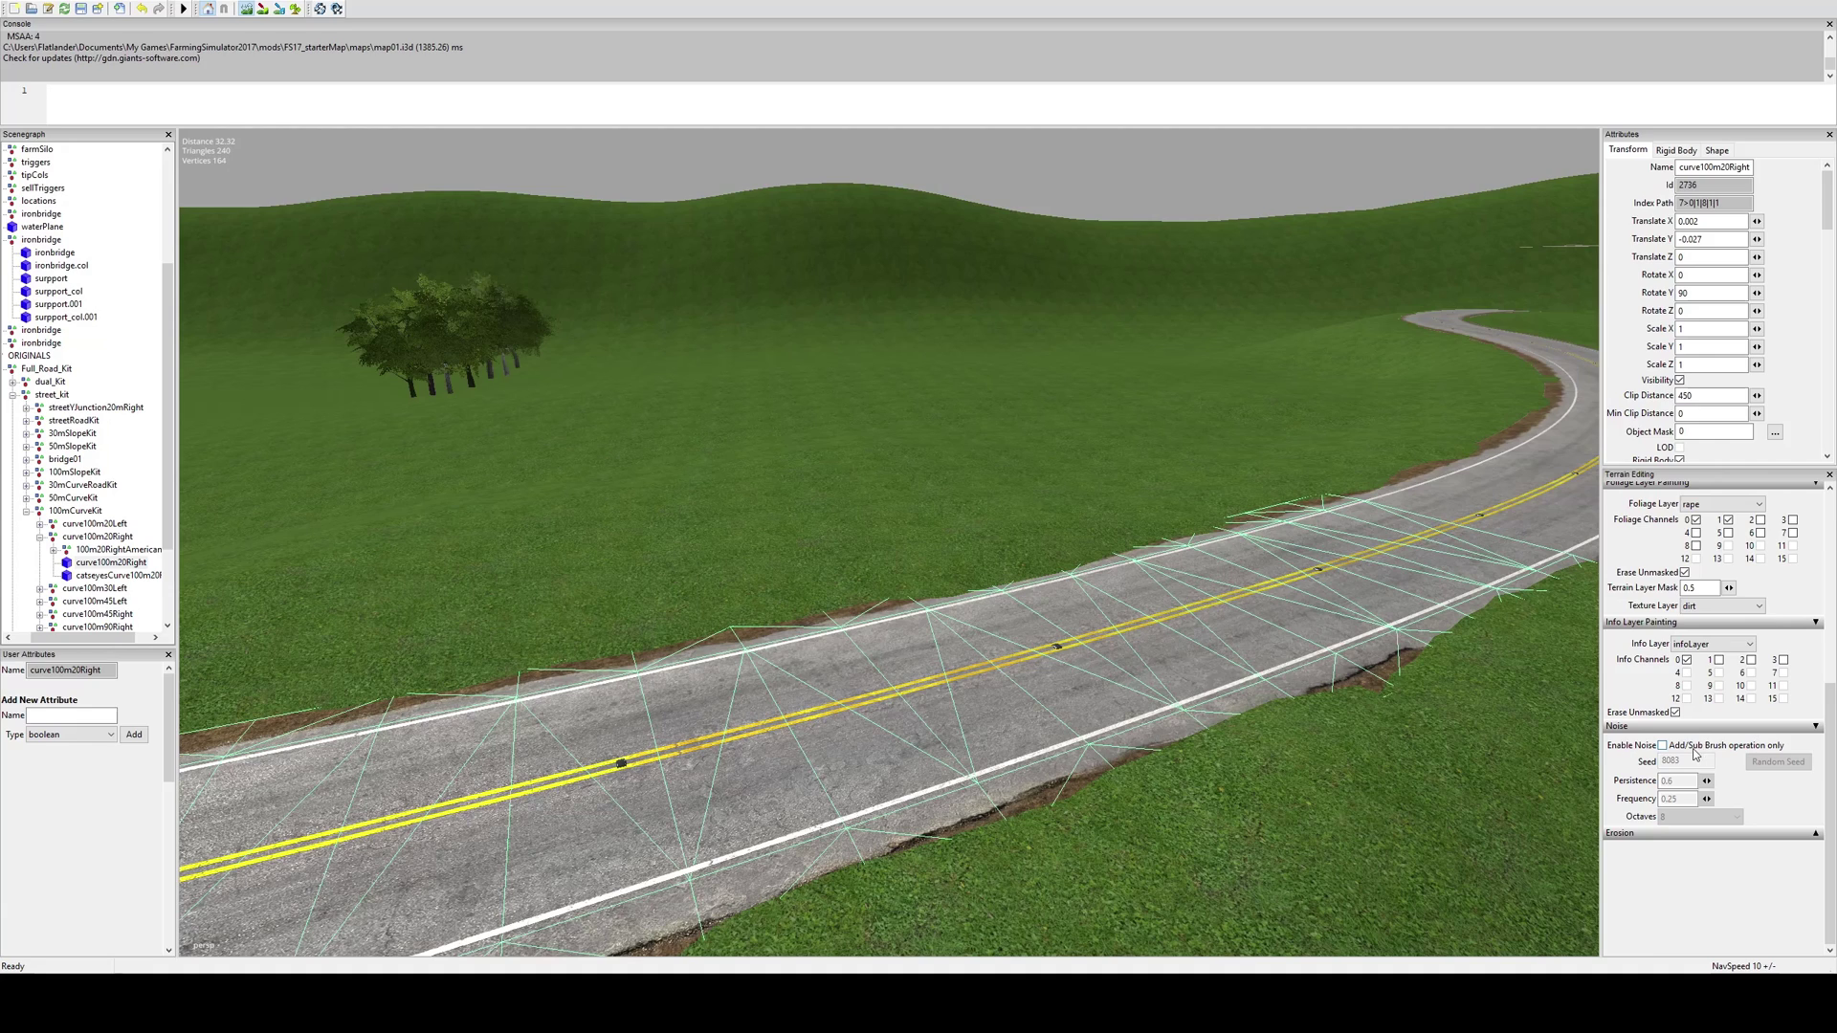
Reduce the brush radius to 4.25, then raise and smooth the grass verge along the near edge of the winding road
scroll(1626, 574, "up", 2)
scroll(1624, 570, "up", 6)
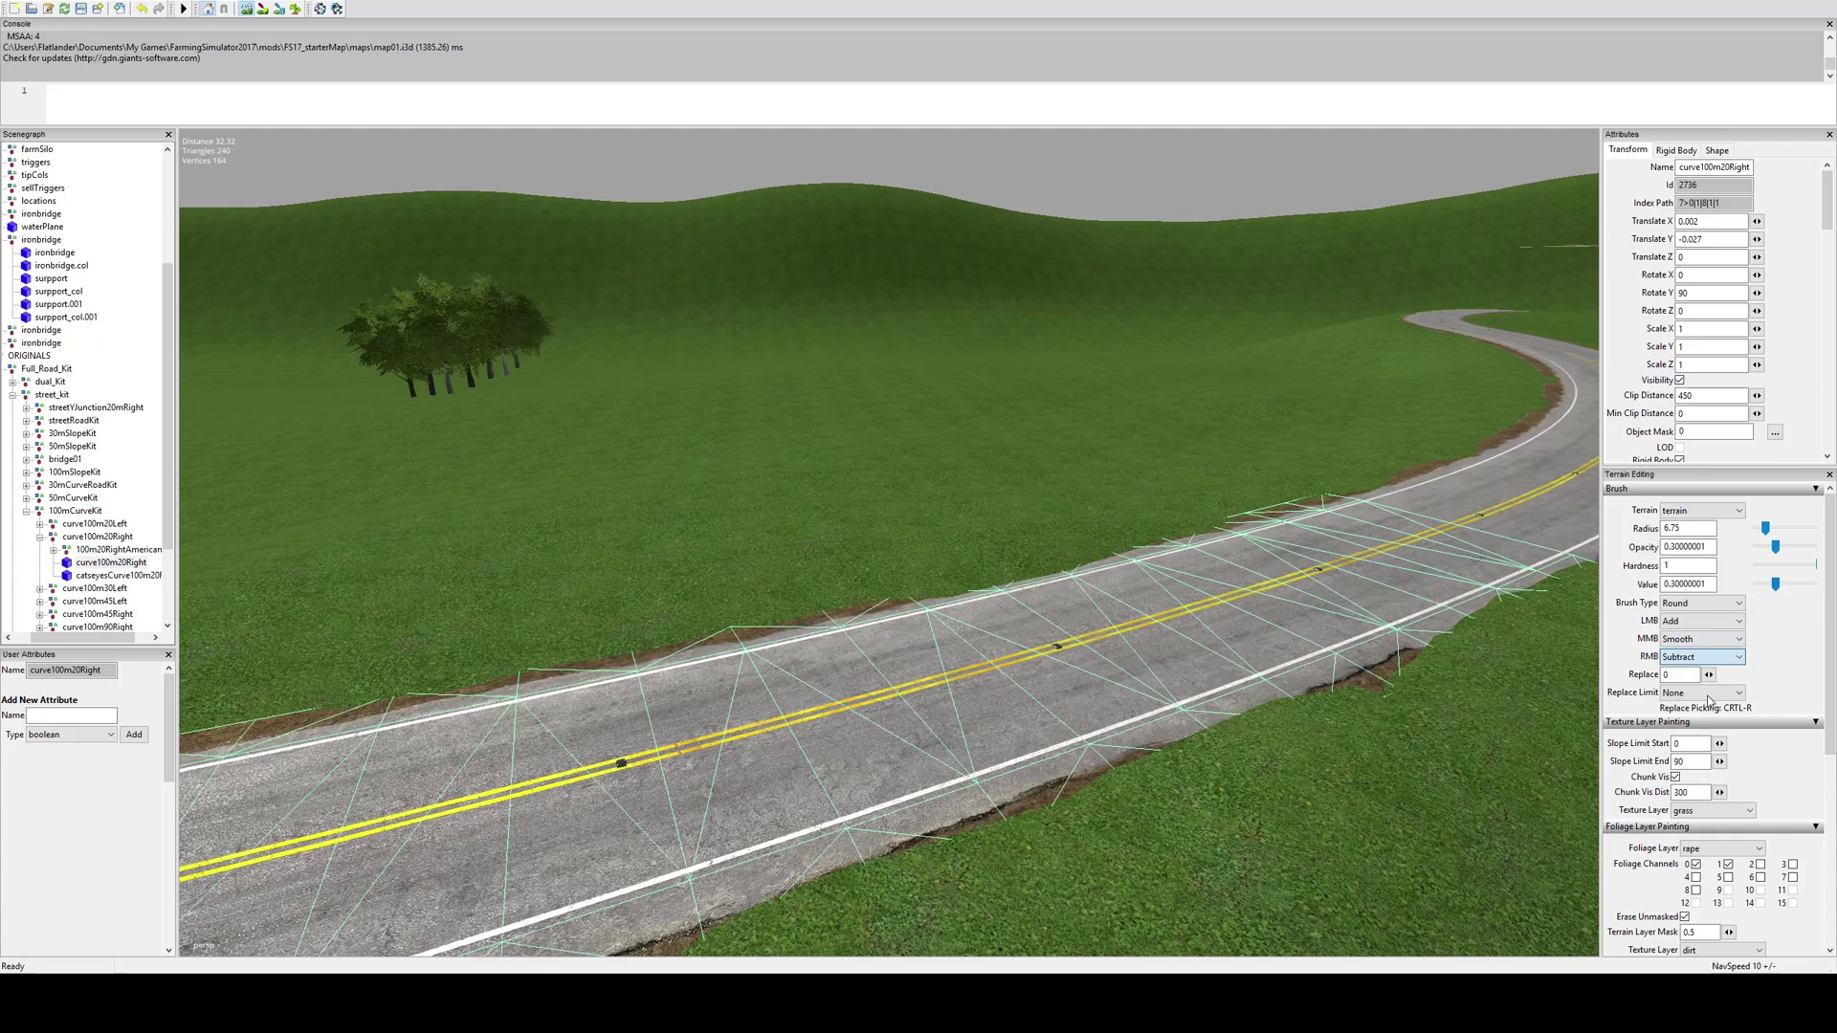
scroll(1012, 607, "down", 1)
mouse_move(1012, 606)
middle_mouse_down("alt")
mouse_move(622, 701)
mouse_move(800, 612)
mouse_move(703, 722)
middle_mouse_up("alt")
scroll(702, 722, "down", 8)
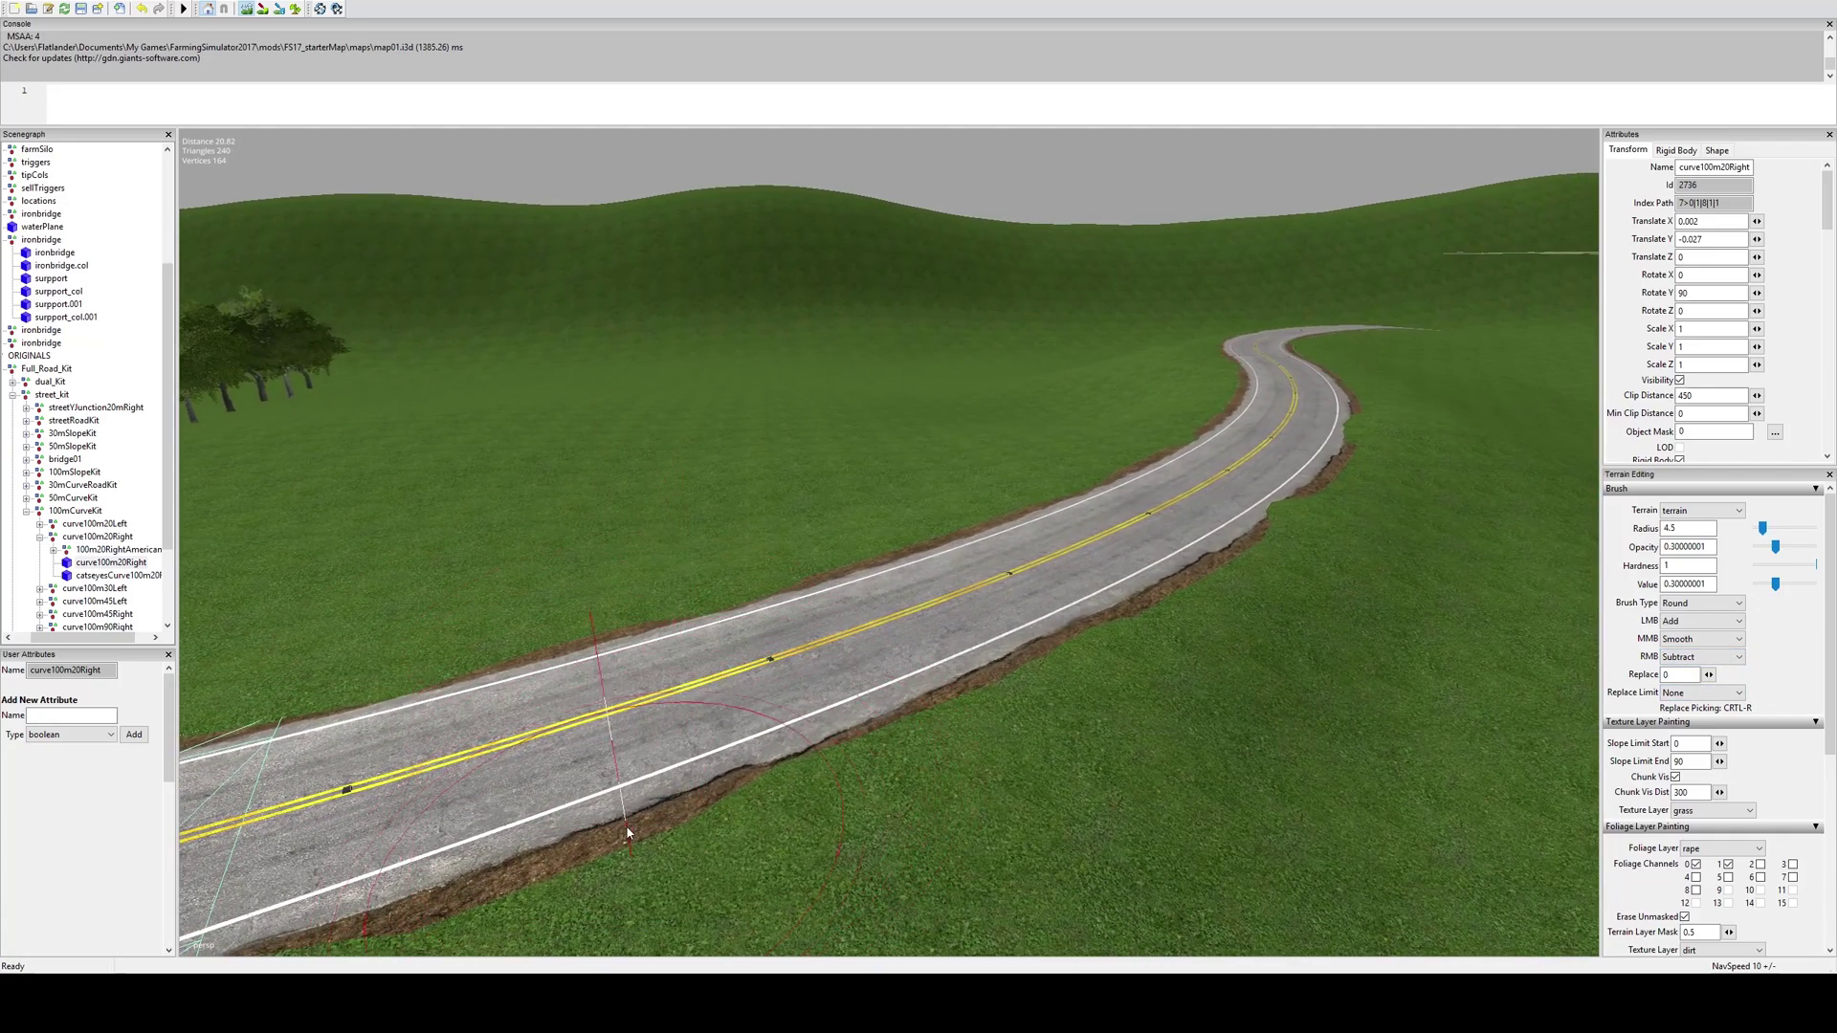
left_click(678, 845)
scroll(635, 800, "down", 1)
middle_click_drag(634, 798, 659, 811)
left_click_drag(659, 811, 684, 802)
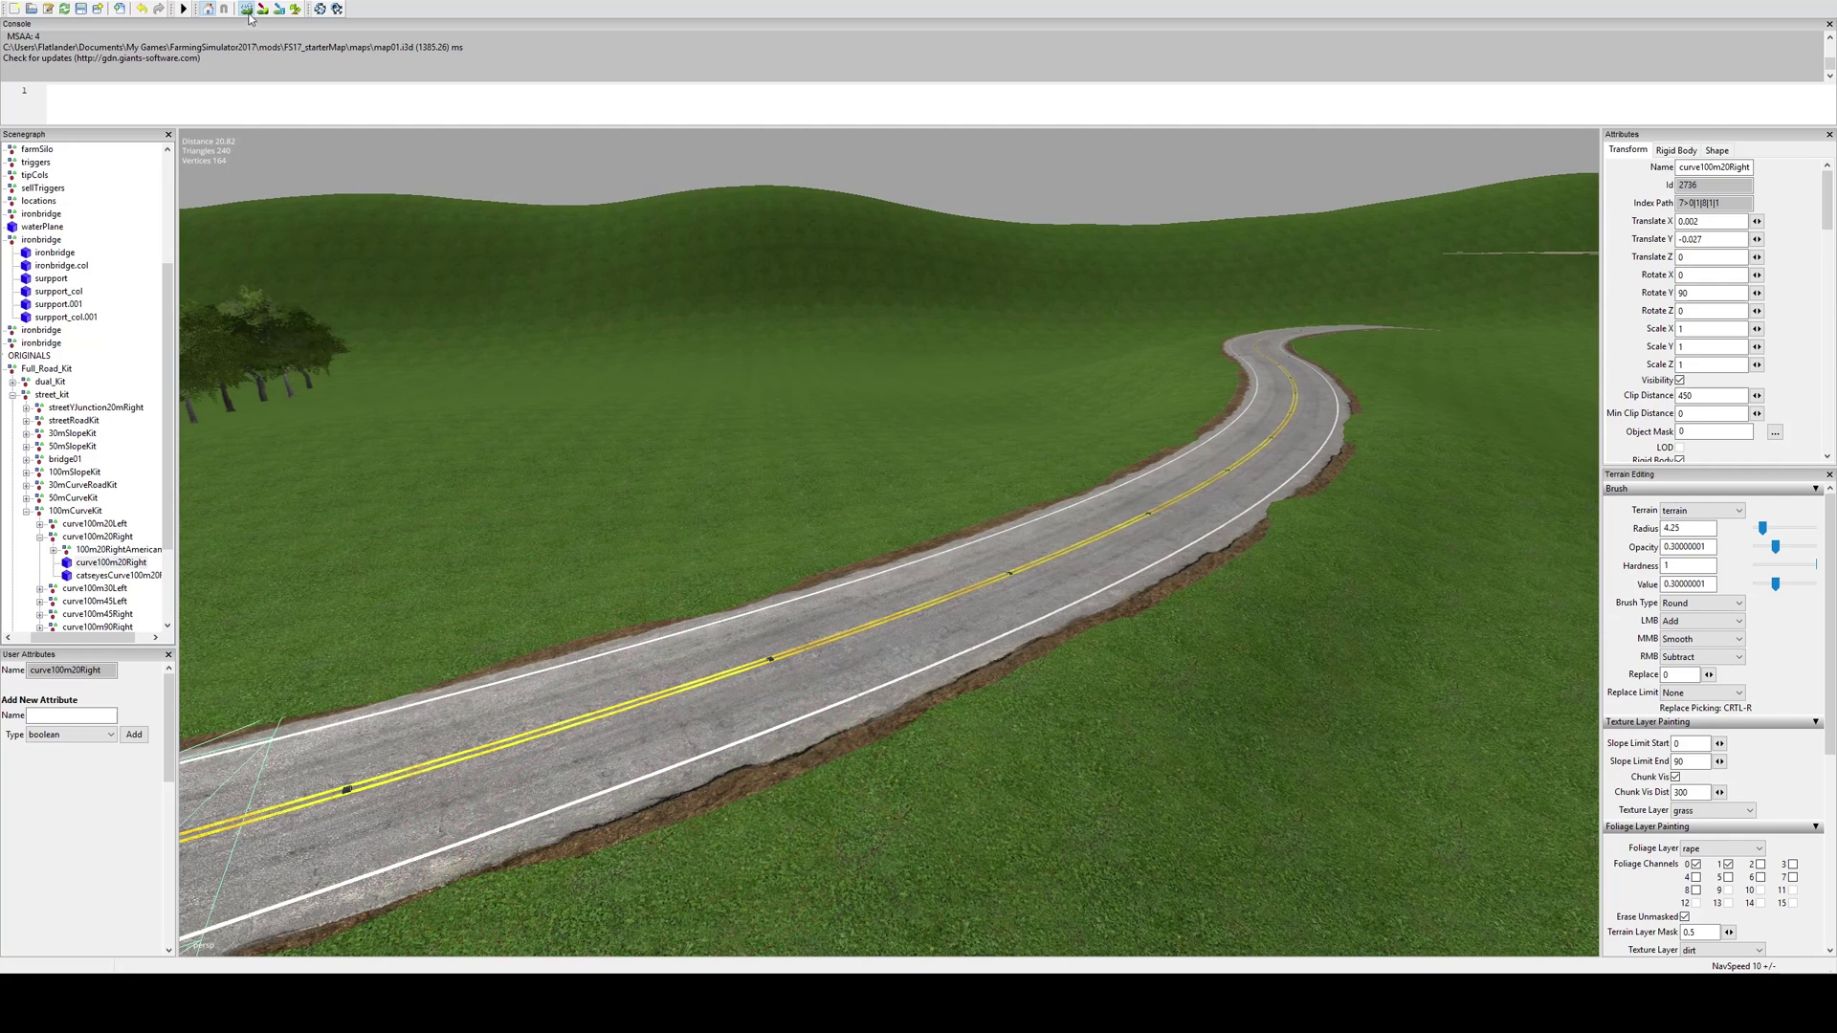
Go to the fanned-out road kits beside the paved road and select the curveLane50m10Right piece
left_click_drag(603, 455, 920, 419, "alt")
middle_click_drag(1239, 380, 951, 766, "alt")
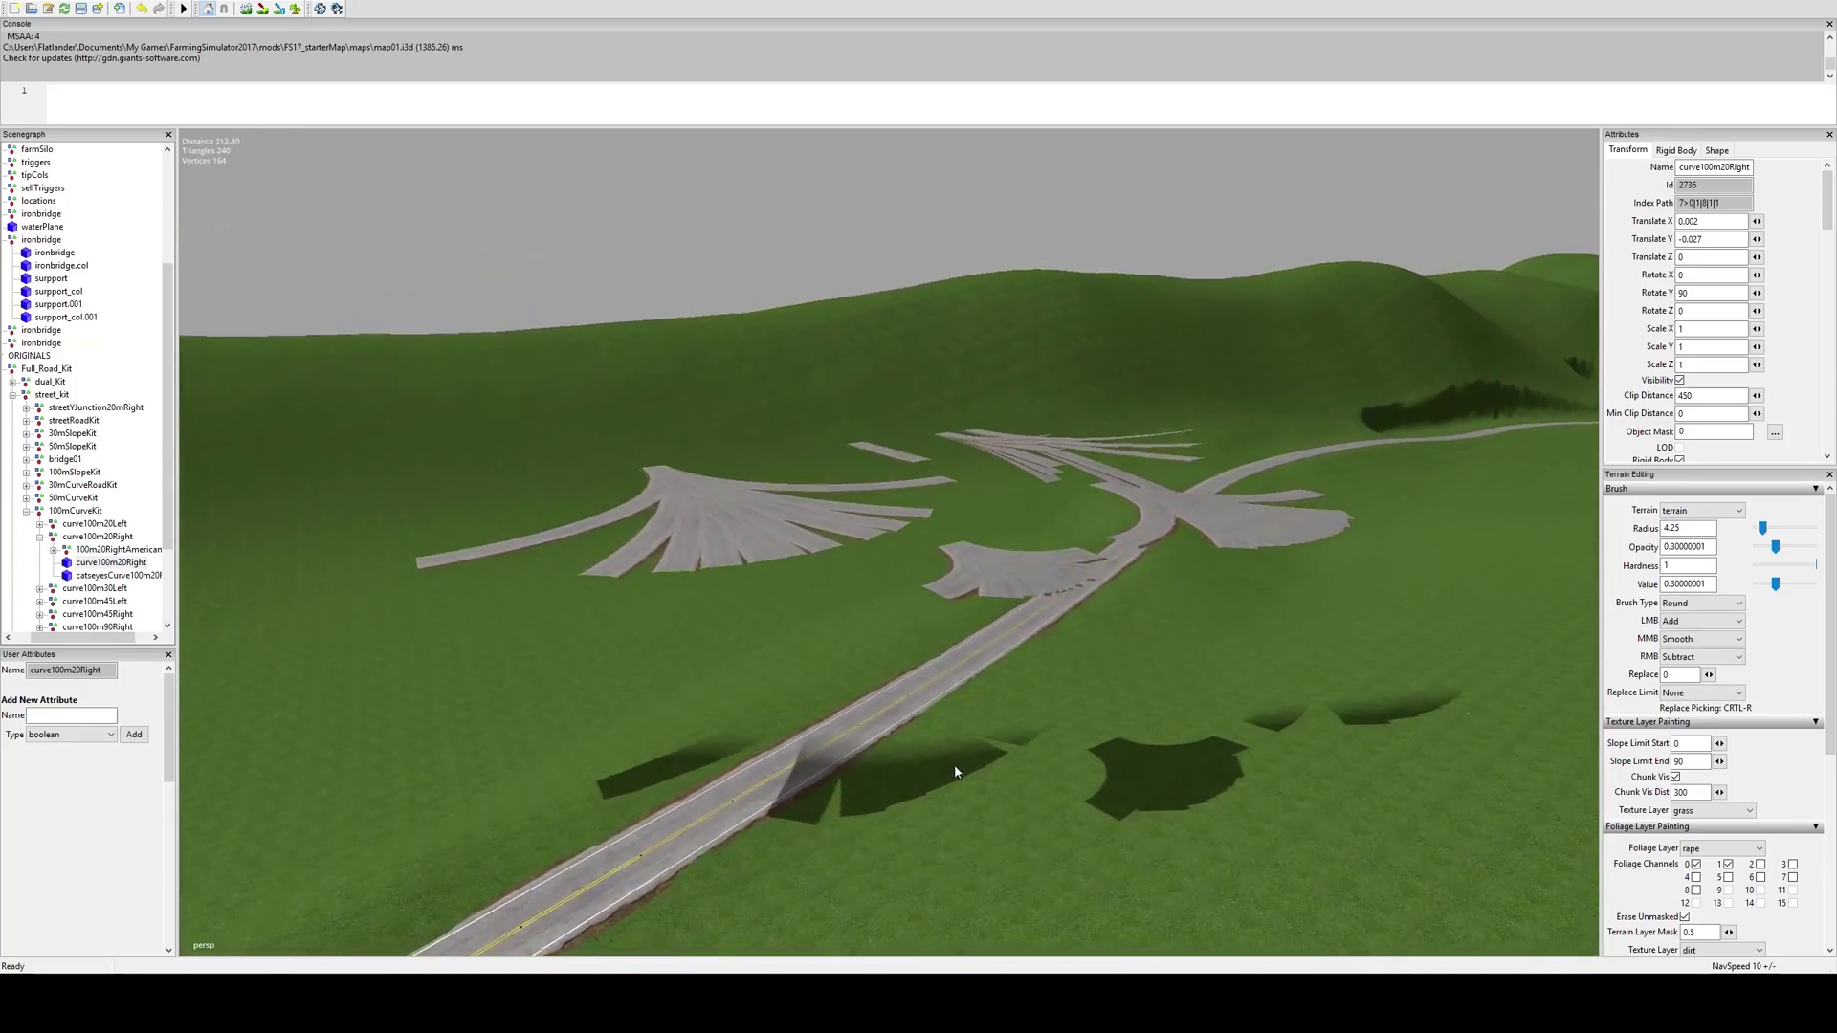
scroll(1160, 574, "up", 5)
middle_click_drag(1189, 639, 976, 687, "alt")
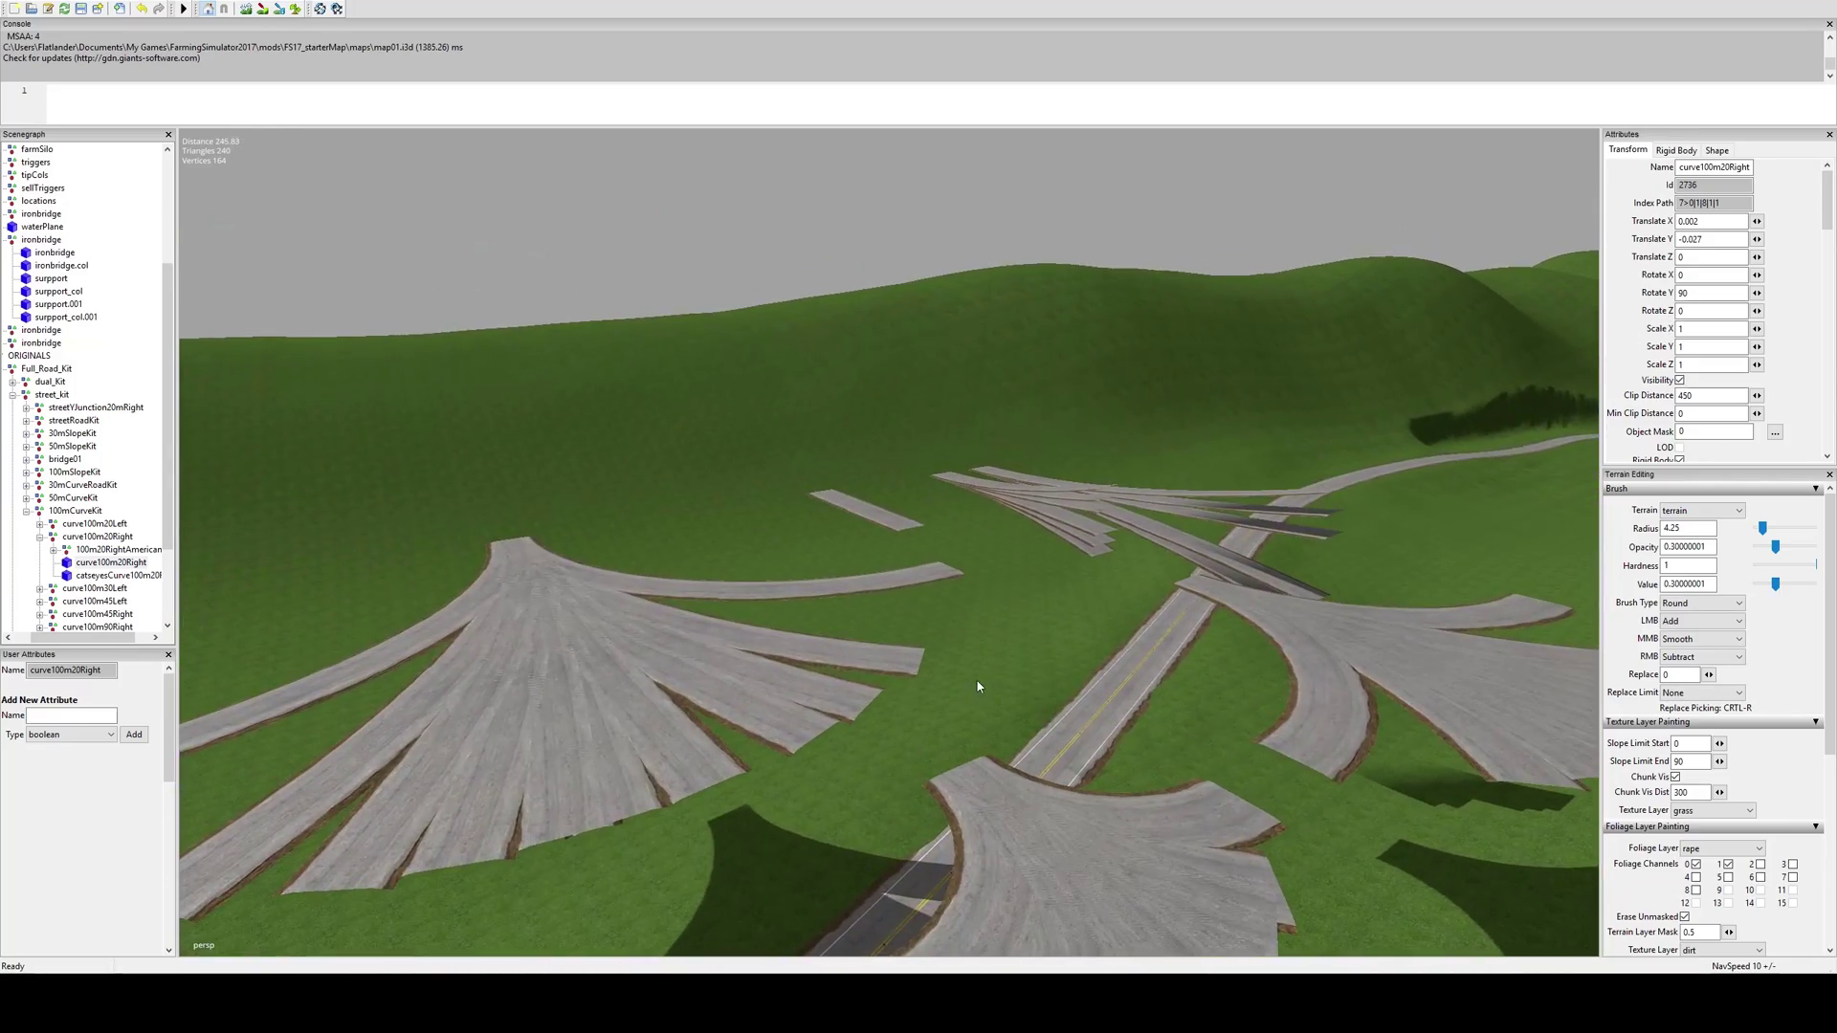
right_click_drag(977, 686, 1059, 780)
left_click(812, 650)
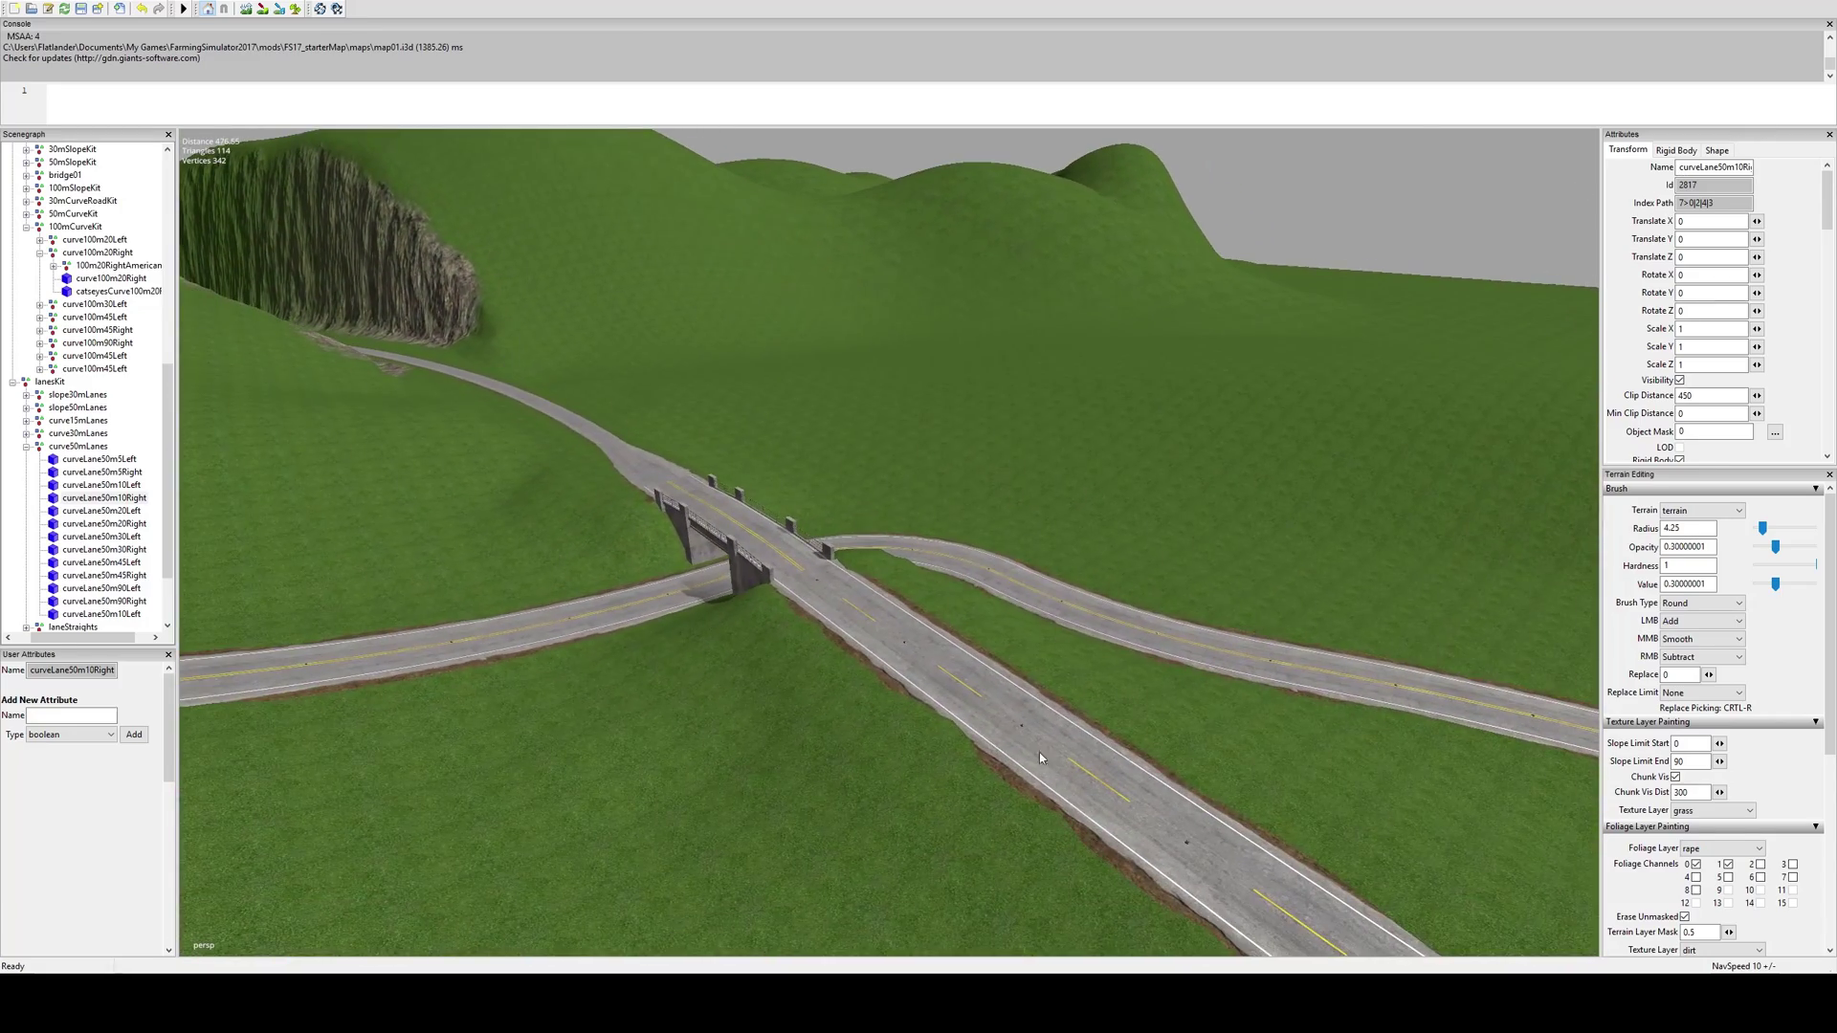
Examine the ravine road beyond the overpass and the rock-painted walls on both sides of it
right_click_drag(673, 550, 1056, 410)
left_click_drag(1049, 387, 1012, 340, "alt")
right_click_drag(1012, 340, 1767, 195, "alt")
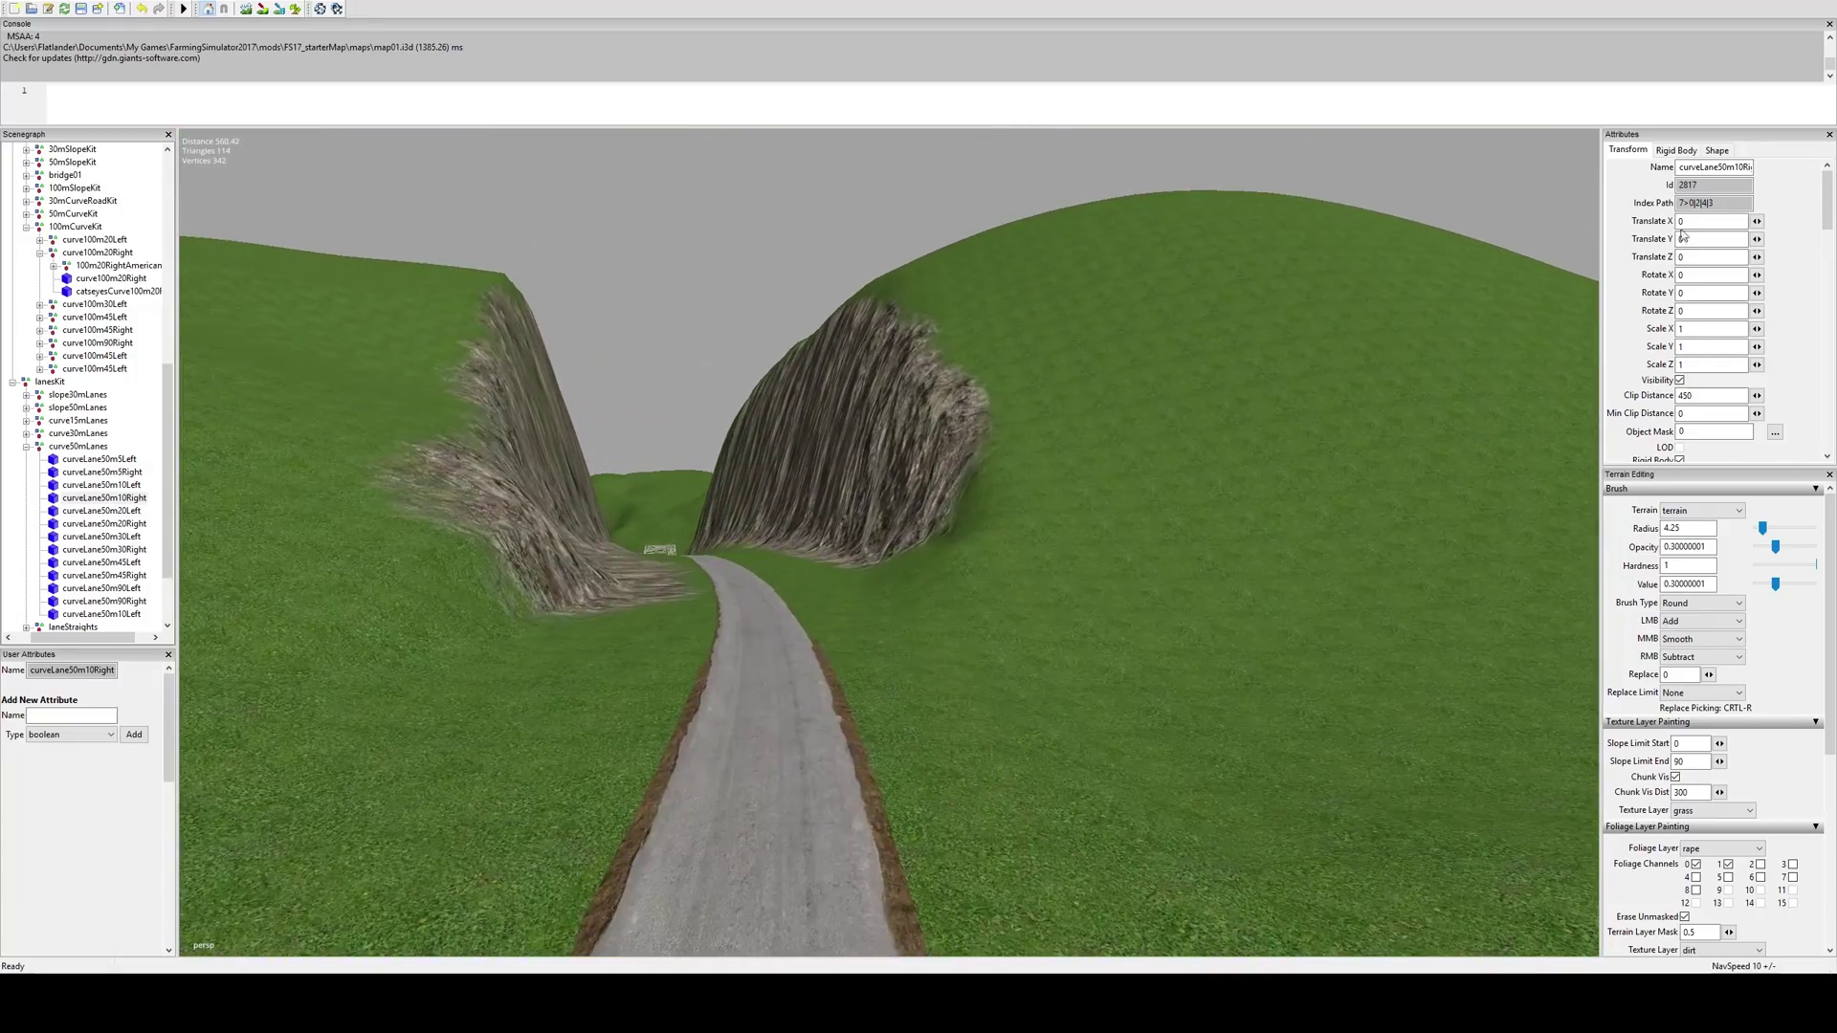
left_click_drag(1387, 297, 1161, 356, "alt")
right_click_drag(1162, 356, 951, 433, "alt")
left_click_drag(950, 433, 1110, 422, "alt")
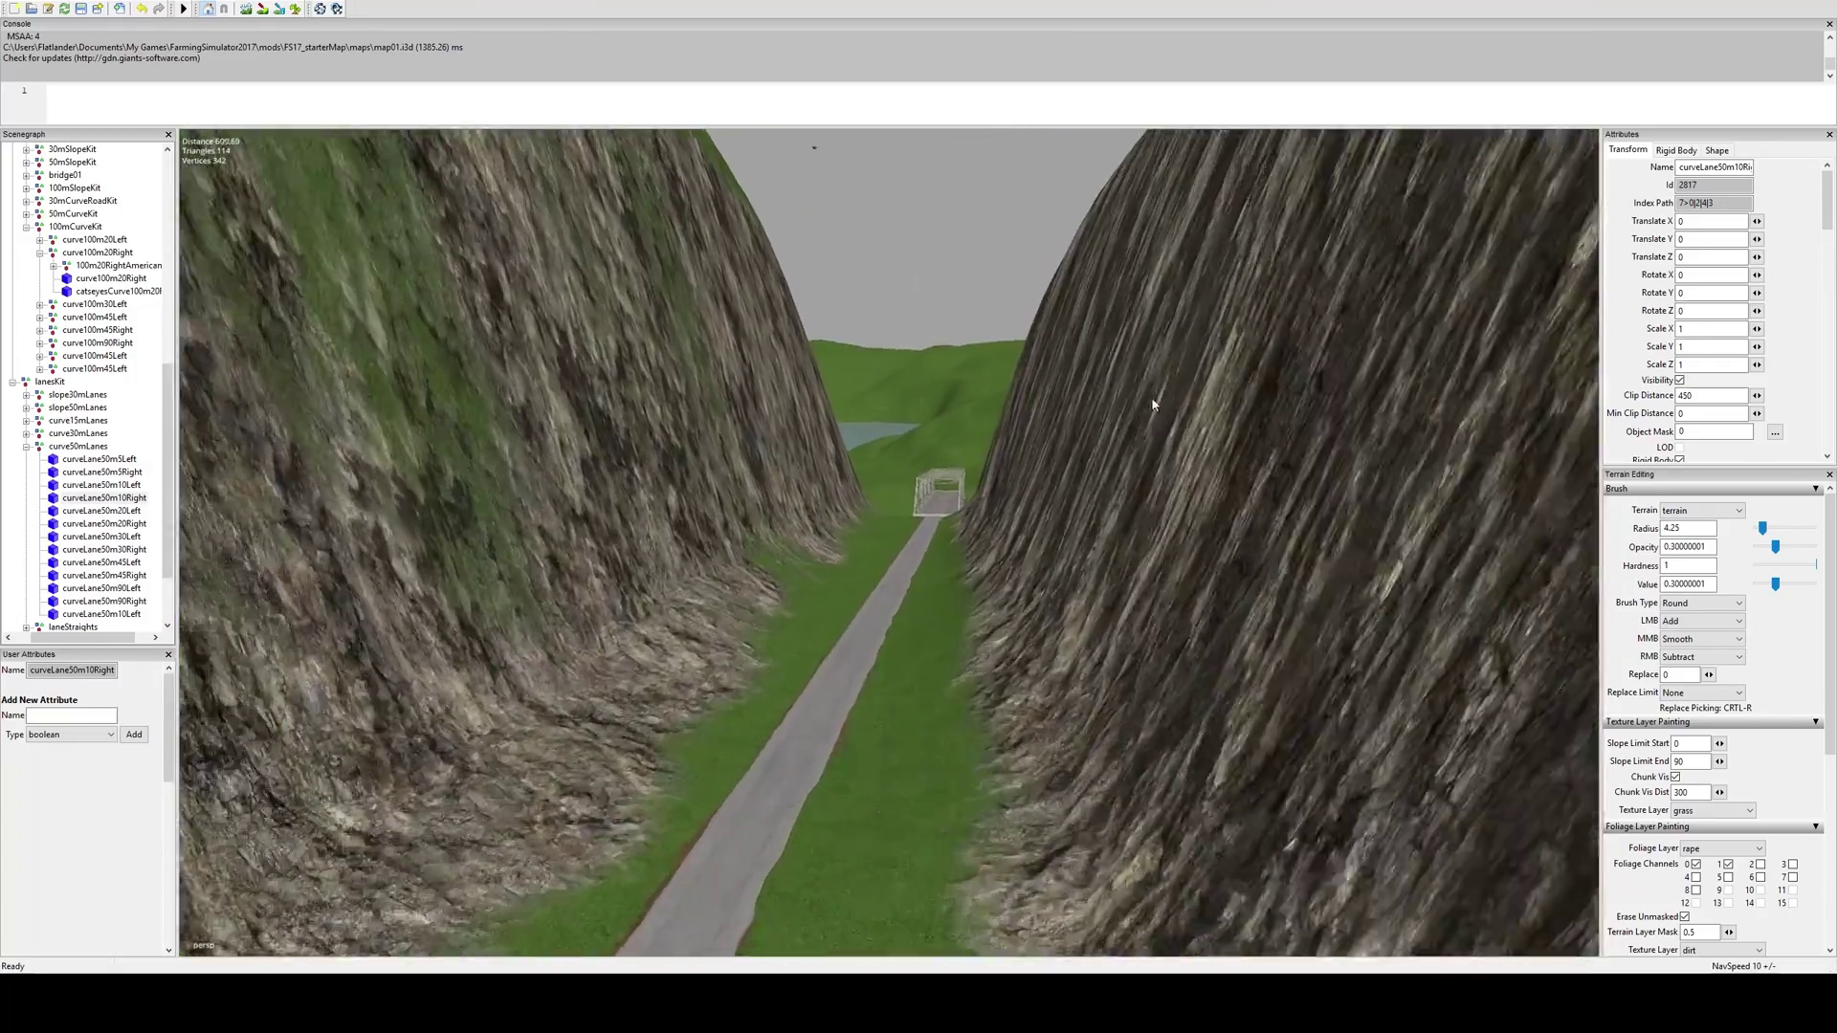
right_click_drag(1111, 422, 1795, 148, "alt")
middle_click_drag(1172, 431, 1168, 639, "alt")
right_click_drag(1168, 639, 1584, 274, "alt")
middle_click_drag(1234, 459, 1161, 542, "alt")
right_click_drag(1162, 541, 1148, 430, "alt")
left_click_drag(1148, 430, 1001, 742, "alt")
Look over the lake shoreline, the rocky banks and the unpainted hills beside the iron bridge
middle_click_drag(1090, 476, 1328, 380)
middle_click_drag(797, 441, 1044, 597)
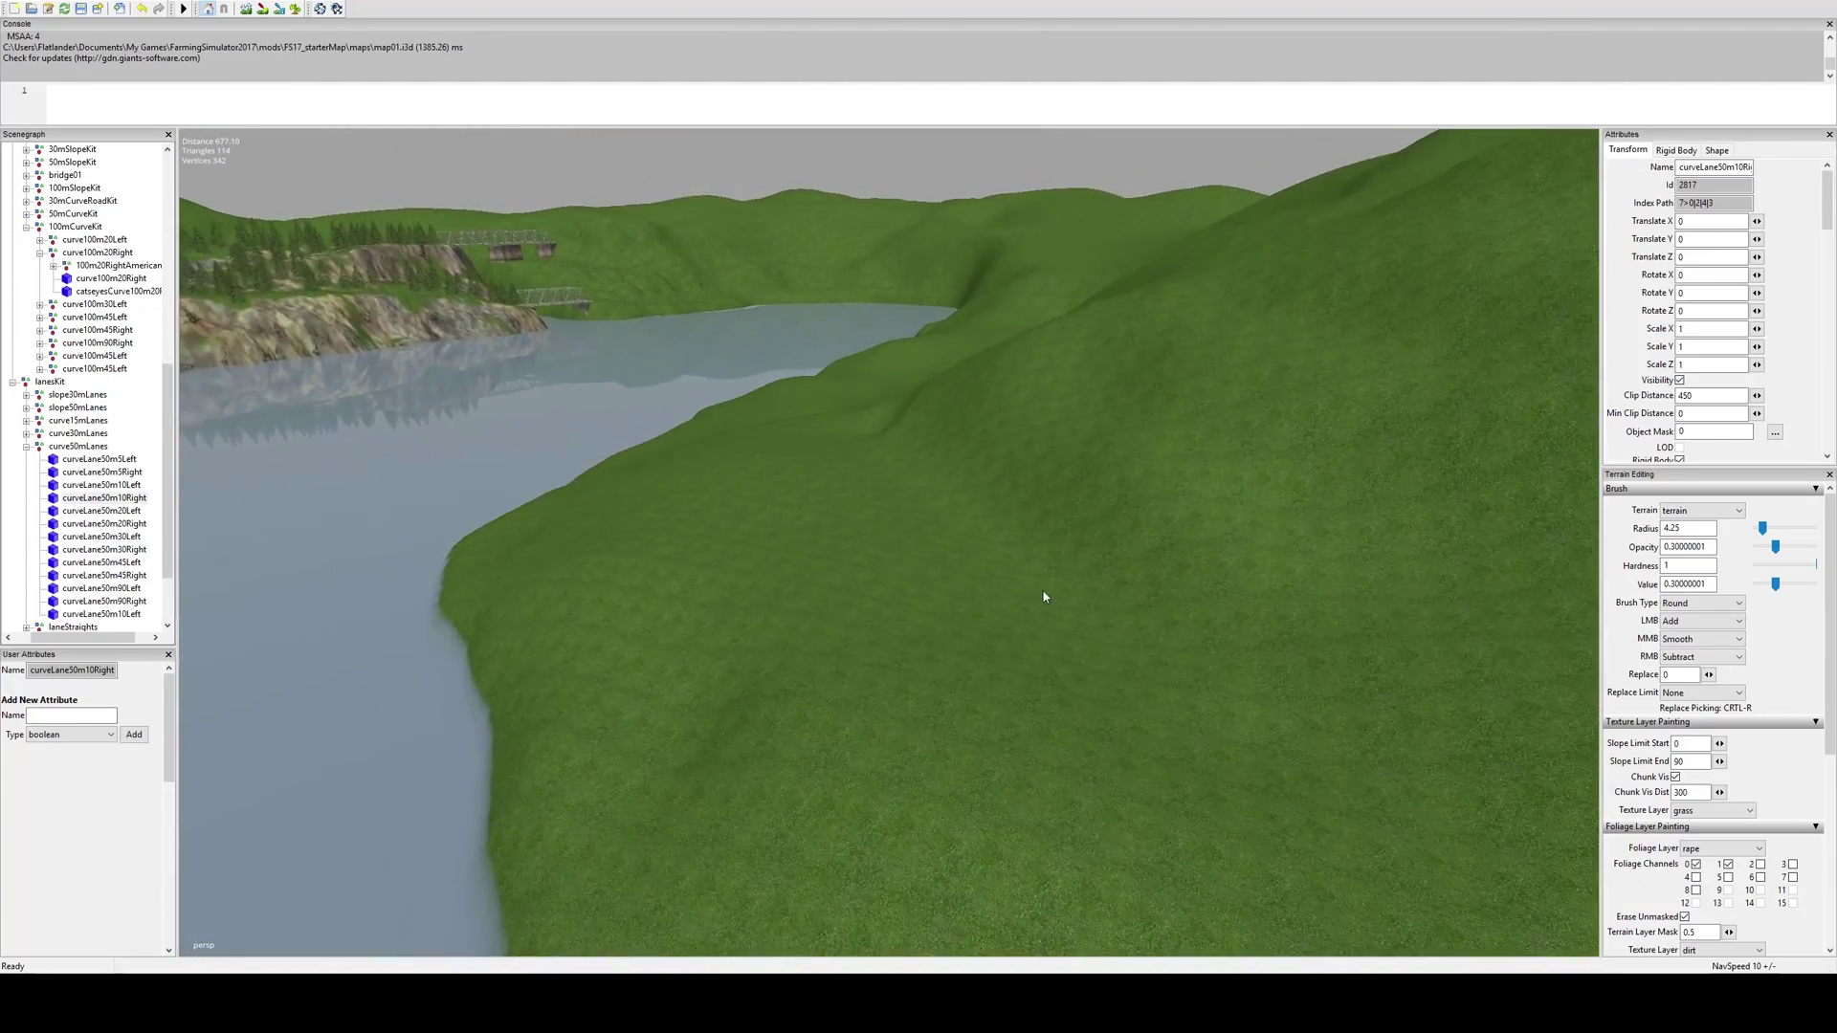
middle_click_drag(560, 366, 609, 400)
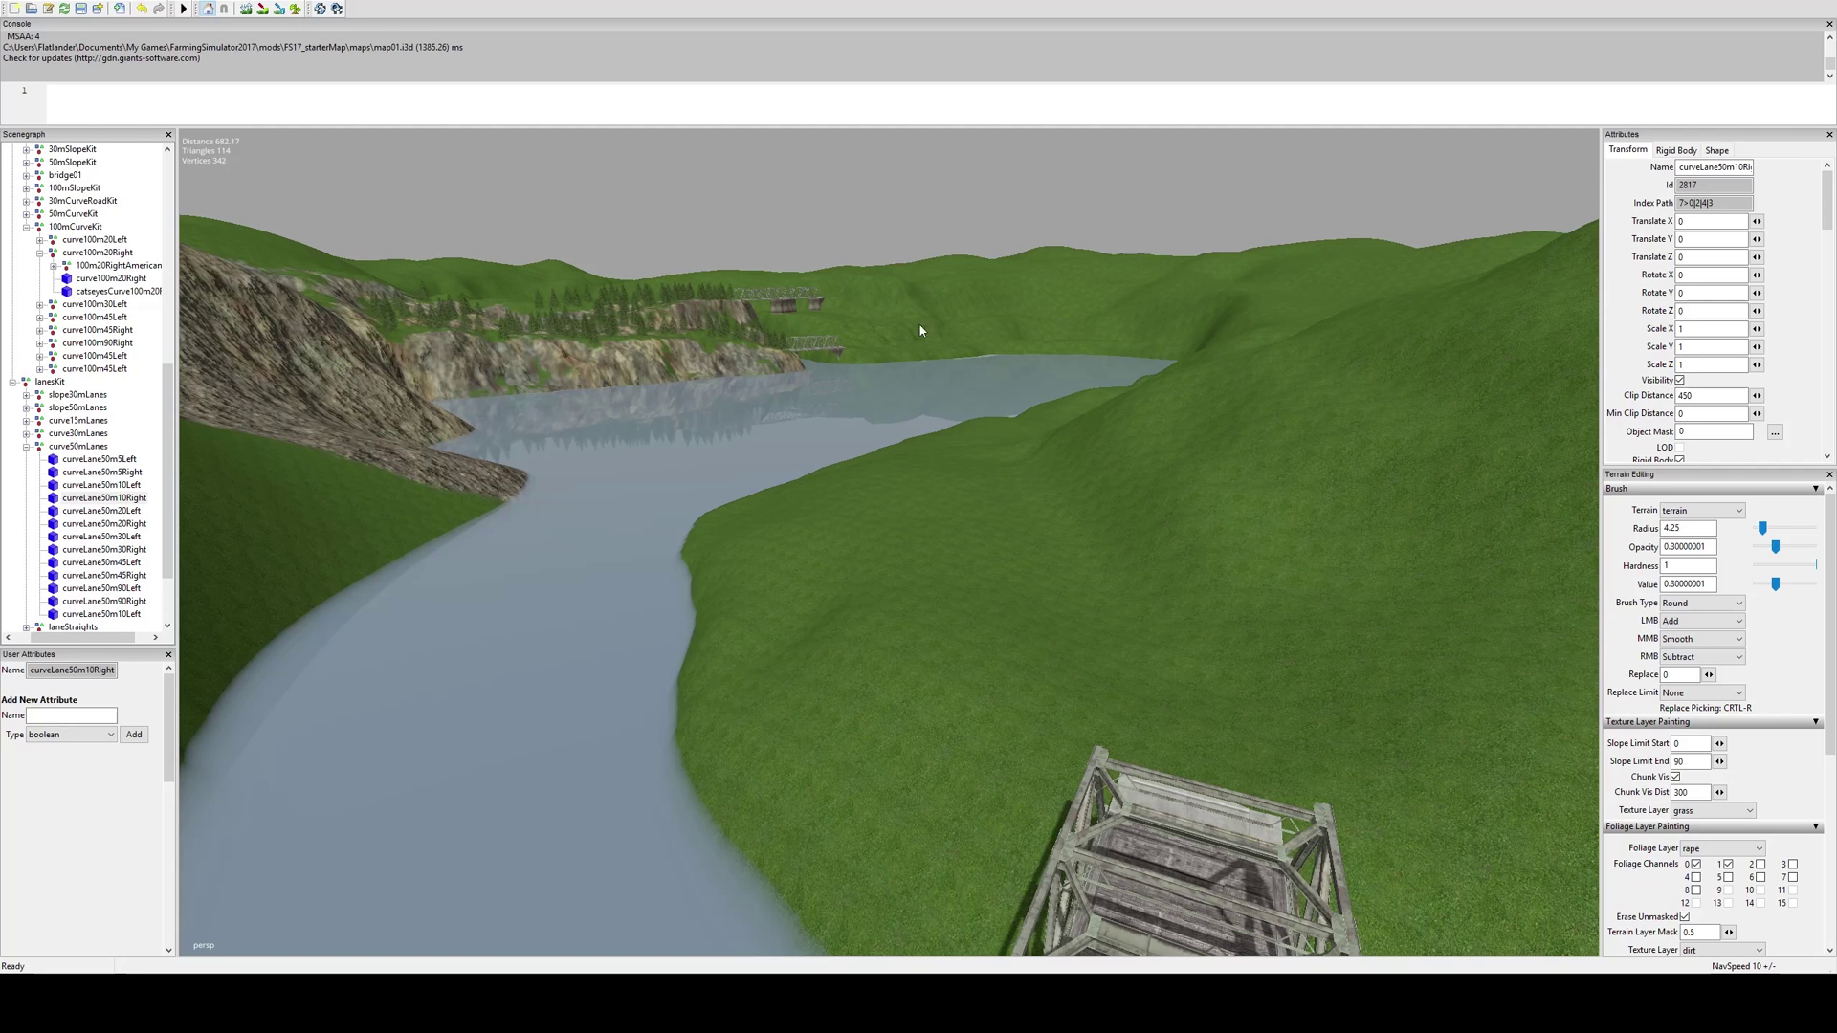
middle_click_drag(840, 352, 1042, 276)
Go to the stone wall kit, select the 10mStoneWall45Angle2 wall and raise it to a Y translation of 3.824
left_click_drag(1042, 277, 323, 402, "alt")
middle_click_drag(324, 407, 882, 645)
right_click_drag(881, 645, 1643, 209, "alt")
middle_click_drag(1644, 209, 1094, 533)
left_click(1093, 534)
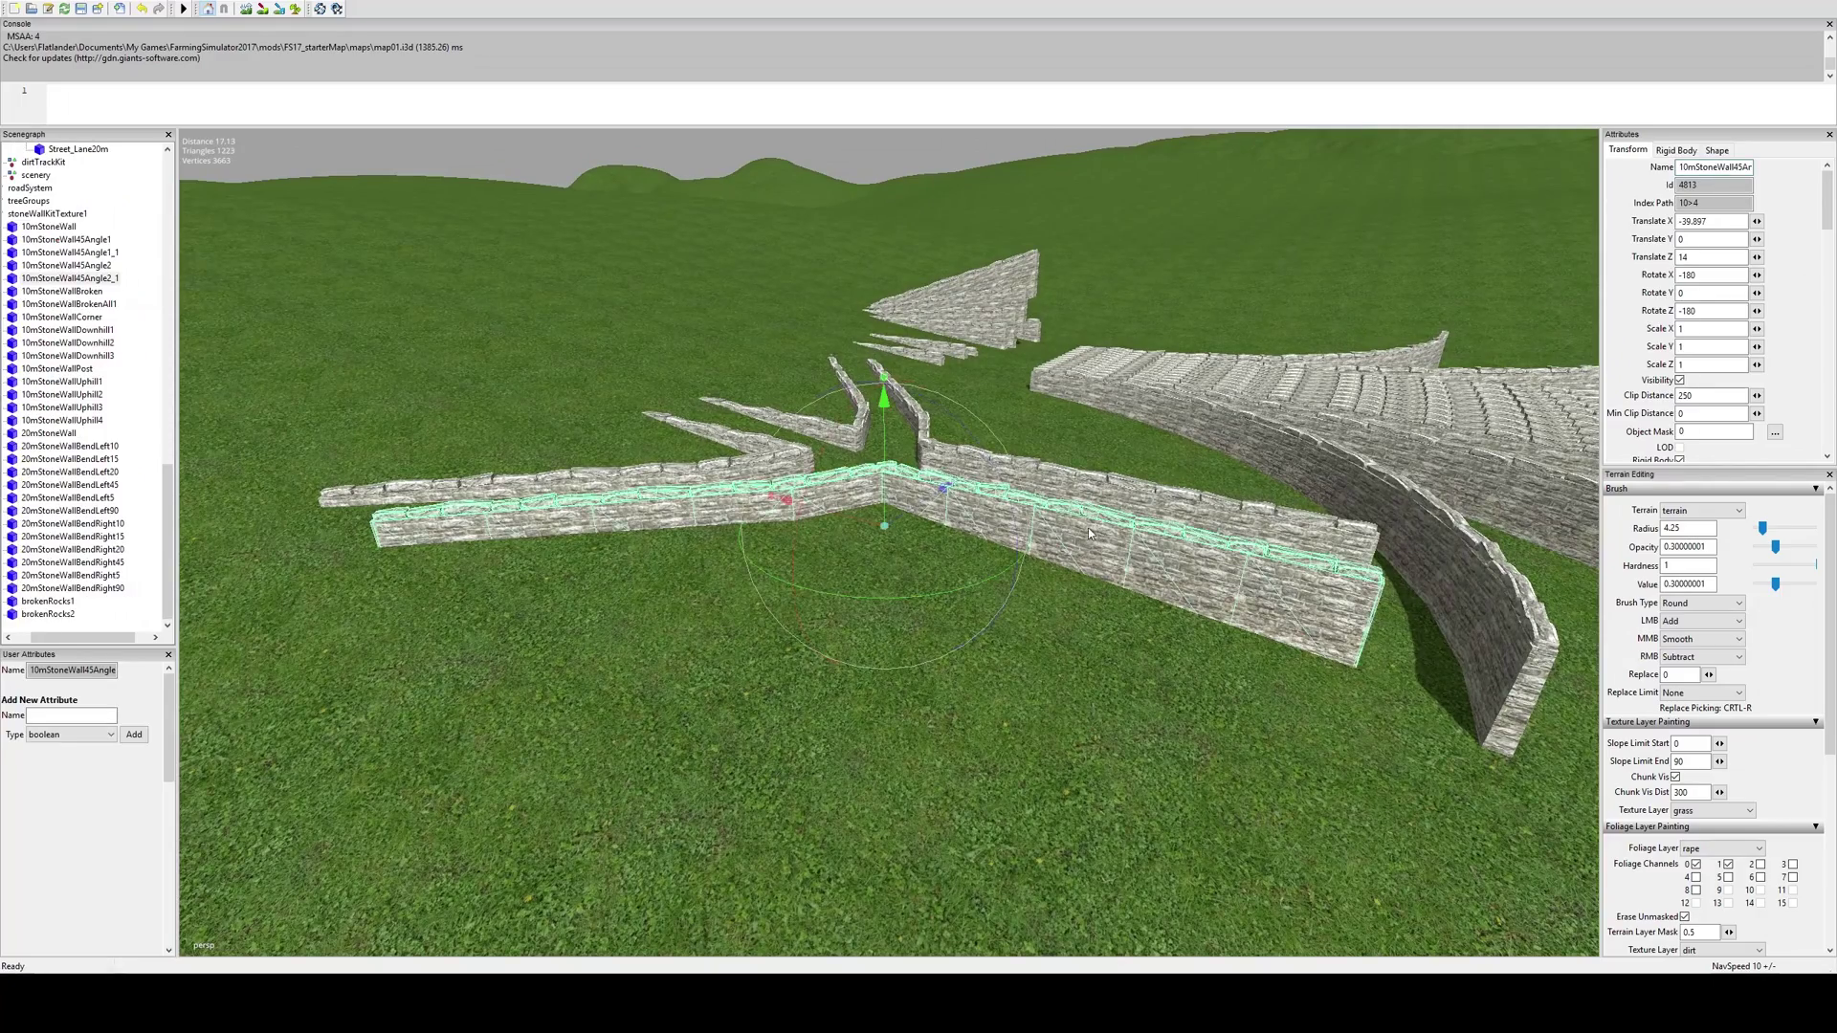
middle_click_drag(1118, 426, 1052, 474)
scroll(148, 452, "up", 1)
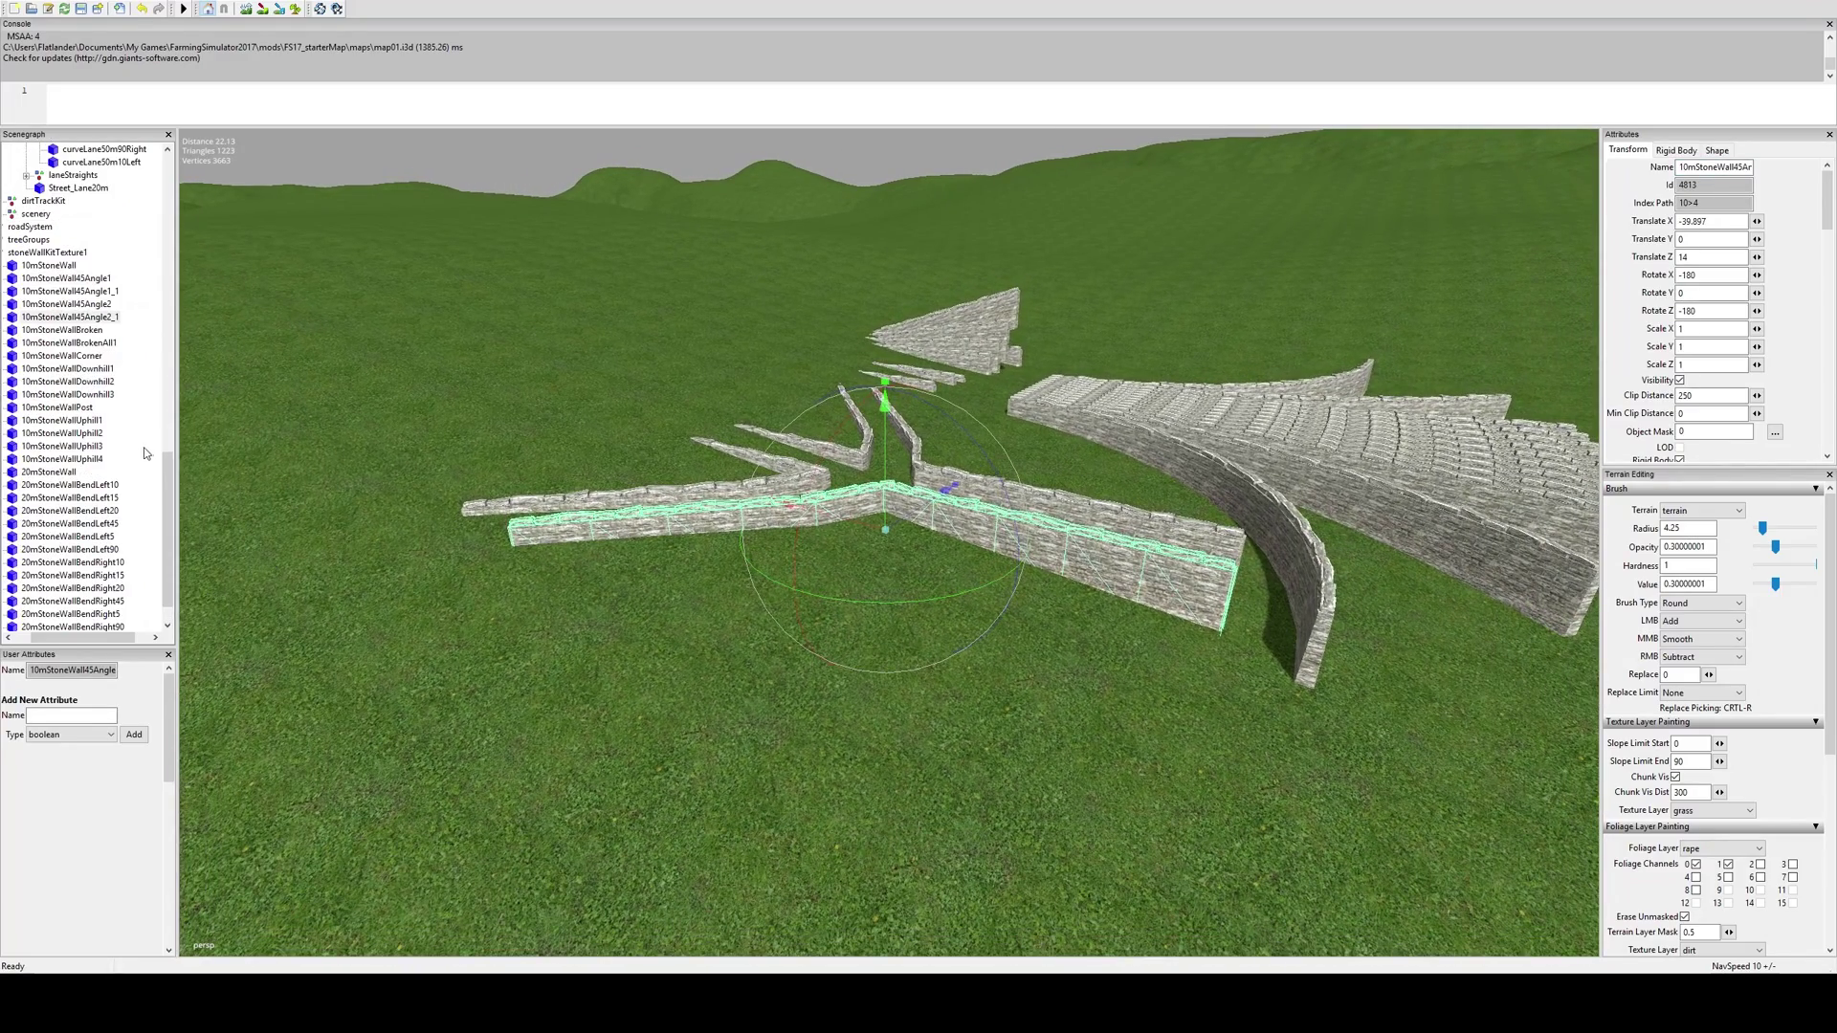
left_click(67, 305)
middle_click_drag(414, 378, 458, 520)
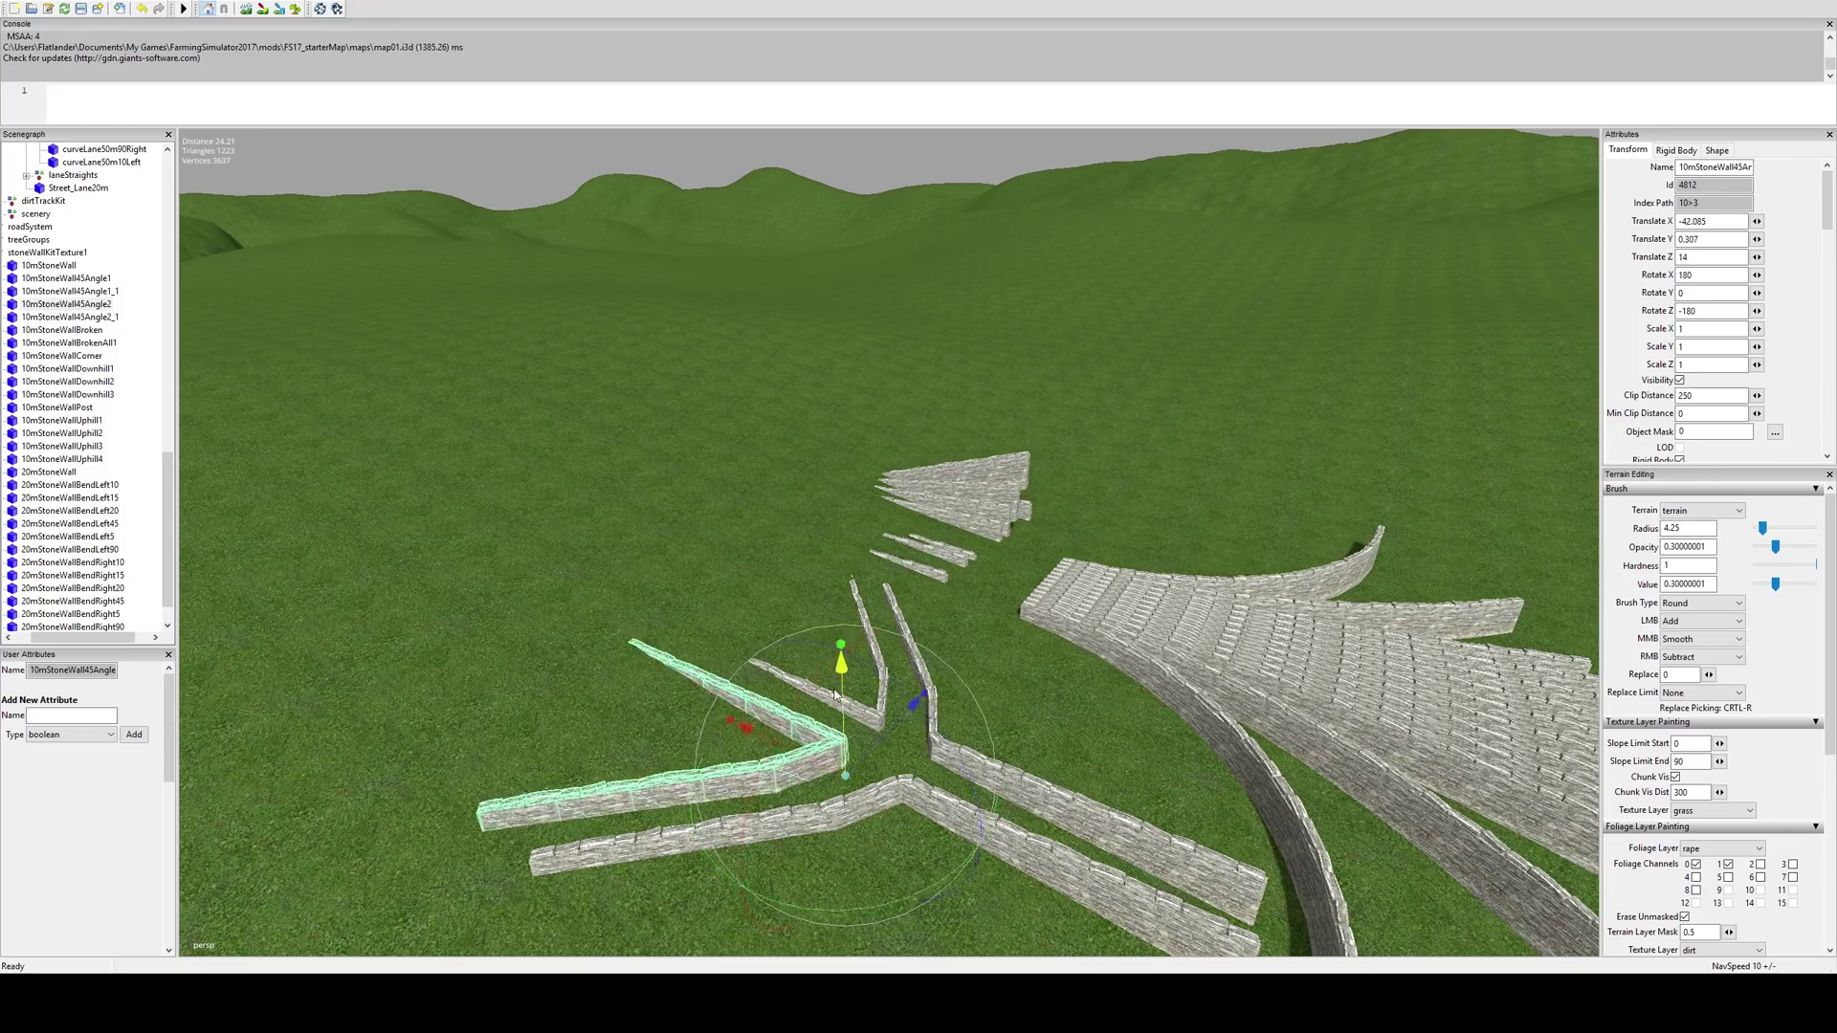
left_click_drag(837, 698, 834, 622)
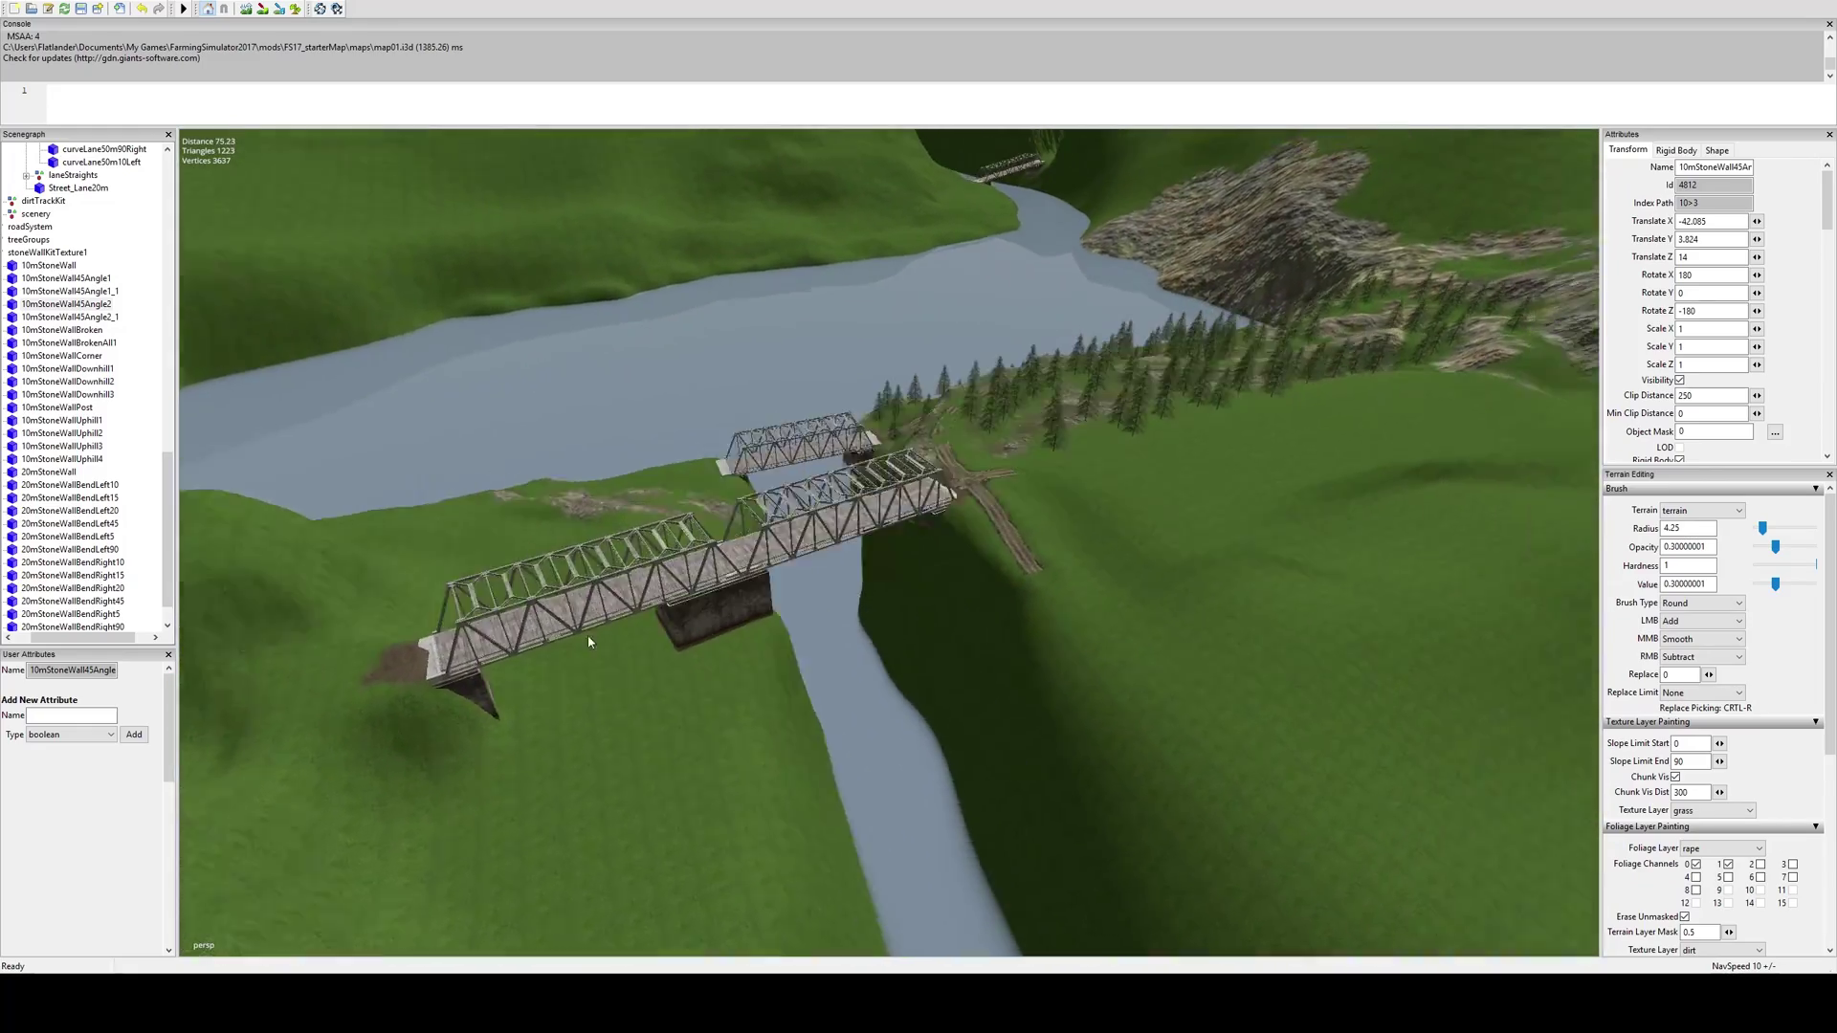
Place the selected 45-degree stone wall on the grass beside the dirt-track crossroads near the bridges and adjust its height and rotation
scroll(588, 636, "up", 5)
left_click_drag(588, 637, 1173, 574, "alt")
scroll(1173, 574, "down", 3)
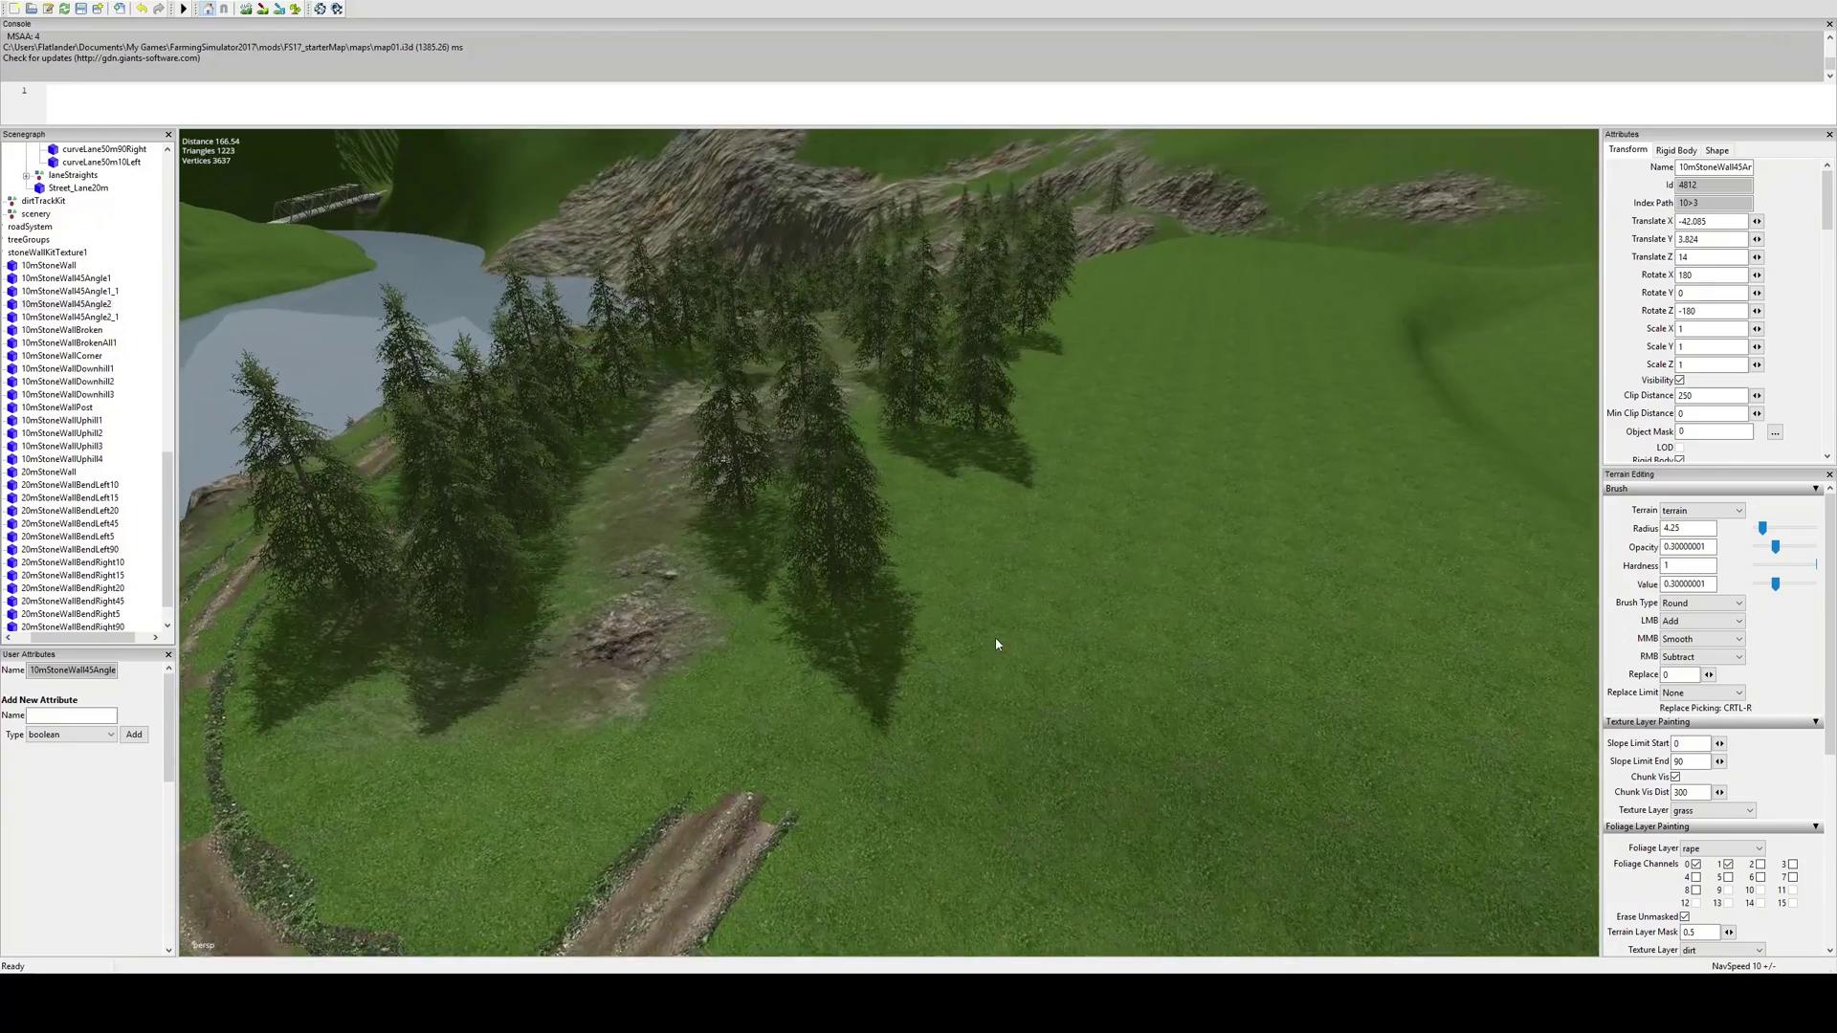
middle_click_drag(995, 646, 1081, 516, "alt")
left_click_drag(1082, 517, 1029, 536, "alt")
middle_click_drag(1030, 536, 1108, 547, "alt")
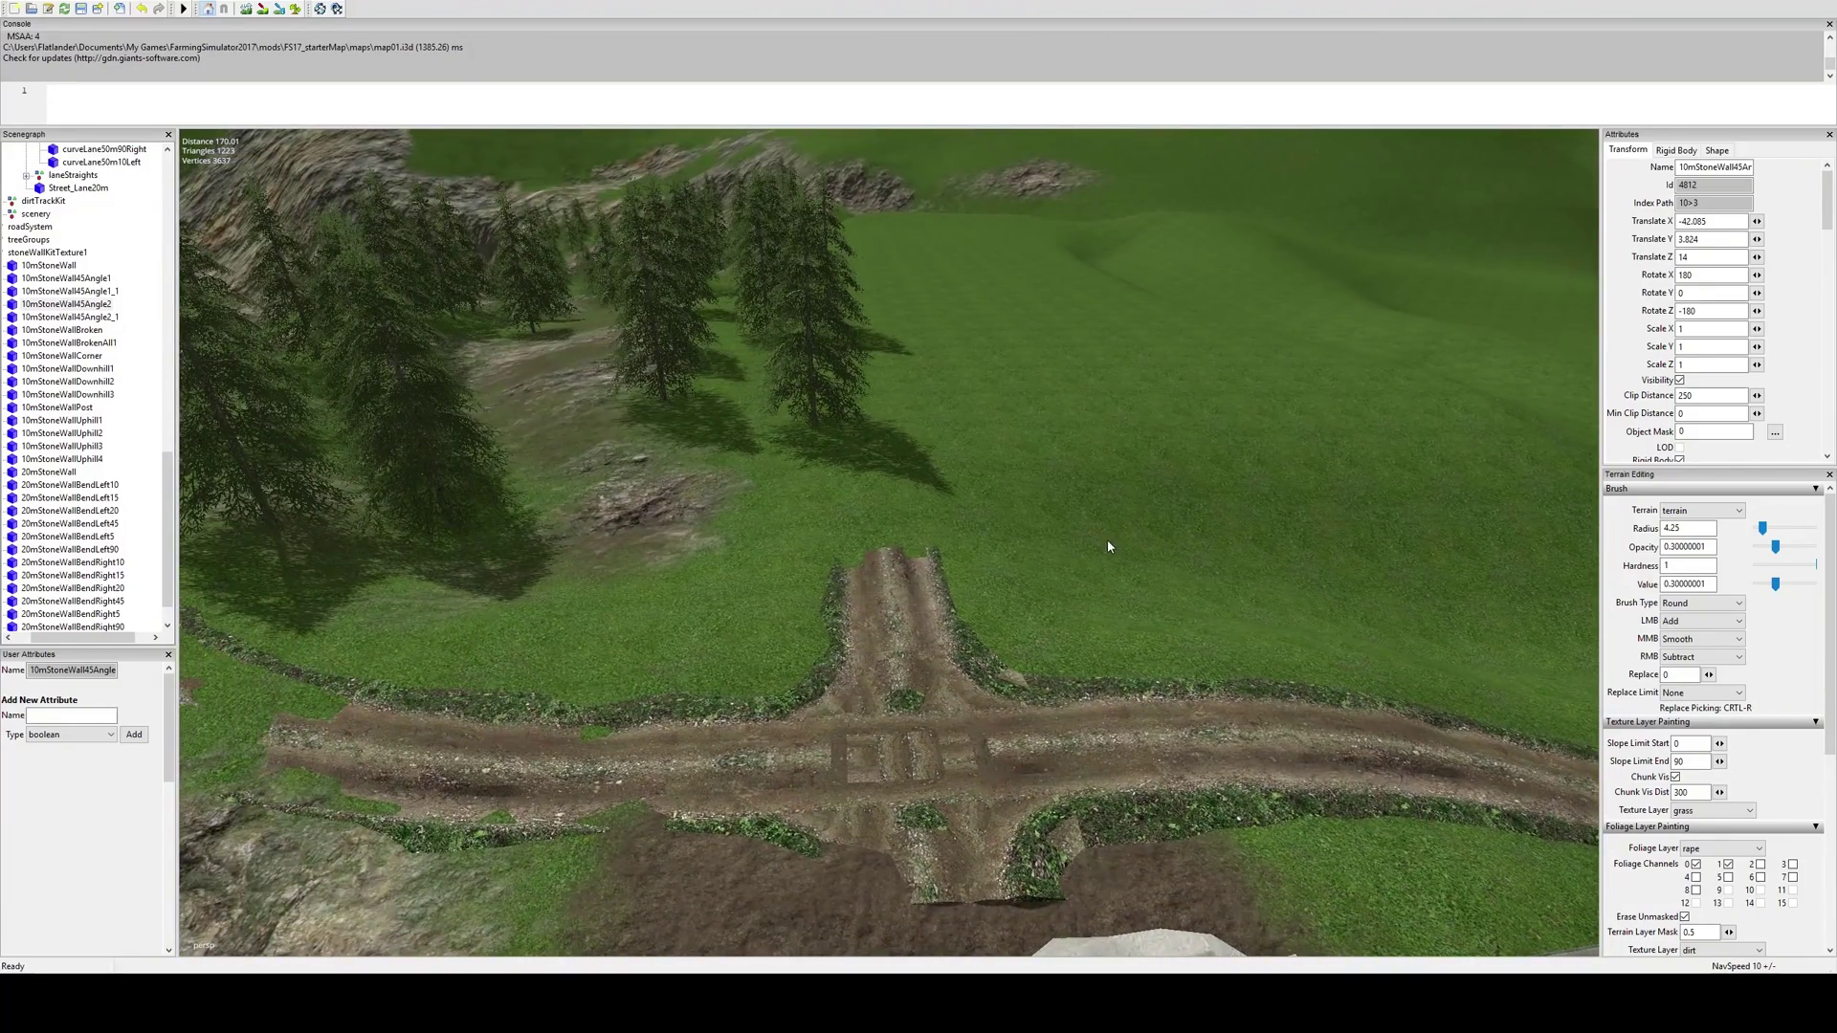
left_click(1036, 631)
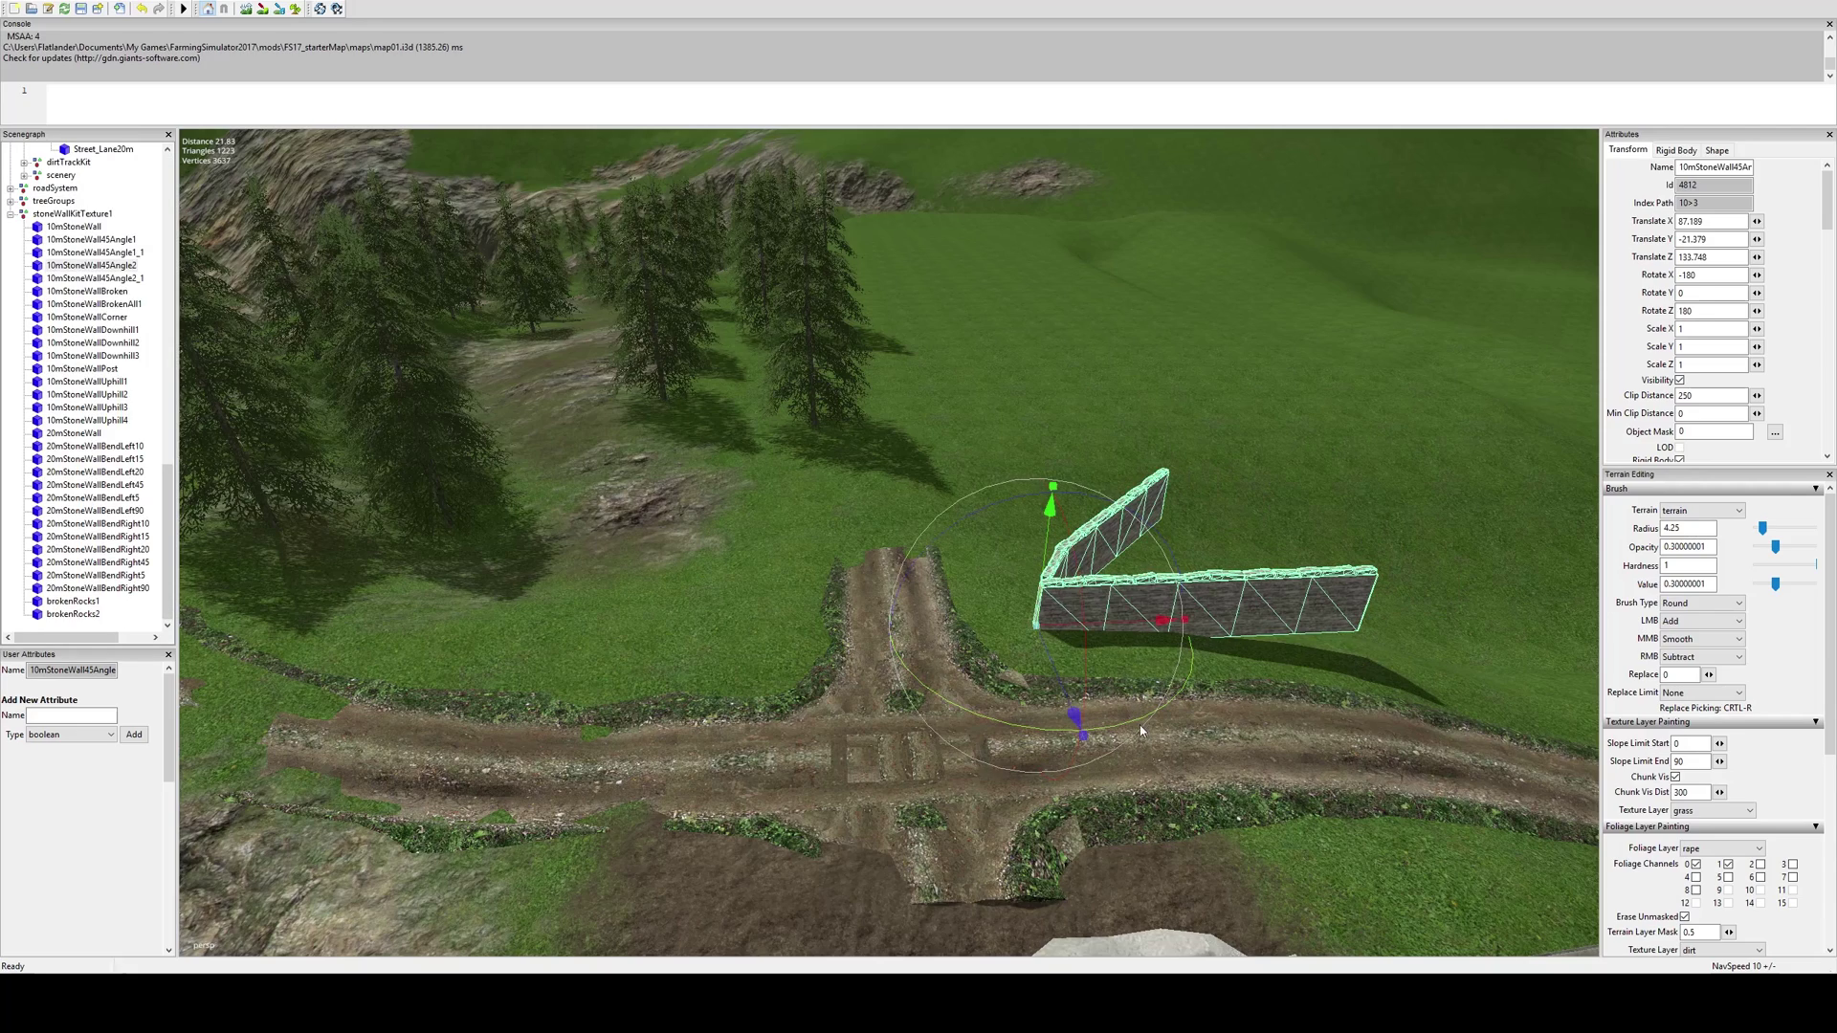
mouse_move(1142, 727)
left_mouse_down()
mouse_move(1196, 727)
mouse_move(1154, 738)
left_mouse_up()
middle_click_drag(1151, 719, 991, 654)
left_click_drag(901, 622, 1194, 639)
Return to the stone wall kit, select the whole stoneWallKitTexture1 group and raise it above the ground
middle_click_drag(1196, 638, 1144, 478)
right_click_drag(1144, 478, 876, 660, "alt")
scroll(71, 214, "up", 3)
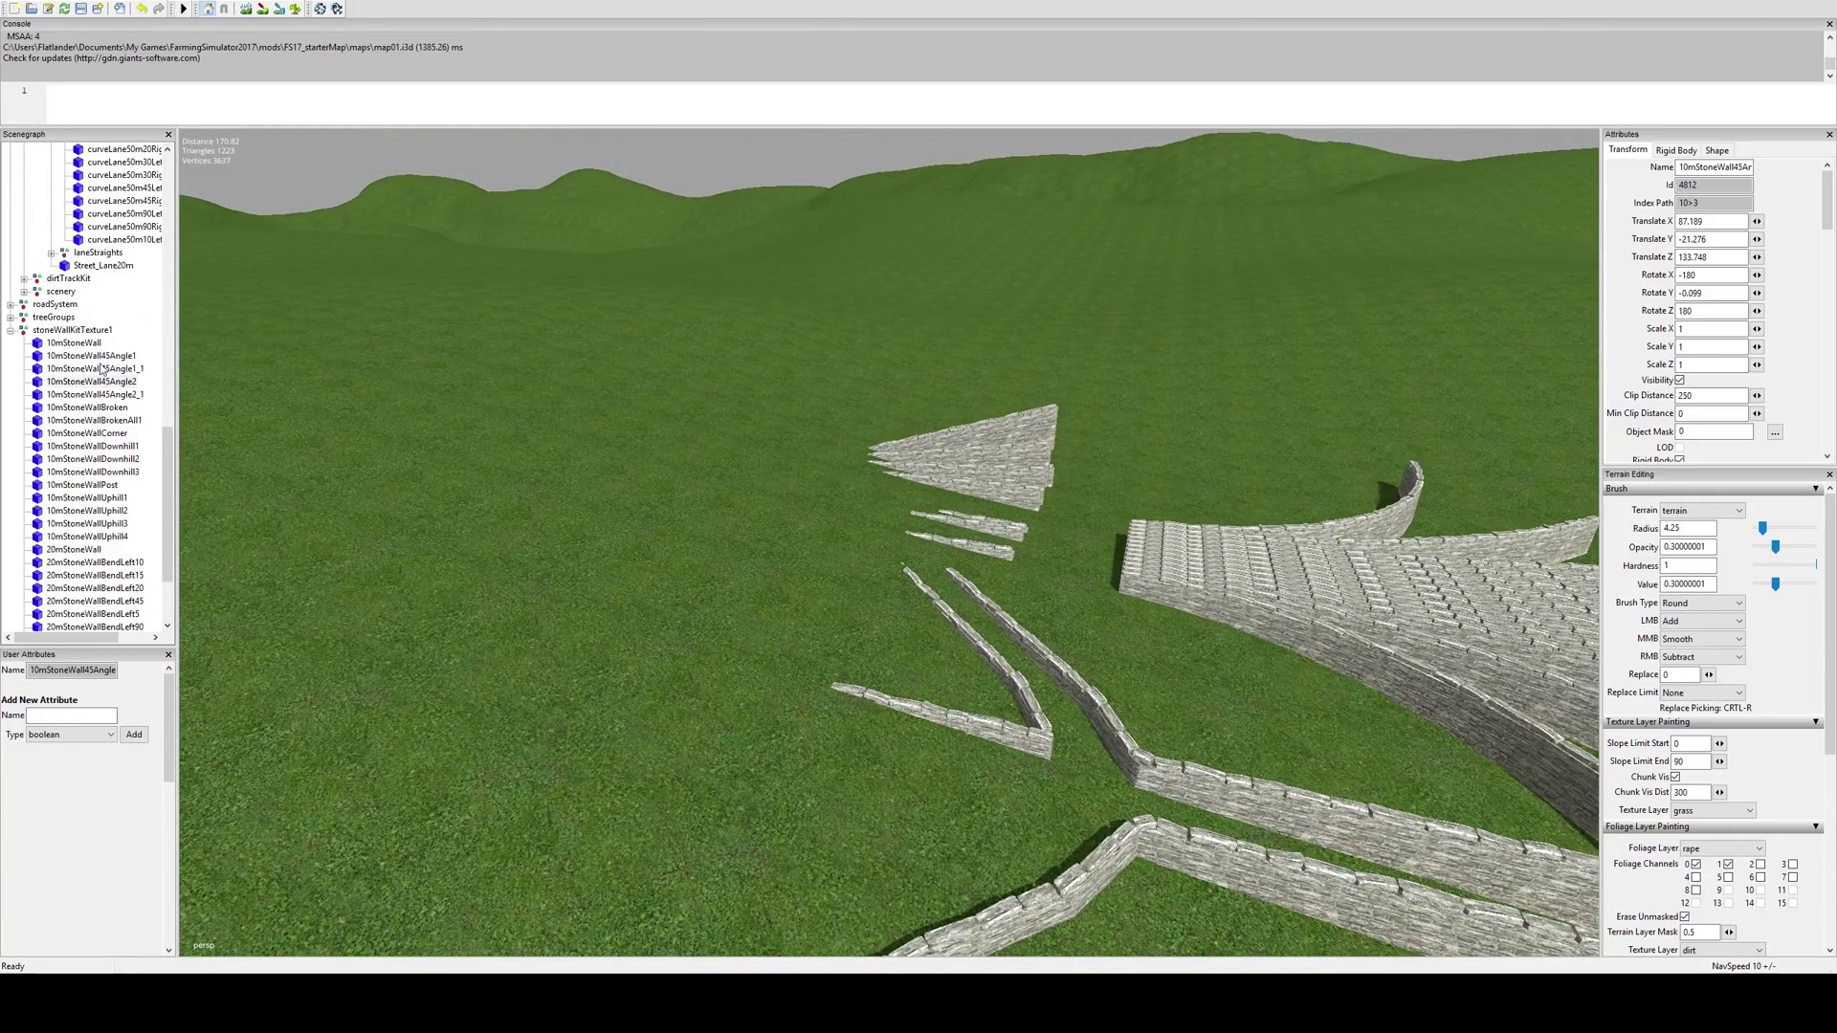
left_click(77, 330)
key("f")
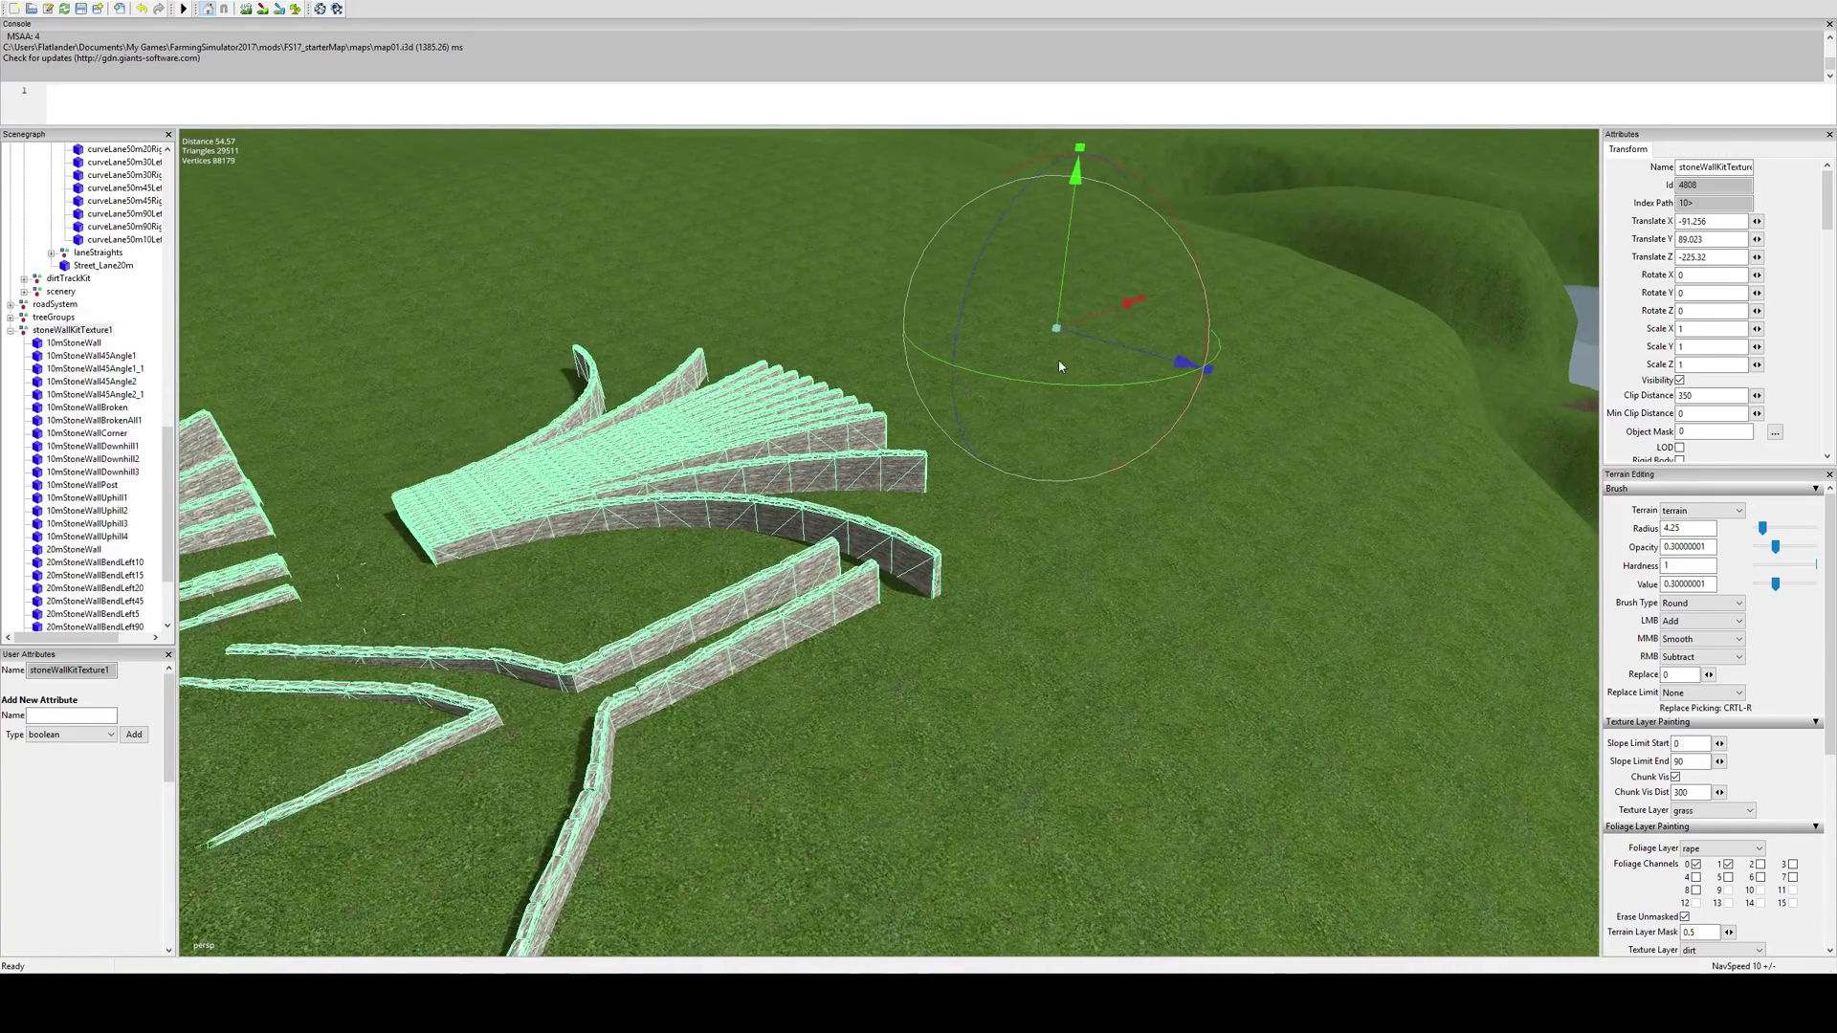
left_click_drag(1063, 258, 1086, 98)
left_click_drag(1006, 226, 1023, 352, "alt")
Select the 10mStoneWallBroken wall and move it clear of the other kit walls, to an X translation of -70.358
scroll(1024, 352, "up", 3)
left_click(817, 565)
key("f")
left_click_drag(858, 742, 349, 872)
scroll(810, 760, "down", 5)
middle_click_drag(809, 759, 727, 632, "alt")
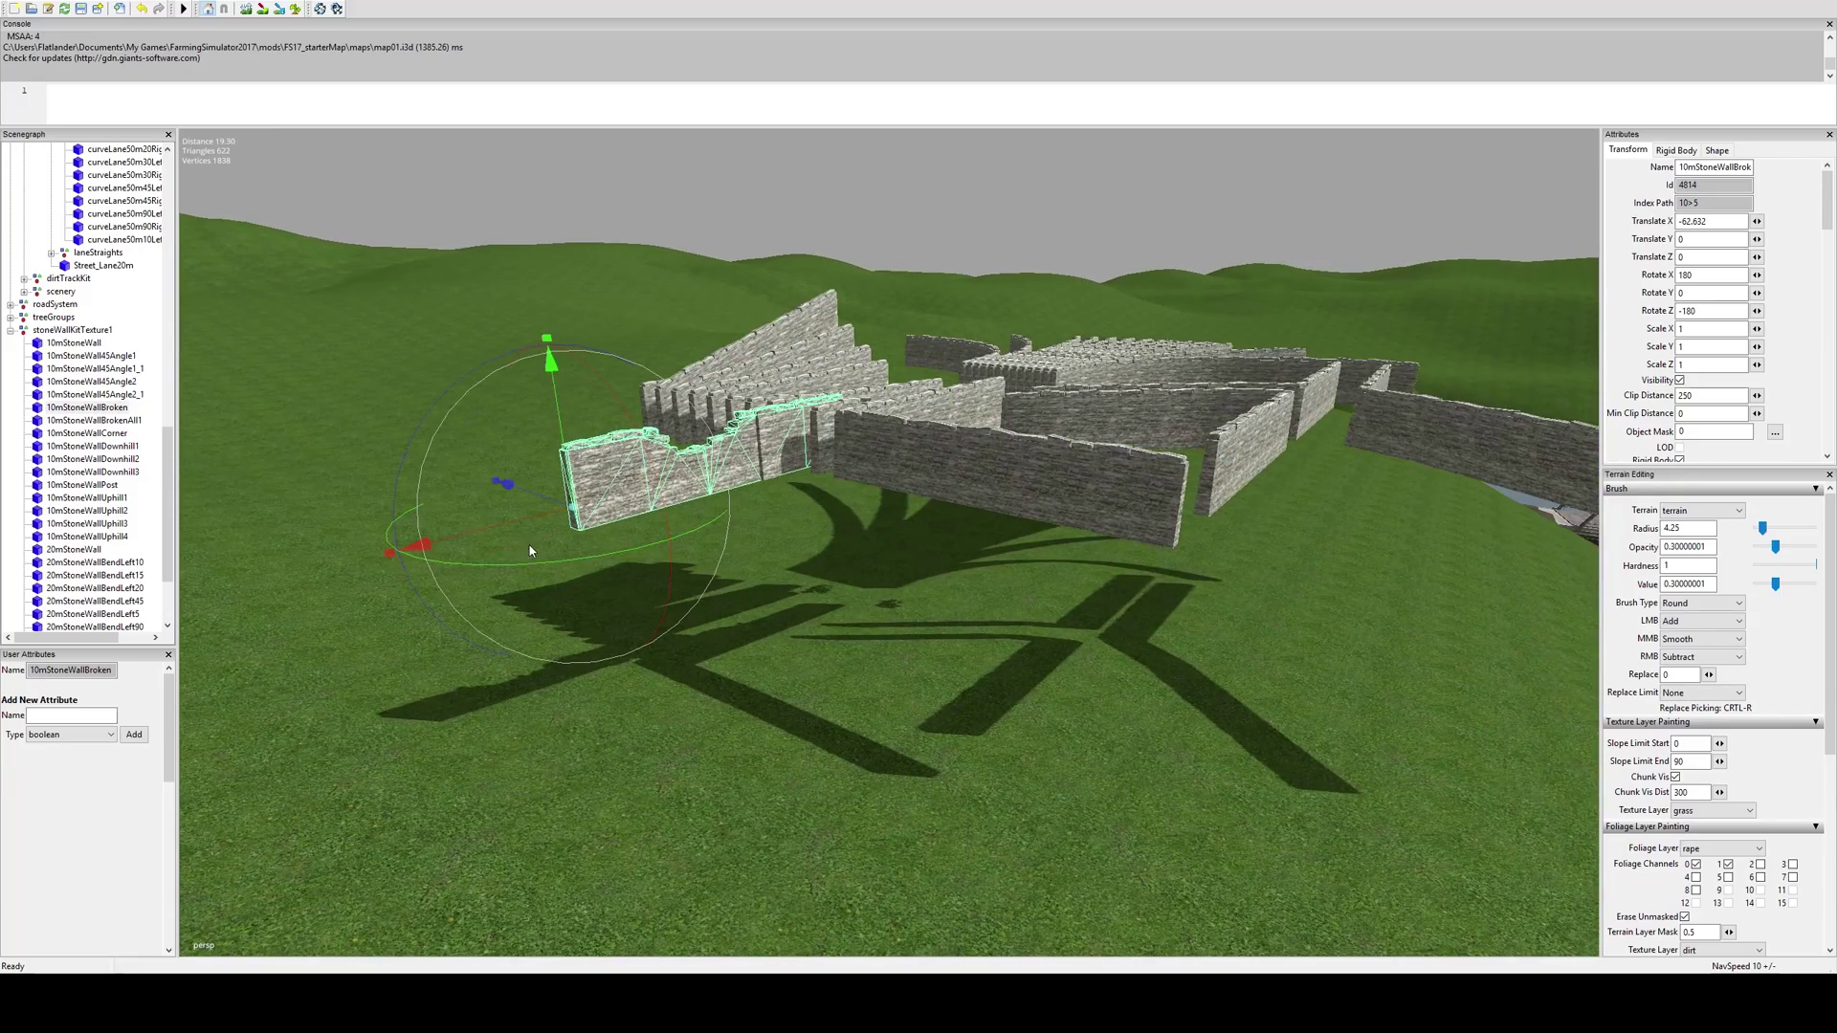
left_click_drag(529, 522, 163, 612)
left_click_drag(679, 600, 614, 579, "alt")
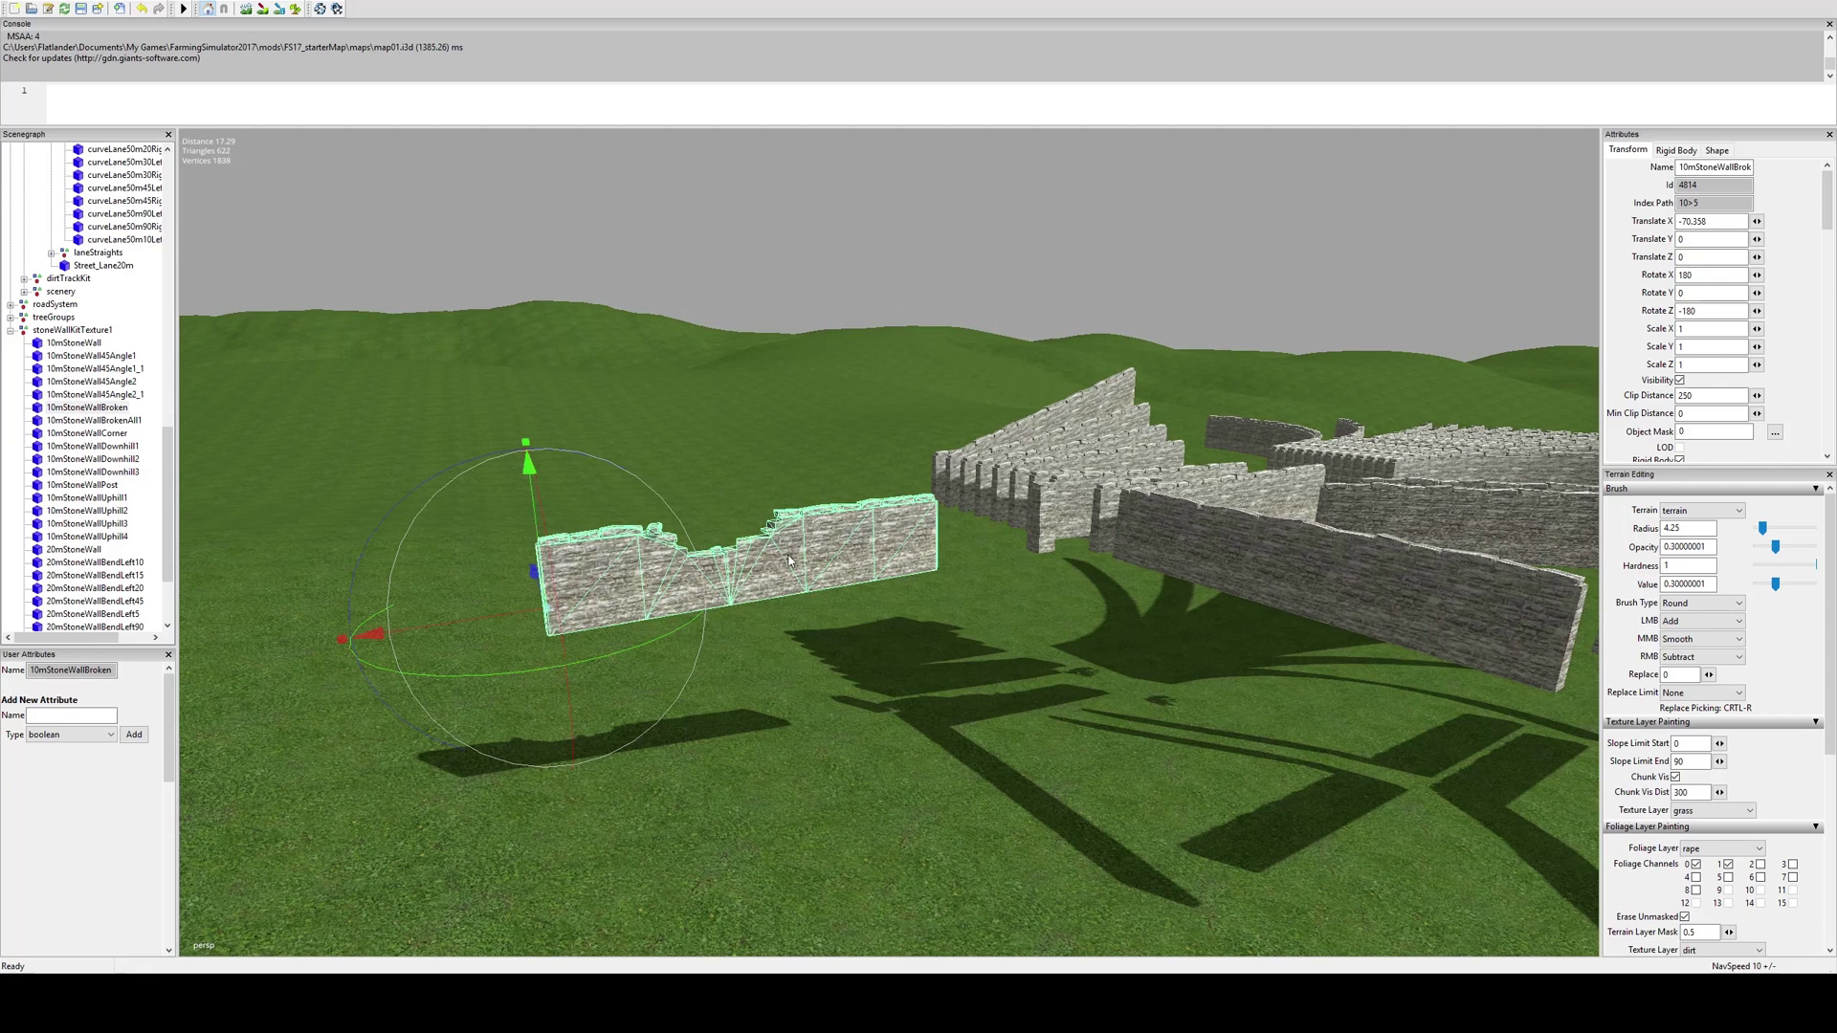
Examine the broken stone wall's collapsed middle section and capping stones from several distances and angles
scroll(786, 559, "up", 5)
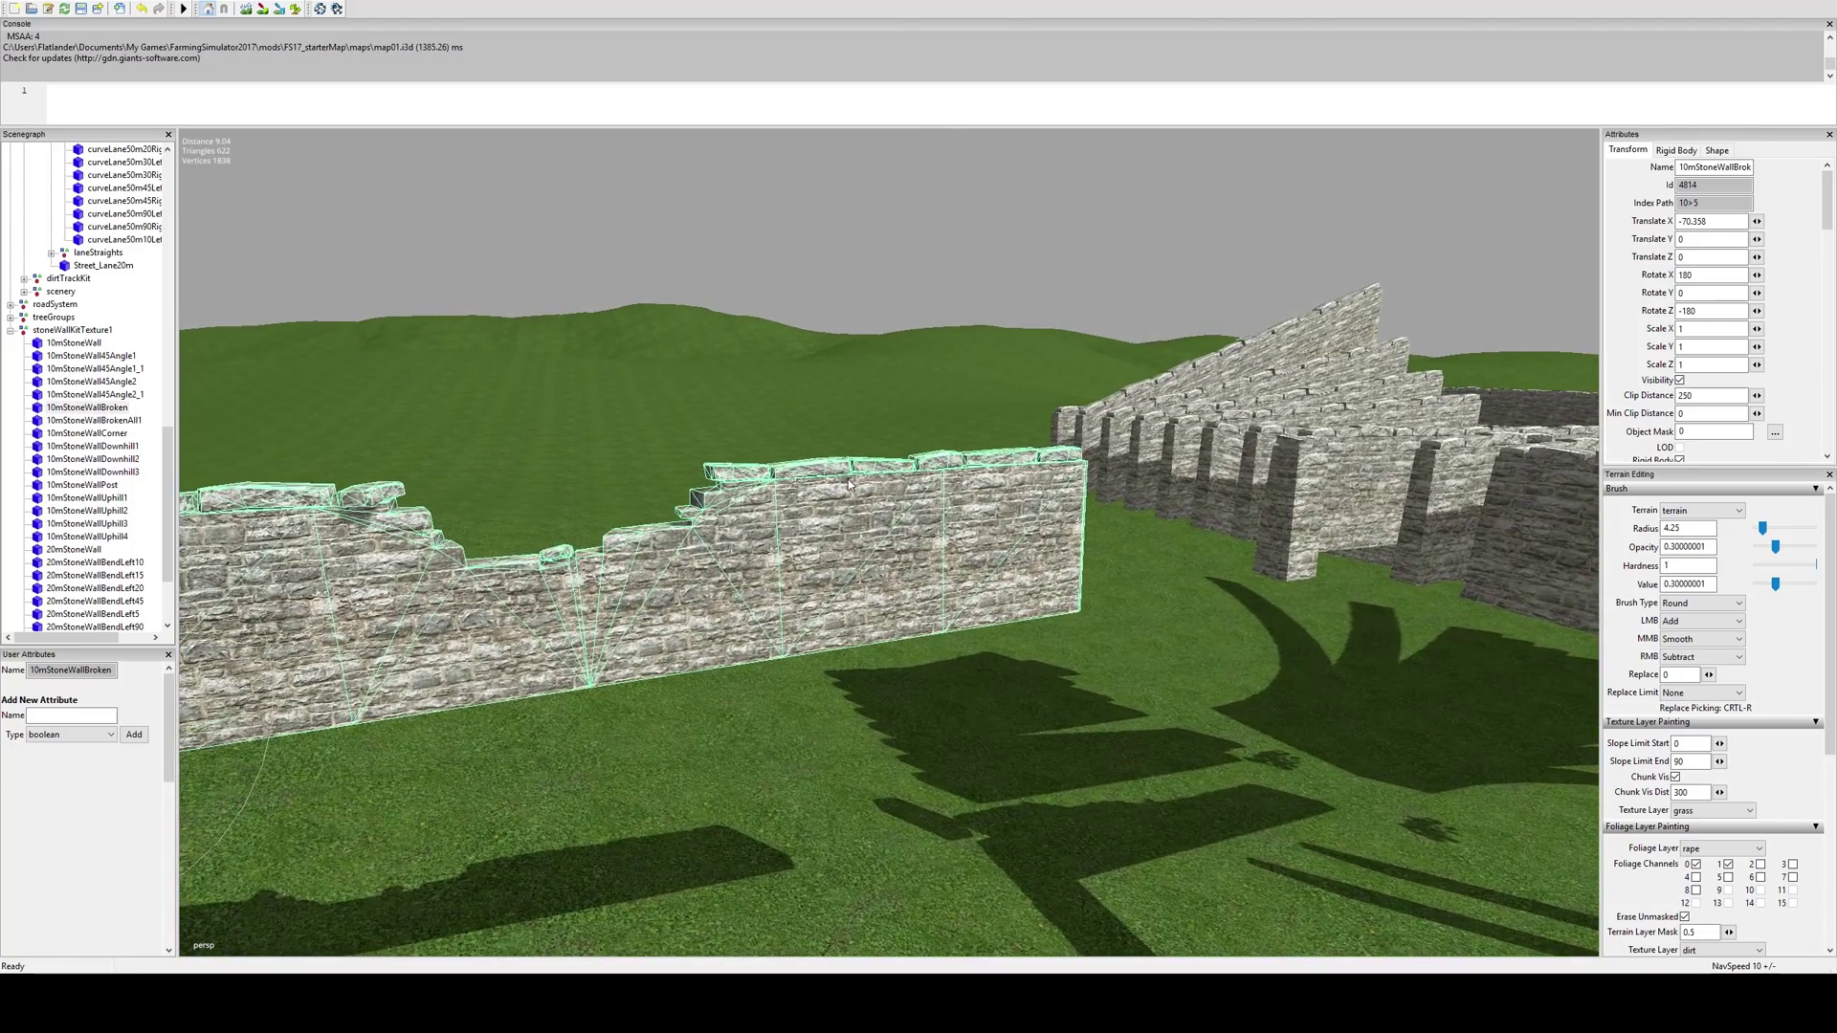
scroll(1042, 440, "down", 3)
left_click_drag(998, 473, 1106, 483, "alt")
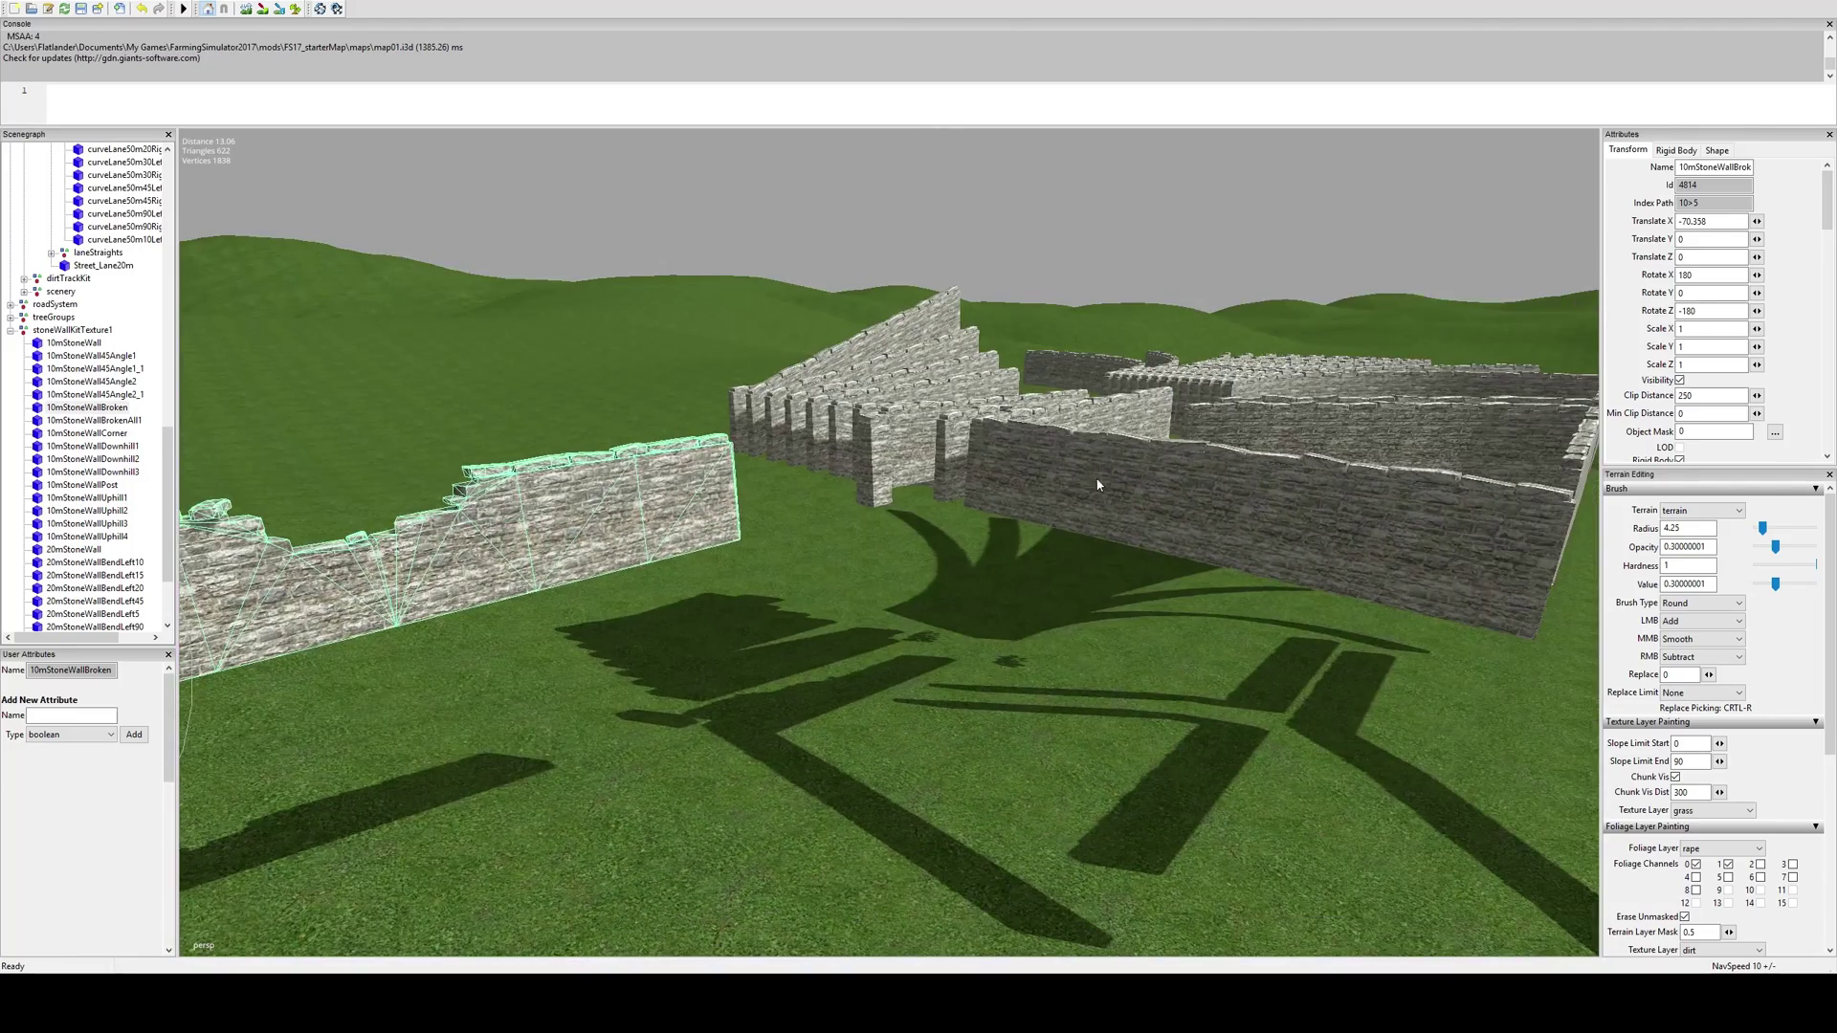
left_click_drag(861, 495, 802, 492, "alt")
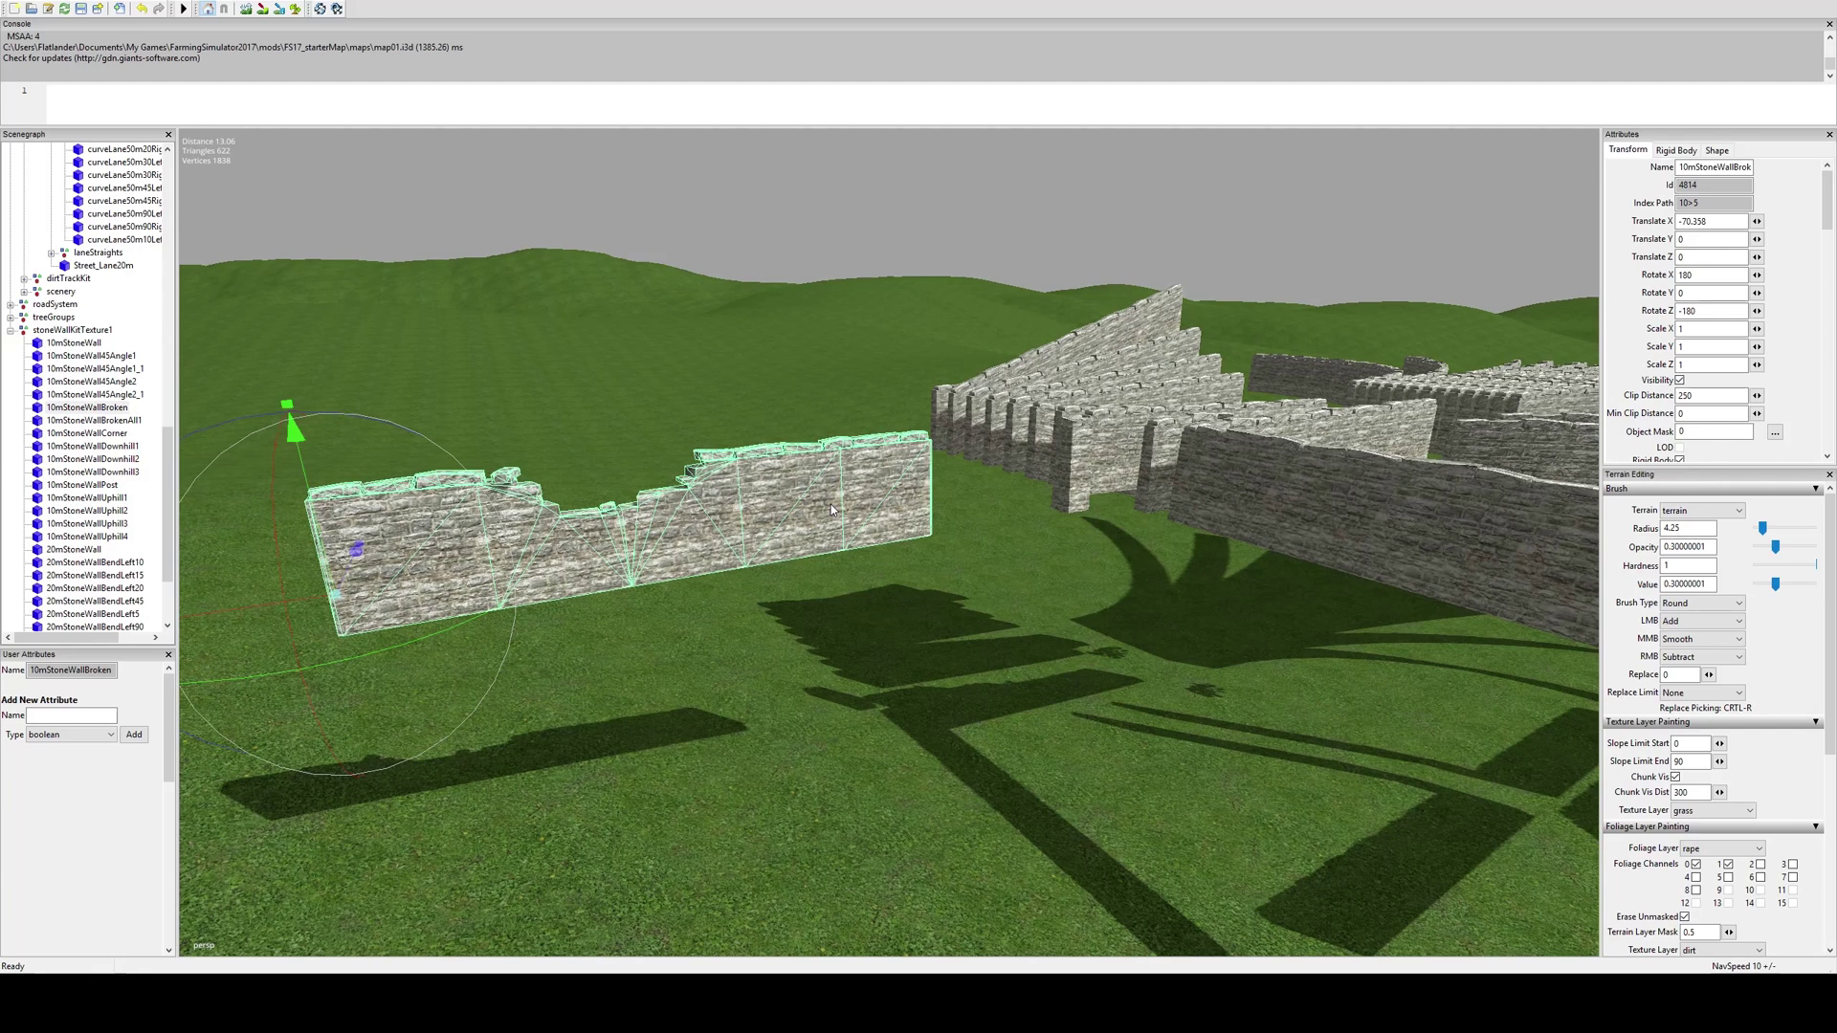
scroll(1111, 428, "down", 12)
left_click_drag(1111, 428, 870, 730, "alt")
scroll(936, 656, "up", 7)
left_click_drag(936, 656, 926, 649, "alt")
scroll(926, 648, "up", 8)
scroll(926, 649, "down", 2)
middle_click_drag(1177, 565, 1049, 527, "alt")
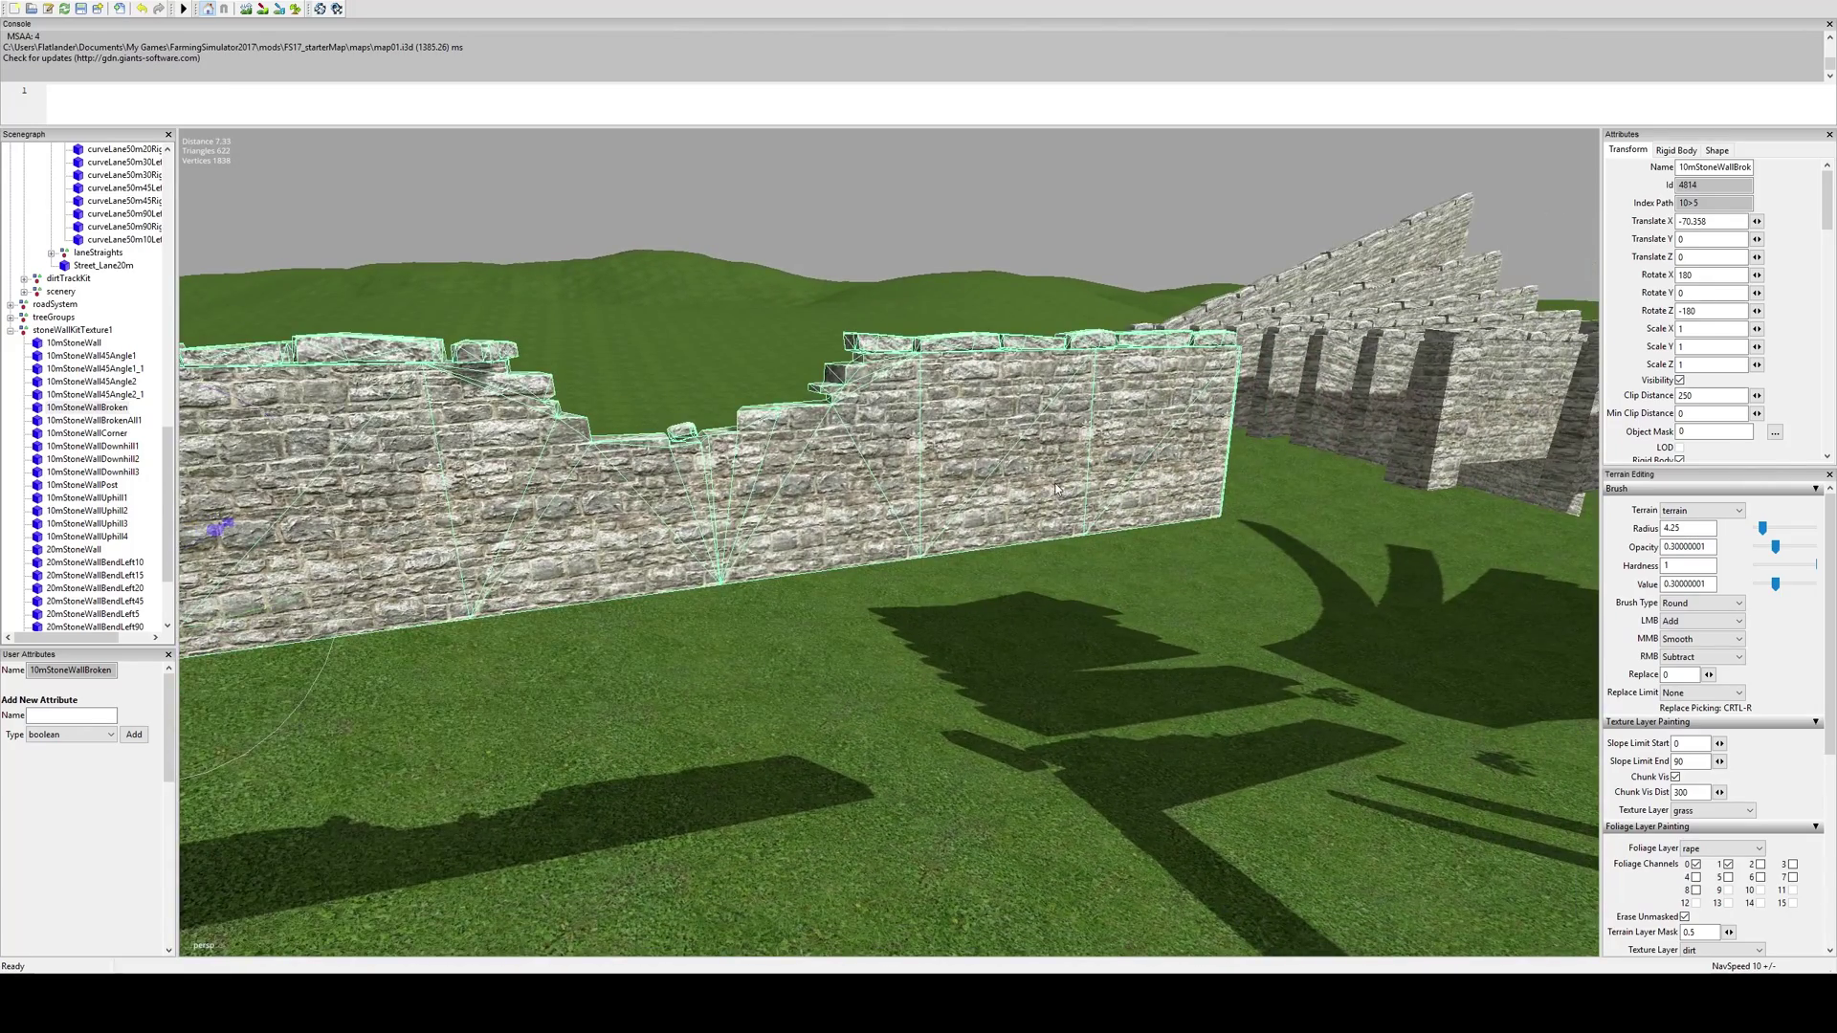
Place the selected broken stone wall across the dirt-track junction near the bridges
scroll(1056, 488, "down", 2)
left_click_drag(987, 491, 1266, 529, "alt")
scroll(1225, 307, "up", 8)
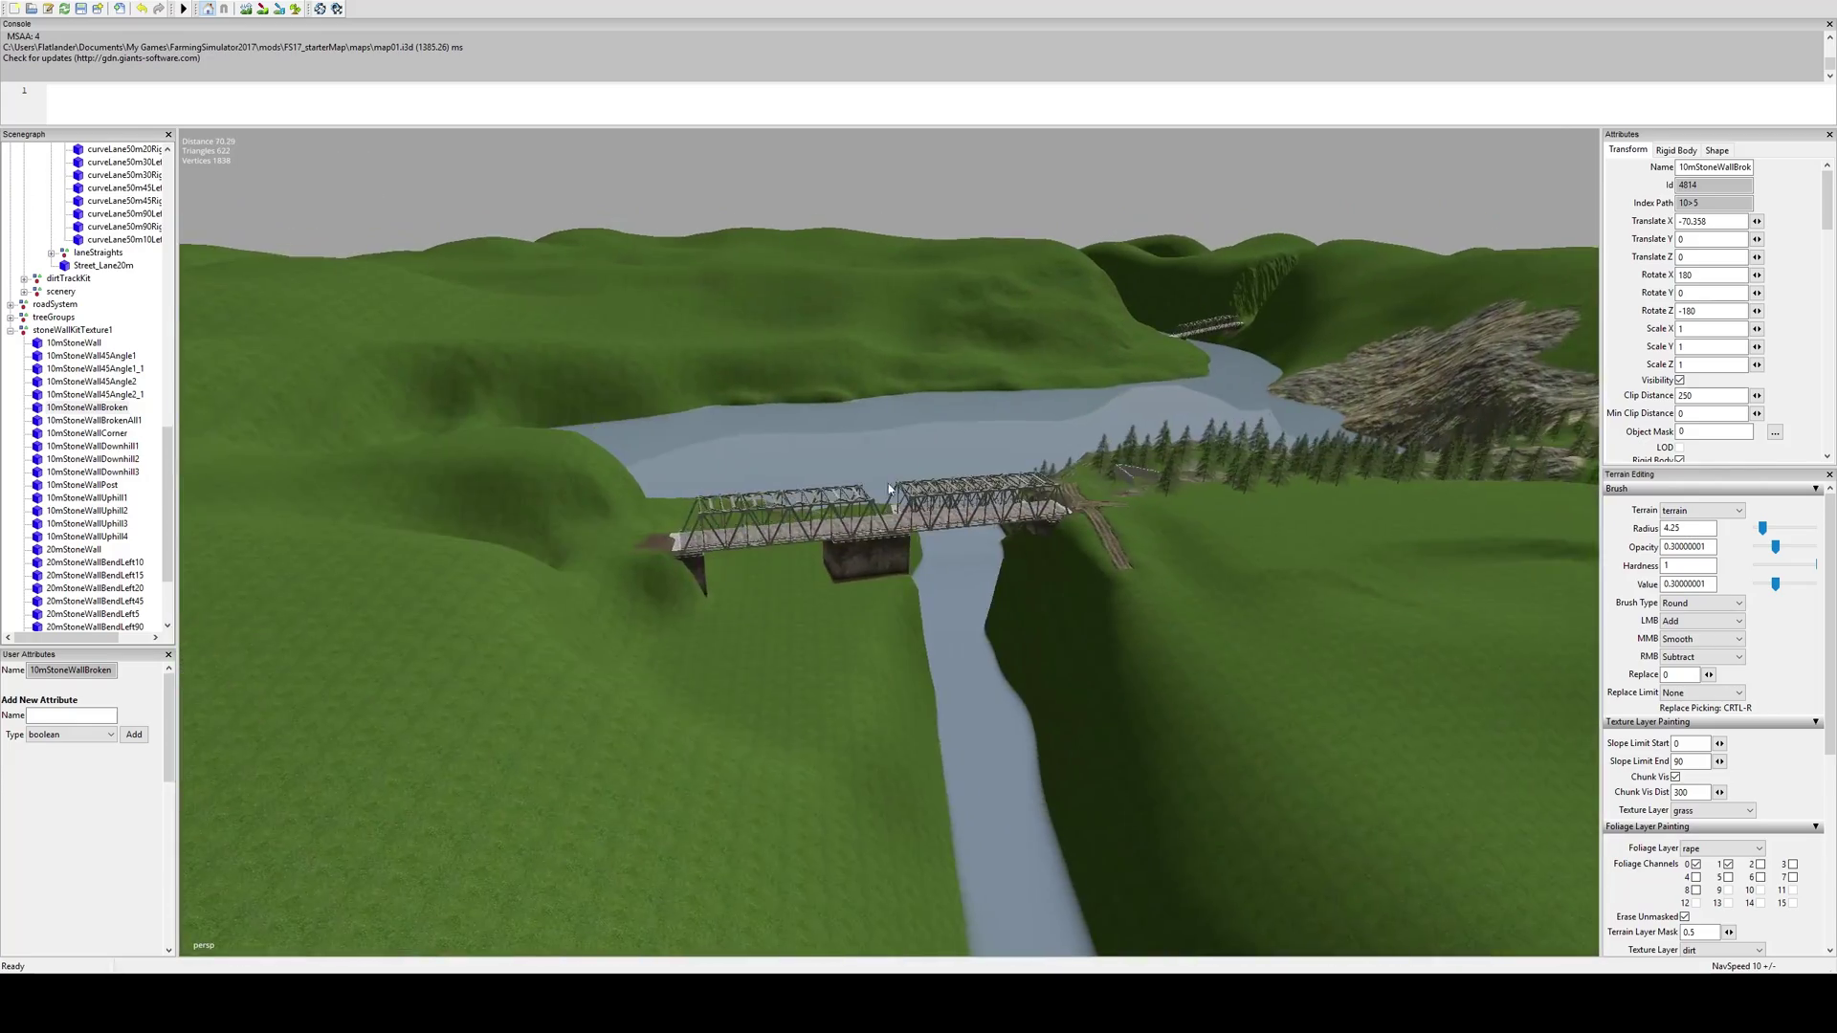
scroll(1020, 635, "up", 2)
left_click_drag(1020, 634, 1112, 610, "alt")
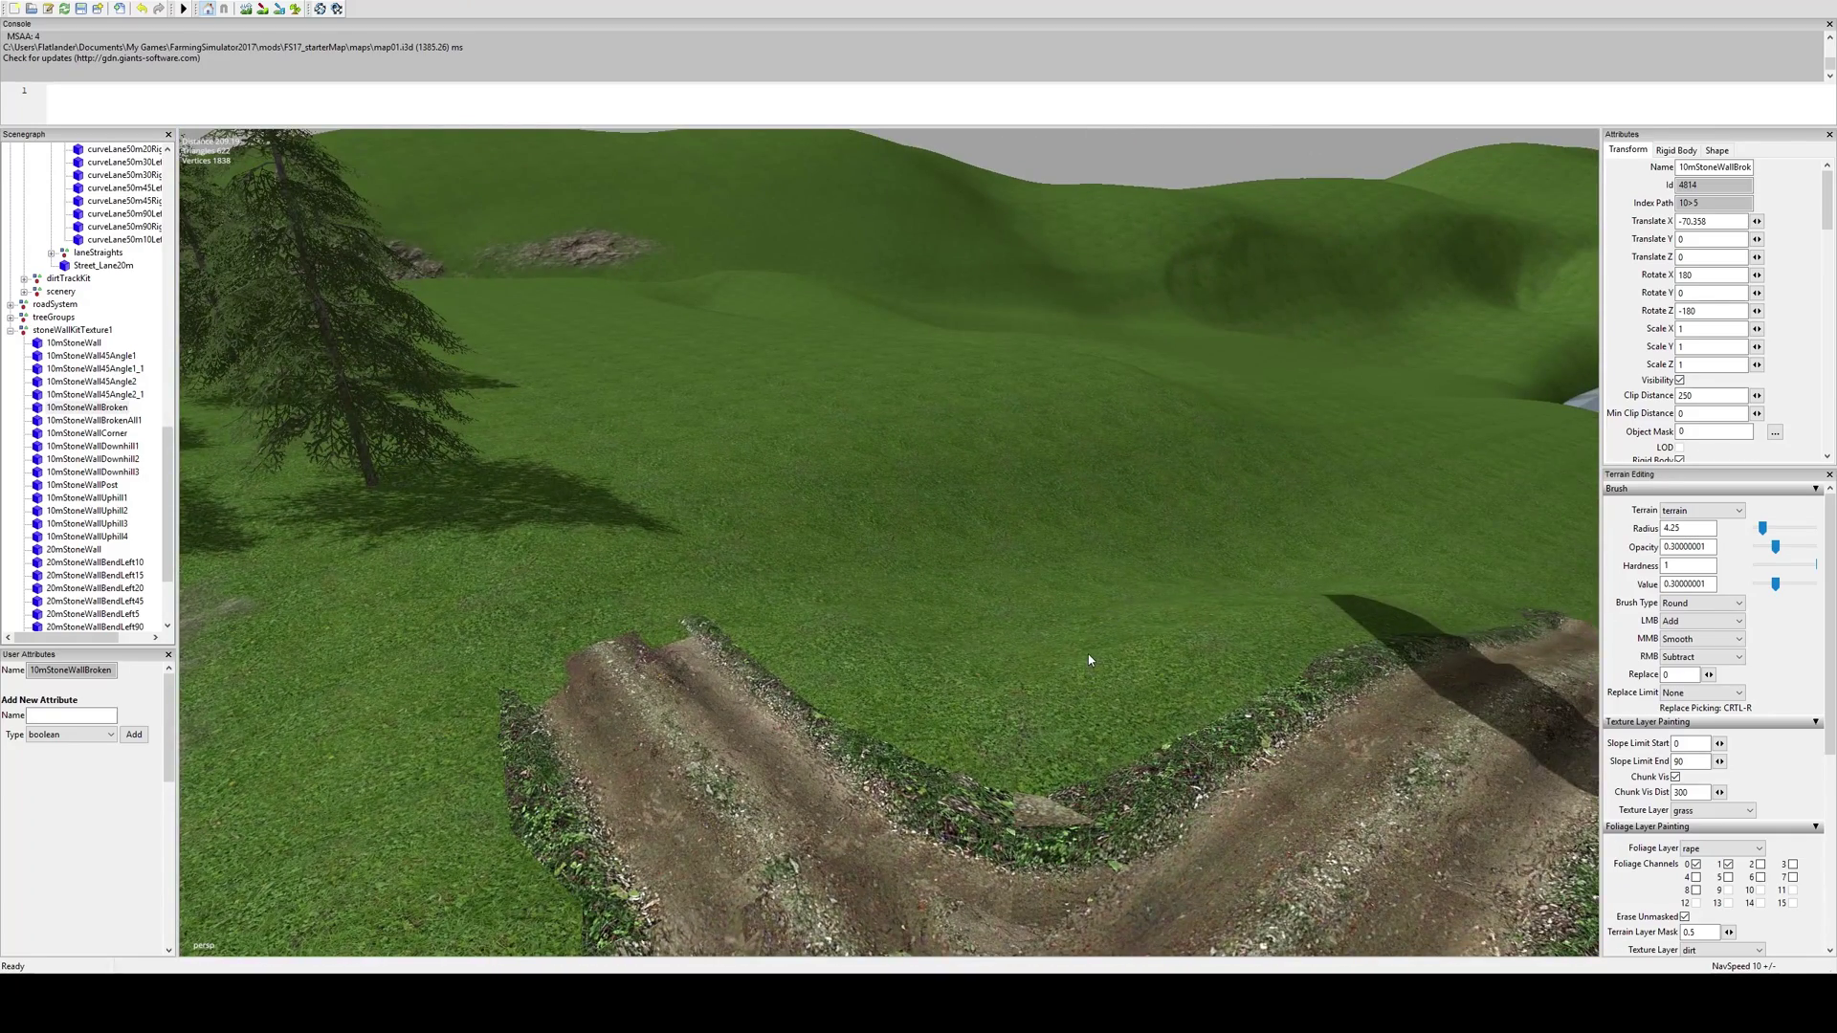
key("ctrl+b")
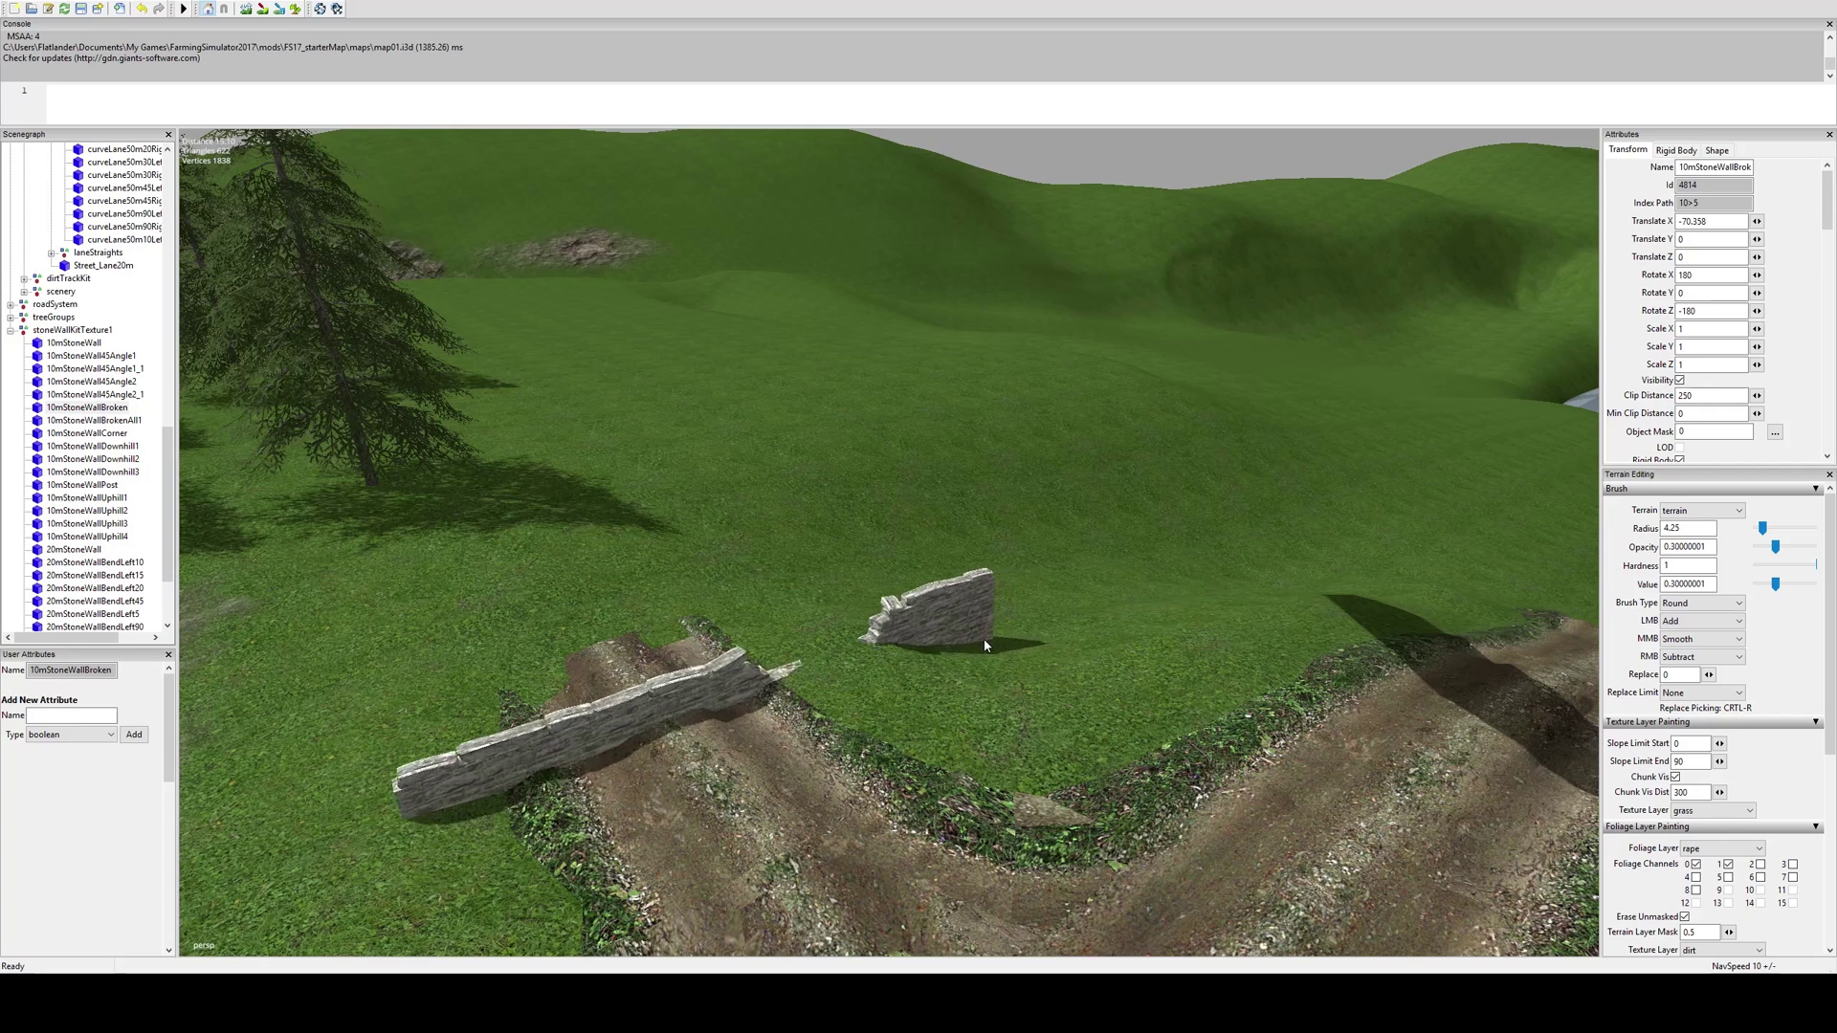
Reselect the broken stone wall and move it off the dirt track onto the grass beside the junction
left_click(980, 649)
left_click(980, 655)
left_click(1008, 758)
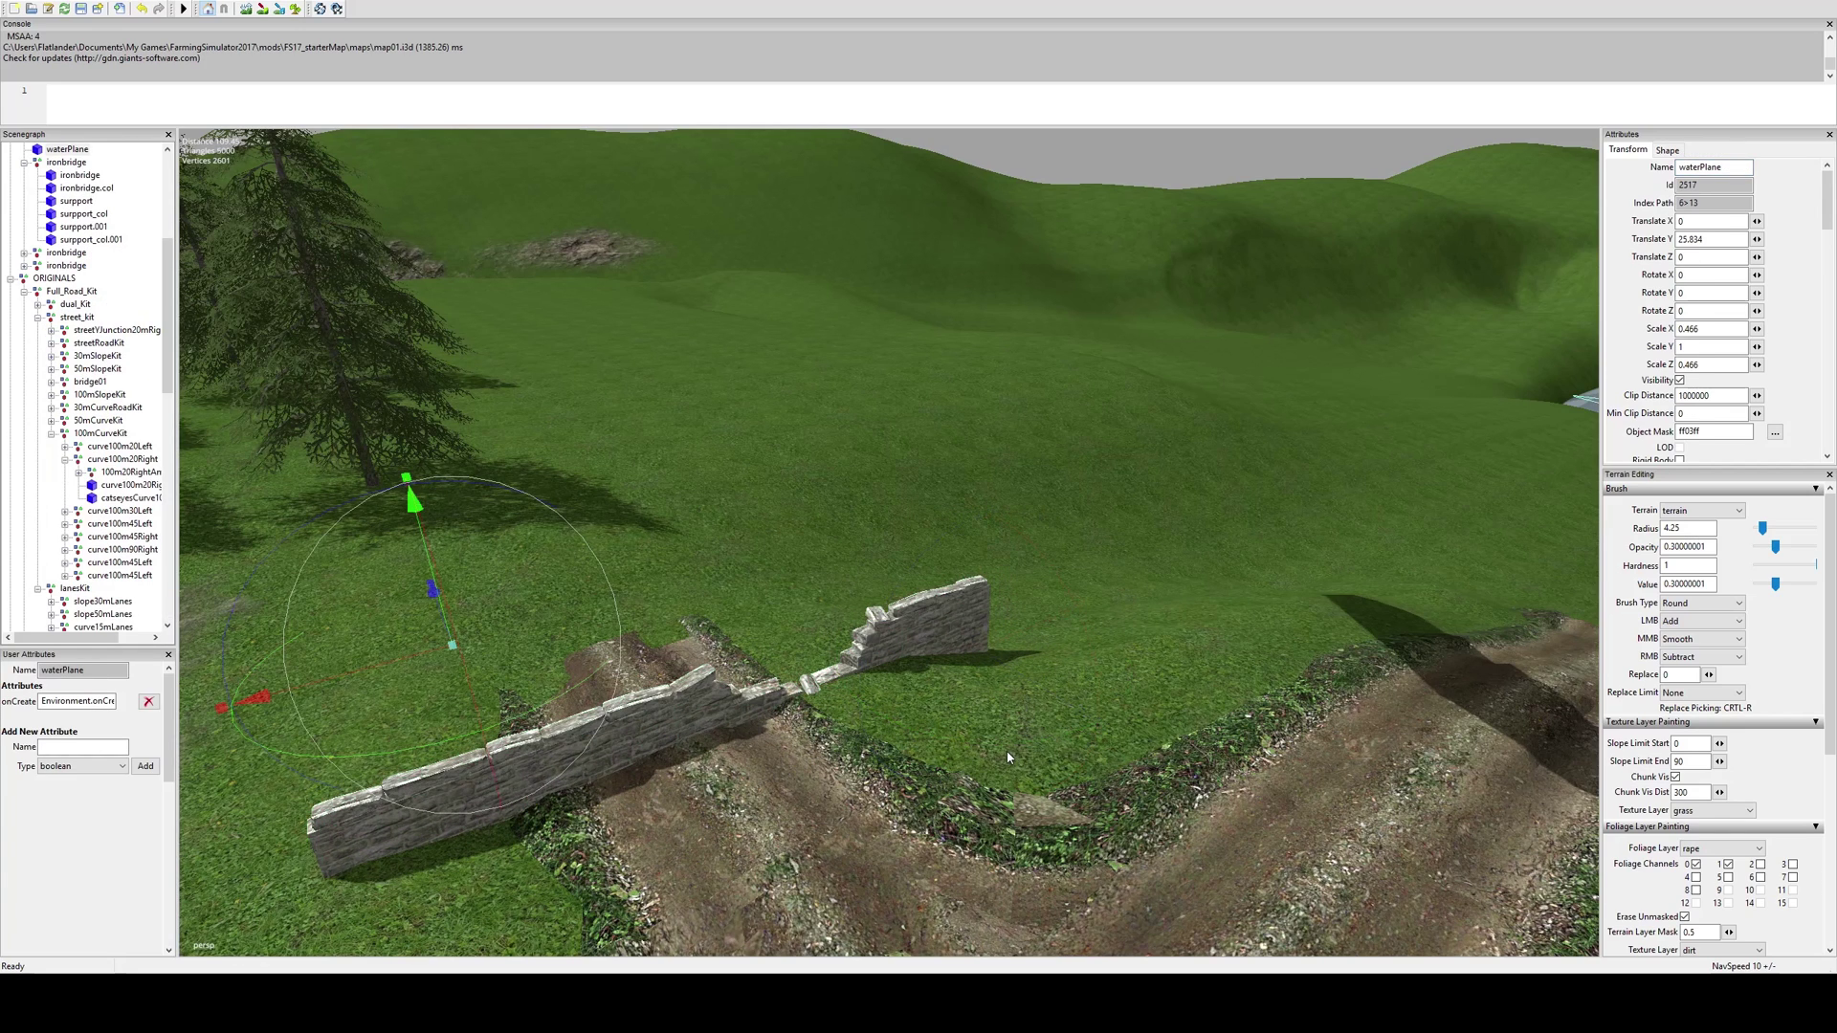
left_click(943, 602)
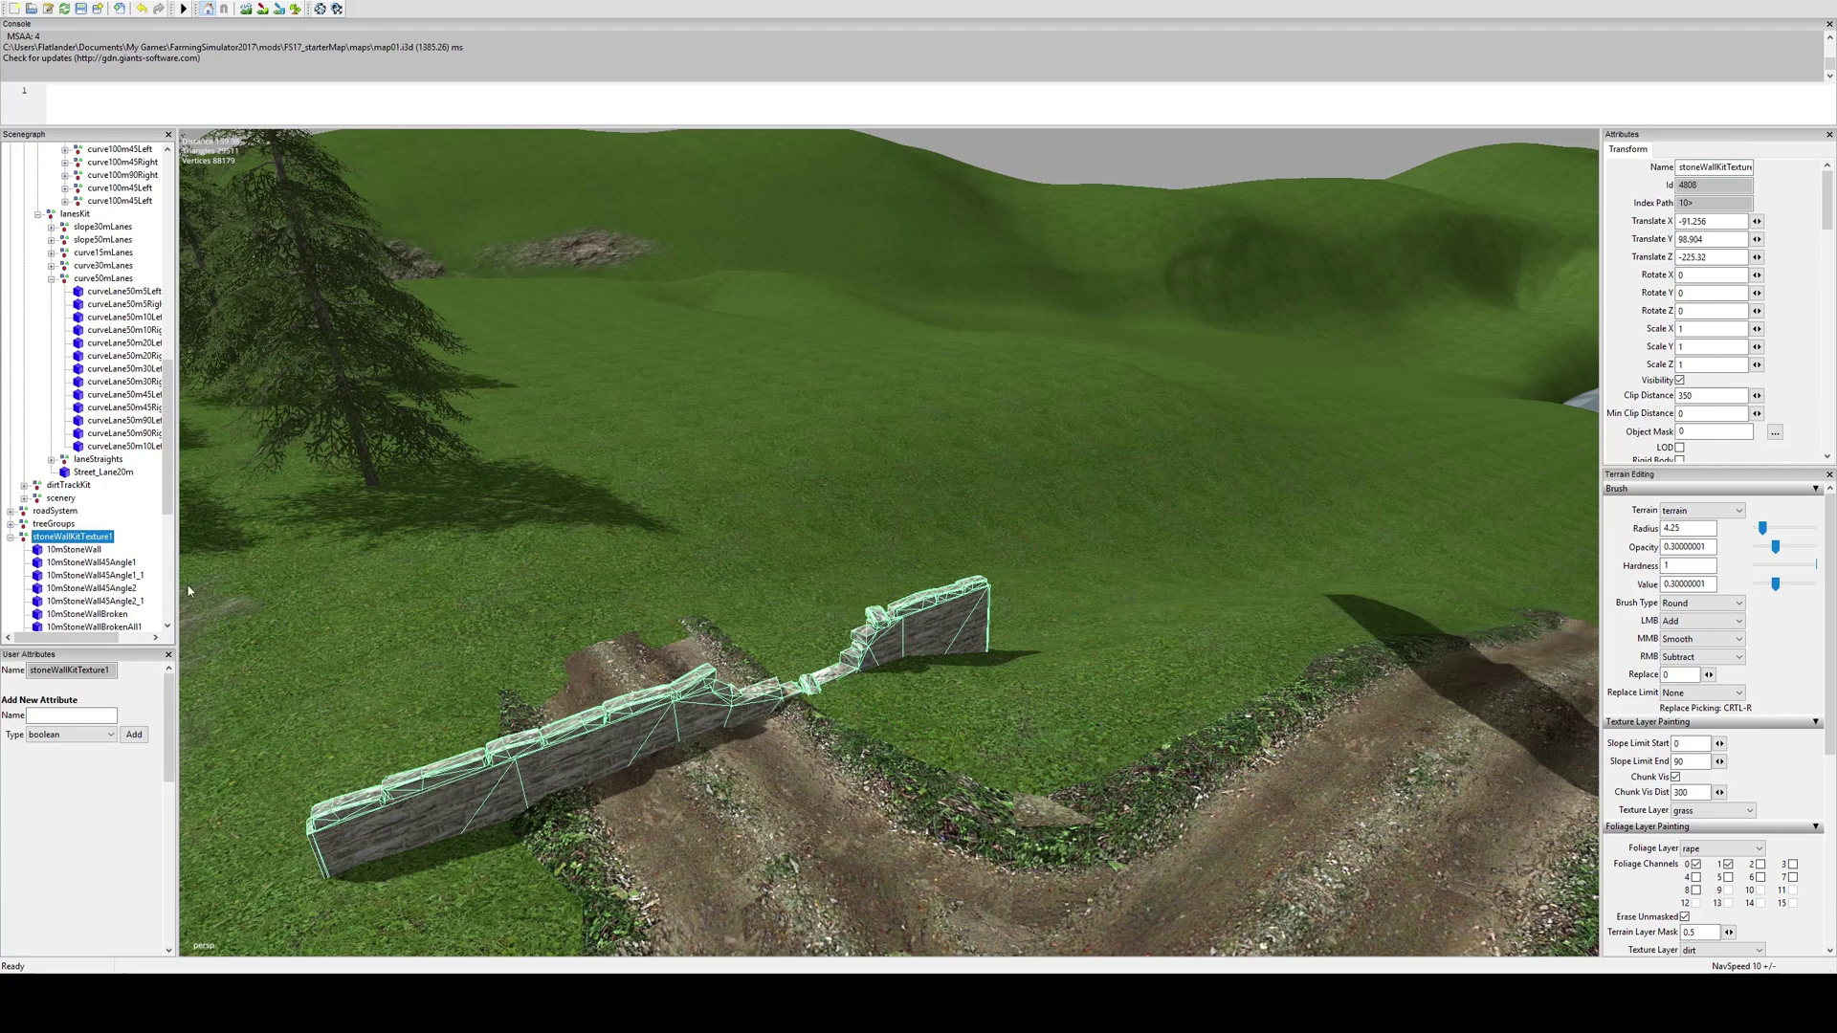
left_click(930, 632)
left_click_drag(985, 744, 629, 642)
left_click_drag(990, 586, 990, 564)
left_click_drag(1050, 678, 1039, 800)
left_click_drag(1060, 703, 1040, 610)
scroll(994, 470, "down", 3)
left_click_drag(995, 469, 913, 638, "alt")
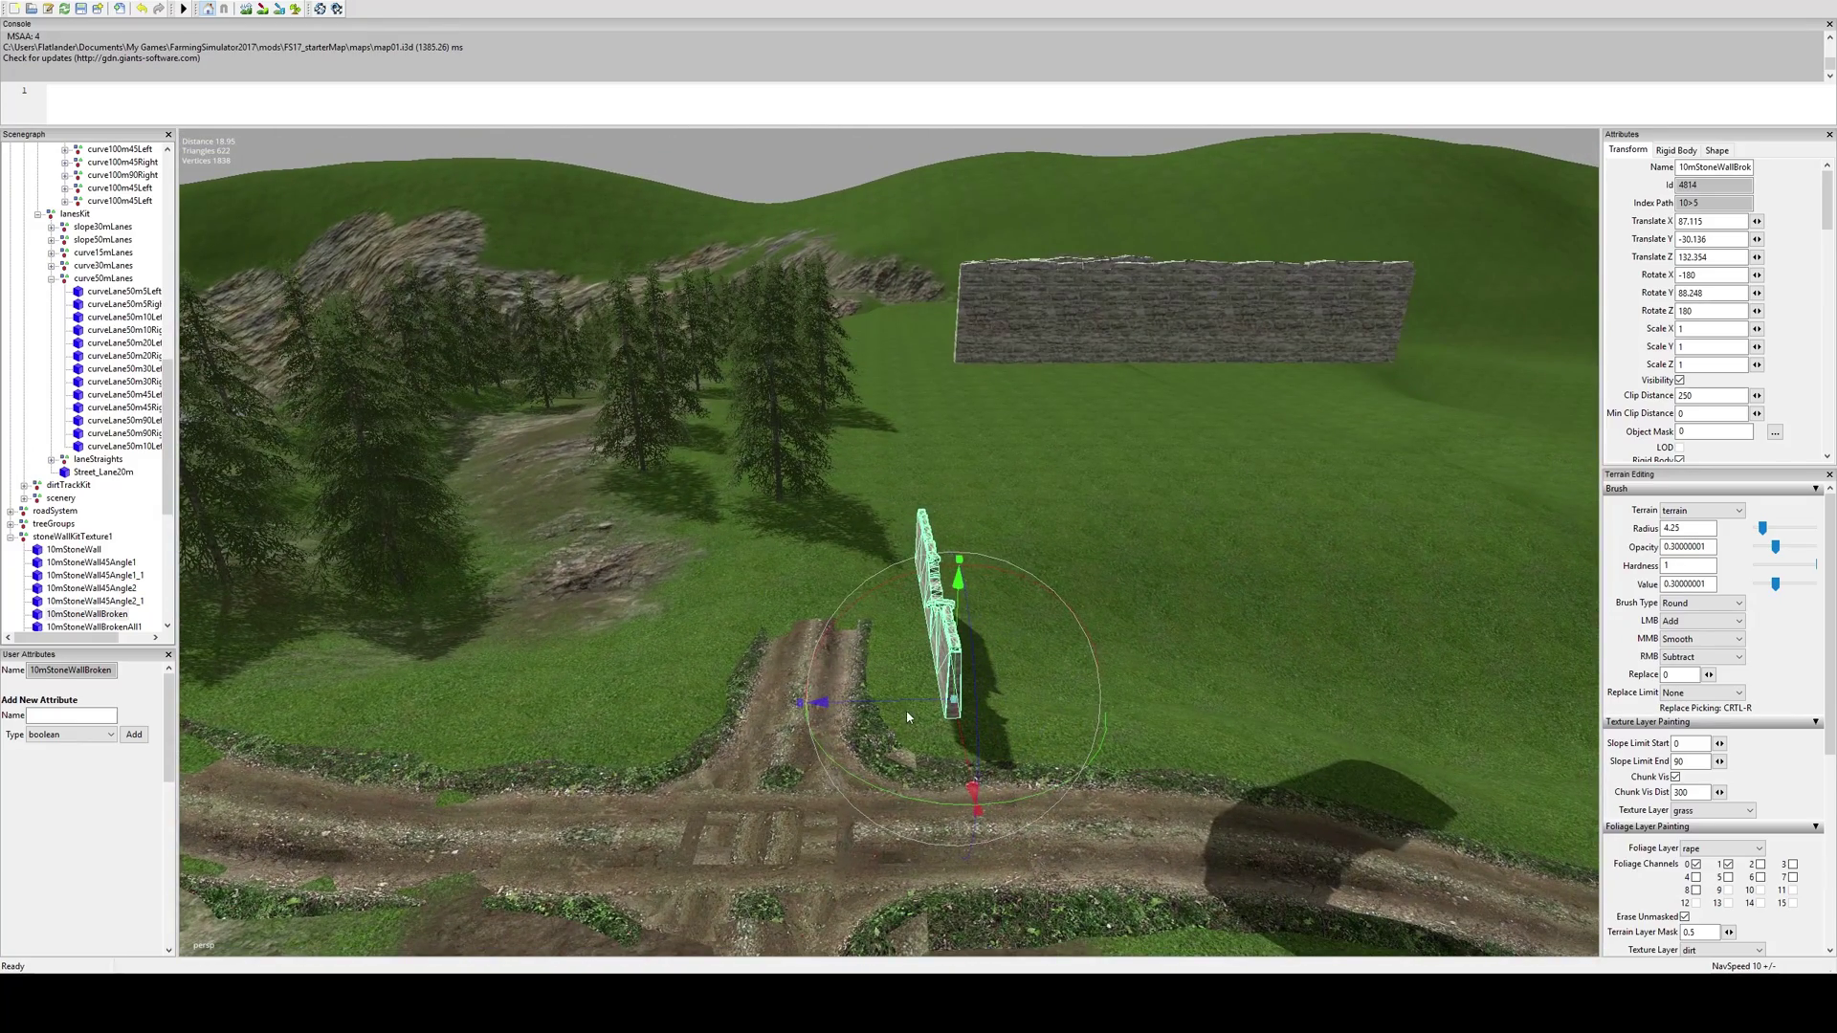
Move the broken stone wall across to the opposite side of the dirt track, to an X translation of 95.619
left_click_drag(907, 705, 655, 695)
right_click_drag(656, 696, 782, 755)
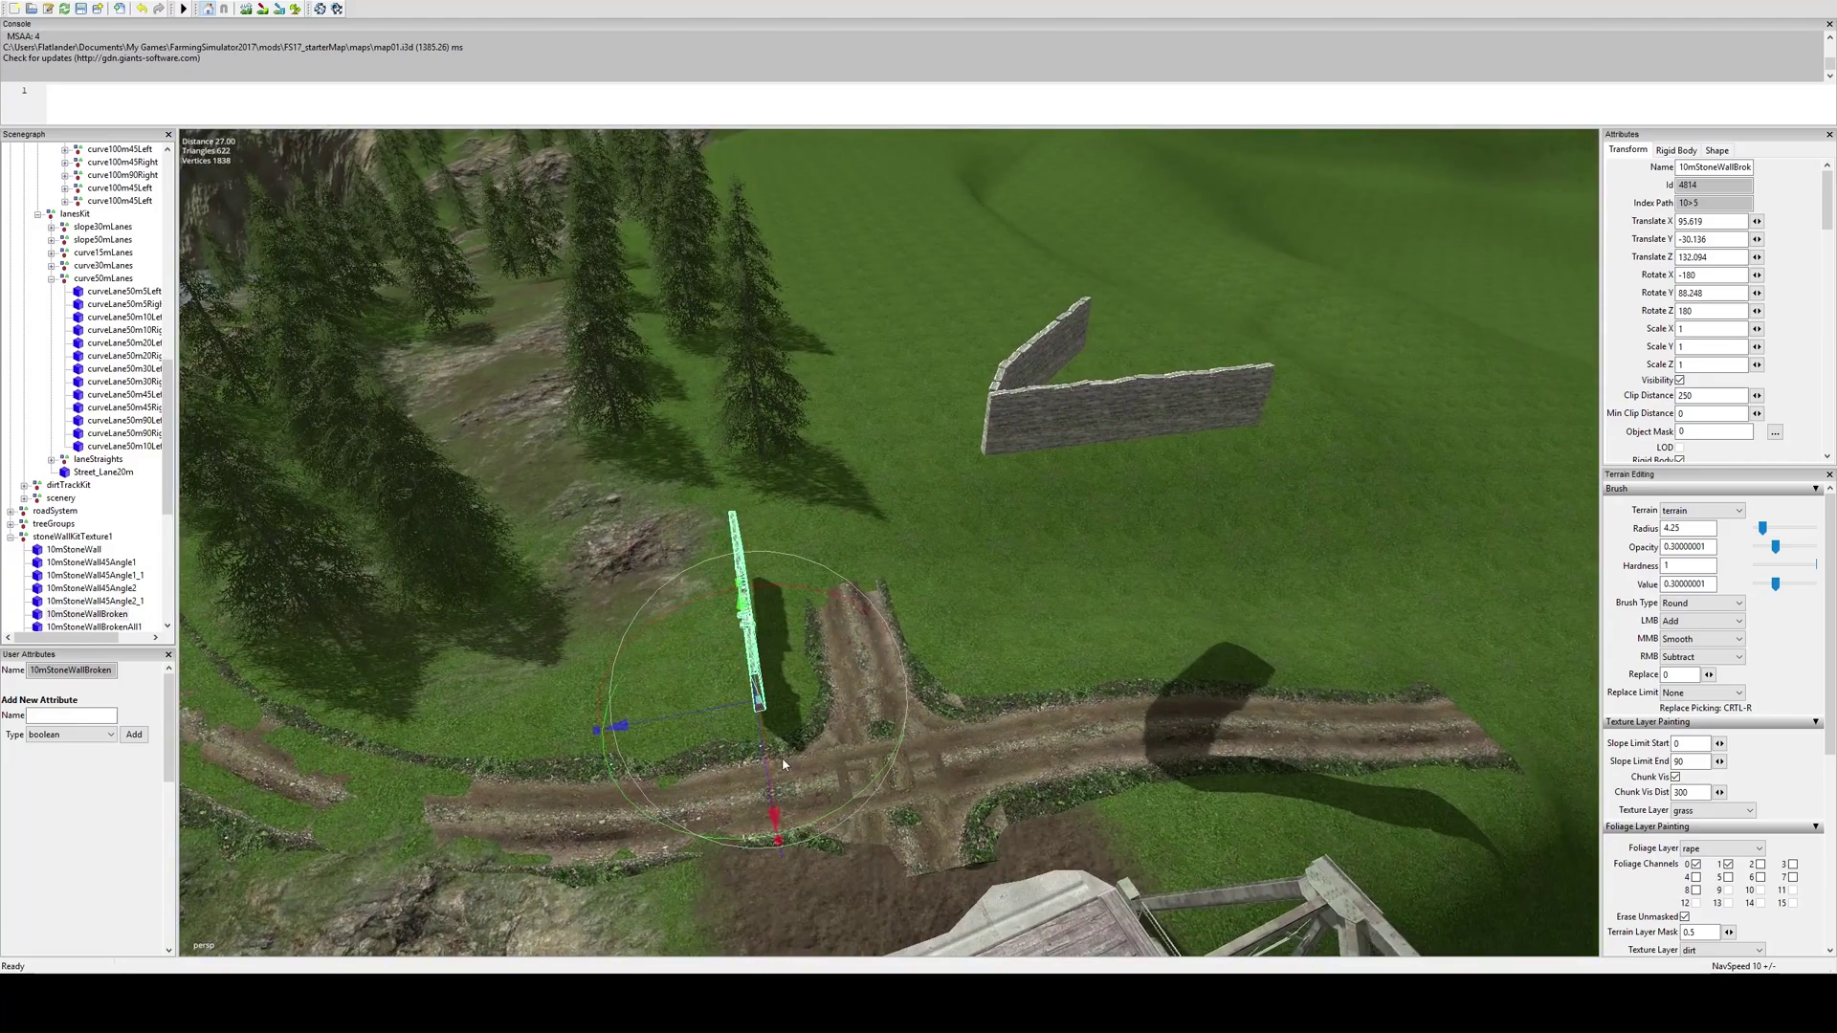
right_click_drag(858, 641, 1151, 484)
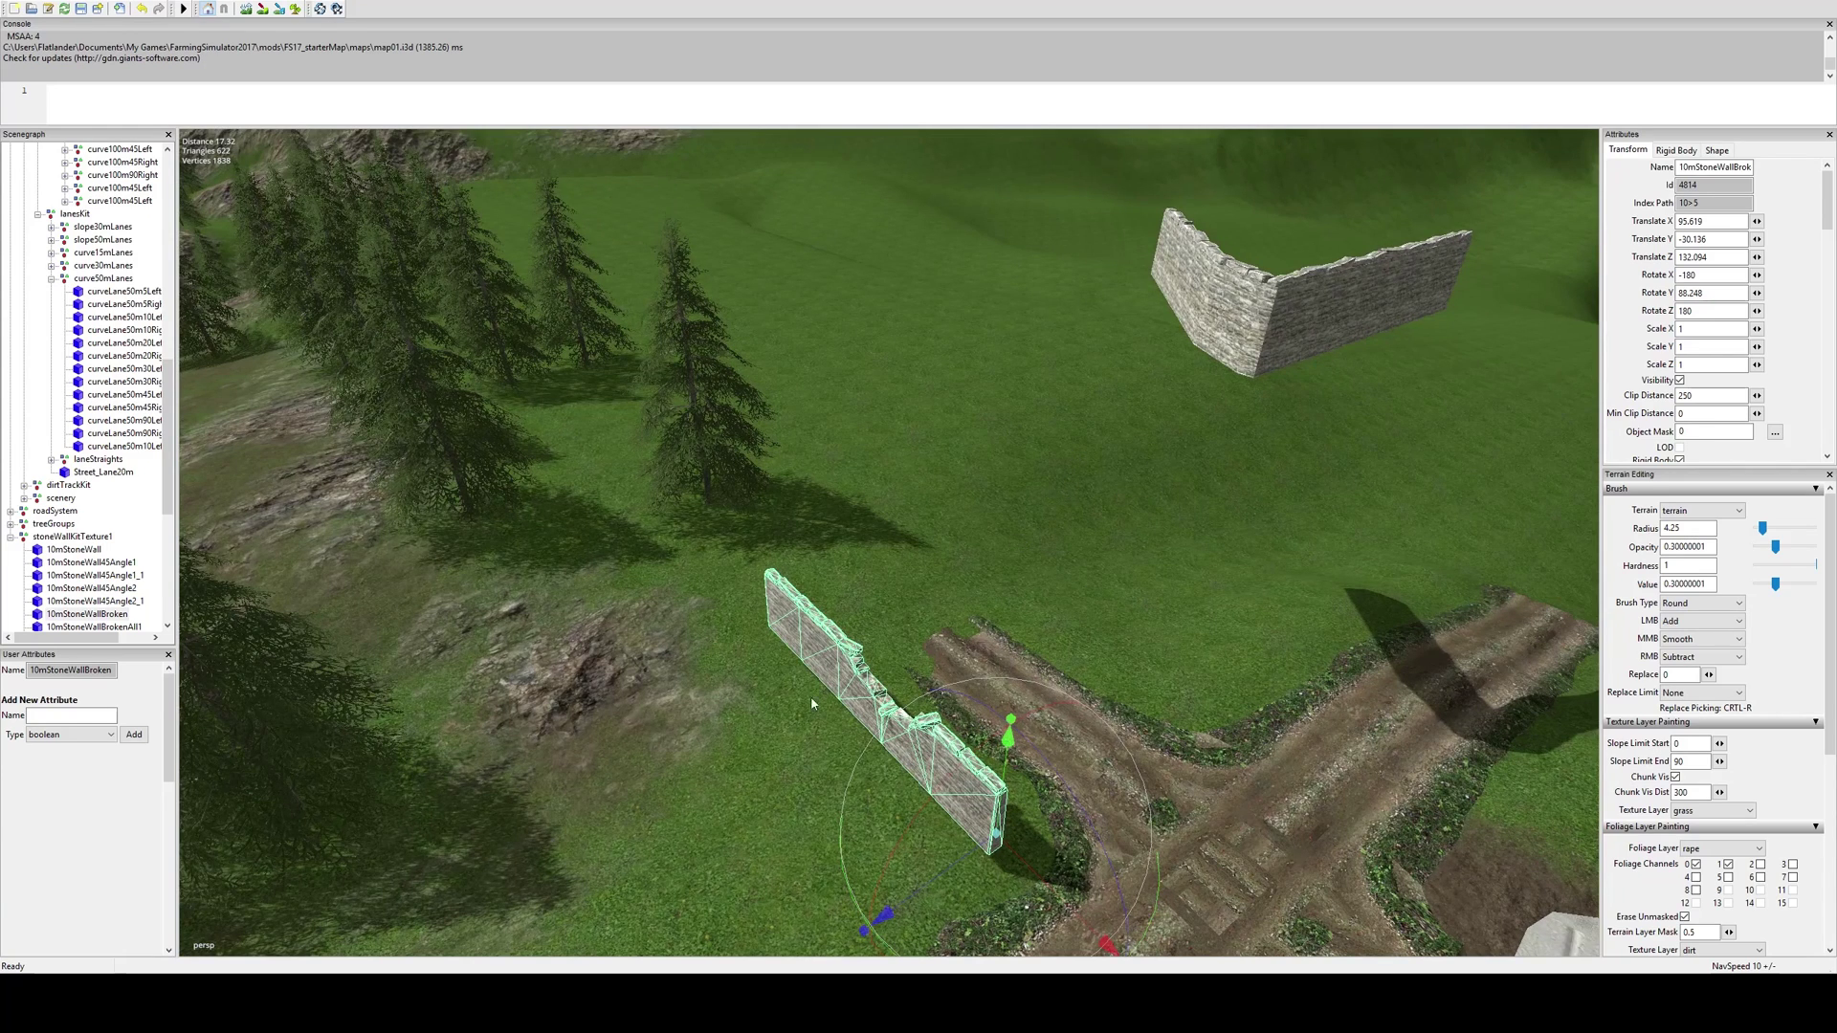
Select the spruce_stage3 tree at the grove's edge and relocate it on the ground to X 7.774, Z -74.542
left_click(703, 451)
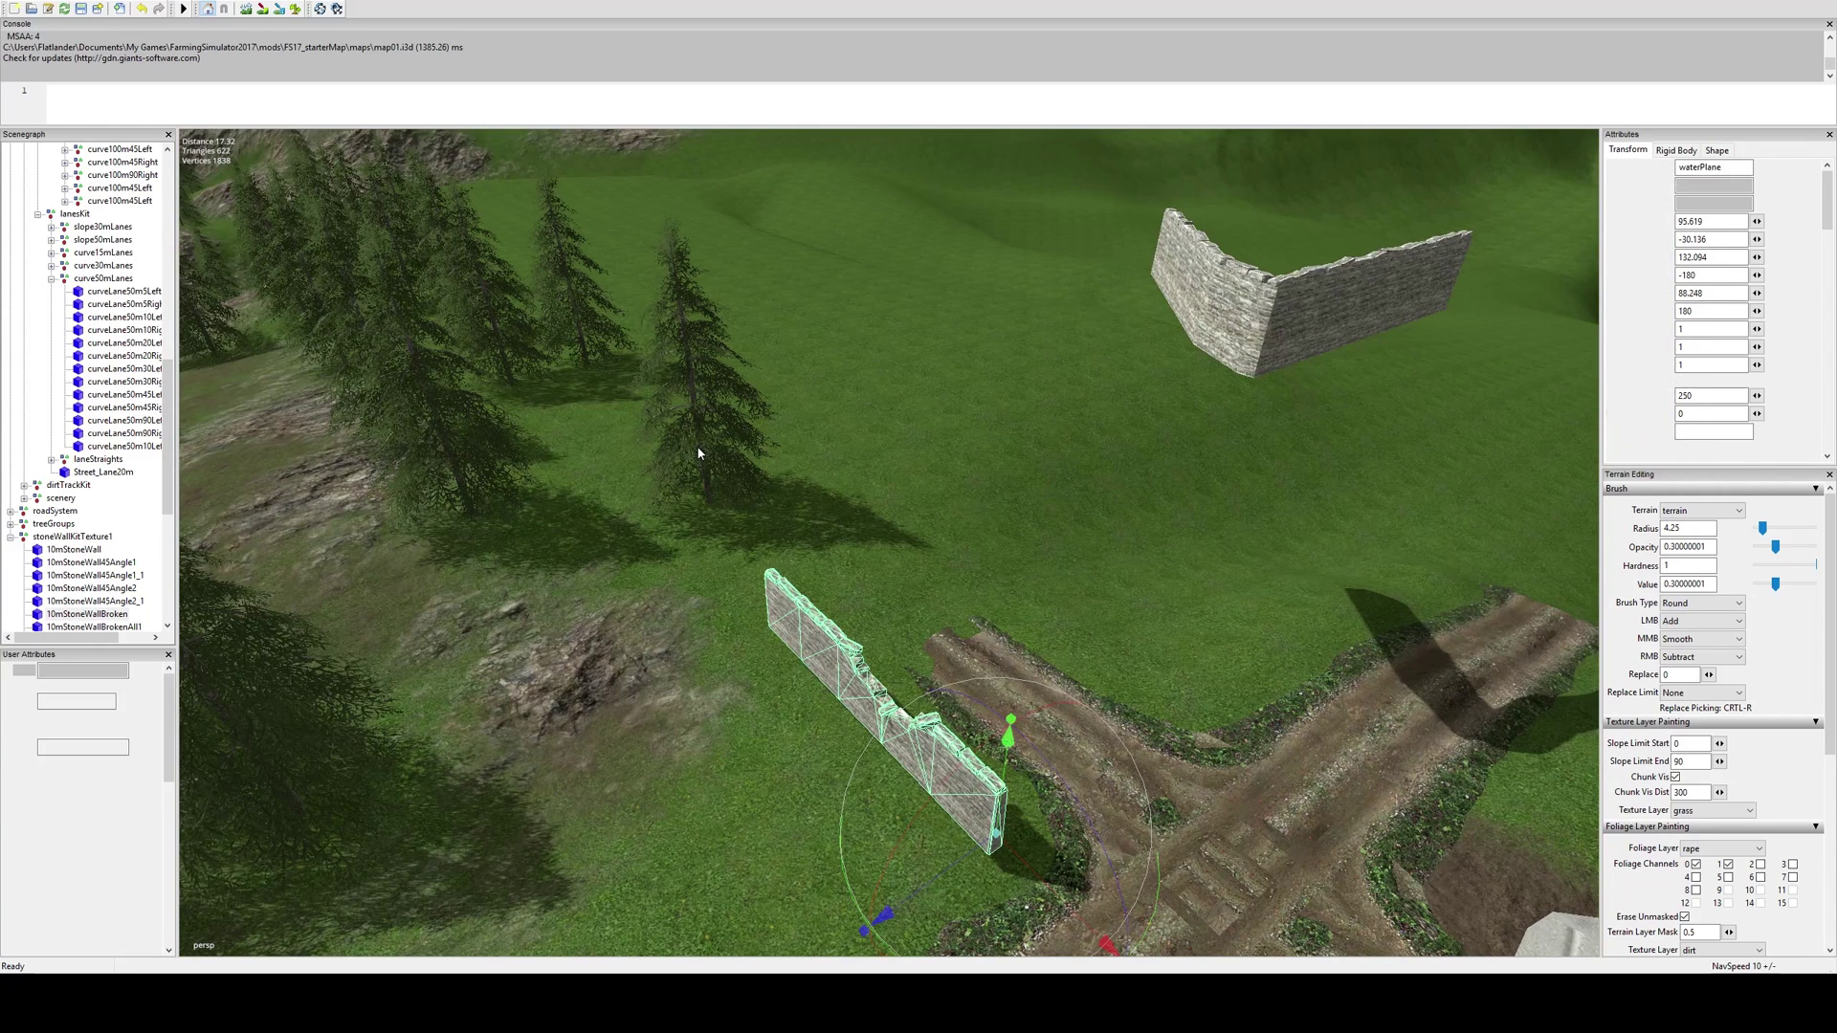
right_click_drag(696, 386, 703, 486)
left_click(595, 409)
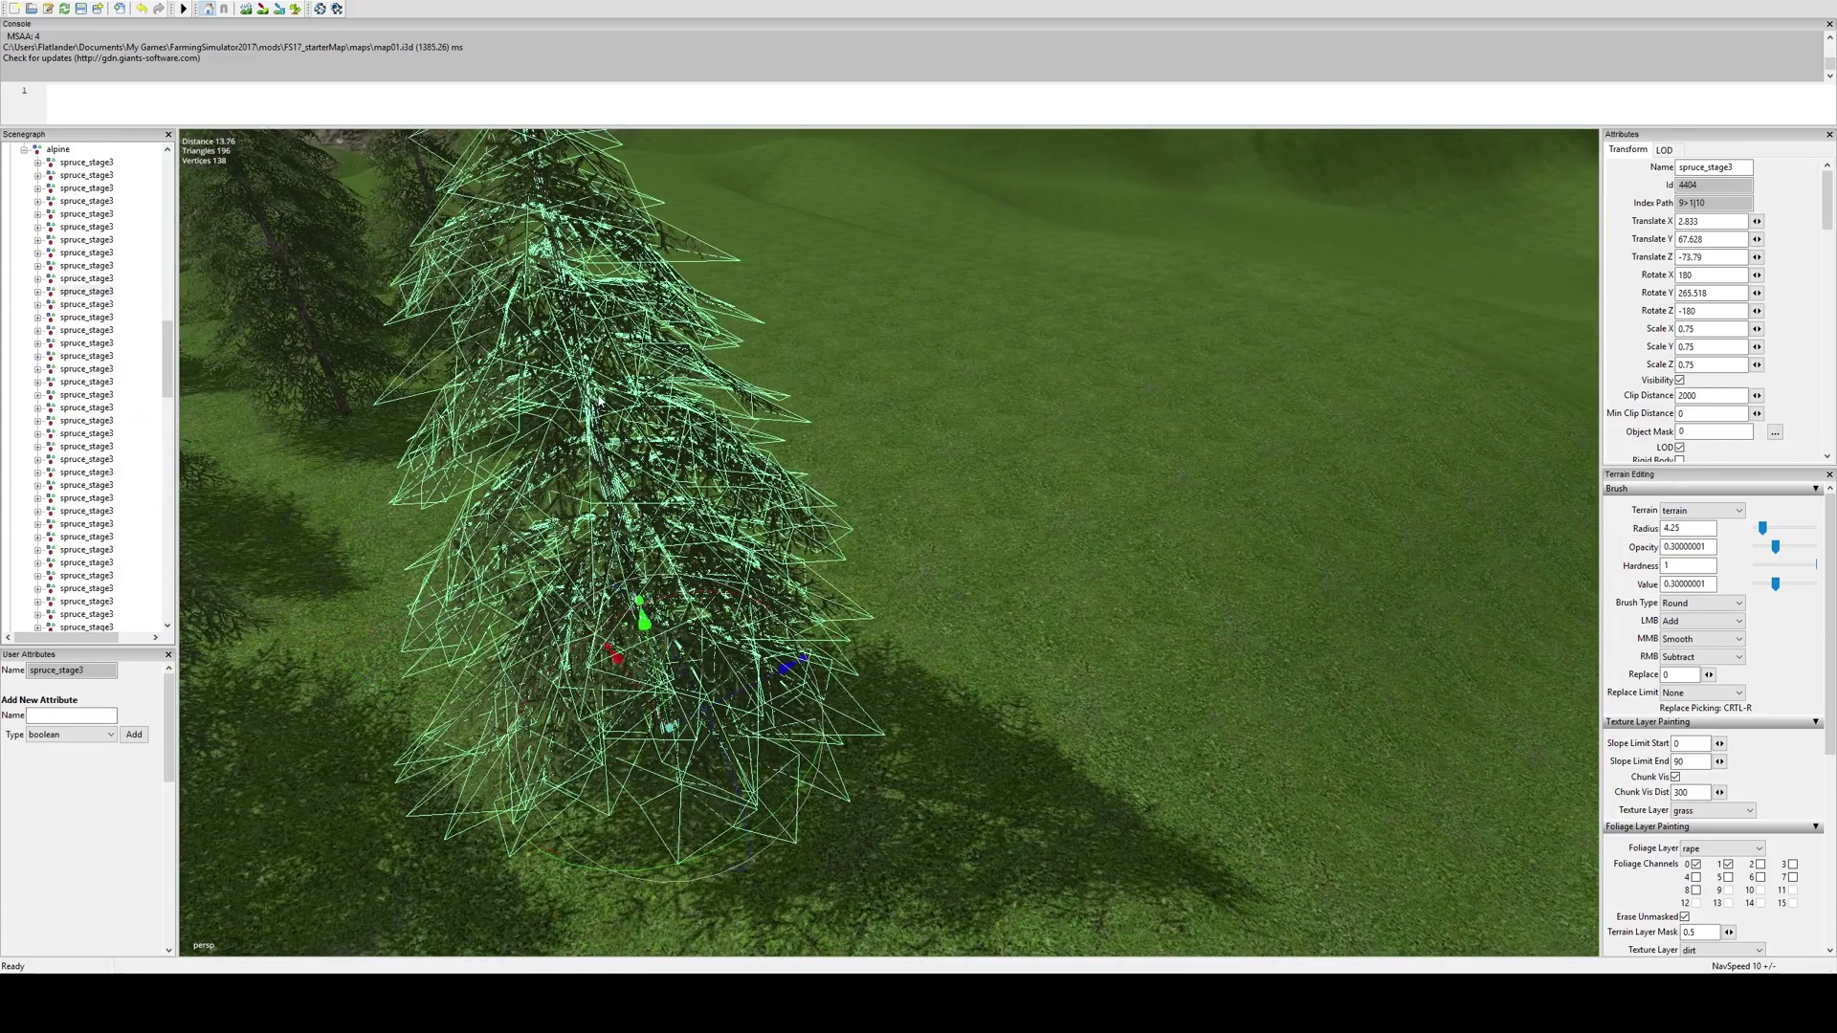
key("ctrl+b")
left_click(414, 888)
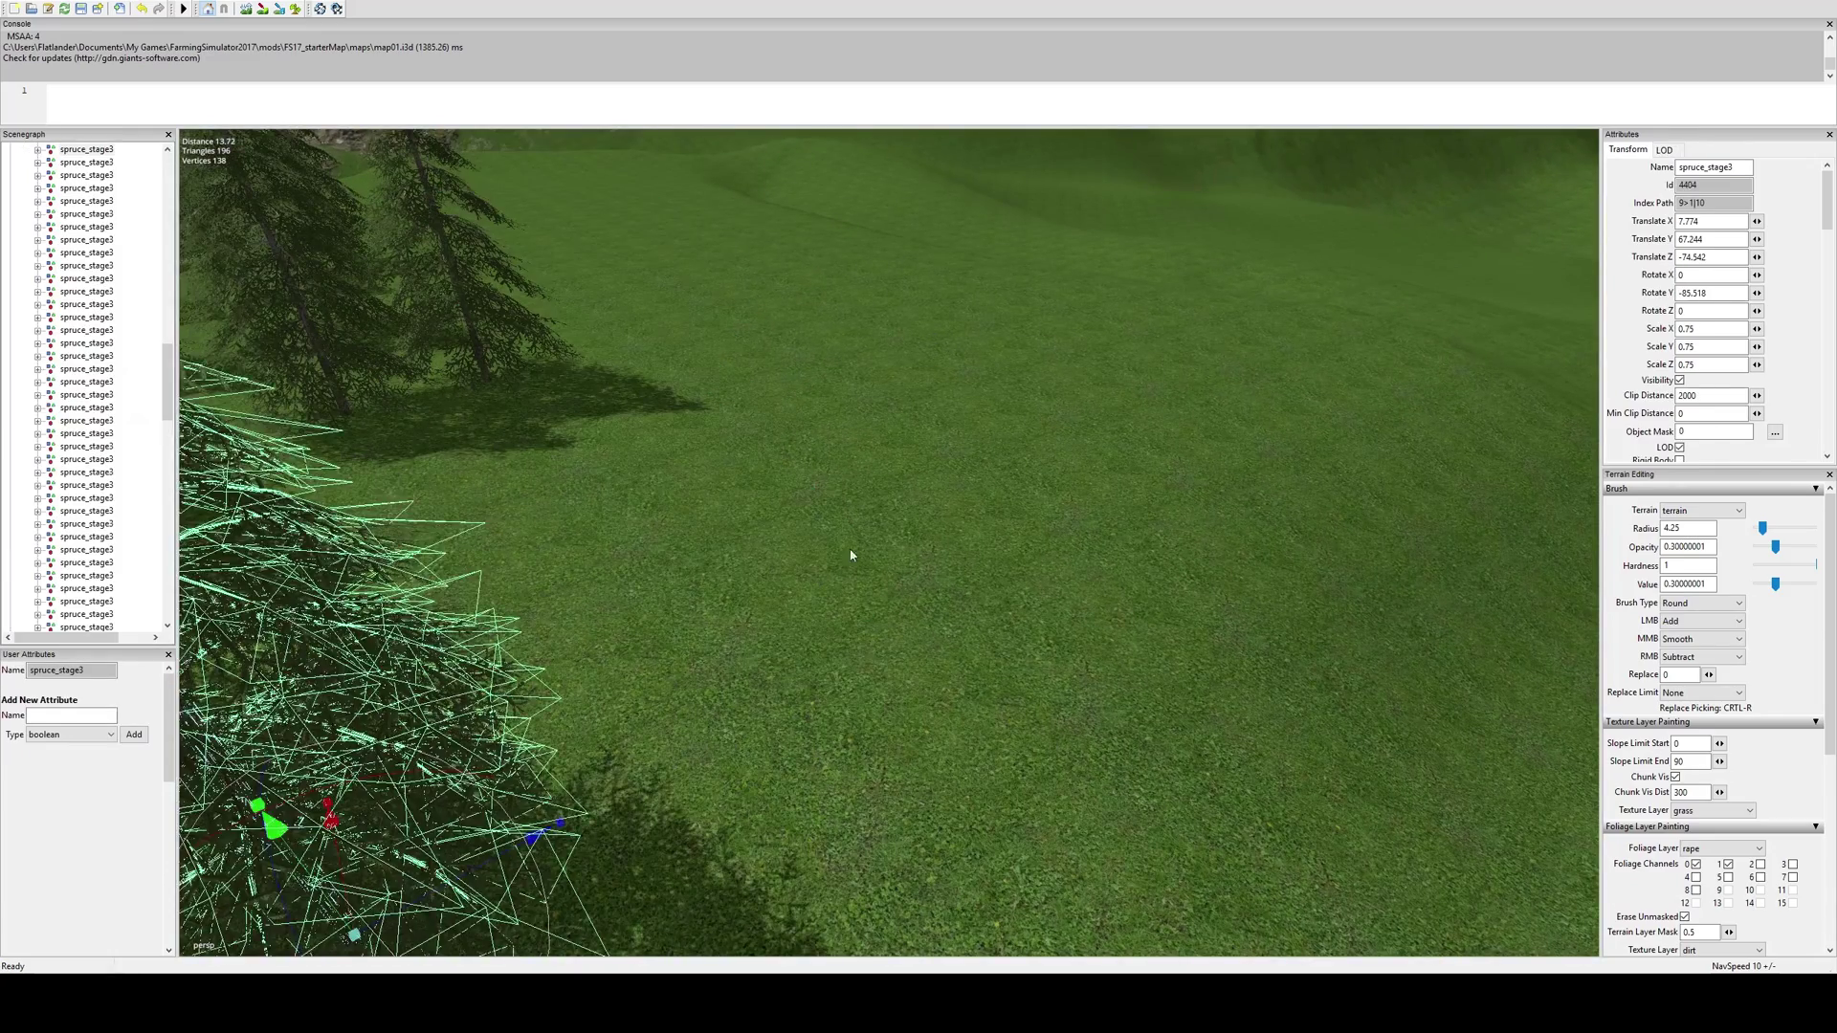
Examine the spruce-covered headland with its dirt tracks, rock faces, bridges and placed stone walls from several distances and angles
scroll(816, 578, "down", 5)
left_click_drag(662, 673, 970, 498, "alt")
scroll(783, 543, "down", 3)
right_click_drag(970, 497, 1033, 481)
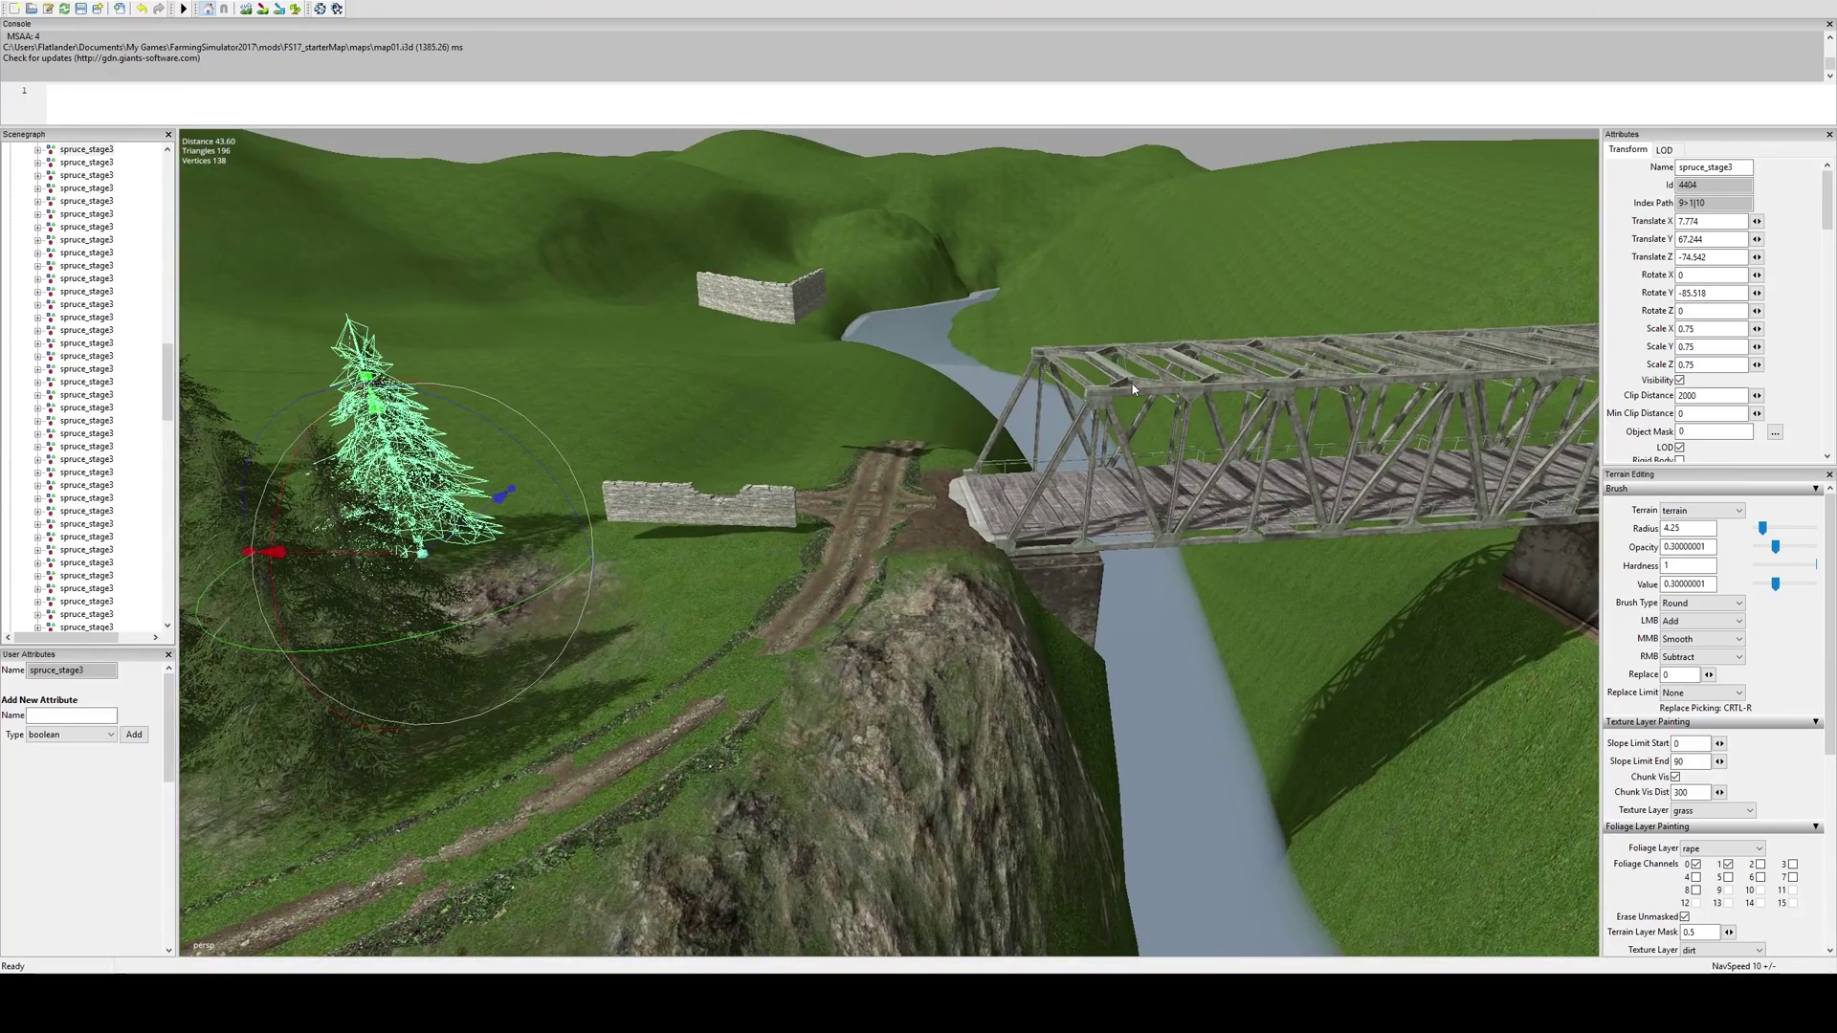
right_click_drag(1134, 390, 599, 626, "alt")
middle_click_drag(715, 653, 985, 593, "alt")
left_click_drag(985, 594, 958, 574, "alt")
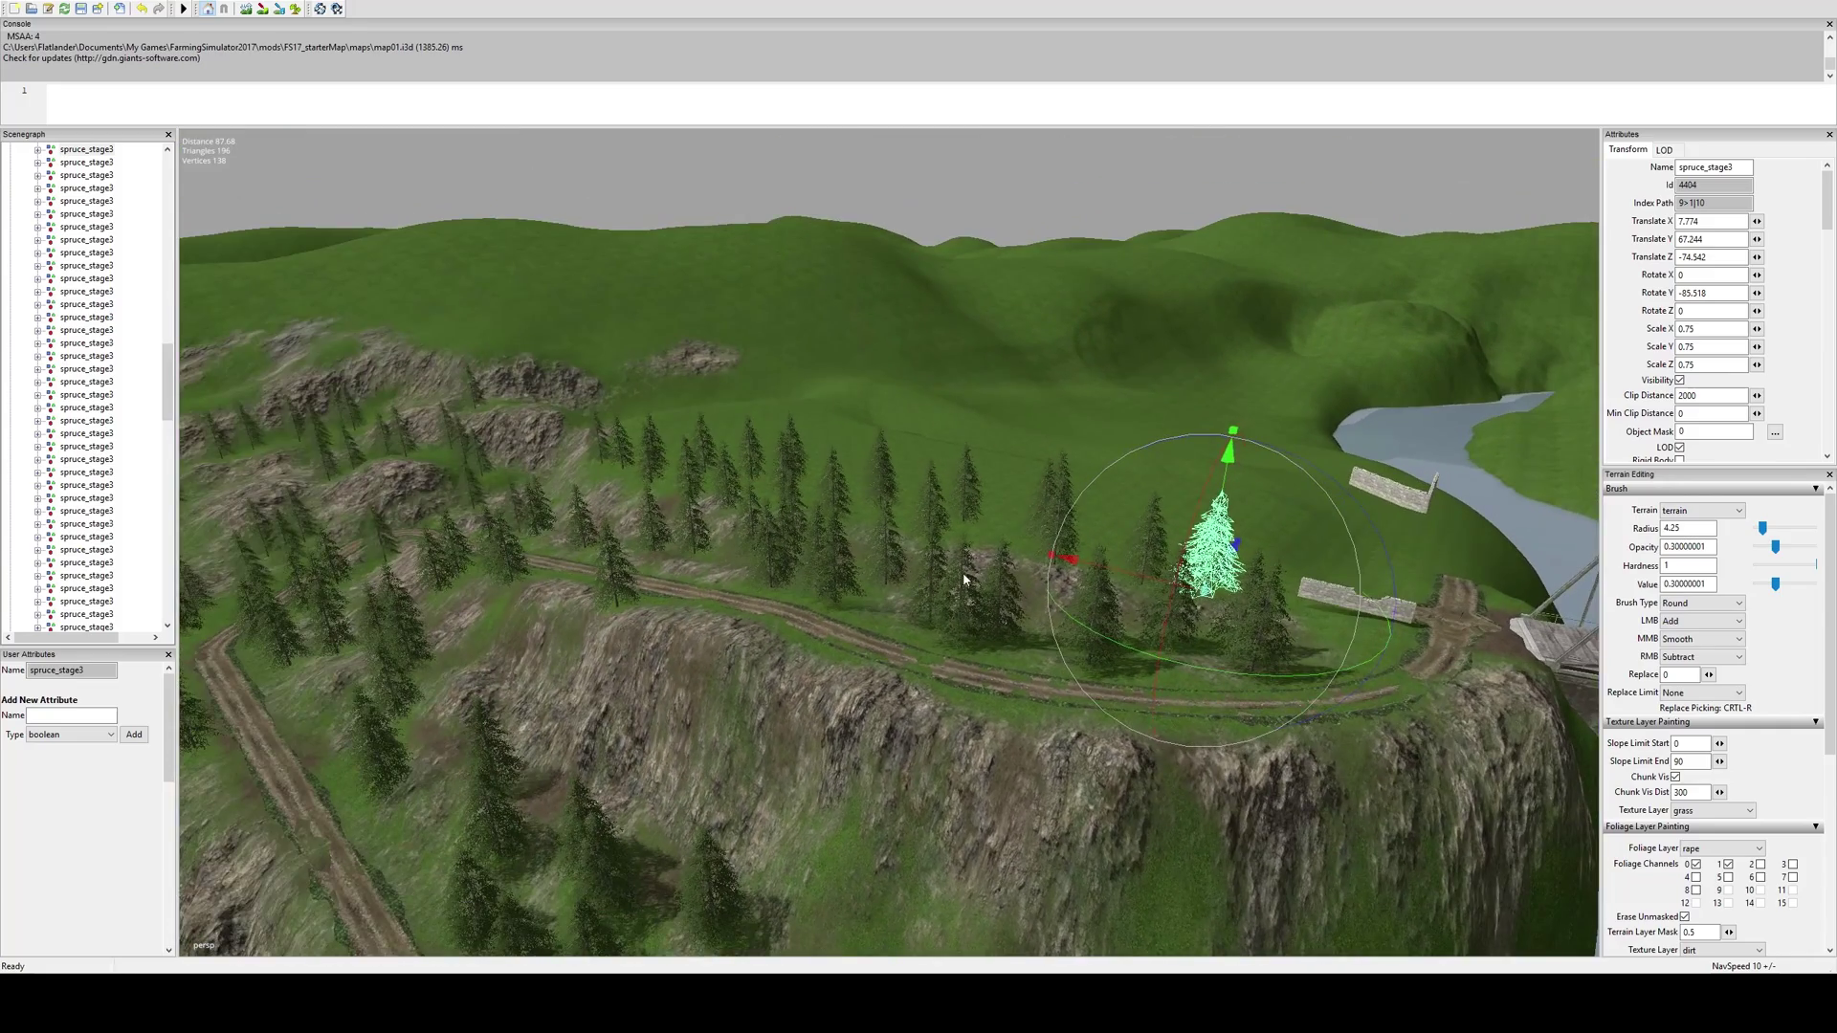
middle_click_drag(978, 564, 496, 405, "alt")
right_click_drag(496, 406, 1100, 354, "alt")
middle_click_drag(1101, 354, 888, 481, "alt")
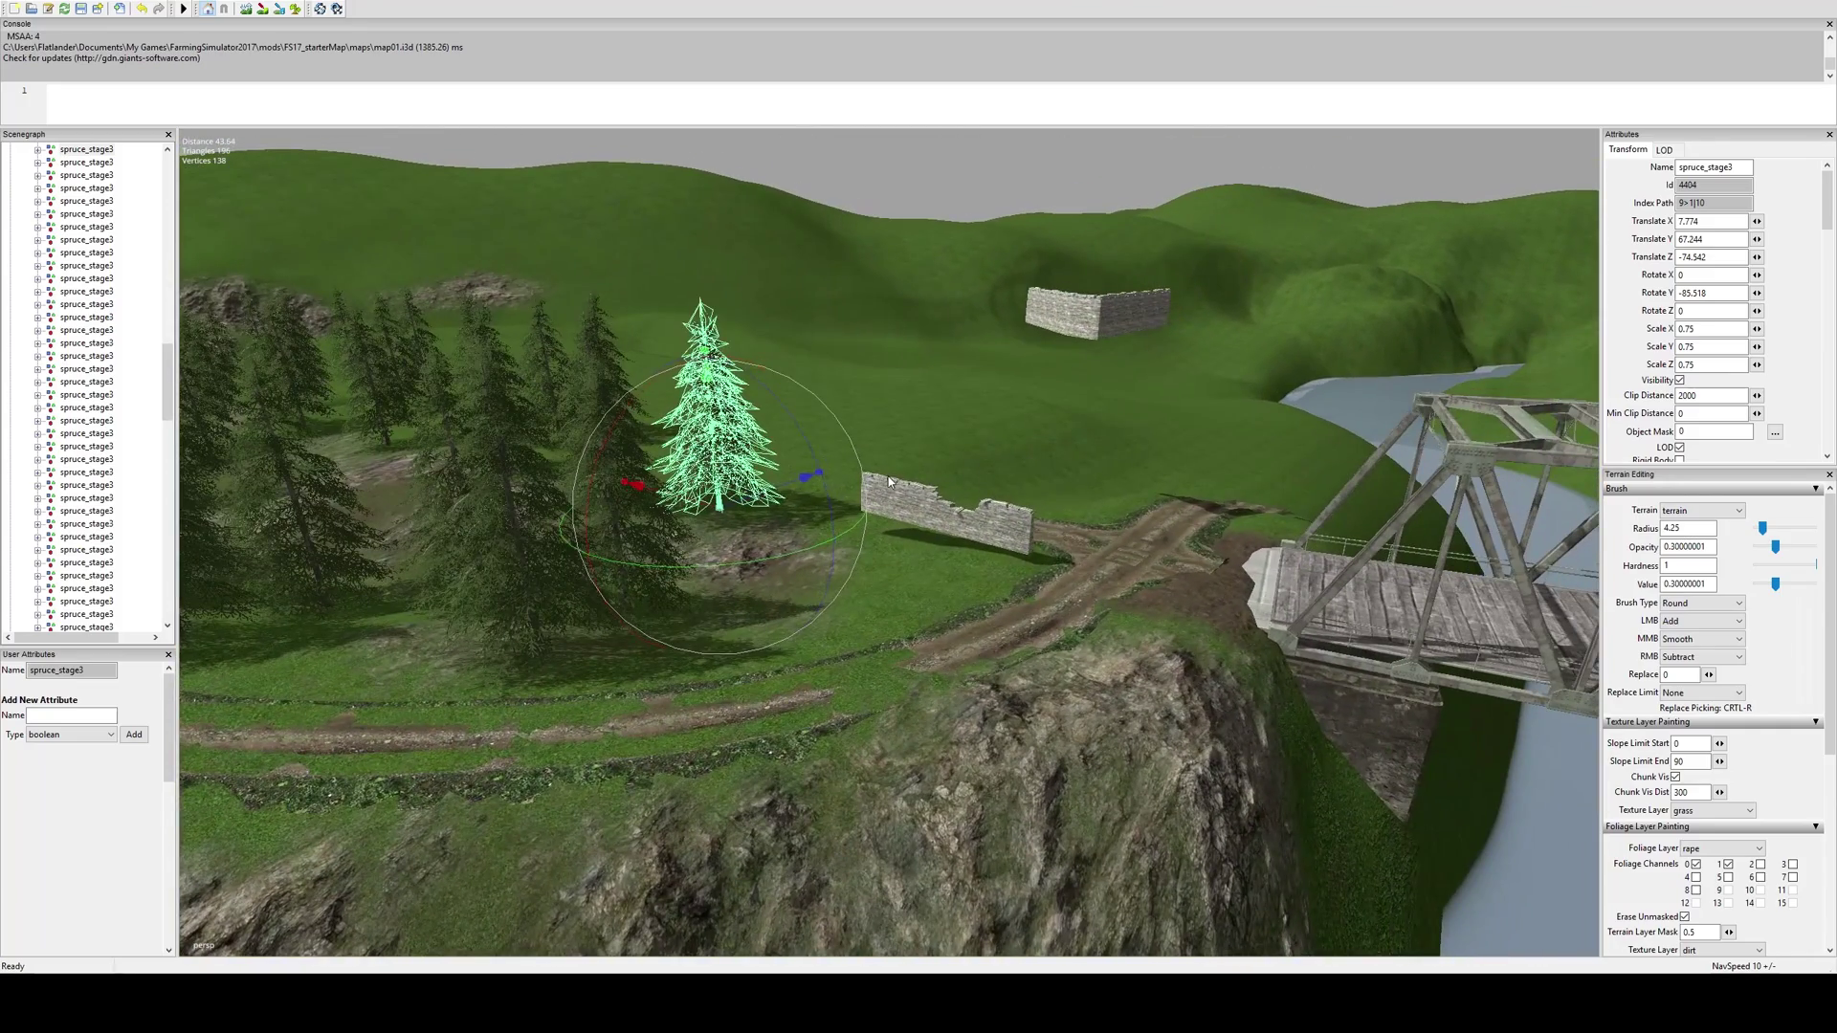
right_click_drag(982, 451, 851, 513)
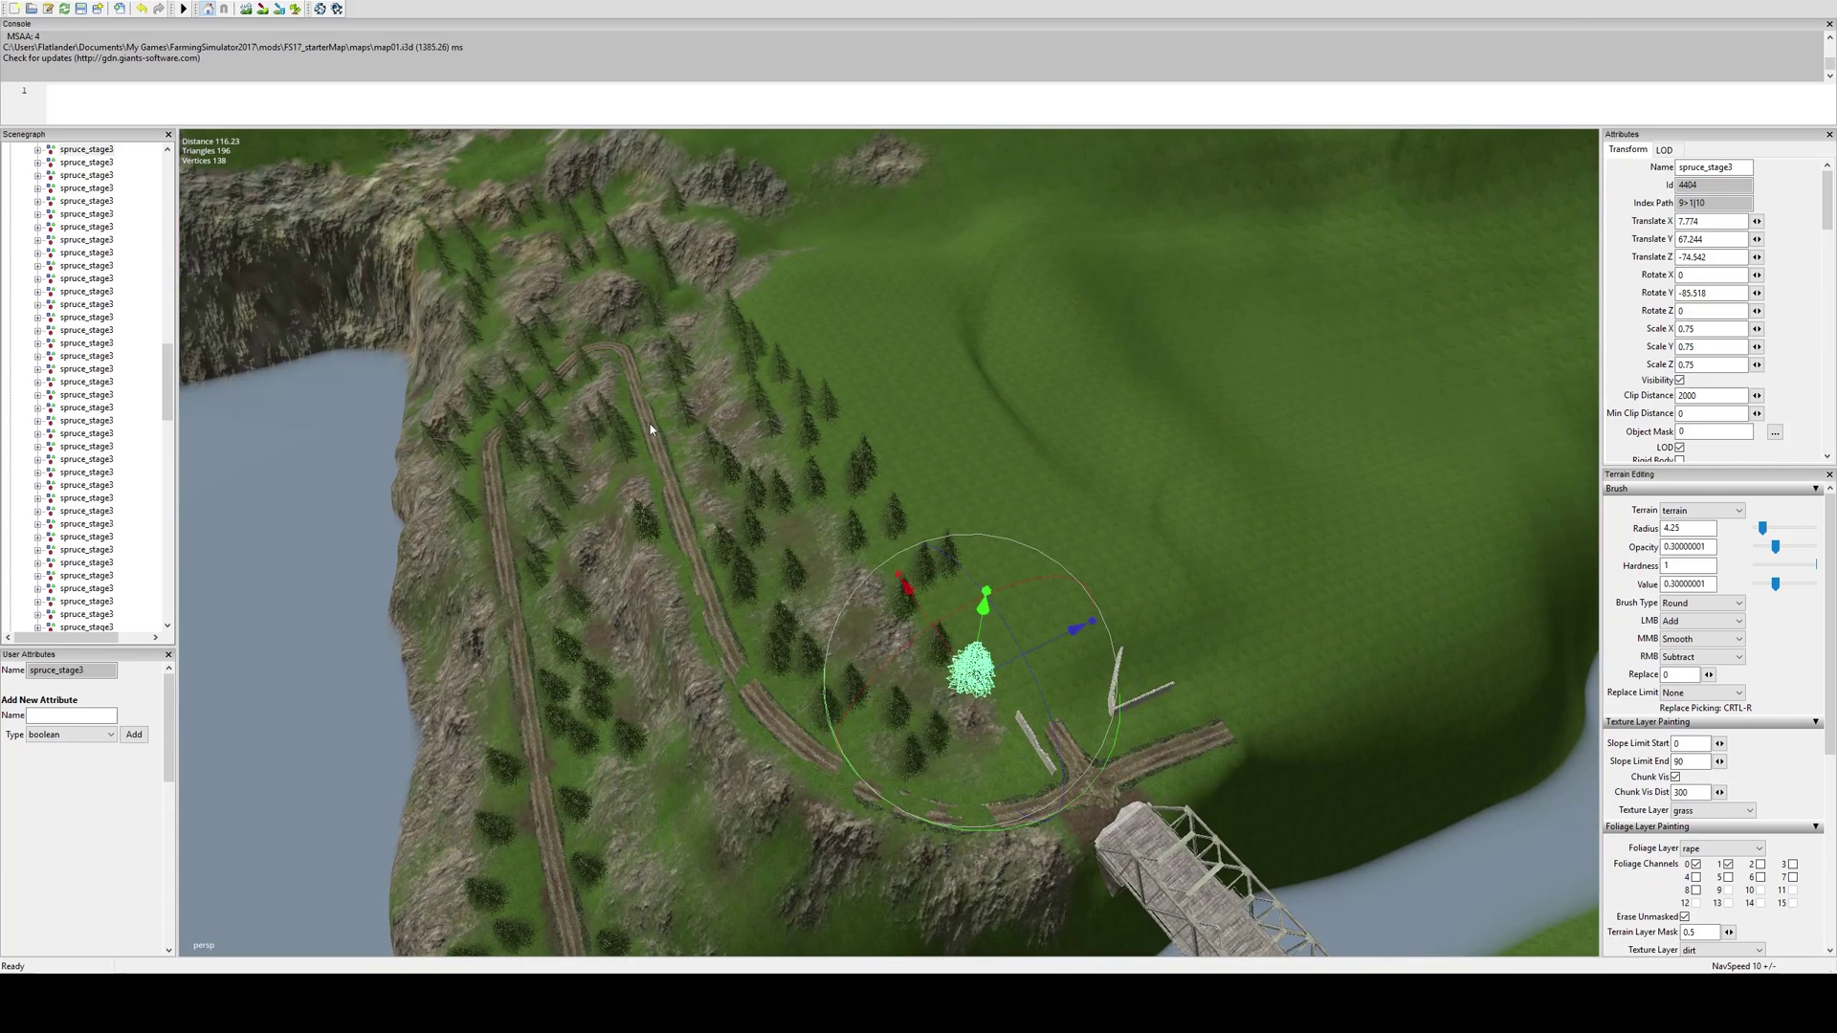
right_click_drag(1014, 745, 683, 712)
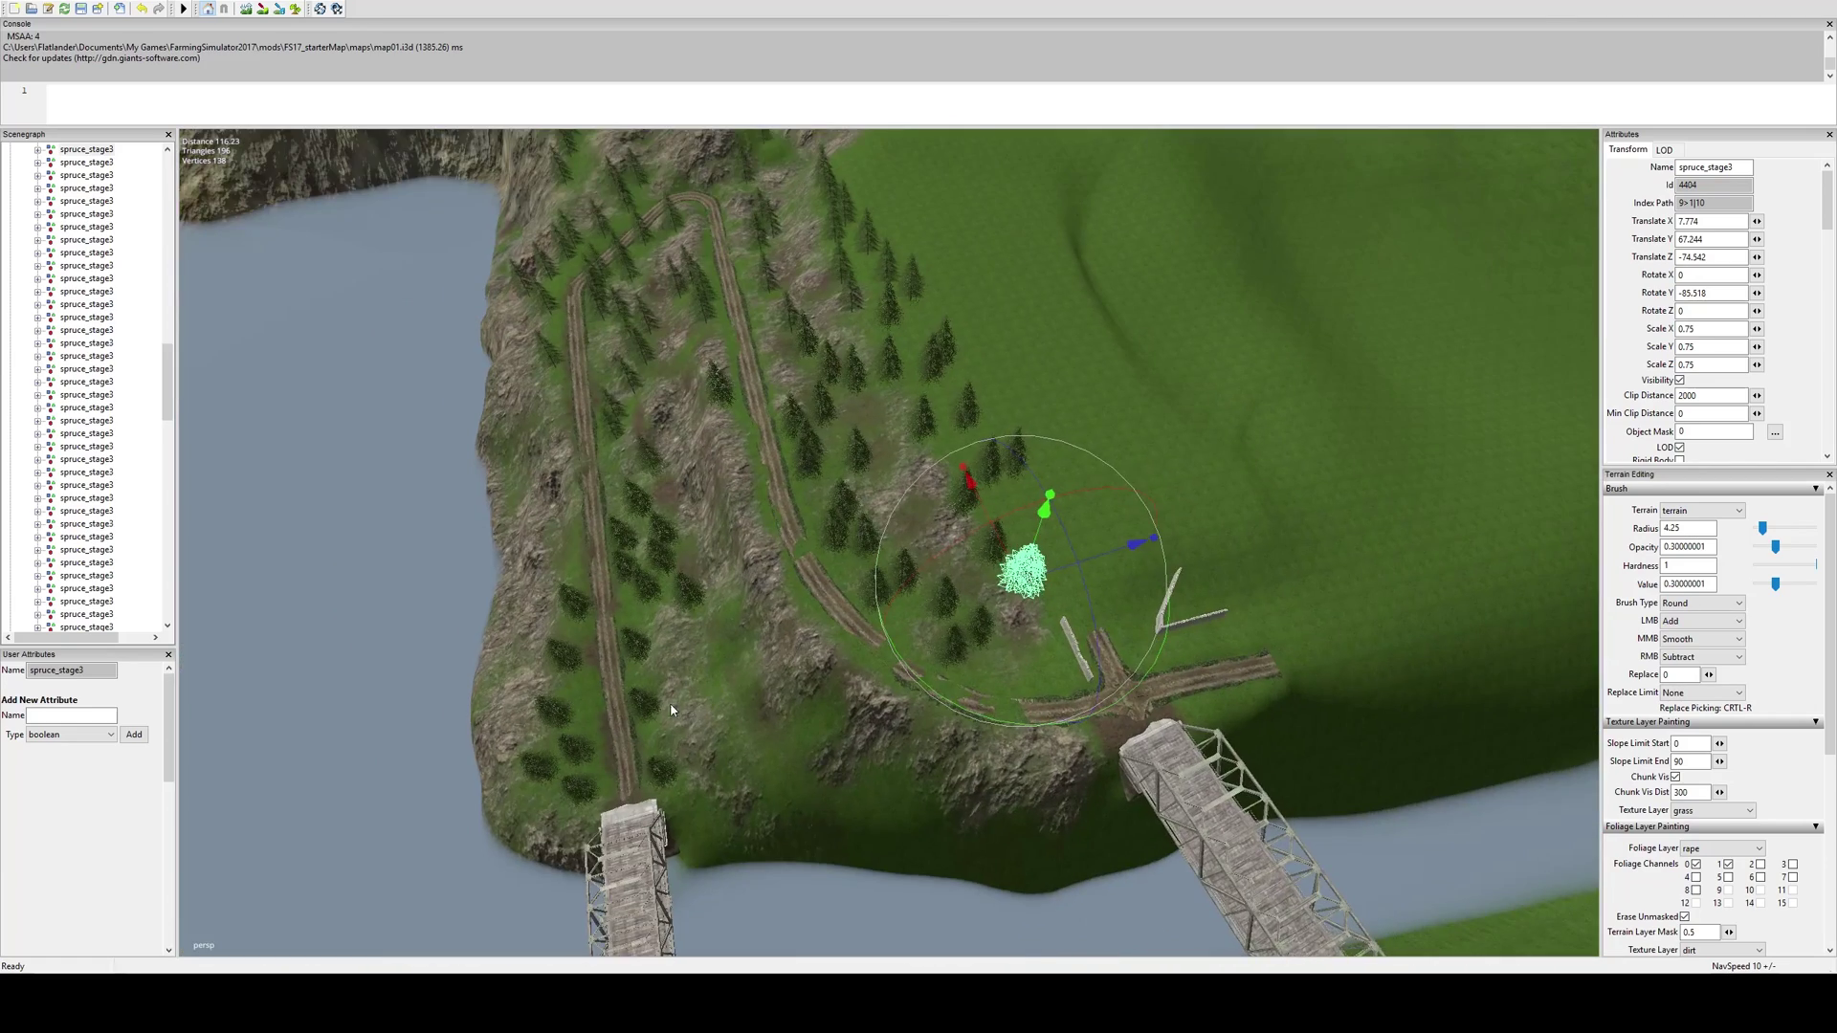
left_click_drag(701, 645, 679, 565, "alt")
middle_click_drag(679, 565, 909, 498, "alt")
left_click_drag(909, 498, 944, 418, "alt")
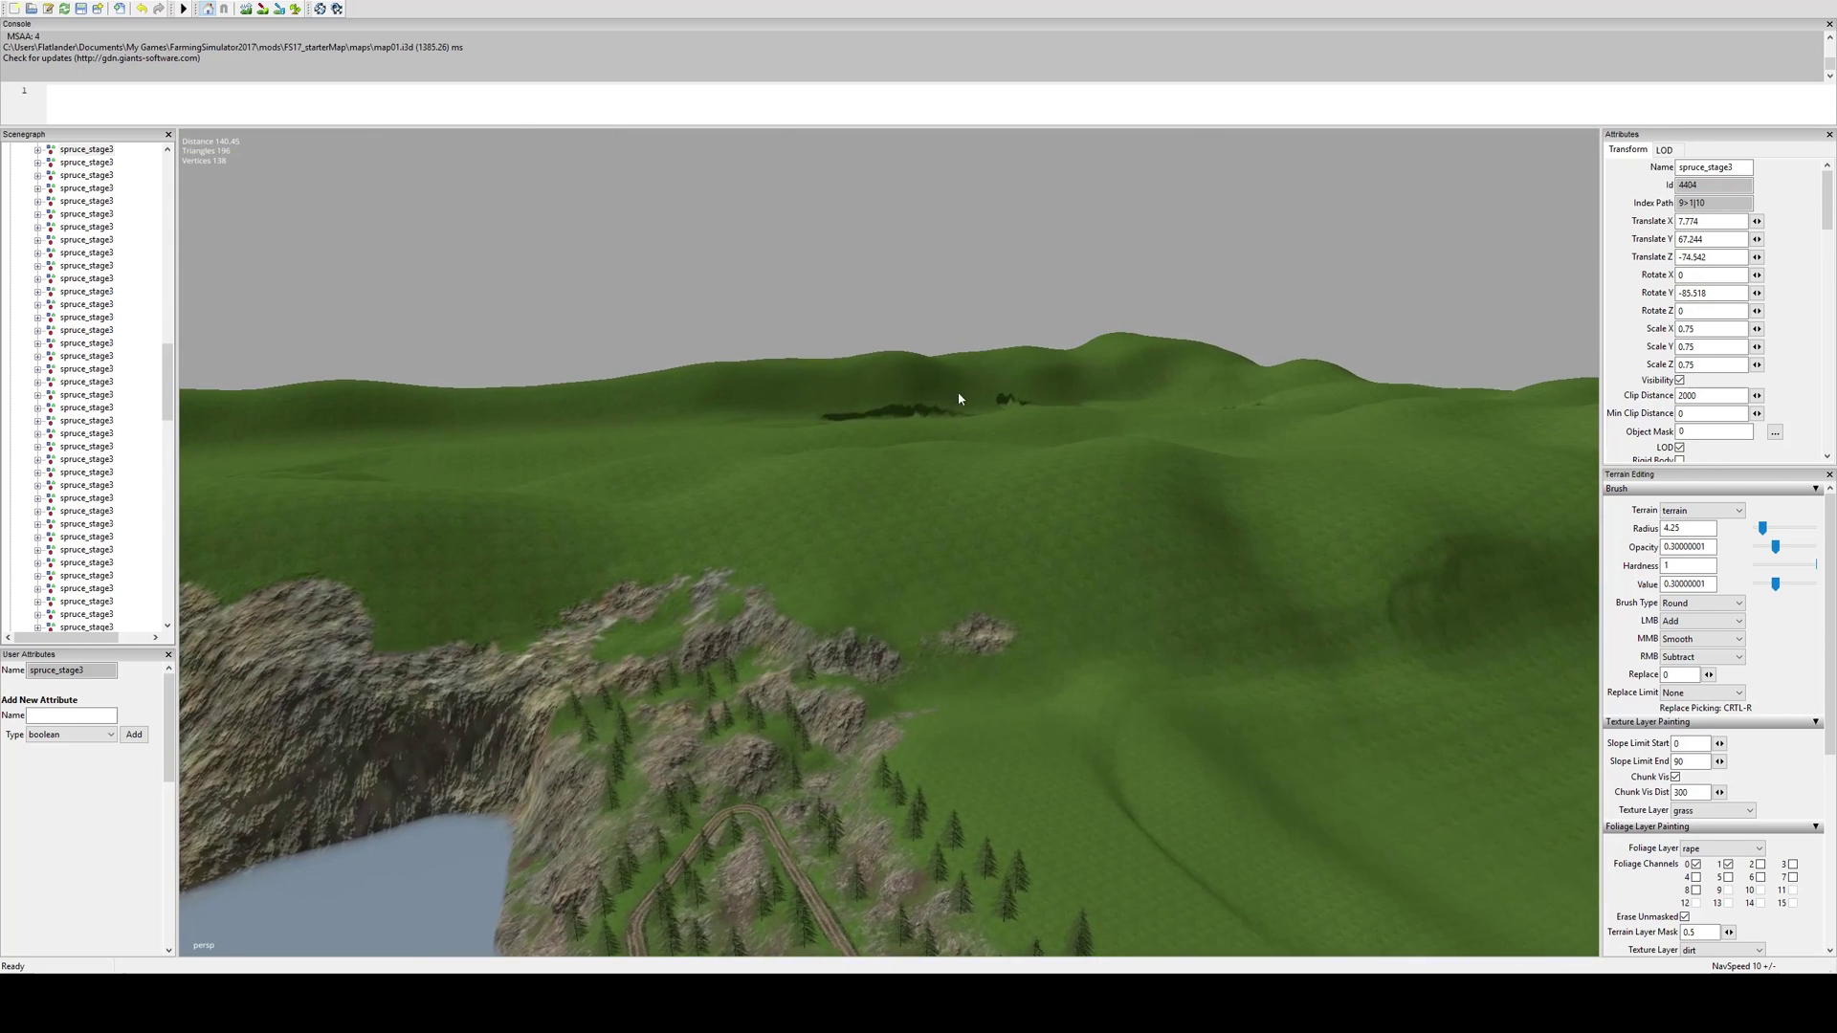
Look over the grassy hills, the tree cluster and the winding paved road on the far side of the map
middle_click_drag(944, 418, 1165, 798, "alt")
left_click_drag(1165, 803, 680, 596, "alt")
right_click_drag(680, 596, 1535, 327, "alt")
right_click_drag(670, 660, 1521, 656, "alt")
middle_click_drag(669, 694, 1550, 670, "alt")
right_click_drag(631, 725, 1043, 503)
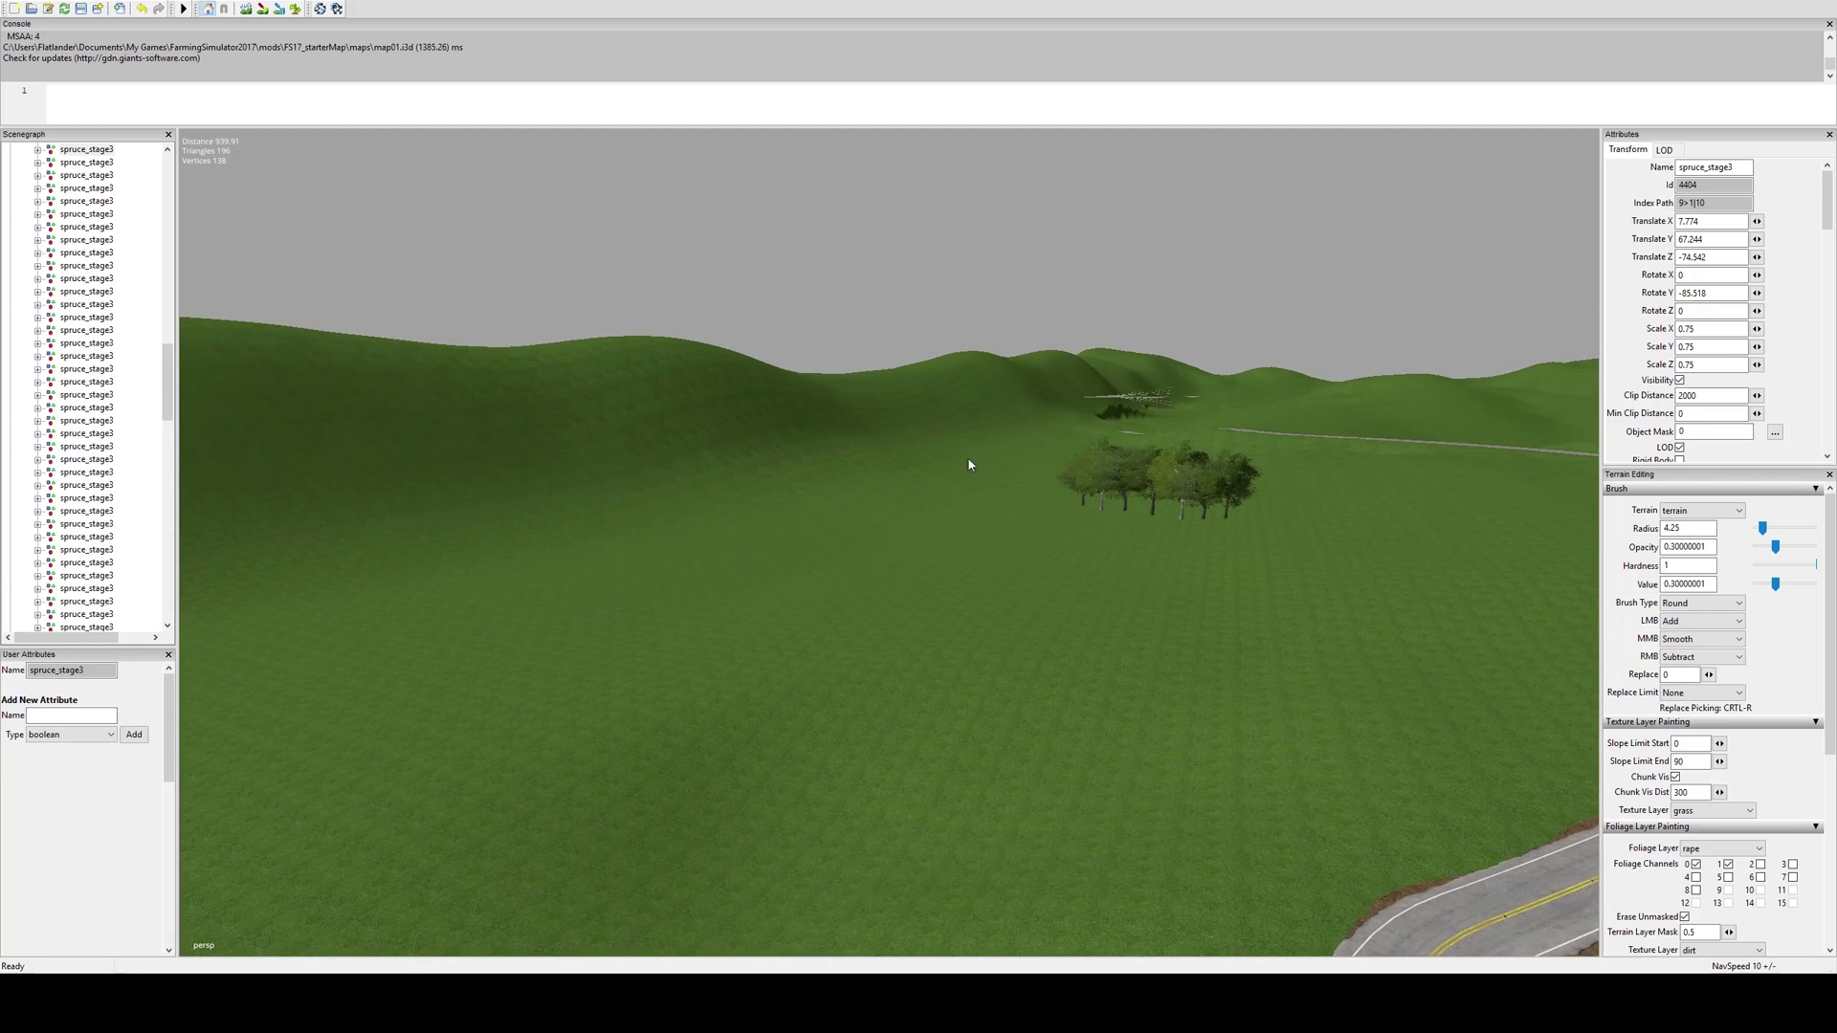
right_click_drag(913, 670, 1354, 454)
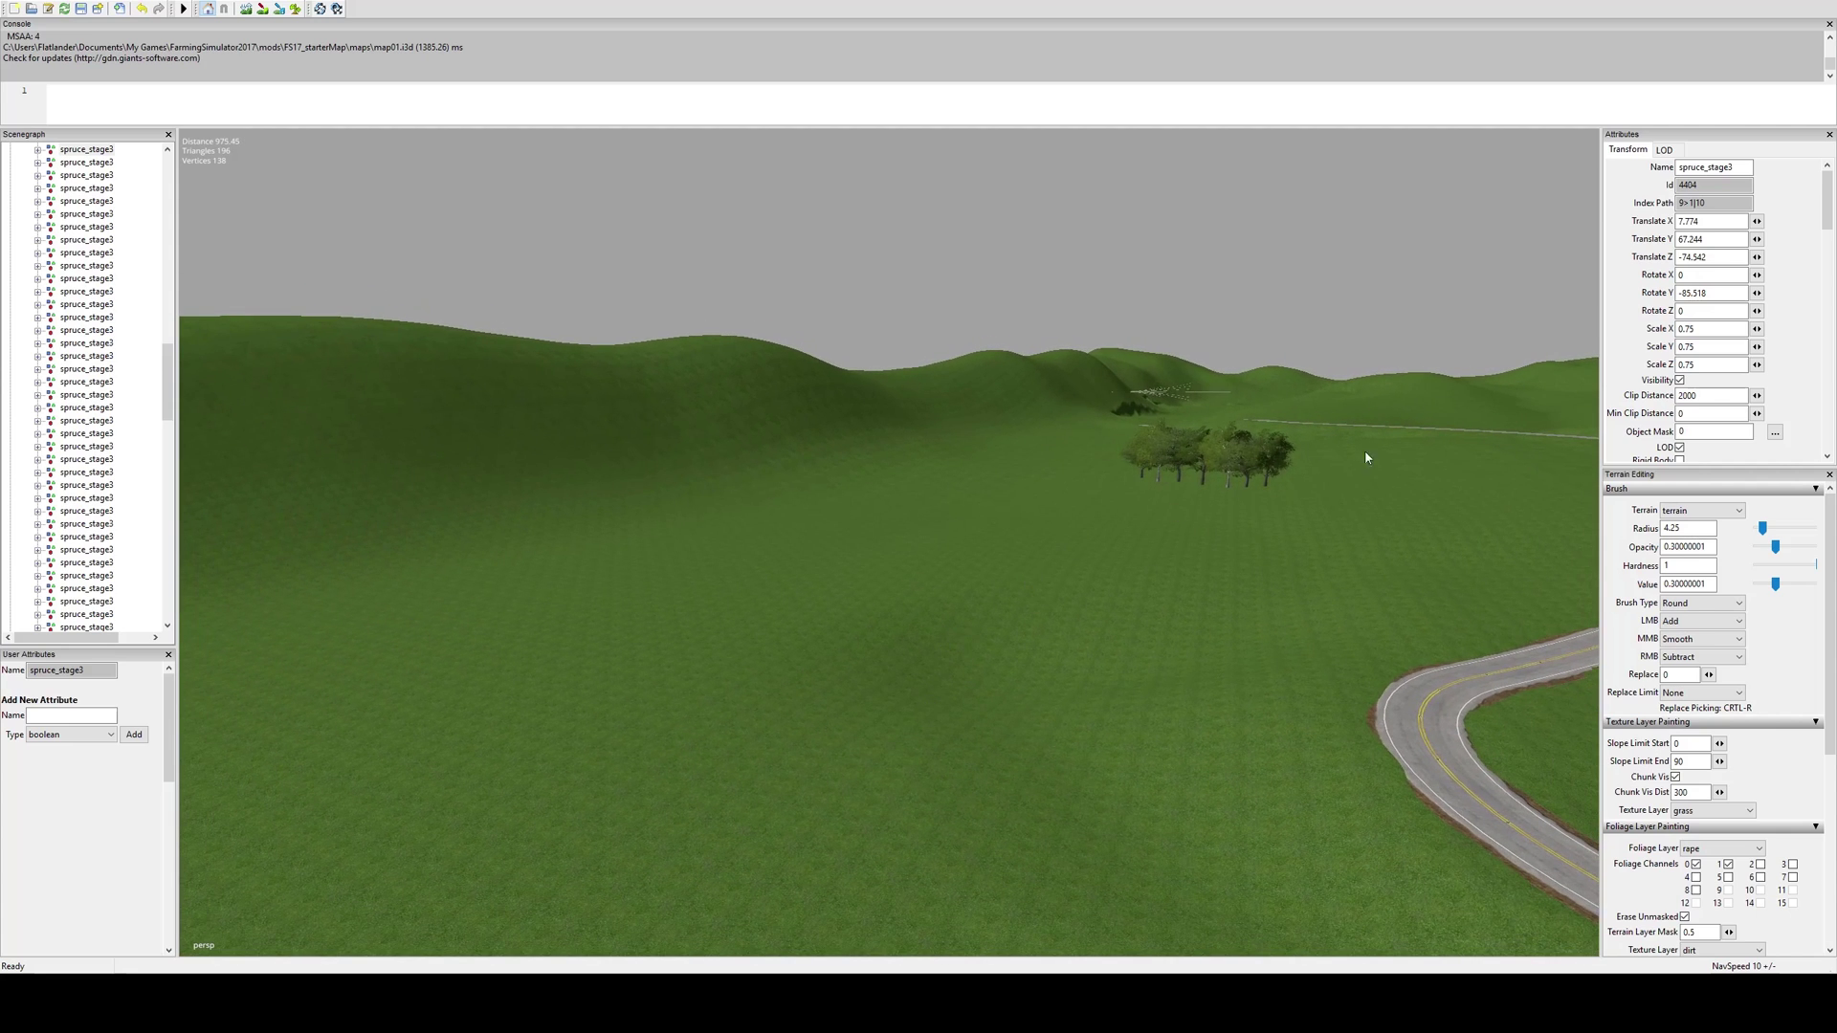
right_click_drag(1256, 514, 859, 489)
right_click_drag(978, 907, 1130, 499)
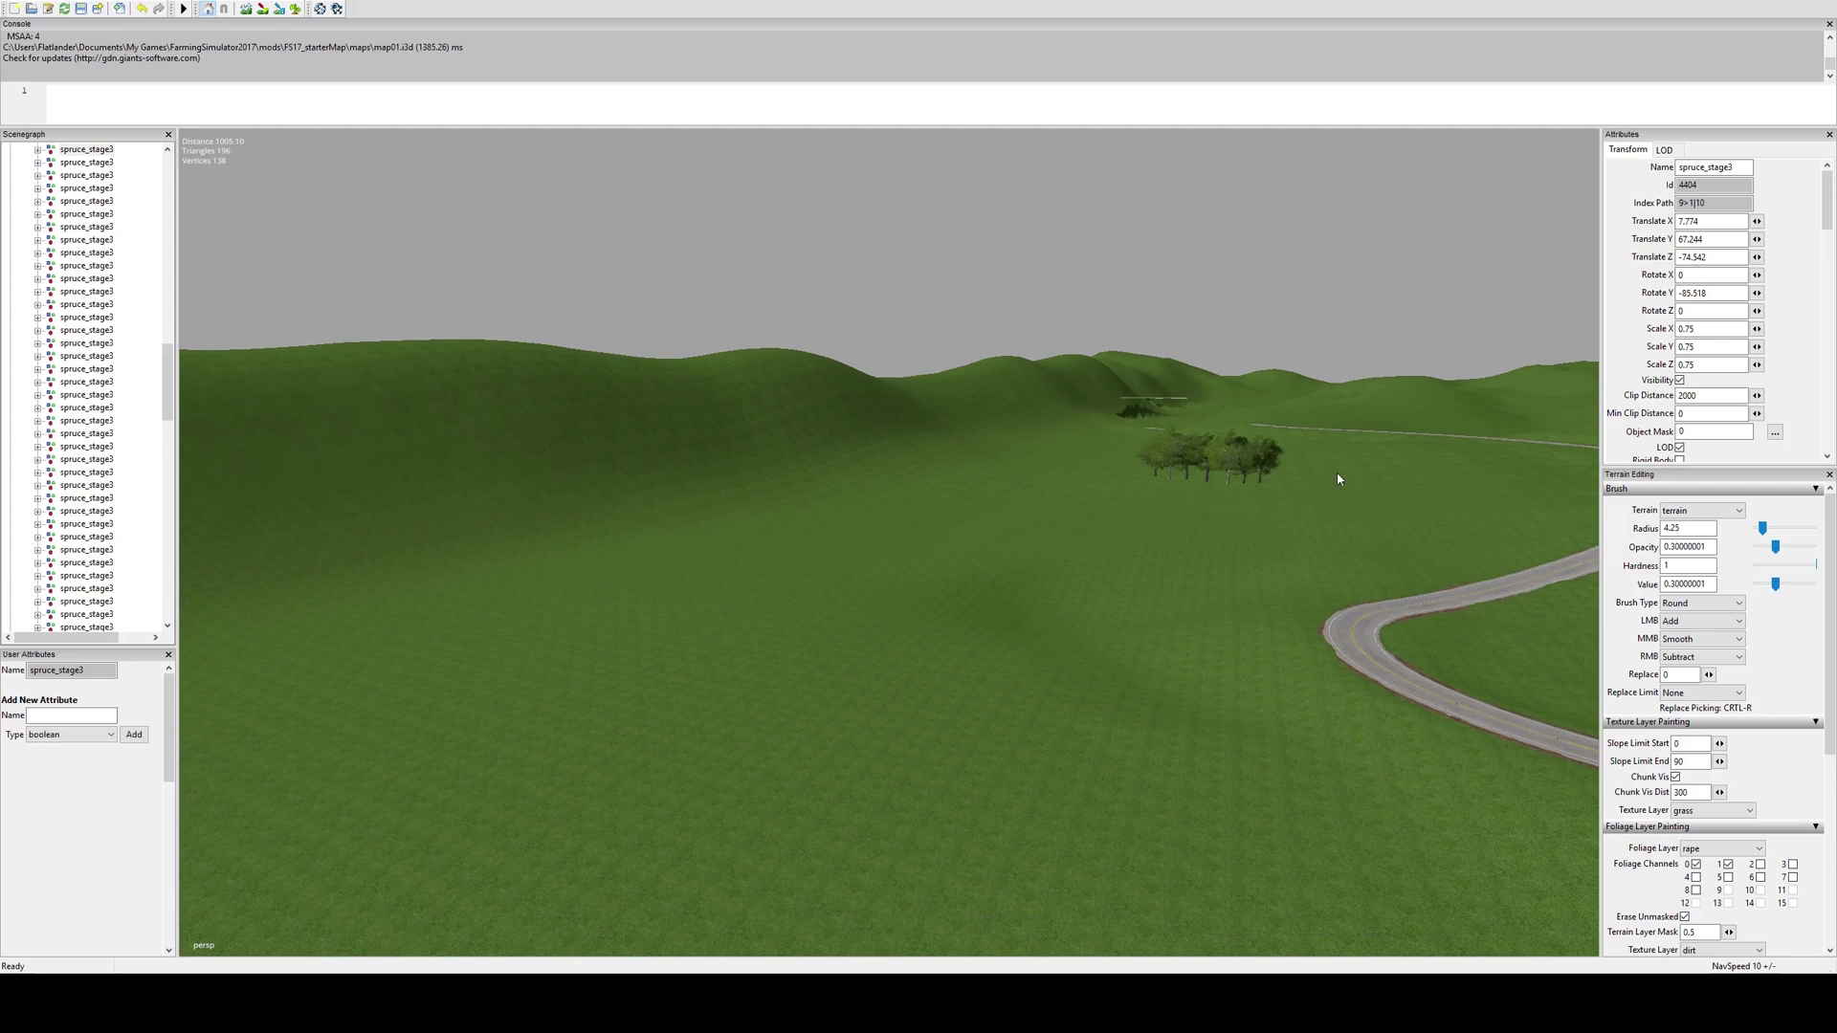
right_click_drag(1081, 574, 995, 649)
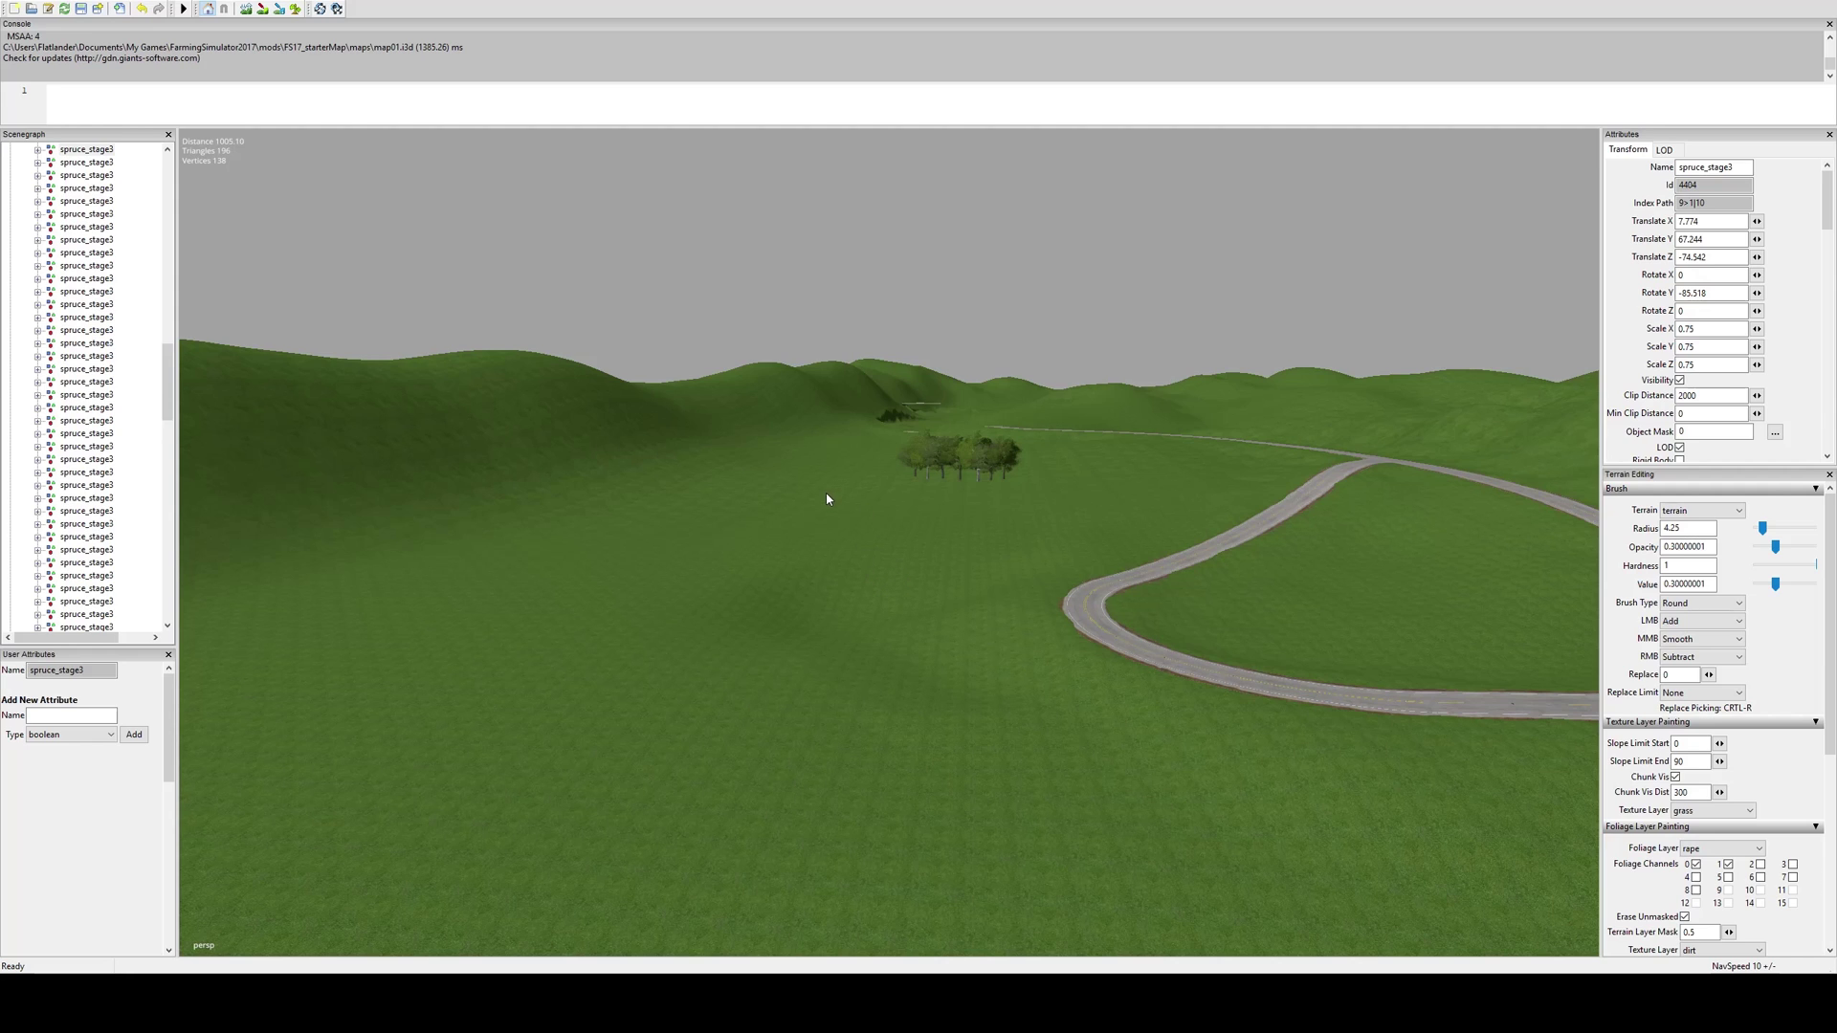
middle_click_drag(939, 499, 765, 648, "alt")
scroll(1410, 438, "up", 3)
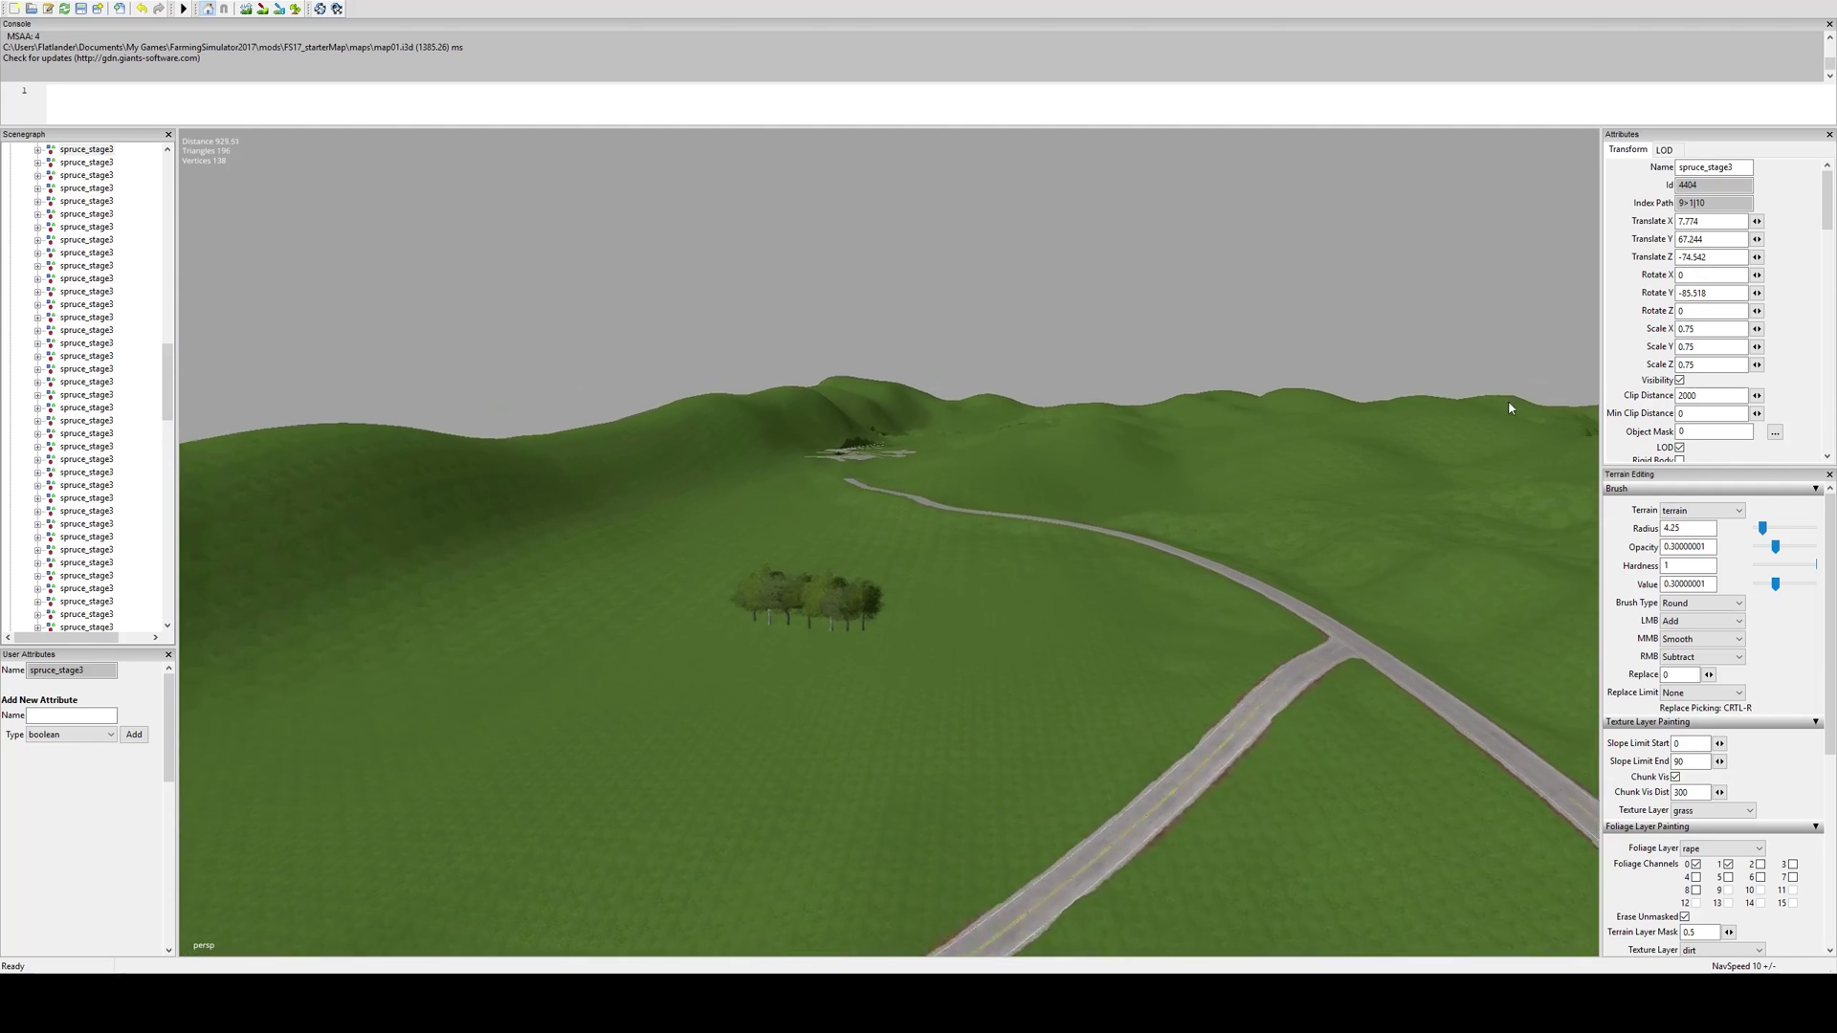
right_click_drag(900, 567, 702, 646)
right_click_drag(751, 762, 1052, 440)
right_click_drag(931, 471, 1162, 563)
right_click_drag(345, 787, 918, 617)
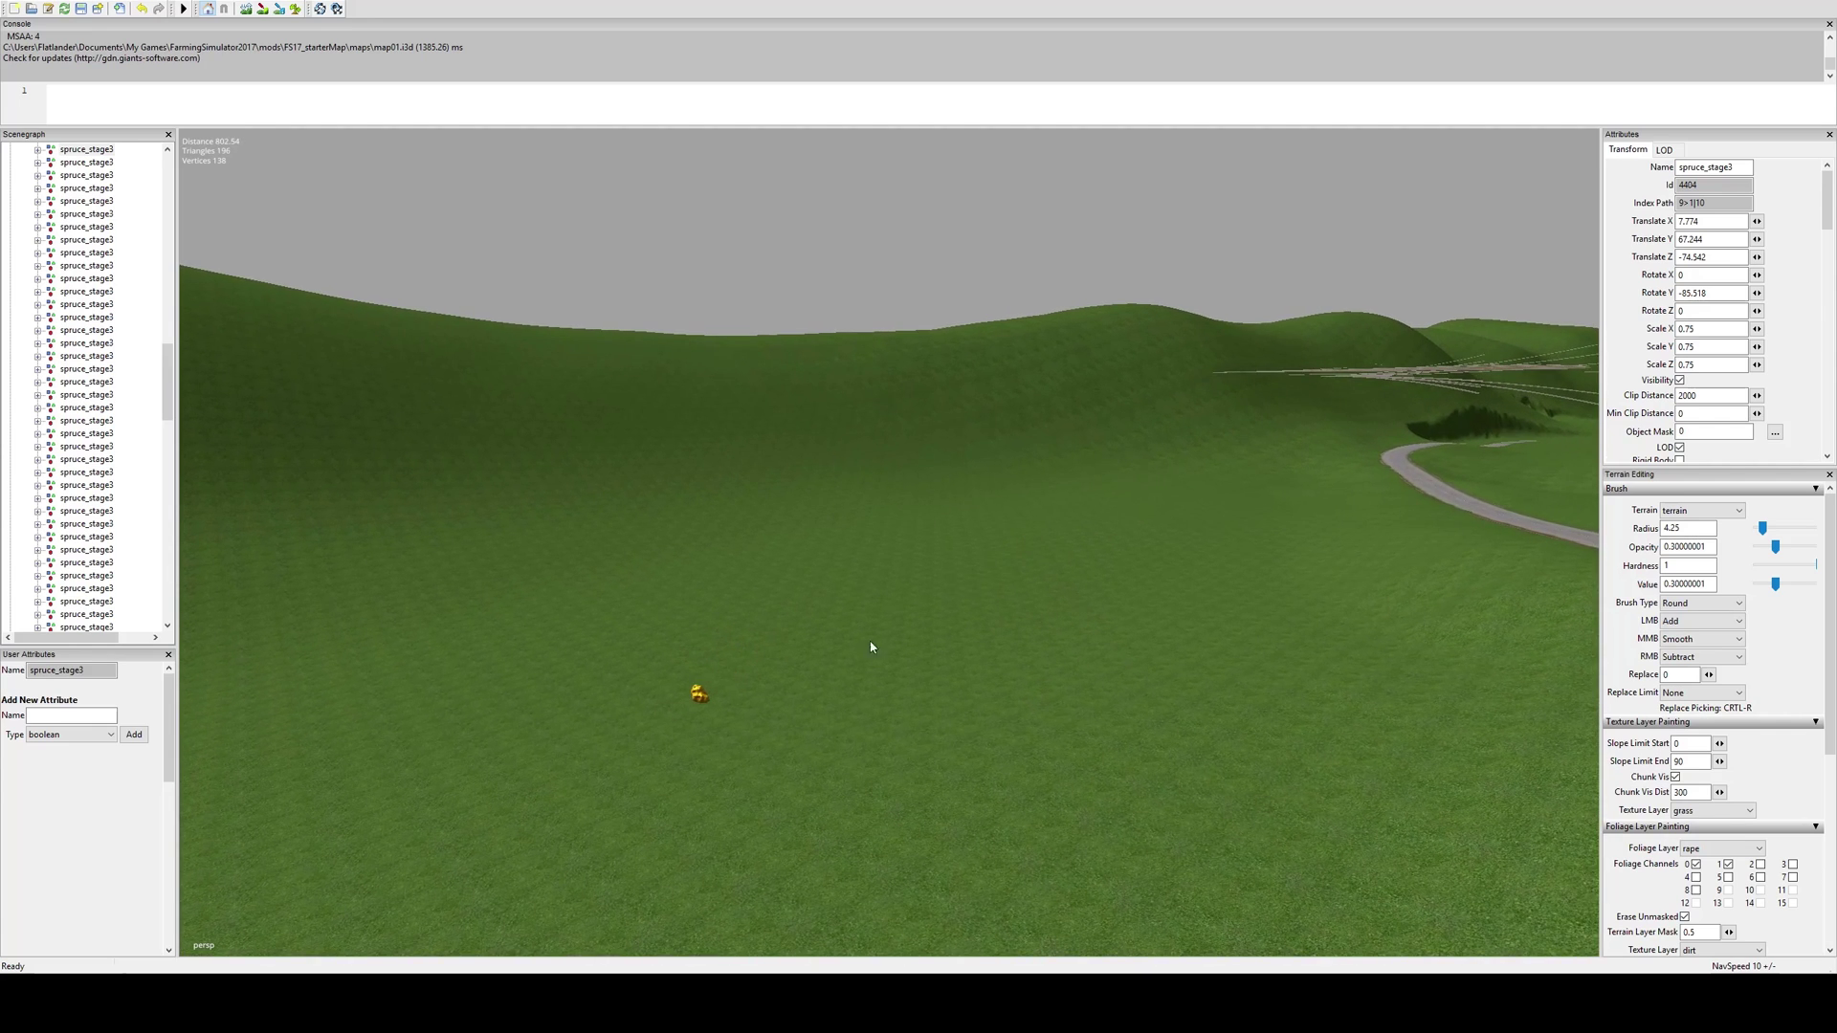
Find the gold nugget's parent group in the scene hierarchy and delete the whole collectableGoldNuggets group
left_click(699, 696)
scroll(87, 287, "up", 5)
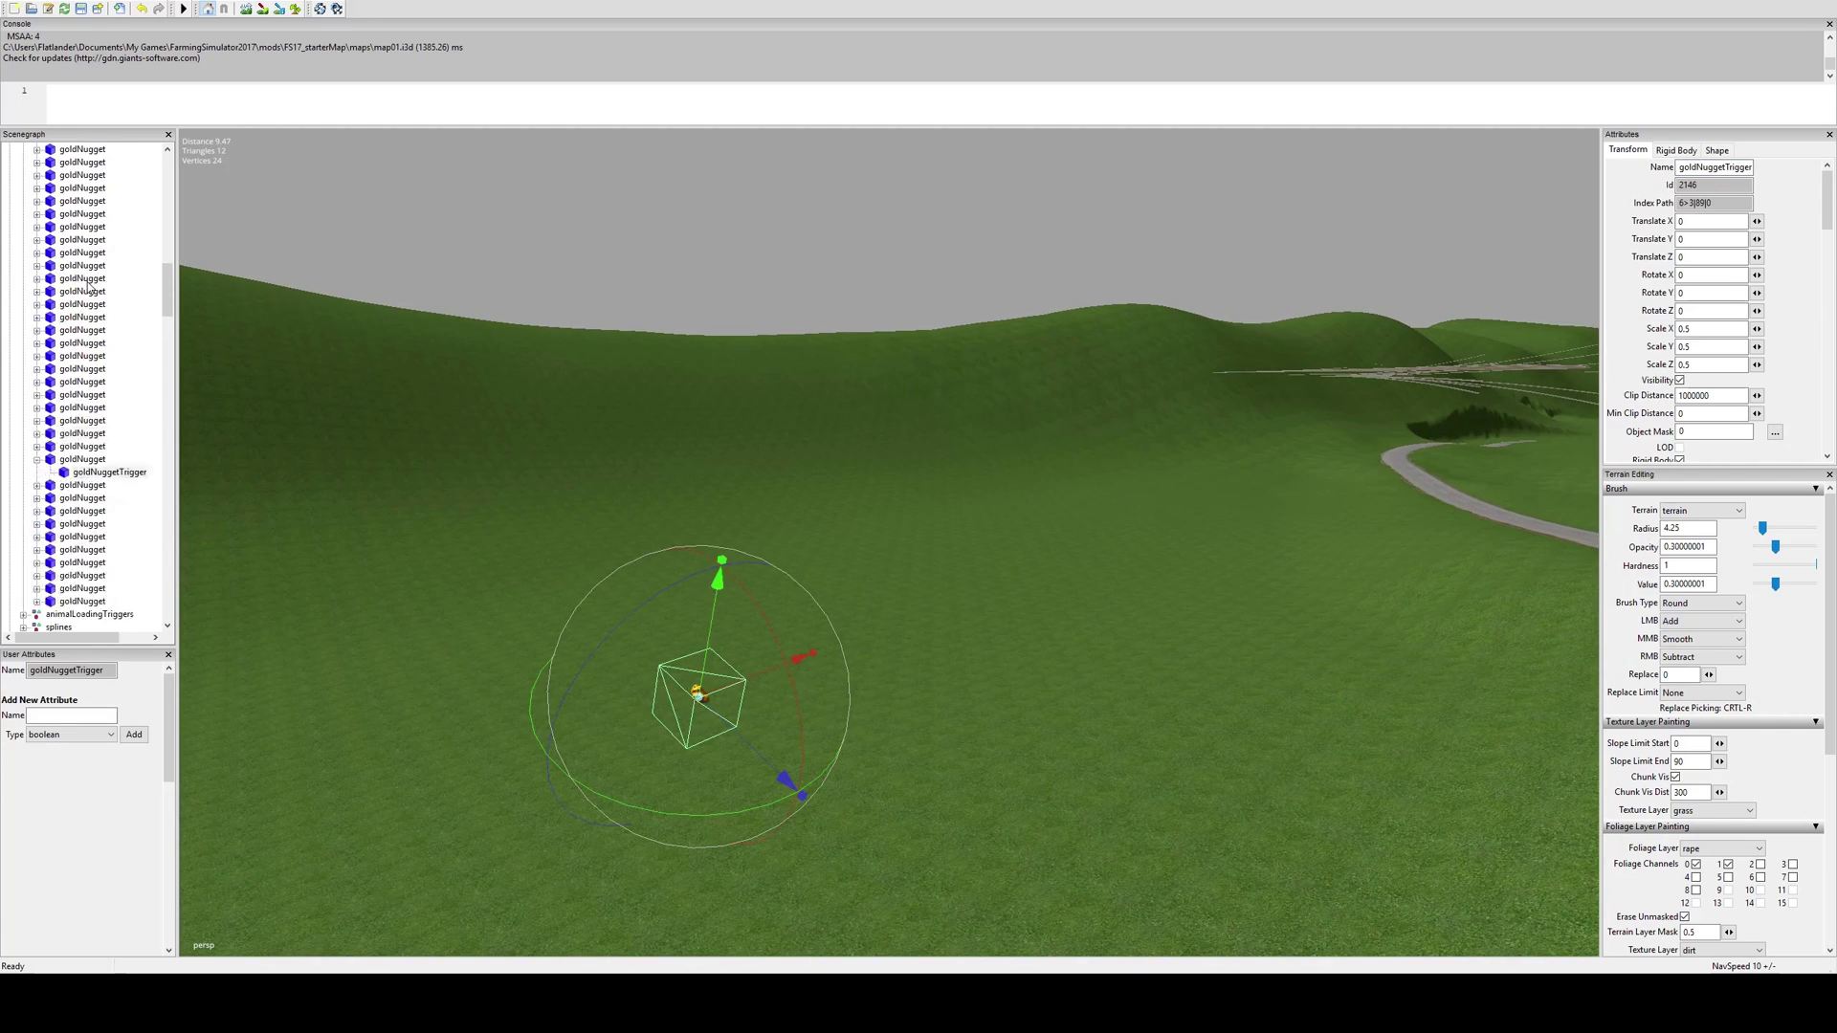
scroll(115, 324, "up", 4)
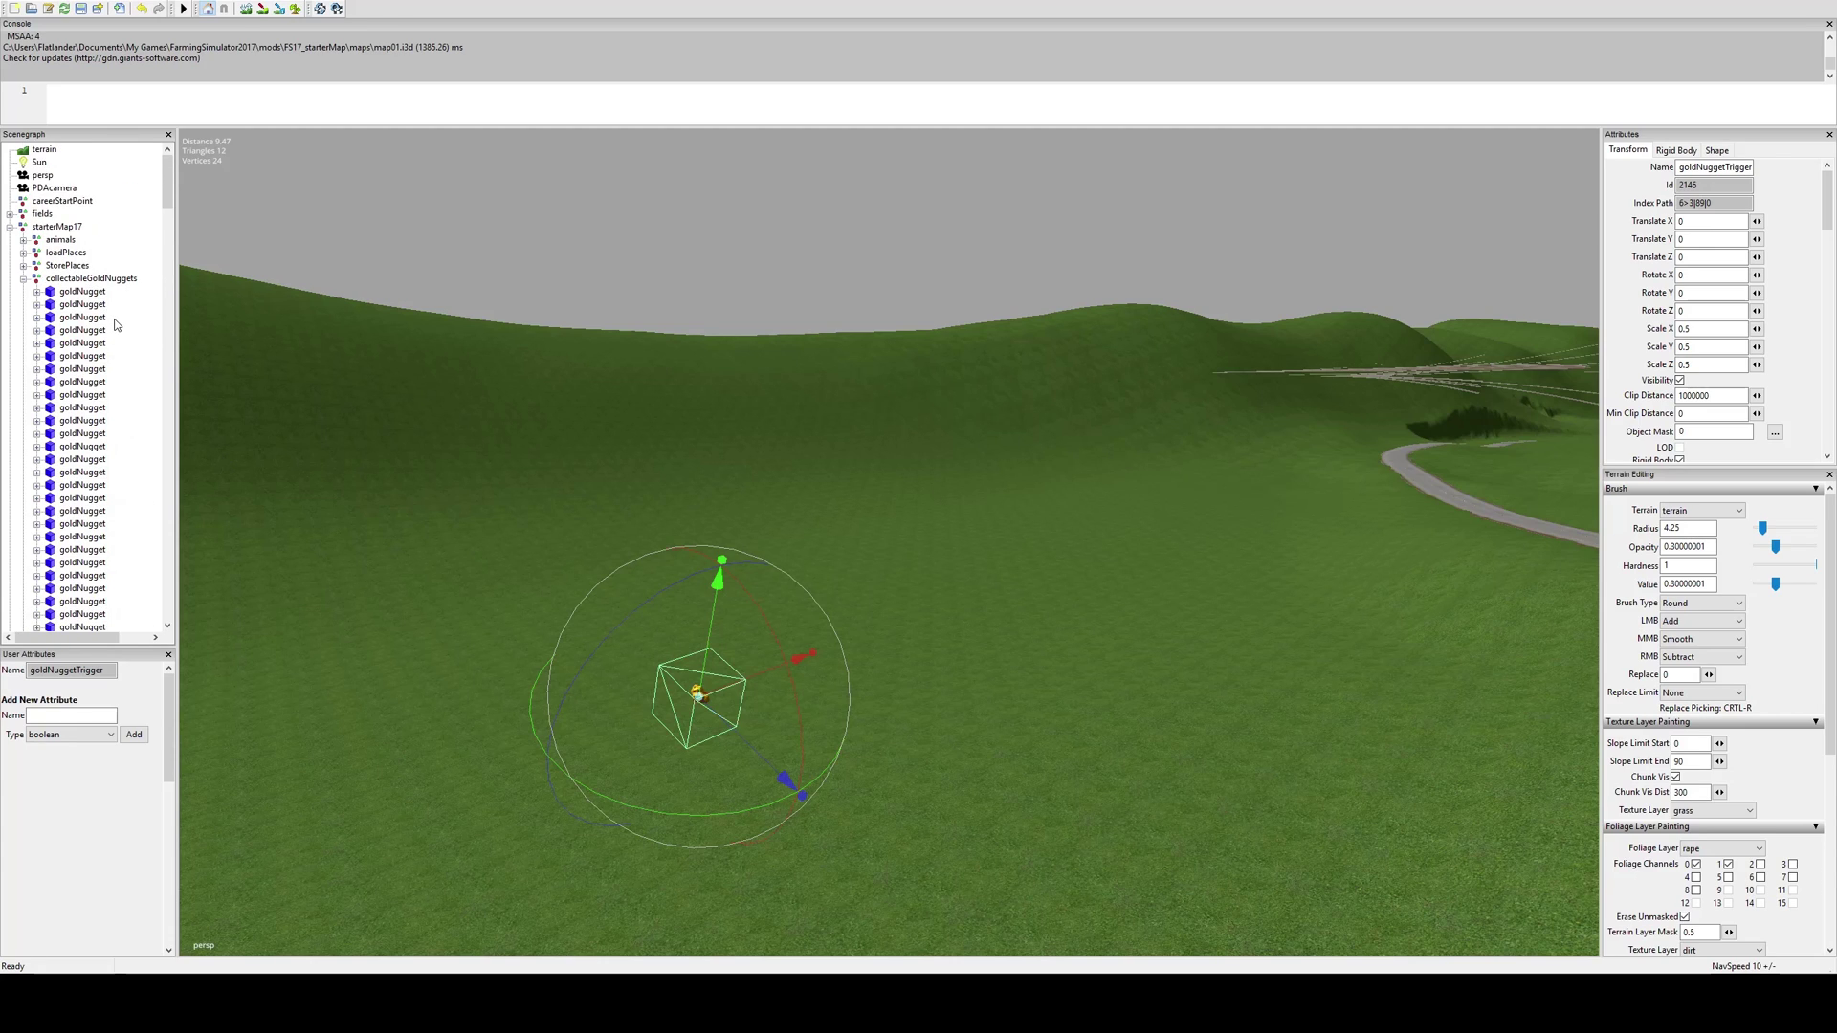
left_click(87, 279)
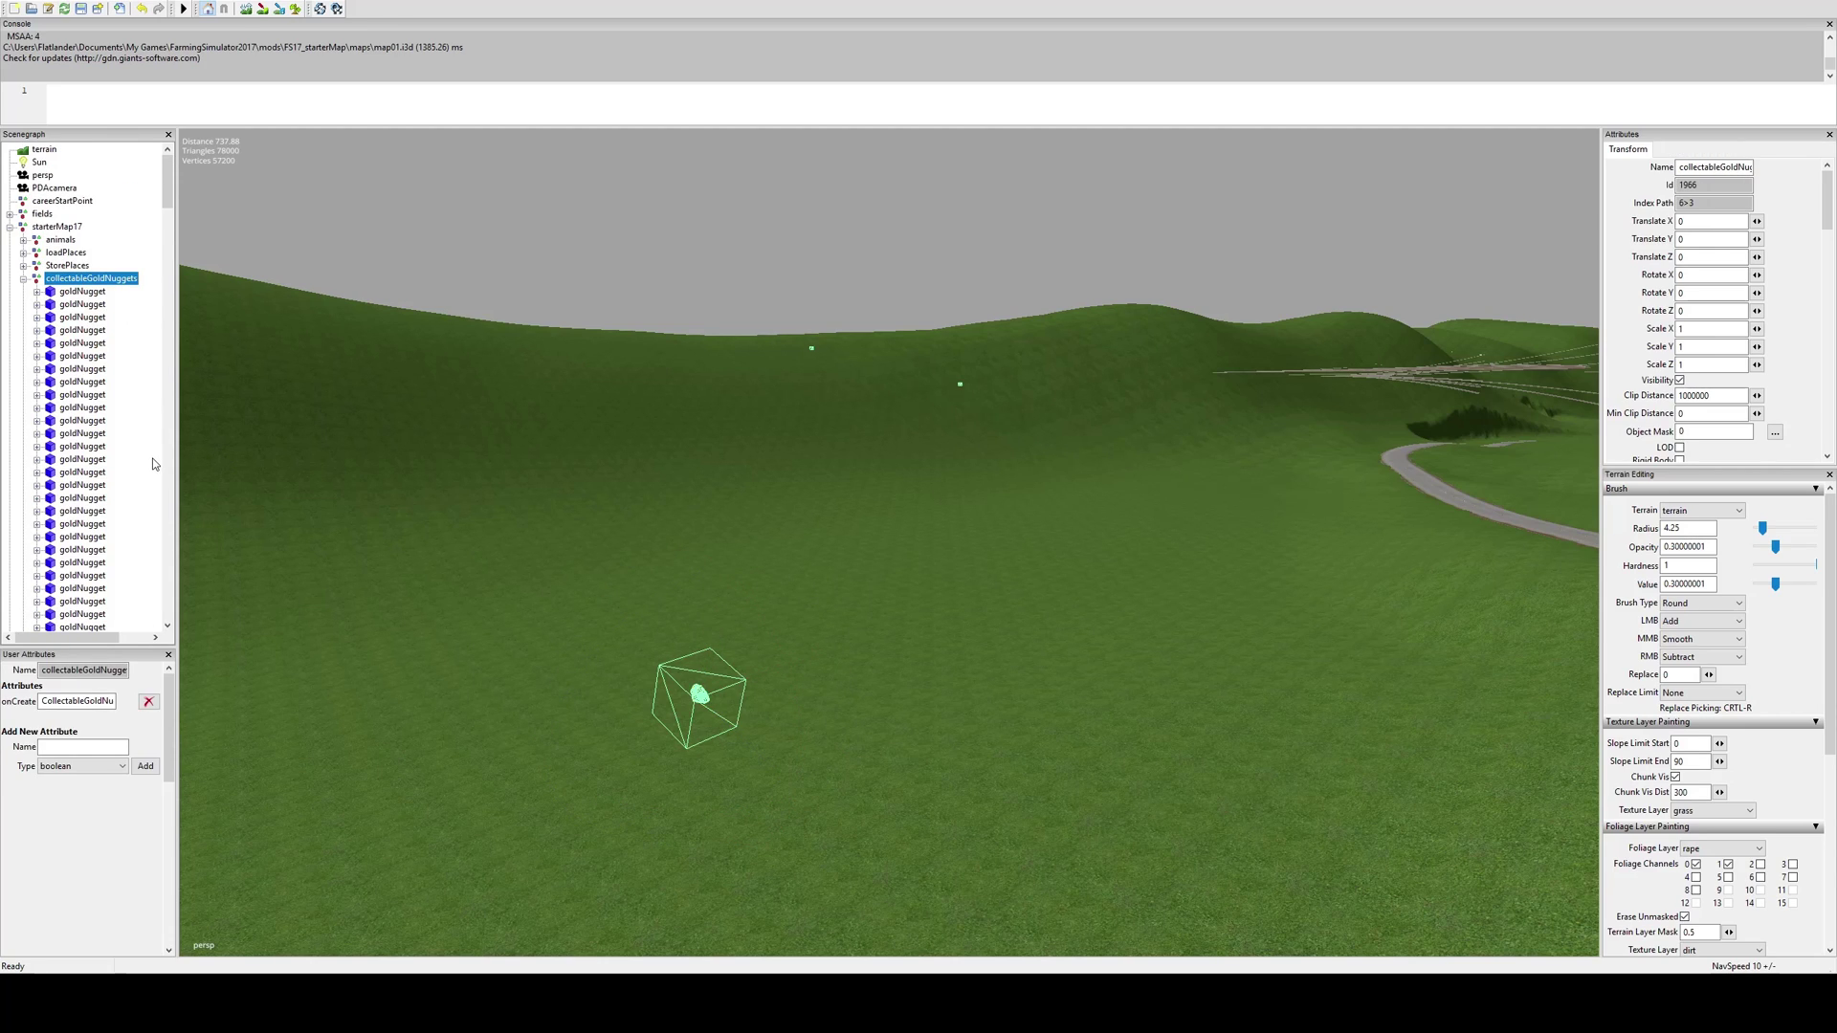
key("Delete")
Follow the paved road across the hills and examine the road kit pieces laid out along it
left_click_drag(702, 657, 892, 618, "alt")
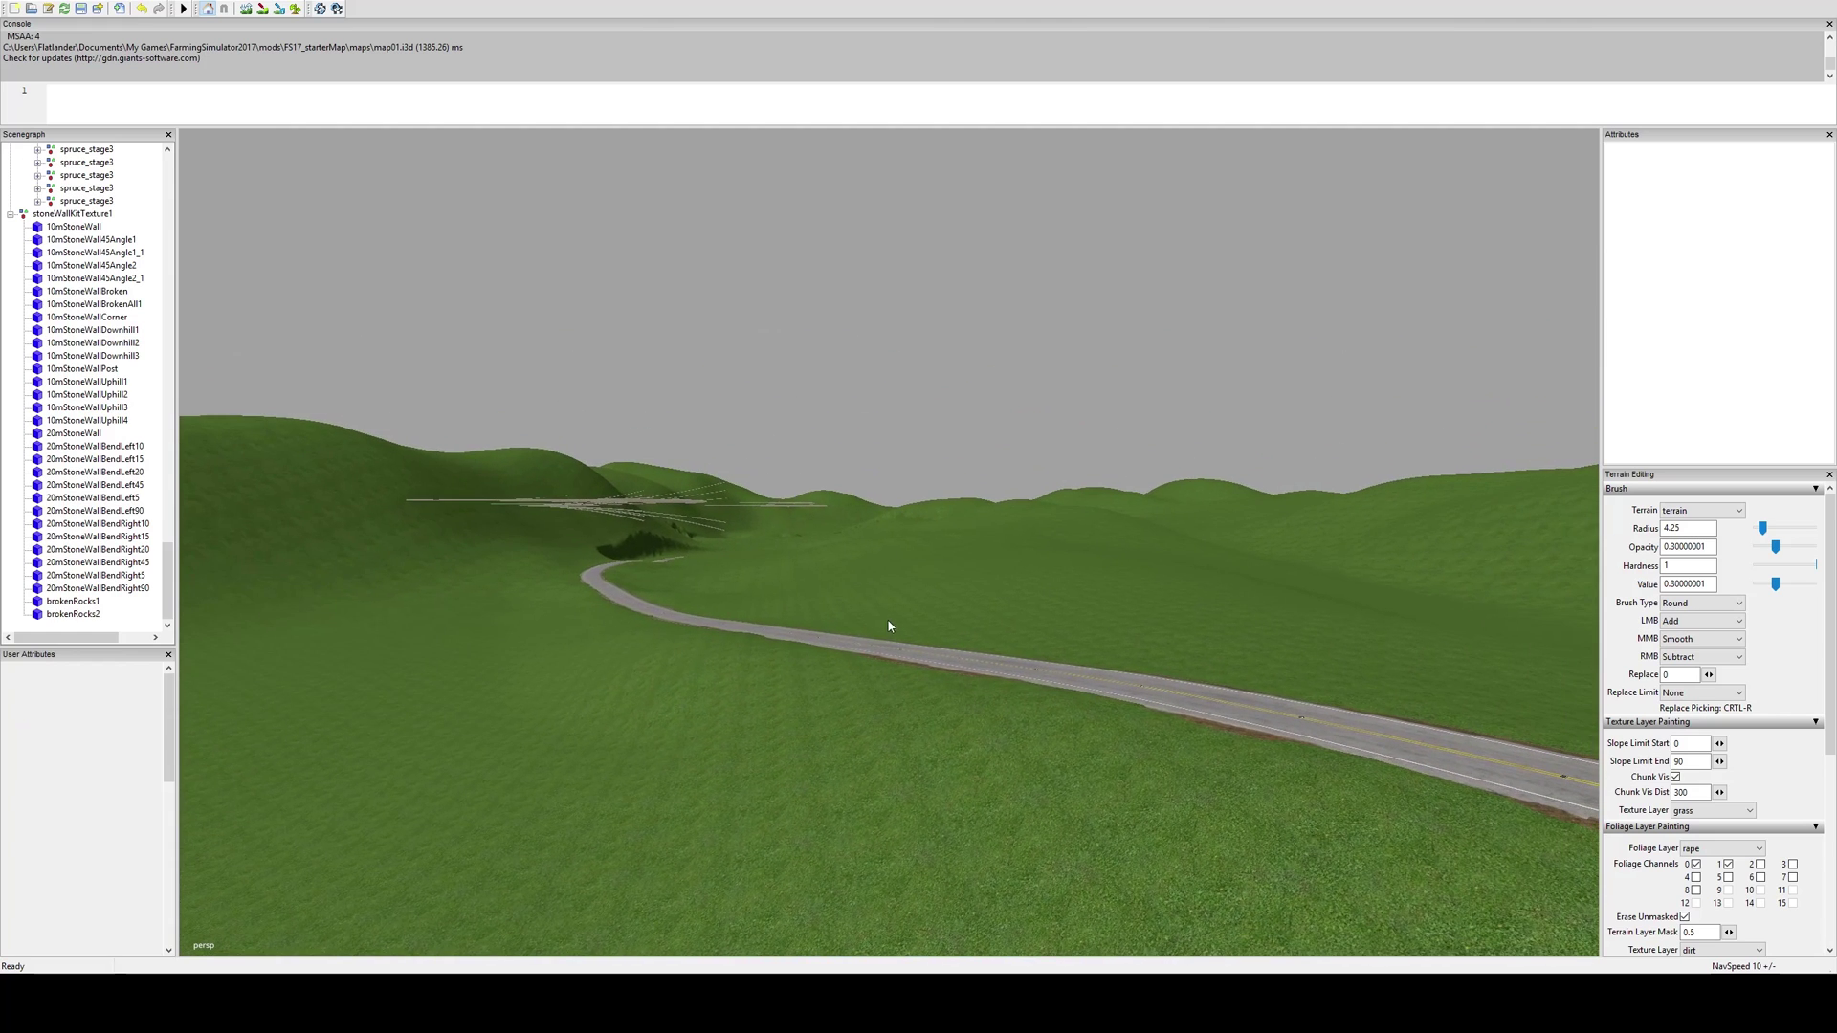
middle_click_drag(891, 618, 1074, 848, "alt")
scroll(715, 555, "up", 5)
right_click_drag(816, 515, 621, 715)
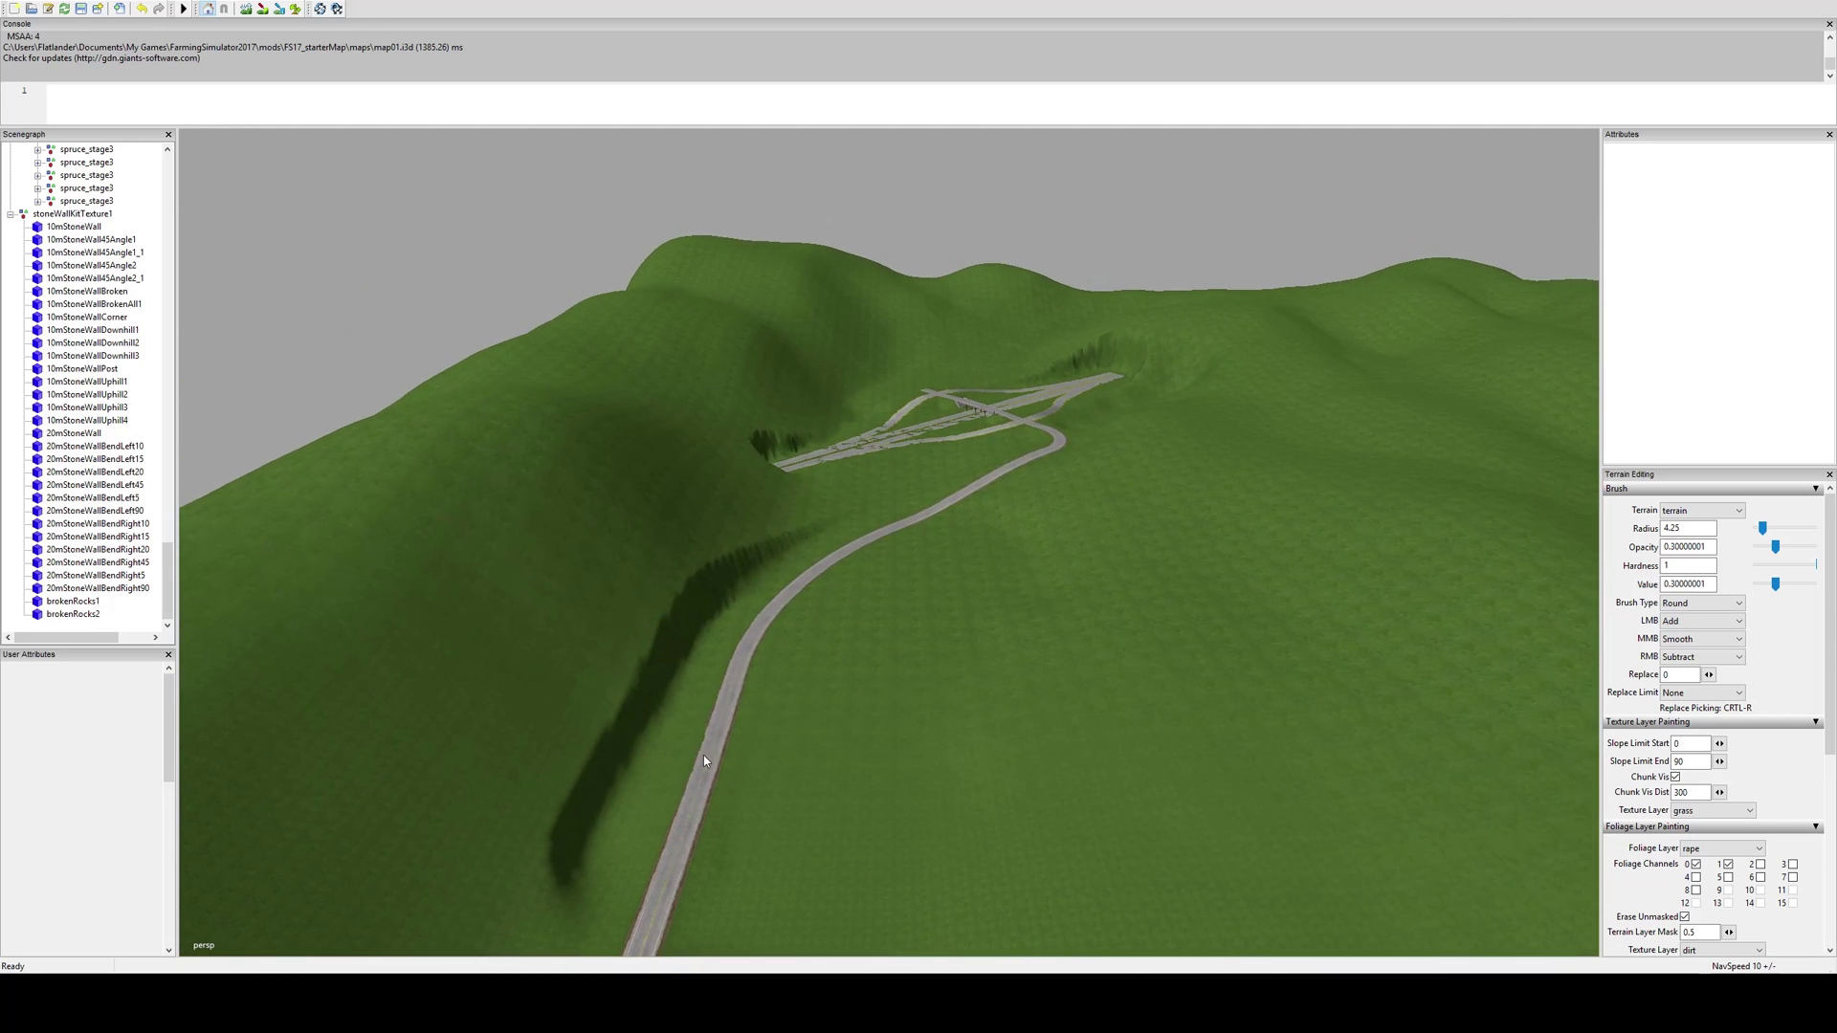
right_click_drag(927, 779, 1166, 556)
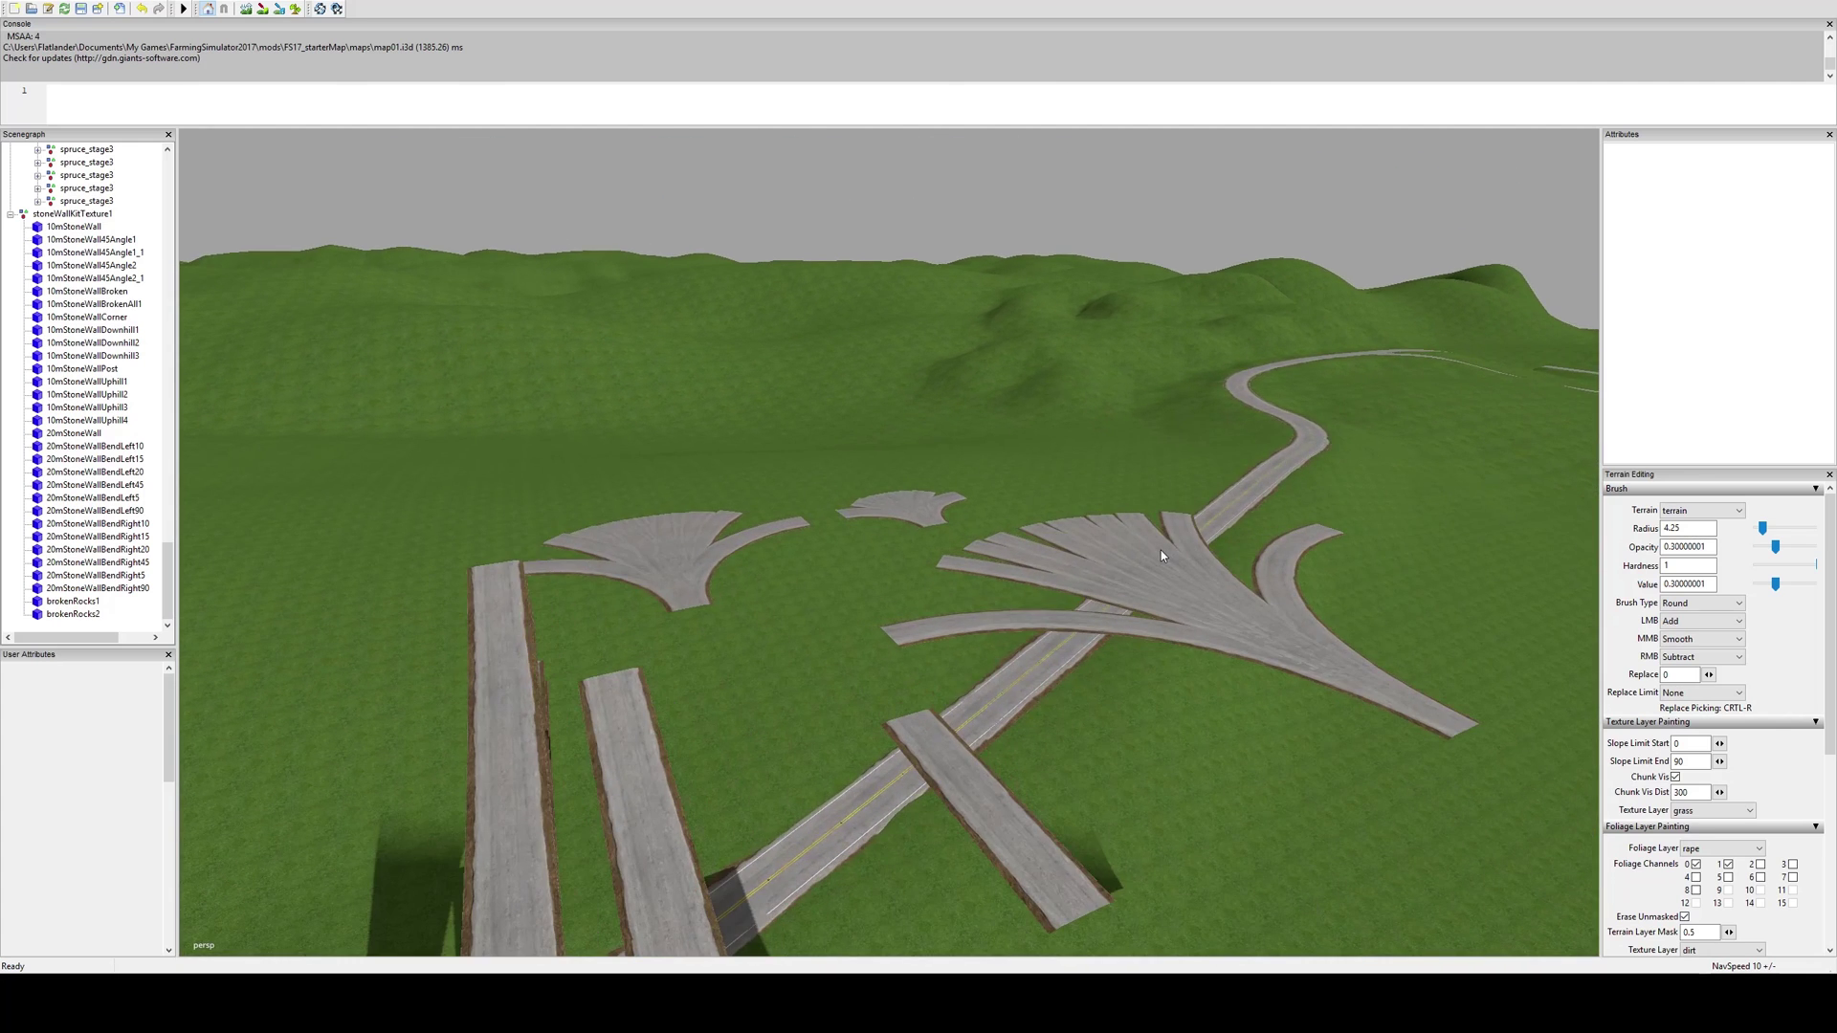
right_click_drag(1016, 643, 1243, 449)
right_click_drag(730, 746, 1050, 539, "alt")
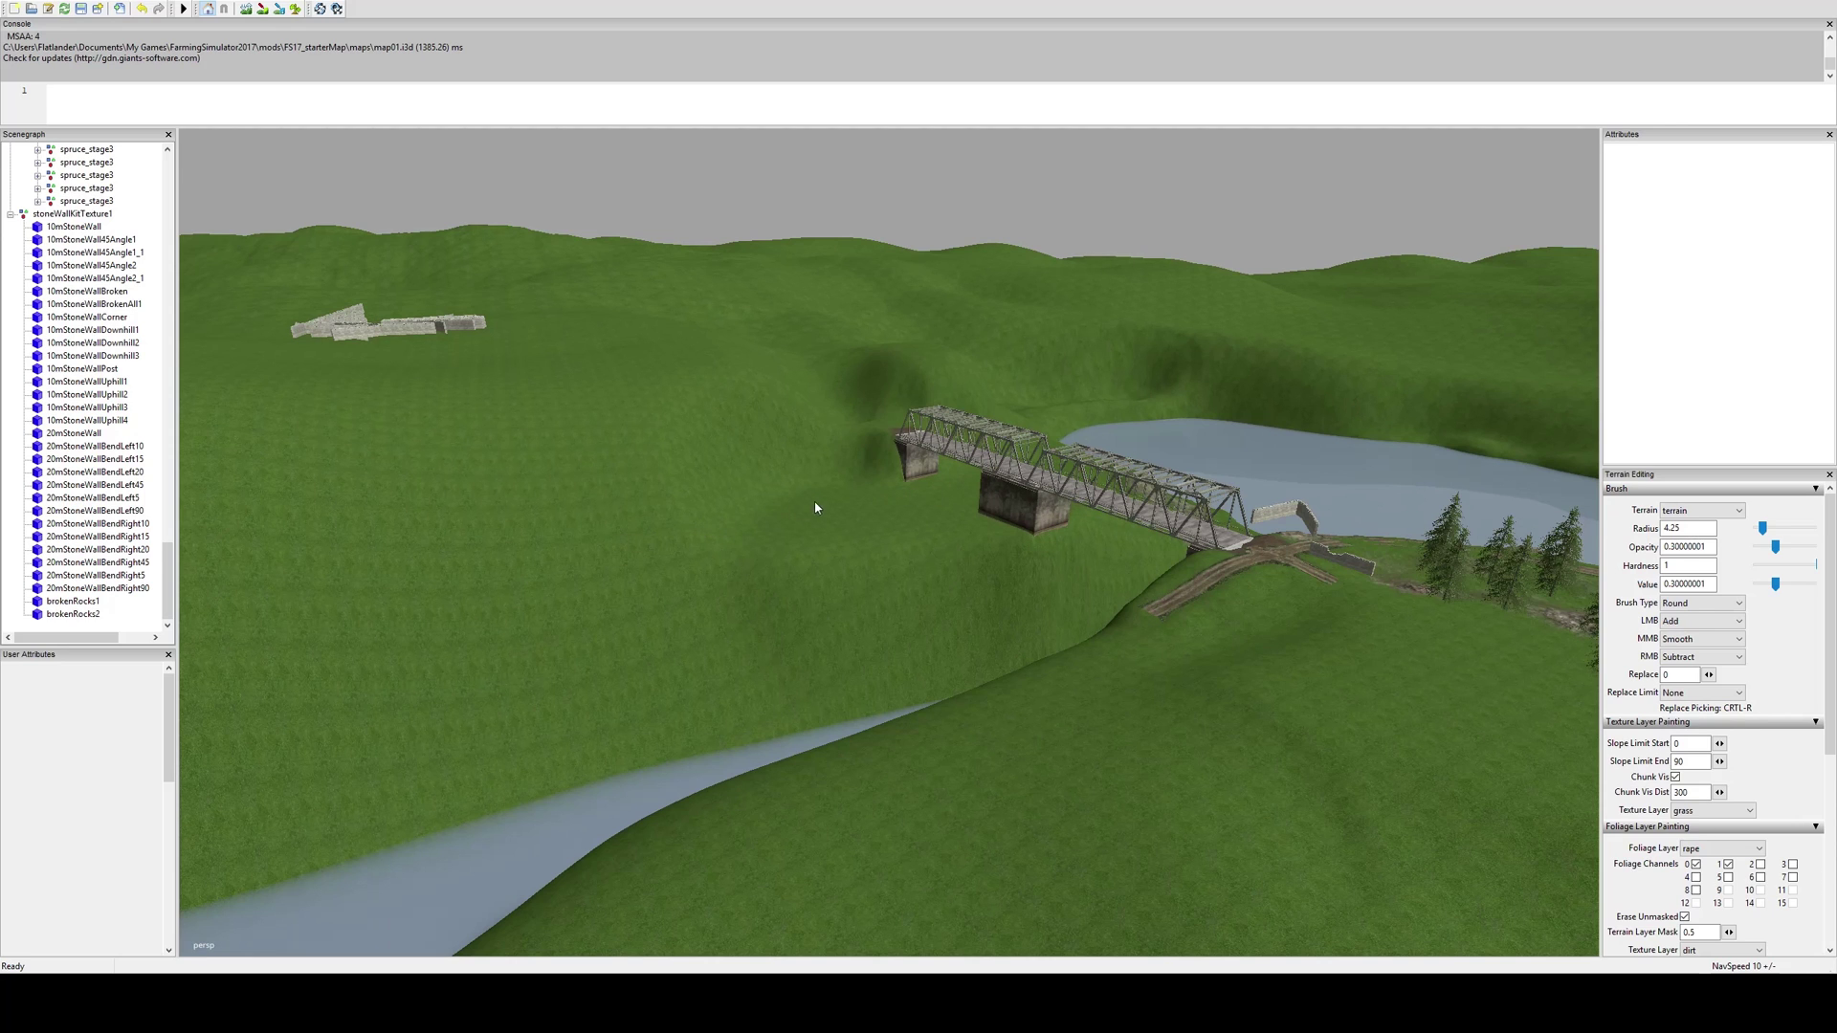
Examine the winding river valley and the iron bridges crossing it beside the wooded headland
right_click_drag(890, 480, 804, 559)
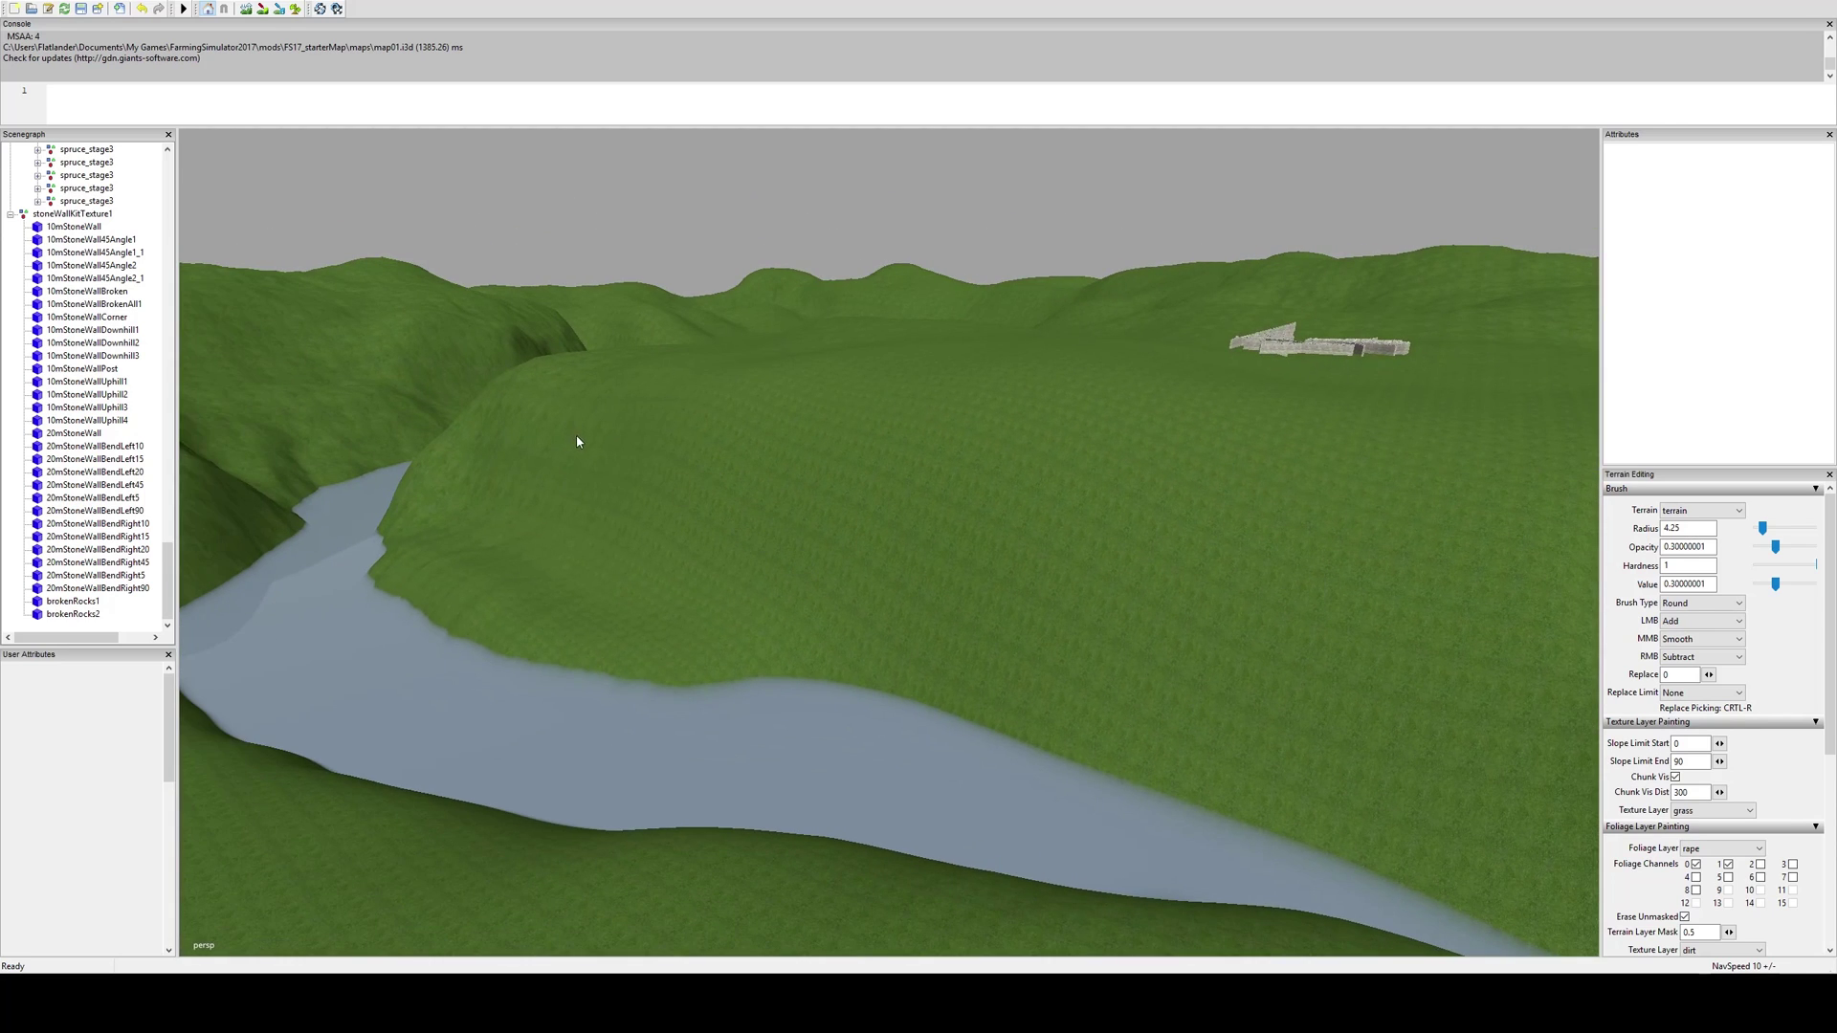
right_click_drag(642, 505, 812, 770)
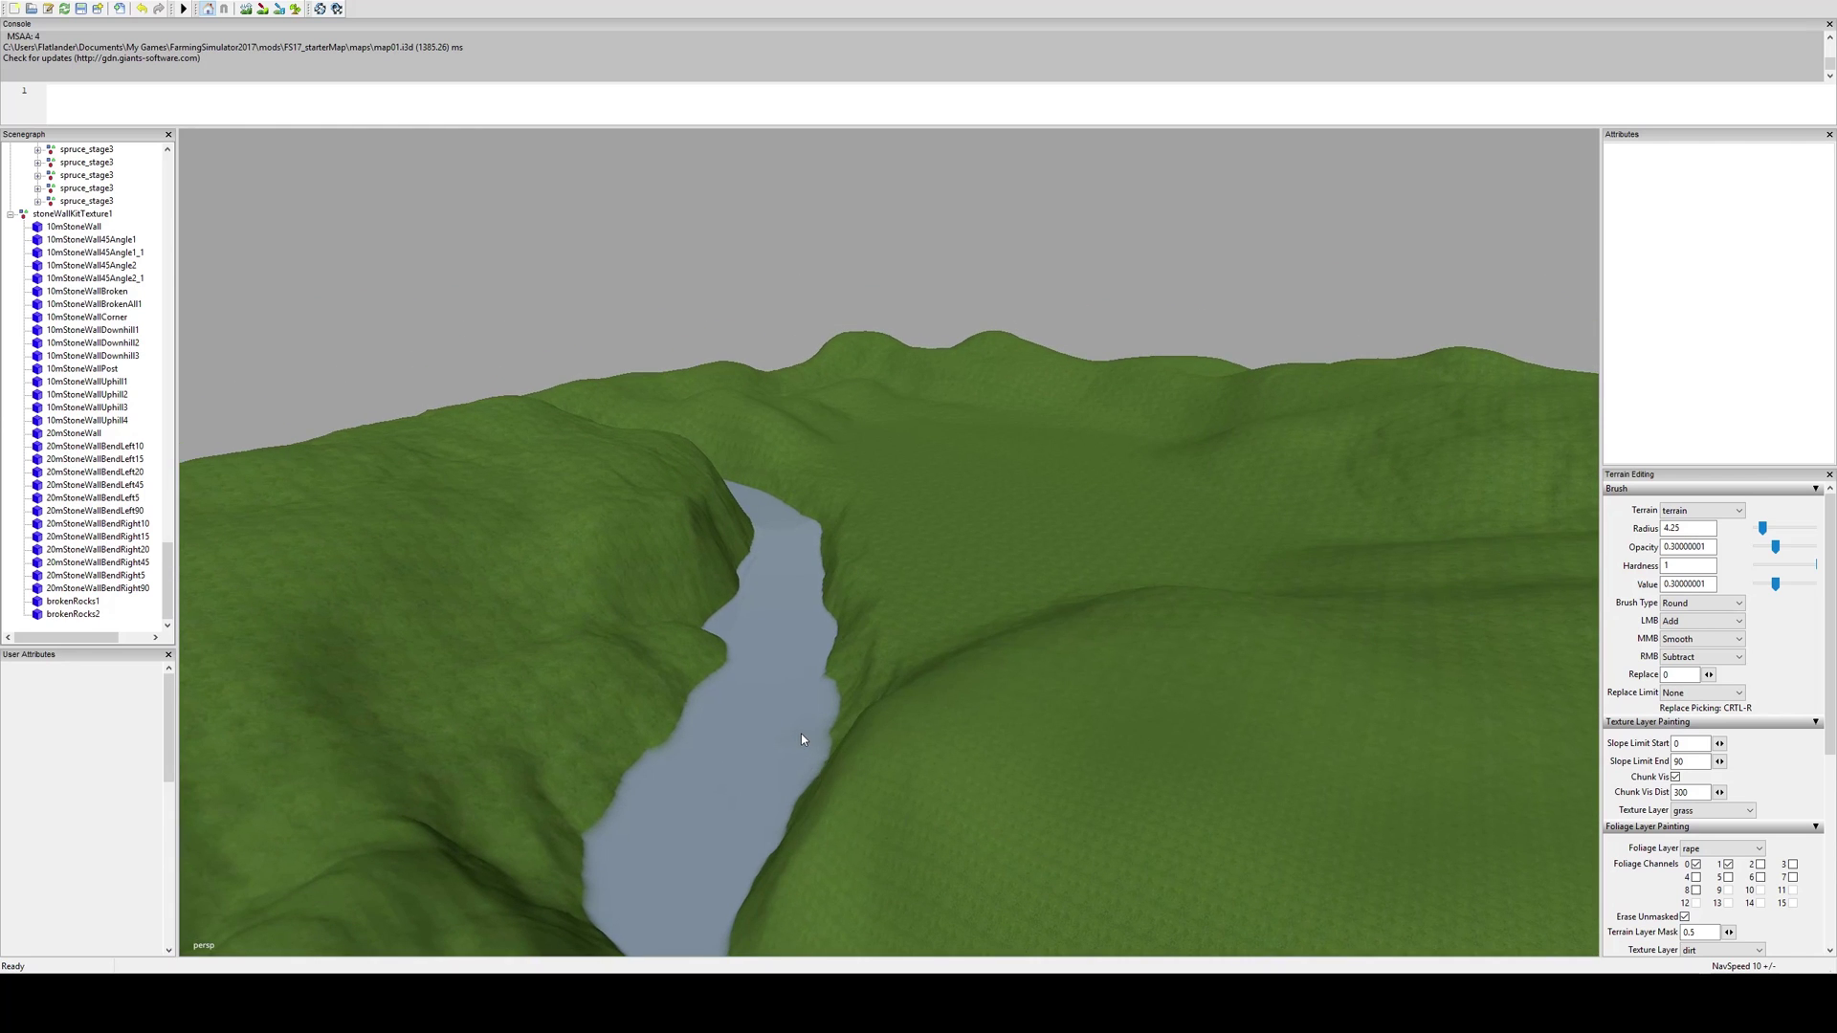
right_click_drag(841, 673, 954, 730, "alt")
right_click_drag(573, 446, 967, 632)
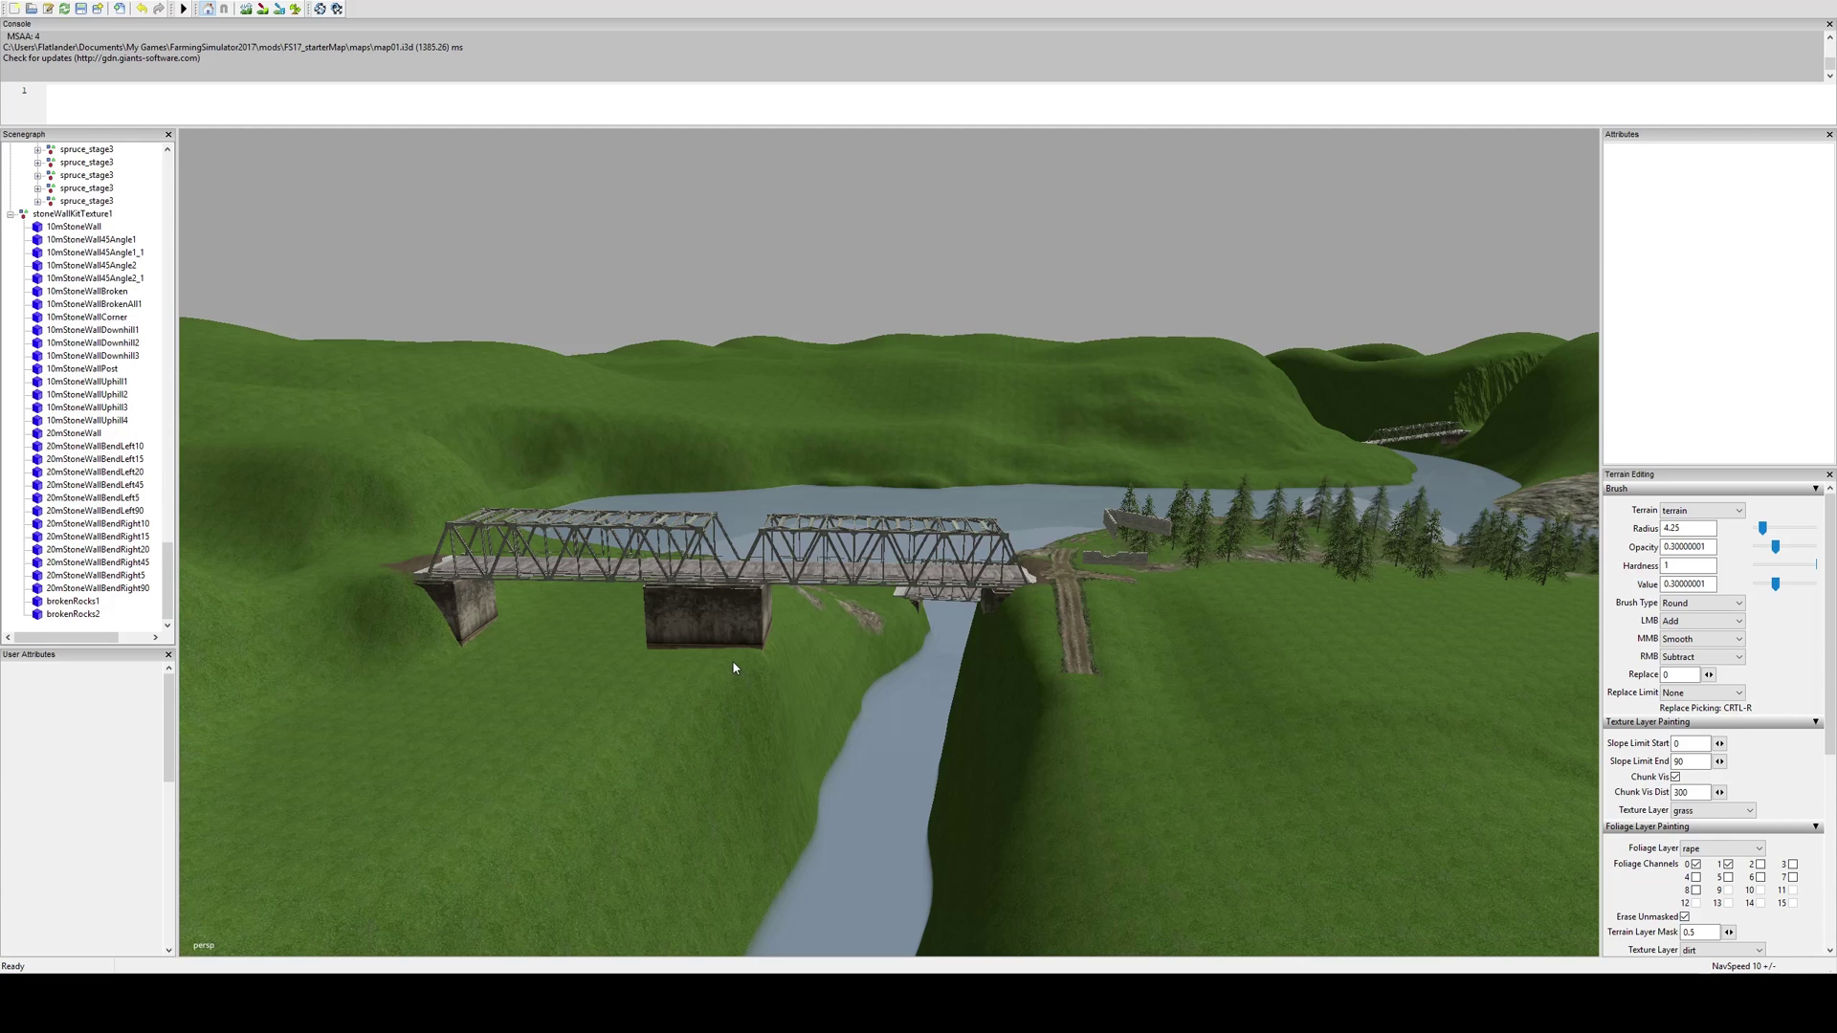
middle_click_drag(1020, 334, 599, 615, "alt")
right_click_drag(599, 615, 981, 611, "alt")
left_click_drag(981, 610, 861, 574, "alt")
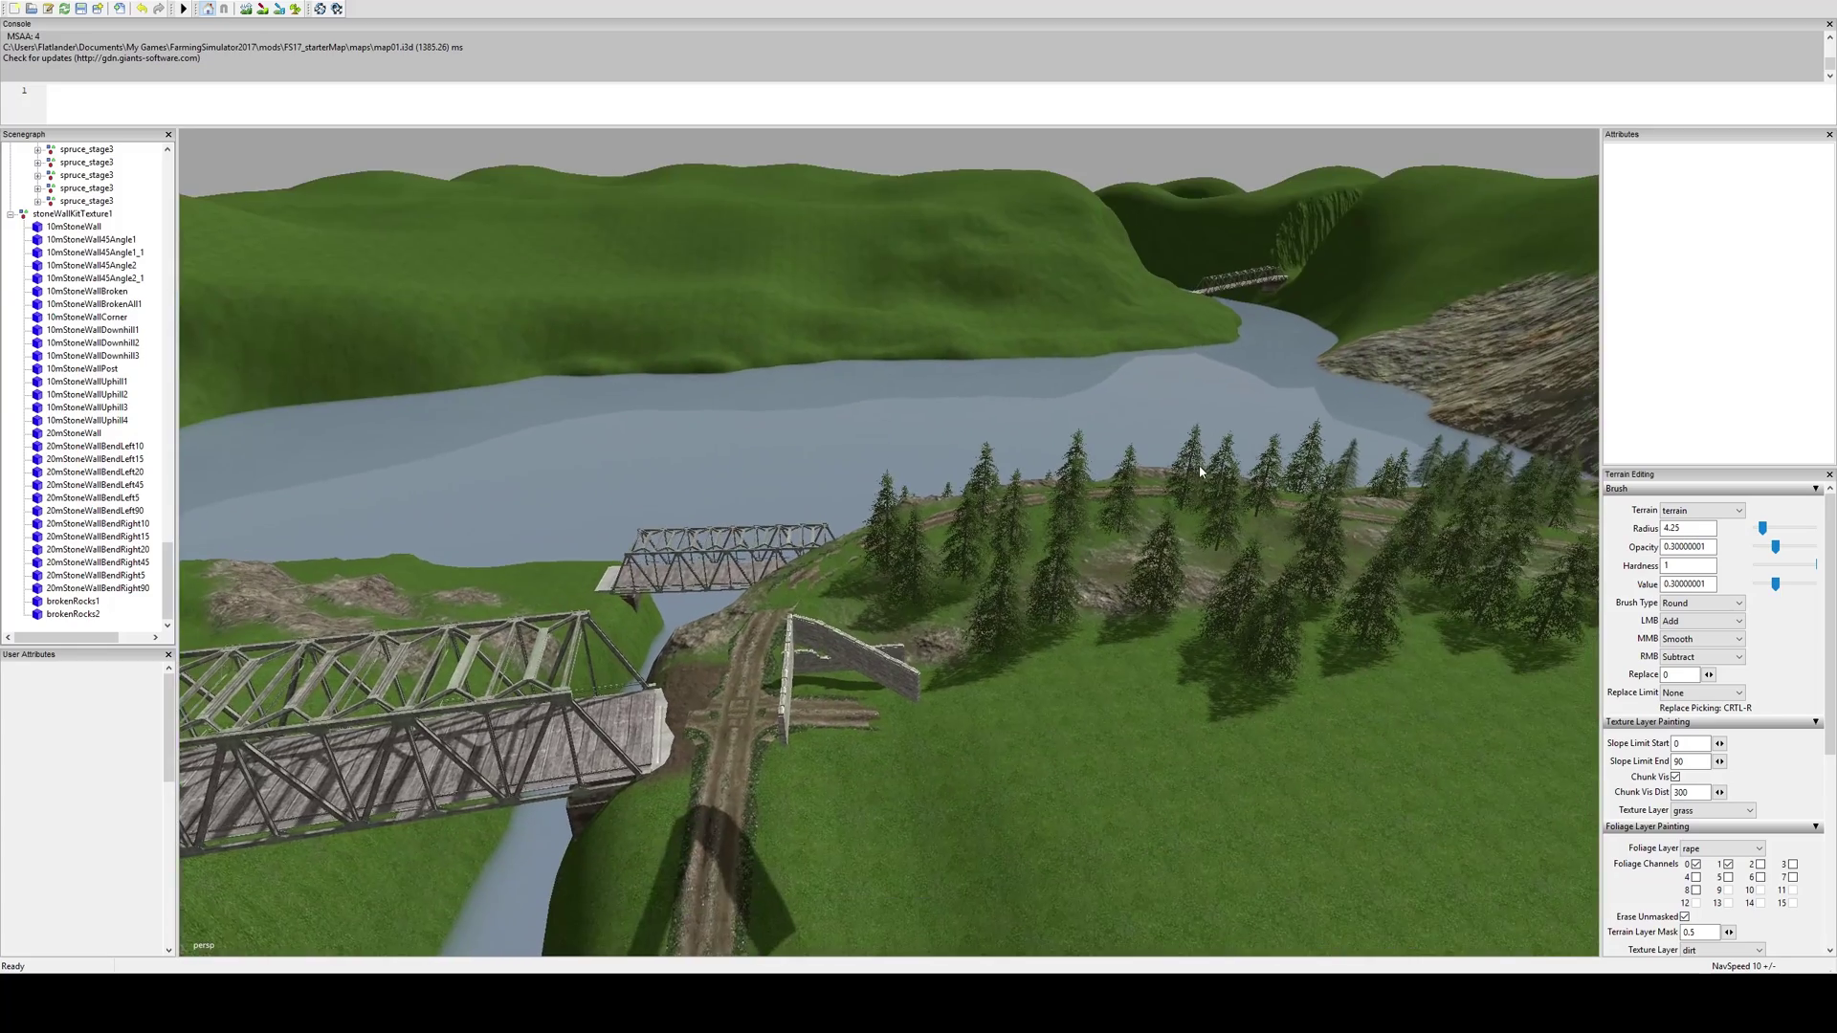
middle_click_drag(861, 574, 904, 628, "alt")
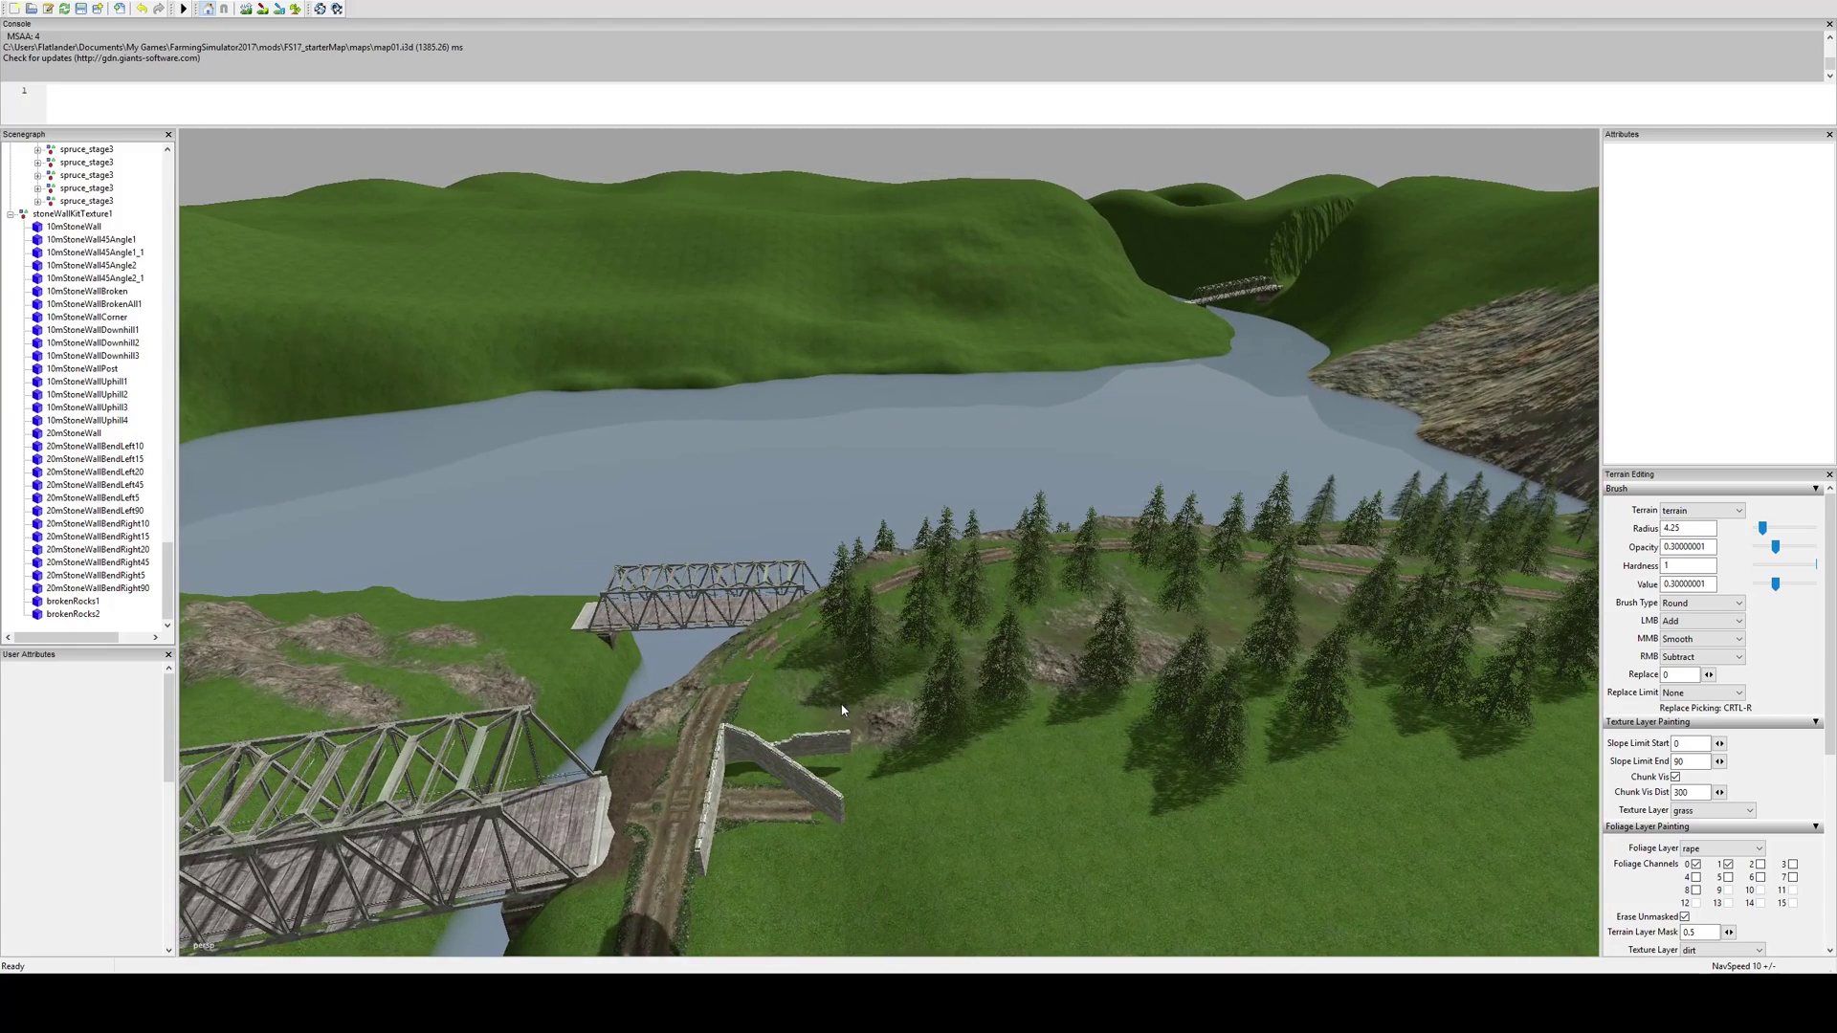
Survey the unpainted river banks and surrounding hills, ending above the lake and the headland's dirt tracks
right_click_drag(1115, 568, 561, 357, "alt")
left_click_drag(561, 357, 710, 580, "alt")
middle_click_drag(709, 581, 957, 658, "alt")
right_click_drag(956, 658, 941, 645, "alt")
left_click_drag(941, 645, 889, 487, "alt")
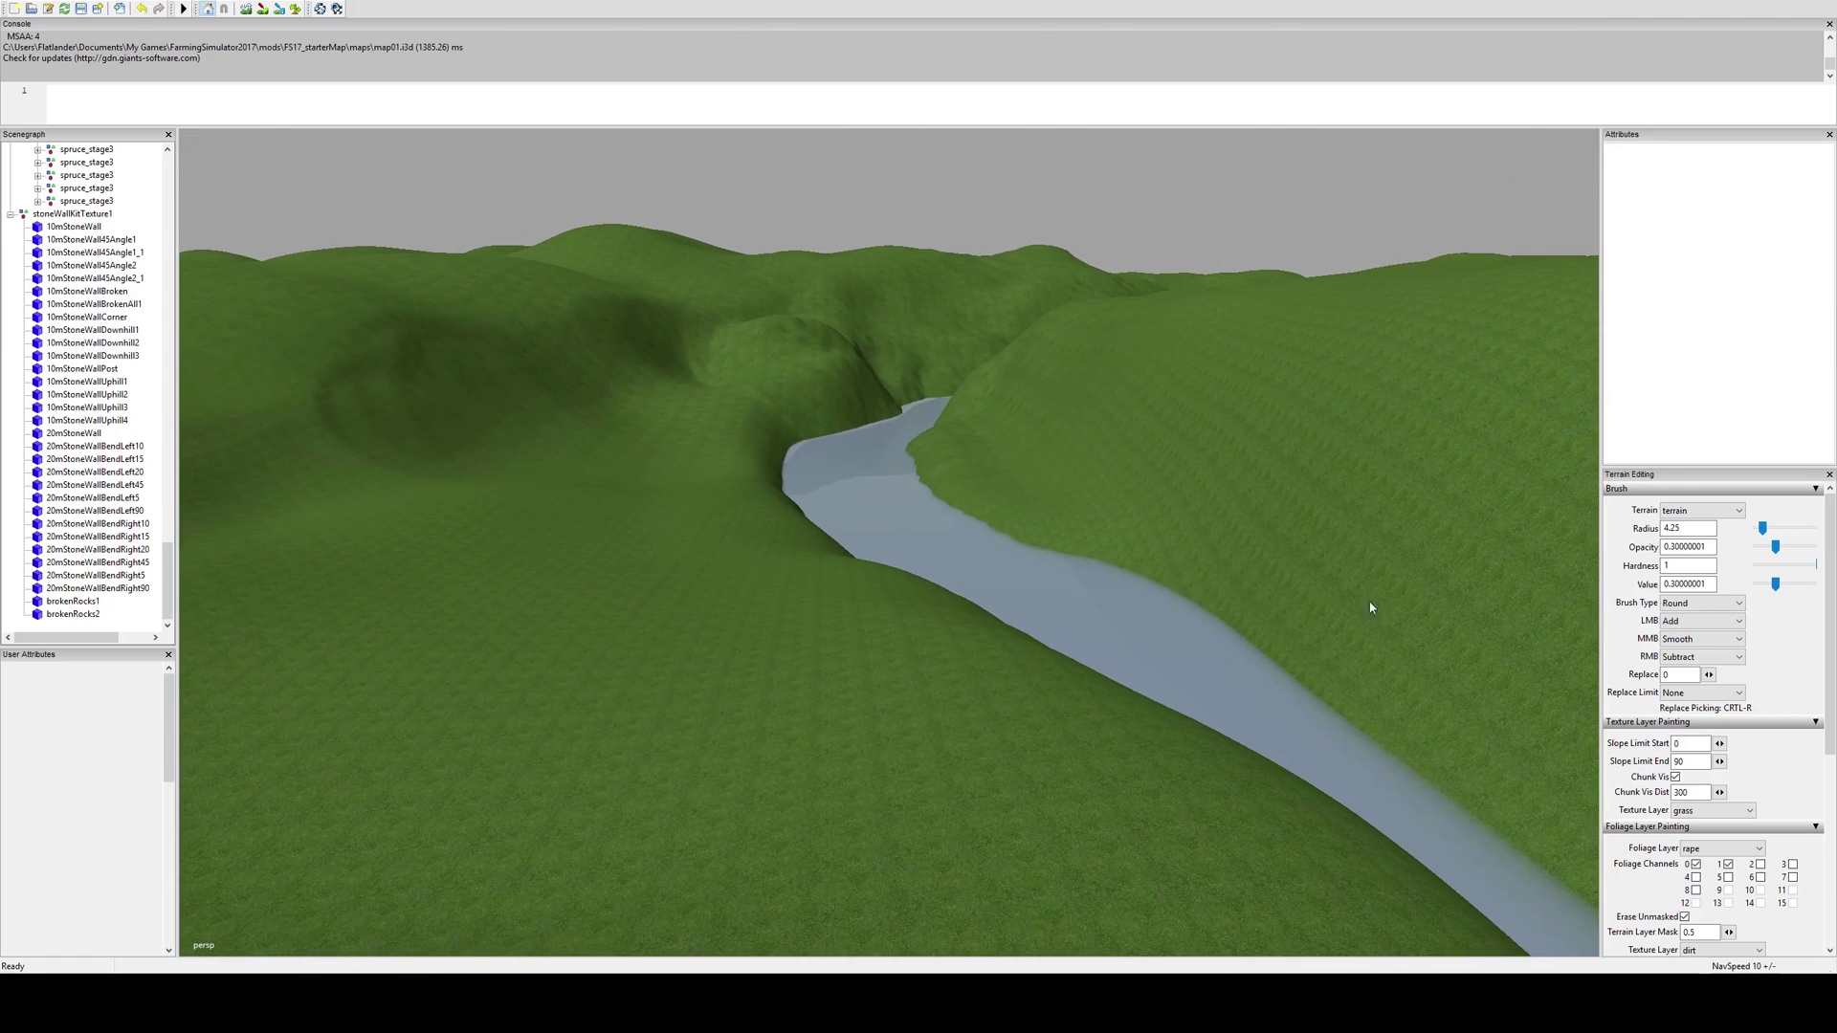
right_click_drag(1275, 460, 1195, 513)
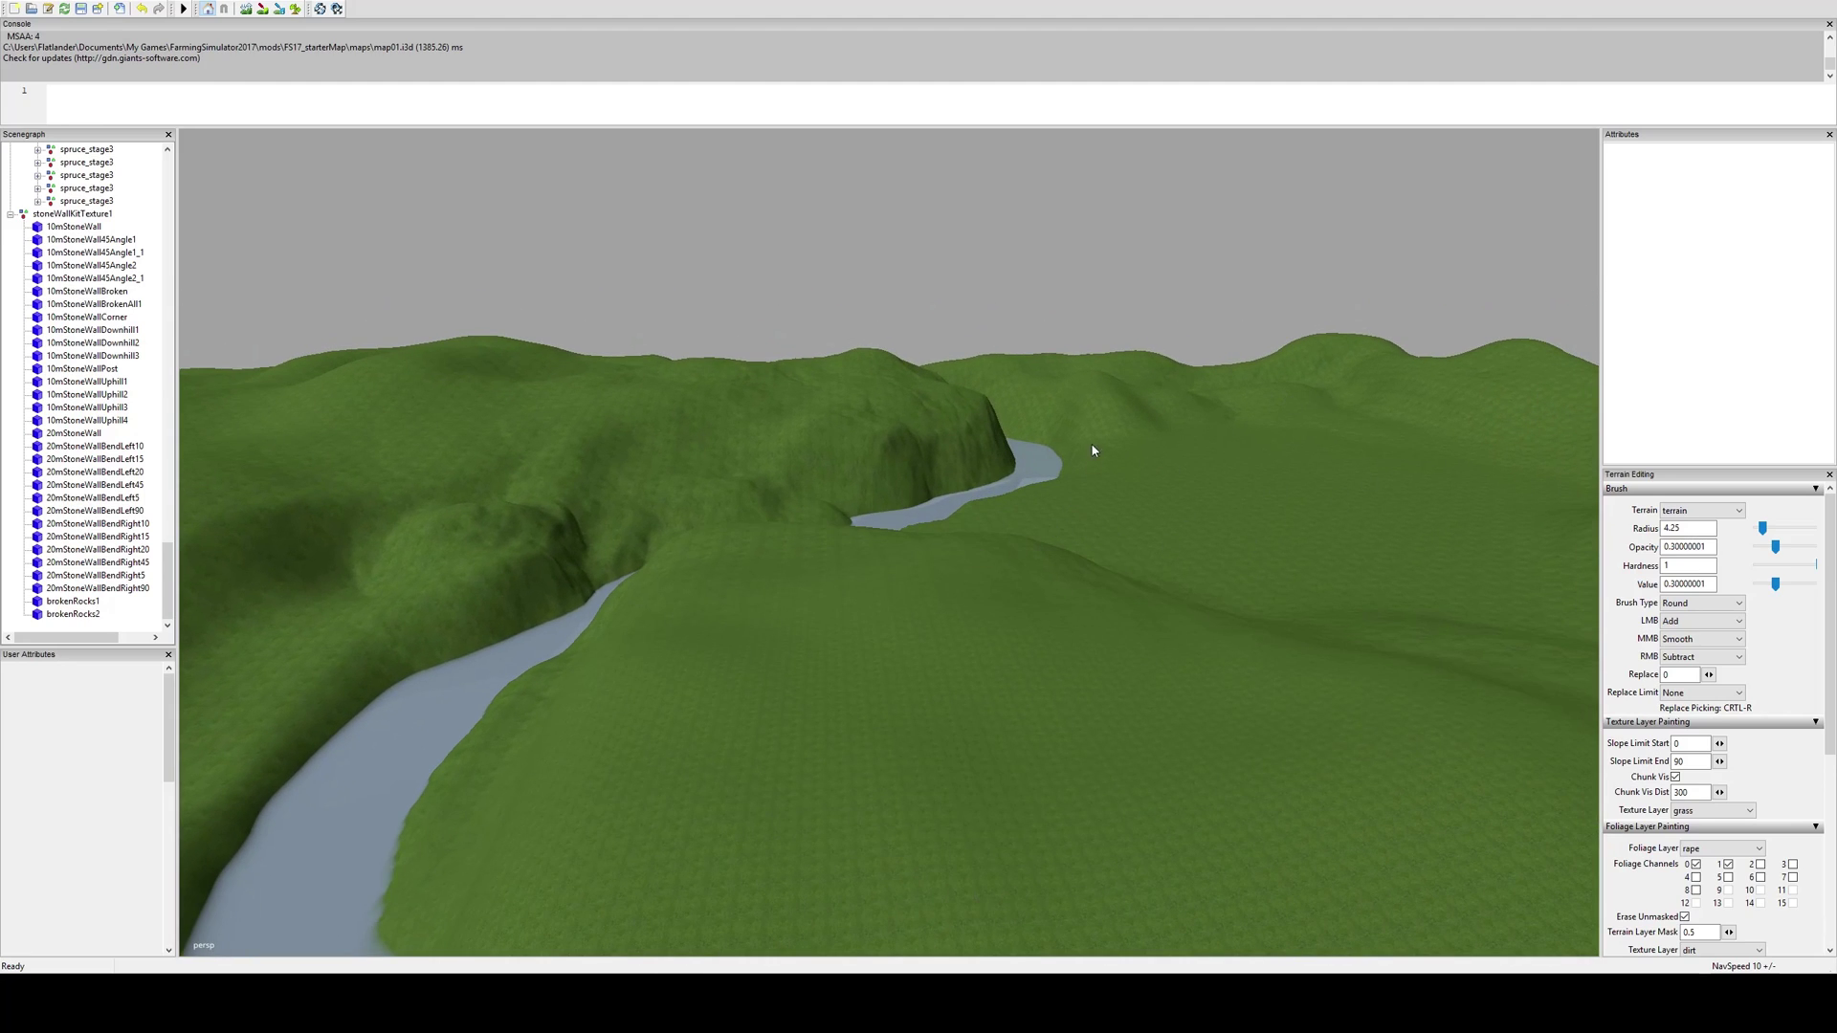
right_click_drag(1043, 485, 730, 383)
left_click_drag(730, 382, 893, 537, "alt")
right_click_drag(893, 537, 976, 639, "alt")
left_click_drag(976, 640, 870, 620, "alt")
right_click_drag(870, 620, 722, 632)
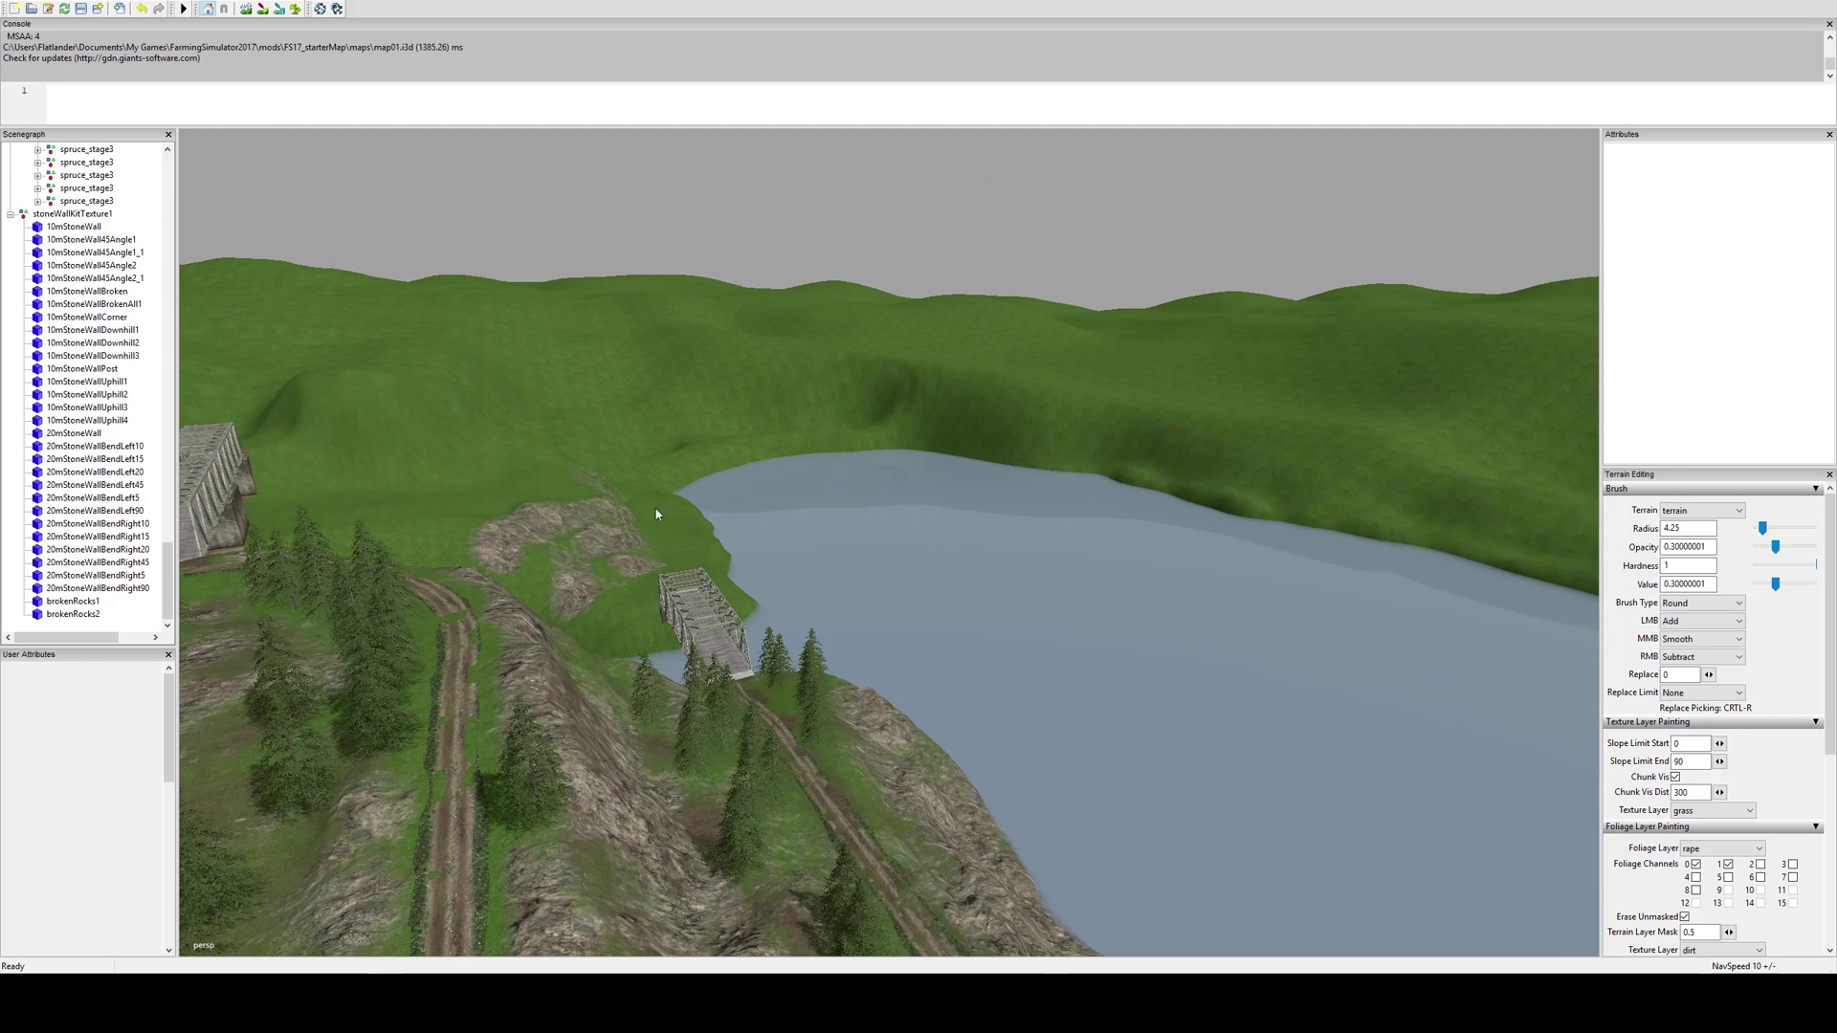
Survey the lakeshore and the paved road network, including its junctions, the rock cut and the concrete overpass
right_click_drag(1179, 451, 915, 511)
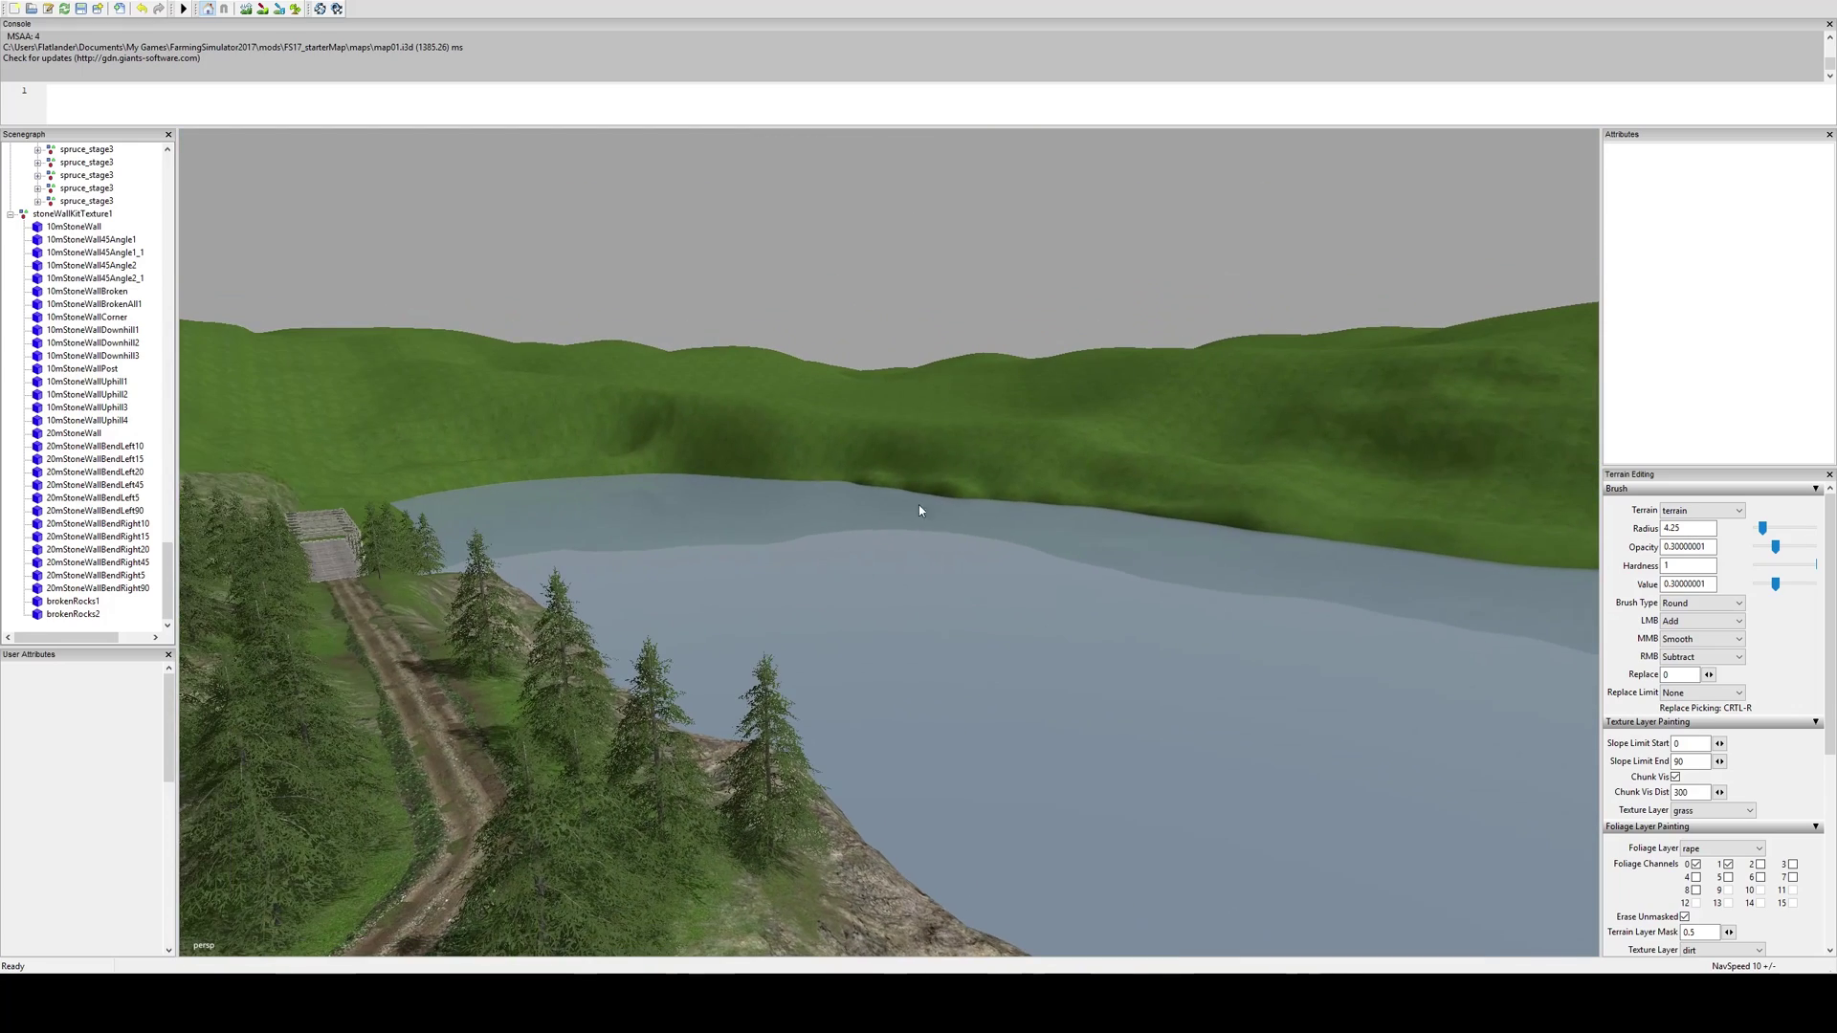
right_click_drag(1246, 398, 1349, 430)
left_click_drag(1348, 430, 1099, 589, "alt")
right_click_drag(1099, 590, 403, 691)
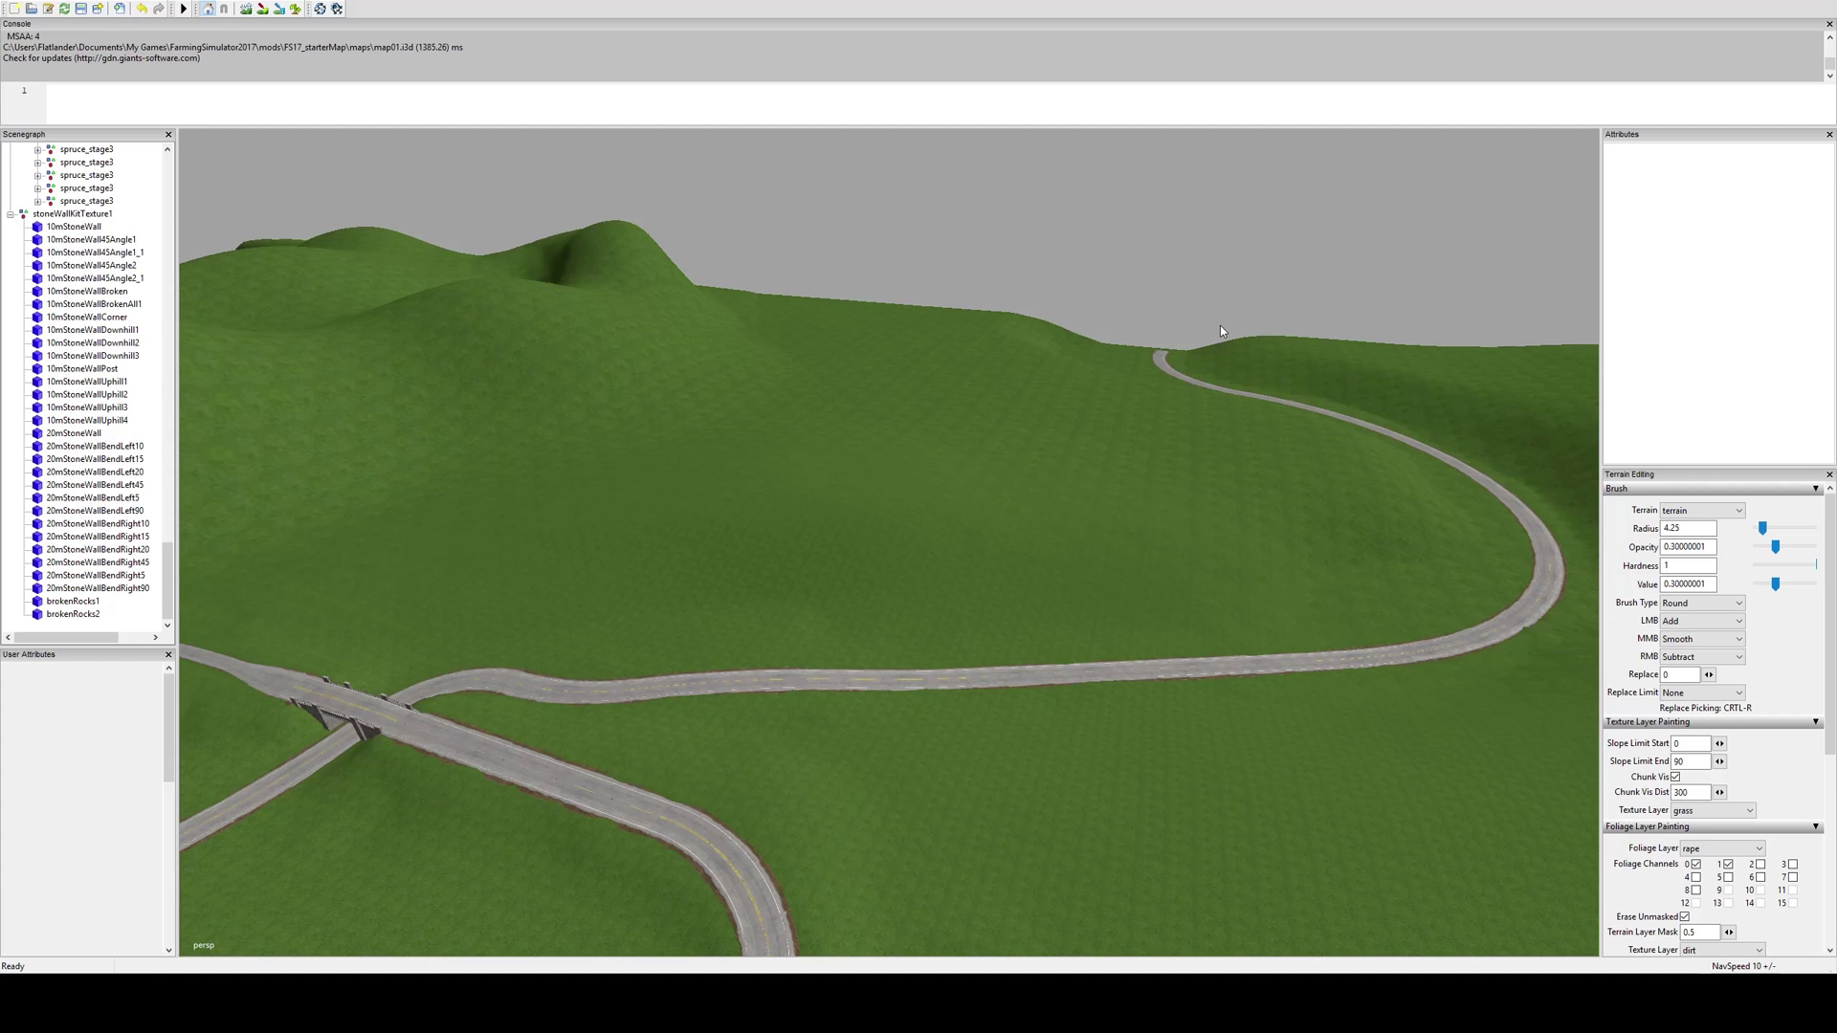
right_click_drag(1226, 318, 757, 410)
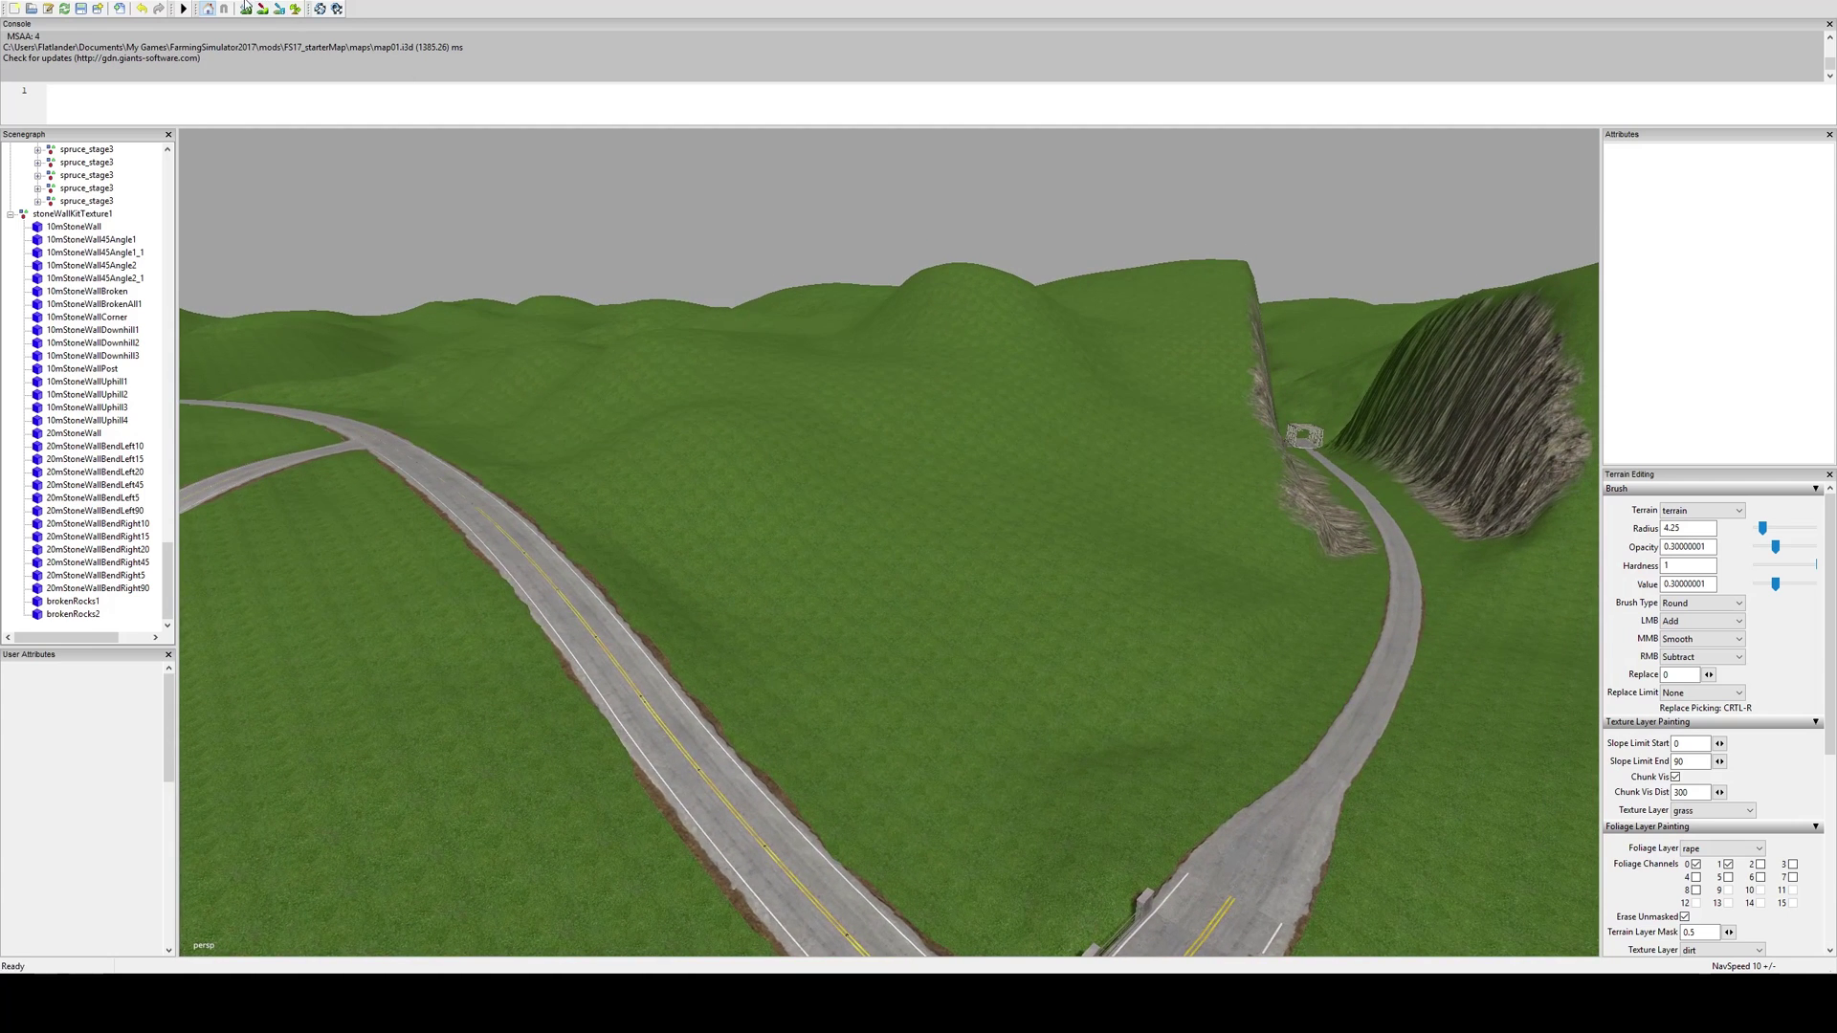
right_click_drag(749, 467, 869, 524)
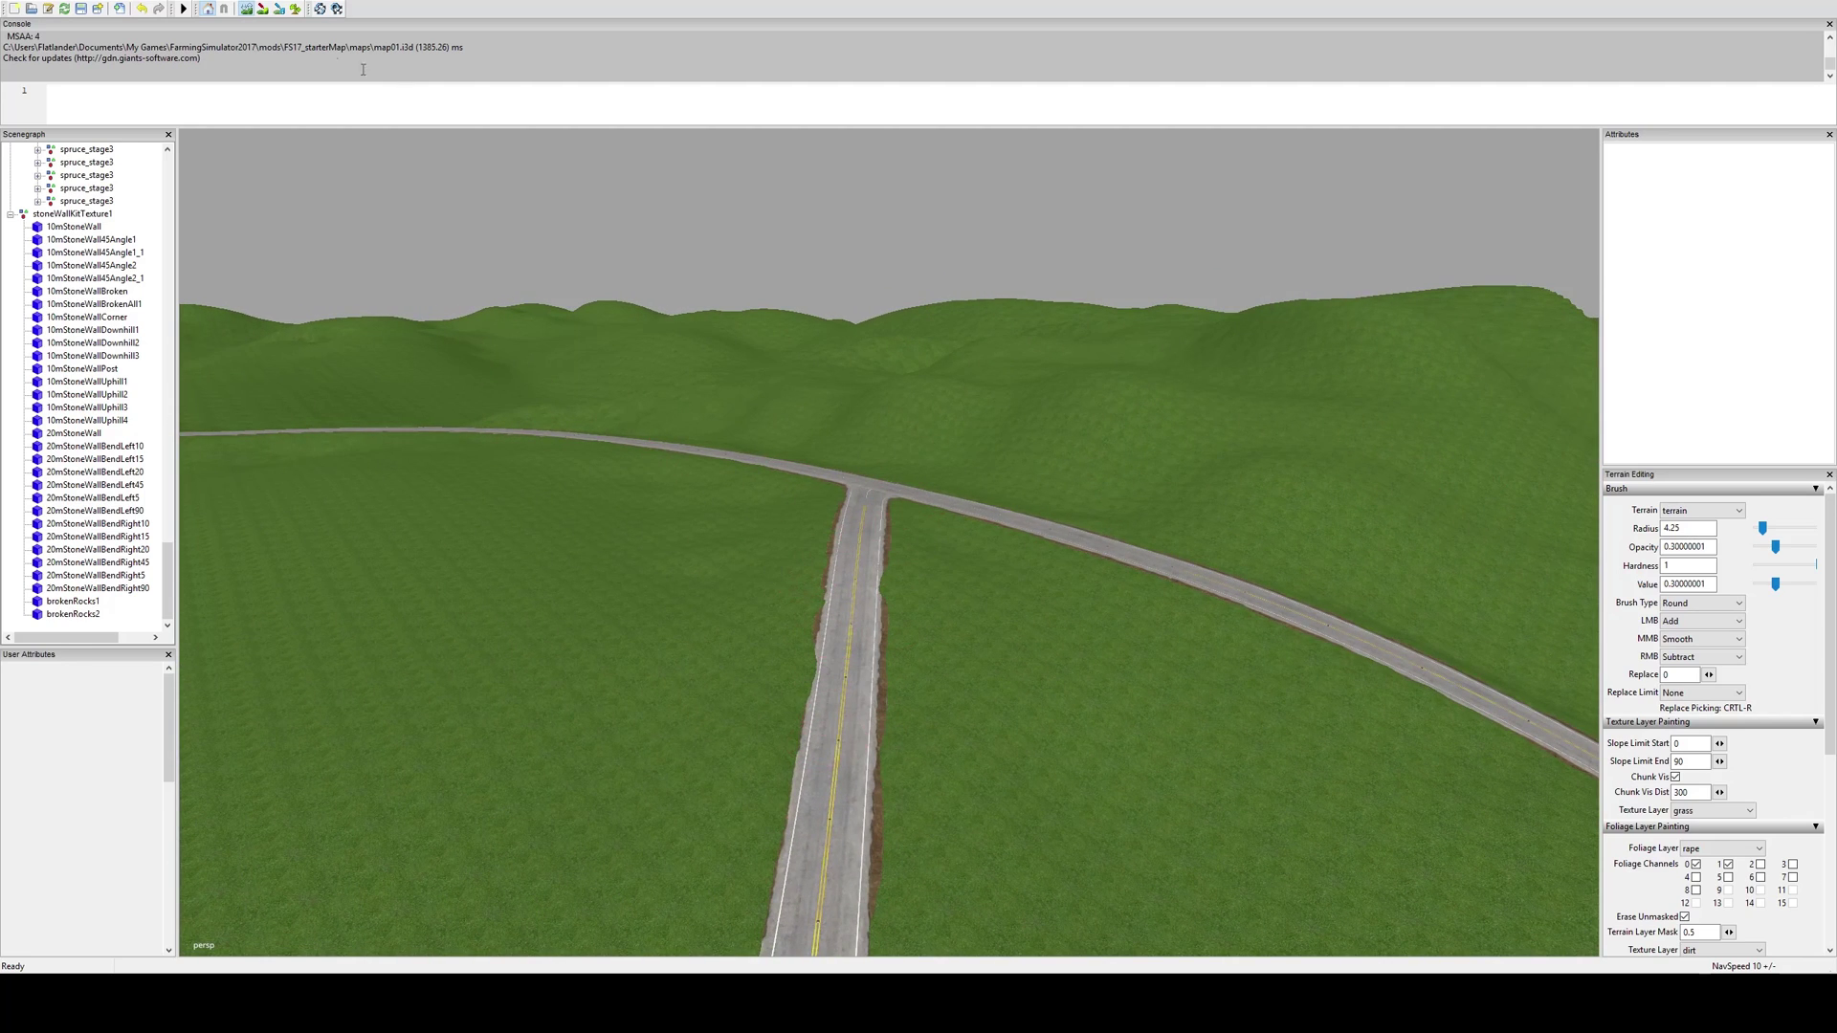
right_click_drag(340, 179, 914, 662)
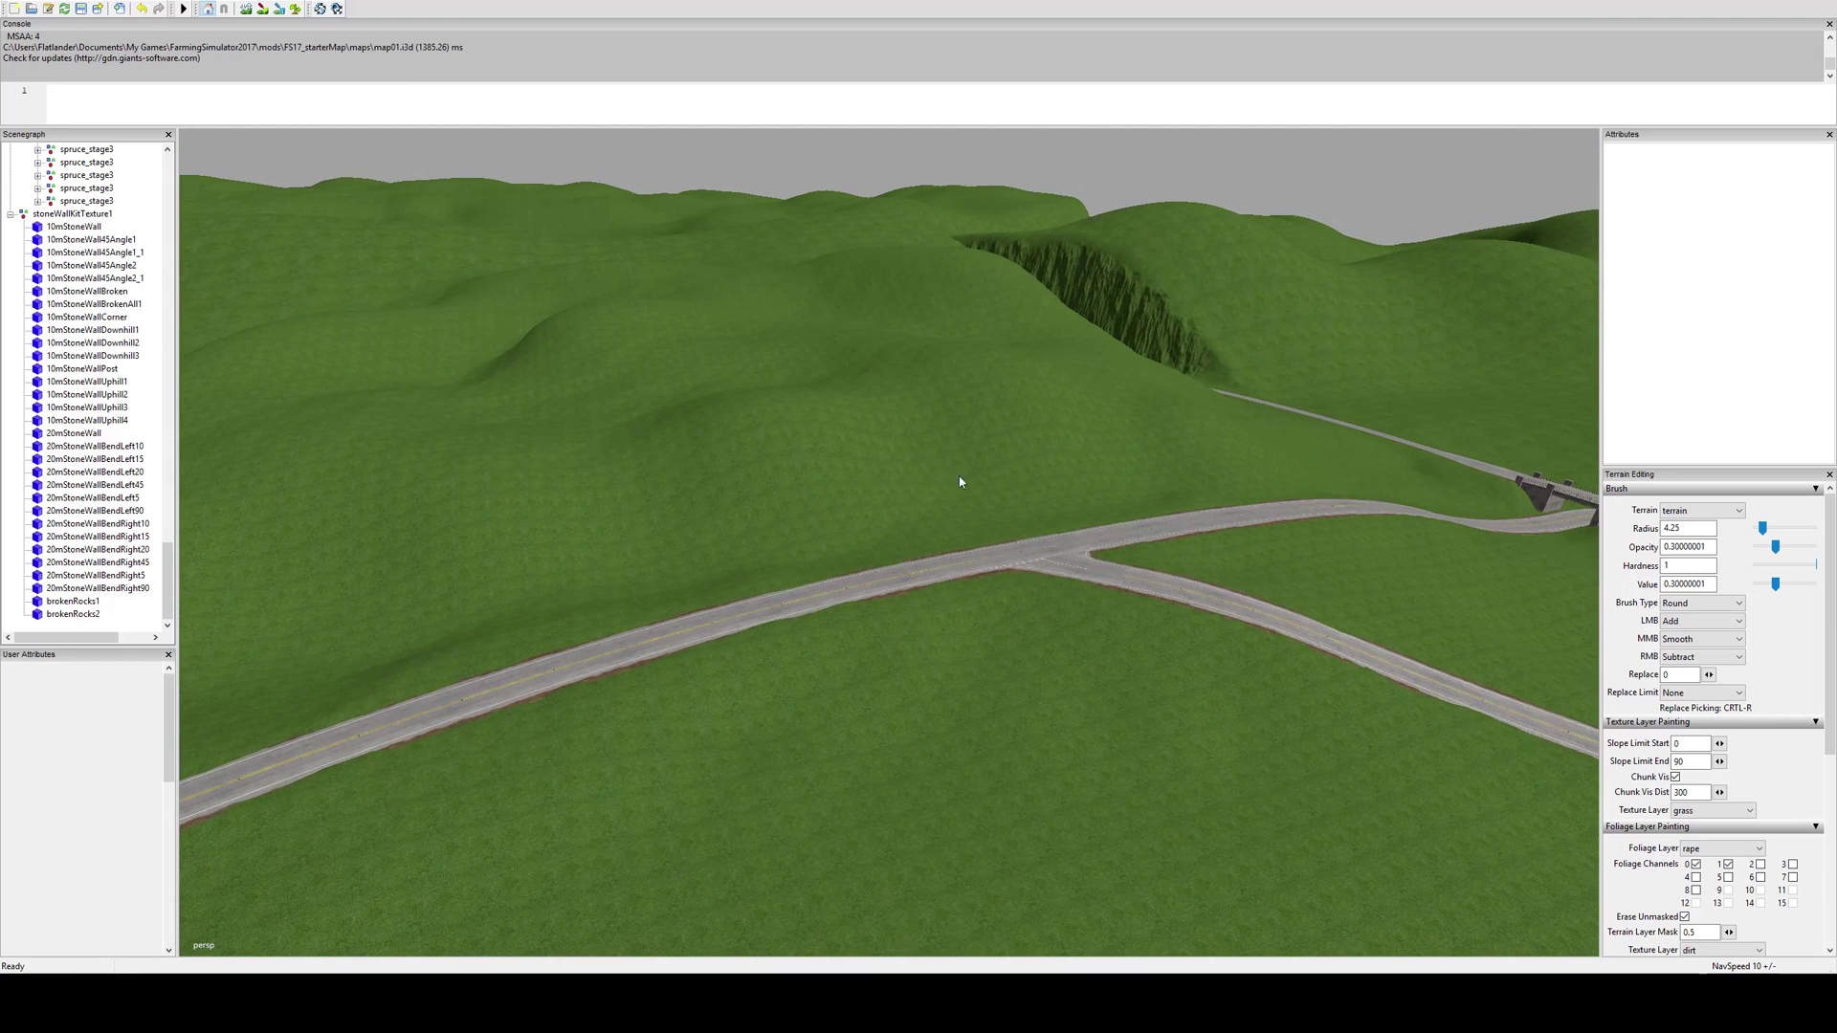
right_click_drag(1063, 477, 1147, 739)
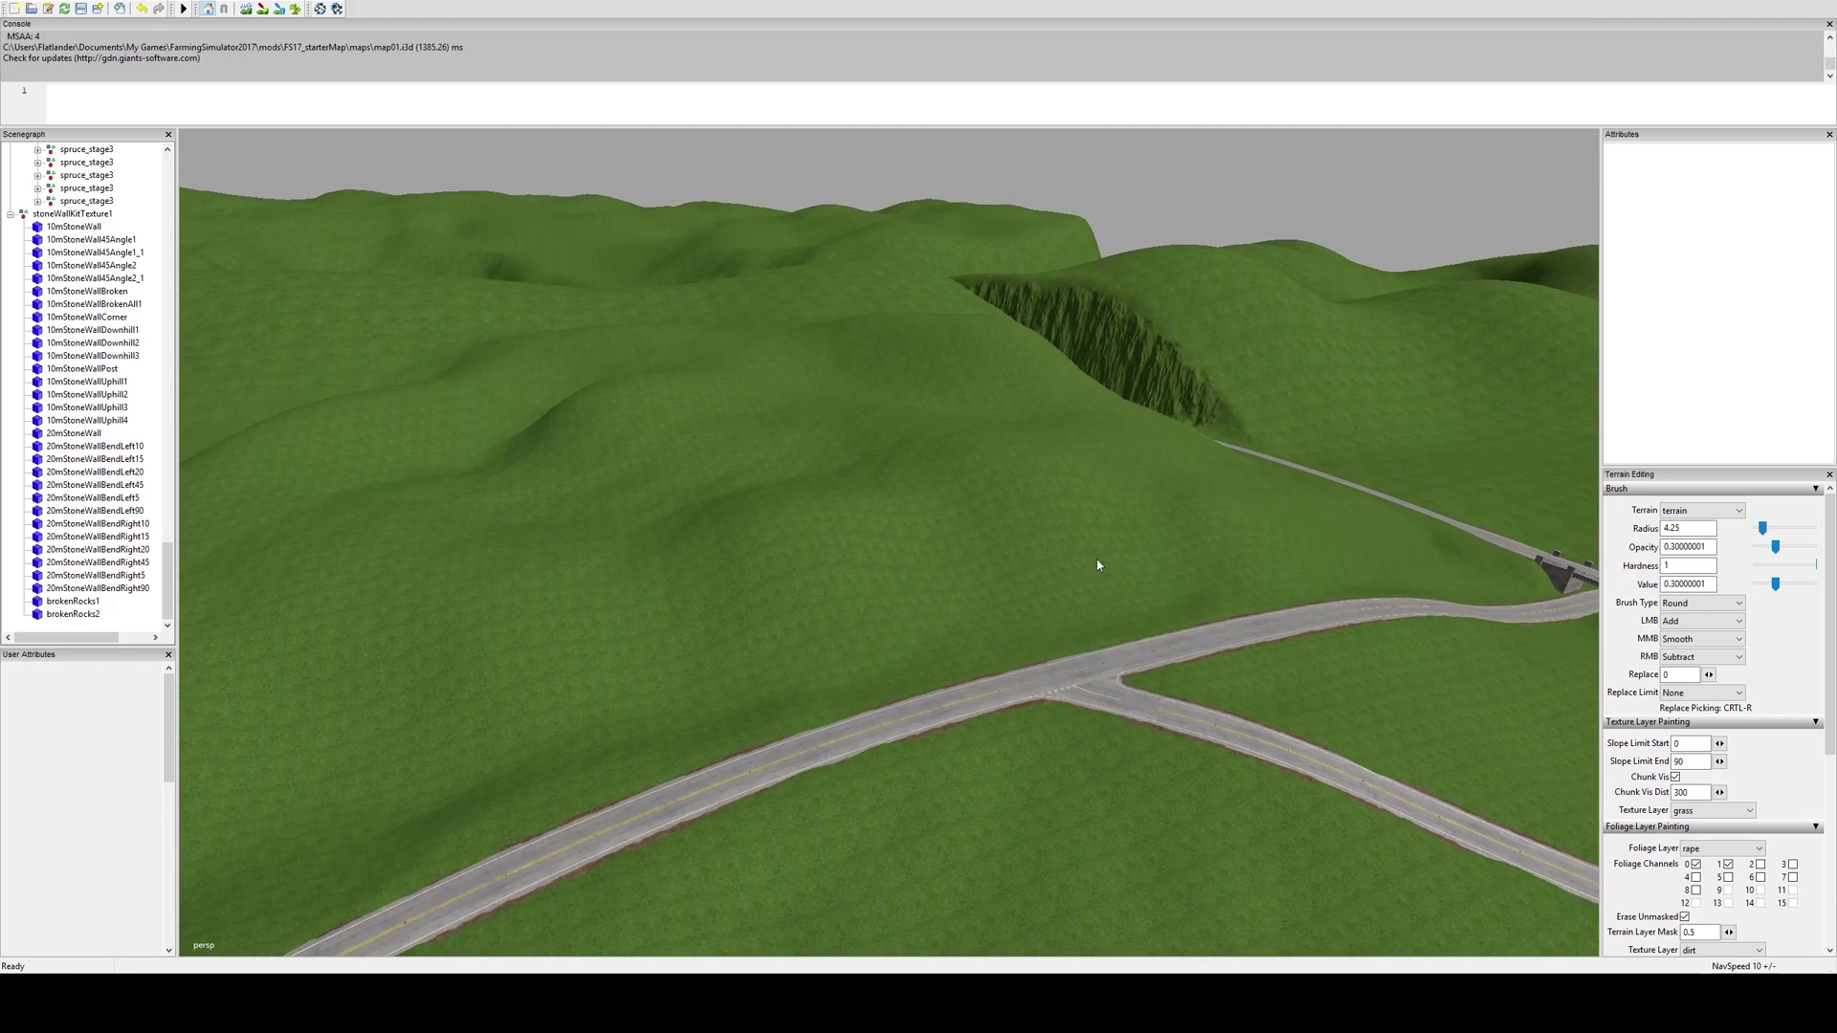
right_click_drag(718, 576, 659, 303)
right_click_drag(1113, 438, 1072, 404)
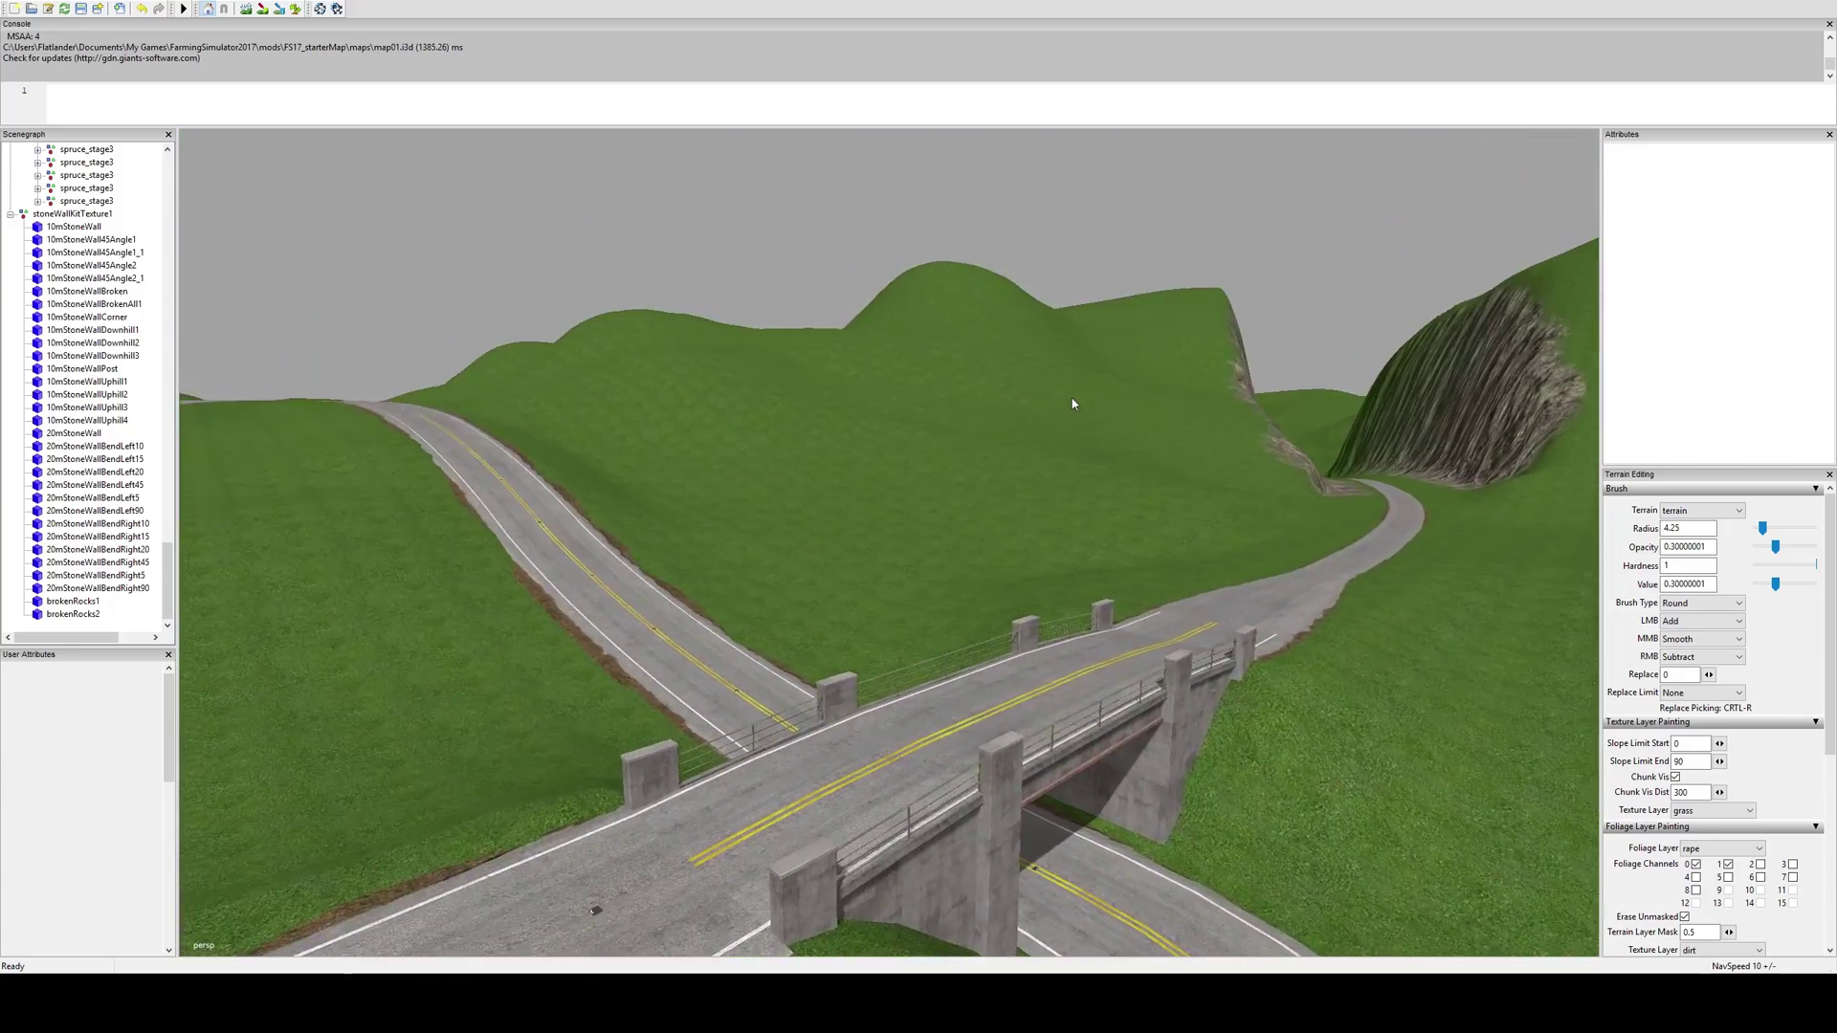
Follow the road beyond the overpass to the spread-out road pieces, and look back over the lake and wooded headland
middle_click_drag(1073, 404, 961, 257, "alt")
scroll(936, 336, "up", 3)
left_click_drag(990, 329, 807, 319, "alt")
middle_click_drag(807, 319, 717, 701, "alt")
right_click_drag(718, 701, 1611, 353, "alt")
right_click_drag(669, 670, 1477, 412, "alt")
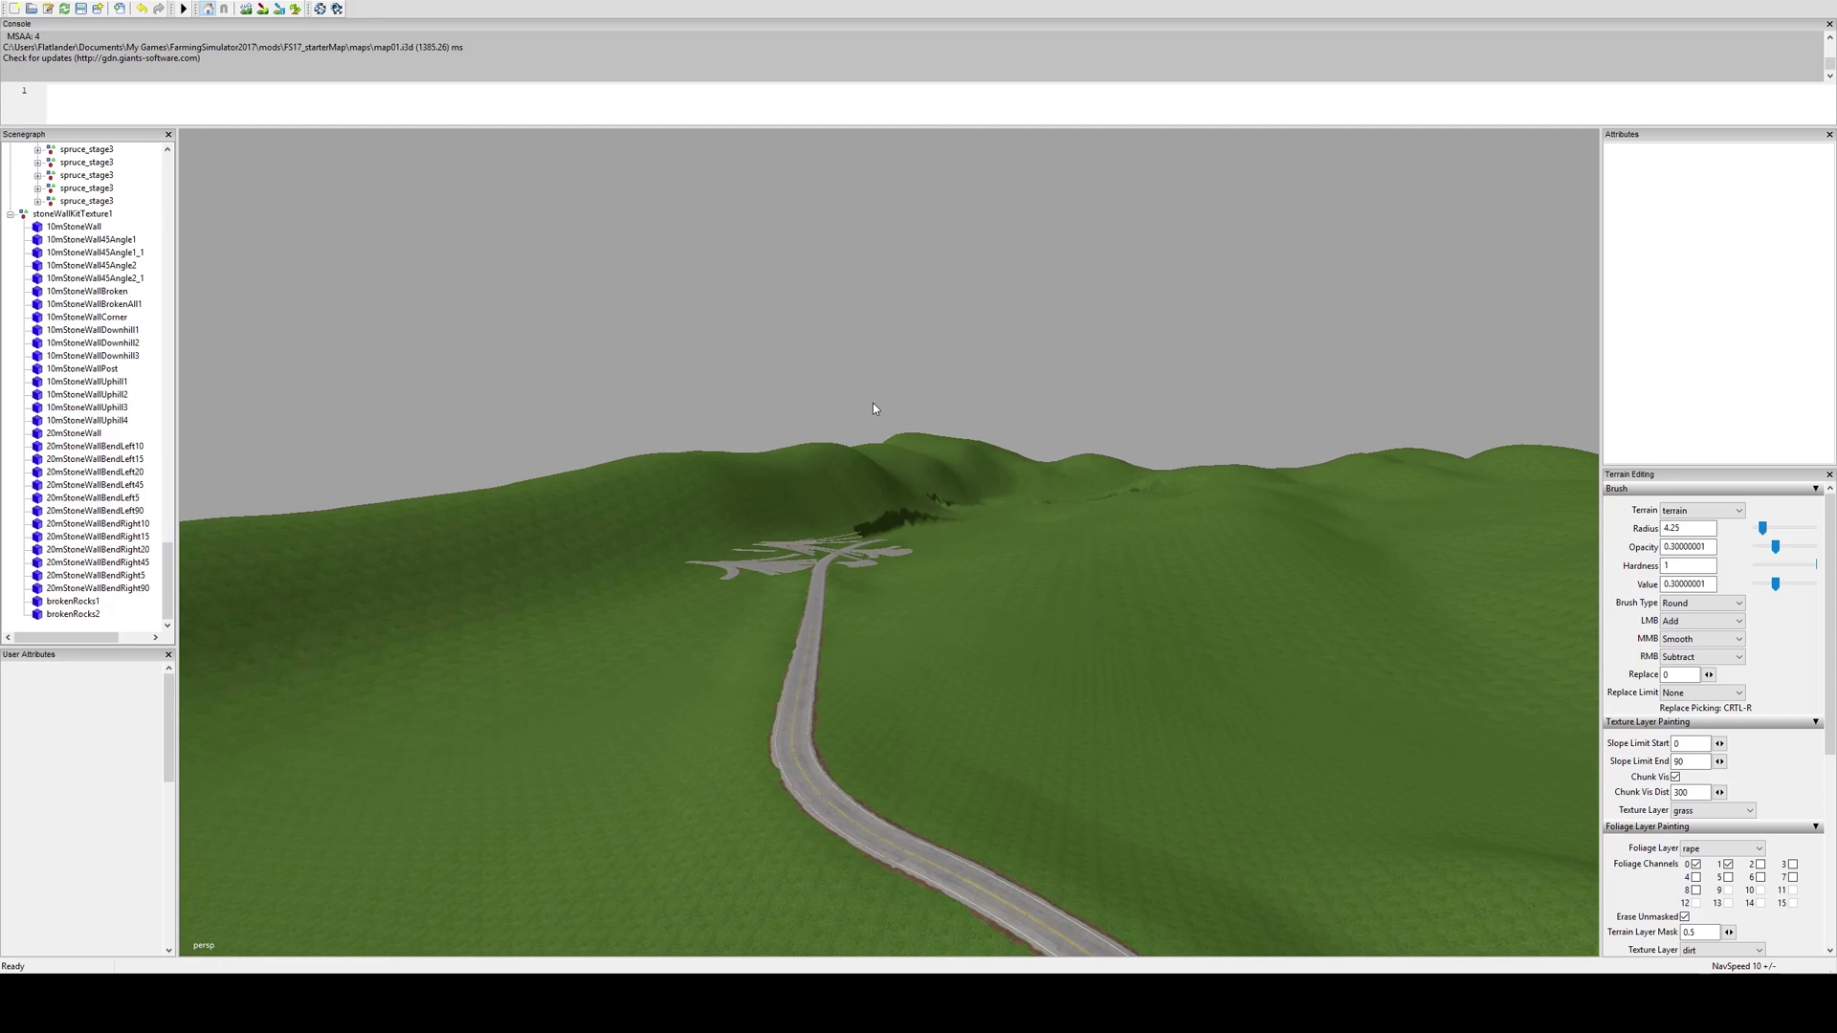
right_click_drag(990, 323, 1443, 765)
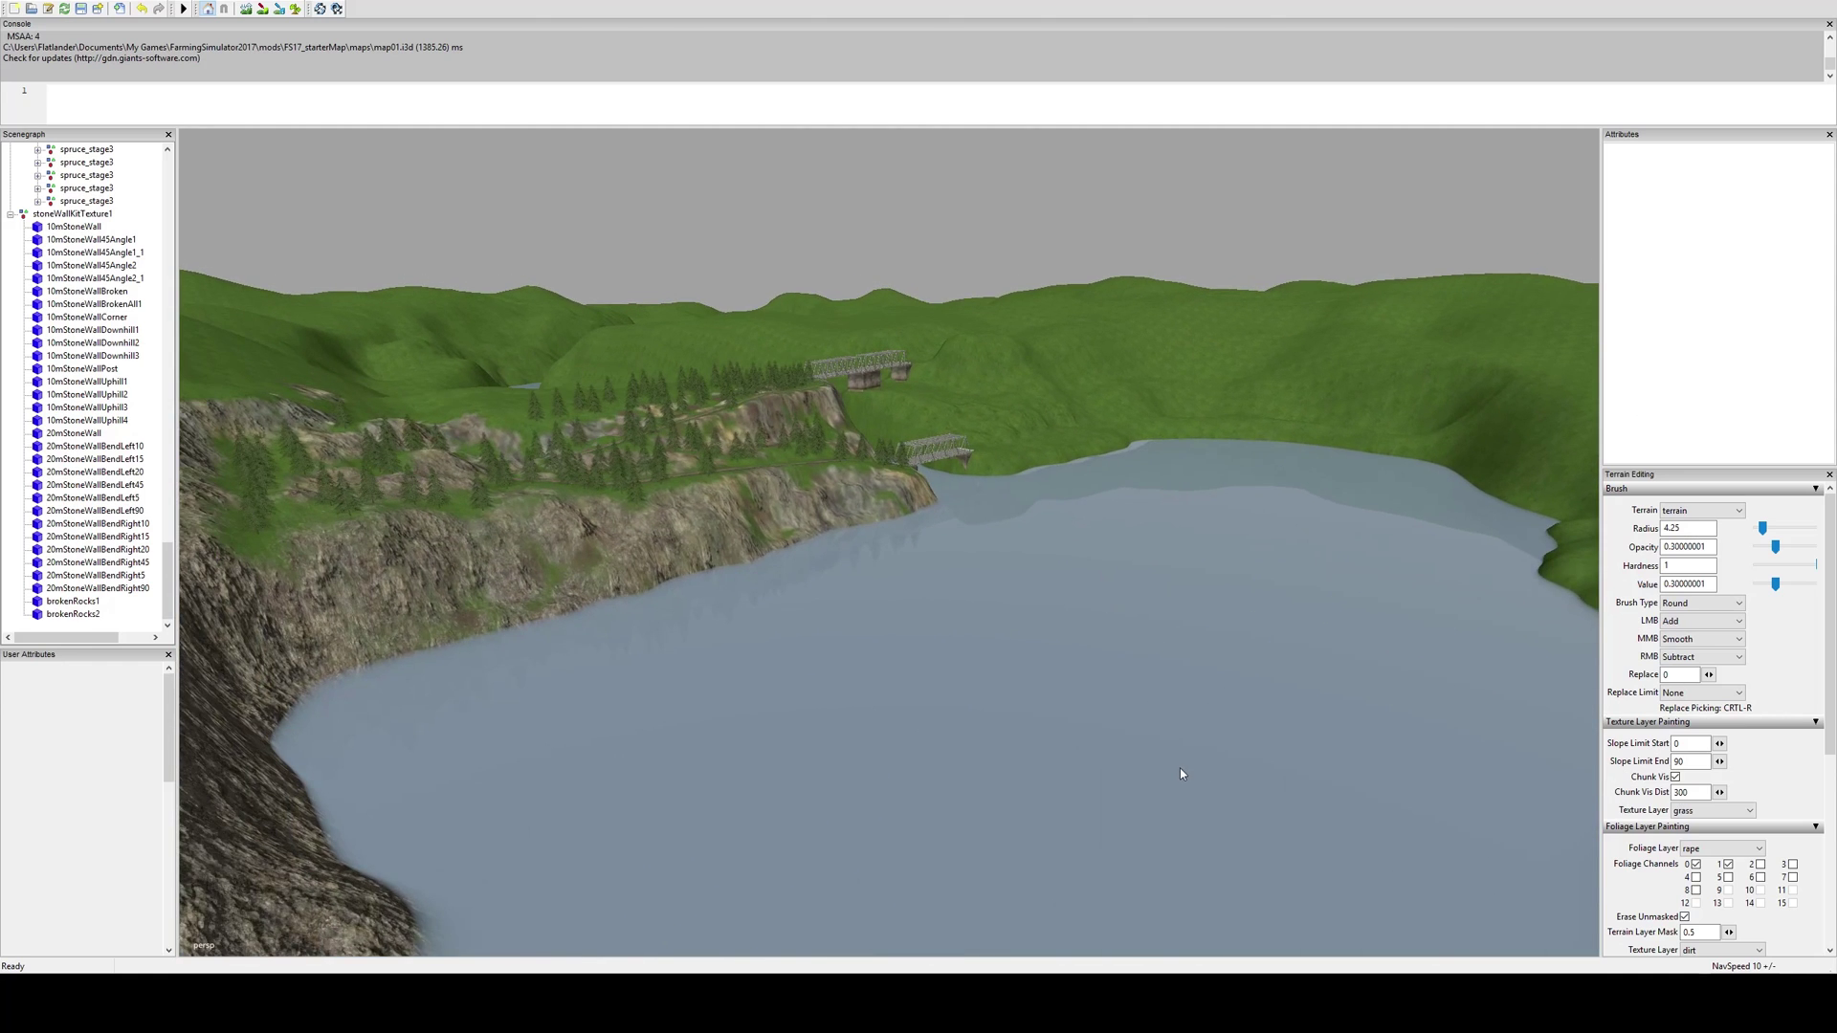
right_click_drag(1179, 740, 965, 623)
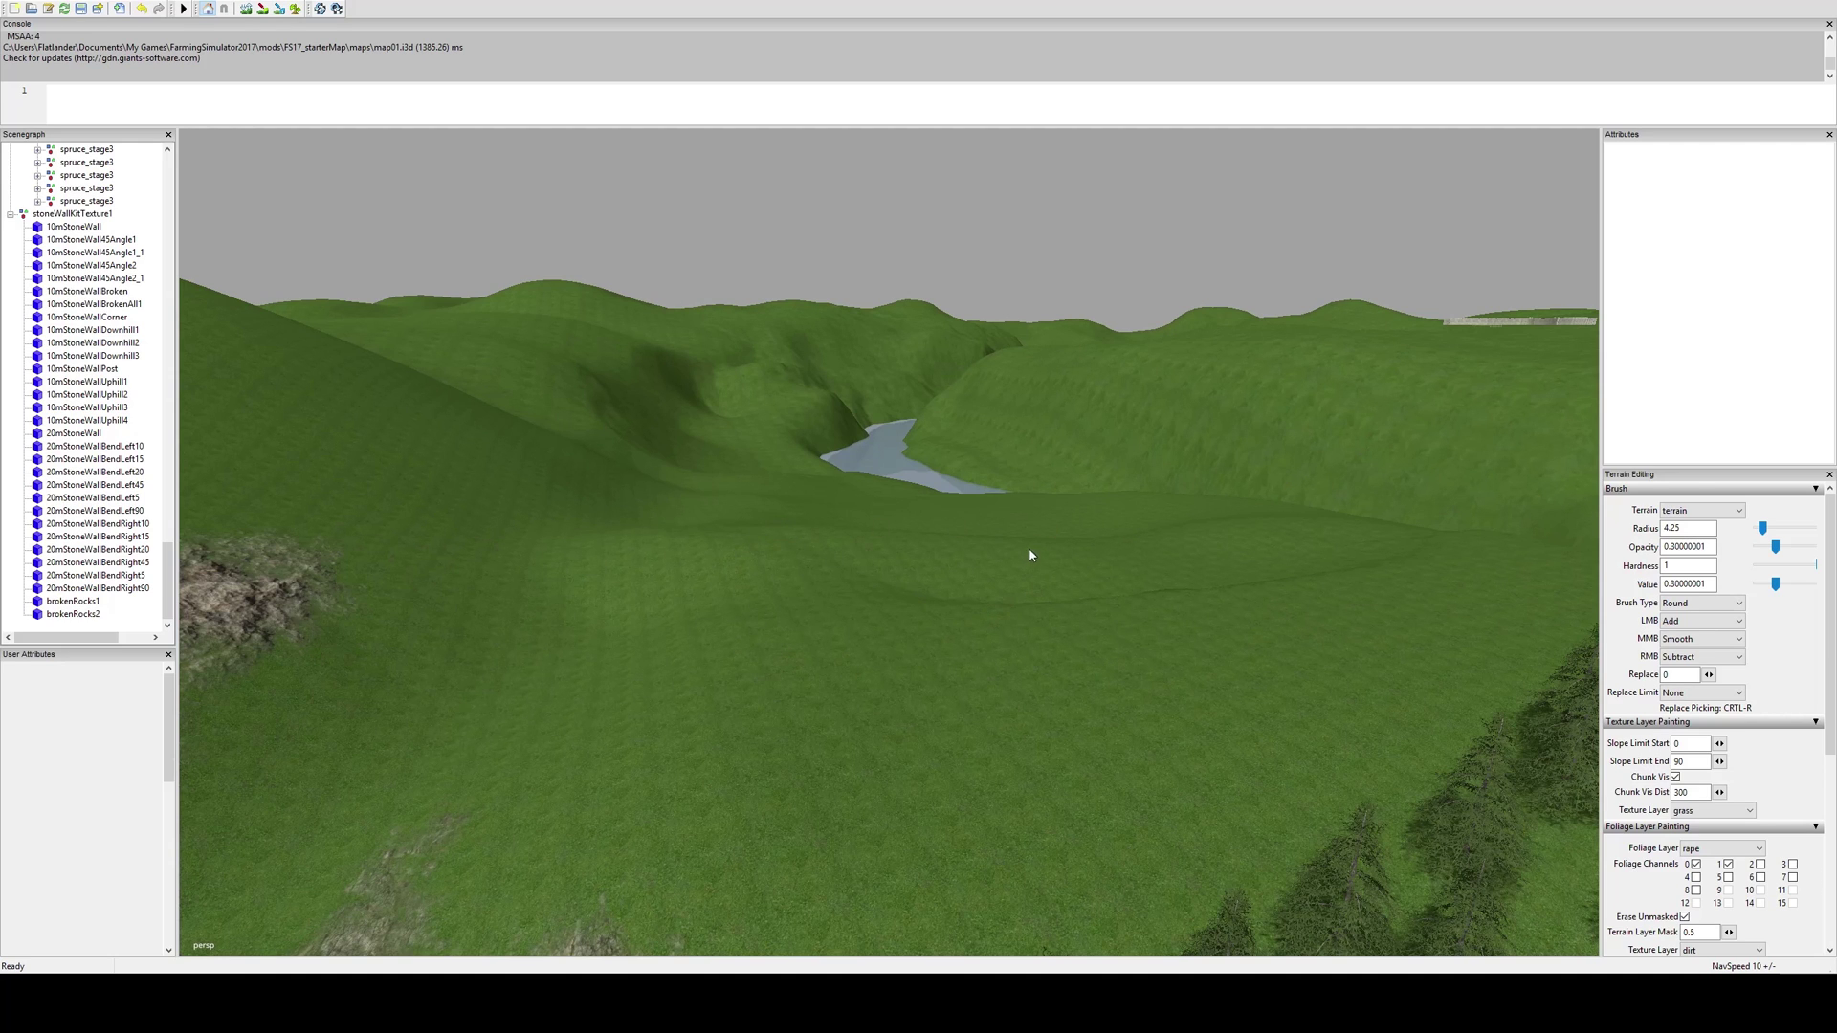
right_click_drag(829, 653, 1096, 648)
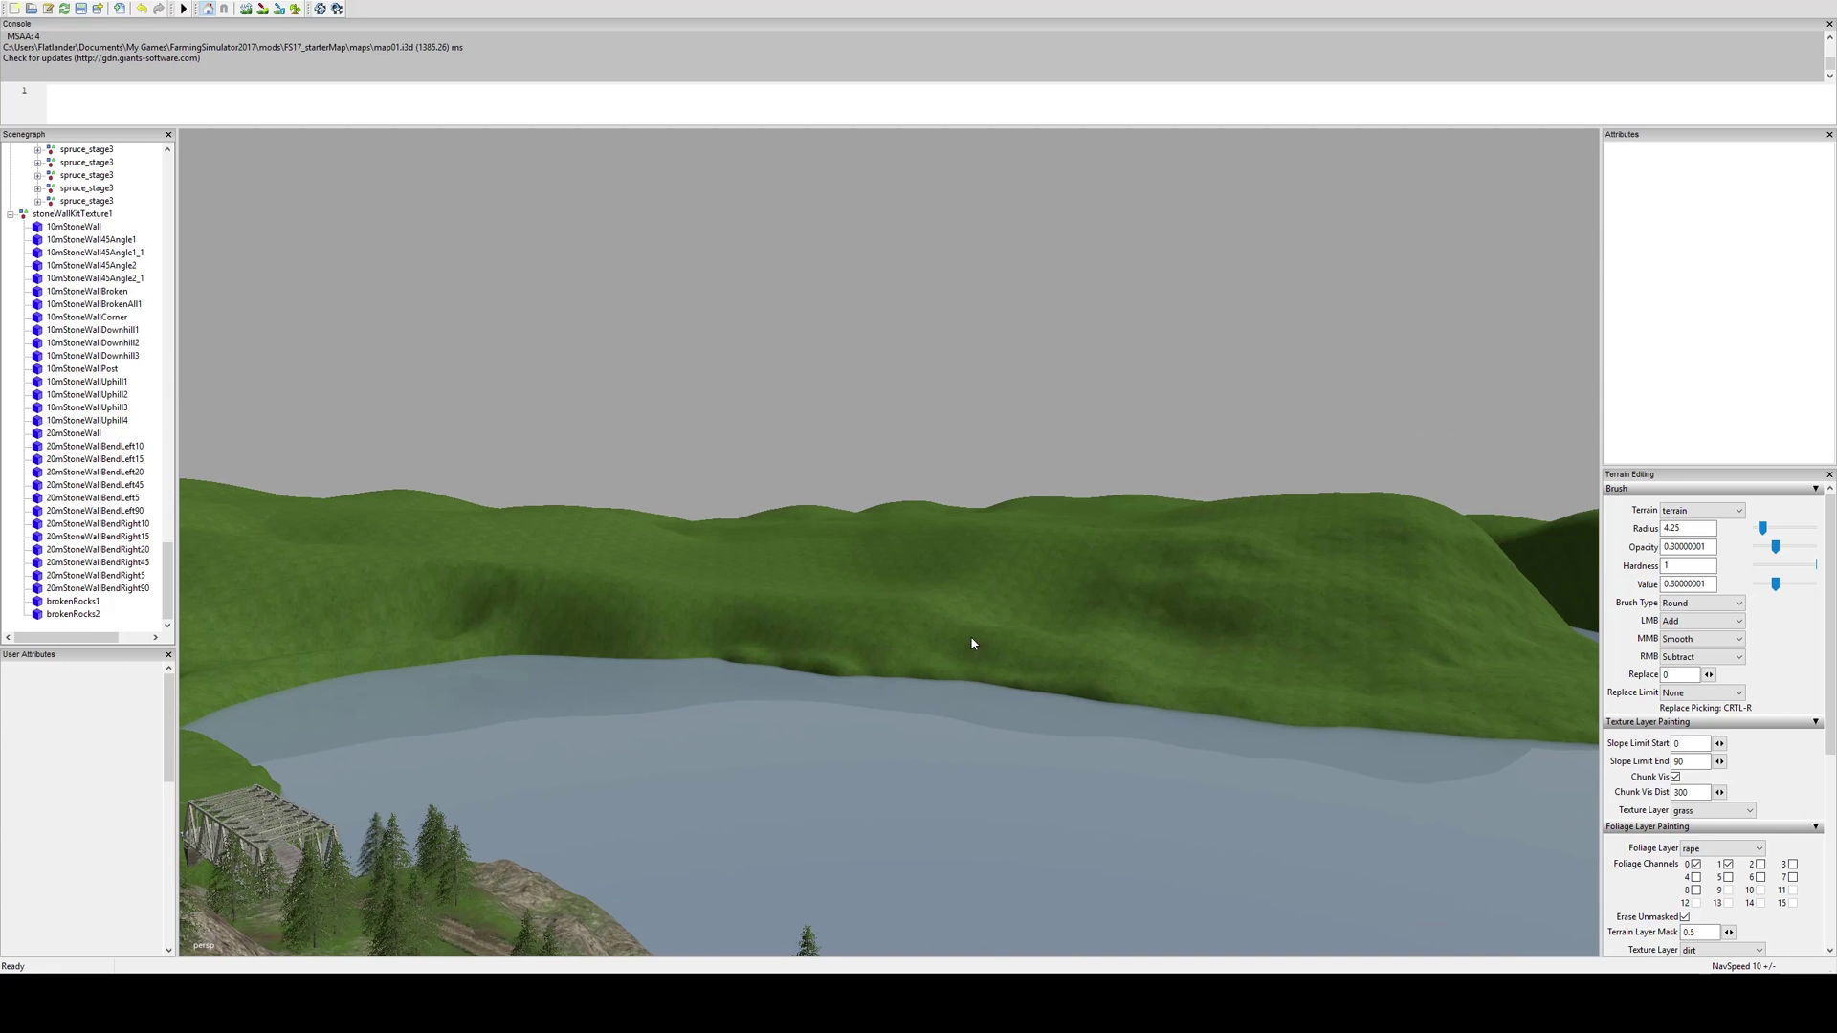
left_click_drag(943, 648, 962, 589, "alt")
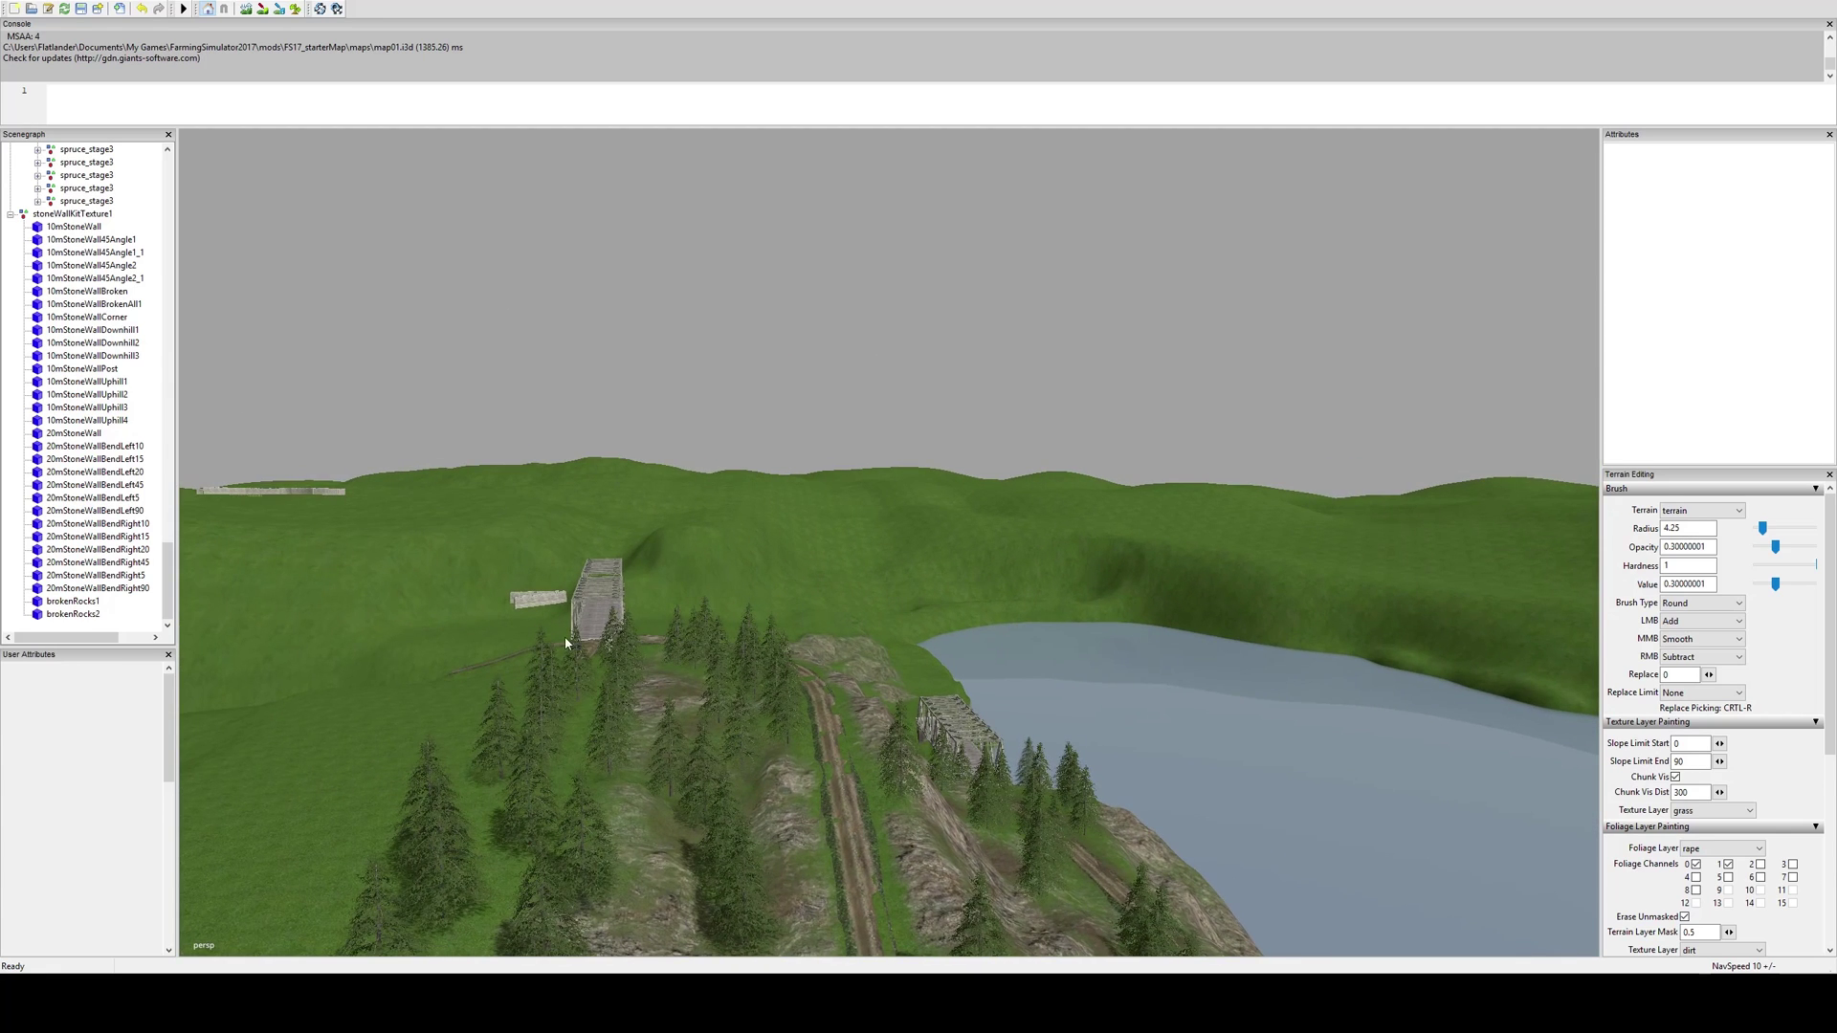
right_click_drag(513, 648, 761, 699)
Examine the open meadow between the spruce trees, the loose stone walls and the river beside the dirt-track crossing
middle_click_drag(704, 477, 965, 656)
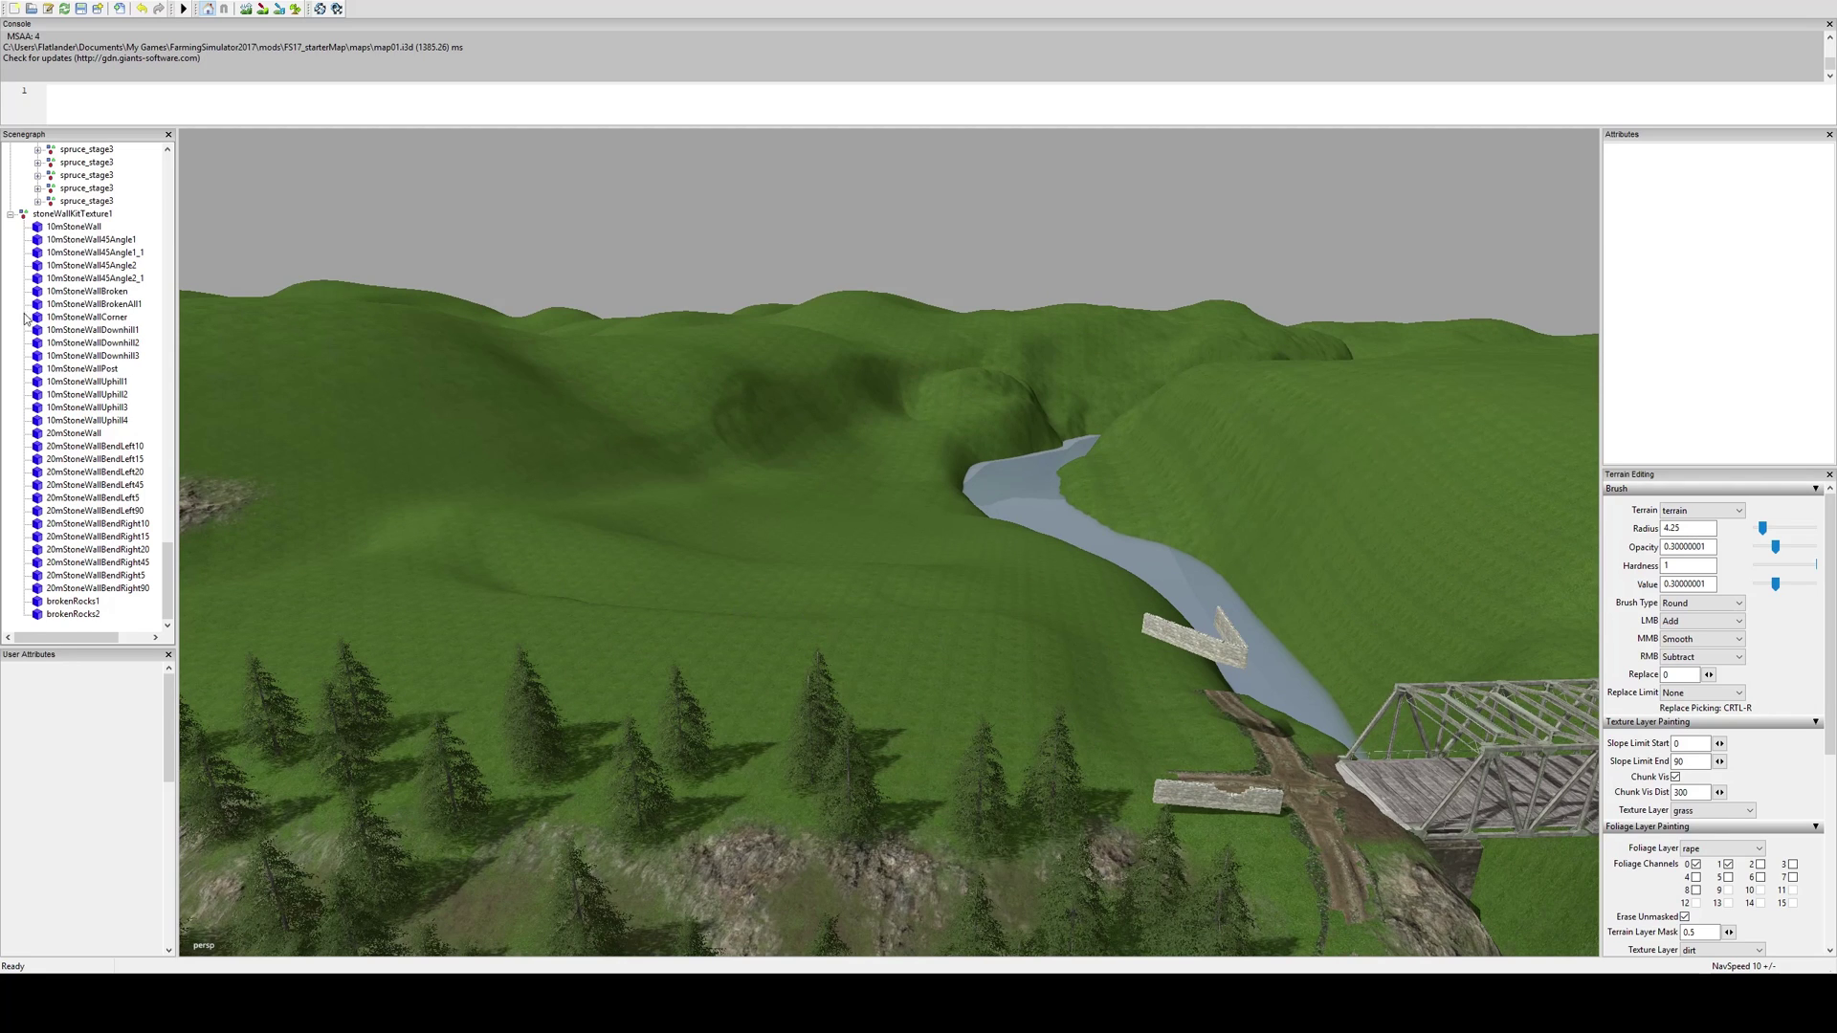
middle_click_drag(980, 601, 1126, 567)
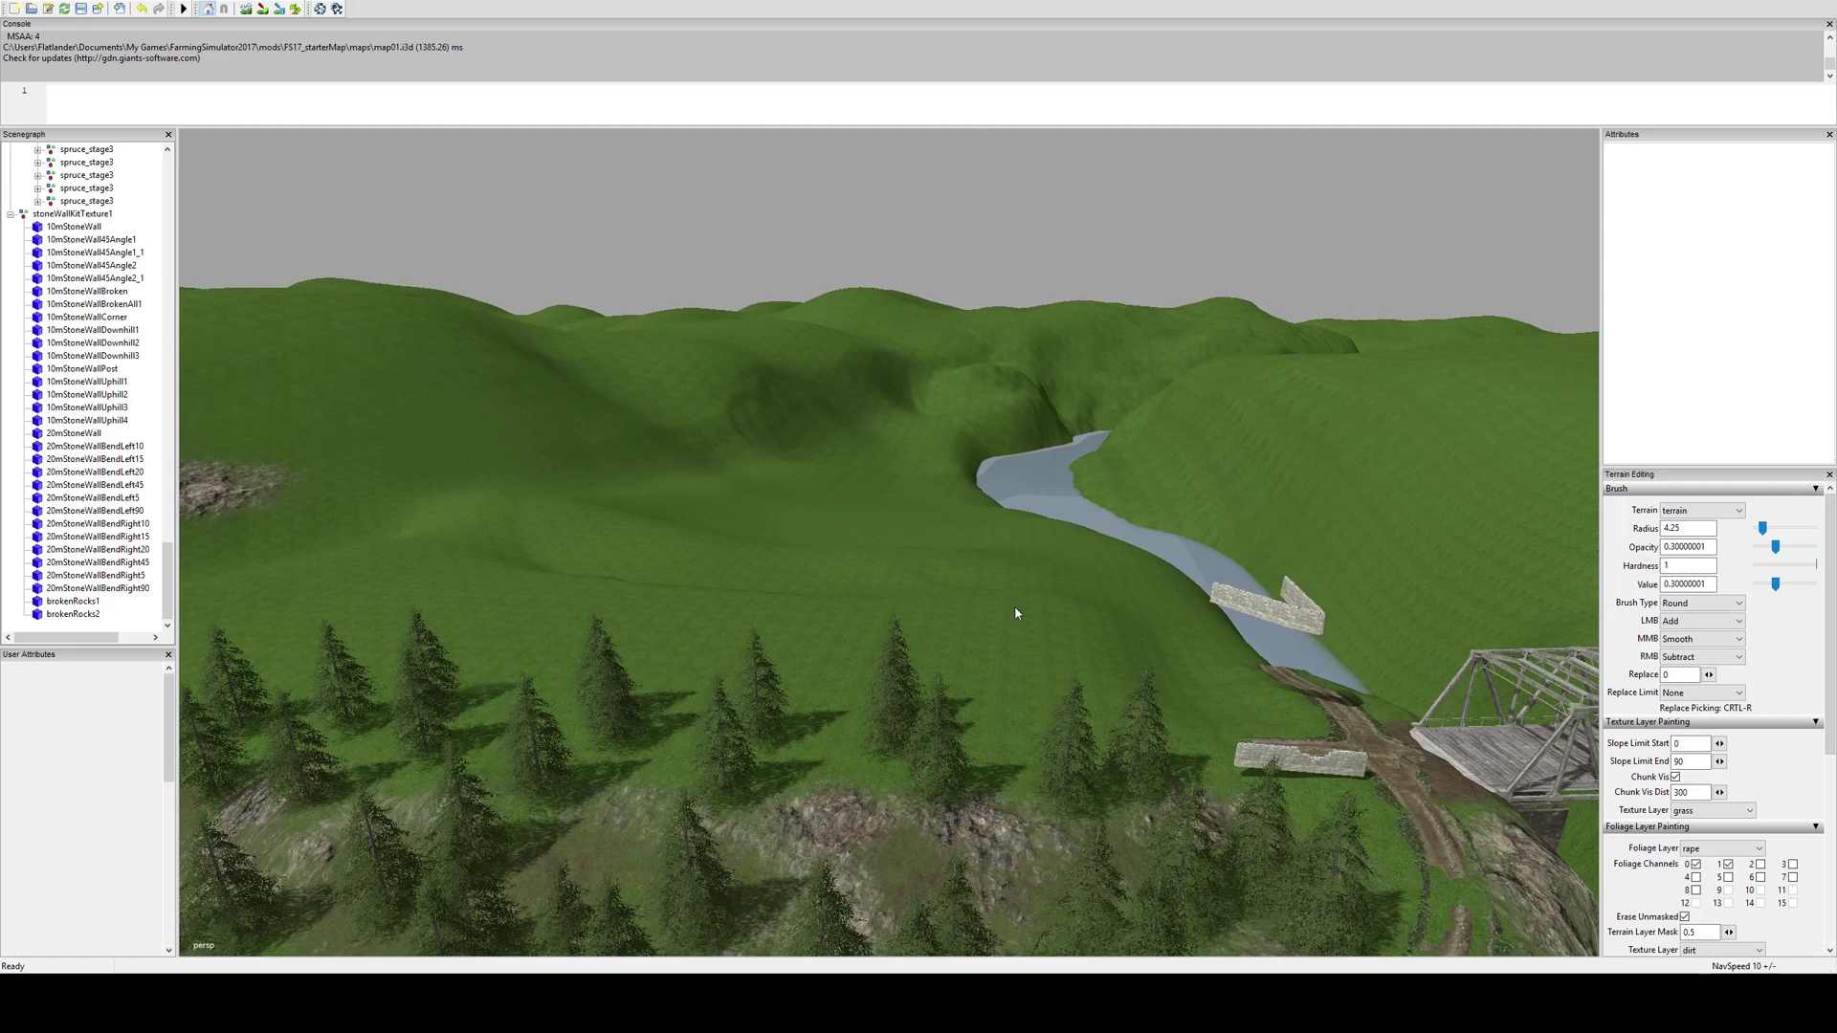
middle_click_drag(776, 647, 705, 426)
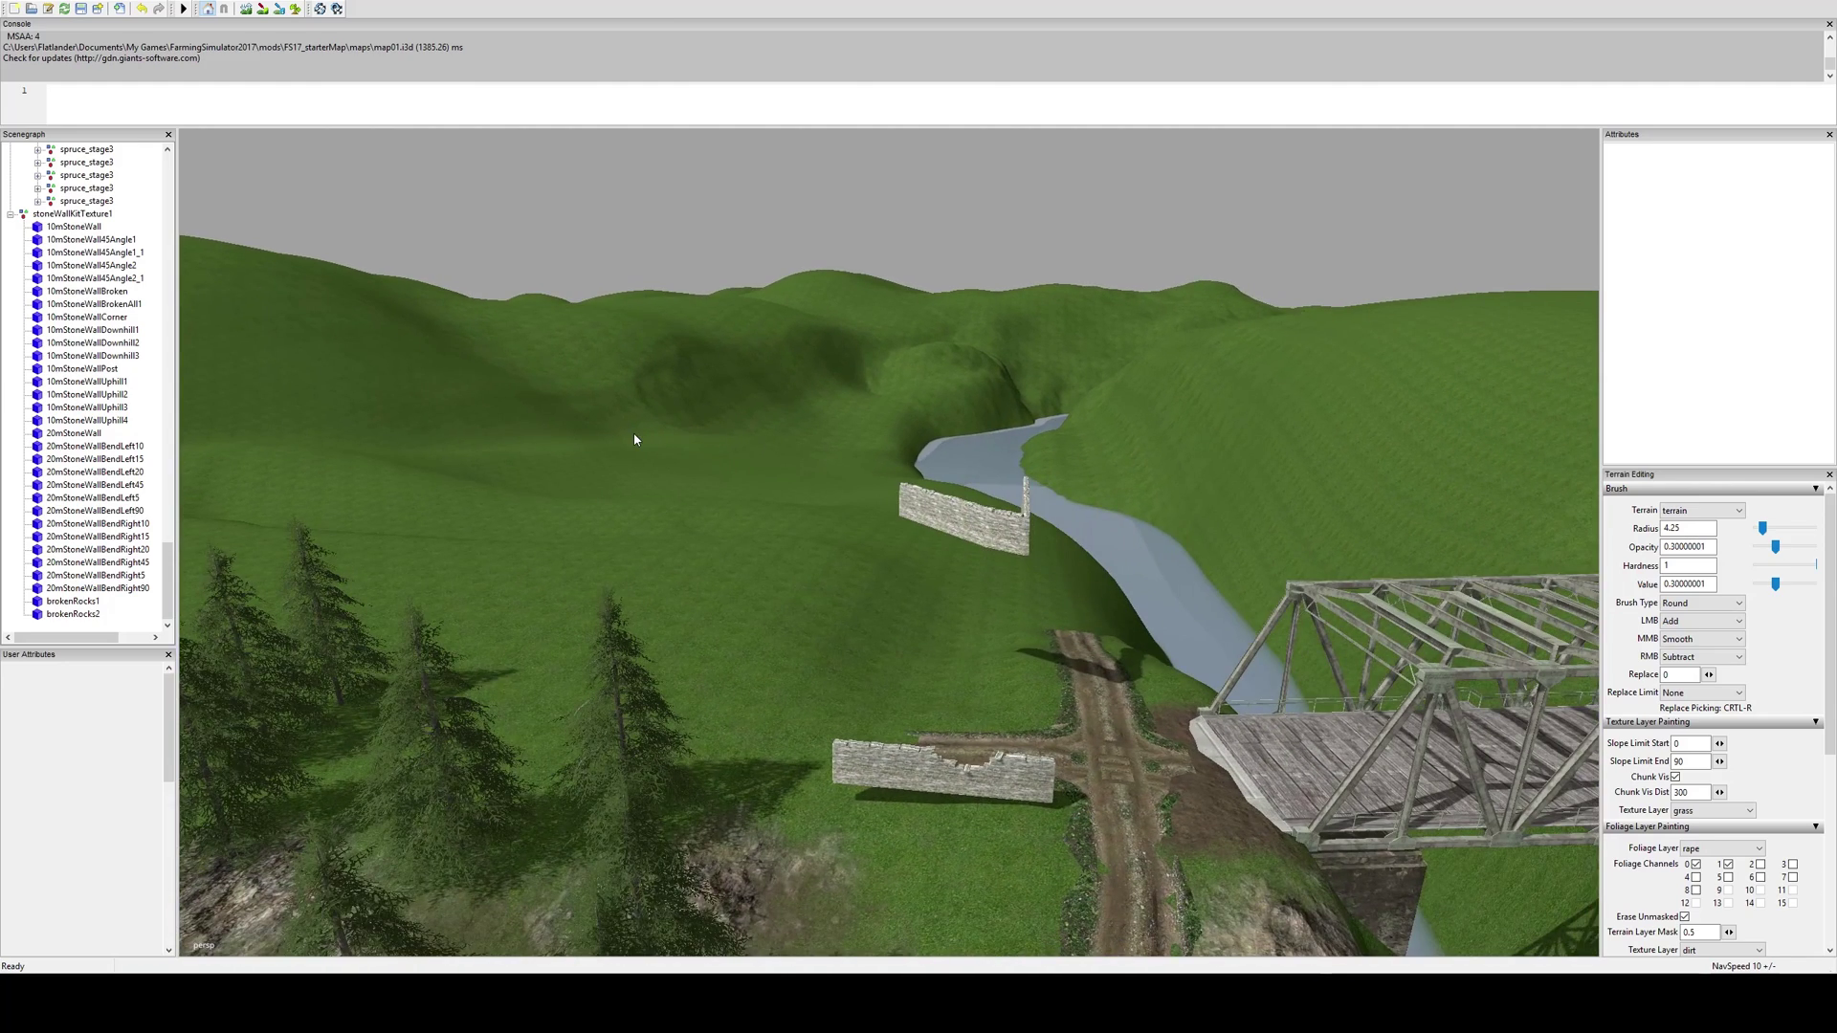
left_click_drag(634, 433, 221, 562, "alt")
right_click_drag(221, 562, 806, 527, "alt")
middle_click_drag(805, 526, 901, 432, "alt")
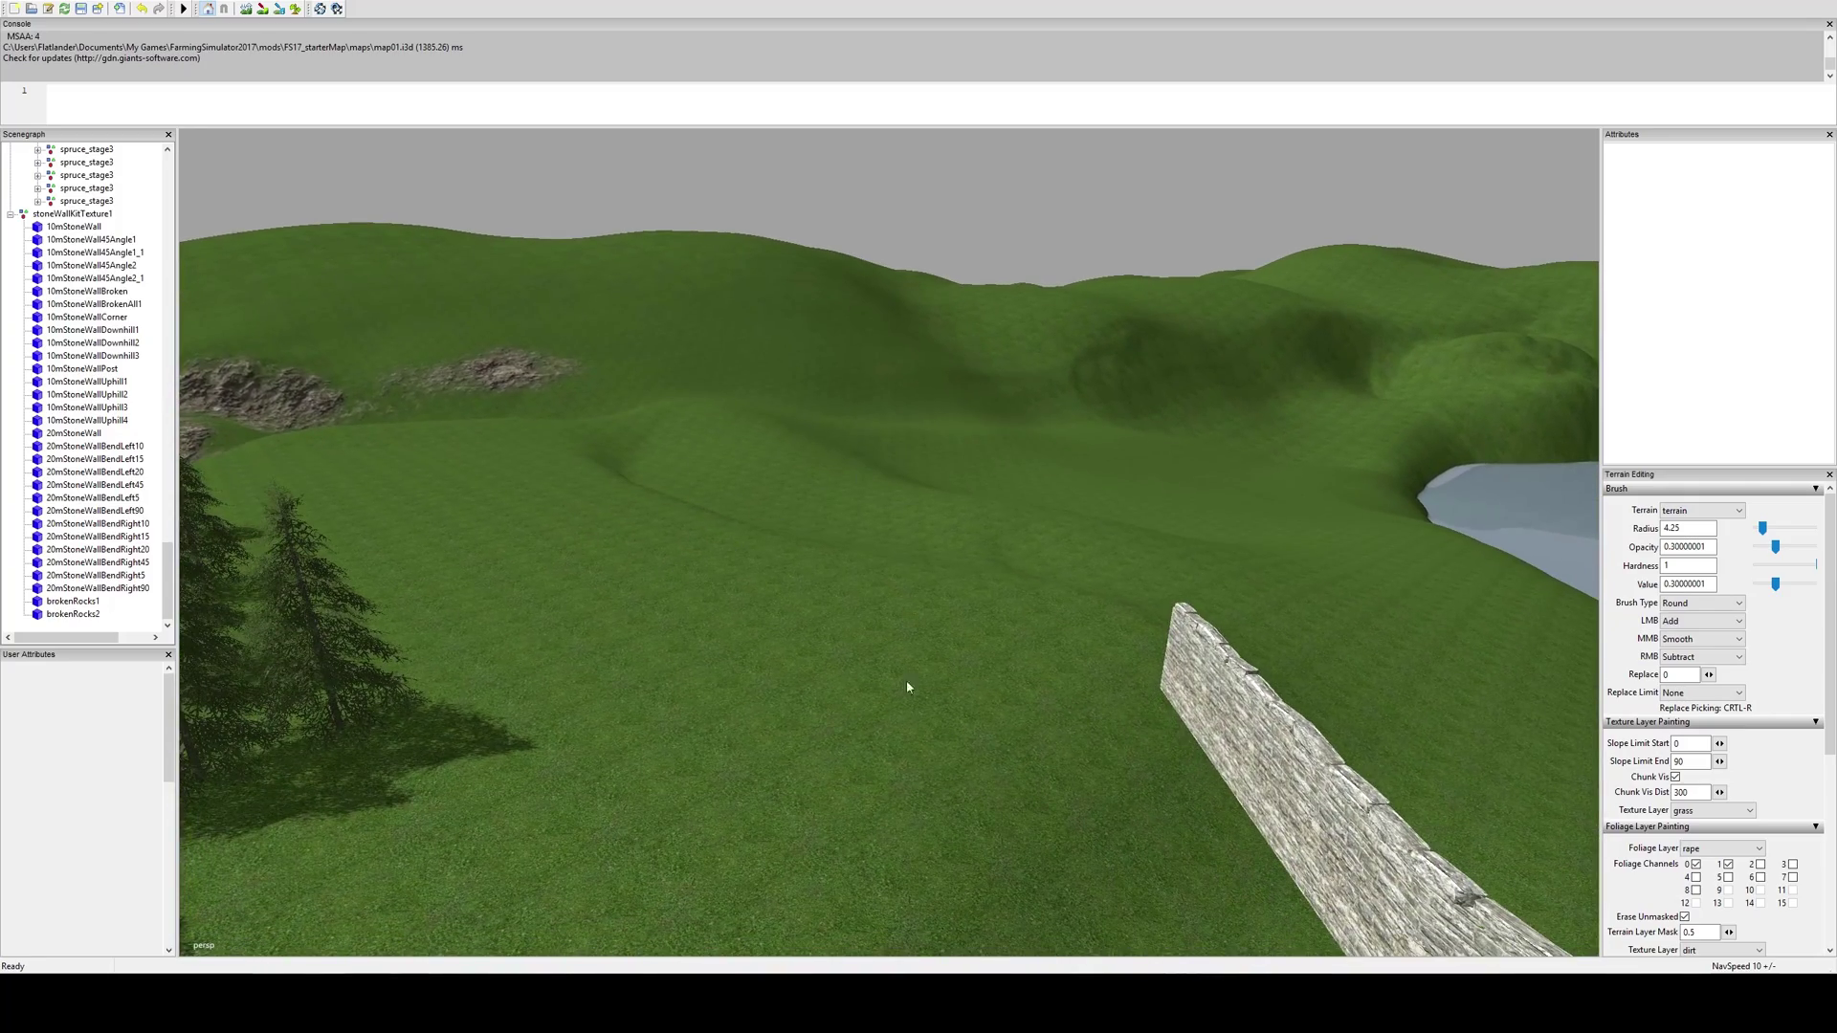
middle_click_drag(833, 669, 841, 599)
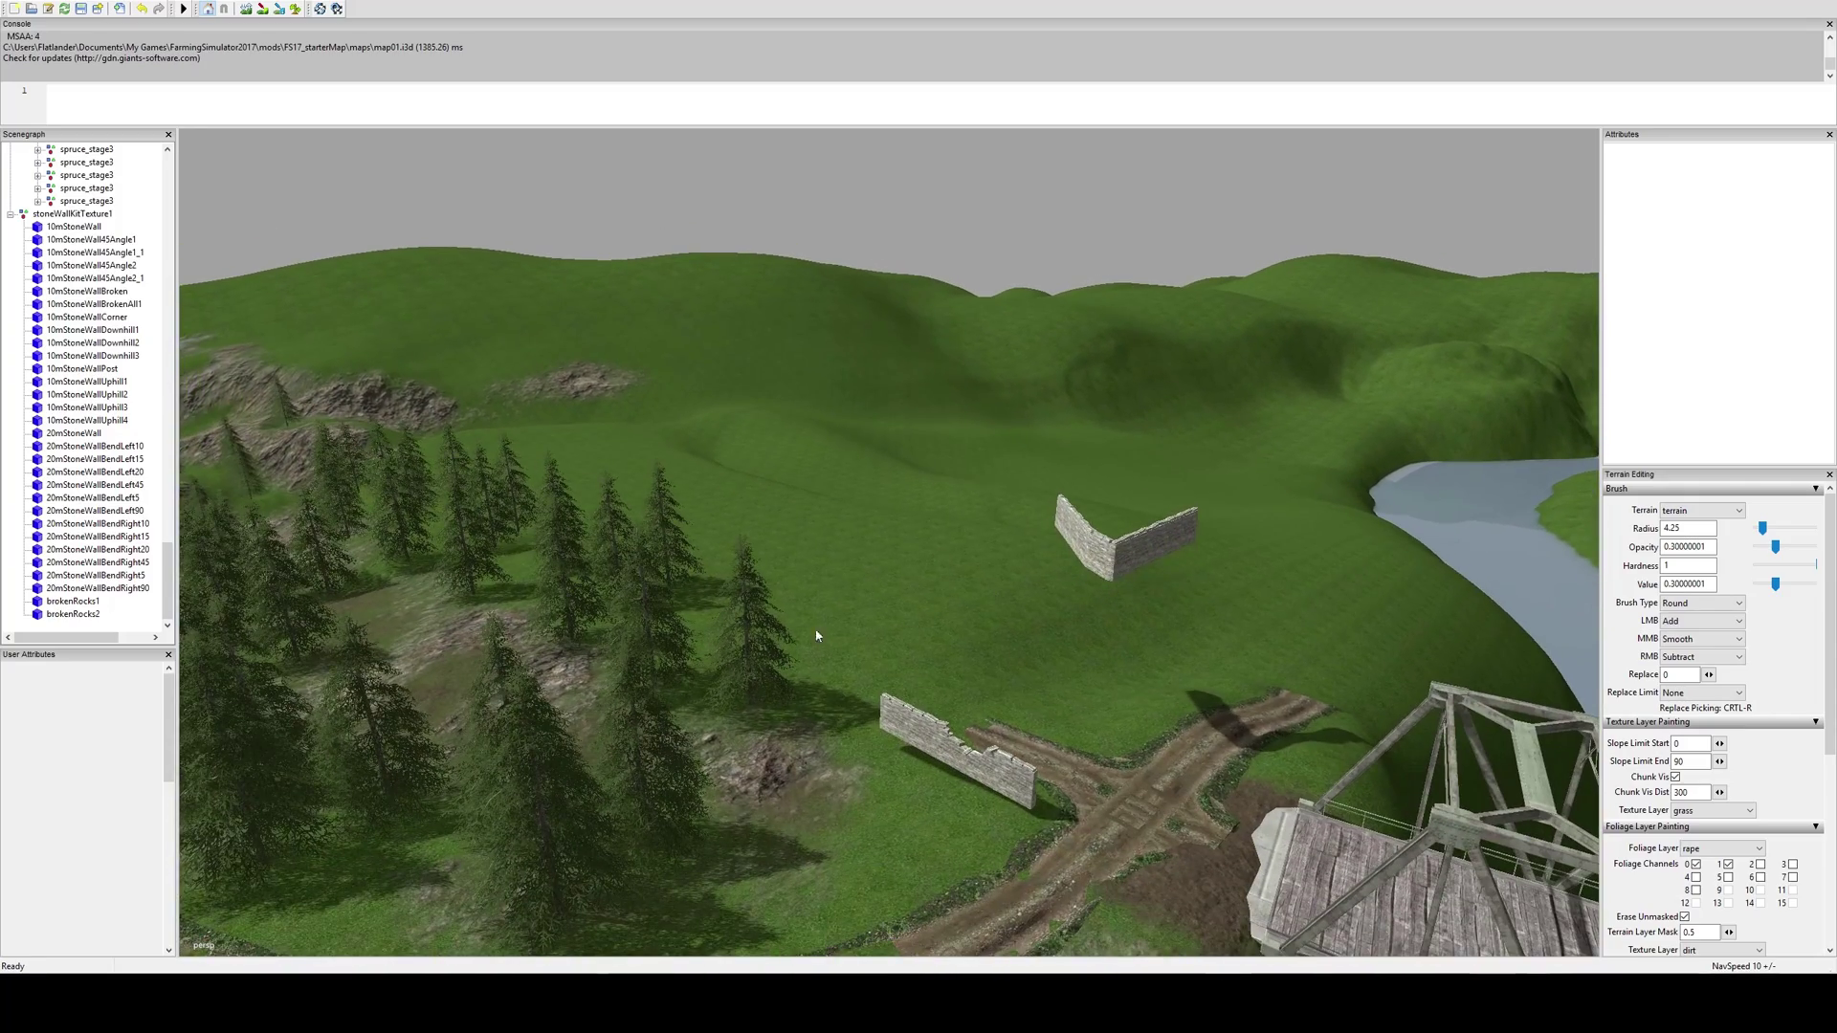
middle_click_drag(1030, 569, 591, 704)
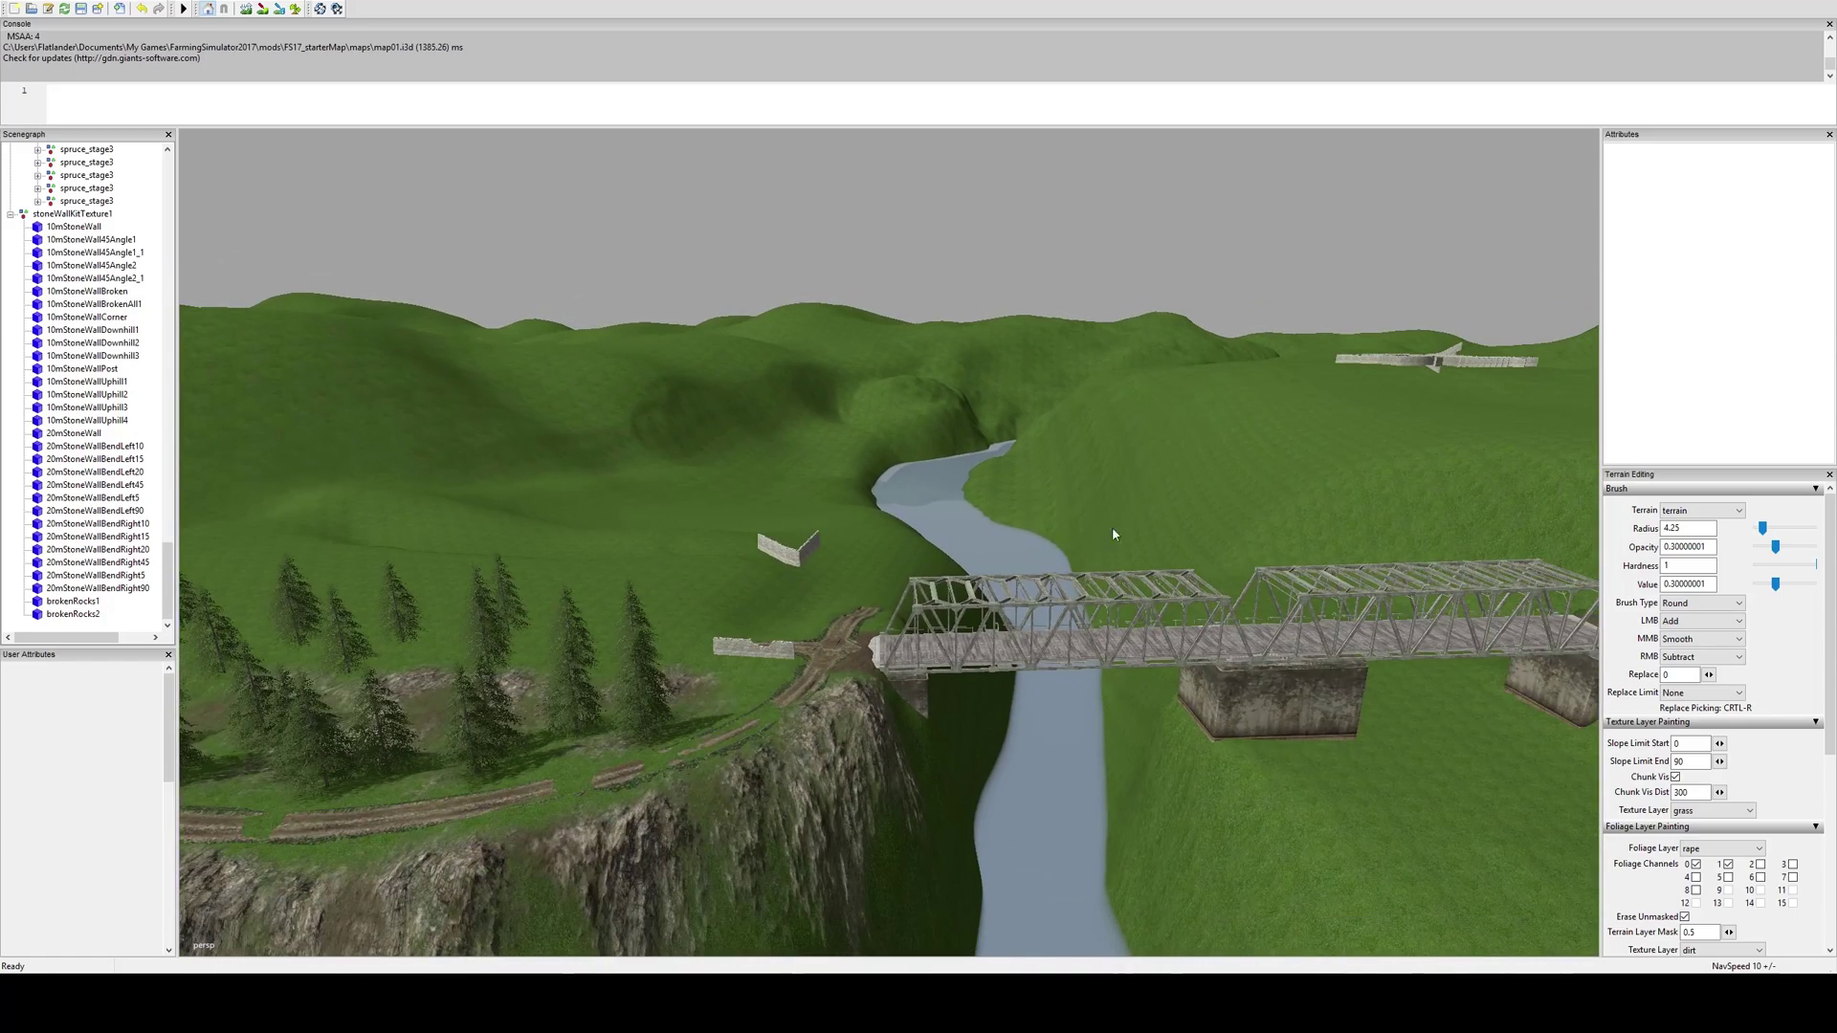
middle_click_drag(862, 494, 727, 497)
right_click_drag(727, 497, 1353, 401, "alt")
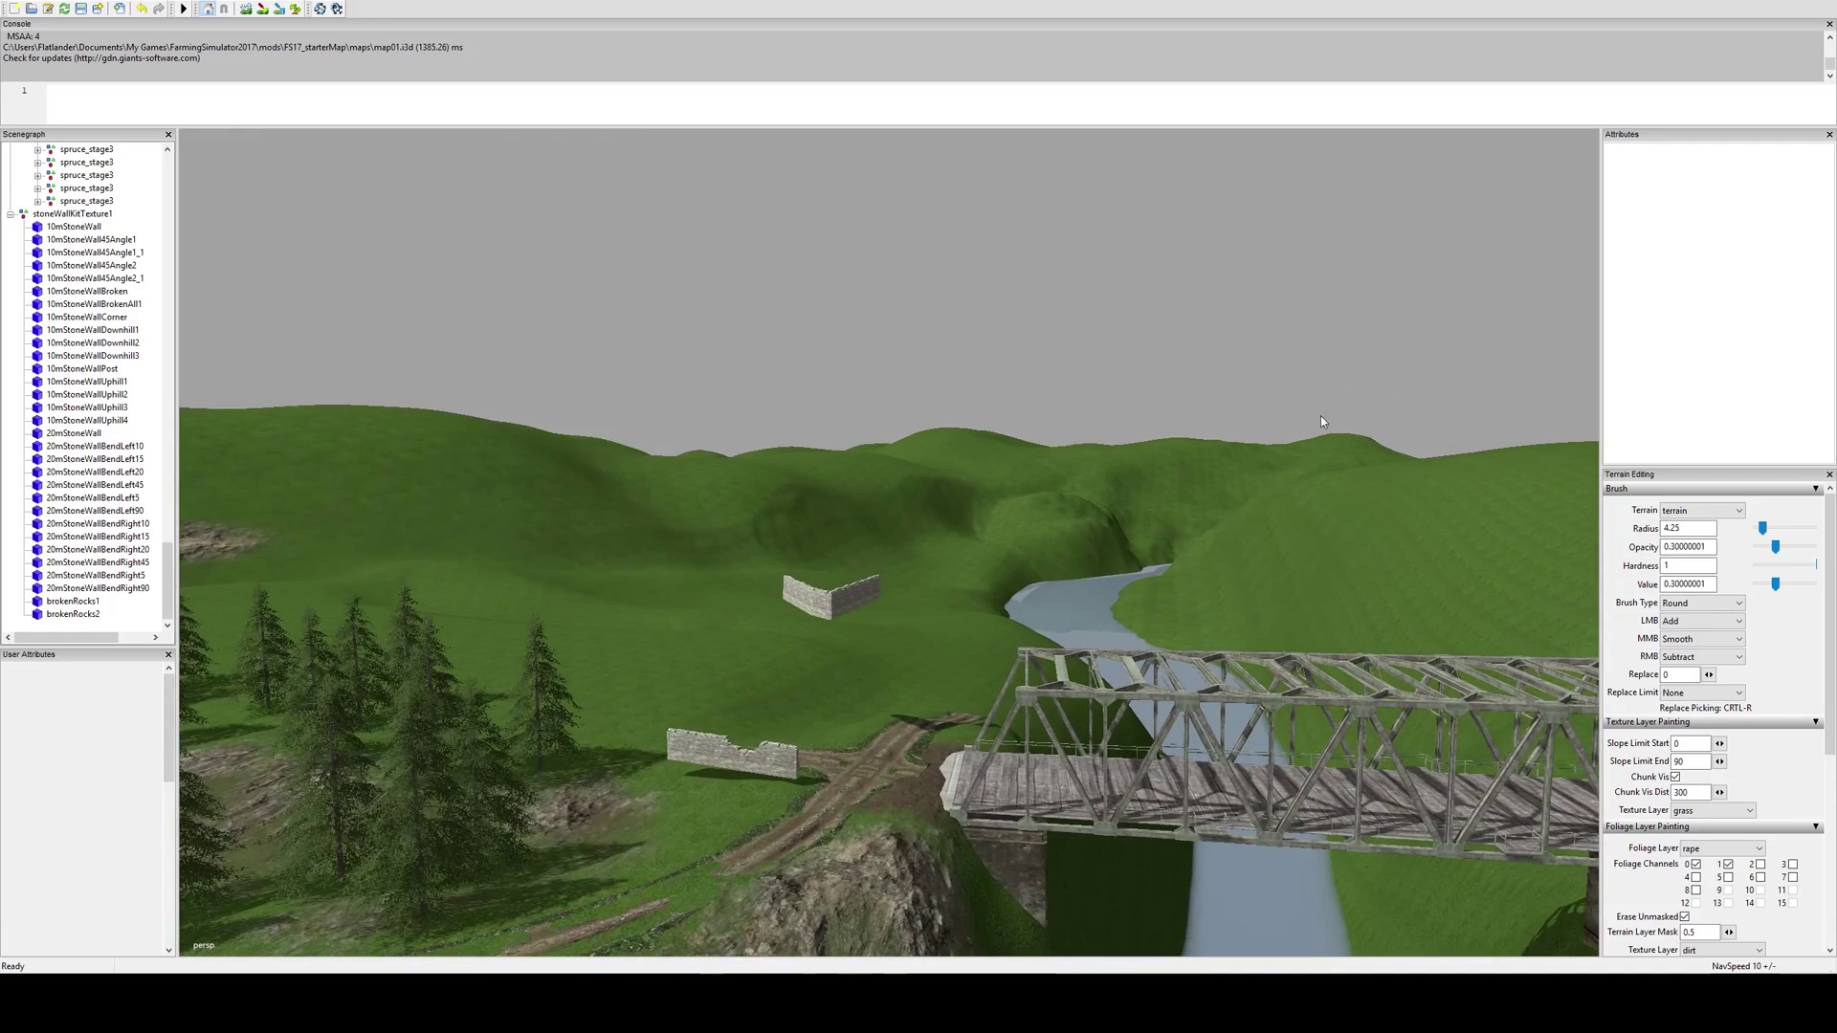
left_click_drag(794, 689, 875, 609, "alt")
right_click_drag(874, 608, 1057, 546, "alt")
middle_click_drag(1058, 547, 885, 595)
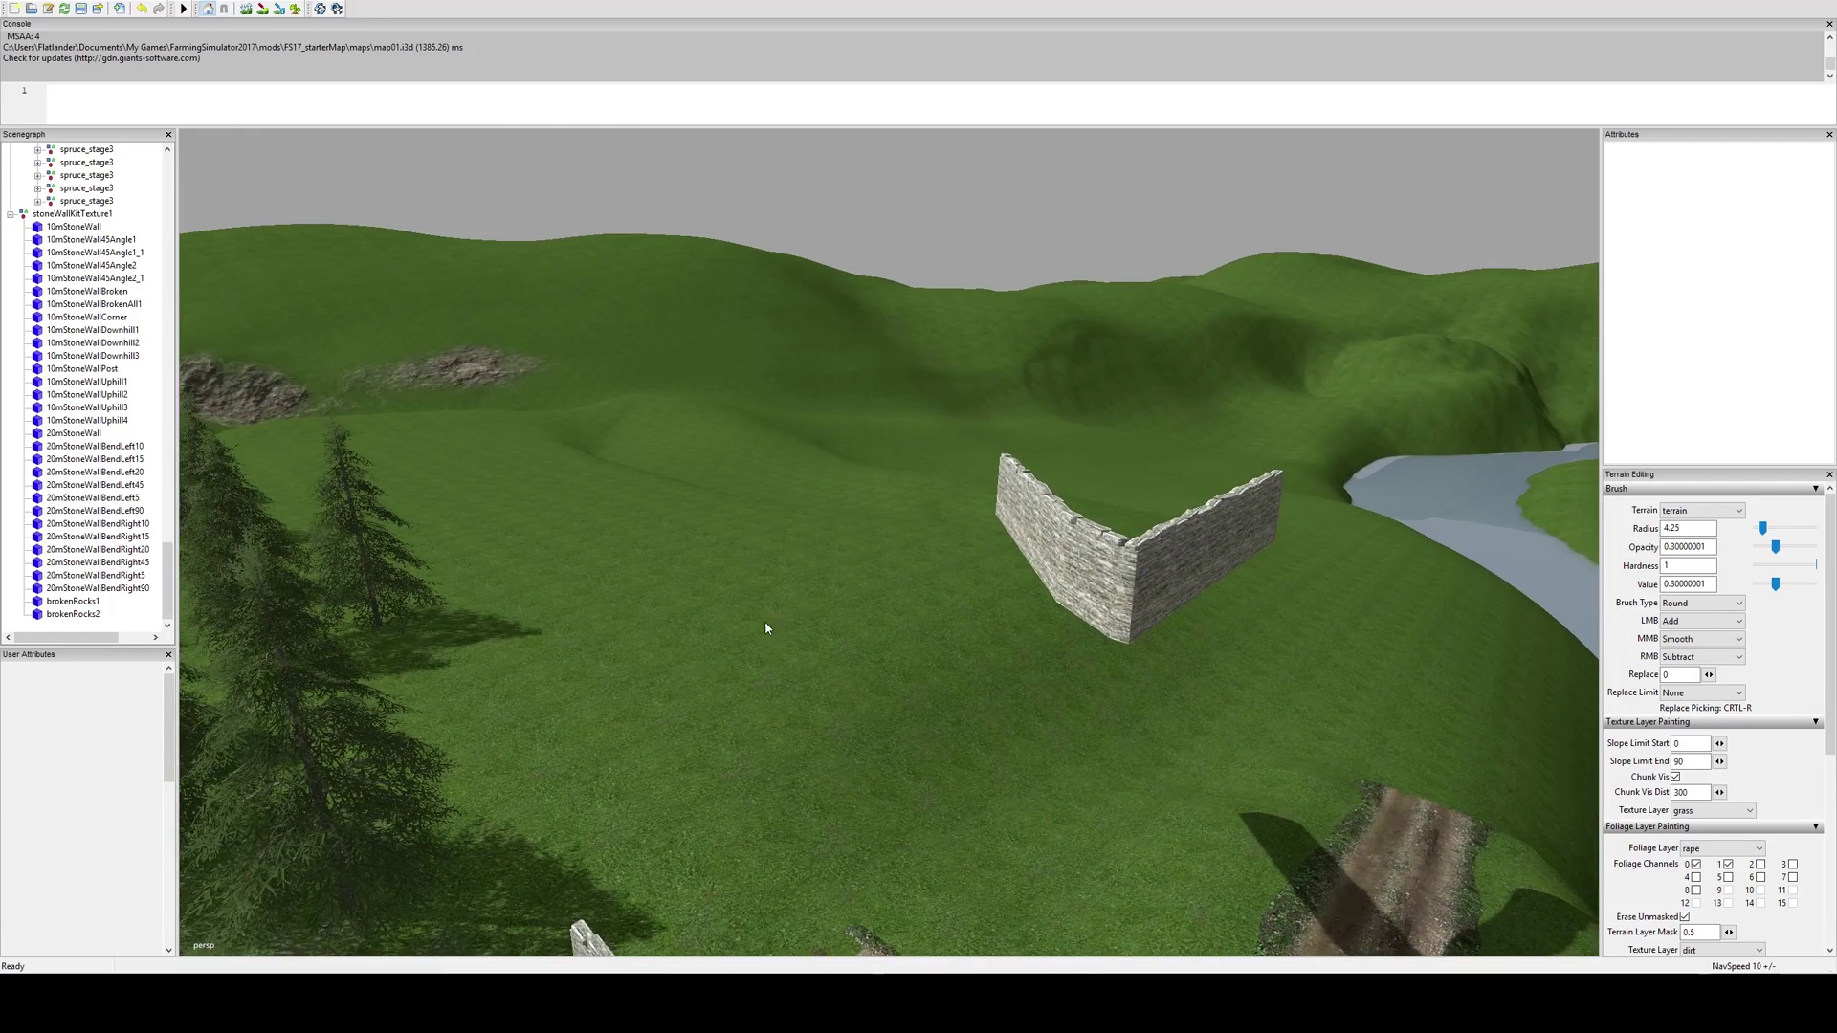
middle_click_drag(765, 628, 928, 594)
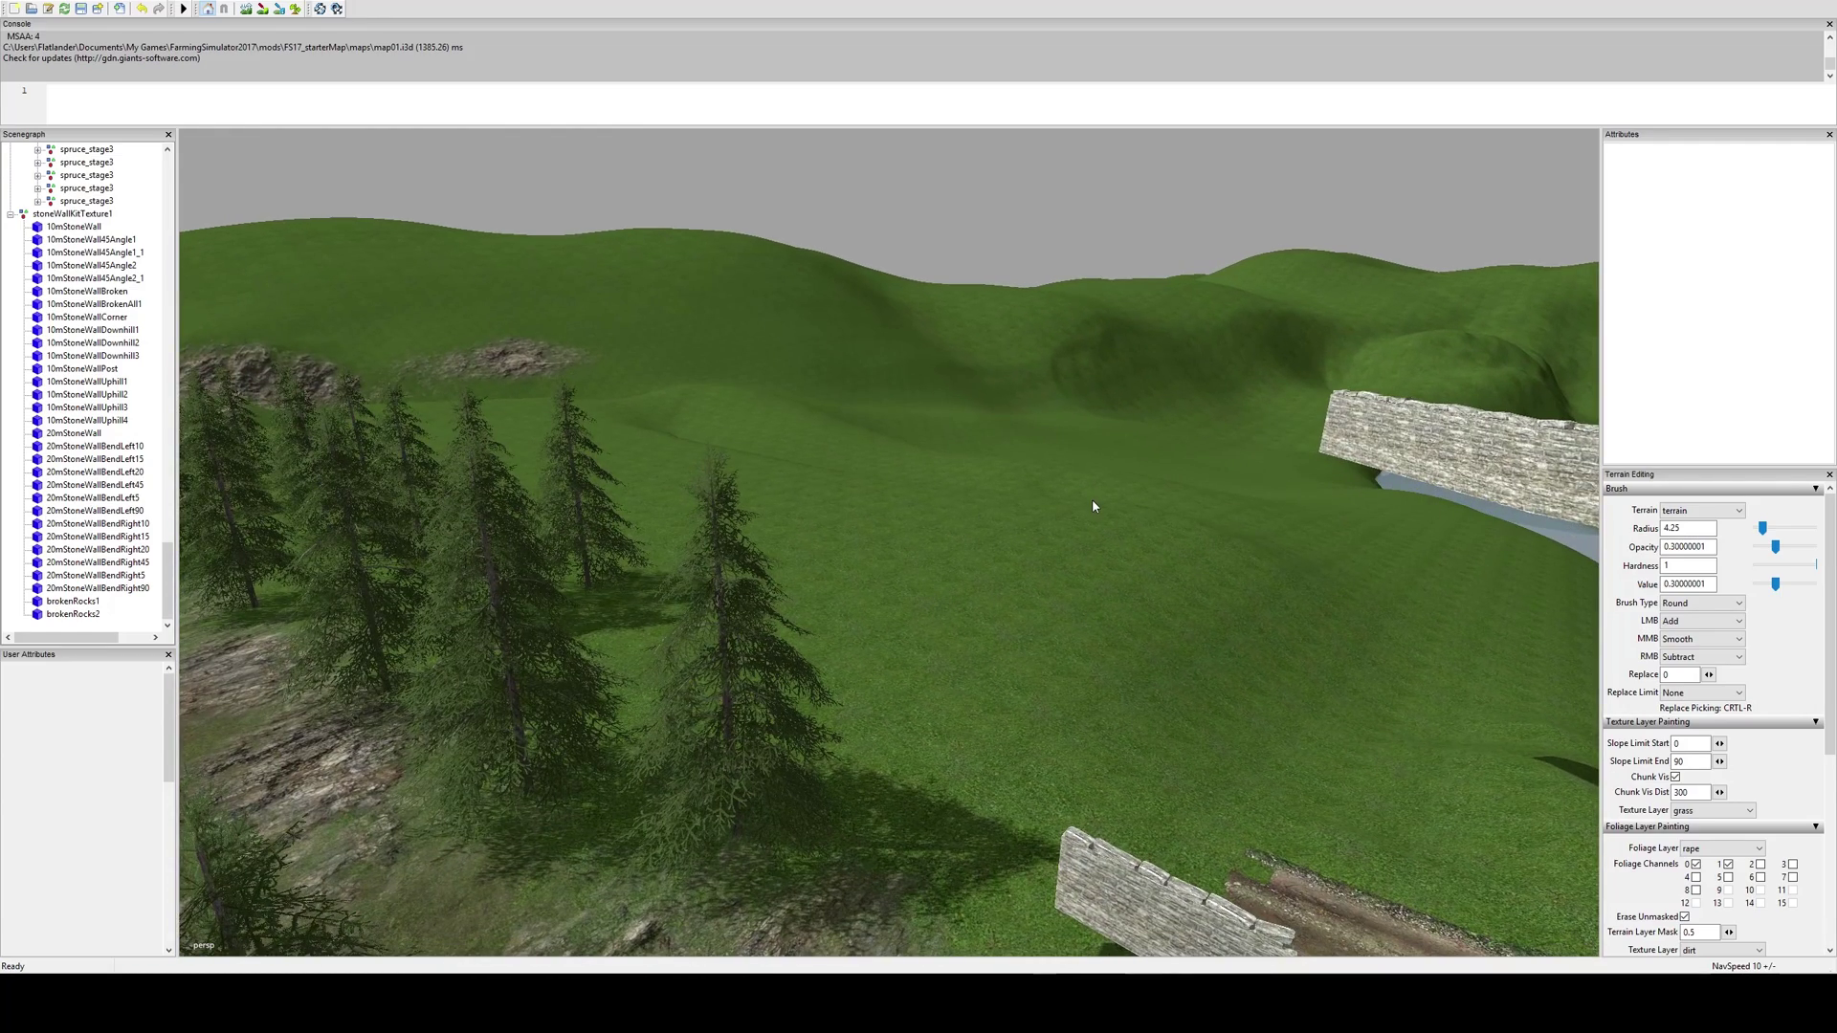
middle_click_drag(1027, 484, 1134, 568)
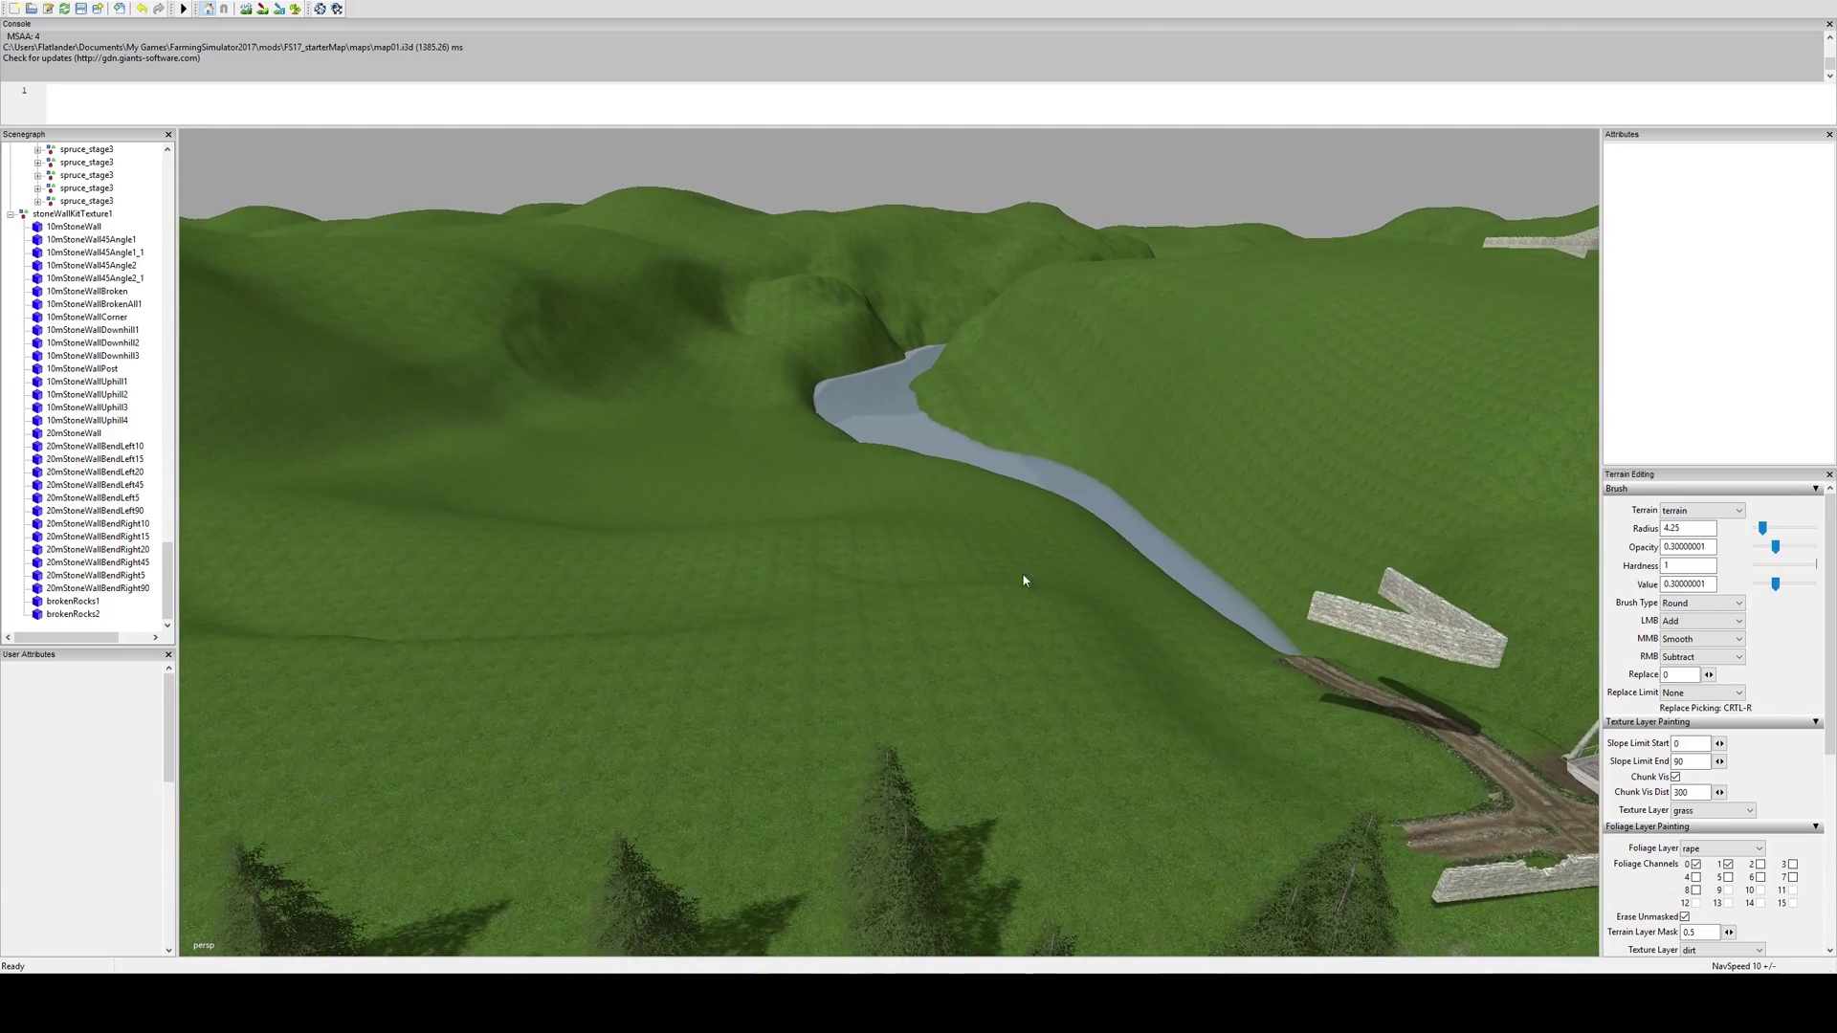
Examine the hill with the stone wall kit, the lower iron bridge and the rocky lakeshore with its dirt track
middle_click_drag(870, 579, 857, 795, "alt")
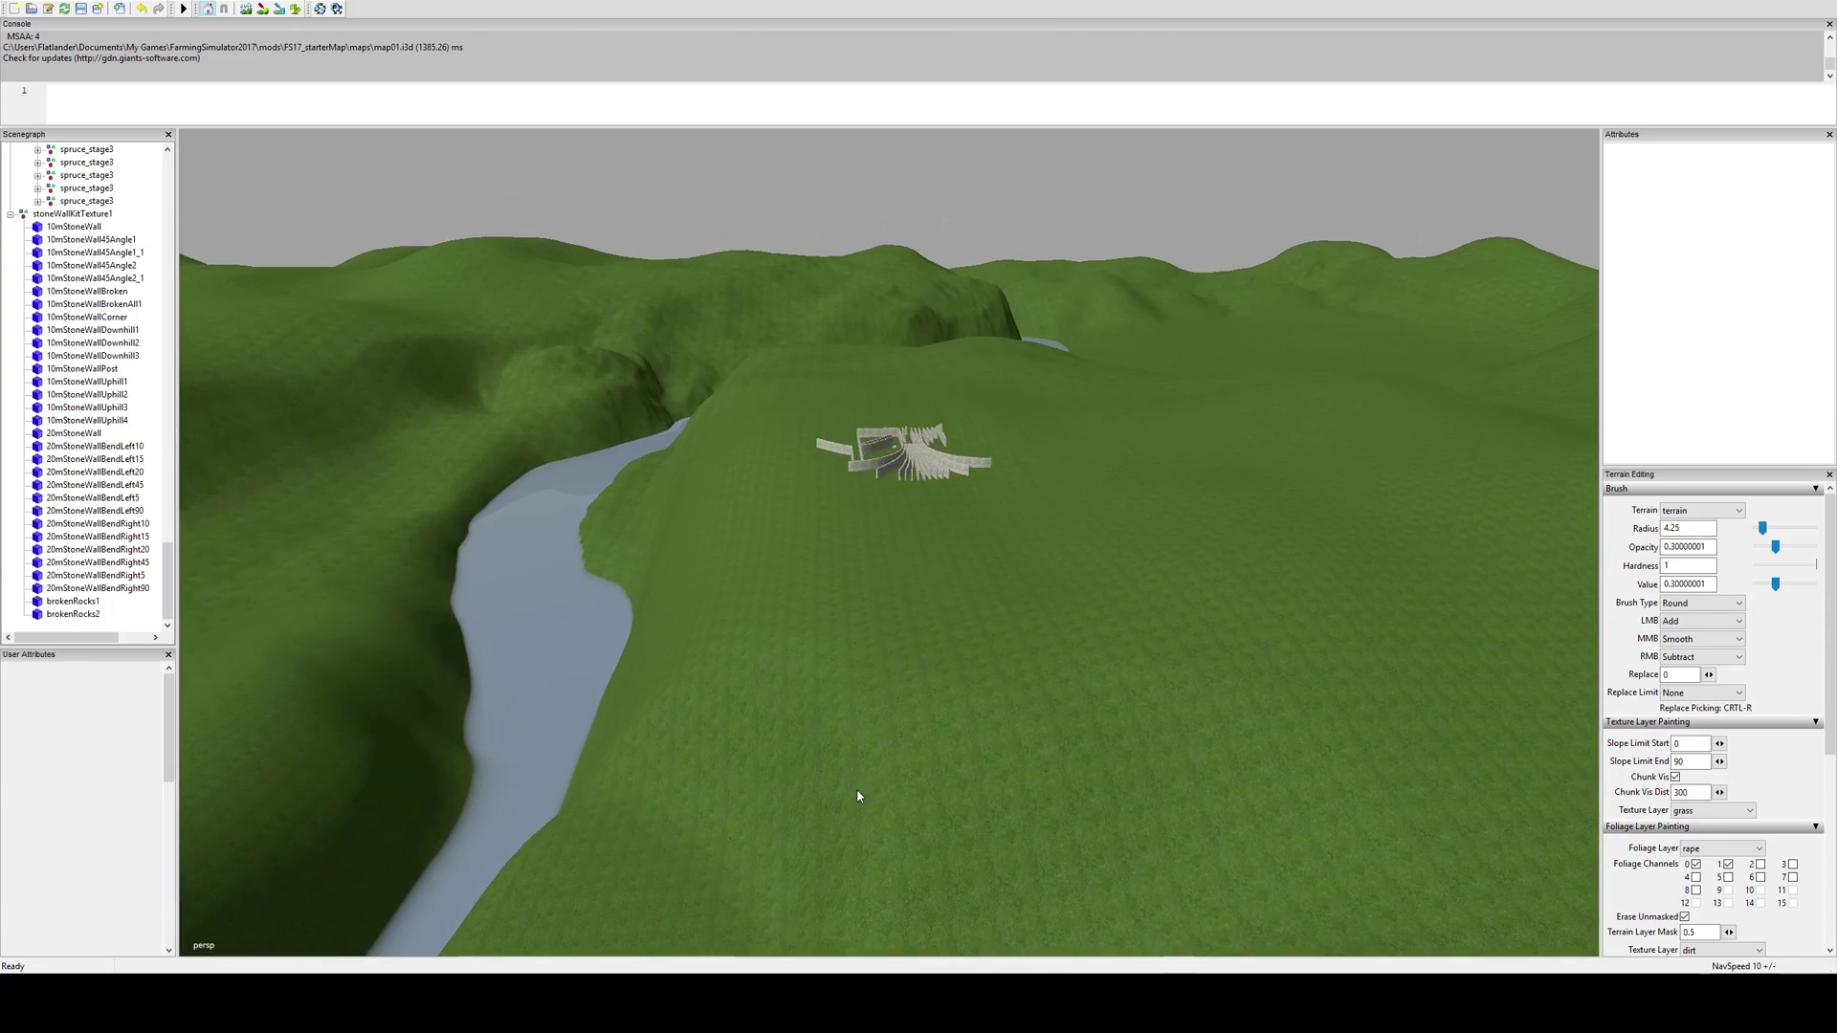
middle_click_drag(775, 672, 926, 275)
scroll(1140, 436, "up", 3)
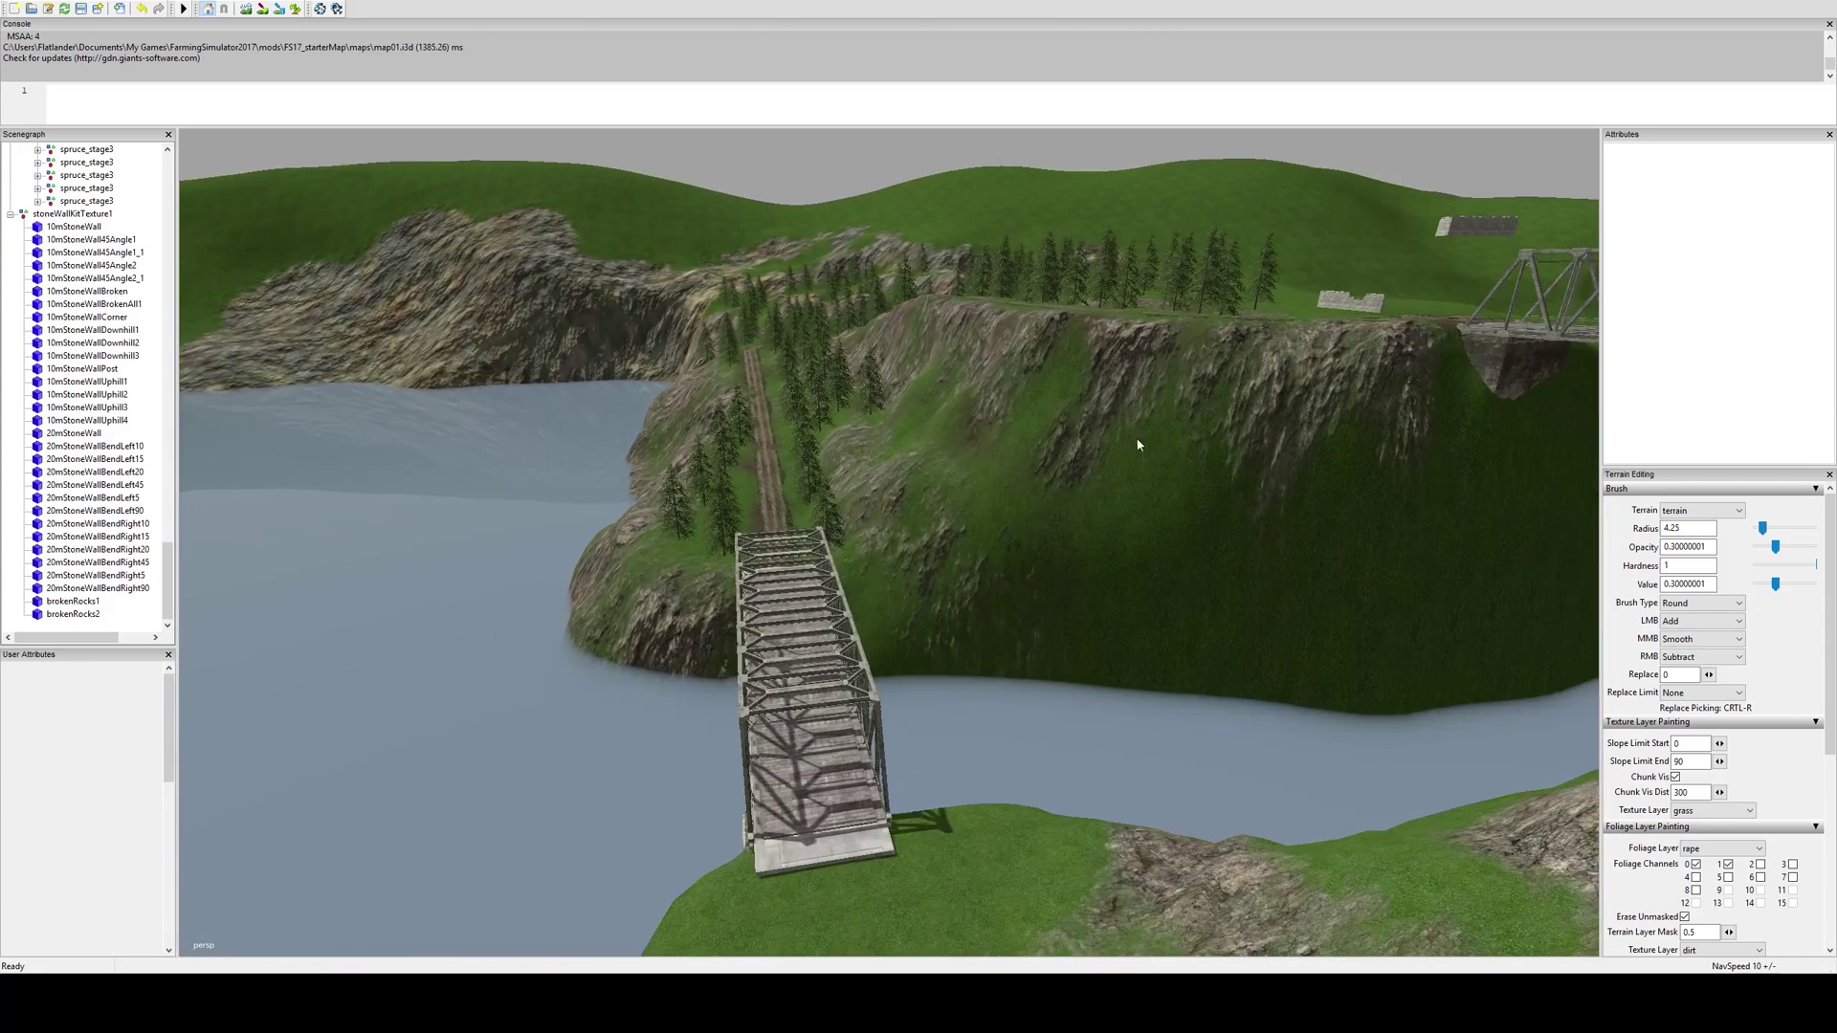
left_click_drag(1140, 436, 961, 419, "alt")
middle_click_drag(961, 419, 1093, 469)
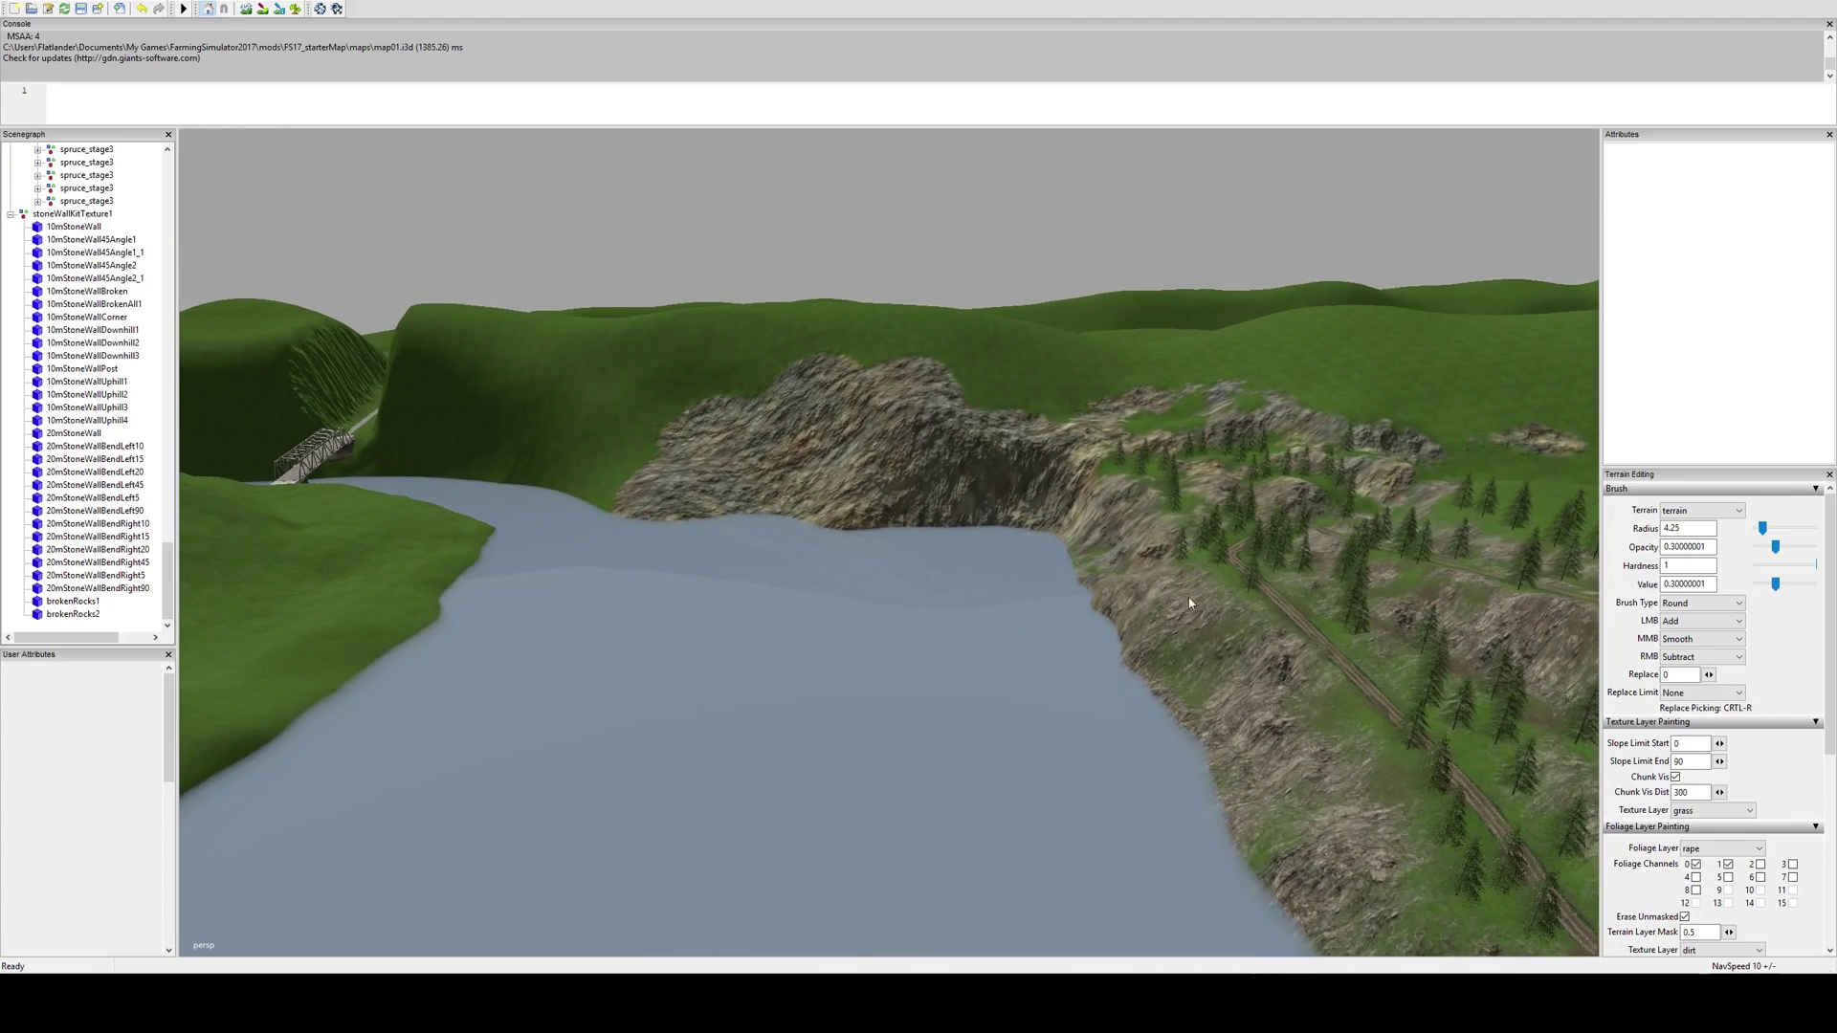
middle_click_drag(1231, 593, 312, 398, "alt")
scroll(1217, 623, "up", 3)
middle_click_drag(1218, 624, 651, 250, "alt")
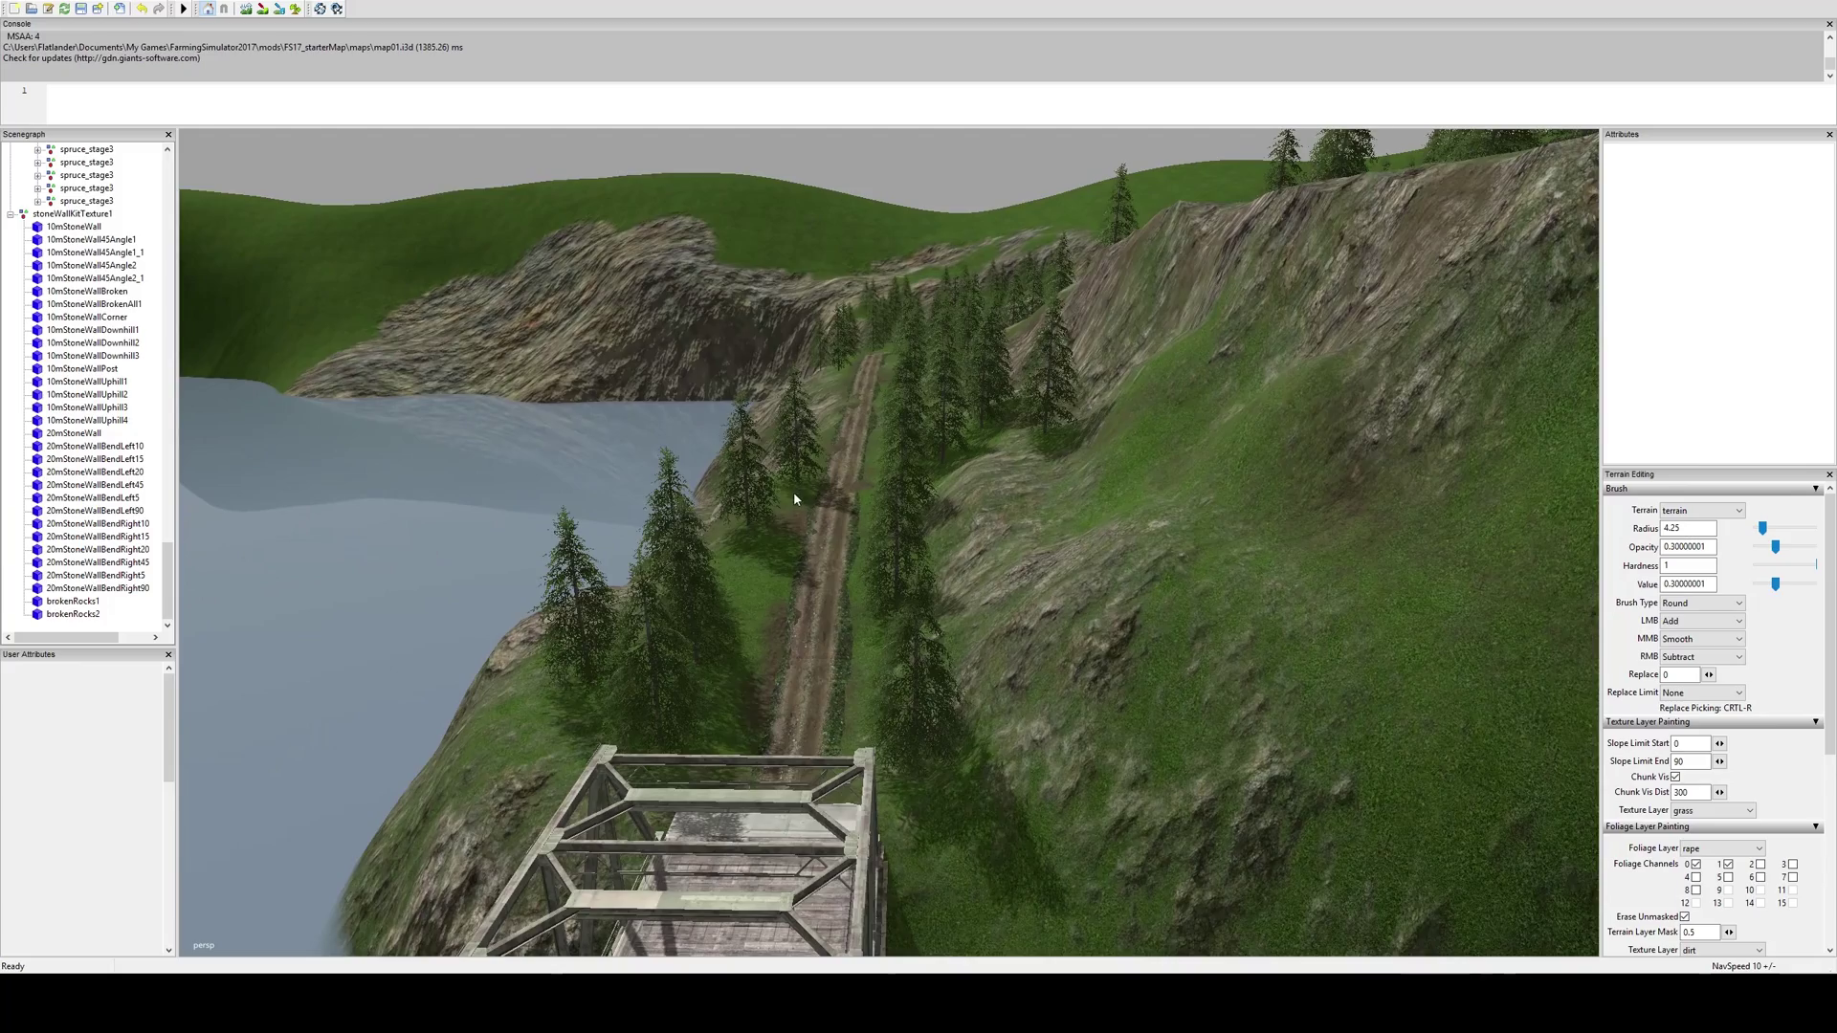
Inspect the iron bridge's bank support and the rock-painted, tree-covered cliffs of the headland between river and lake
middle_click_drag(794, 498, 520, 422)
middle_click_drag(889, 546, 650, 292)
left_click_drag(803, 394, 662, 384, "alt")
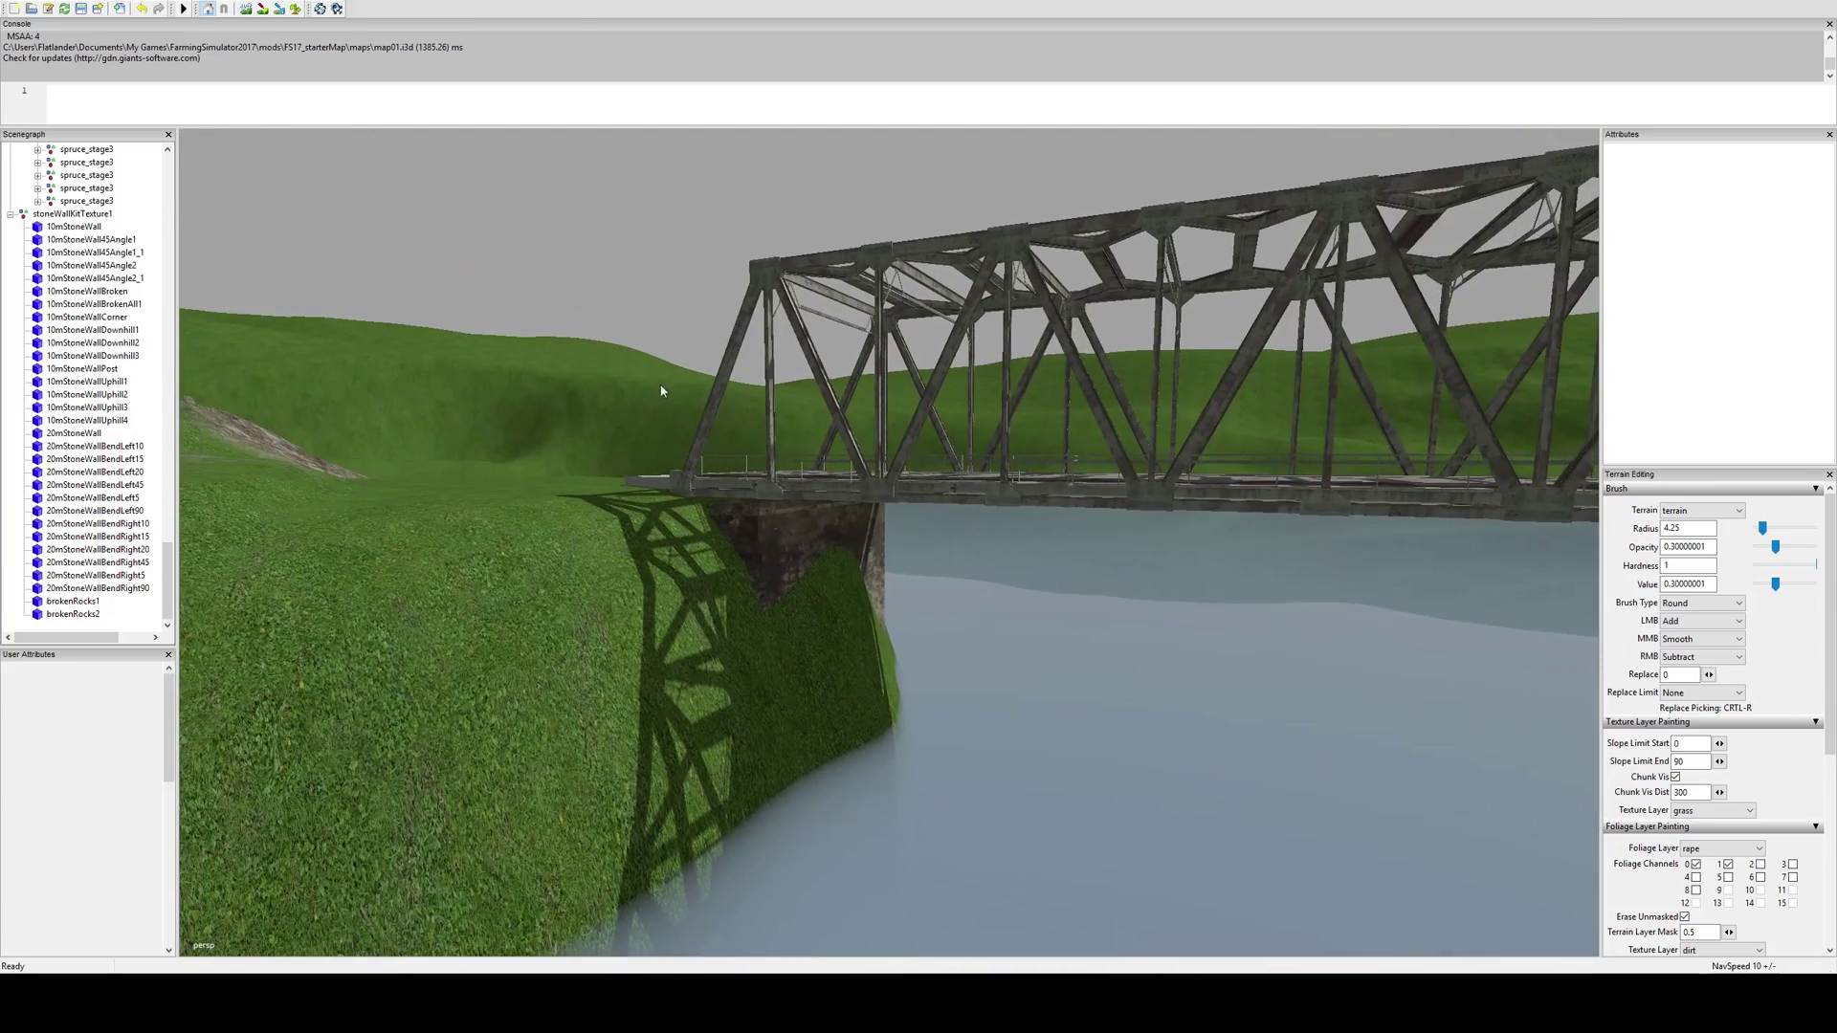
middle_click_drag(794, 422, 466, 730)
left_click_drag(708, 607, 1450, 555, "alt")
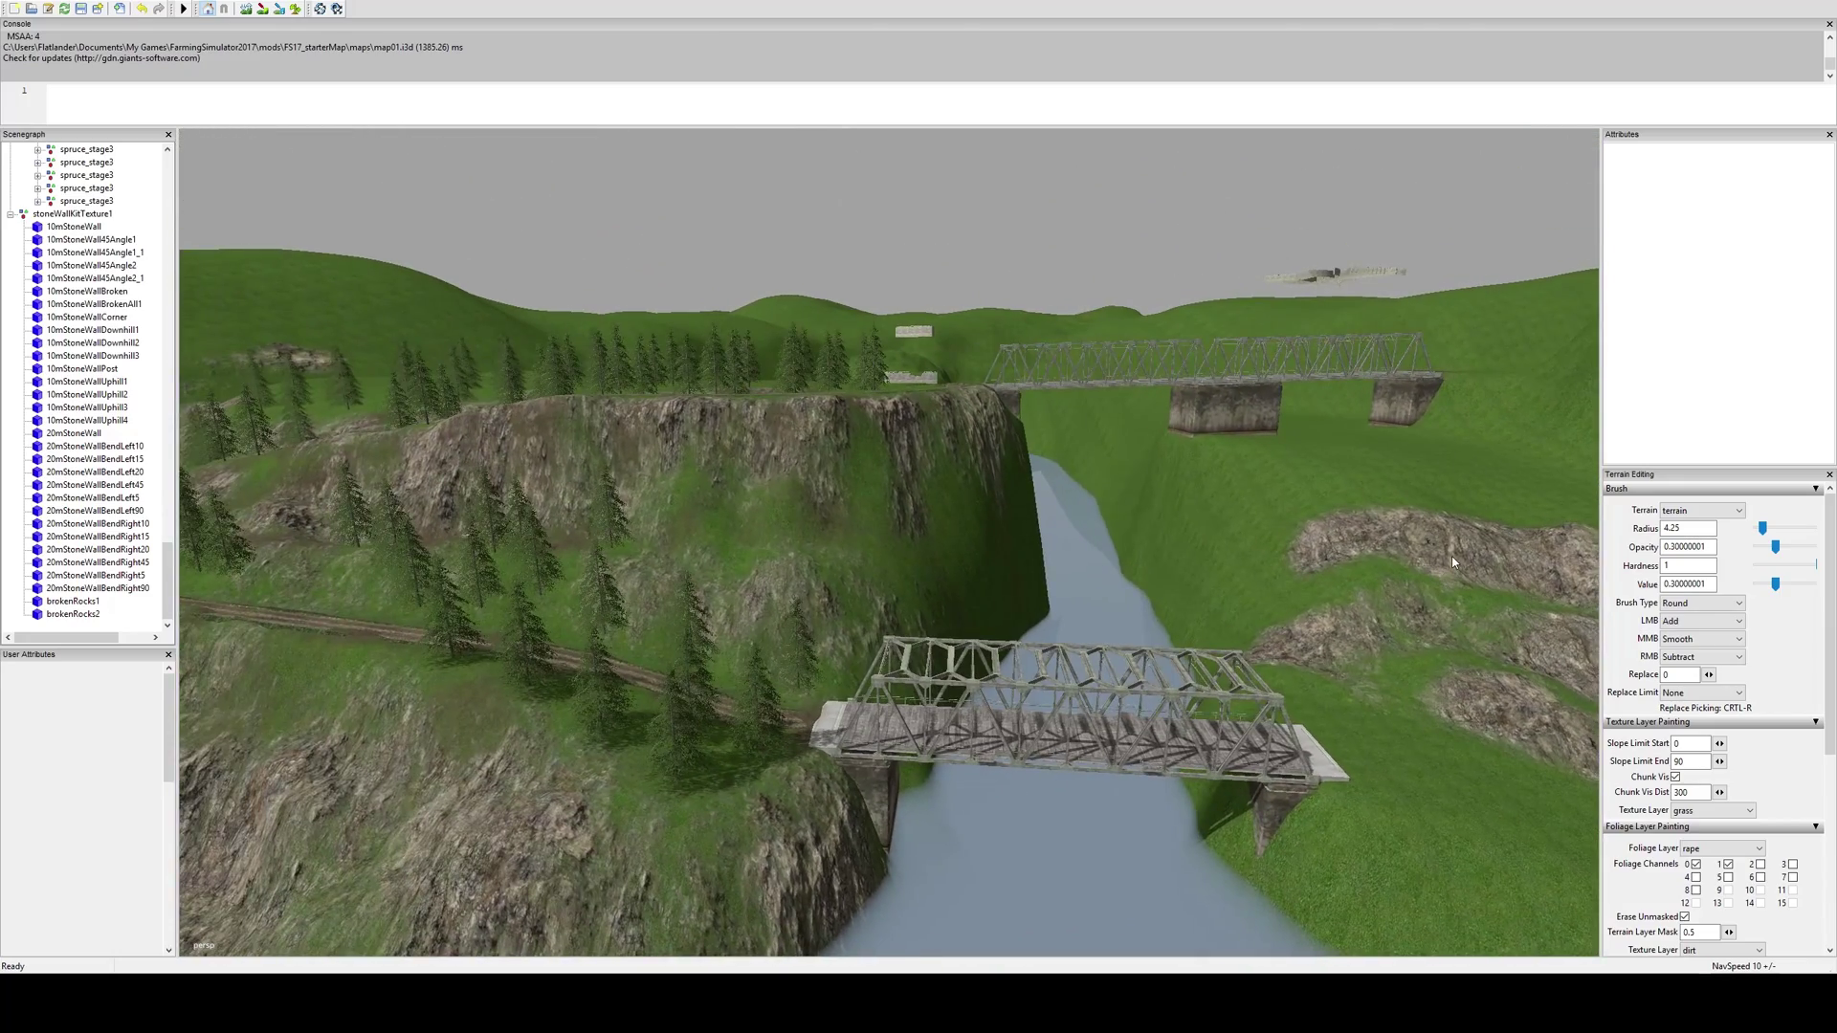
right_click_drag(1390, 553, 1004, 560, "alt")
left_click_drag(612, 565, 907, 559, "alt")
right_click_drag(906, 559, 1546, 467, "alt")
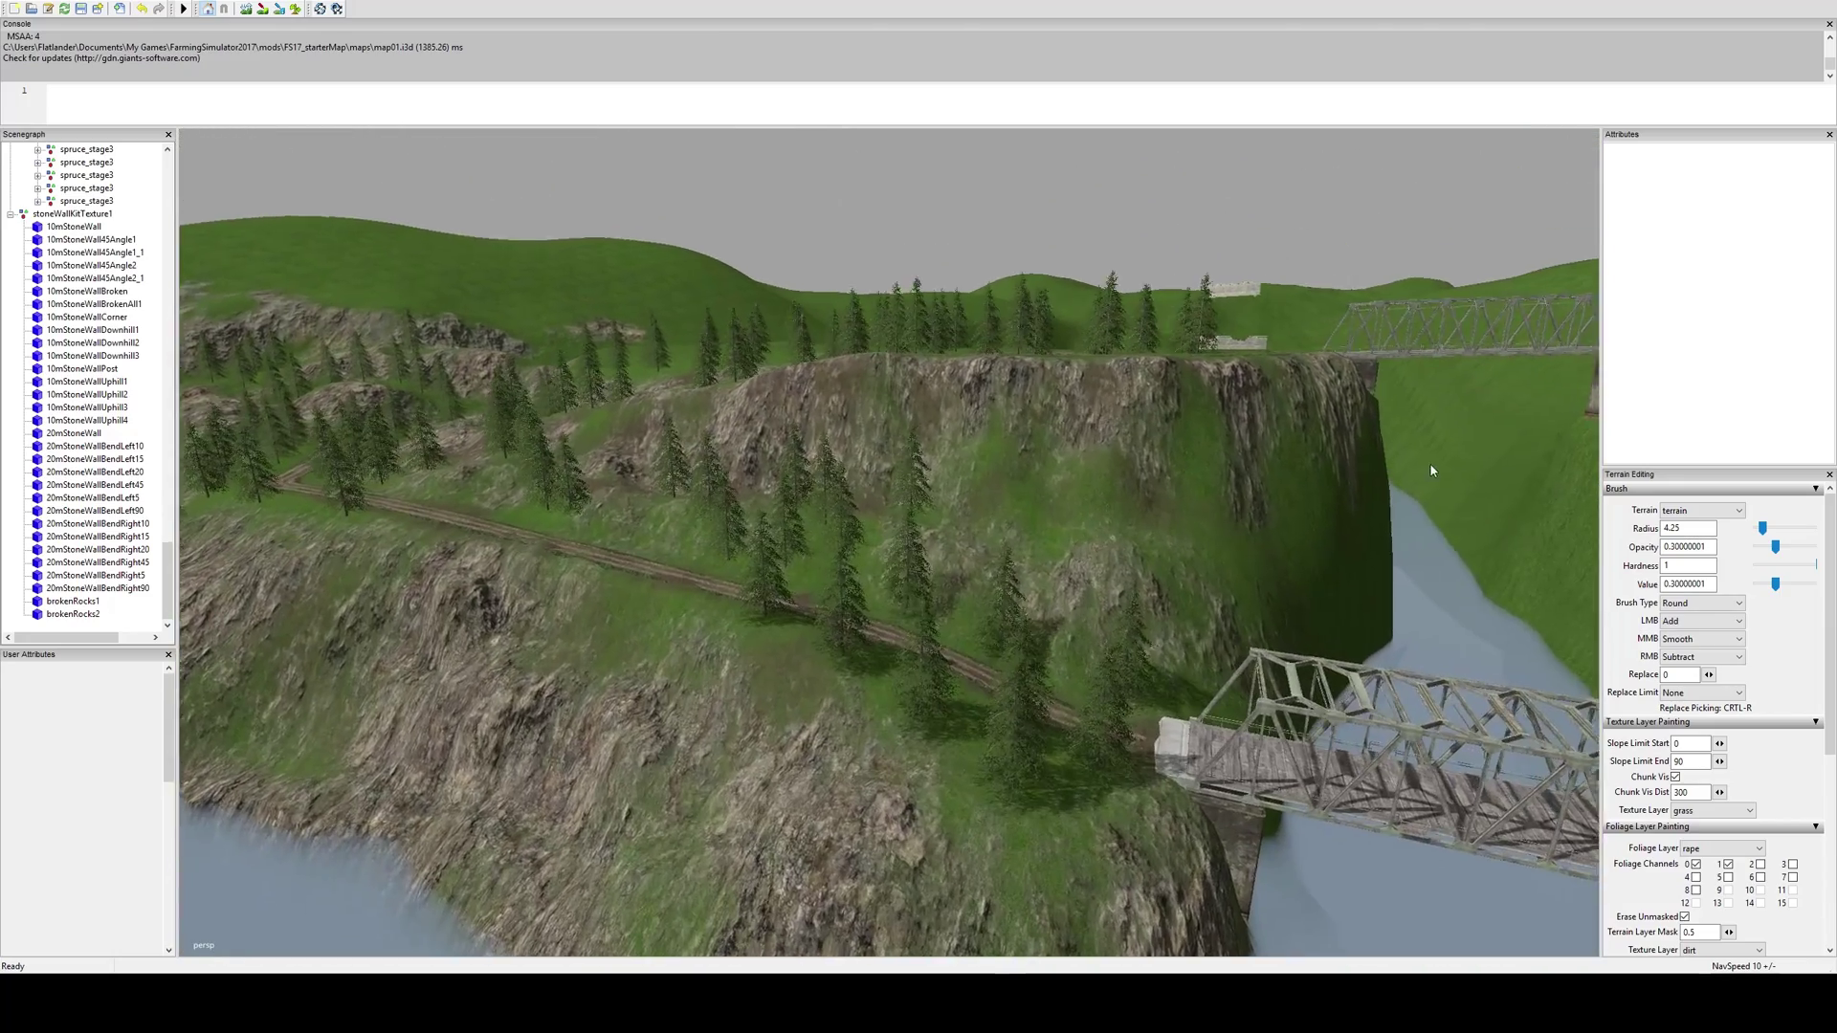
middle_click_drag(1082, 443, 923, 595, "alt")
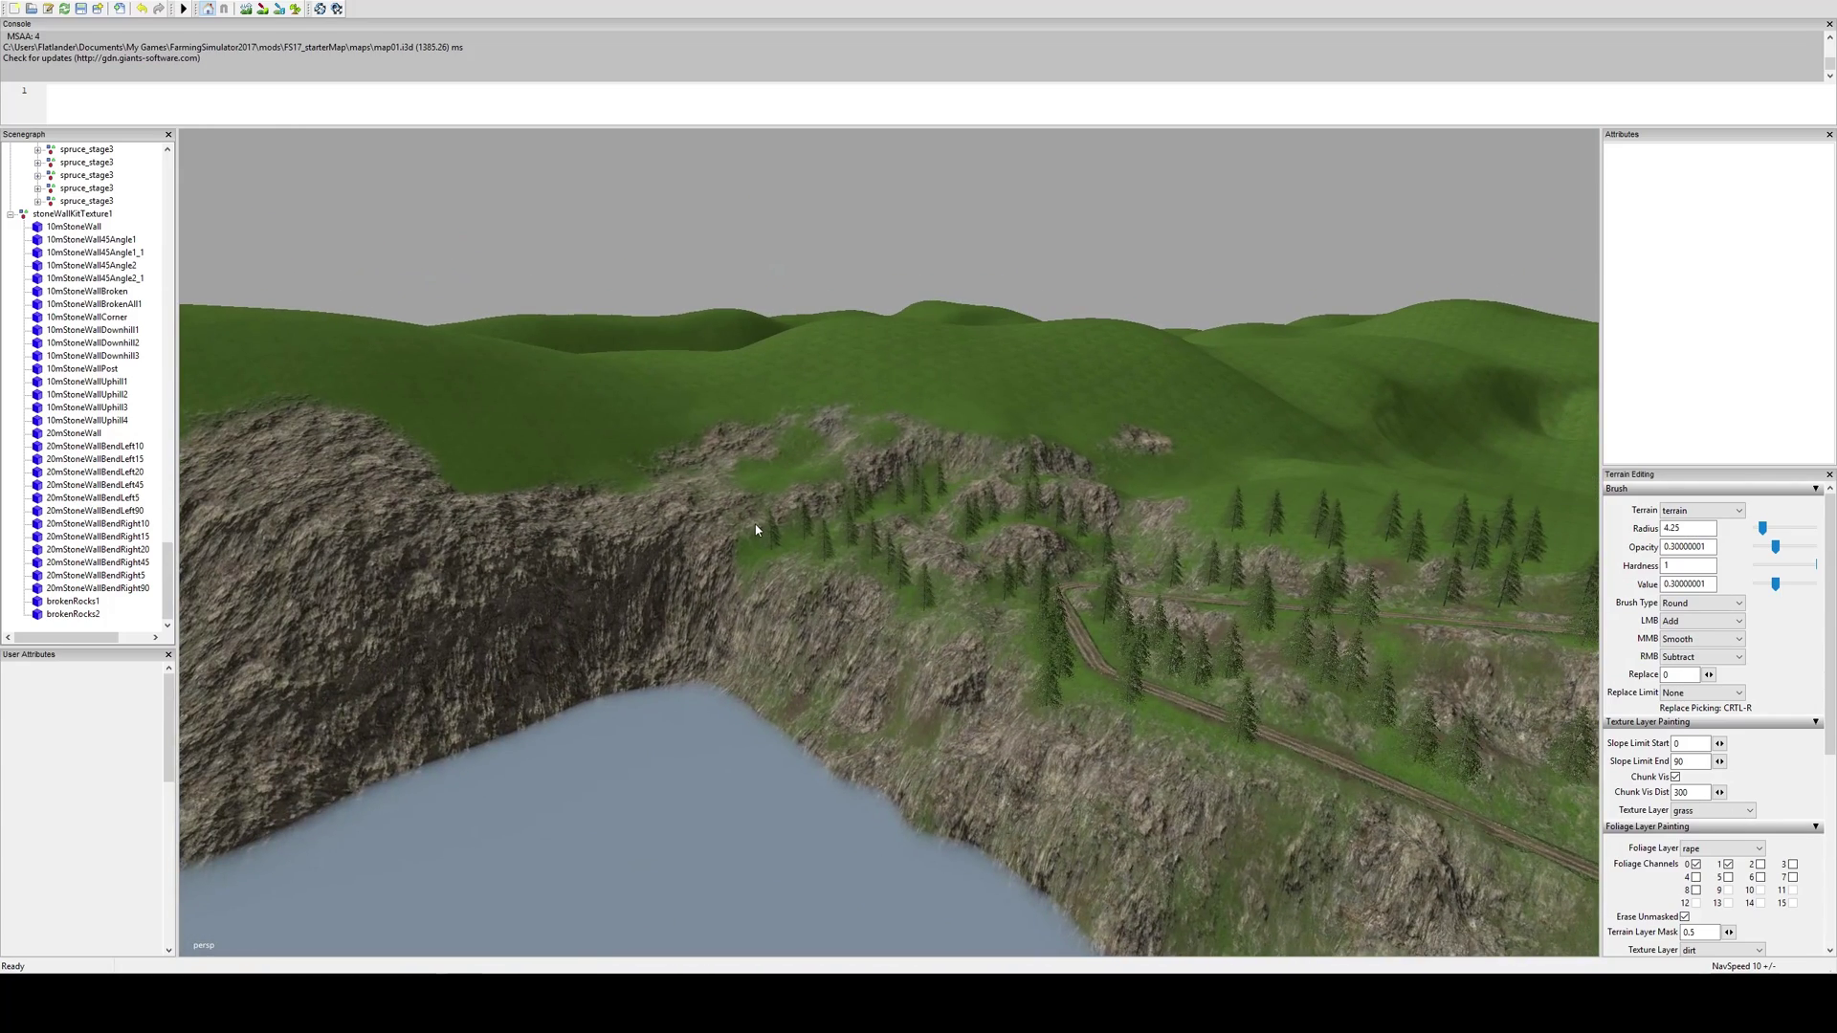